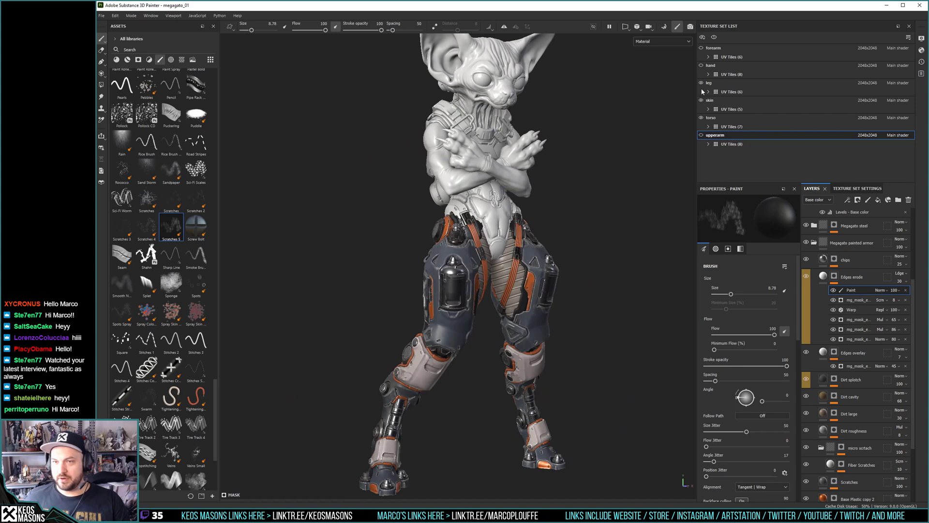
Select the torso texture set and add the Megagato painted armor smart material to its layer stack.
{"action": "left_click_drag", "start_coordinate": [580, 232], "coordinate": [518, 232], "text": "alt"}
{"action": "right_click_drag", "start_coordinate": [518, 233], "coordinate": [561, 242], "text": "alt"}
{"action": "middle_click_drag", "start_coordinate": [513, 203], "coordinate": [556, 334], "text": "alt"}
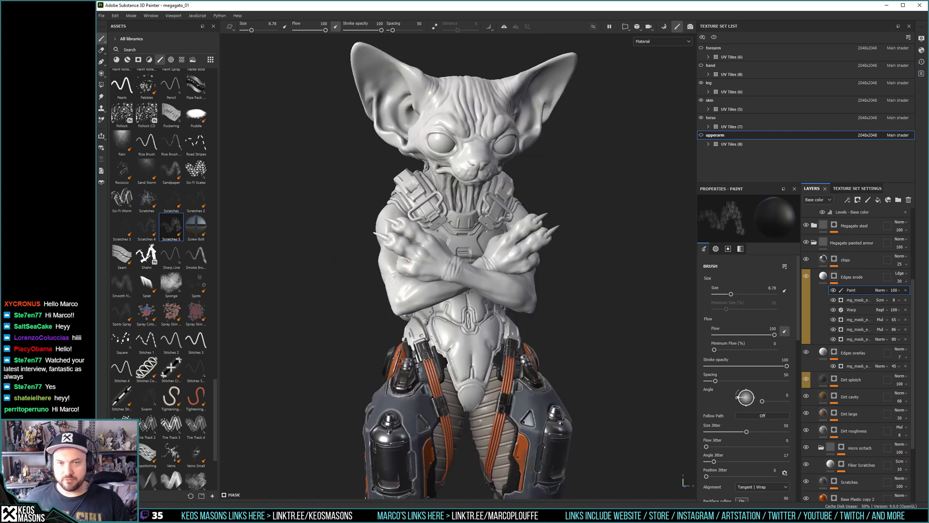
{"action": "middle_click_drag", "start_coordinate": [556, 254], "coordinate": [555, 210], "text": "alt"}
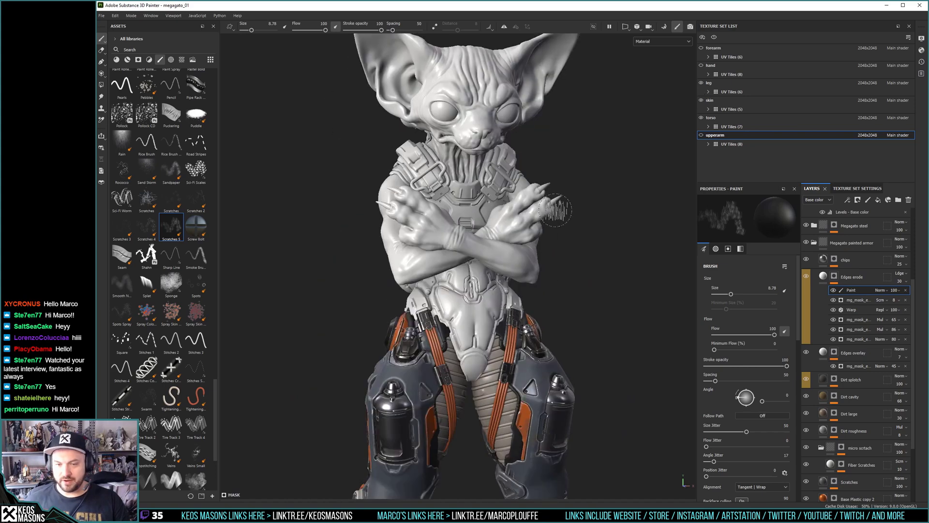
{"action": "left_click", "coordinate": [711, 118]}
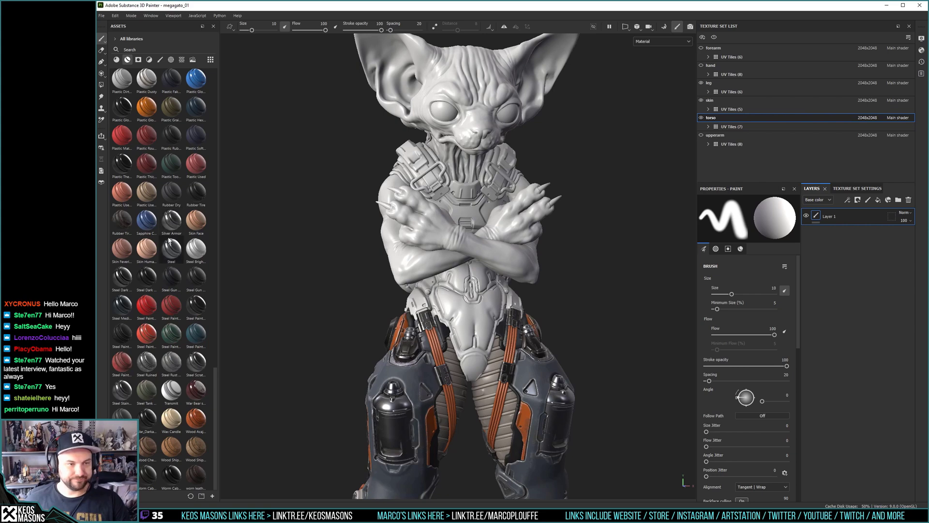
{"action": "scroll", "coordinate": [168, 143], "scroll_direction": "up", "scroll_amount": 8}
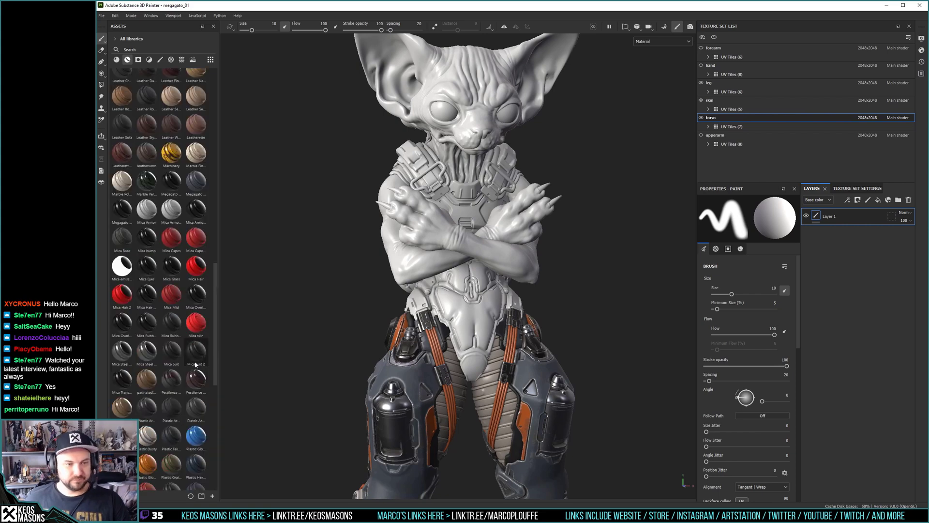
{"action": "scroll", "coordinate": [195, 298], "scroll_direction": "up", "scroll_amount": 2}
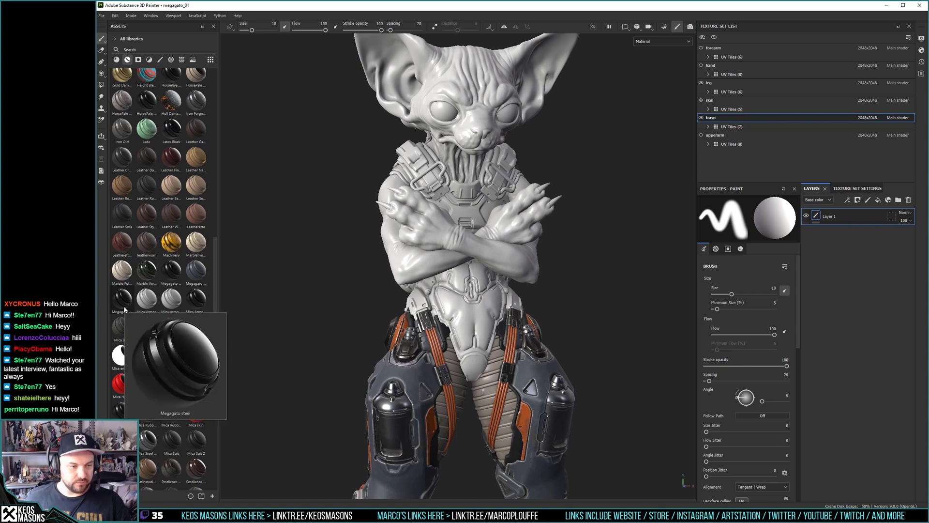
{"action": "mouse_move", "coordinate": [202, 274]}
{"action": "mouse_move", "coordinate": [201, 274]}
{"action": "left_mouse_down"}
{"action": "mouse_move", "coordinate": [820, 279]}
{"action": "mouse_move", "coordinate": [850, 223]}
{"action": "mouse_move", "coordinate": [839, 213]}
{"action": "left_mouse_up"}
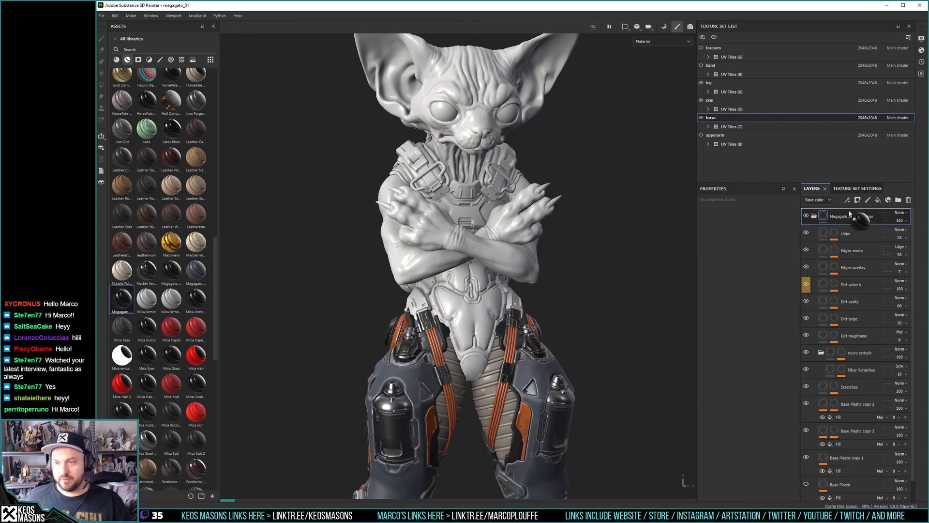
Add the Megagato steel and Megagato Overlay smart materials above the painted armor, and collapse the painted armor folder.
{"action": "left_click", "coordinate": [168, 272]}
{"action": "mouse_move", "coordinate": [170, 264]}
{"action": "left_click_drag", "start_coordinate": [169, 264], "coordinate": [850, 208]}
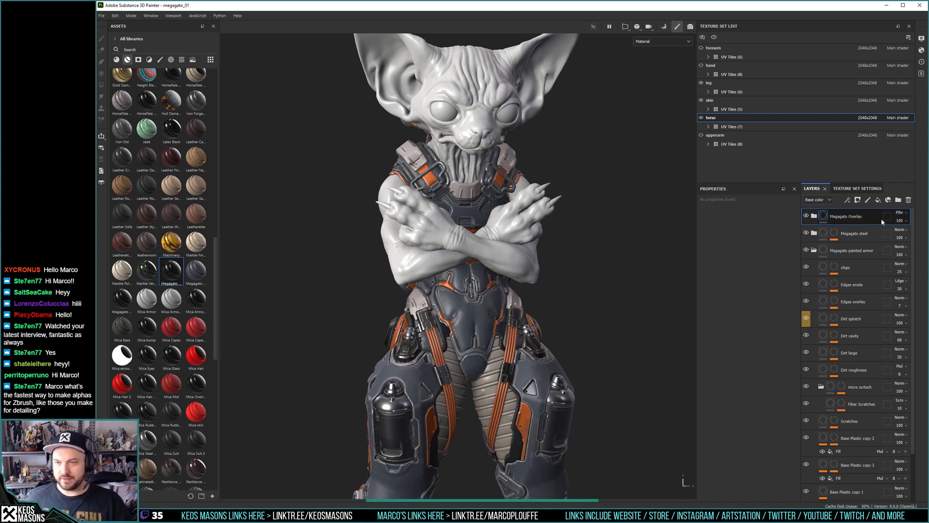
{"action": "left_click", "coordinate": [813, 250]}
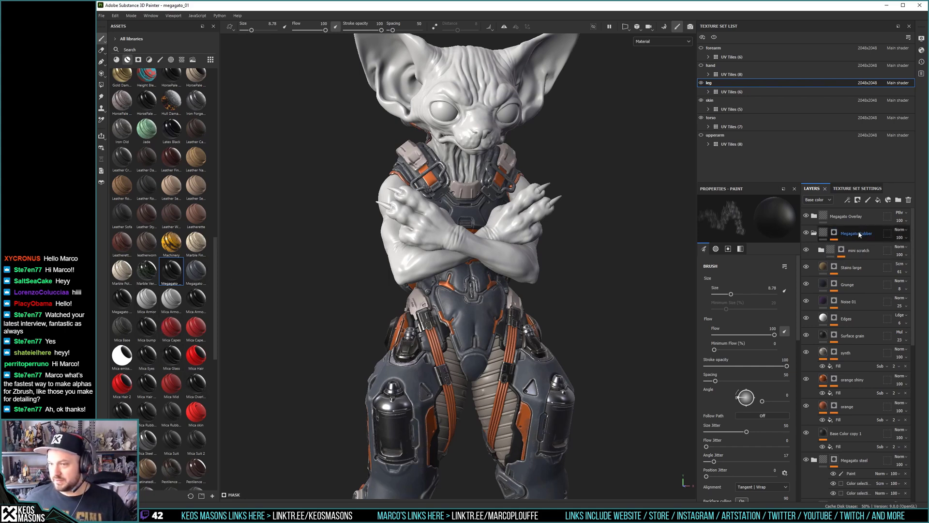
In the leg texture set, collapse the Megagato Rubber and painted armor folders and save Megagato Rubber as a smart material.
{"action": "left_click", "coordinate": [858, 236]}
{"action": "left_click", "coordinate": [814, 233]}
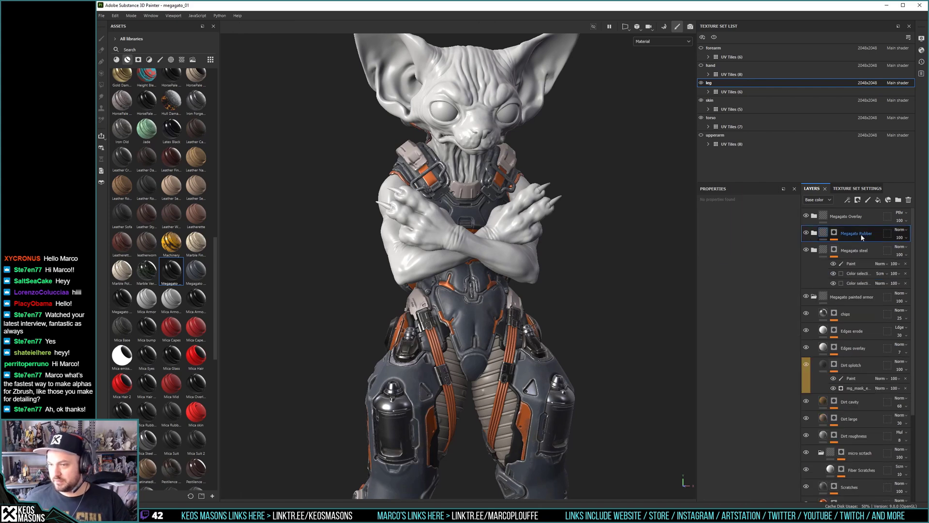
{"action": "left_click", "coordinate": [814, 296]}
{"action": "right_click", "coordinate": [854, 230]}
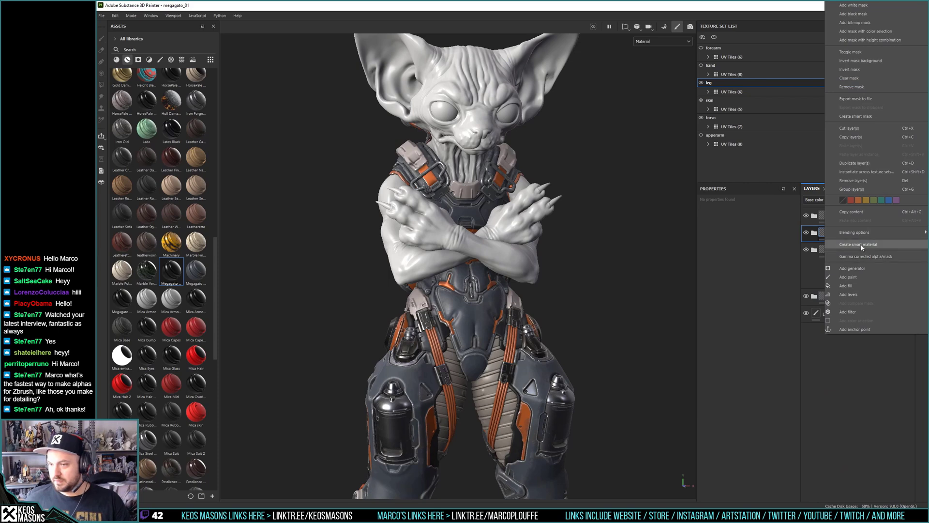
{"action": "left_click", "coordinate": [861, 247]}
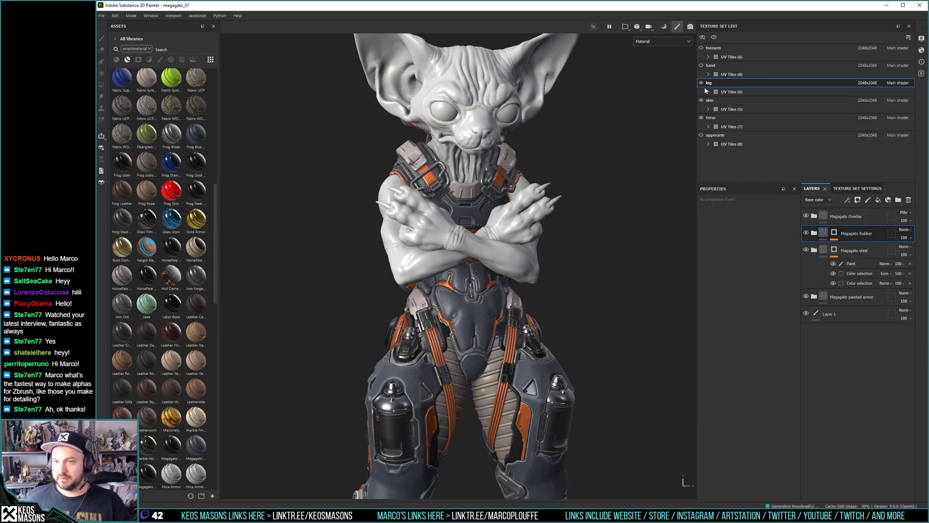
Return to the torso texture set, collapse the Overlay folder and add the Megagato Rubber smart material between Overlay and steel.
{"action": "left_click", "coordinate": [711, 118]}
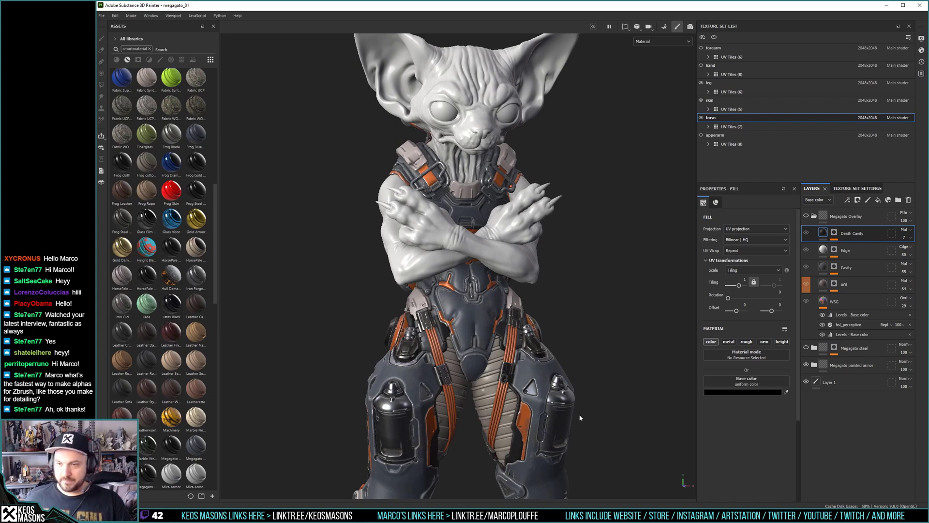
{"action": "left_click", "coordinate": [814, 216]}
{"action": "mouse_move", "coordinate": [148, 478]}
{"action": "left_mouse_down"}
{"action": "mouse_move", "coordinate": [256, 486]}
{"action": "mouse_move", "coordinate": [866, 269]}
{"action": "mouse_move", "coordinate": [862, 225]}
{"action": "left_mouse_up"}
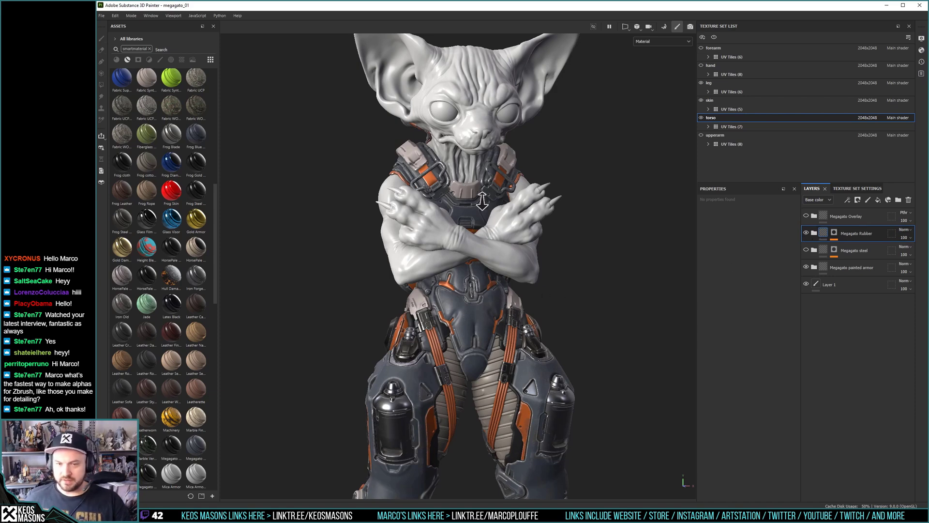
Hide the Megagato painted armor folder in the torso texture set.
{"action": "right_click_drag", "start_coordinate": [477, 191], "coordinate": [527, 308], "text": "alt"}
{"action": "left_click", "coordinate": [834, 236]}
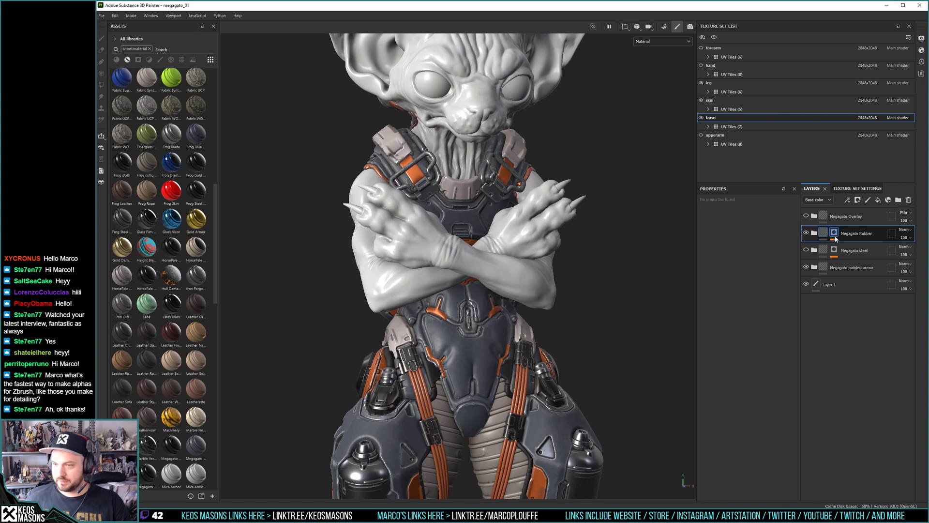
{"action": "left_click", "coordinate": [809, 266]}
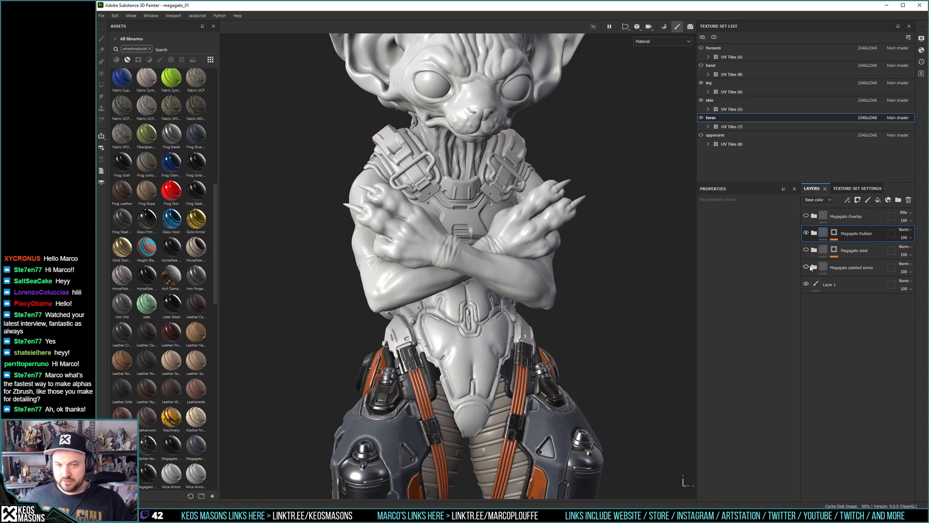
Add a fill layer directly above Layer 1 and give it a strong red base color.
{"action": "left_click", "coordinate": [824, 285]}
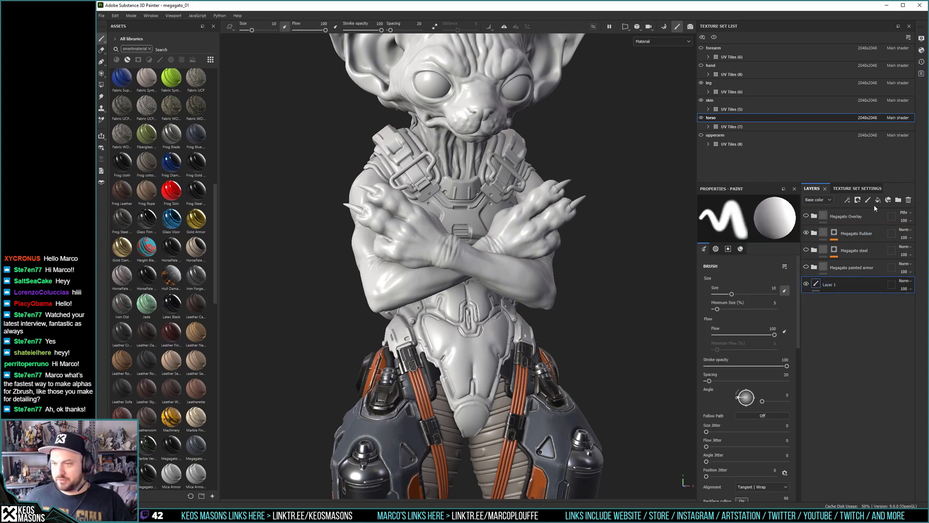
{"action": "left_click", "coordinate": [878, 200]}
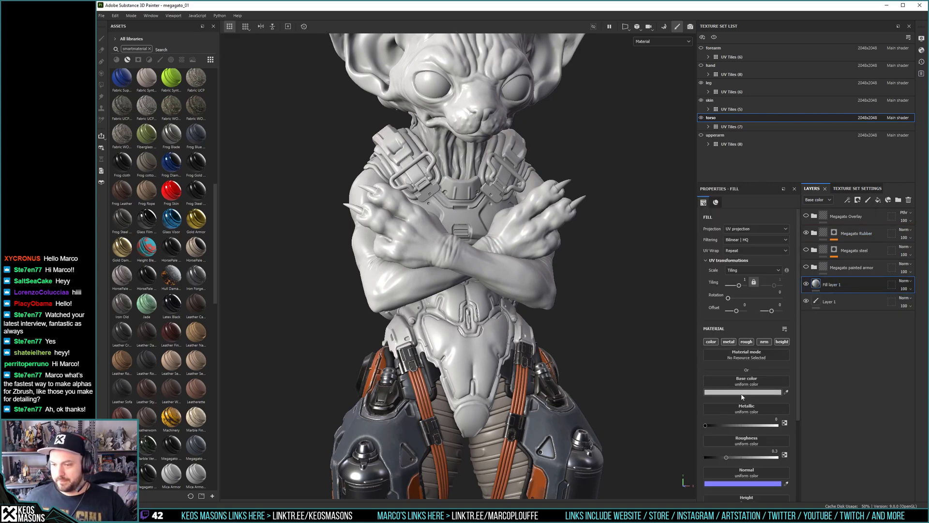
{"action": "left_click", "coordinate": [740, 392]}
{"action": "left_click", "coordinate": [819, 414]}
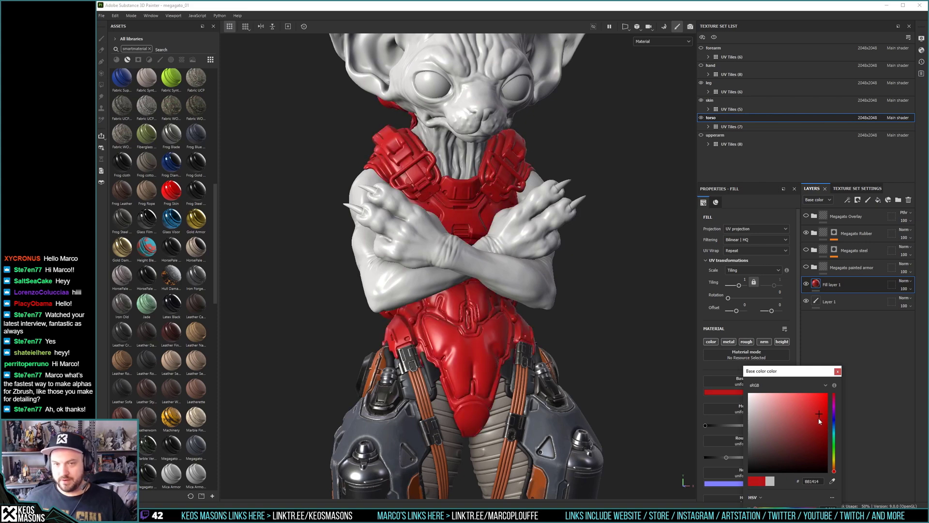
{"action": "left_click", "coordinate": [838, 371]}
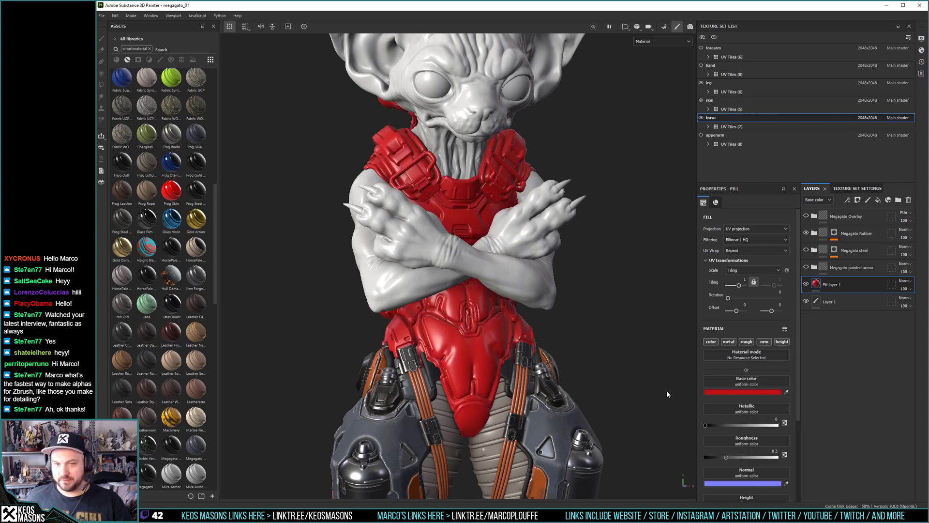
Change the fill layer's base color to a medium blue.
{"action": "scroll", "coordinate": [546, 369], "scroll_direction": "up", "scroll_amount": 3}
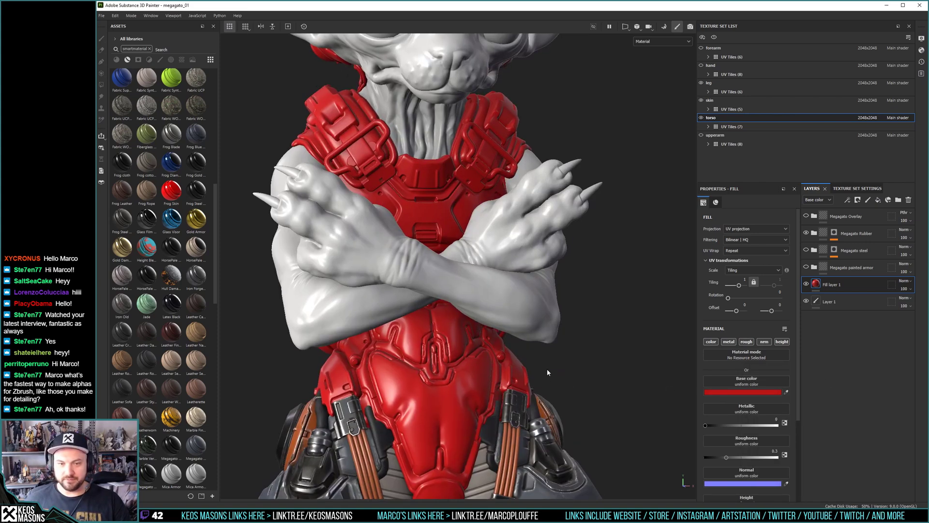
{"action": "left_click", "coordinate": [767, 392]}
{"action": "left_click_drag", "start_coordinate": [832, 432], "coordinate": [792, 406]}
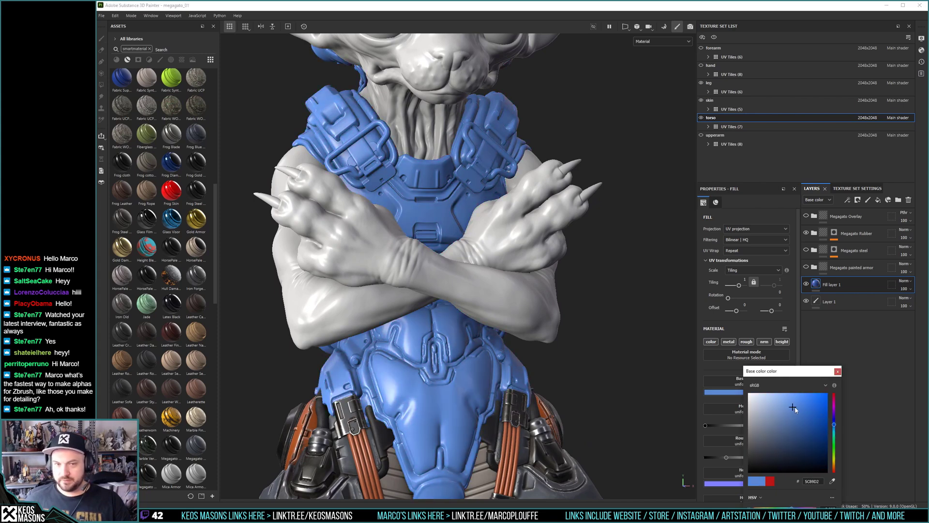
{"action": "left_click", "coordinate": [837, 371]}
View the mask of the Megagato Rubber folder on the model and return to the material view.
{"action": "right_click_drag", "start_coordinate": [485, 238], "coordinate": [508, 289], "text": "alt"}
{"action": "middle_click_drag", "start_coordinate": [508, 290], "coordinate": [544, 276], "text": "alt"}
{"action": "right_click_drag", "start_coordinate": [462, 268], "coordinate": [474, 248], "text": "alt"}
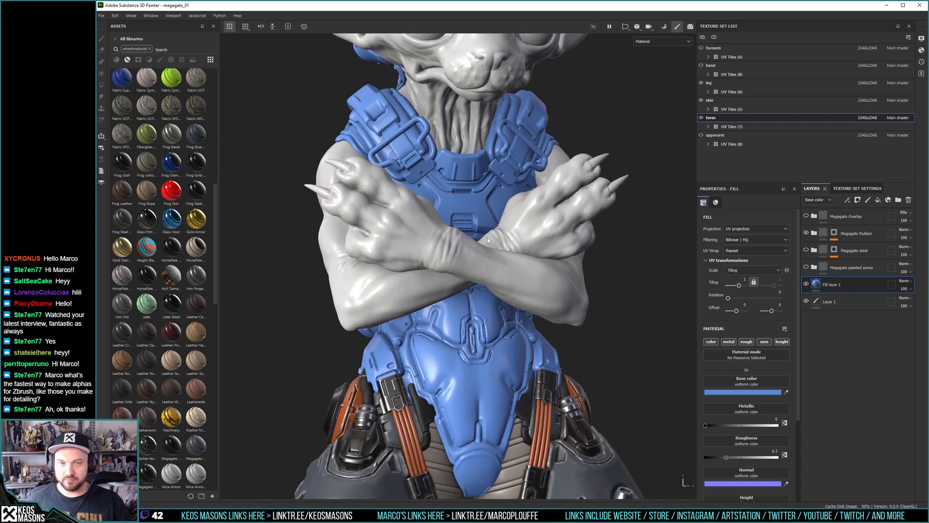
{"action": "left_click", "coordinate": [835, 234]}
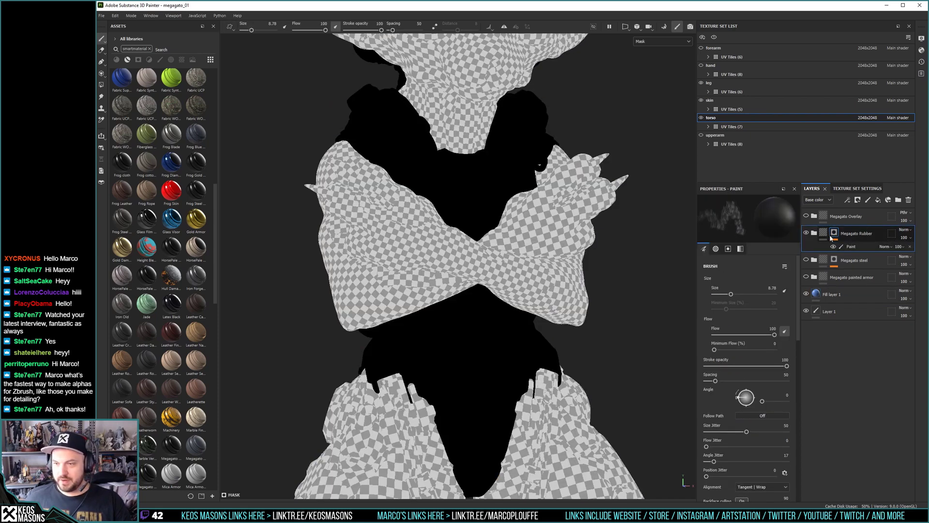
{"action": "right_click", "coordinate": [834, 232]}
{"action": "left_click", "coordinate": [836, 234]}
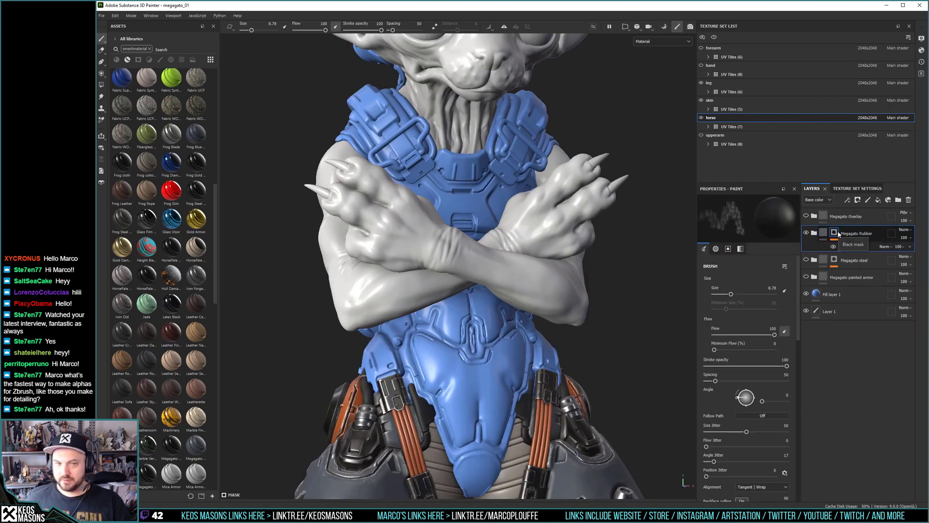
{"action": "right_click", "coordinate": [838, 232]}
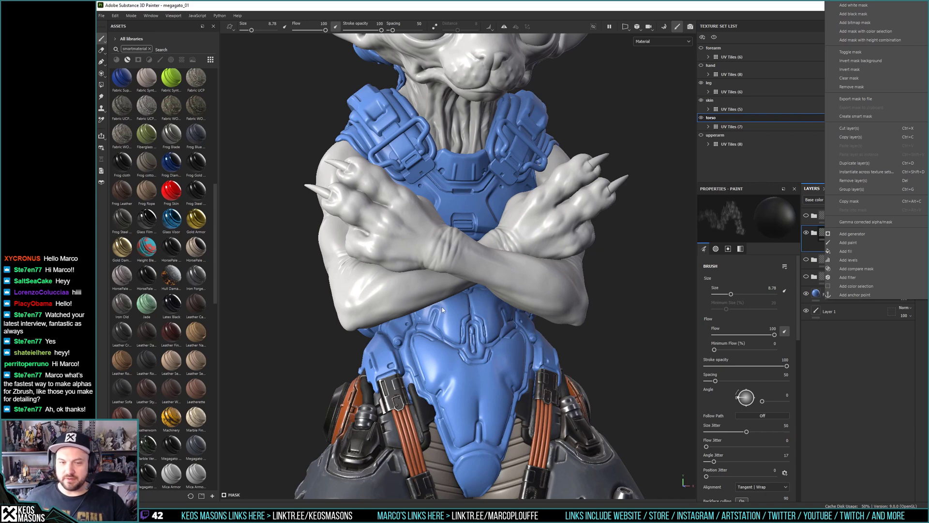
{"action": "left_click", "coordinate": [549, 4]}
Examine the blue-filled torso armor from the front, sides and back.
{"action": "right_click_drag", "start_coordinate": [547, 189], "coordinate": [486, 178], "text": "alt"}
{"action": "mouse_move", "coordinate": [504, 244]}
{"action": "left_mouse_down", "text": "alt"}
{"action": "mouse_move", "coordinate": [560, 241]}
{"action": "mouse_move", "coordinate": [545, 253]}
{"action": "mouse_move", "coordinate": [516, 246]}
{"action": "left_mouse_up", "text": "alt"}
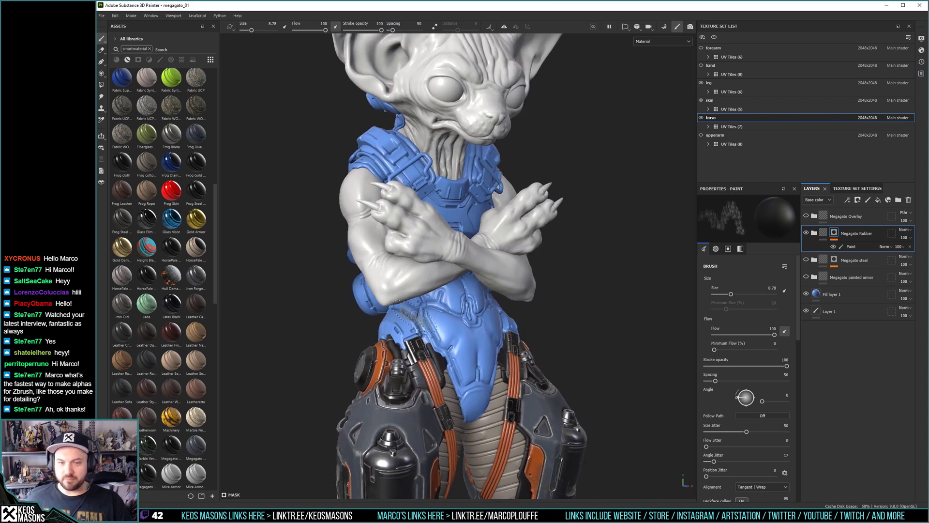
{"action": "left_click_drag", "start_coordinate": [553, 283], "coordinate": [647, 271], "text": "alt"}
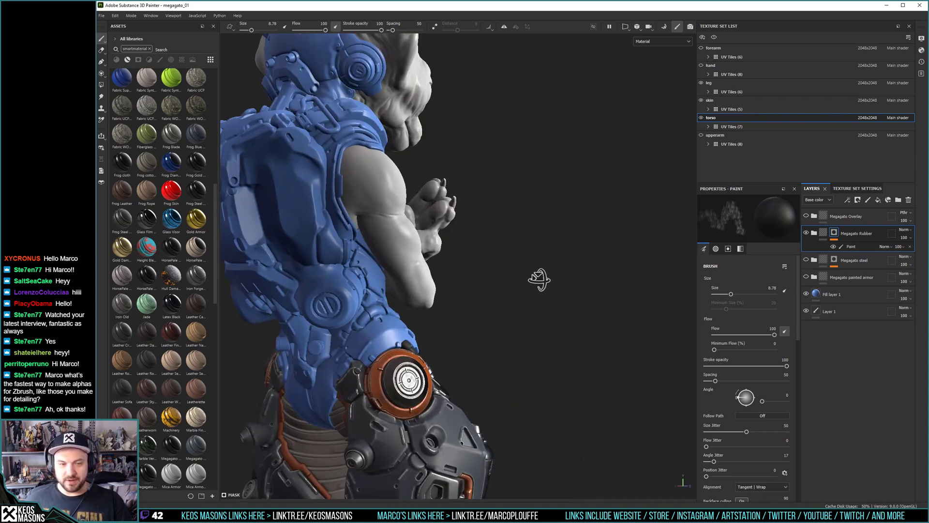
{"action": "left_click_drag", "start_coordinate": [500, 265], "coordinate": [597, 297], "text": "alt"}
{"action": "mouse_move", "coordinate": [597, 296]}
{"action": "right_mouse_down", "text": "shift"}
{"action": "mouse_move", "coordinate": [597, 270]}
{"action": "mouse_move", "coordinate": [500, 268]}
{"action": "mouse_move", "coordinate": [534, 276]}
{"action": "right_mouse_up", "text": "shift"}
{"action": "middle_click_drag", "start_coordinate": [608, 322], "coordinate": [492, 287], "text": "alt"}
{"action": "right_click_drag", "start_coordinate": [556, 294], "coordinate": [604, 296], "text": "shift"}
{"action": "left_click_drag", "start_coordinate": [522, 315], "coordinate": [387, 317], "text": "alt"}
{"action": "middle_click_drag", "start_coordinate": [387, 317], "coordinate": [256, 300], "text": "alt"}
{"action": "right_click_drag", "start_coordinate": [511, 306], "coordinate": [472, 304], "text": "shift"}
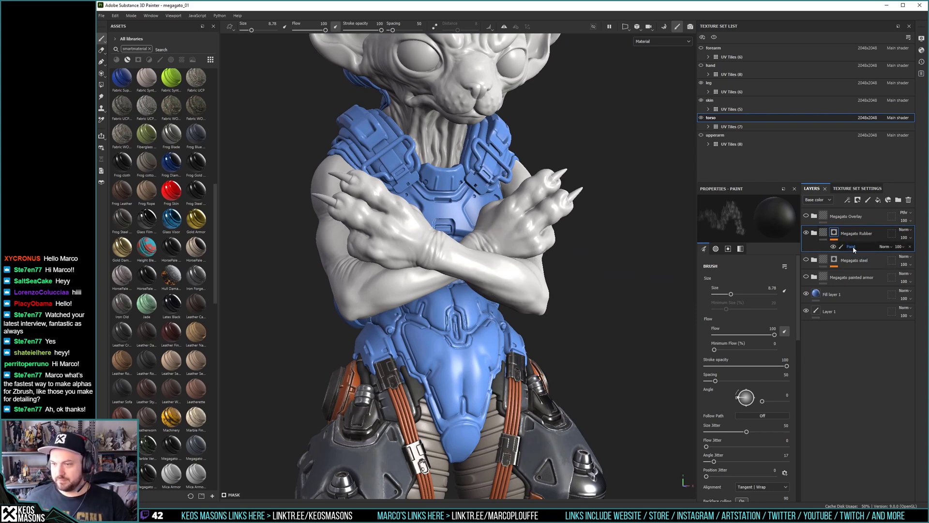
Clear the painted mask of the Megagato Rubber folder and remove the mask.
{"action": "right_click", "coordinate": [835, 235]}
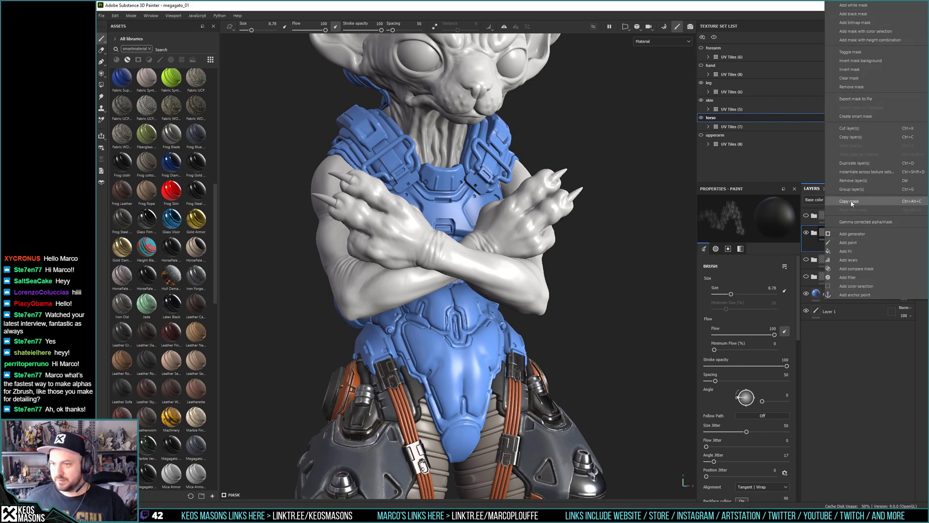
{"action": "left_click", "coordinate": [852, 79]}
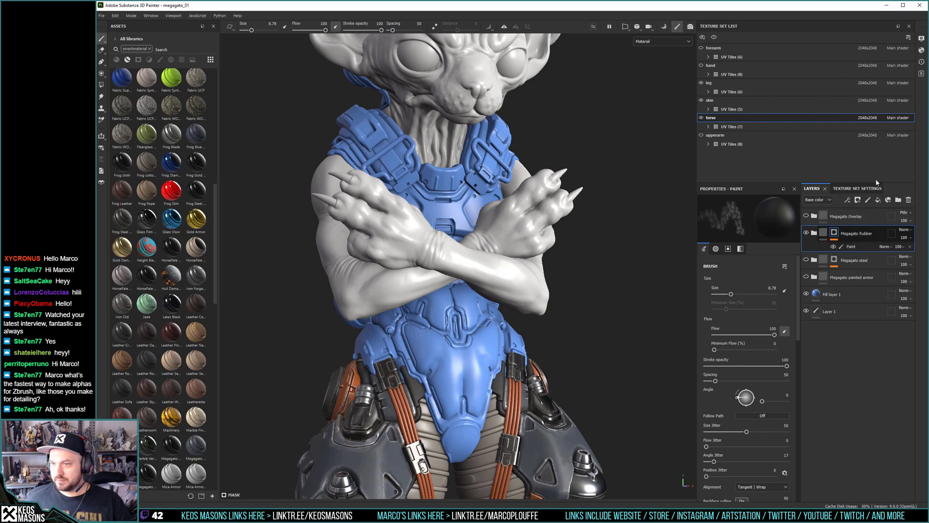
{"action": "right_click", "coordinate": [835, 235]}
{"action": "left_click", "coordinate": [850, 86]}
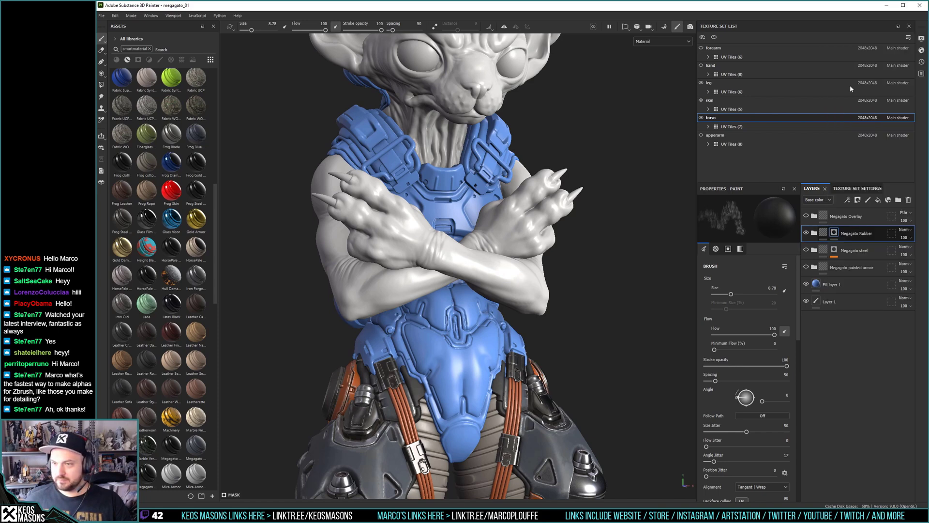
Expand the Megagato Rubber folder and hide its synth layer.
{"action": "left_click", "coordinate": [814, 235]}
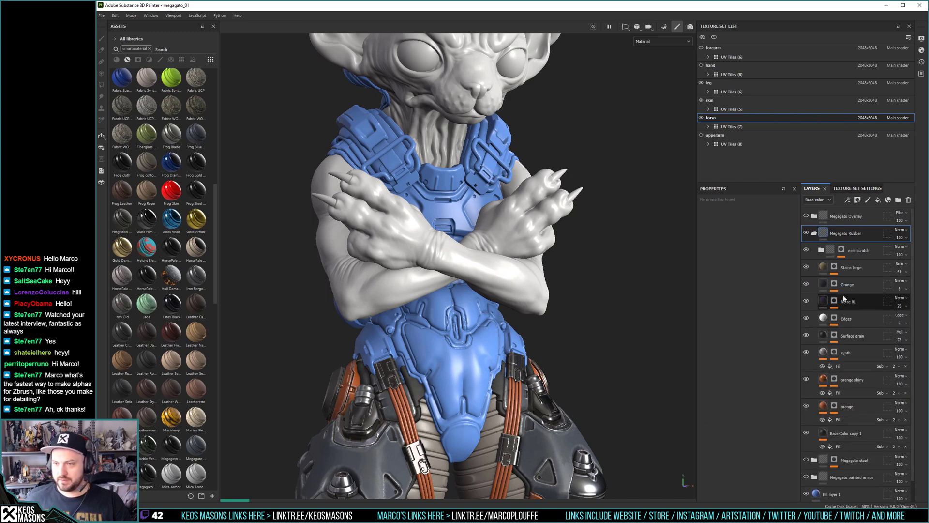
{"action": "scroll", "coordinate": [844, 309], "scroll_direction": "down", "scroll_amount": 1}
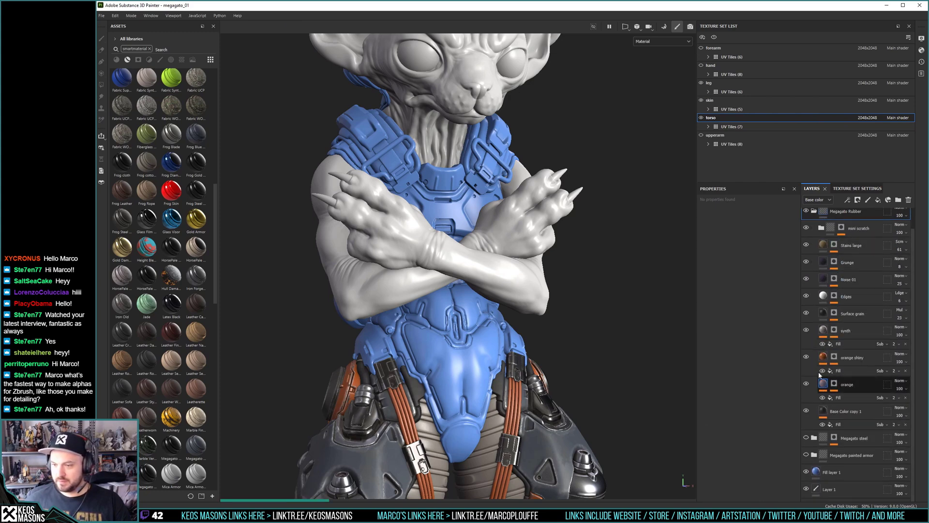
{"action": "left_click", "coordinate": [846, 331]}
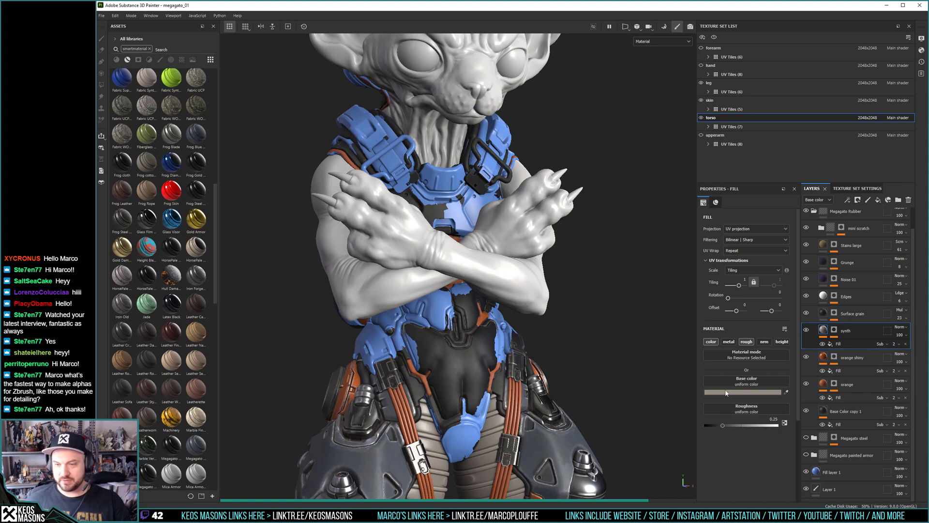
{"action": "left_click", "coordinate": [806, 331]}
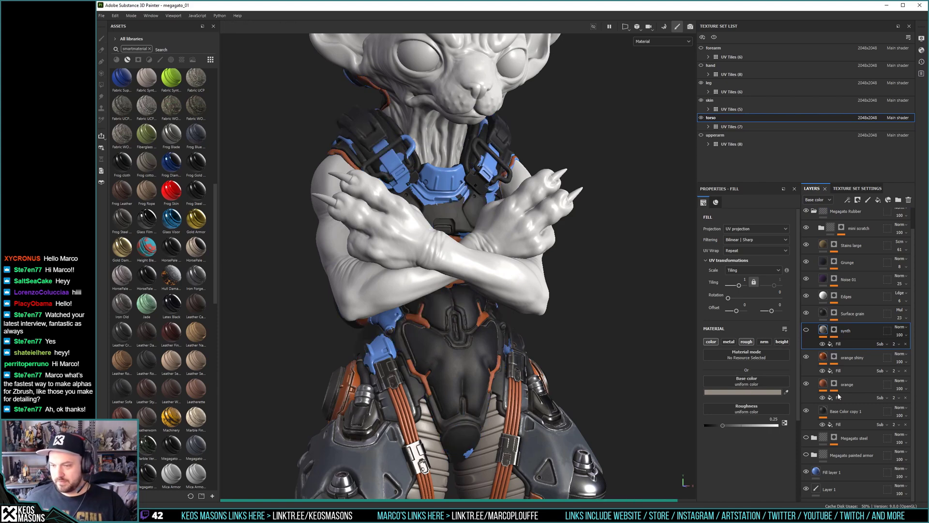
Hide the orange shiny and orange layers in the Megagato Rubber folder.
{"action": "left_click", "coordinate": [806, 357]}
{"action": "left_click", "coordinate": [805, 384]}
{"action": "right_click_drag", "start_coordinate": [446, 247], "coordinate": [447, 261], "text": "alt"}
{"action": "middle_click_drag", "start_coordinate": [447, 260], "coordinate": [446, 285], "text": "alt"}
{"action": "right_click_drag", "start_coordinate": [445, 285], "coordinate": [459, 293], "text": "alt"}
{"action": "left_click_drag", "start_coordinate": [445, 241], "coordinate": [430, 217], "text": "alt"}
{"action": "right_click_drag", "start_coordinate": [431, 216], "coordinate": [485, 275], "text": "alt"}
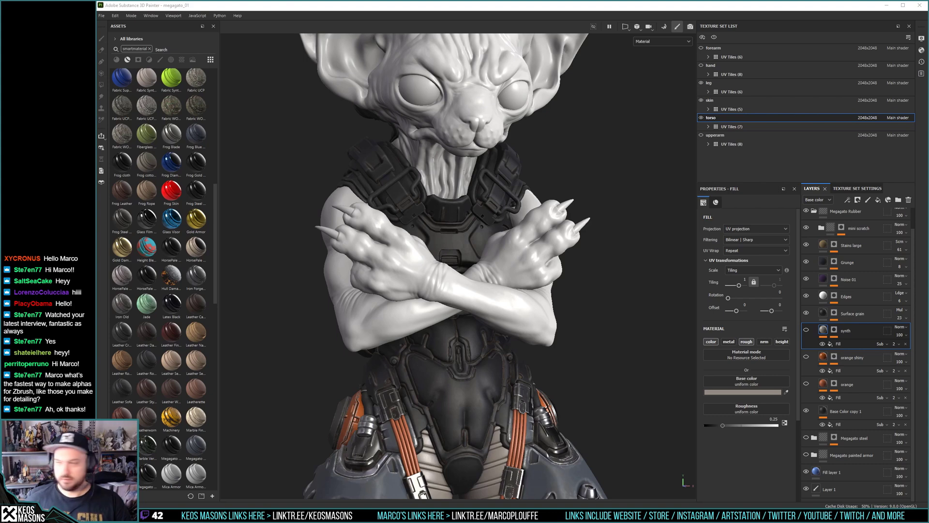
Bring in the reference image of the cat, widen its window to check it, and move it out of the way.
{"action": "mouse_move", "coordinate": [926, 7]}
{"action": "left_mouse_down"}
{"action": "mouse_move", "coordinate": [158, 7]}
{"action": "mouse_move", "coordinate": [177, 6]}
{"action": "mouse_move", "coordinate": [145, 15]}
{"action": "mouse_move", "coordinate": [502, 141]}
{"action": "mouse_move", "coordinate": [627, 196]}
{"action": "mouse_move", "coordinate": [369, 25]}
{"action": "mouse_move", "coordinate": [445, 120]}
{"action": "mouse_move", "coordinate": [383, 28]}
{"action": "mouse_move", "coordinate": [328, 60]}
{"action": "left_mouse_up"}
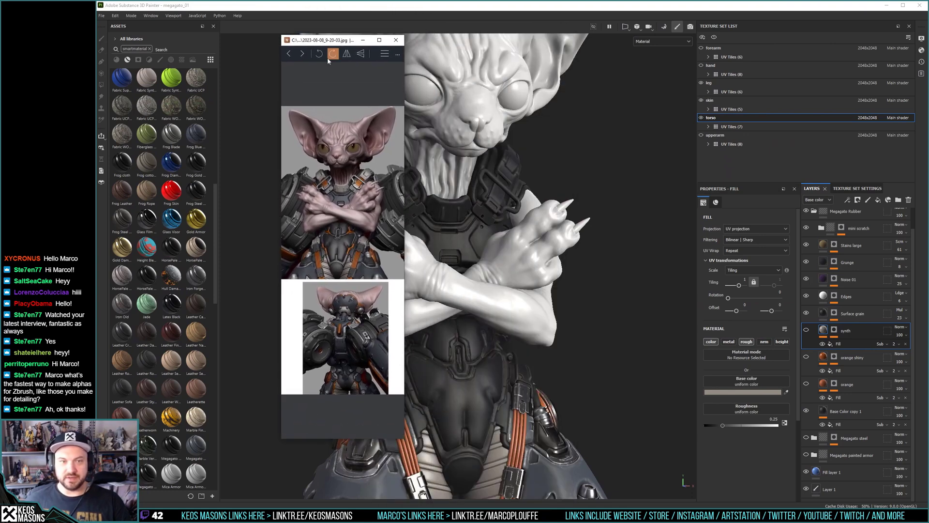
{"action": "left_click_drag", "start_coordinate": [402, 279], "coordinate": [459, 279]}
{"action": "left_click_drag", "start_coordinate": [342, 40], "coordinate": [98, 54]}
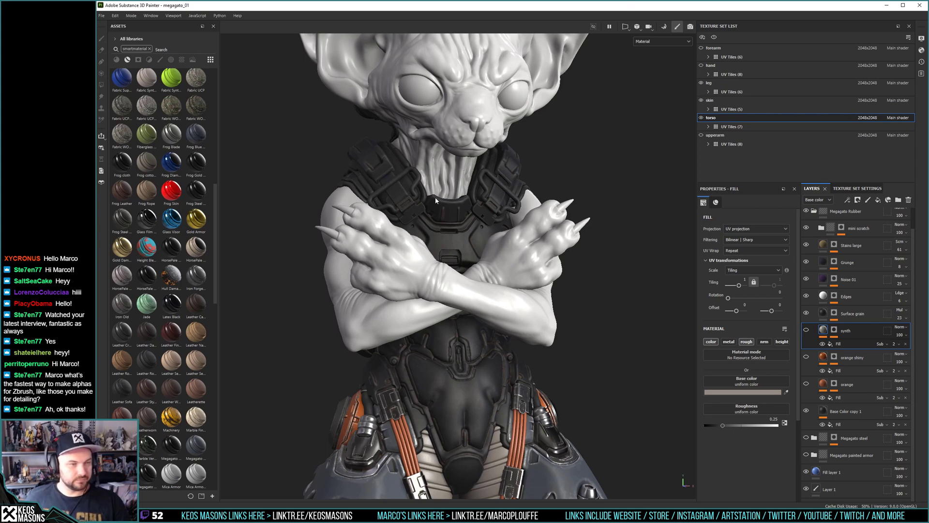
Display the ID mesh map on the model and examine the torso's color regions from several angles.
{"action": "right_click_drag", "start_coordinate": [491, 297], "coordinate": [465, 285], "text": "alt"}
{"action": "middle_click_drag", "start_coordinate": [466, 285], "coordinate": [467, 225], "text": "alt"}
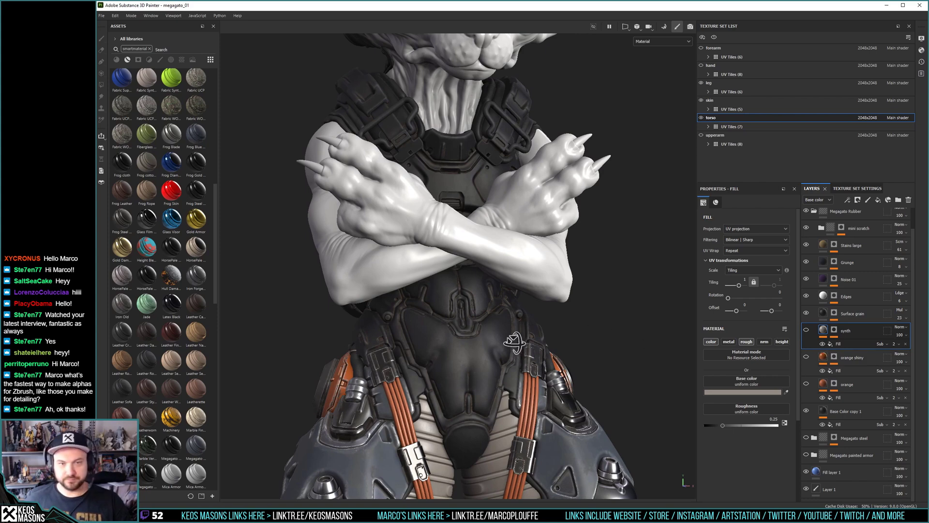
{"action": "left_click_drag", "start_coordinate": [513, 341], "coordinate": [509, 338], "text": "alt"}
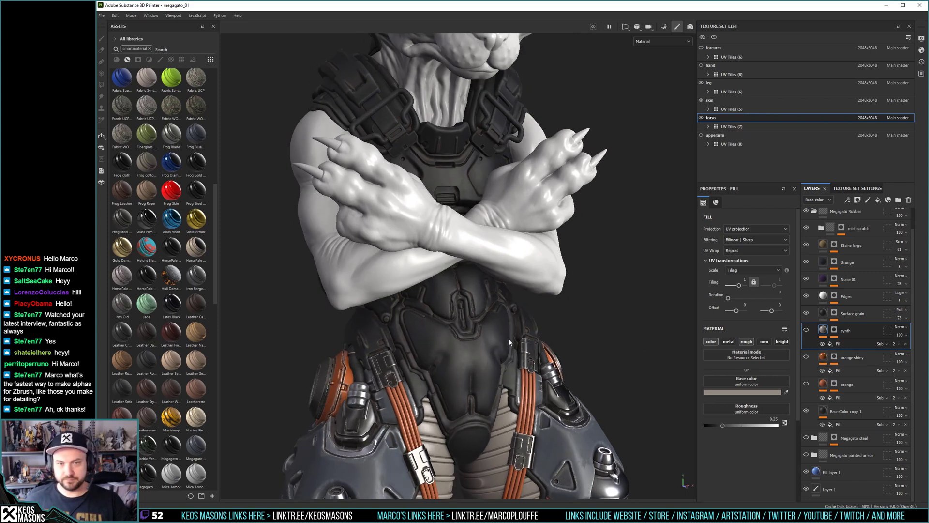
{"action": "left_click", "coordinate": [662, 41]}
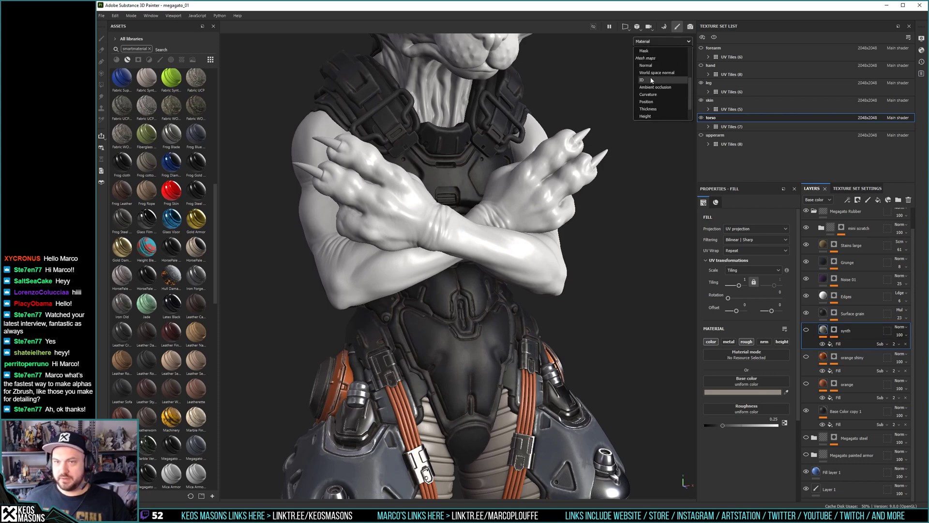
{"action": "left_click", "coordinate": [648, 80]}
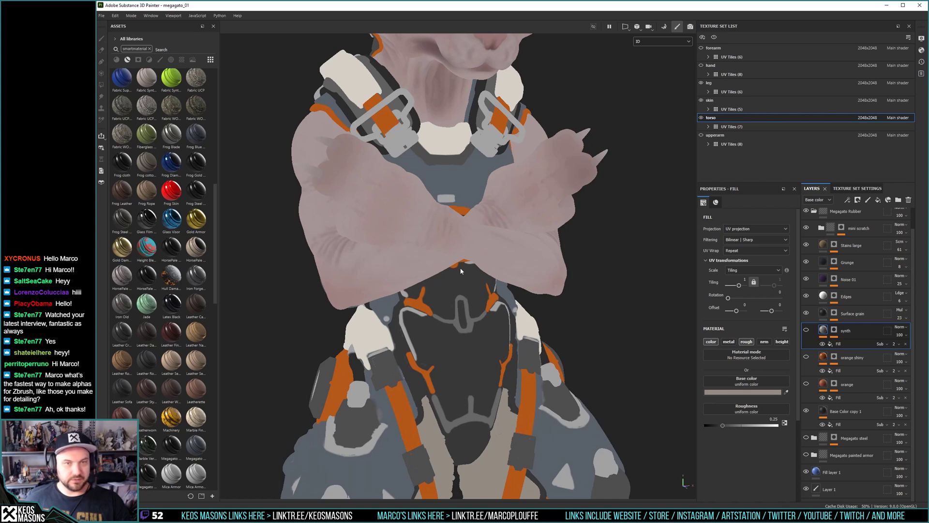
{"action": "left_click_drag", "start_coordinate": [411, 151], "coordinate": [481, 150], "text": "alt"}
{"action": "left_click_drag", "start_coordinate": [401, 128], "coordinate": [452, 157], "text": "alt"}
{"action": "left_click_drag", "start_coordinate": [373, 290], "coordinate": [460, 291], "text": "alt"}
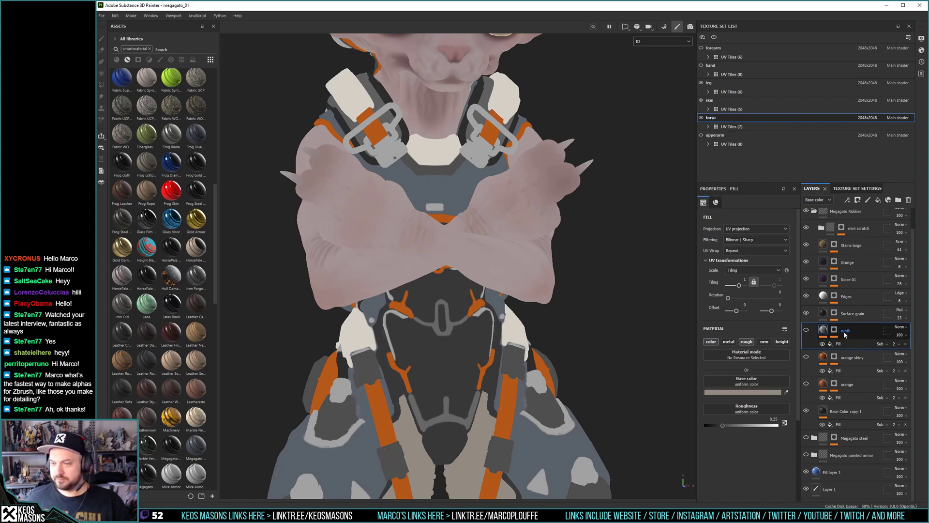
Add a color selection mask to the Base Color copy 1 layer and pick the dark grey ID color (44, 44, 44).
{"action": "left_click", "coordinate": [833, 412]}
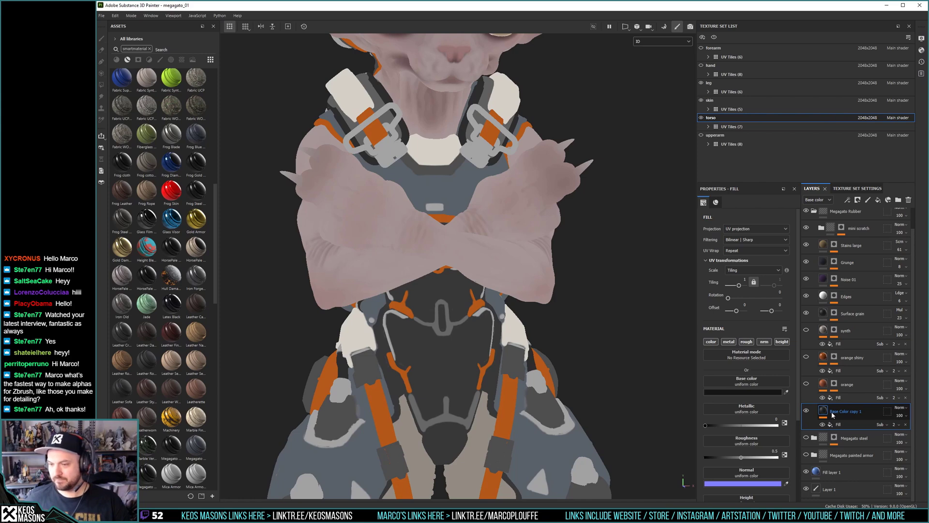
{"action": "mouse_move", "coordinate": [826, 412]}
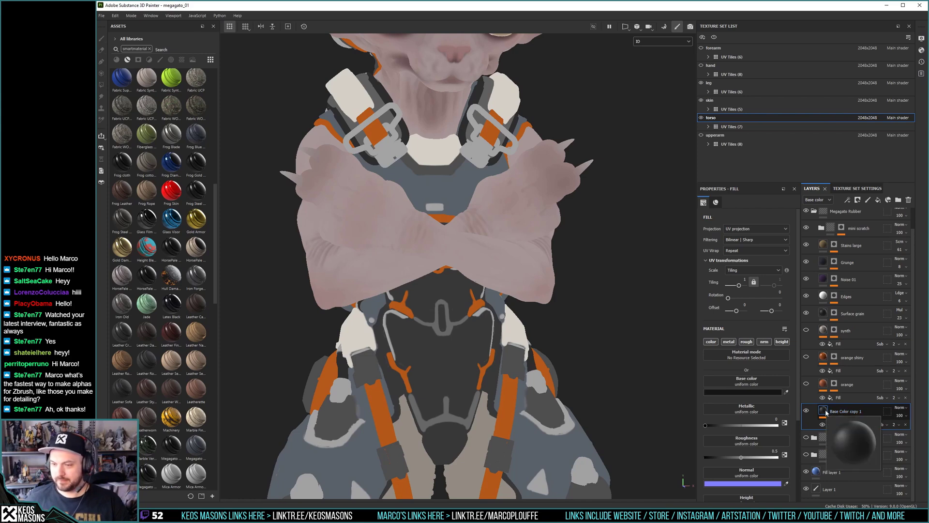
{"action": "double_click", "coordinate": [832, 411]}
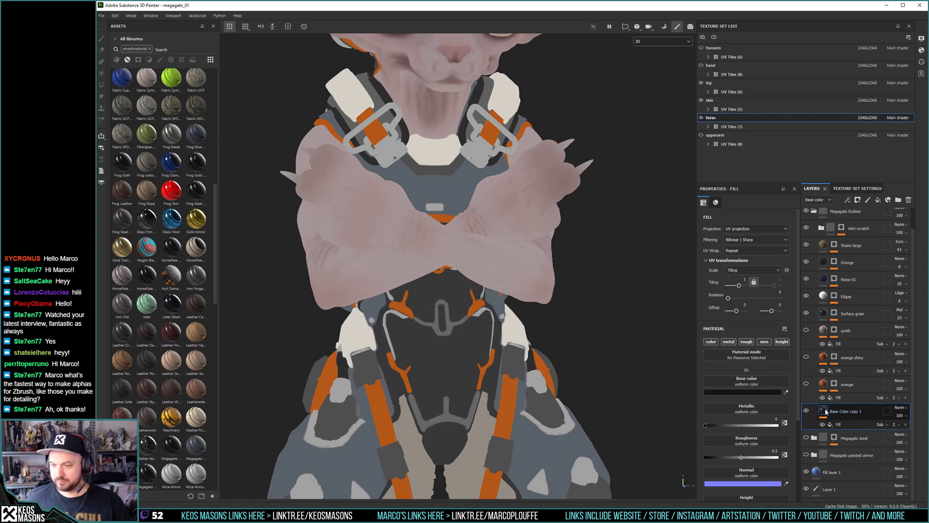
{"action": "right_click", "coordinate": [826, 411]}
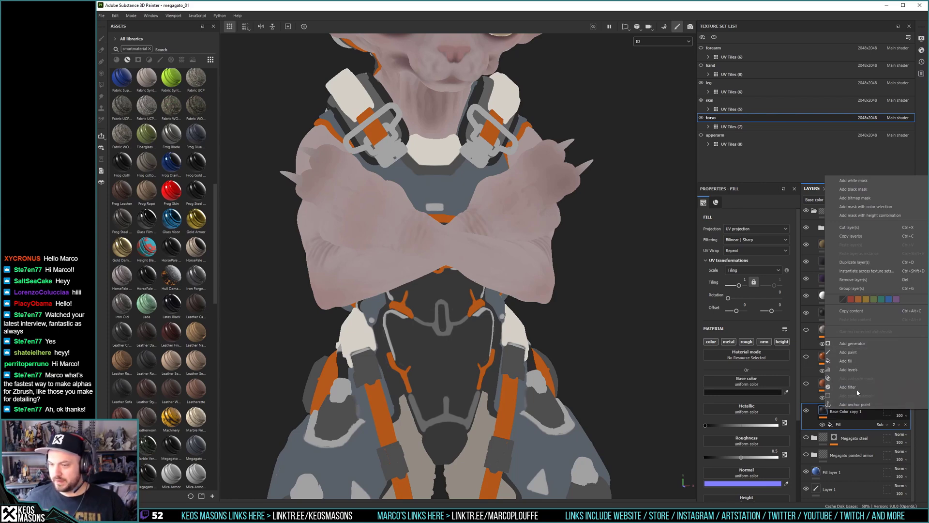
{"action": "left_click", "coordinate": [866, 208]}
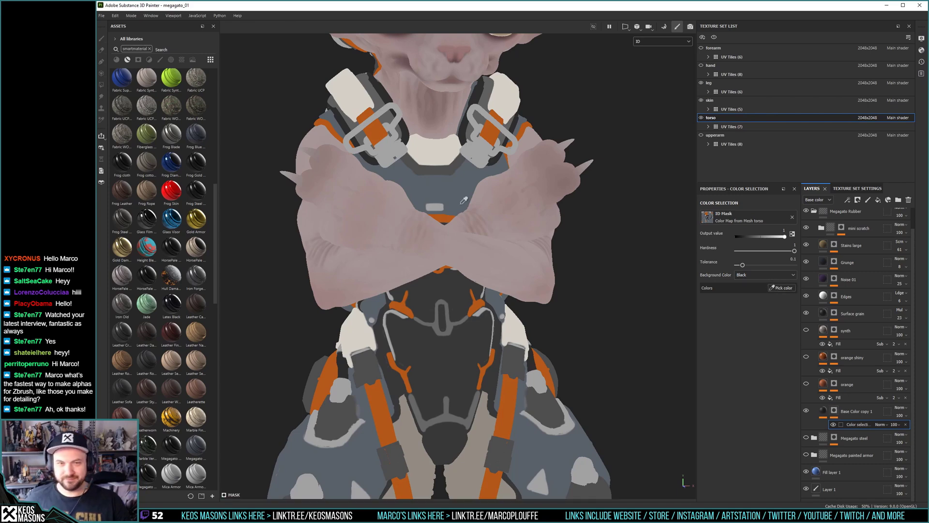
{"action": "left_click", "coordinate": [463, 128]}
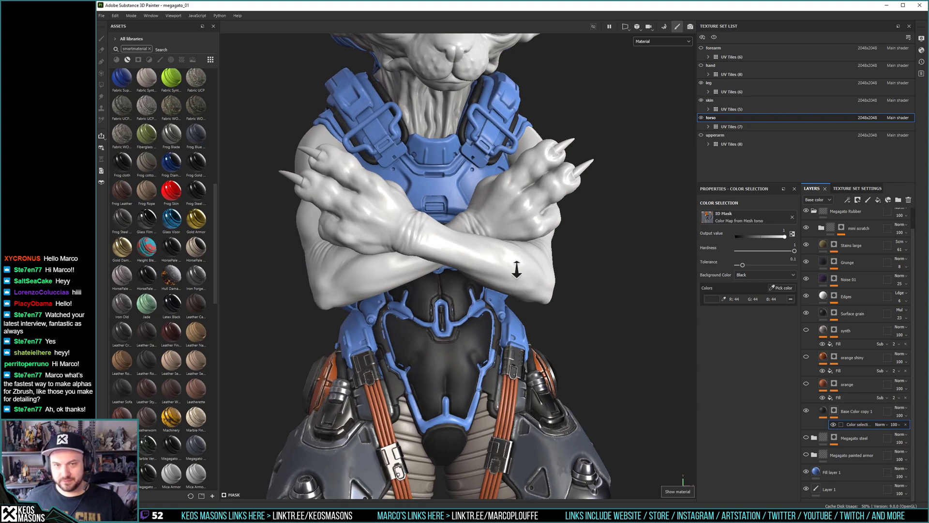
Set the color selection's tolerance to 0.06 and hardness to 0.94, and check the masking around the torso.
{"action": "right_click_drag", "start_coordinate": [517, 267], "coordinate": [523, 263], "text": "alt"}
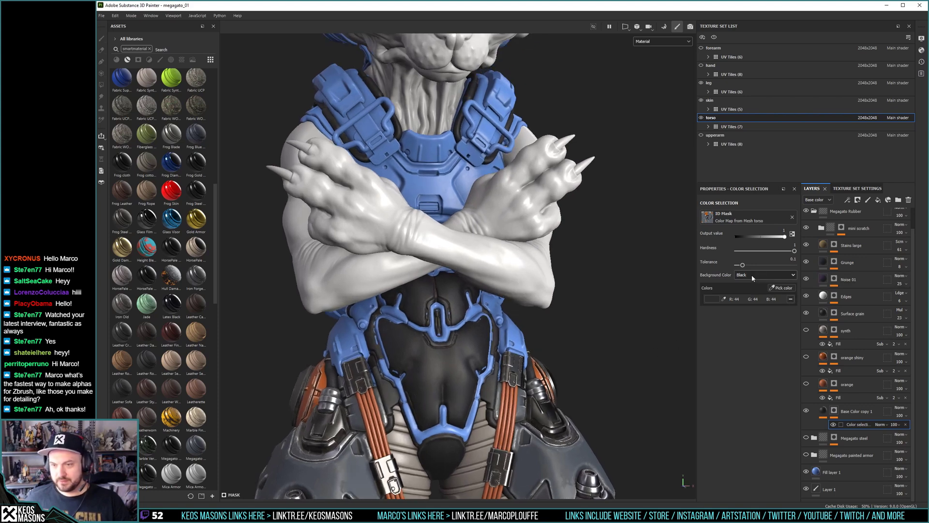
{"action": "left_click_drag", "start_coordinate": [742, 265], "coordinate": [741, 266]}
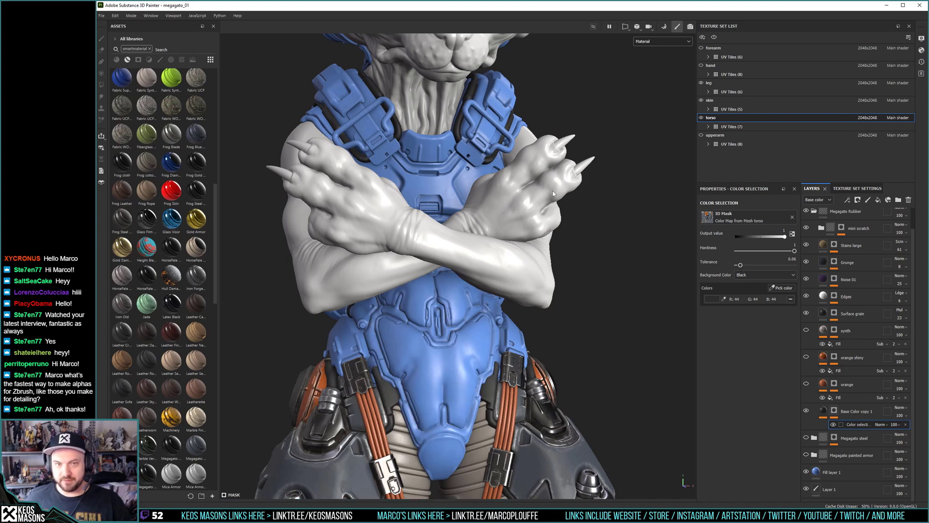
{"action": "left_click_drag", "start_coordinate": [790, 251], "coordinate": [792, 252]}
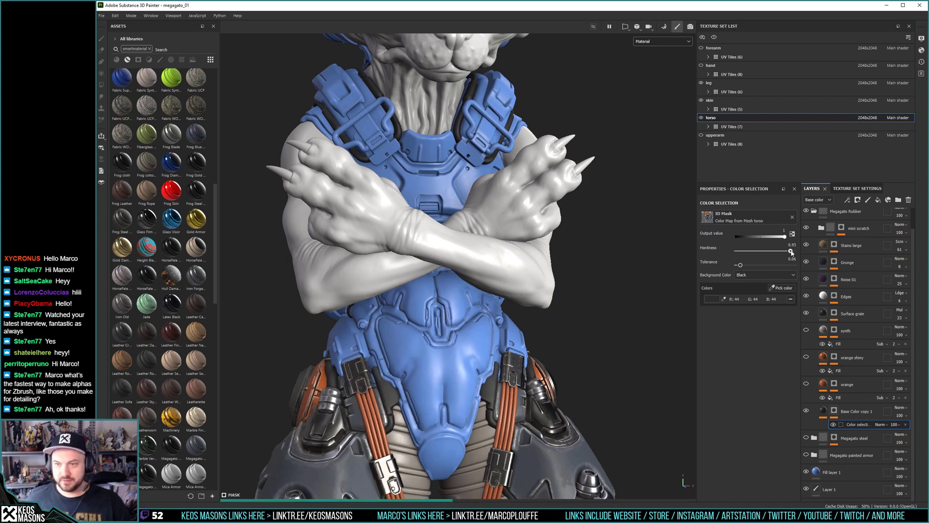
{"action": "mouse_move", "coordinate": [425, 282]}
{"action": "left_mouse_down", "text": "alt"}
{"action": "mouse_move", "coordinate": [508, 220]}
{"action": "mouse_move", "coordinate": [486, 238]}
{"action": "mouse_move", "coordinate": [500, 257]}
{"action": "mouse_move", "coordinate": [381, 247]}
{"action": "left_mouse_up", "text": "alt"}
{"action": "mouse_move", "coordinate": [392, 252]}
{"action": "middle_mouse_down", "text": "alt"}
{"action": "mouse_move", "coordinate": [542, 349]}
{"action": "mouse_move", "coordinate": [529, 286]}
{"action": "middle_mouse_up", "text": "alt"}
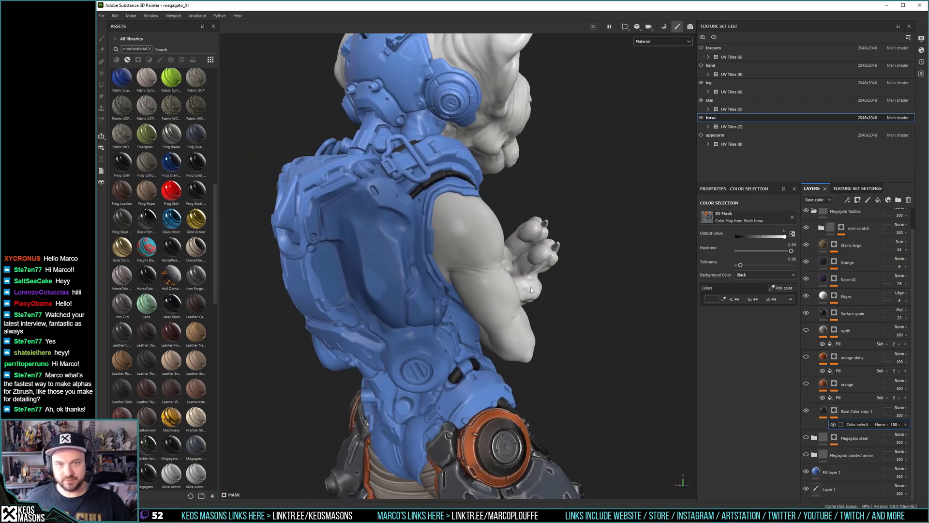
{"action": "left_click_drag", "start_coordinate": [560, 307], "coordinate": [646, 317], "text": "alt"}
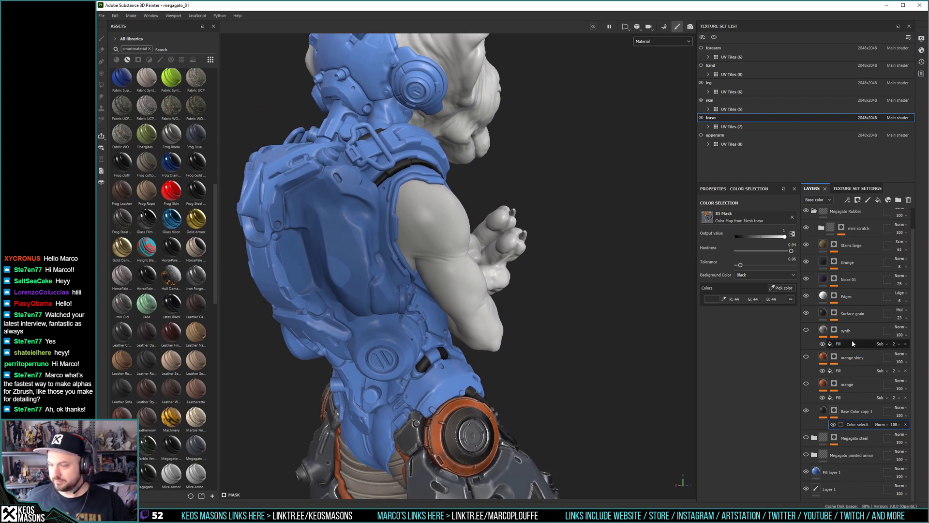
Show the orange layer of the Megagato Rubber folder again, with its orange trims on the torso armor.
{"action": "scroll", "coordinate": [843, 304], "scroll_direction": "up", "scroll_amount": 1}
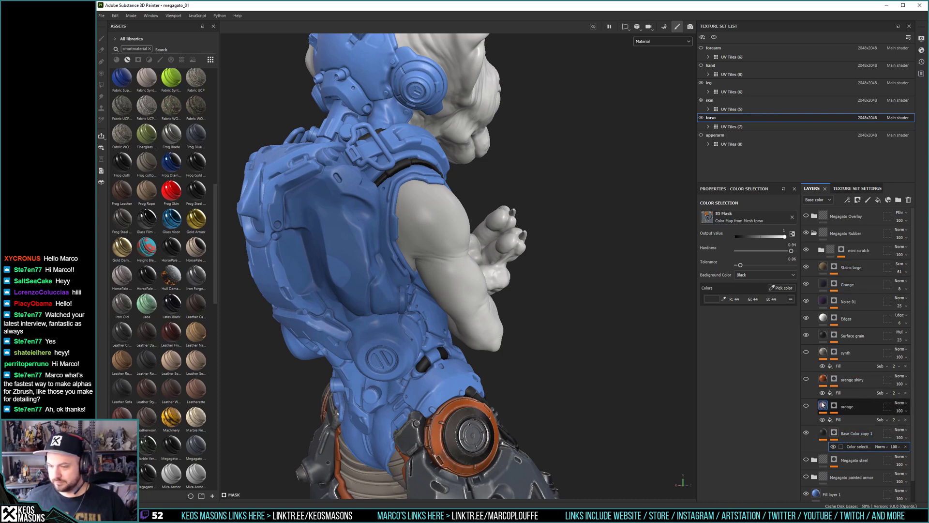
{"action": "left_click_drag", "start_coordinate": [548, 331], "coordinate": [455, 314], "text": "alt"}
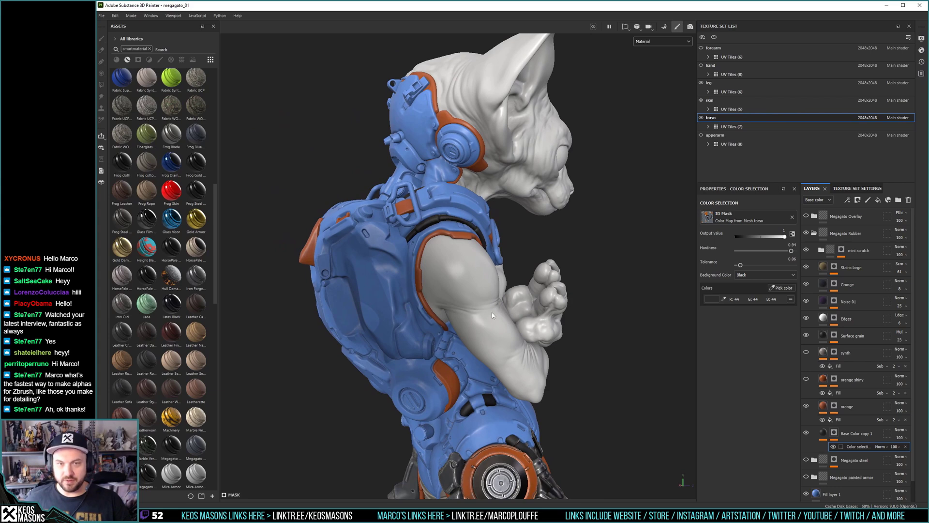
{"action": "middle_click_drag", "start_coordinate": [582, 311], "coordinate": [569, 283], "text": "alt"}
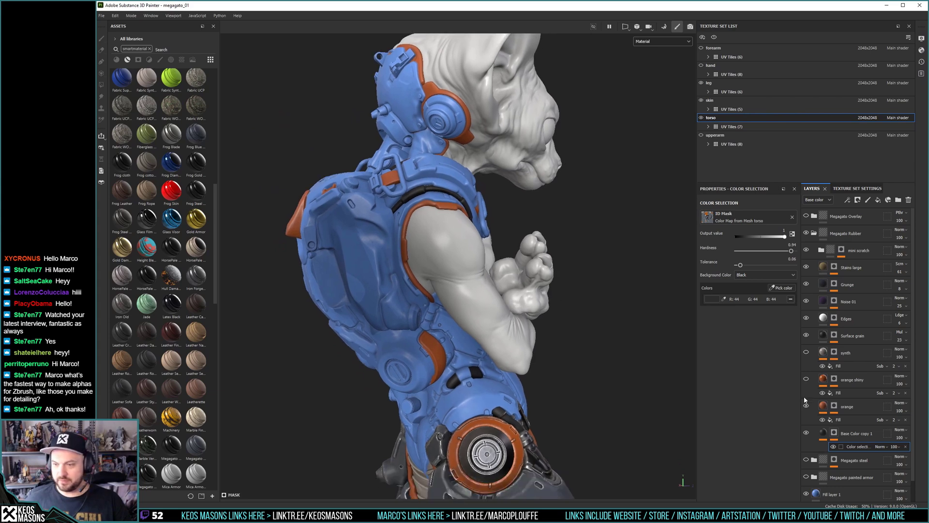
View the orange layer's mask on the model and return to the material view.
{"action": "left_click", "coordinate": [834, 406], "text": "alt"}
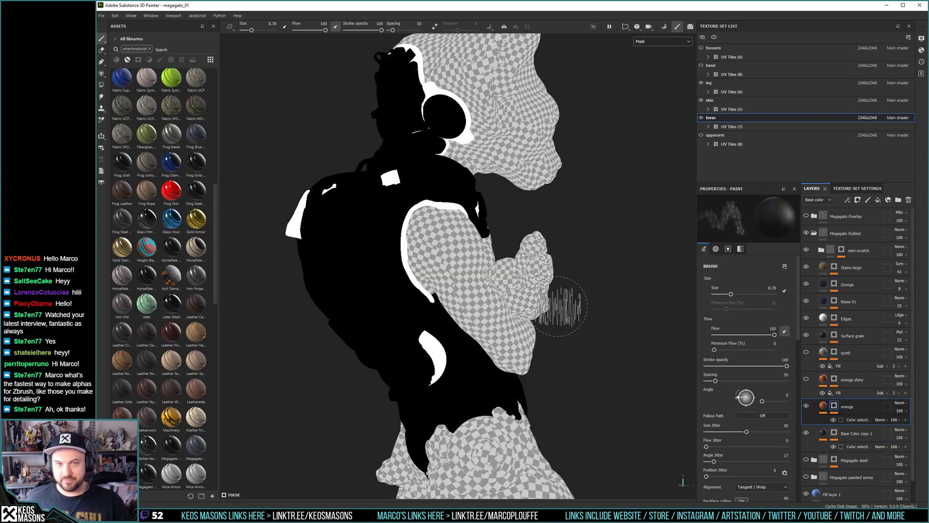
{"action": "left_click_drag", "start_coordinate": [514, 225], "coordinate": [494, 251], "text": "alt"}
{"action": "middle_click_drag", "start_coordinate": [444, 250], "coordinate": [467, 267], "text": "alt"}
{"action": "mouse_move", "coordinate": [443, 240]}
{"action": "left_mouse_down", "text": "alt"}
{"action": "mouse_move", "coordinate": [400, 253]}
{"action": "mouse_move", "coordinate": [445, 246]}
{"action": "left_mouse_up", "text": "alt"}
{"action": "right_click_drag", "start_coordinate": [542, 322], "coordinate": [411, 238], "text": "alt"}
{"action": "key", "text": "m"}
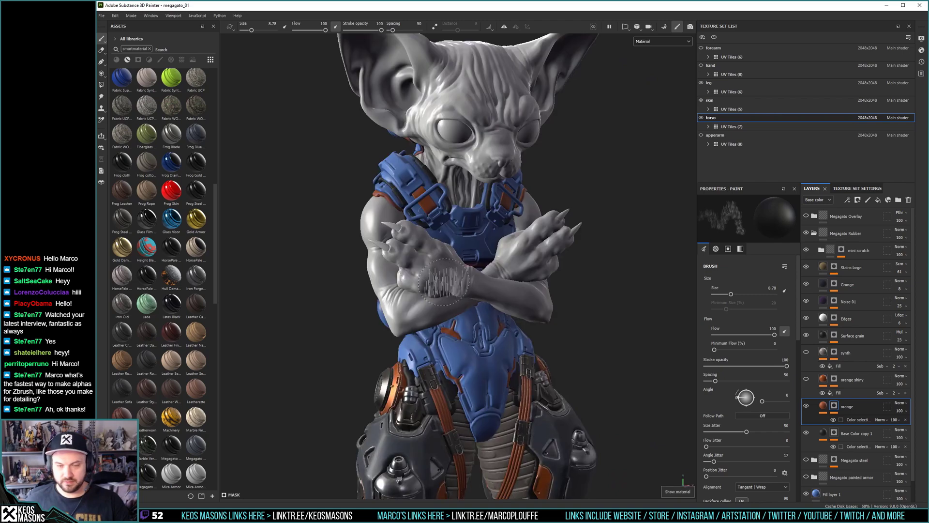
Examine the orange trims on the torso armor from the front, back and side.
{"action": "scroll", "coordinate": [483, 274], "scroll_direction": "up", "scroll_amount": 5}
{"action": "scroll", "coordinate": [489, 276], "scroll_direction": "up", "scroll_amount": 1}
{"action": "mouse_move", "coordinate": [489, 276]}
{"action": "right_mouse_down", "text": "shift"}
{"action": "mouse_move", "coordinate": [548, 286]}
{"action": "mouse_move", "coordinate": [605, 329]}
{"action": "mouse_move", "coordinate": [580, 397]}
{"action": "right_mouse_up", "text": "shift"}
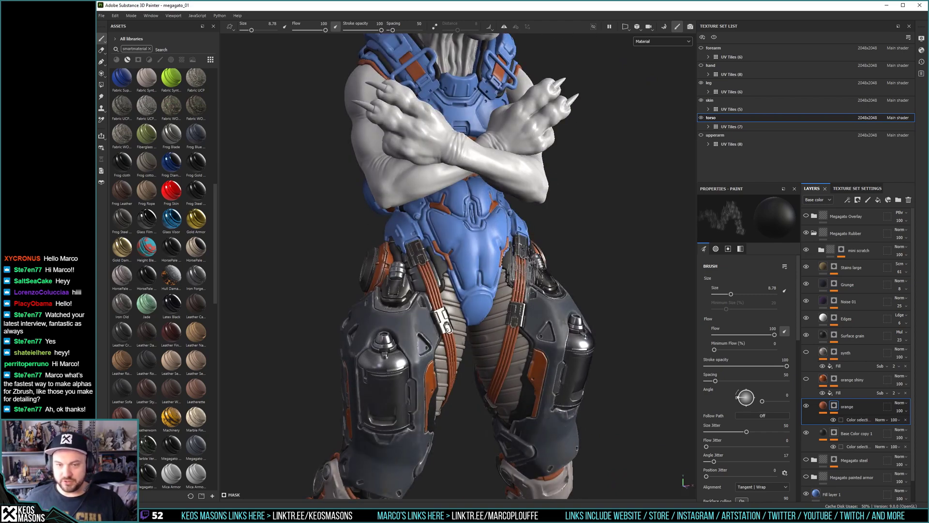
{"action": "middle_click_drag", "start_coordinate": [503, 242], "coordinate": [528, 387], "text": "alt"}
{"action": "right_click_drag", "start_coordinate": [416, 242], "coordinate": [461, 287], "text": "alt"}
{"action": "middle_click_drag", "start_coordinate": [460, 287], "coordinate": [442, 243], "text": "alt"}
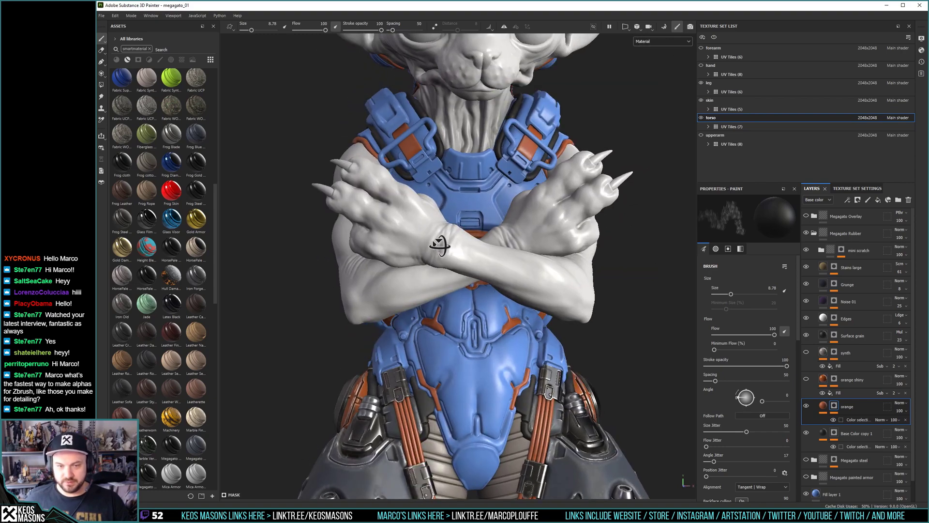
{"action": "left_click_drag", "start_coordinate": [483, 322], "coordinate": [516, 257], "text": "alt"}
{"action": "right_click_drag", "start_coordinate": [516, 257], "coordinate": [455, 252], "text": "shift"}
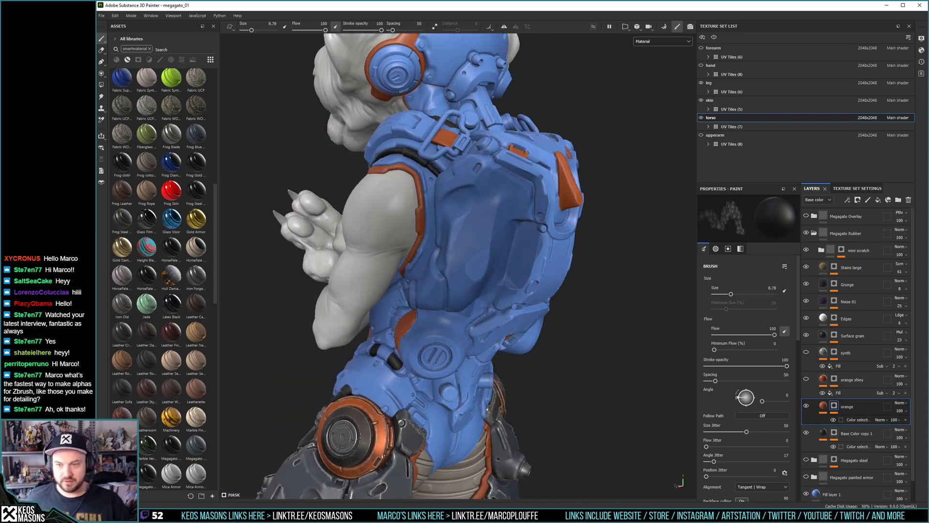
{"action": "left_click_drag", "start_coordinate": [521, 257], "coordinate": [565, 297], "text": "alt"}
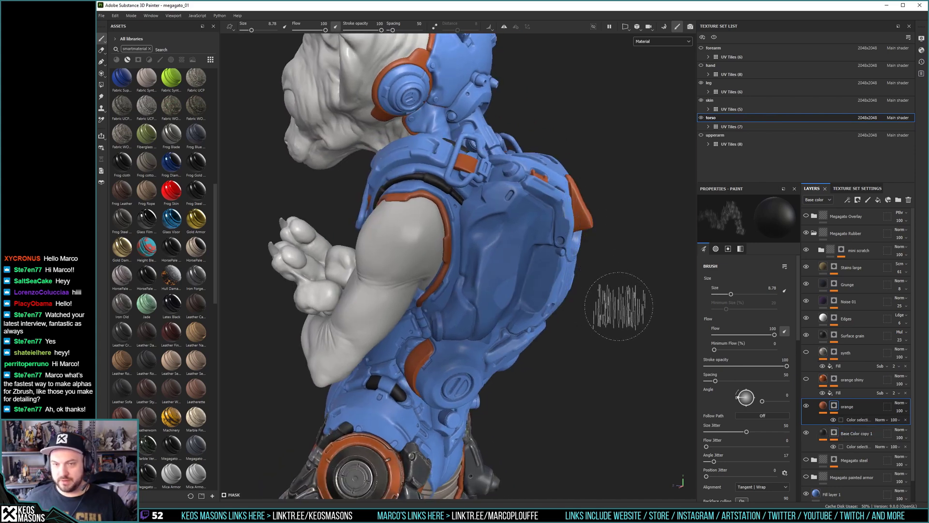
Add a paint effect to the orange layer's mask and choose Polygon Fill in mesh fill mode.
{"action": "left_click", "coordinate": [858, 420]}
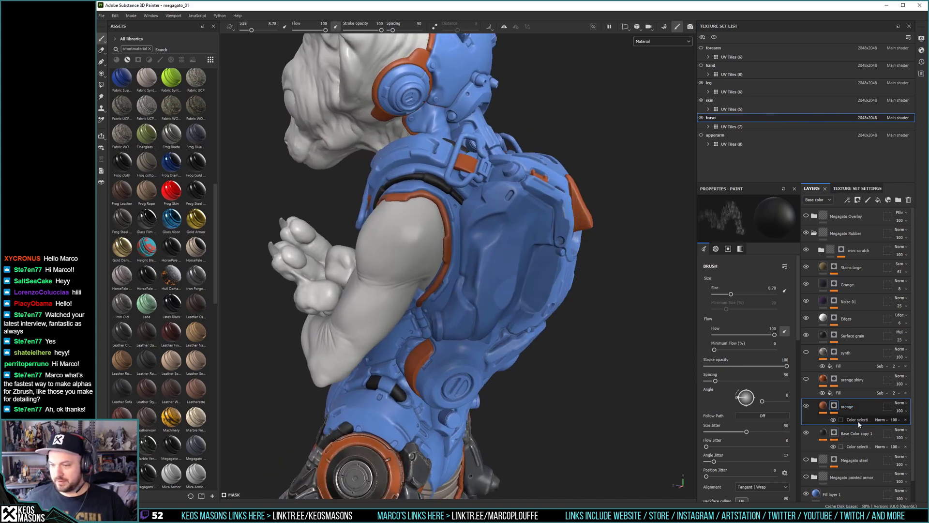
{"action": "right_click", "coordinate": [858, 418]}
{"action": "left_click", "coordinate": [882, 361]}
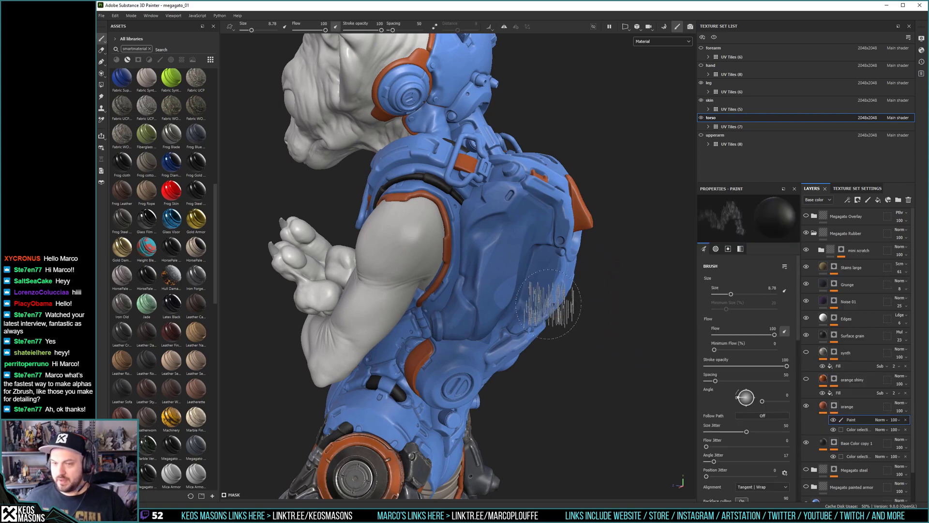
{"action": "key", "text": "4"}
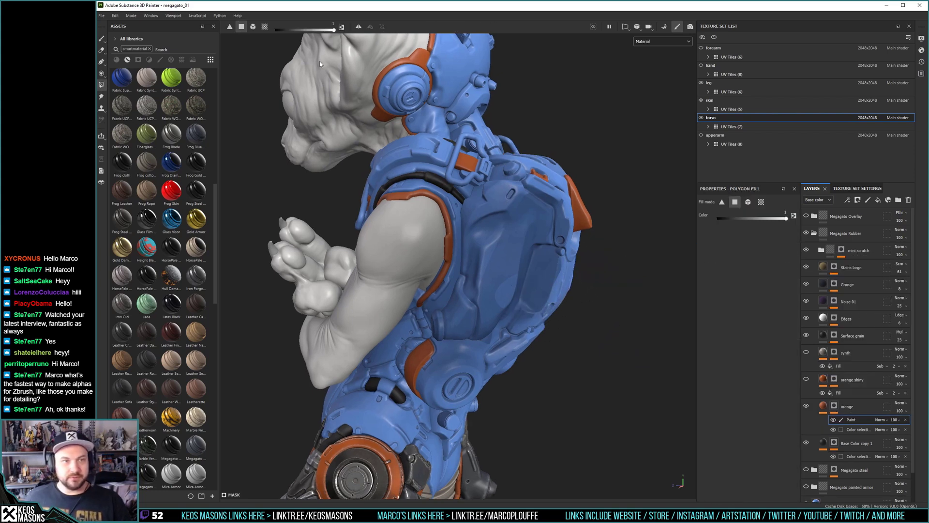
{"action": "left_click", "coordinate": [253, 27]}
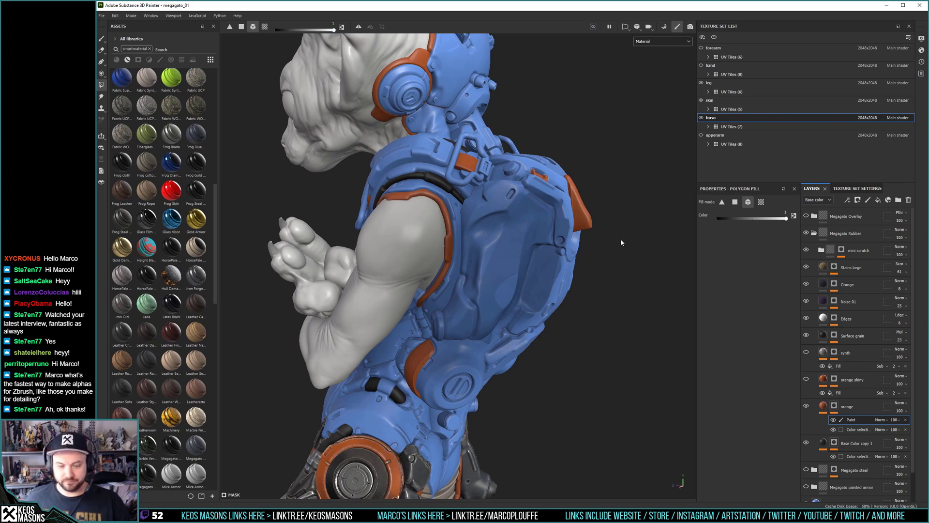
Undo the first fill at value 1 on the backpack and fill its mesh with 0 to mask out the orange.
{"action": "left_click_drag", "start_coordinate": [618, 243], "coordinate": [592, 222]}
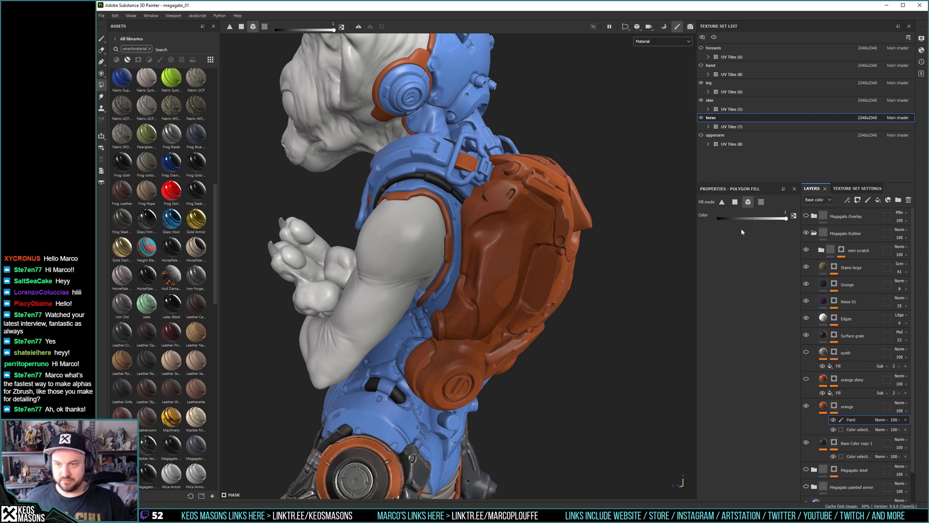
{"action": "key", "text": "ctrl+z"}
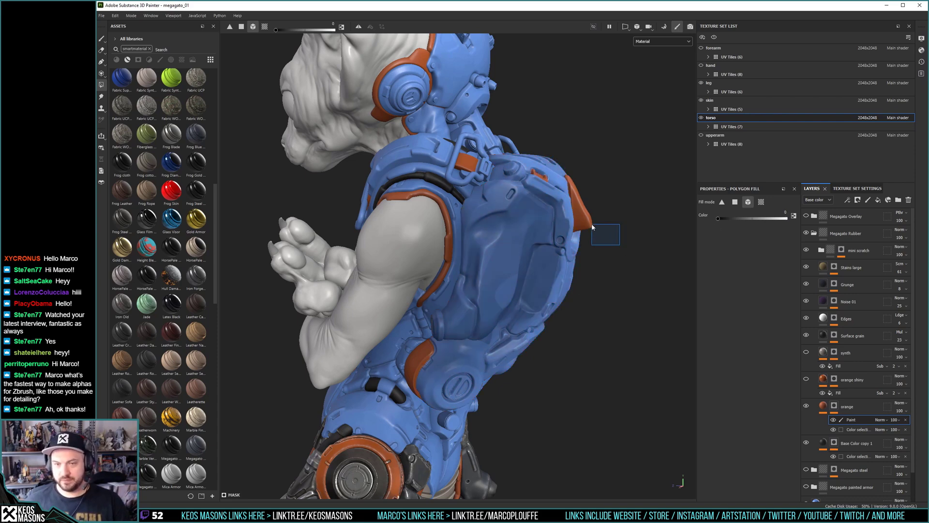
{"action": "key", "text": "ctrl+z"}
{"action": "left_click_drag", "start_coordinate": [497, 212], "coordinate": [416, 206], "text": "alt"}
{"action": "middle_click_drag", "start_coordinate": [587, 208], "coordinate": [429, 206], "text": "alt"}
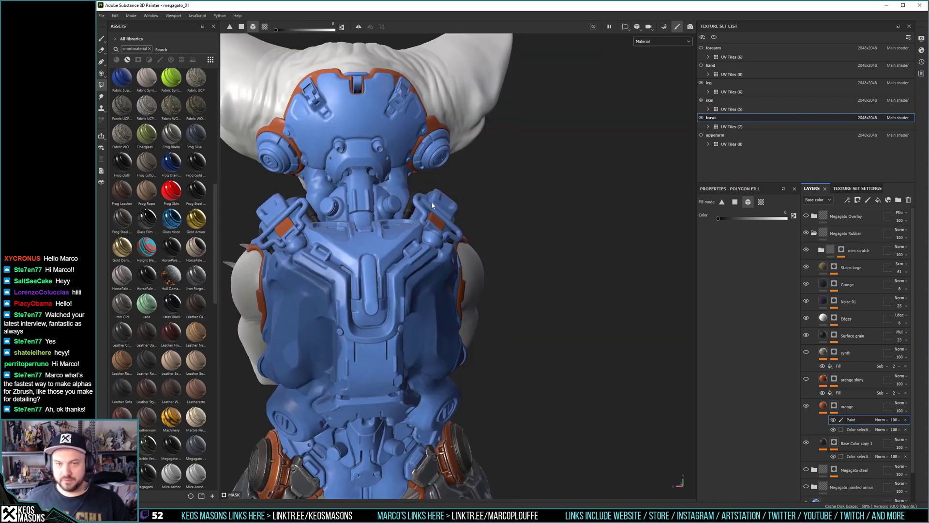
Examine the orange trims on the torso armor from the front, sides and back.
{"action": "left_click_drag", "start_coordinate": [537, 201], "coordinate": [460, 213], "text": "alt"}
{"action": "middle_click_drag", "start_coordinate": [460, 213], "coordinate": [423, 224], "text": "alt"}
{"action": "right_click_drag", "start_coordinate": [423, 224], "coordinate": [413, 224], "text": "alt"}
{"action": "left_click_drag", "start_coordinate": [413, 223], "coordinate": [530, 263], "text": "alt"}
{"action": "mouse_move", "coordinate": [530, 263]}
{"action": "right_mouse_down", "text": "shift"}
{"action": "mouse_move", "coordinate": [581, 253]}
{"action": "mouse_move", "coordinate": [552, 259]}
{"action": "right_mouse_up", "text": "shift"}
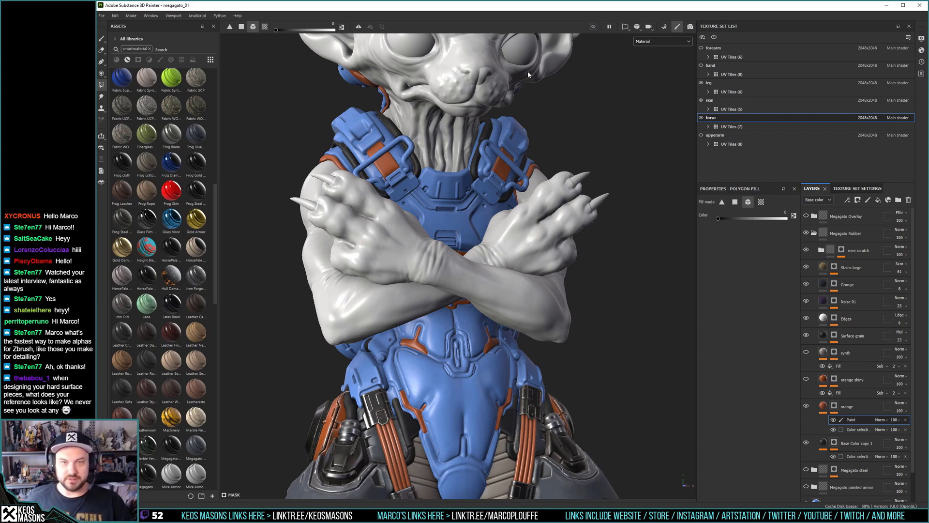
{"action": "mouse_move", "coordinate": [455, 161]}
{"action": "left_mouse_down", "text": "alt"}
{"action": "mouse_move", "coordinate": [464, 227]}
{"action": "mouse_move", "coordinate": [475, 223]}
{"action": "mouse_move", "coordinate": [480, 233]}
{"action": "mouse_move", "coordinate": [428, 240]}
{"action": "mouse_move", "coordinate": [531, 235]}
{"action": "mouse_move", "coordinate": [309, 228]}
{"action": "mouse_move", "coordinate": [280, 263]}
{"action": "mouse_move", "coordinate": [484, 249]}
{"action": "left_mouse_up", "text": "alt"}
{"action": "mouse_move", "coordinate": [483, 249]}
{"action": "right_mouse_down", "text": "alt"}
{"action": "mouse_move", "coordinate": [504, 251]}
{"action": "mouse_move", "coordinate": [445, 245]}
{"action": "right_mouse_up", "text": "alt"}
{"action": "mouse_move", "coordinate": [460, 280]}
{"action": "middle_mouse_down", "text": "alt"}
{"action": "mouse_move", "coordinate": [434, 281]}
{"action": "mouse_move", "coordinate": [421, 314]}
{"action": "mouse_move", "coordinate": [444, 275]}
{"action": "middle_mouse_up", "text": "alt"}
{"action": "right_click_drag", "start_coordinate": [444, 274], "coordinate": [448, 301], "text": "alt"}
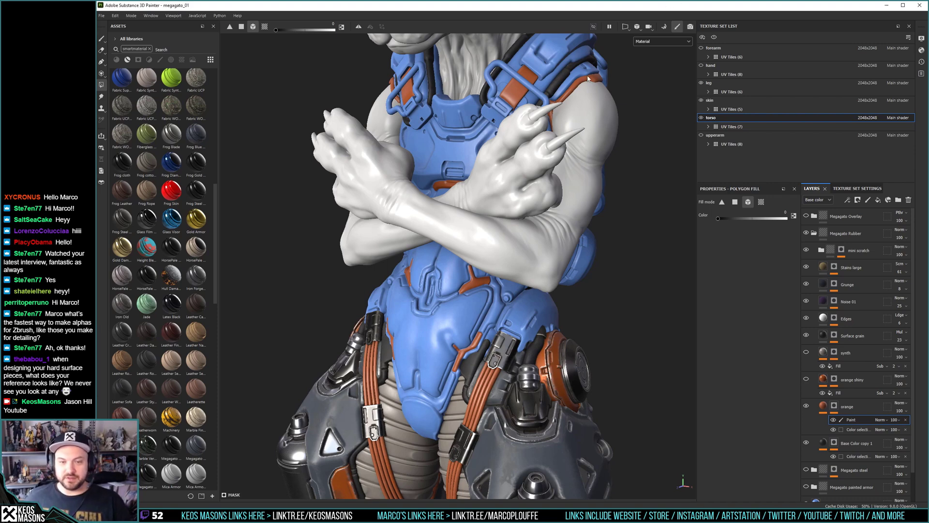
{"action": "middle_click_drag", "start_coordinate": [526, 251], "coordinate": [492, 357], "text": "alt"}
{"action": "middle_click_drag", "start_coordinate": [491, 316], "coordinate": [494, 282], "text": "alt"}
{"action": "left_click_drag", "start_coordinate": [399, 256], "coordinate": [448, 248], "text": "alt"}
{"action": "middle_click_drag", "start_coordinate": [452, 248], "coordinate": [534, 249], "text": "alt"}
{"action": "mouse_move", "coordinate": [461, 245]}
{"action": "left_mouse_down", "text": "alt"}
{"action": "mouse_move", "coordinate": [544, 276]}
{"action": "mouse_move", "coordinate": [550, 266]}
{"action": "mouse_move", "coordinate": [488, 292]}
{"action": "mouse_move", "coordinate": [468, 271]}
{"action": "mouse_move", "coordinate": [471, 250]}
{"action": "left_mouse_up", "text": "alt"}
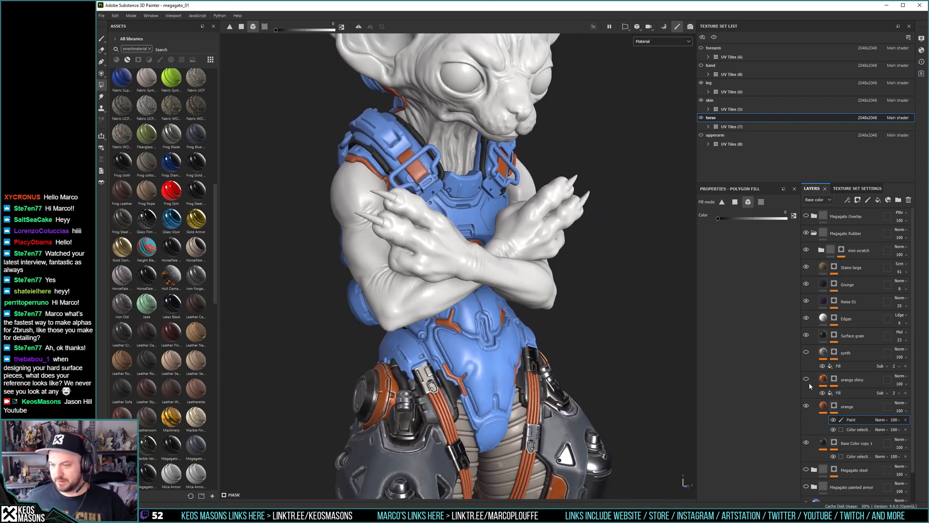
{"action": "mouse_move", "coordinate": [467, 276]}
{"action": "left_mouse_down", "text": "alt"}
{"action": "mouse_move", "coordinate": [454, 303]}
{"action": "mouse_move", "coordinate": [549, 276]}
{"action": "mouse_move", "coordinate": [512, 297]}
{"action": "mouse_move", "coordinate": [473, 301]}
{"action": "mouse_move", "coordinate": [462, 292]}
{"action": "left_mouse_up", "text": "alt"}
{"action": "right_click_drag", "start_coordinate": [462, 291], "coordinate": [468, 291], "text": "shift"}
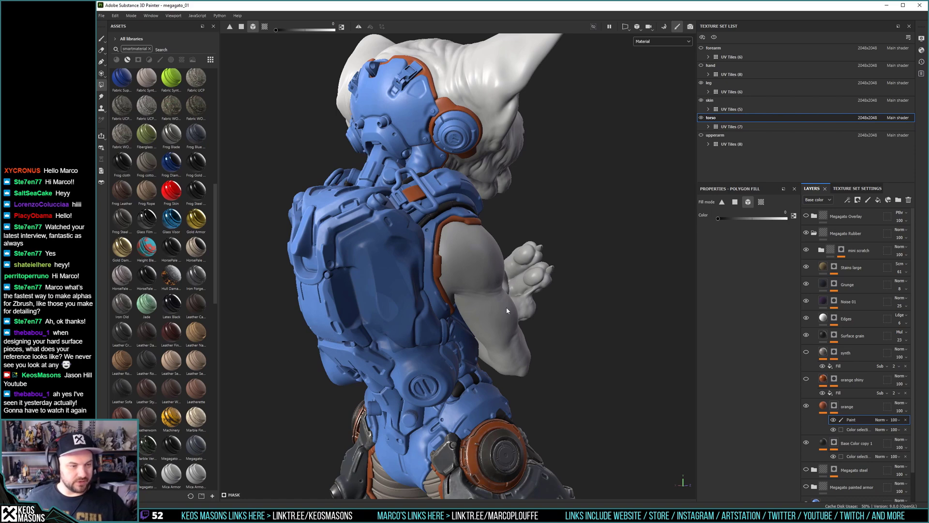
{"action": "left_click_drag", "start_coordinate": [461, 328], "coordinate": [442, 226], "text": "alt"}
{"action": "middle_click_drag", "start_coordinate": [450, 279], "coordinate": [448, 256], "text": "alt"}
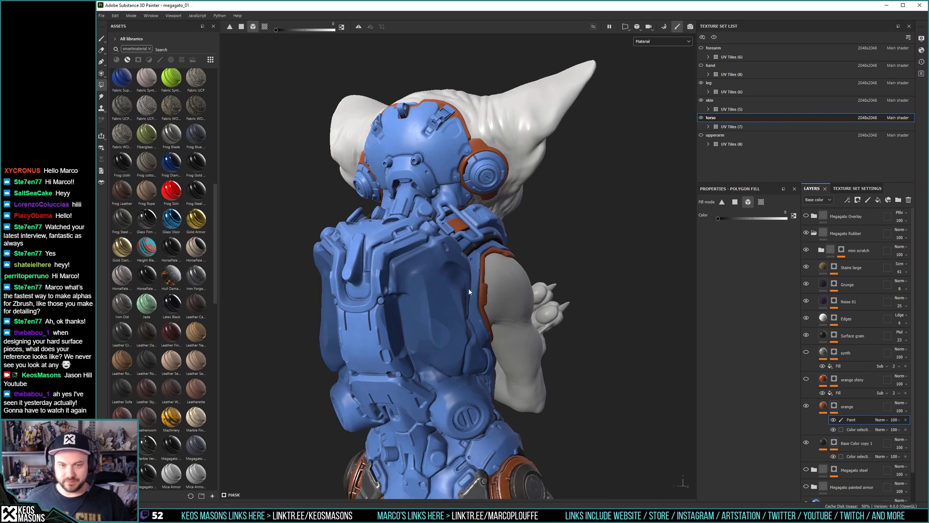
{"action": "left_click_drag", "start_coordinate": [556, 261], "coordinate": [437, 299], "text": "alt"}
{"action": "right_click_drag", "start_coordinate": [438, 299], "coordinate": [448, 299], "text": "shift"}
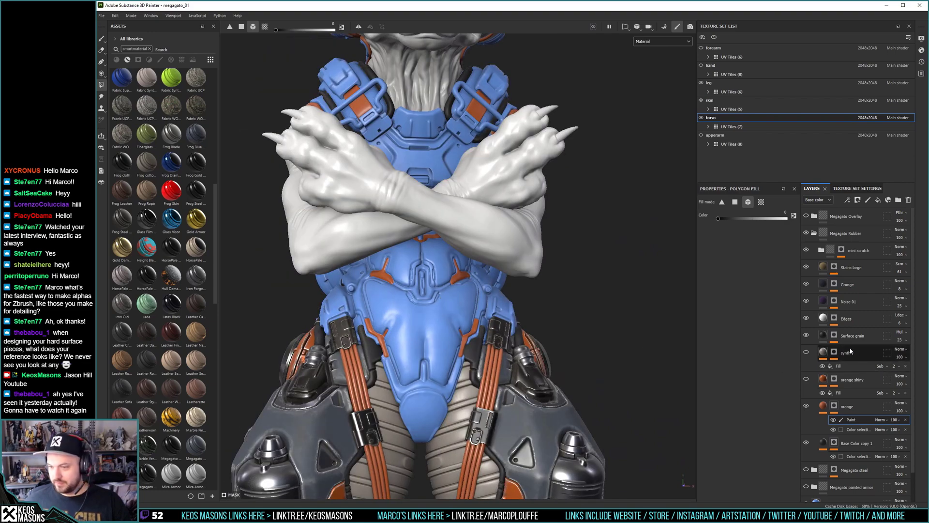
Show the synth layer and replace the color in its mask's color selection with the abdomen's dark grey ID color.
{"action": "left_click", "coordinate": [810, 354]}
{"action": "left_click", "coordinate": [841, 366]}
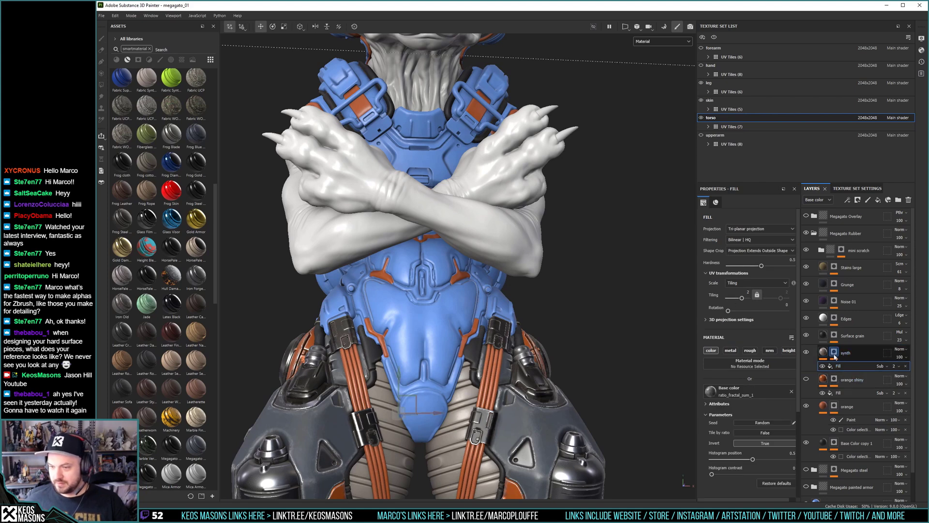
{"action": "left_click", "coordinate": [851, 367]}
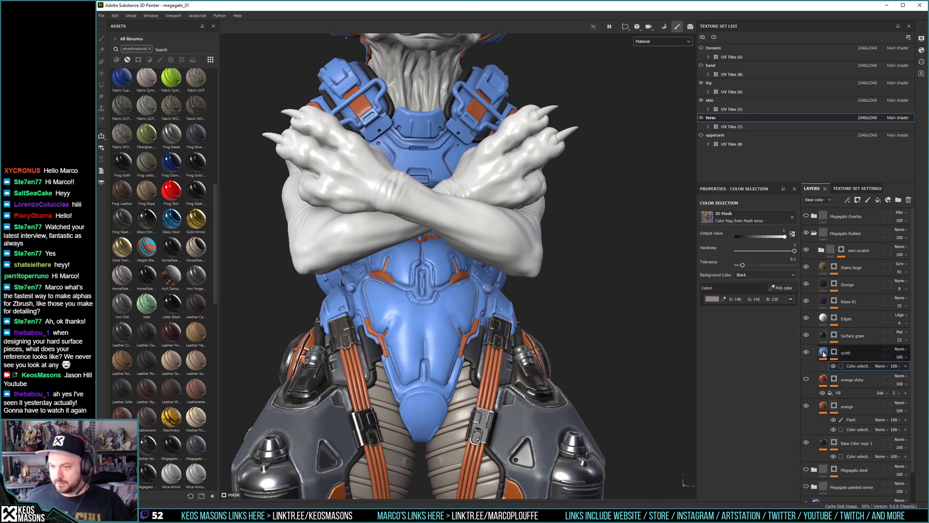
{"action": "left_click", "coordinate": [790, 300]}
{"action": "left_click", "coordinate": [780, 288]}
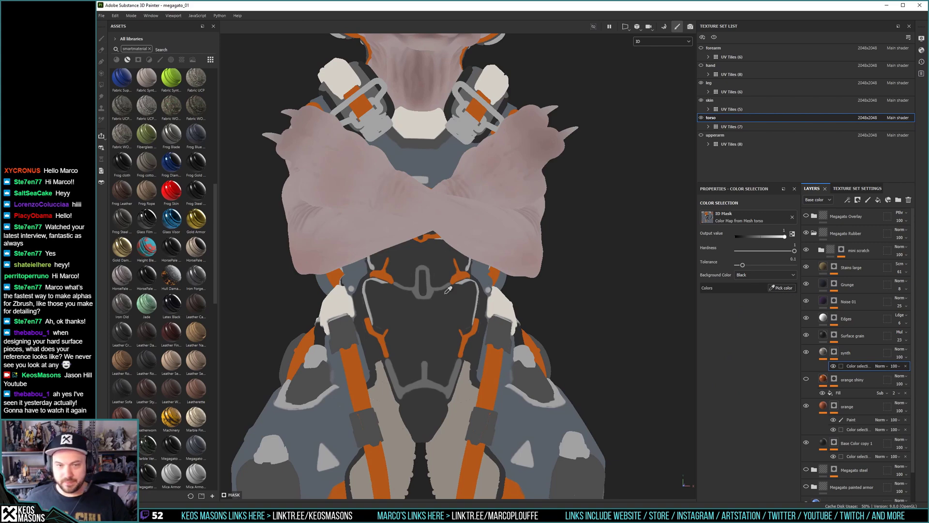
{"action": "left_click", "coordinate": [434, 315]}
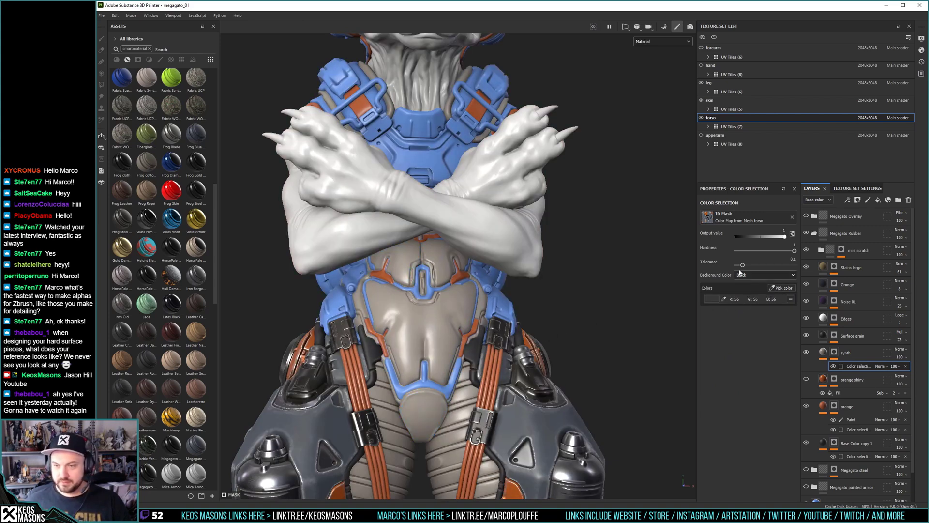
Set the synth color selection's hardness to 0.85 and tolerance to 0.08, and check the layer's mask on the model.
{"action": "left_click_drag", "start_coordinate": [744, 268], "coordinate": [740, 268]}
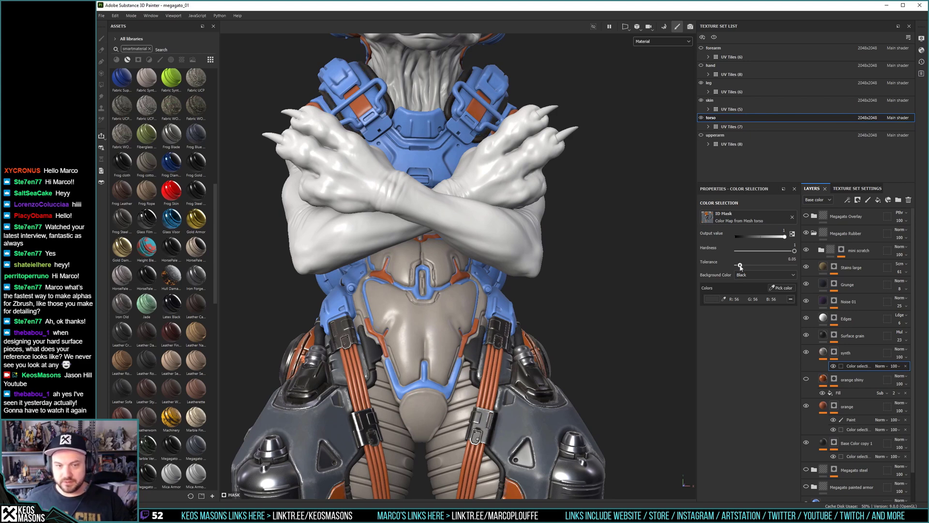
{"action": "left_click_drag", "start_coordinate": [794, 251], "coordinate": [742, 268]}
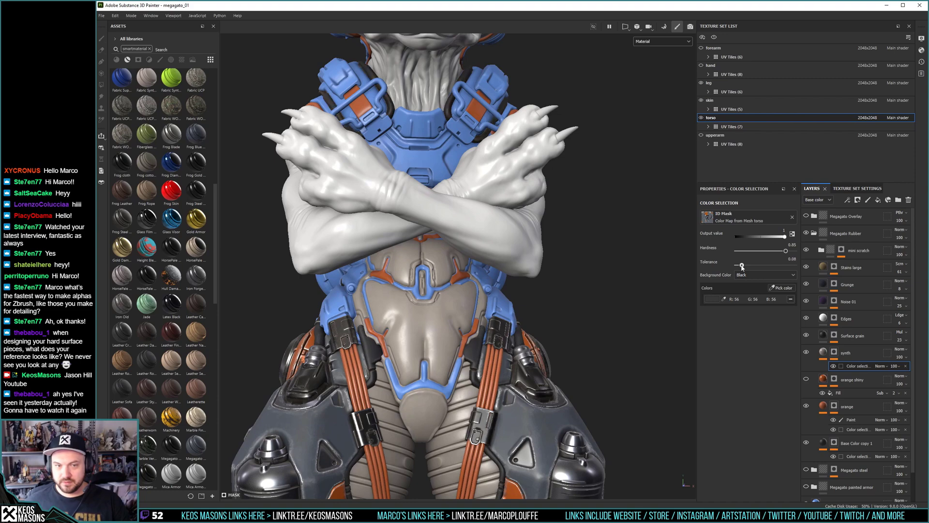
{"action": "left_click", "coordinate": [834, 352], "text": "alt"}
{"action": "left_click_drag", "start_coordinate": [604, 231], "coordinate": [588, 248], "text": "alt"}
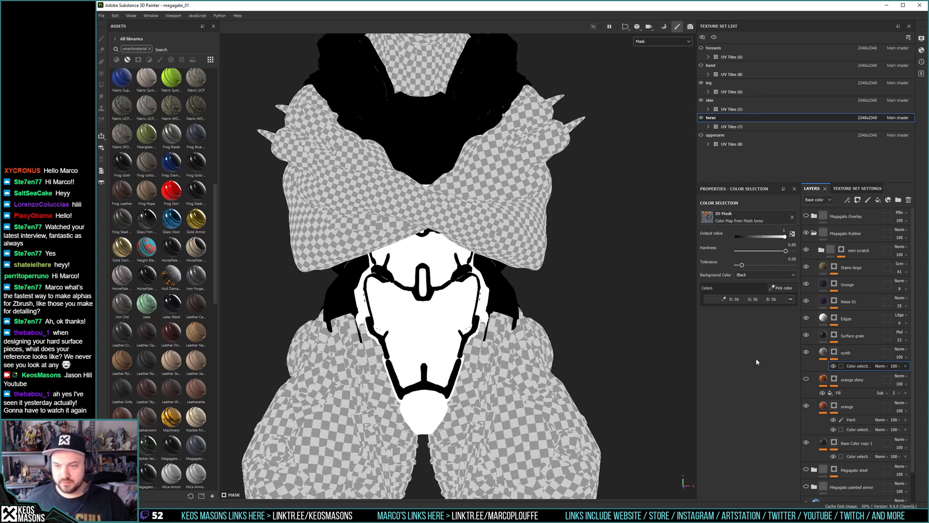
{"action": "left_click", "coordinate": [824, 352]}
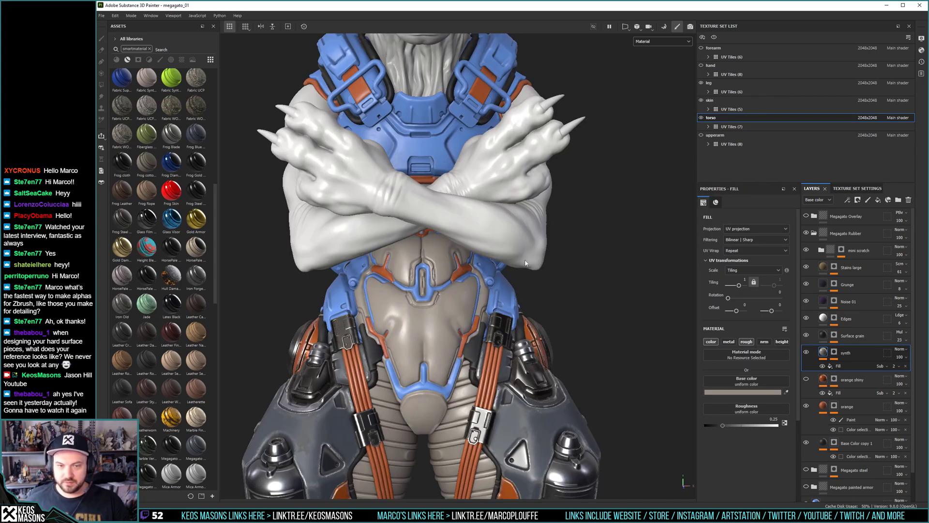
Set the synth layer's base color to dark grey 252525.
{"action": "right_click_drag", "start_coordinate": [433, 252], "coordinate": [424, 270], "text": "alt"}
{"action": "left_click_drag", "start_coordinate": [424, 272], "coordinate": [465, 268], "text": "alt"}
{"action": "middle_click_drag", "start_coordinate": [467, 266], "coordinate": [484, 294], "text": "alt"}
{"action": "right_click_drag", "start_coordinate": [484, 295], "coordinate": [470, 306], "text": "alt"}
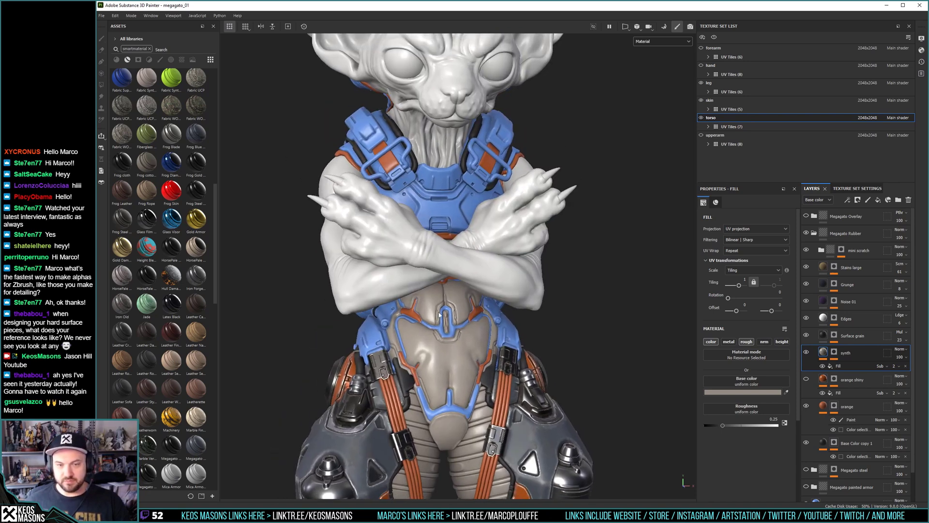
{"action": "left_click", "coordinate": [769, 393]}
{"action": "left_click_drag", "start_coordinate": [752, 459], "coordinate": [730, 460]}
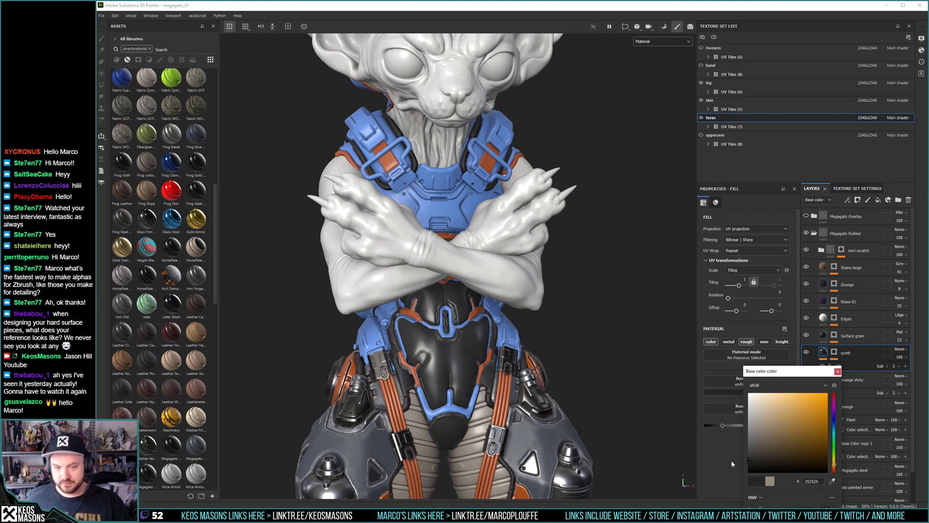
{"action": "left_click", "coordinate": [837, 372]}
Set the orange layer's color selection tolerance to 0.3 and hardness to 0.93, checking its mask on the model.
{"action": "right_click_drag", "start_coordinate": [522, 294], "coordinate": [518, 341], "text": "alt"}
{"action": "mouse_move", "coordinate": [513, 341]}
{"action": "left_mouse_down", "text": "alt"}
{"action": "mouse_move", "coordinate": [490, 343]}
{"action": "mouse_move", "coordinate": [503, 344]}
{"action": "left_mouse_up", "text": "alt"}
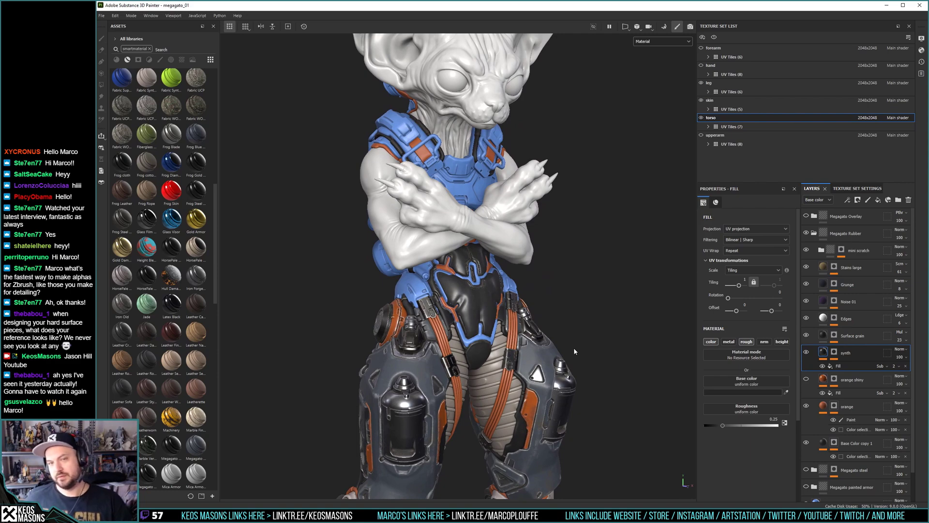
{"action": "left_click_drag", "start_coordinate": [480, 301], "coordinate": [576, 333], "text": "alt"}
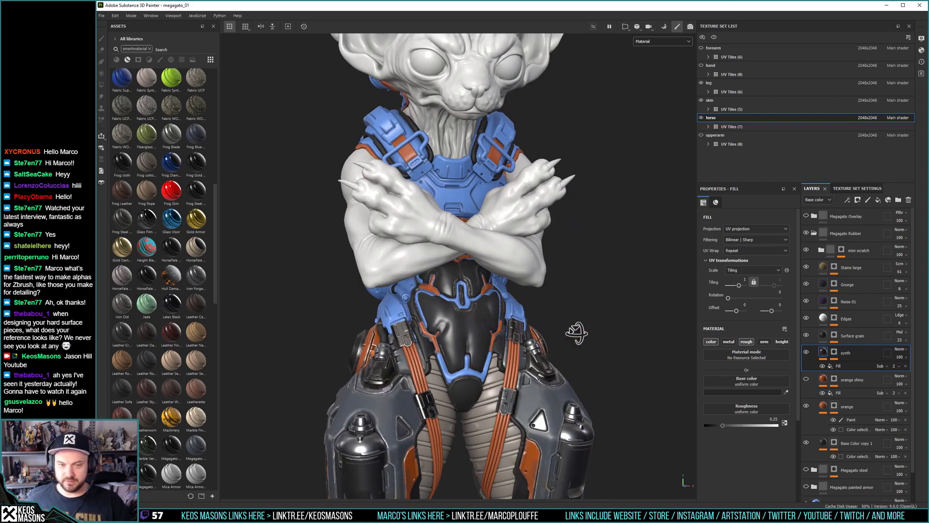
{"action": "scroll", "coordinate": [481, 337], "scroll_direction": "up", "scroll_amount": 2}
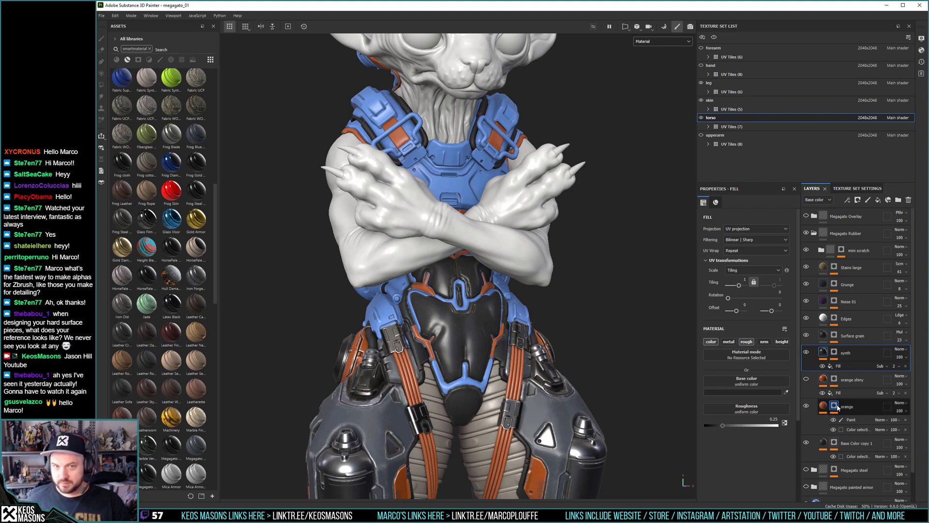
{"action": "left_click", "coordinate": [857, 430]}
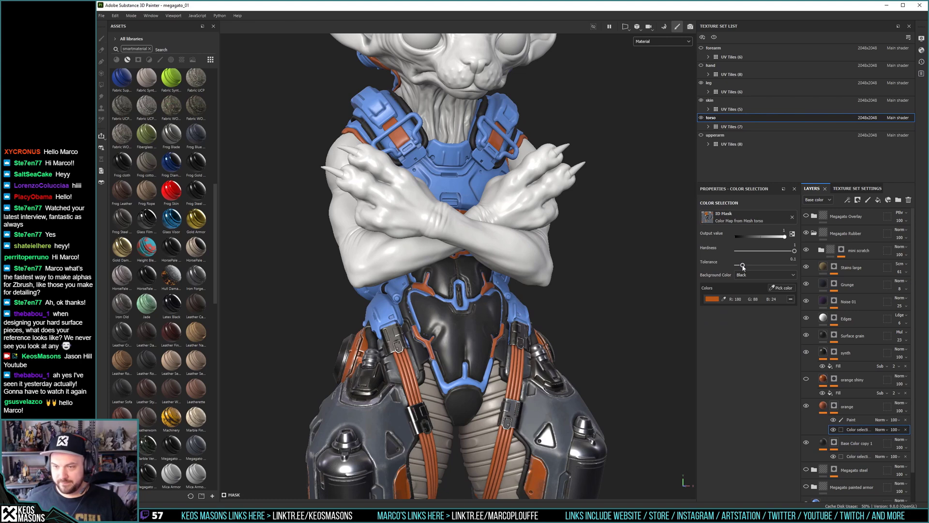
{"action": "mouse_move", "coordinate": [742, 267]}
{"action": "left_mouse_down"}
{"action": "mouse_move", "coordinate": [764, 266]}
{"action": "mouse_move", "coordinate": [754, 268]}
{"action": "left_mouse_up"}
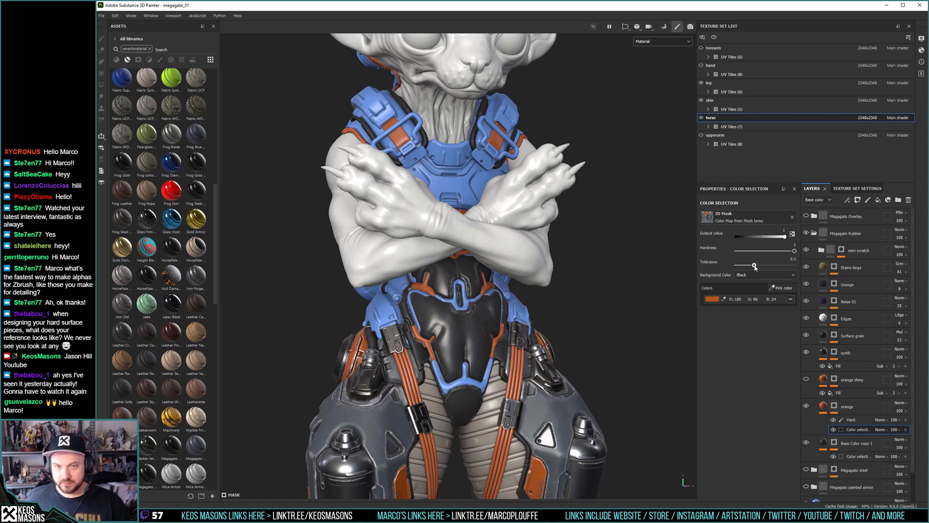
{"action": "left_click", "coordinate": [833, 407], "text": "alt"}
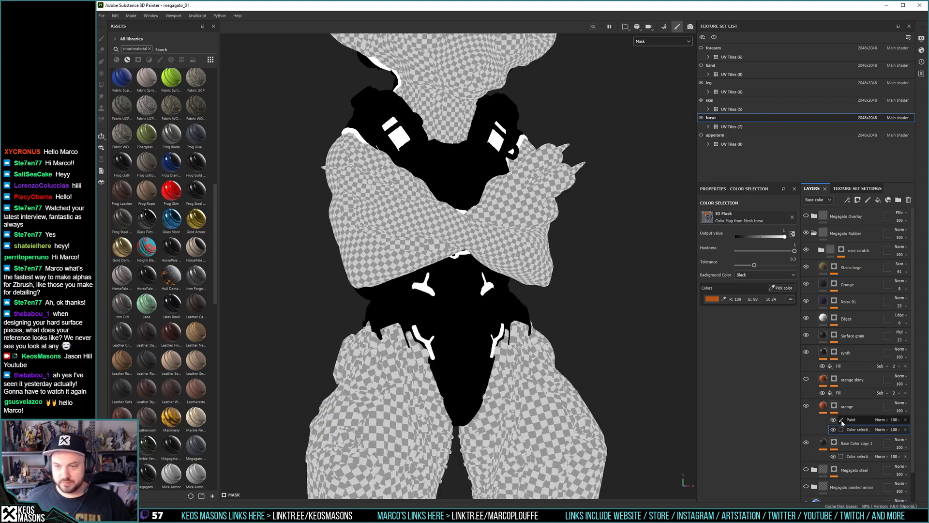
{"action": "left_click", "coordinate": [823, 407]}
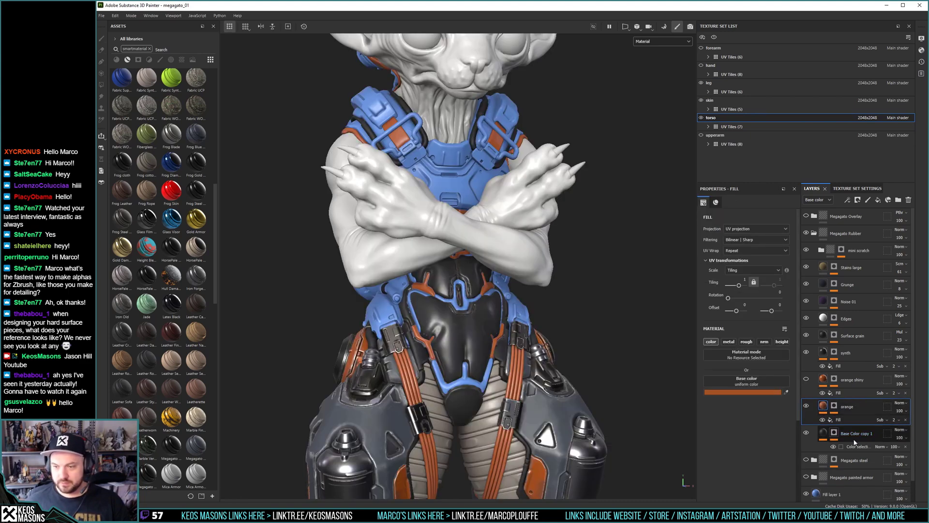
{"action": "left_click", "coordinate": [833, 406]}
{"action": "left_click", "coordinate": [849, 430]}
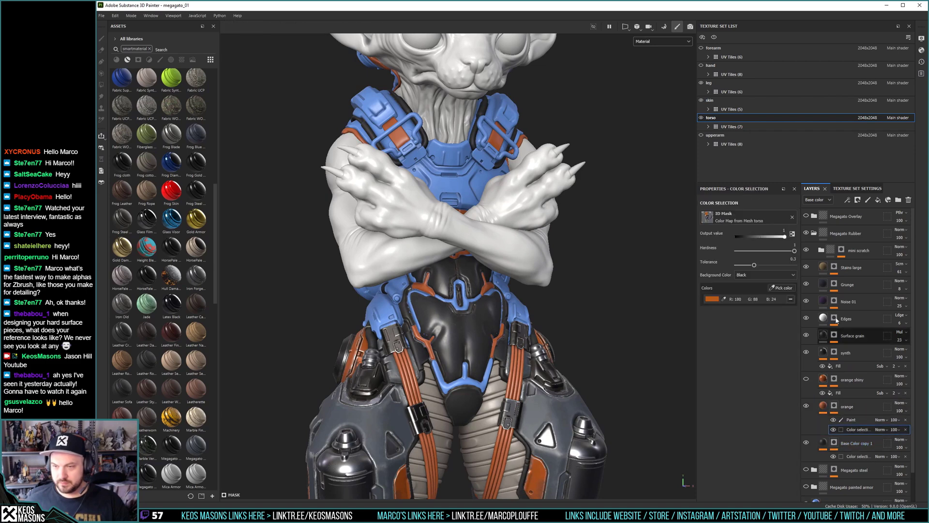
{"action": "left_click_drag", "start_coordinate": [793, 251], "coordinate": [791, 253]}
Examine the dark synth abdomen and its orange trims up close from the front and both sides.
{"action": "left_click_drag", "start_coordinate": [630, 322], "coordinate": [559, 278], "text": "alt"}
{"action": "right_click_drag", "start_coordinate": [555, 315], "coordinate": [566, 320], "text": "alt"}
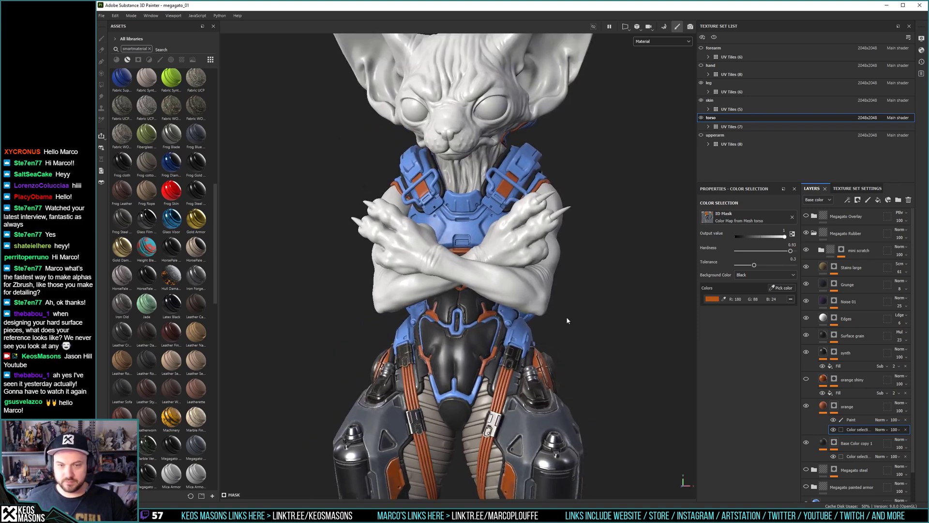
{"action": "middle_click_drag", "start_coordinate": [567, 319], "coordinate": [564, 353], "text": "alt"}
{"action": "left_click_drag", "start_coordinate": [506, 291], "coordinate": [532, 295], "text": "alt"}
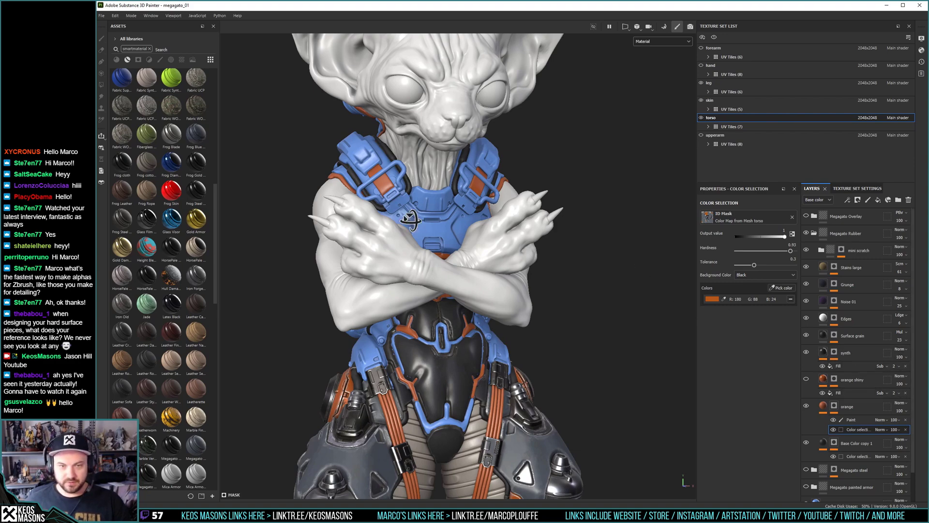
{"action": "left_click_drag", "start_coordinate": [411, 224], "coordinate": [472, 245], "text": "alt"}
{"action": "right_click_drag", "start_coordinate": [472, 245], "coordinate": [433, 291], "text": "alt"}
{"action": "middle_click_drag", "start_coordinate": [433, 291], "coordinate": [428, 225], "text": "alt"}
{"action": "right_click_drag", "start_coordinate": [428, 225], "coordinate": [468, 310], "text": "alt"}
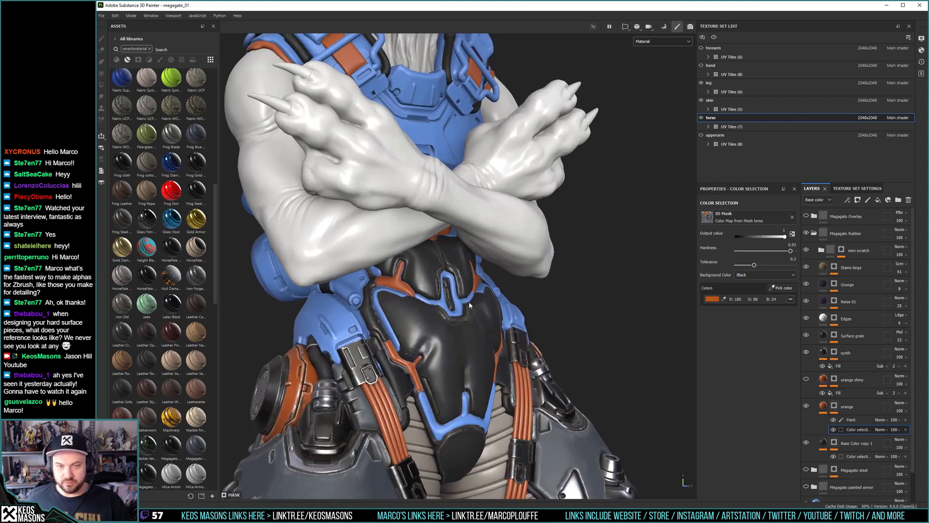
{"action": "left_click_drag", "start_coordinate": [468, 310], "coordinate": [437, 316], "text": "alt"}
{"action": "right_click_drag", "start_coordinate": [437, 317], "coordinate": [419, 289], "text": "alt"}
{"action": "left_click_drag", "start_coordinate": [419, 289], "coordinate": [490, 325], "text": "alt"}
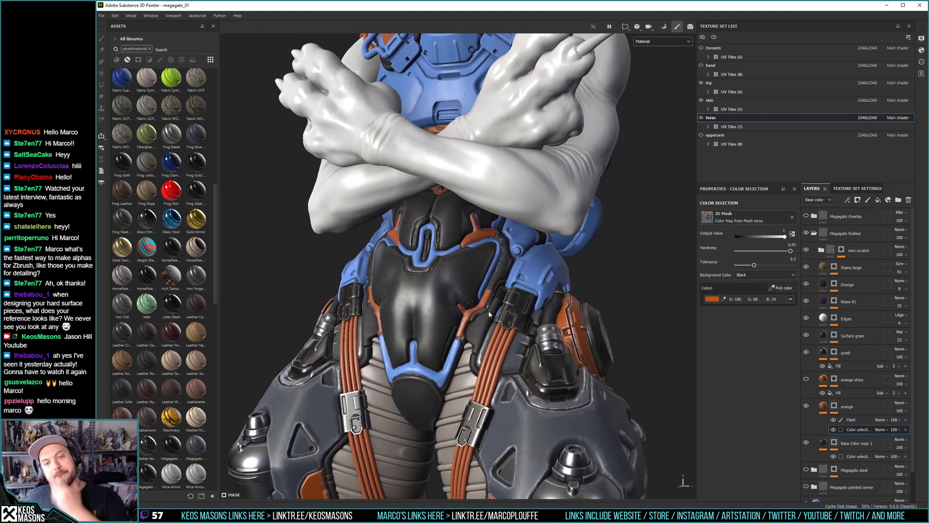
{"action": "left_click_drag", "start_coordinate": [527, 301], "coordinate": [541, 326], "text": "alt"}
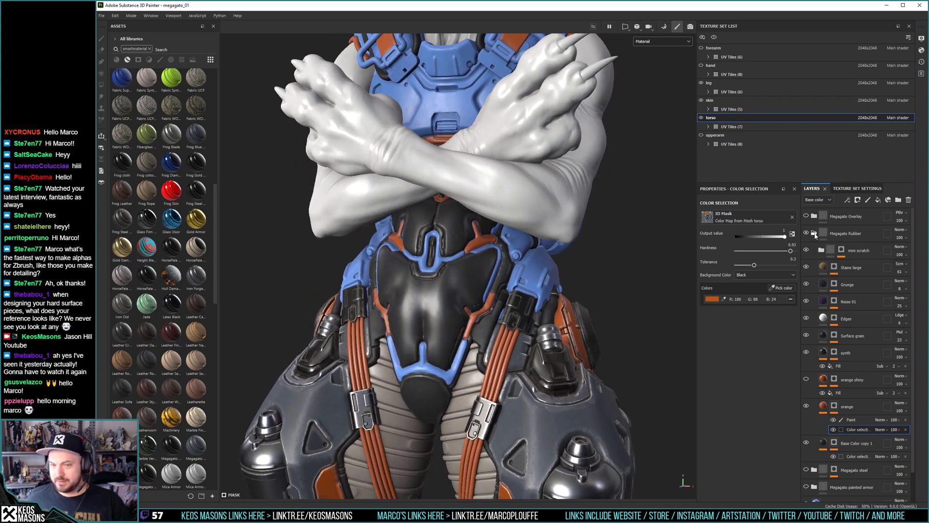
Move the collapsed Megagato Rubber folder below Megagato painted armor in the layer stack and expand it again.
{"action": "left_click", "coordinate": [814, 234]}
{"action": "left_click_drag", "start_coordinate": [845, 250], "coordinate": [843, 277]}
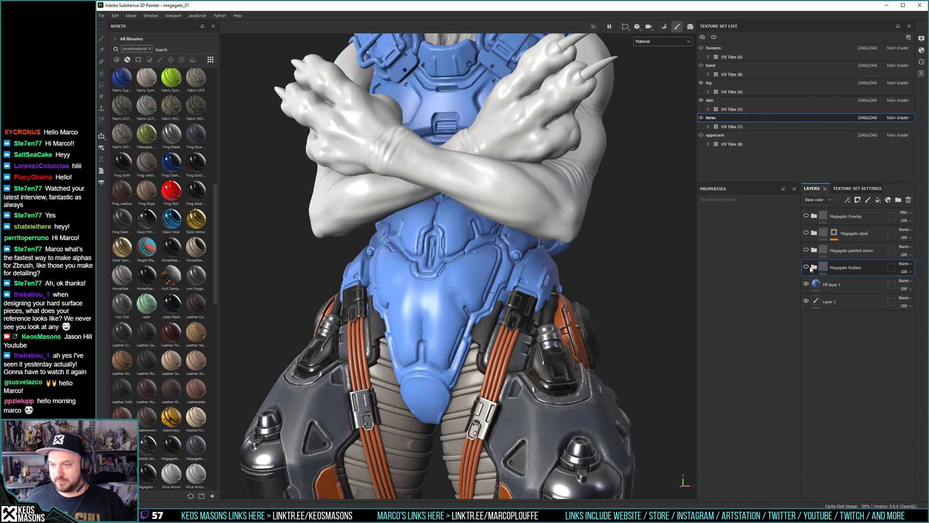
{"action": "left_click", "coordinate": [813, 268]}
Remove the mask from the Base Color copy 1 layer so the rubber base covers the whole torso.
{"action": "scroll", "coordinate": [844, 386], "scroll_direction": "down", "scroll_amount": 2}
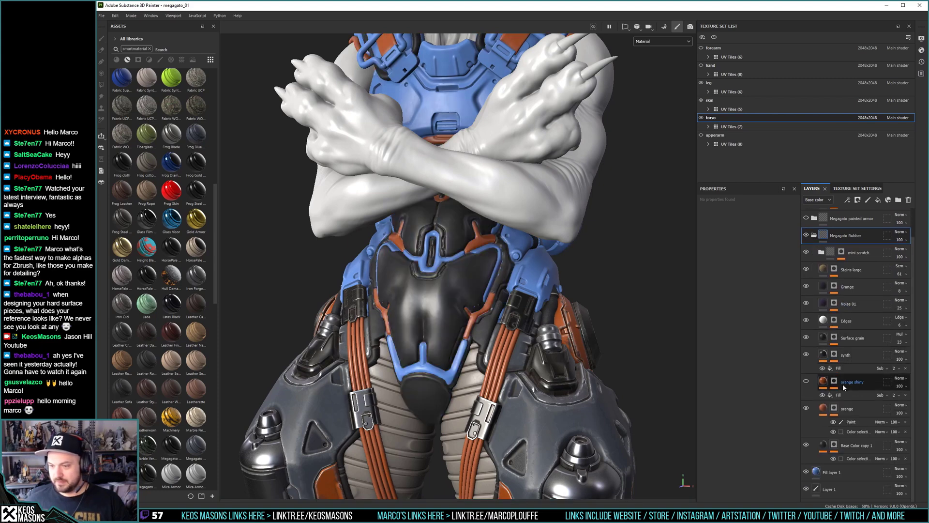
{"action": "left_click", "coordinate": [835, 445]}
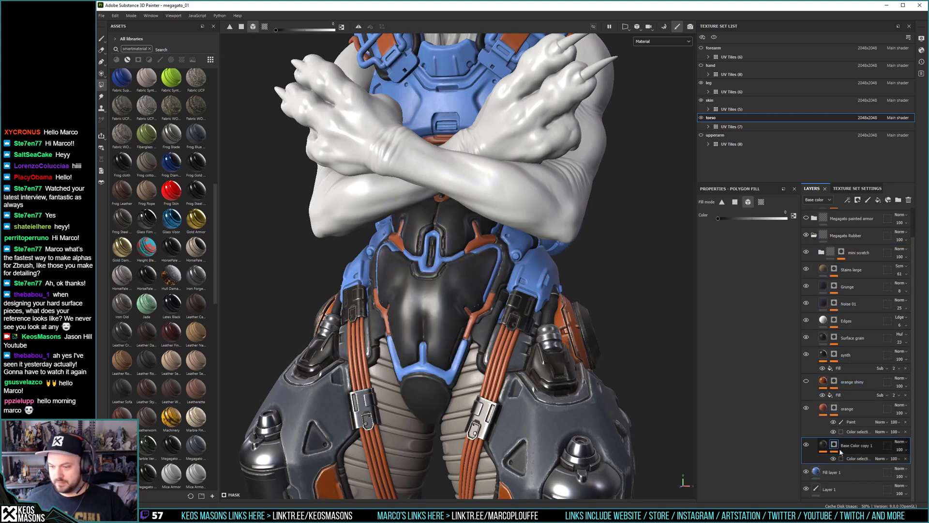
{"action": "right_click", "coordinate": [841, 450]}
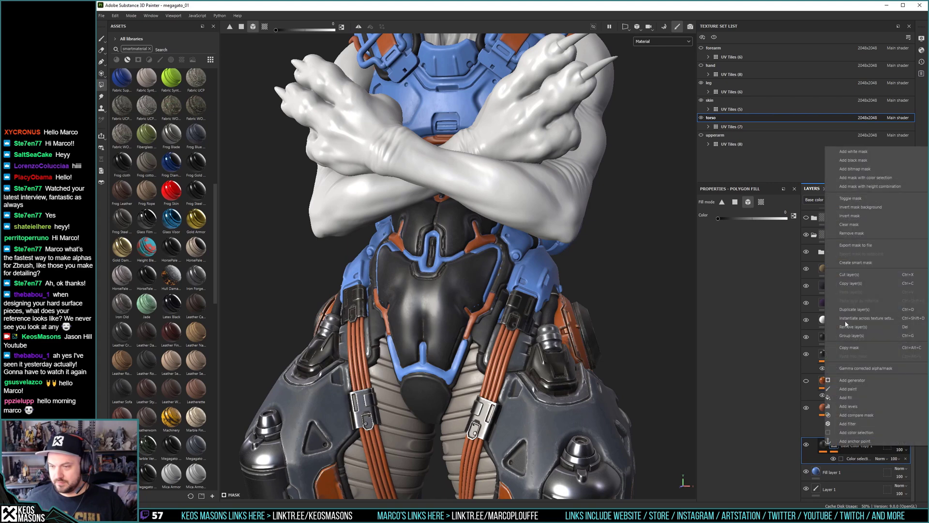
{"action": "left_click", "coordinate": [853, 233]}
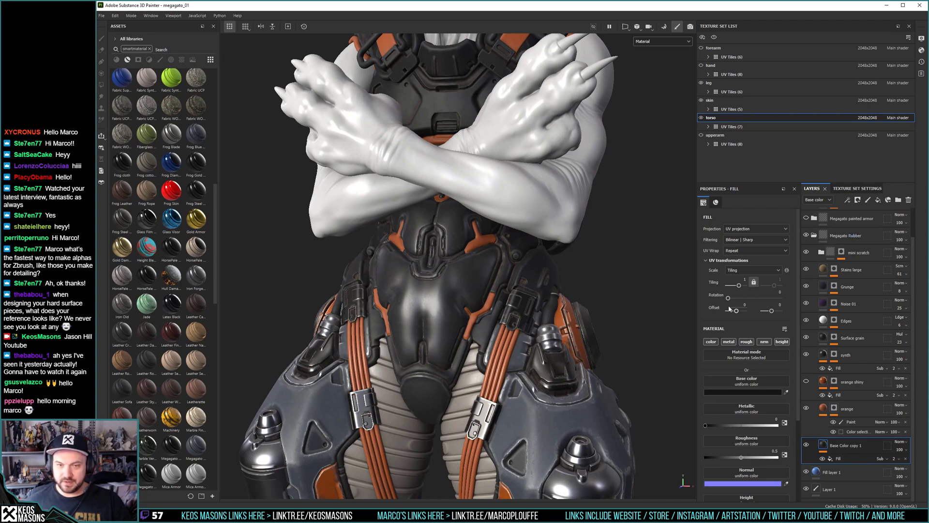
{"action": "left_click_drag", "start_coordinate": [493, 264], "coordinate": [473, 321], "text": "alt"}
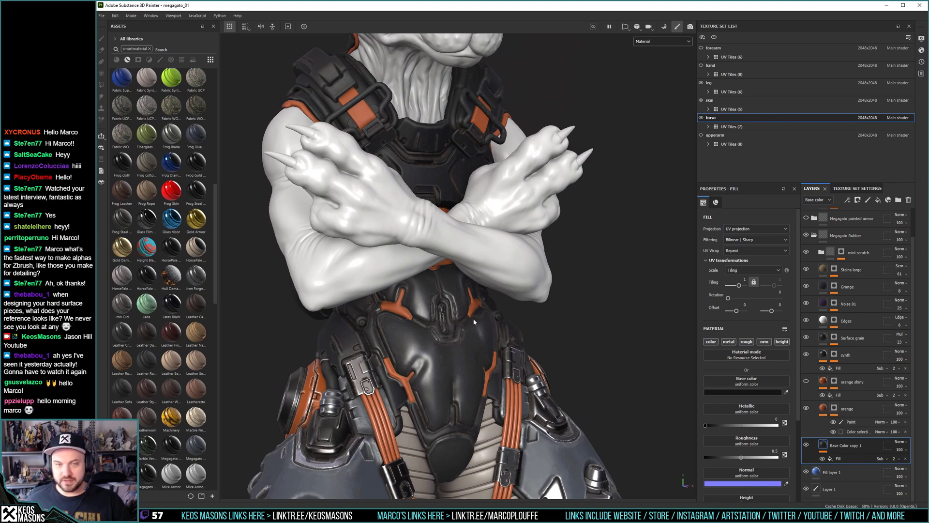
{"action": "scroll", "coordinate": [474, 322], "scroll_direction": "up", "scroll_amount": 2}
{"action": "scroll", "coordinate": [475, 334], "scroll_direction": "up", "scroll_amount": 1}
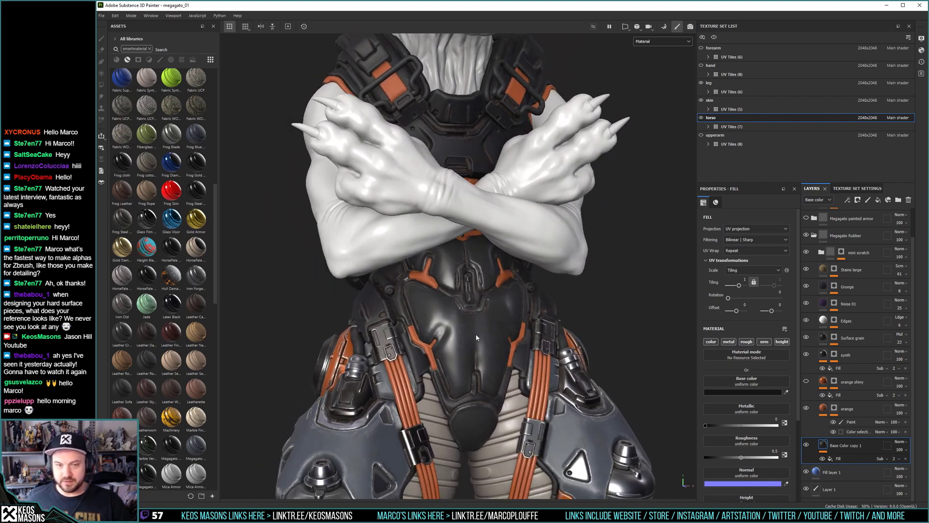
{"action": "scroll", "coordinate": [495, 358], "scroll_direction": "up", "scroll_amount": 1}
{"action": "left_click_drag", "start_coordinate": [489, 358], "coordinate": [429, 353], "text": "alt"}
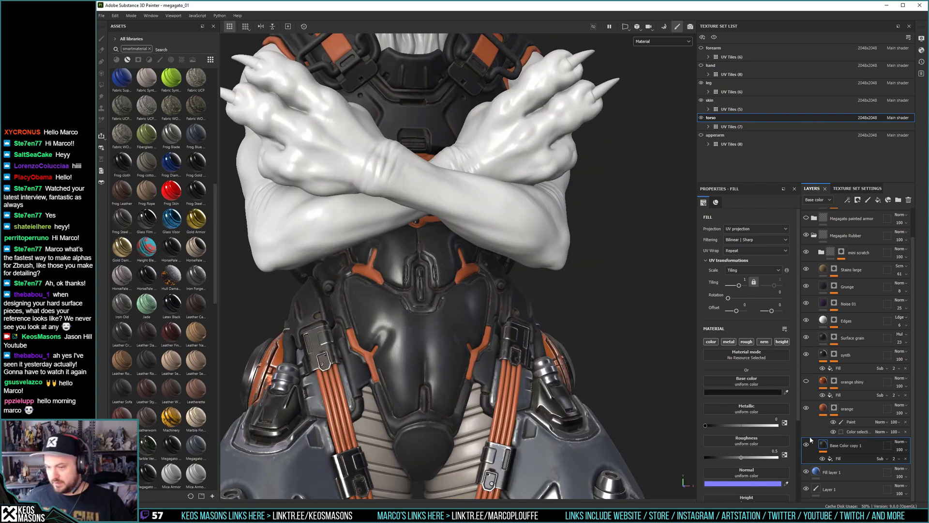
{"action": "right_click", "coordinate": [843, 445]}
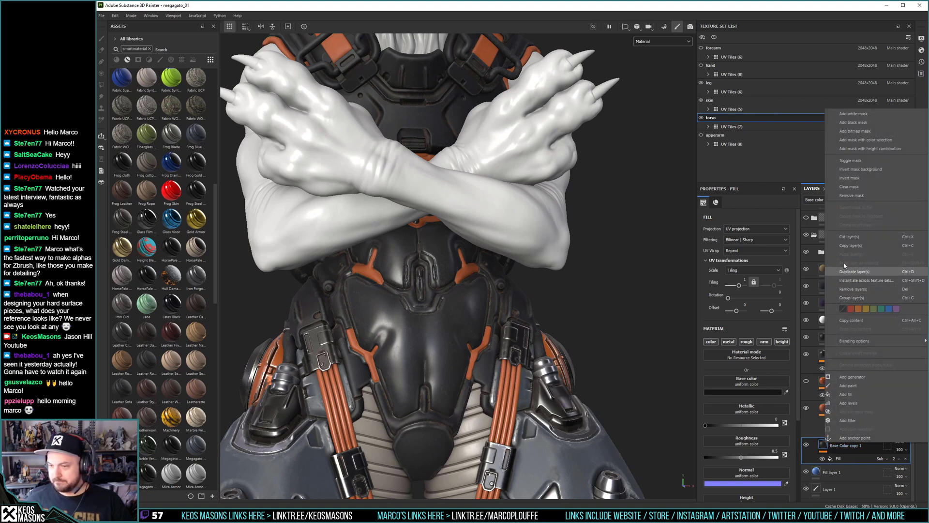
{"action": "left_click", "coordinate": [851, 394]}
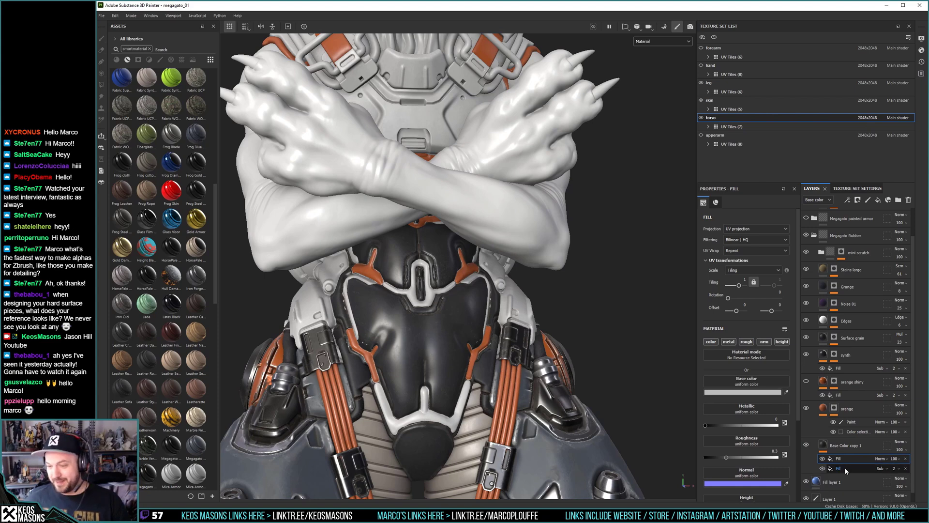
{"action": "key", "text": "Delete"}
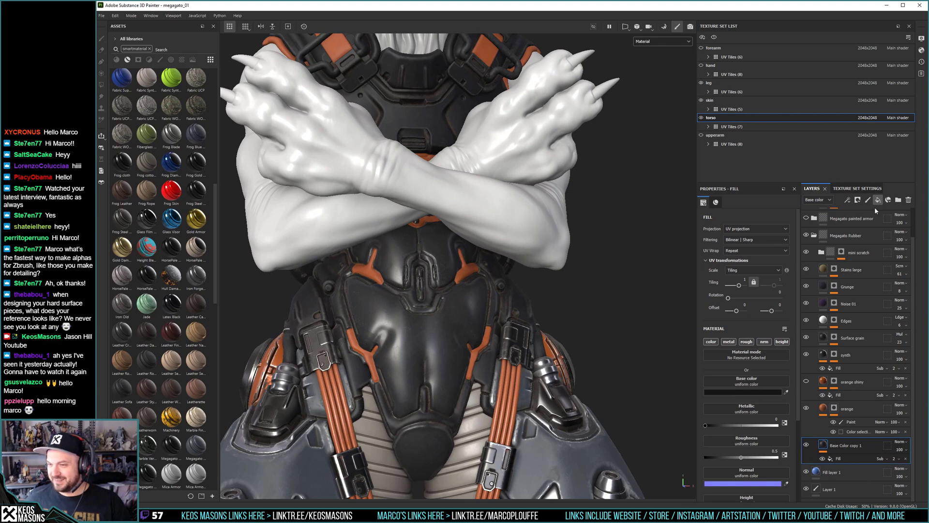
Add a fill layer above Base Color copy 1 with only the color channel active and a red E13737 base color.
{"action": "left_click", "coordinate": [877, 200]}
{"action": "left_click", "coordinate": [729, 343]}
{"action": "left_click", "coordinate": [746, 342]}
{"action": "left_click", "coordinate": [765, 343]}
{"action": "left_click", "coordinate": [781, 343]}
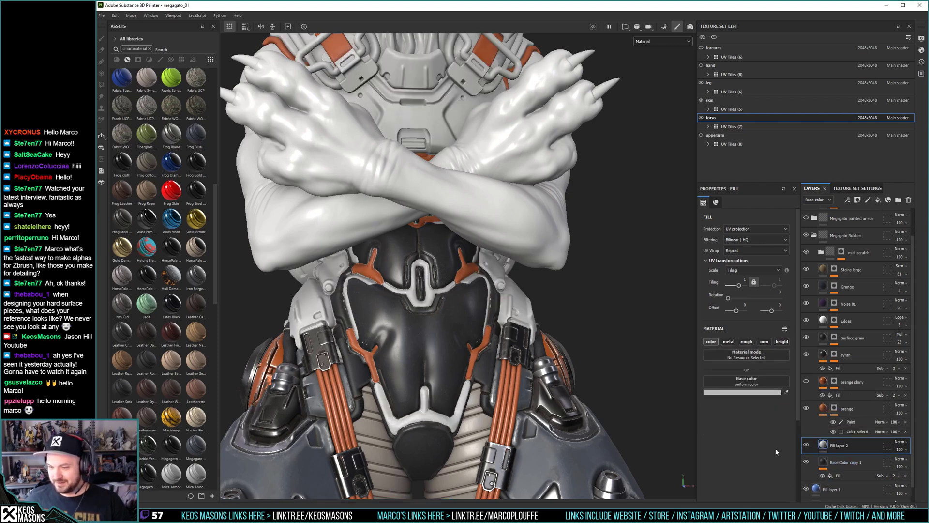
{"action": "left_click", "coordinate": [761, 392]}
{"action": "left_click", "coordinate": [817, 430]}
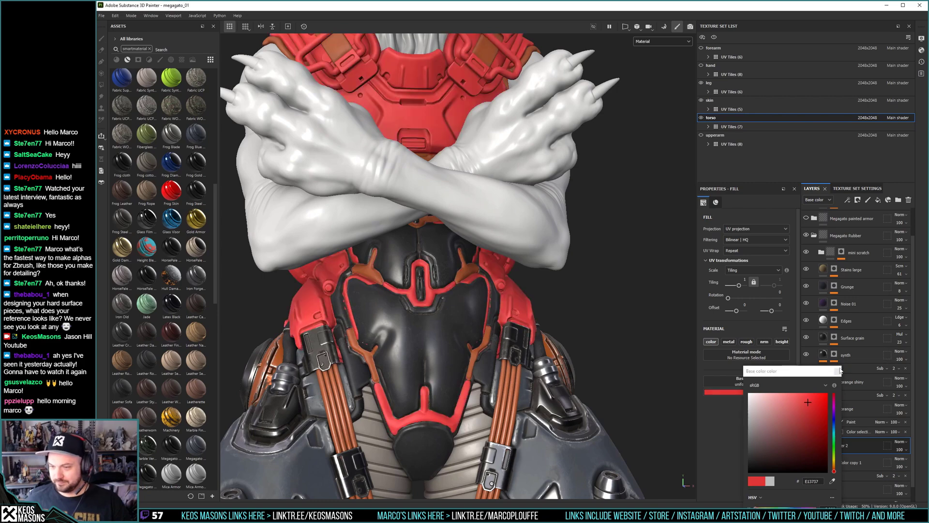
Mask the red fill layer by color selection, picking the grey ID color of the abdomen's raised trims.
{"action": "mouse_move", "coordinate": [504, 358]}
{"action": "left_mouse_down", "text": "alt"}
{"action": "mouse_move", "coordinate": [368, 309]}
{"action": "mouse_move", "coordinate": [512, 364]}
{"action": "left_mouse_up", "text": "alt"}
{"action": "right_click", "coordinate": [840, 445]}
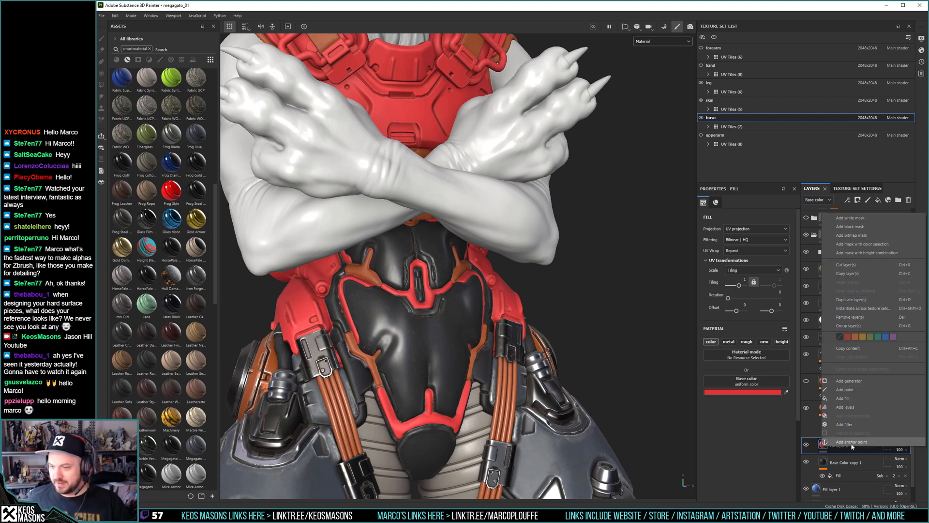
{"action": "left_click", "coordinate": [862, 244]}
{"action": "left_click", "coordinate": [780, 288]}
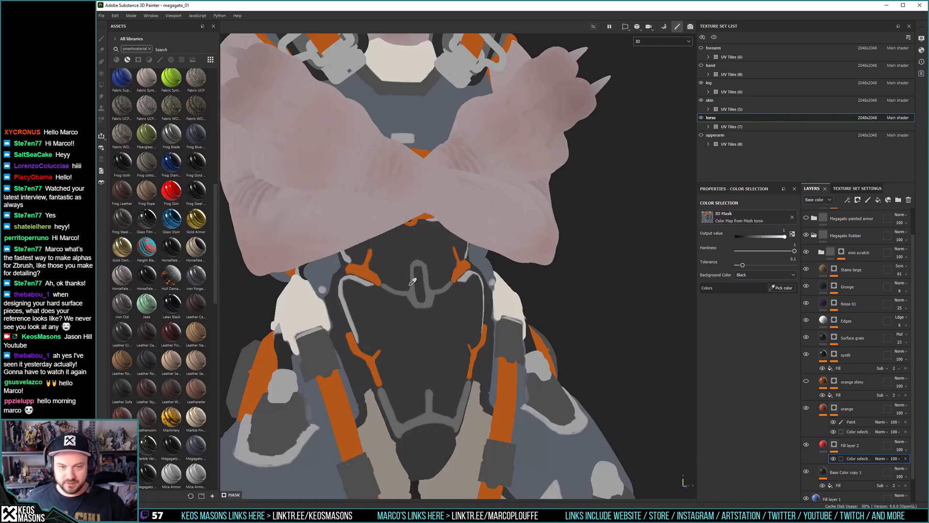
{"action": "left_click", "coordinate": [412, 299]}
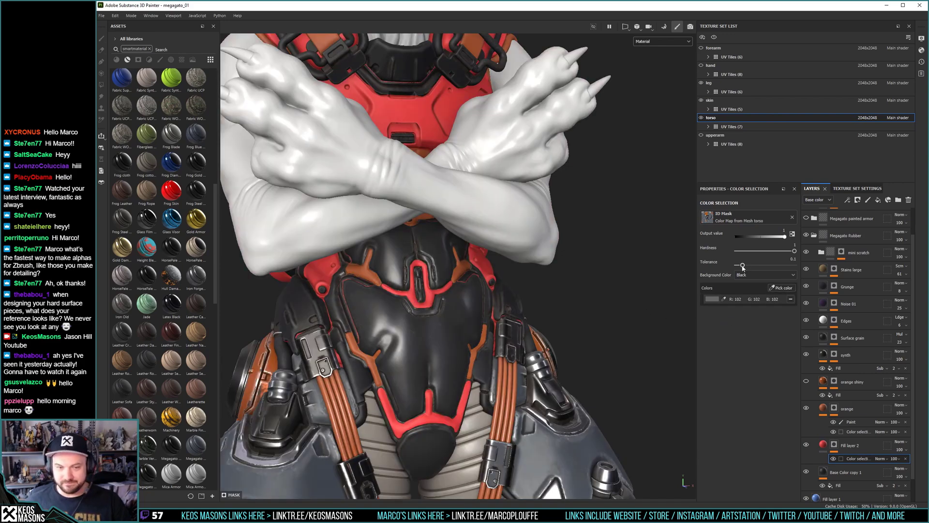
Set the red fill layer's color selection tolerance to 0.04 and hardness to 0.38.
{"action": "left_click_drag", "start_coordinate": [742, 267], "coordinate": [744, 267]}
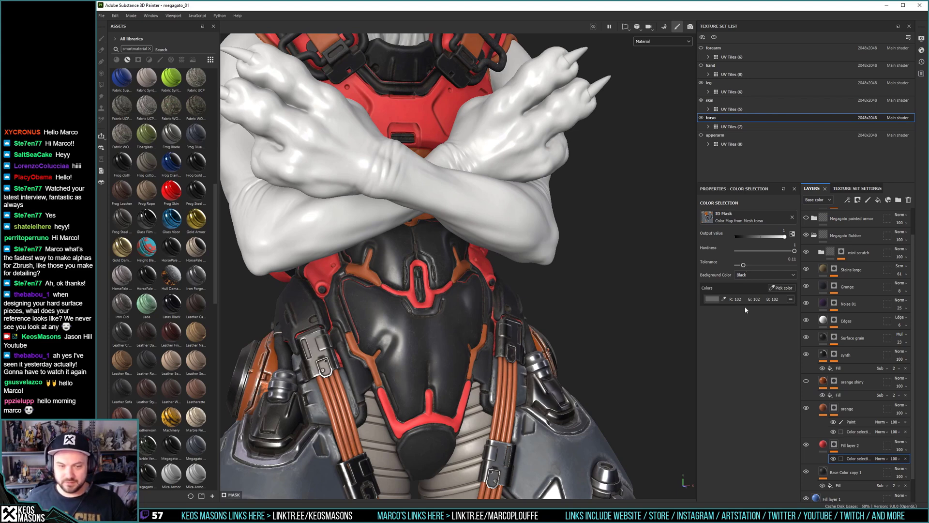
{"action": "left_click_drag", "start_coordinate": [742, 265], "coordinate": [740, 267]}
{"action": "left_click_drag", "start_coordinate": [794, 251], "coordinate": [760, 251]}
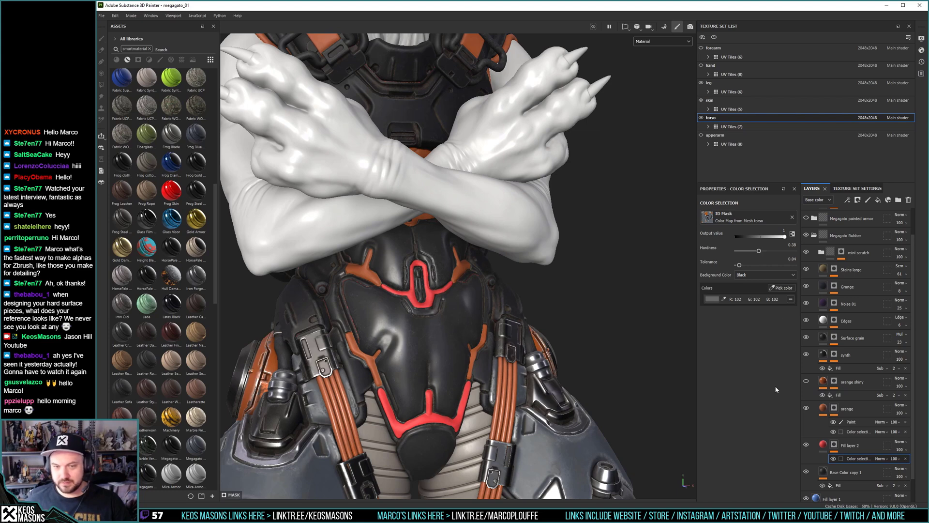
Change Fill layer 2's base color to dark grey 555555 and check the abdomen trims on the model.
{"action": "left_click", "coordinate": [824, 445]}
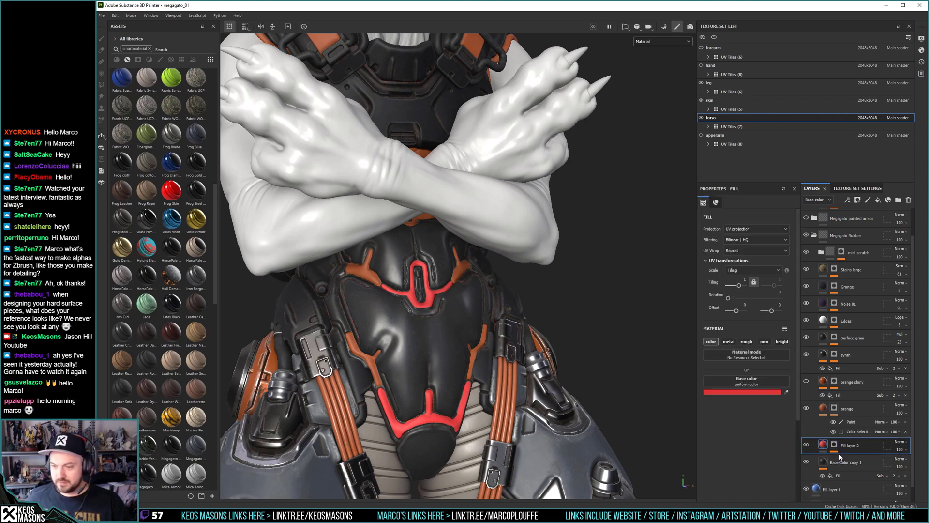
{"action": "left_click", "coordinate": [707, 384]}
{"action": "left_click_drag", "start_coordinate": [771, 431], "coordinate": [734, 446]}
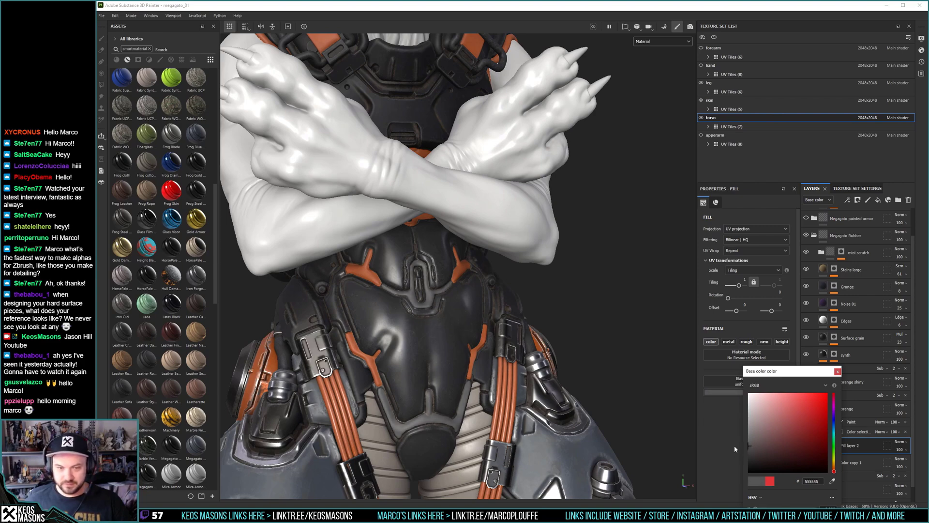
{"action": "scroll", "coordinate": [487, 315], "scroll_direction": "down", "scroll_amount": 3}
{"action": "scroll", "coordinate": [488, 315], "scroll_direction": "up", "scroll_amount": 1}
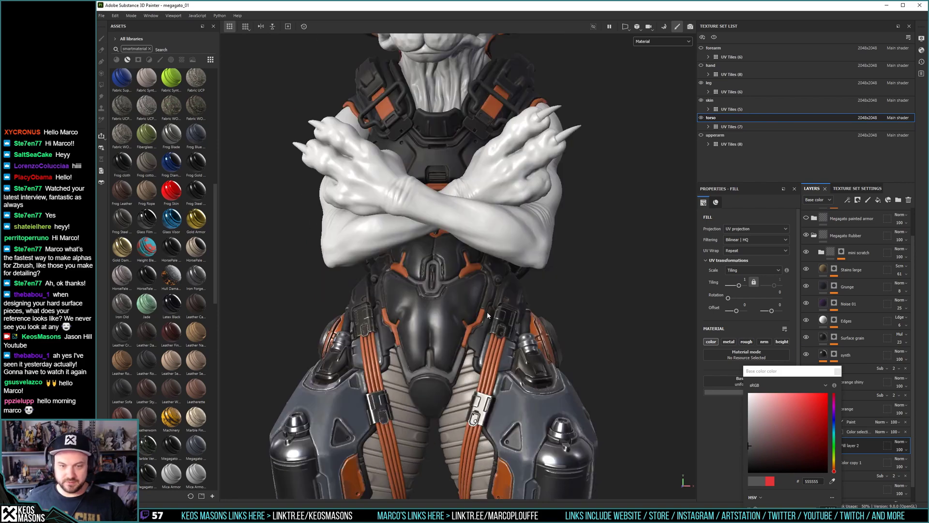
{"action": "left_click_drag", "start_coordinate": [487, 316], "coordinate": [443, 306], "text": "alt"}
{"action": "right_click_drag", "start_coordinate": [442, 306], "coordinate": [438, 334], "text": "alt"}
{"action": "mouse_move", "coordinate": [438, 334]}
{"action": "left_mouse_down", "text": "alt"}
{"action": "mouse_move", "coordinate": [429, 322]}
{"action": "mouse_move", "coordinate": [437, 325]}
{"action": "mouse_move", "coordinate": [423, 332]}
{"action": "left_mouse_up", "text": "alt"}
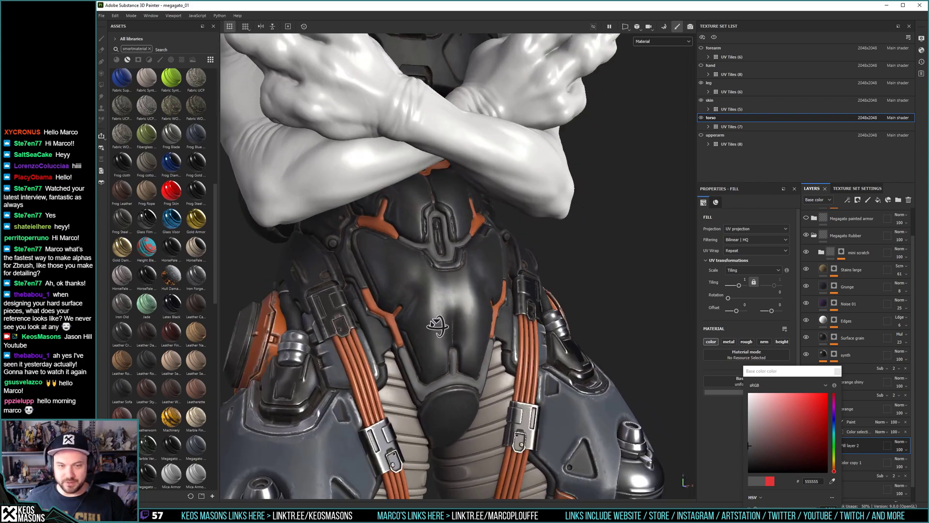
{"action": "middle_click_drag", "start_coordinate": [423, 332], "coordinate": [419, 319], "text": "alt"}
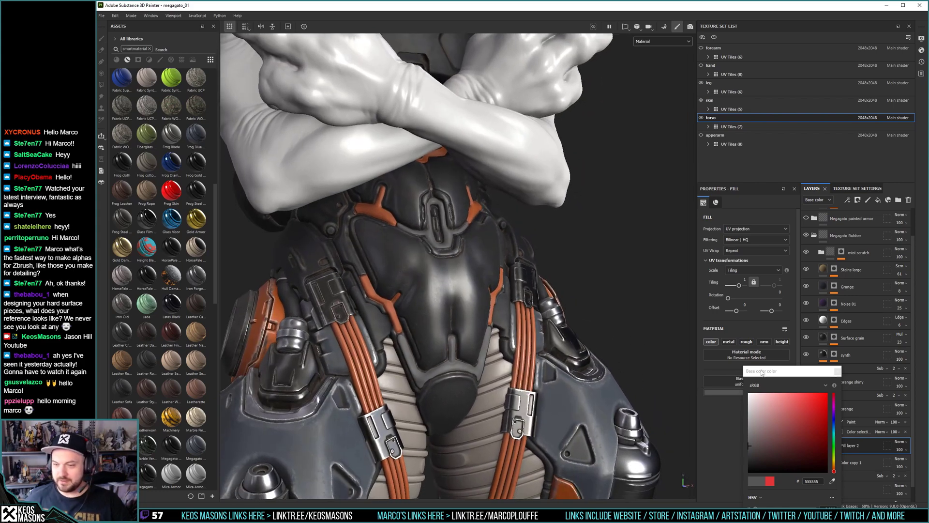
Set Fill layer 2's color selection tolerance to 0.32 and hardness to 0.65, checking its mask on the model.
{"action": "left_click", "coordinate": [835, 446]}
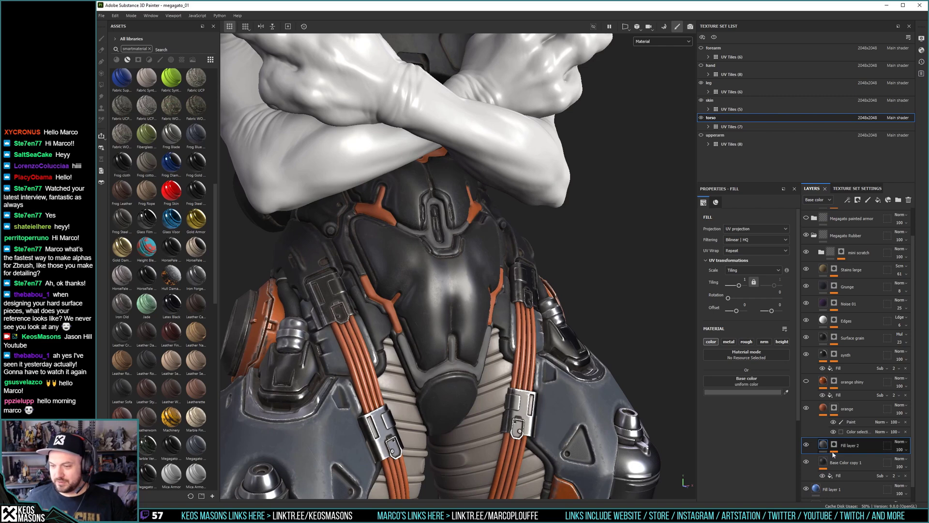
{"action": "right_click", "coordinate": [834, 448]}
{"action": "left_click", "coordinate": [791, 326]}
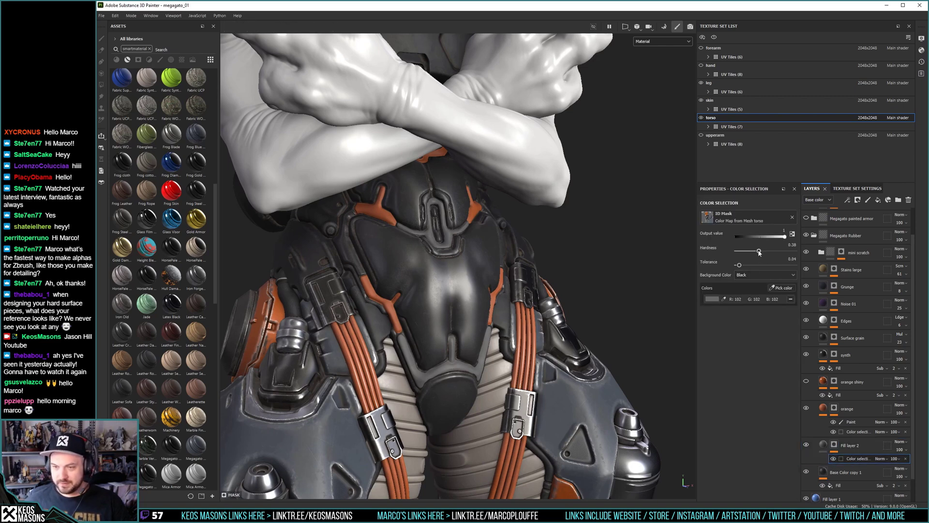
{"action": "left_click_drag", "start_coordinate": [739, 266], "coordinate": [755, 265]}
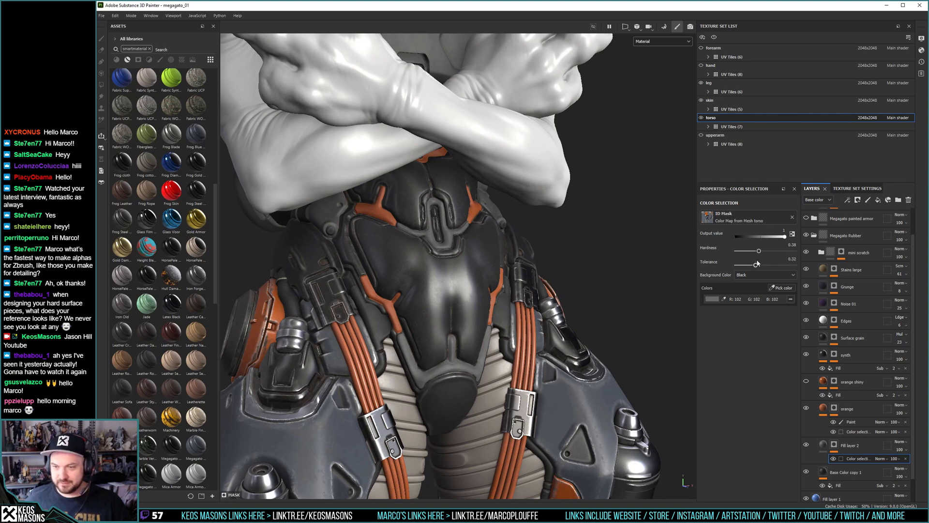
{"action": "mouse_move", "coordinate": [784, 254]}
{"action": "left_mouse_down"}
{"action": "mouse_move", "coordinate": [795, 254]}
{"action": "mouse_move", "coordinate": [768, 254]}
{"action": "mouse_move", "coordinate": [776, 254]}
{"action": "left_mouse_up"}
{"action": "key", "text": "m"}
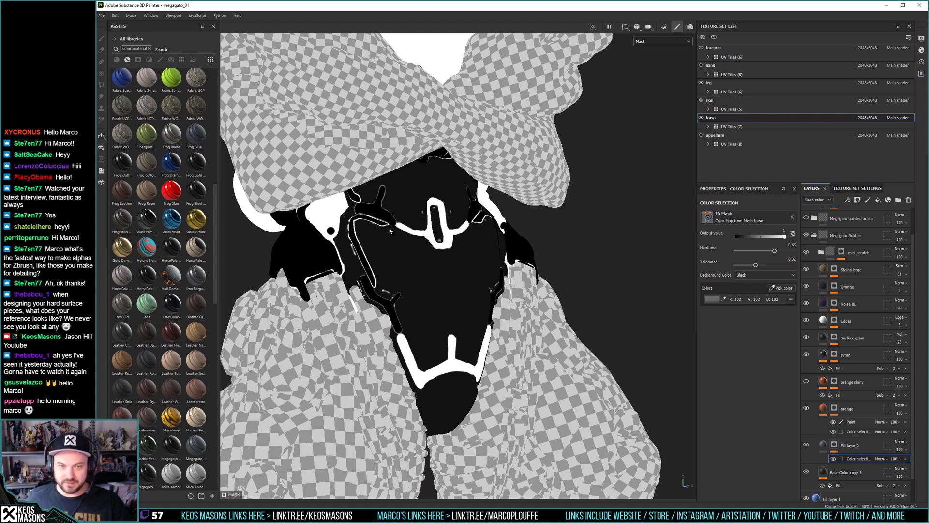
{"action": "left_click_drag", "start_coordinate": [450, 270], "coordinate": [509, 332], "text": "alt"}
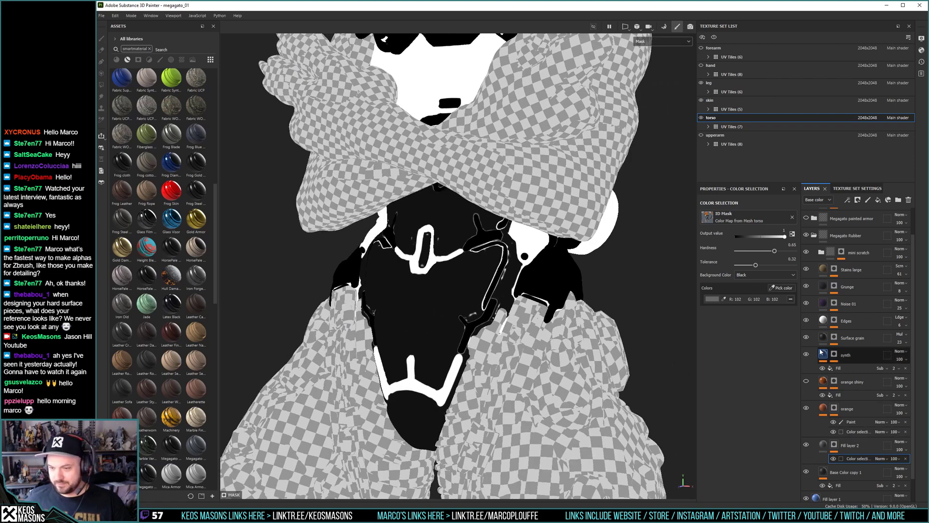
{"action": "key", "text": "m"}
{"action": "left_click_drag", "start_coordinate": [513, 318], "coordinate": [695, 414], "text": "alt"}
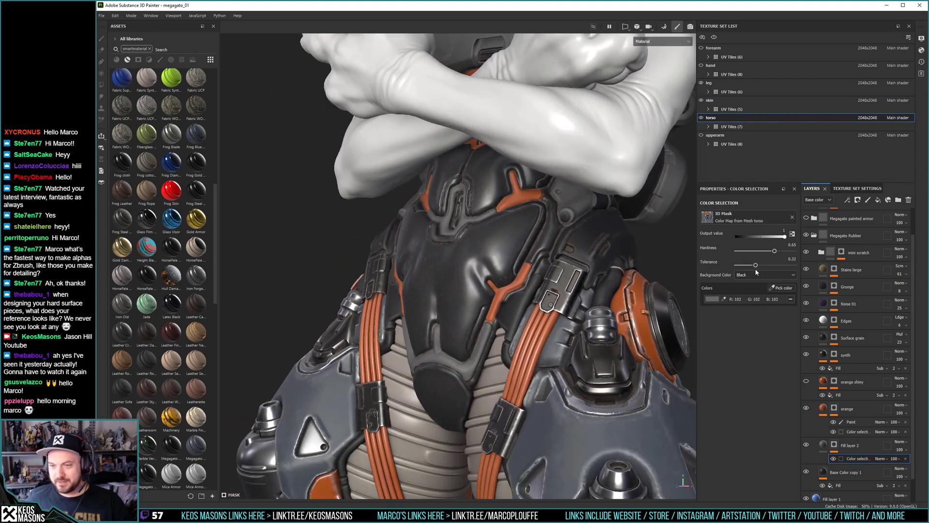
Set Fill layer 2's color selection tolerance to 0.63 and compare the masked torso areas with the ID map.
{"action": "left_click_drag", "start_coordinate": [757, 266], "coordinate": [773, 266]}
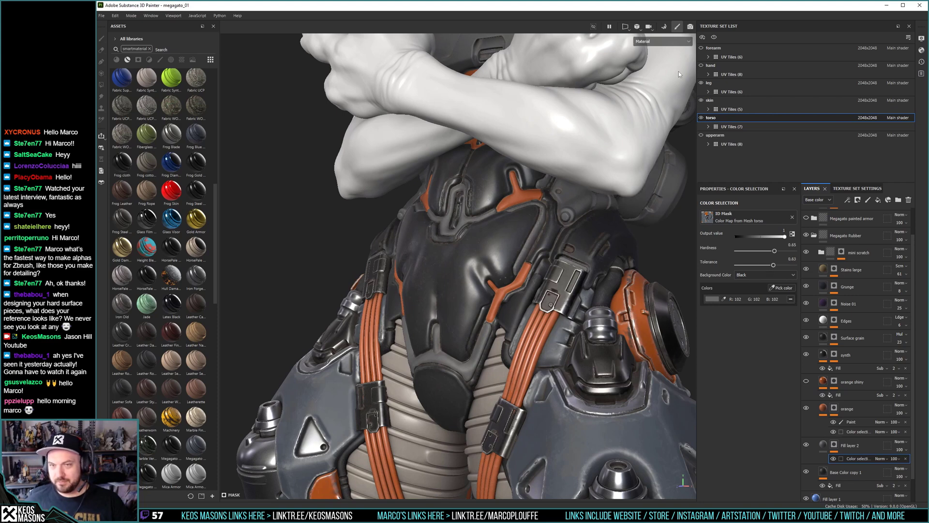
{"action": "left_click", "coordinate": [663, 41]}
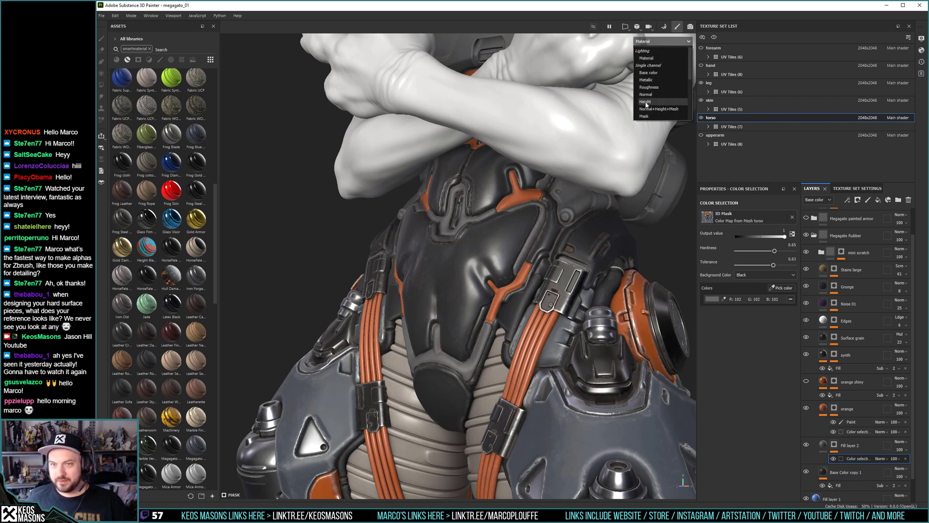
{"action": "scroll", "coordinate": [646, 105], "scroll_direction": "down", "scroll_amount": 3}
{"action": "scroll", "coordinate": [648, 111], "scroll_direction": "down", "scroll_amount": 3}
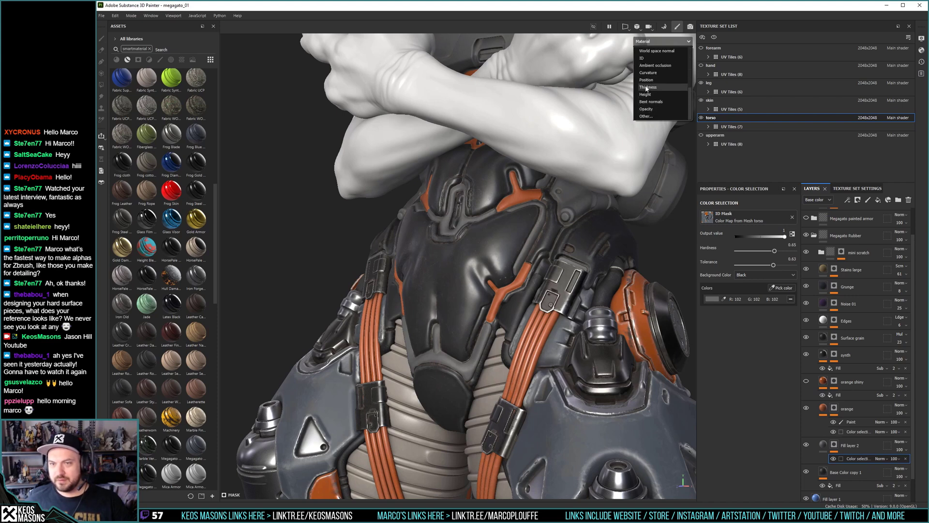
{"action": "left_click", "coordinate": [644, 58]}
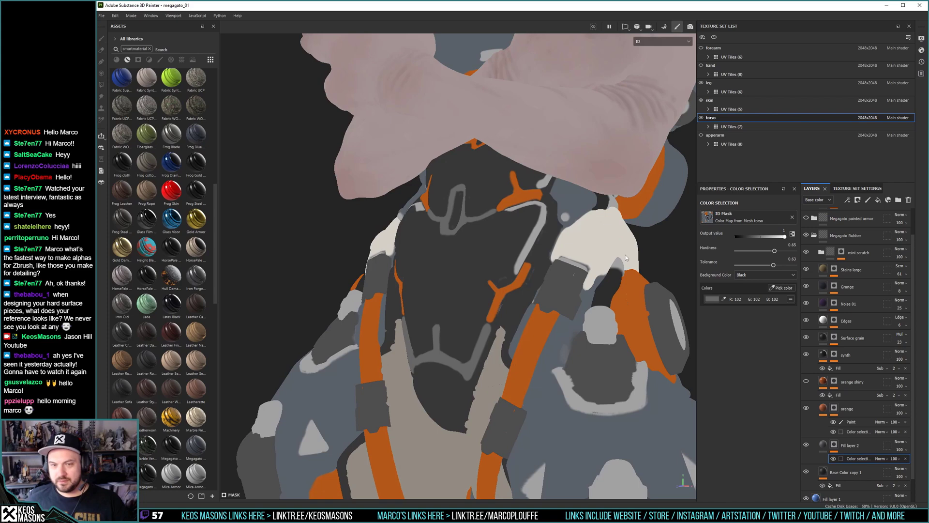
{"action": "left_click_drag", "start_coordinate": [474, 276], "coordinate": [334, 263], "text": "alt"}
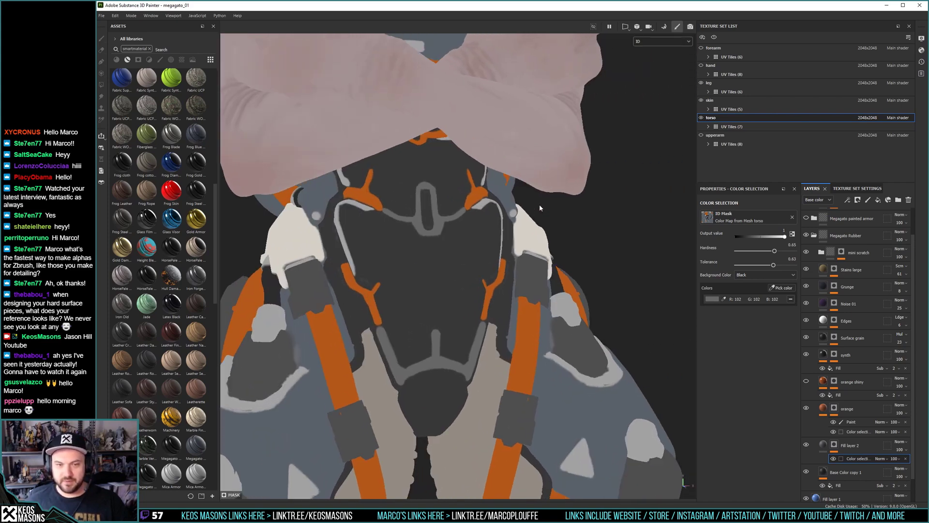
{"action": "key", "text": "m"}
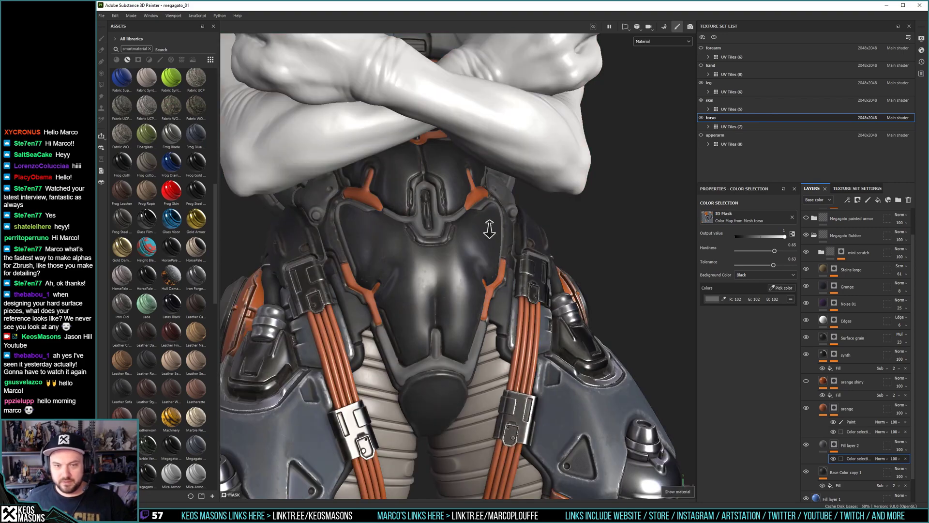
{"action": "right_click_drag", "start_coordinate": [490, 230], "coordinate": [491, 242], "text": "alt"}
{"action": "left_click_drag", "start_coordinate": [490, 242], "coordinate": [429, 294], "text": "alt"}
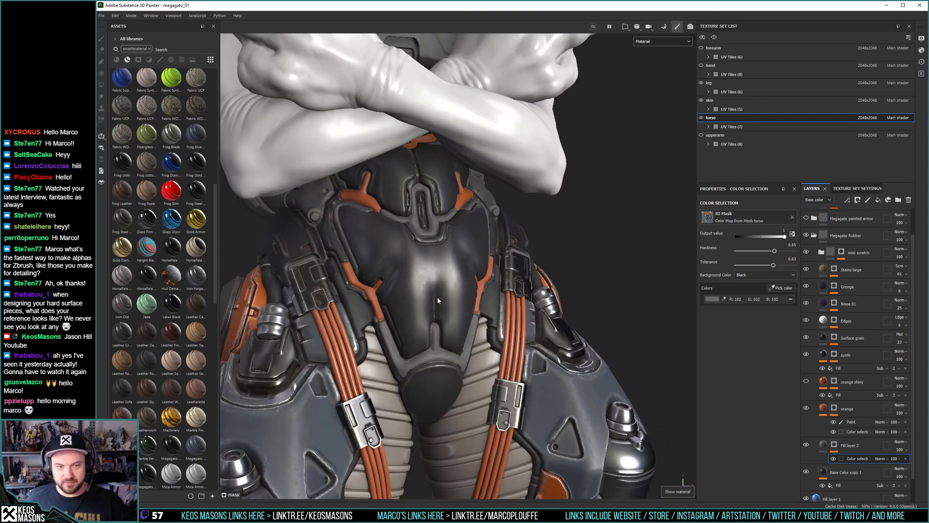
{"action": "scroll", "coordinate": [429, 294], "scroll_direction": "down", "scroll_amount": 5}
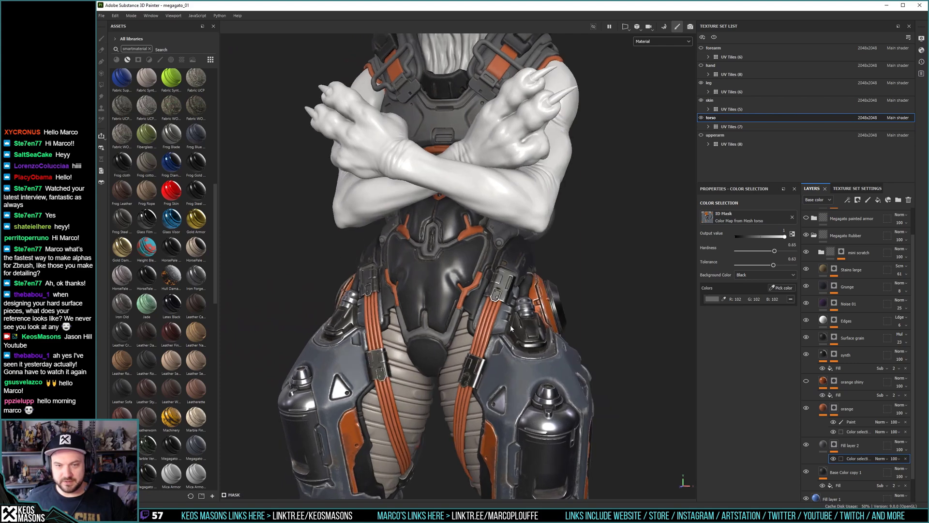
Adjust Fill layer 2's base color to grey 565656 while checking the torso from the front.
{"action": "left_click", "coordinate": [823, 444]}
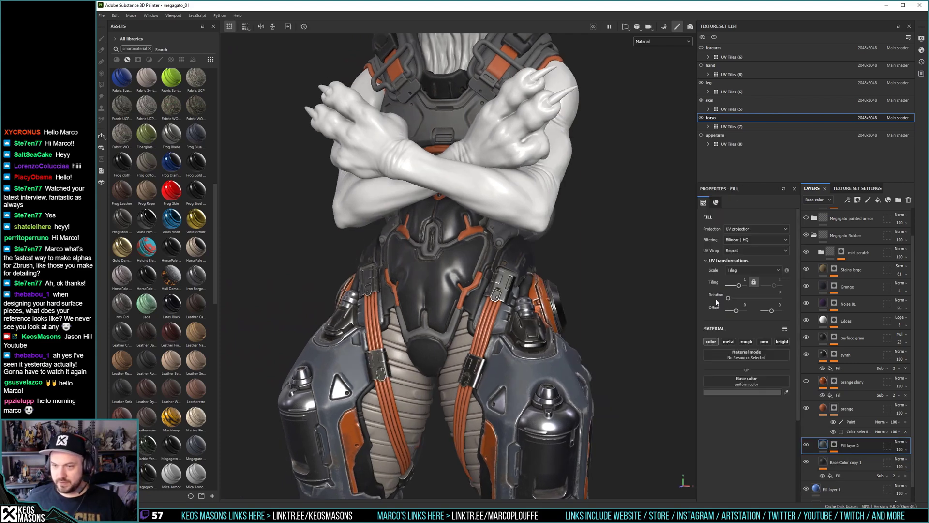
{"action": "left_click", "coordinate": [725, 393]}
{"action": "mouse_move", "coordinate": [751, 445]}
{"action": "left_mouse_down"}
{"action": "mouse_move", "coordinate": [736, 437]}
{"action": "mouse_move", "coordinate": [733, 445]}
{"action": "left_mouse_up"}
{"action": "left_click_drag", "start_coordinate": [433, 290], "coordinate": [562, 313], "text": "alt"}
{"action": "middle_click_drag", "start_coordinate": [556, 316], "coordinate": [562, 332], "text": "alt"}
{"action": "left_click_drag", "start_coordinate": [562, 335], "coordinate": [520, 356], "text": "alt"}
{"action": "right_click_drag", "start_coordinate": [541, 370], "coordinate": [550, 338], "text": "alt"}
{"action": "middle_click_drag", "start_coordinate": [549, 338], "coordinate": [524, 341], "text": "alt"}
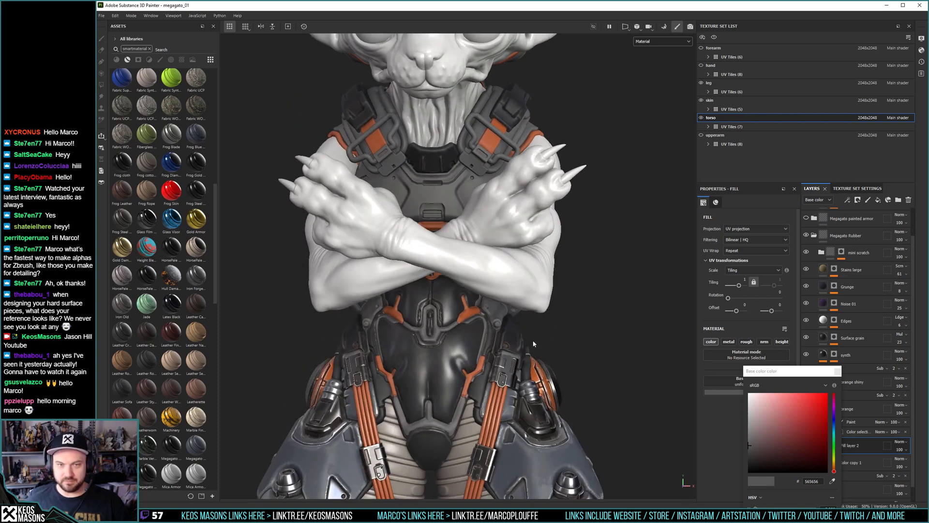
{"action": "left_click", "coordinate": [838, 370]}
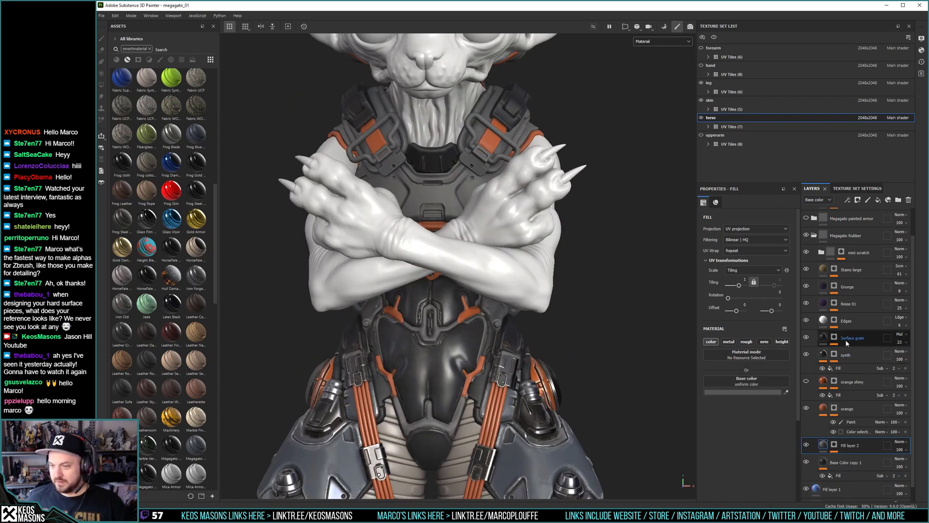
{"action": "scroll", "coordinate": [846, 339], "scroll_direction": "up", "scroll_amount": 2}
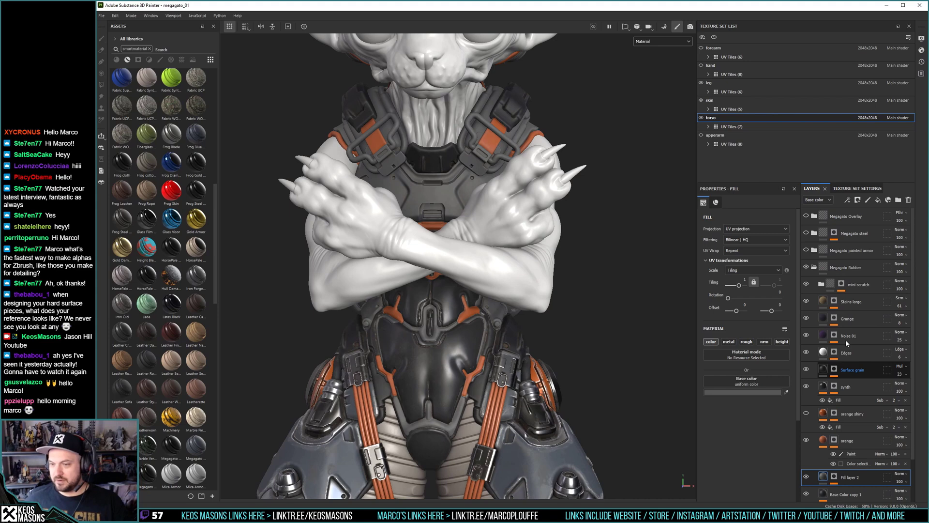
Show the Megagato painted armor folder and mask it with a color selection of the blue-grey chest armor from the ID map.
{"action": "left_click", "coordinate": [813, 268]}
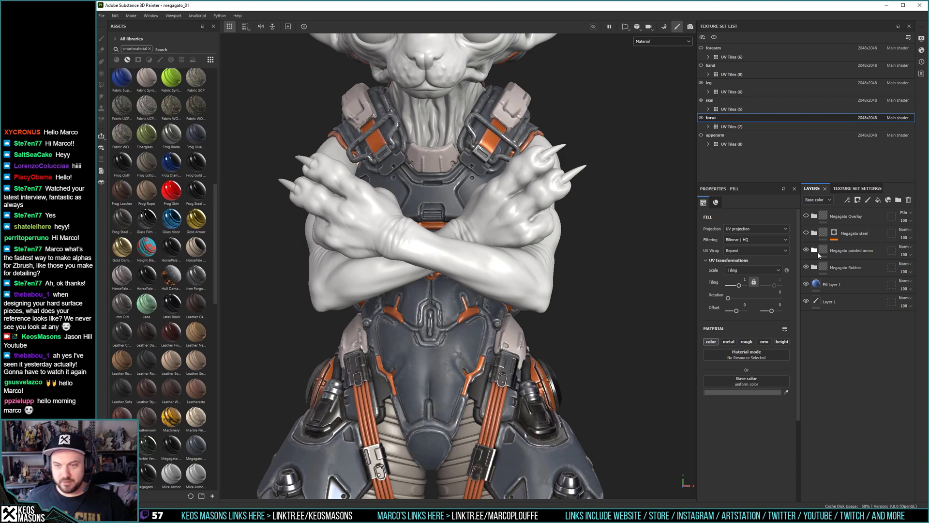
{"action": "right_click", "coordinate": [826, 252]}
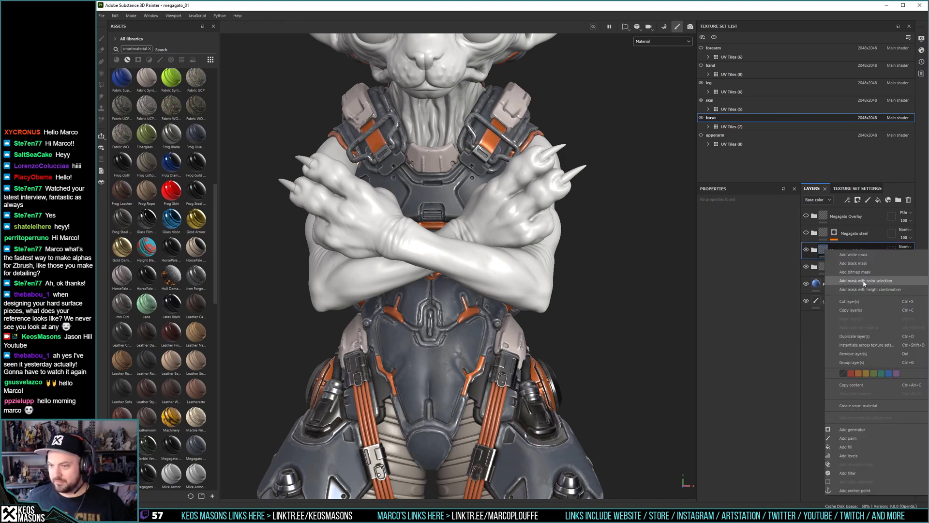
{"action": "left_click", "coordinate": [865, 281]}
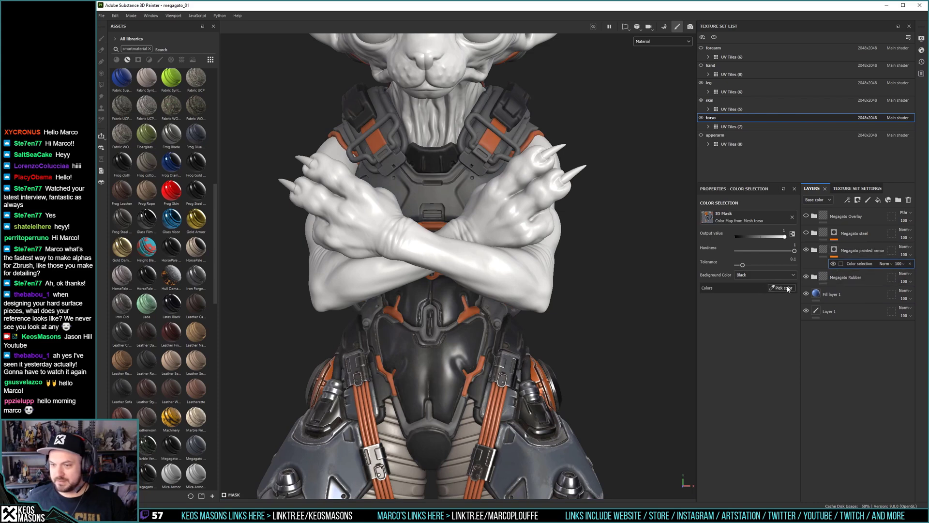
{"action": "left_click", "coordinate": [781, 288]}
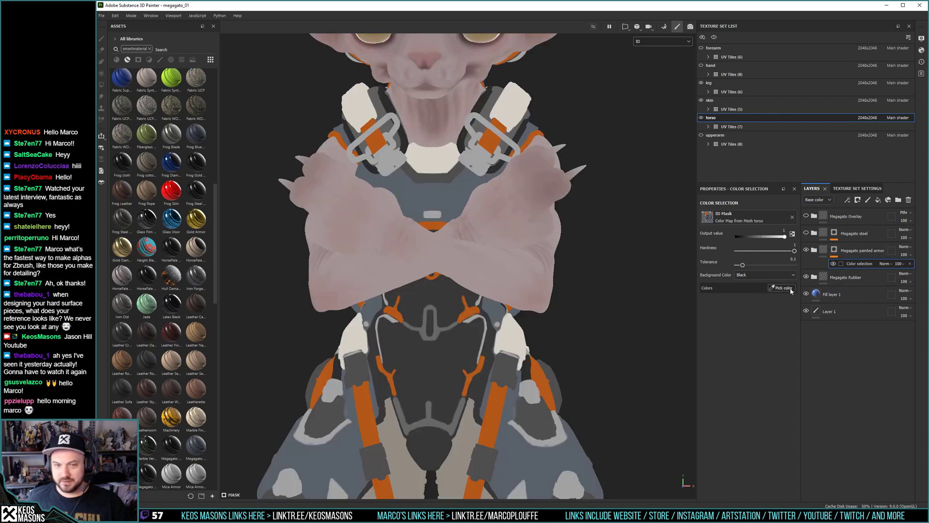
{"action": "left_click", "coordinate": [454, 193]}
{"action": "left_click_drag", "start_coordinate": [454, 192], "coordinate": [454, 244], "text": "alt"}
Compare the torso with Megagato painted armor hidden, toggling the visibility of Fill layer 2 inside Megagato Rubber.
{"action": "left_click", "coordinate": [806, 250]}
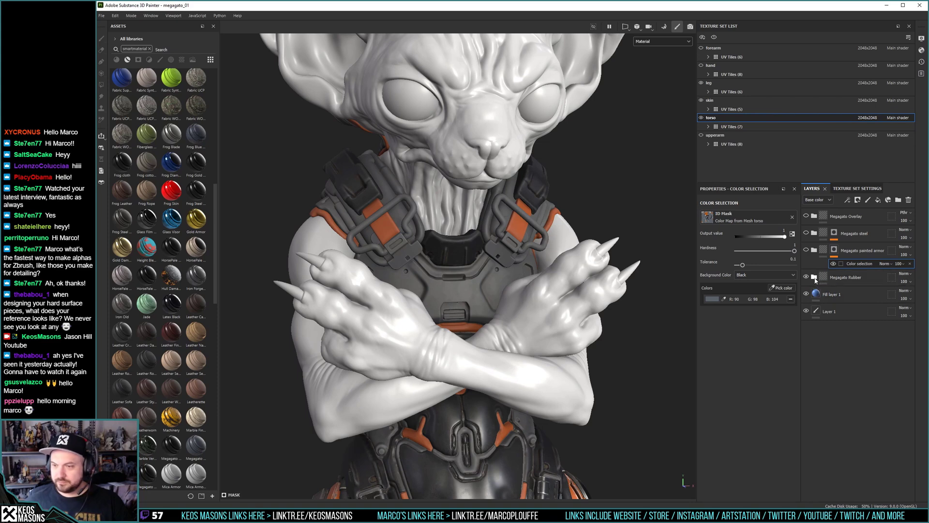
{"action": "left_click", "coordinate": [814, 277]}
{"action": "scroll", "coordinate": [852, 412], "scroll_direction": "down", "scroll_amount": 2}
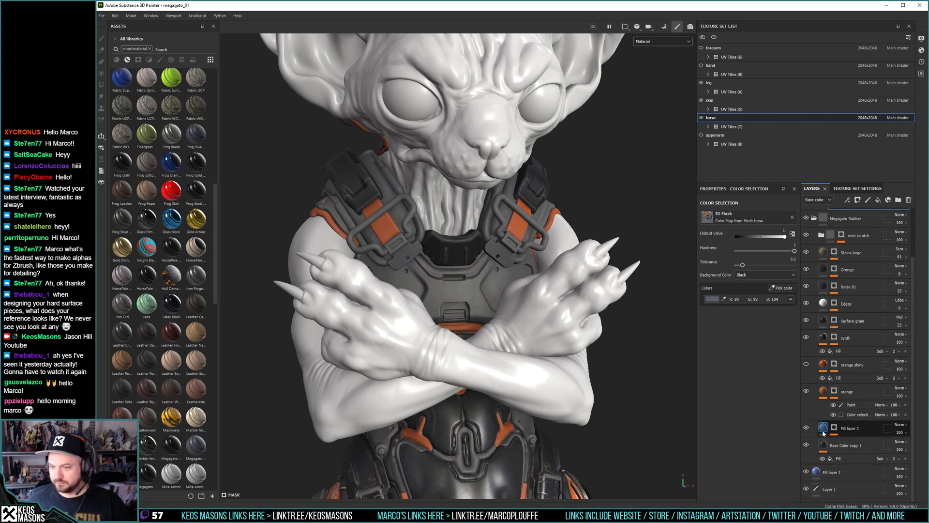
{"action": "left_click", "coordinate": [806, 428]}
{"action": "left_click", "coordinate": [806, 428]}
{"action": "left_click", "coordinate": [806, 428]}
{"action": "left_click", "coordinate": [806, 428]}
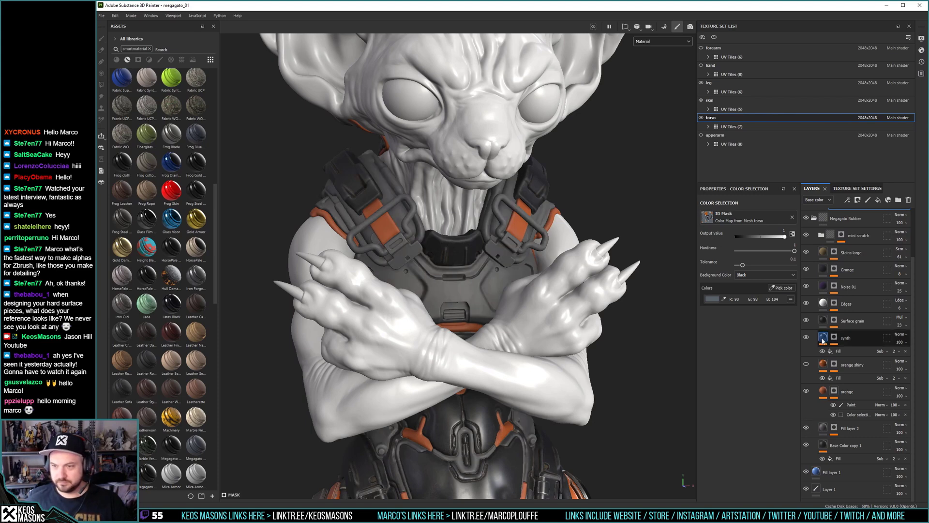
Set the Megagato painted armor color selection tolerance to 0.04, check the torso from the side and save the project.
{"action": "scroll", "coordinate": [820, 229], "scroll_direction": "up", "scroll_amount": 3}
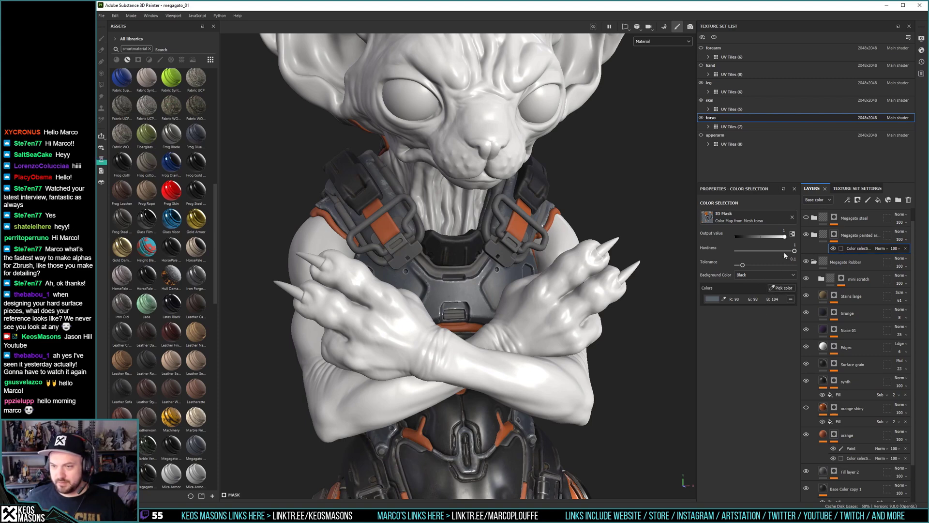
{"action": "left_click_drag", "start_coordinate": [743, 265], "coordinate": [739, 266]}
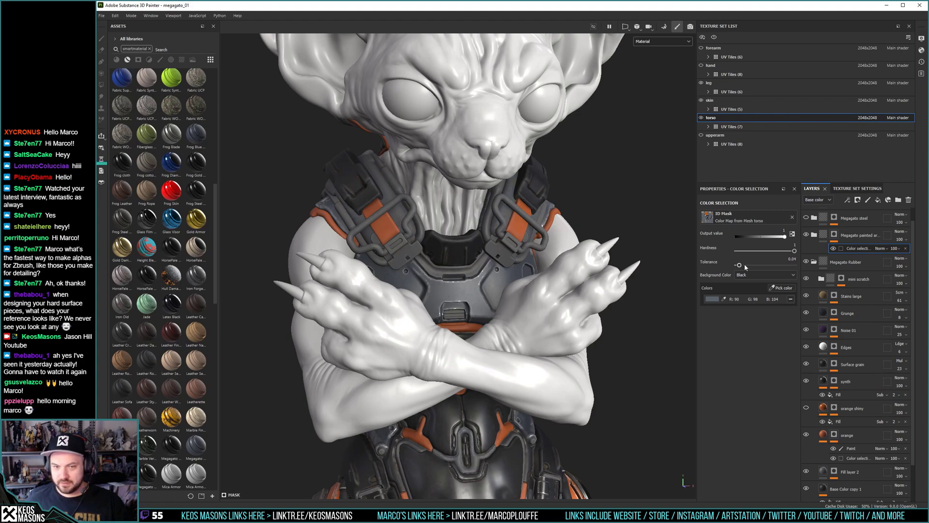
{"action": "right_click_drag", "start_coordinate": [603, 293], "coordinate": [543, 237], "text": "alt"}
{"action": "left_click_drag", "start_coordinate": [543, 236], "coordinate": [426, 319], "text": "alt"}
{"action": "middle_click_drag", "start_coordinate": [457, 334], "coordinate": [415, 428], "text": "alt"}
{"action": "mouse_move", "coordinate": [479, 311]}
{"action": "right_mouse_down", "text": "shift"}
{"action": "mouse_move", "coordinate": [513, 311]}
{"action": "mouse_move", "coordinate": [492, 311]}
{"action": "right_mouse_up", "text": "shift"}
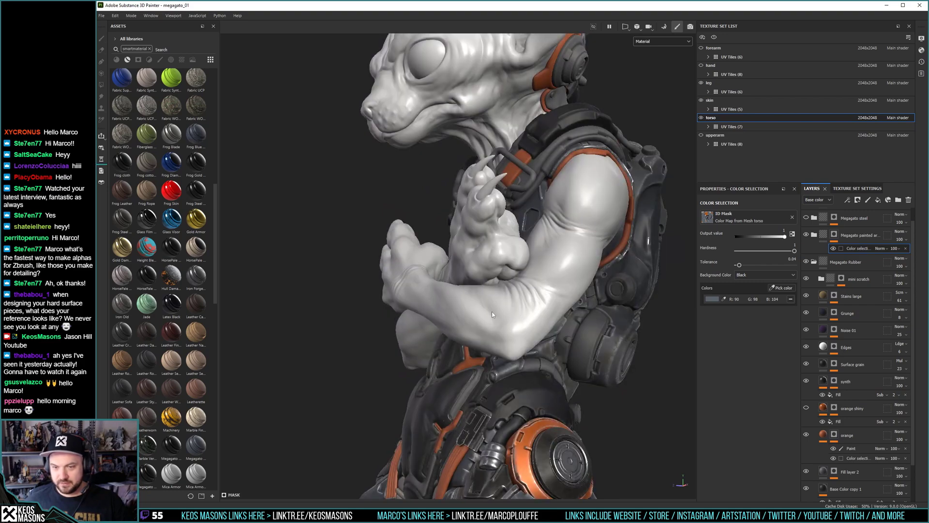
{"action": "left_click_drag", "start_coordinate": [556, 237], "coordinate": [543, 230], "text": "alt"}
{"action": "middle_click_drag", "start_coordinate": [543, 226], "coordinate": [541, 325], "text": "alt"}
{"action": "key", "text": "ctrl+s"}
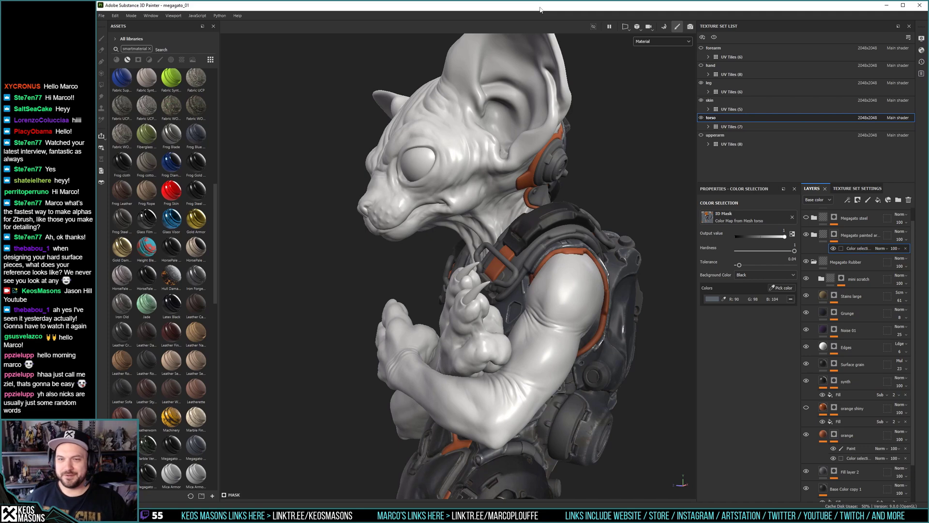
Examine the torso's armor, rubber and orange trims from the side and back under different lighting directions.
{"action": "left_click_drag", "start_coordinate": [561, 254], "coordinate": [466, 292], "text": "alt"}
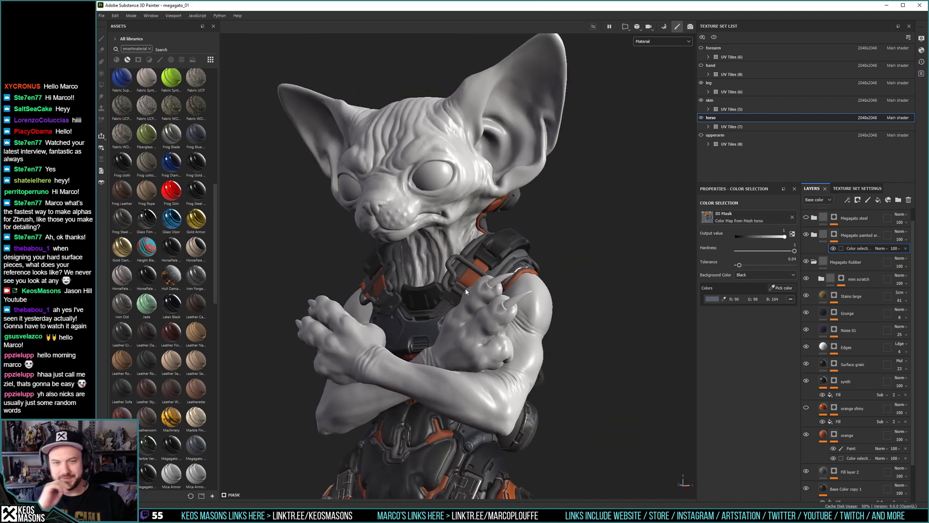
{"action": "right_click_drag", "start_coordinate": [460, 282], "coordinate": [414, 276], "text": "shift"}
{"action": "left_click_drag", "start_coordinate": [414, 277], "coordinate": [503, 263], "text": "alt"}
{"action": "right_click_drag", "start_coordinate": [503, 262], "coordinate": [459, 252], "text": "shift"}
{"action": "left_click_drag", "start_coordinate": [459, 251], "coordinate": [470, 274], "text": "alt"}
{"action": "mouse_move", "coordinate": [469, 273]}
{"action": "right_mouse_down", "text": "shift"}
{"action": "mouse_move", "coordinate": [406, 266]}
{"action": "mouse_move", "coordinate": [473, 272]}
{"action": "right_mouse_up", "text": "shift"}
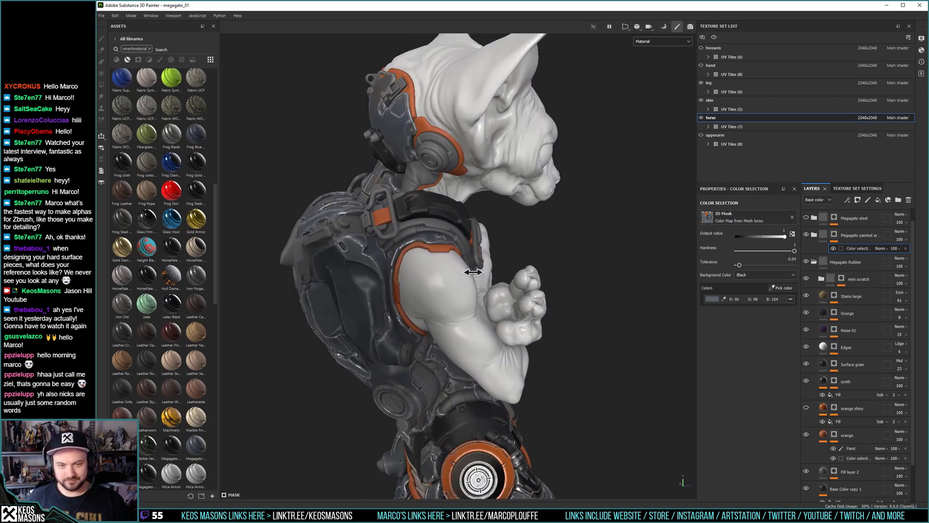
{"action": "left_click_drag", "start_coordinate": [455, 317], "coordinate": [545, 363], "text": "alt"}
{"action": "right_click_drag", "start_coordinate": [436, 266], "coordinate": [406, 265], "text": "shift"}
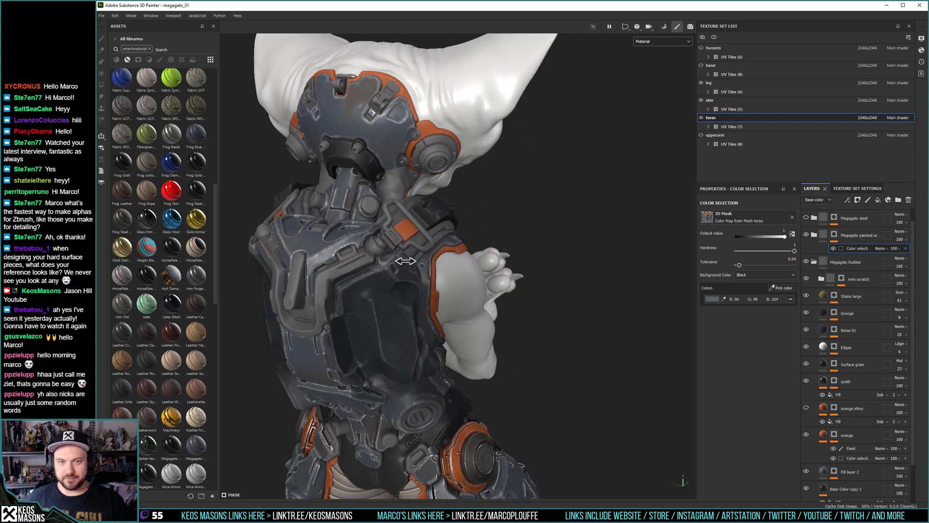
{"action": "left_click_drag", "start_coordinate": [497, 368], "coordinate": [493, 311], "text": "alt"}
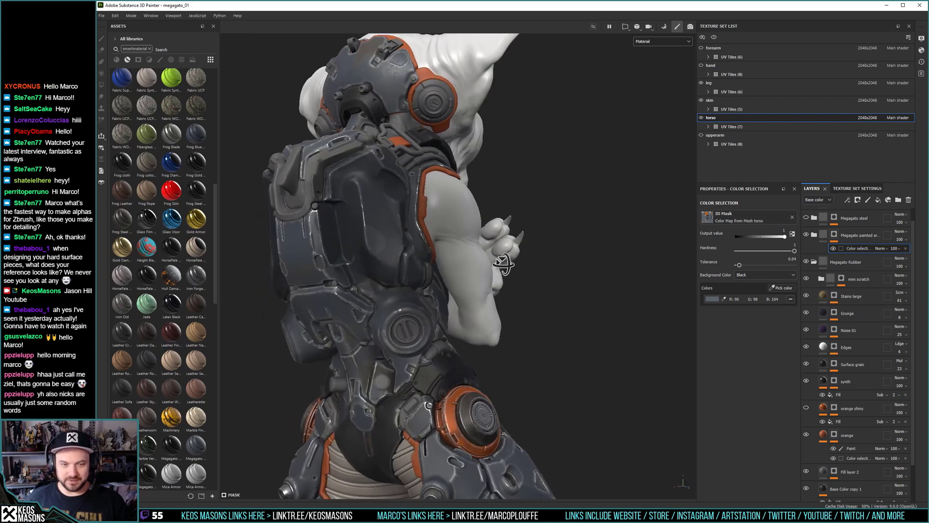
{"action": "left_click_drag", "start_coordinate": [409, 277], "coordinate": [393, 317], "text": "alt"}
{"action": "left_click_drag", "start_coordinate": [486, 300], "coordinate": [403, 281], "text": "alt"}
{"action": "right_click_drag", "start_coordinate": [403, 281], "coordinate": [376, 279], "text": "shift"}
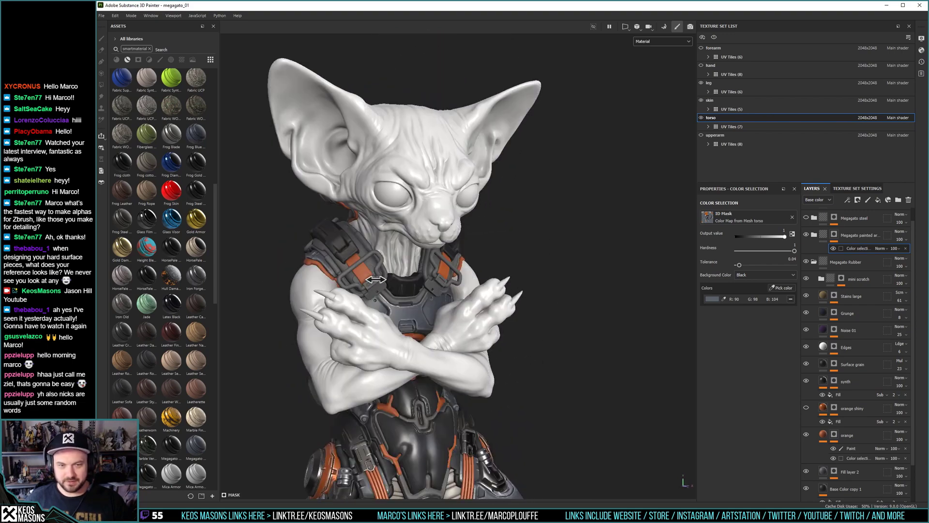
Inspect the masked painted armor and rubber areas on the front and arm side of the torso.
{"action": "mouse_move", "coordinate": [416, 268]}
{"action": "left_mouse_down", "text": "alt"}
{"action": "mouse_move", "coordinate": [434, 300]}
{"action": "mouse_move", "coordinate": [472, 253]}
{"action": "mouse_move", "coordinate": [451, 322]}
{"action": "mouse_move", "coordinate": [368, 290]}
{"action": "mouse_move", "coordinate": [365, 303]}
{"action": "left_mouse_up", "text": "alt"}
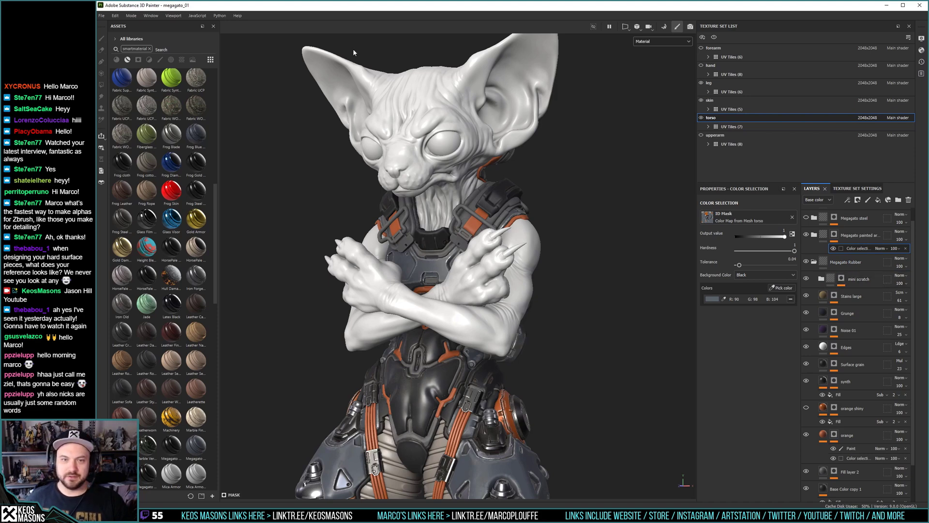
{"action": "left_click_drag", "start_coordinate": [530, 234], "coordinate": [398, 215], "text": "alt"}
{"action": "middle_click_drag", "start_coordinate": [397, 215], "coordinate": [391, 299], "text": "alt"}
{"action": "right_click_drag", "start_coordinate": [391, 299], "coordinate": [416, 261], "text": "alt"}
{"action": "right_click_drag", "start_coordinate": [417, 261], "coordinate": [435, 247], "text": "shift"}
{"action": "left_click_drag", "start_coordinate": [436, 247], "coordinate": [472, 269], "text": "alt"}
{"action": "middle_click_drag", "start_coordinate": [472, 269], "coordinate": [482, 308], "text": "alt"}
{"action": "left_click_drag", "start_coordinate": [482, 308], "coordinate": [541, 327], "text": "alt"}
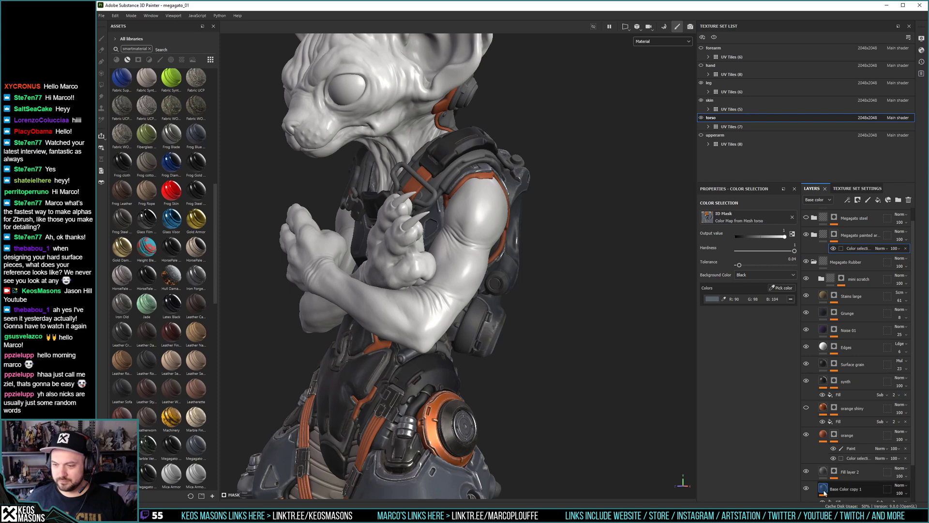
Set Fill layer 2's color selection tolerance to 0.4 while viewing its mask on the torso.
{"action": "key", "text": "ctrl+v"}
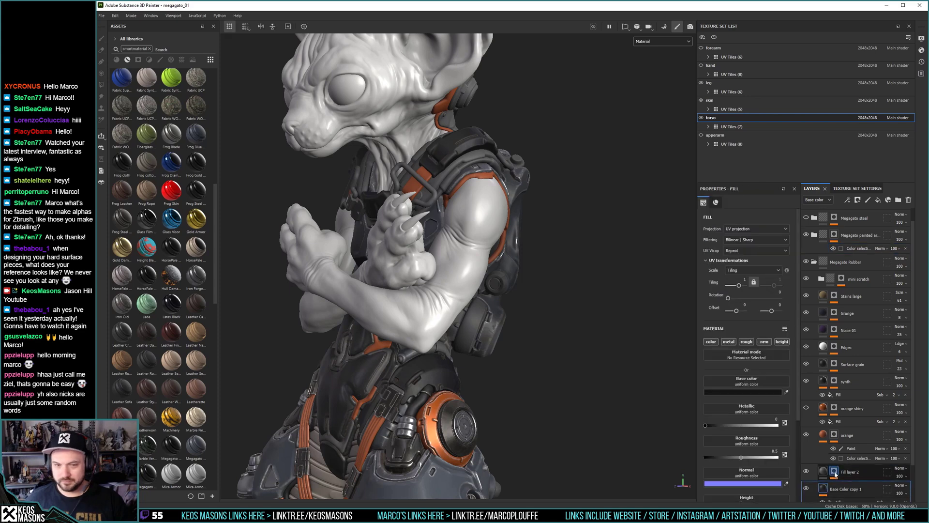
{"action": "left_click", "coordinate": [834, 472]}
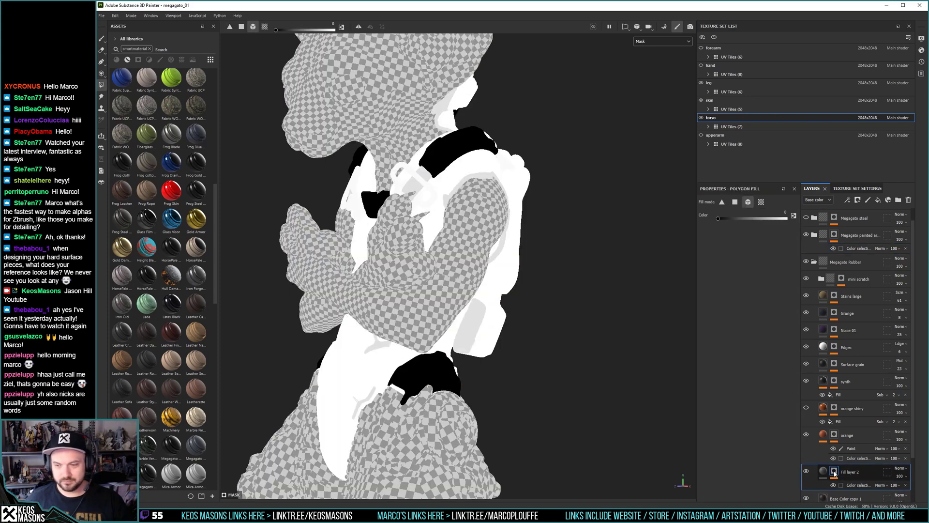
{"action": "left_click_drag", "start_coordinate": [599, 348], "coordinate": [575, 365], "text": "alt"}
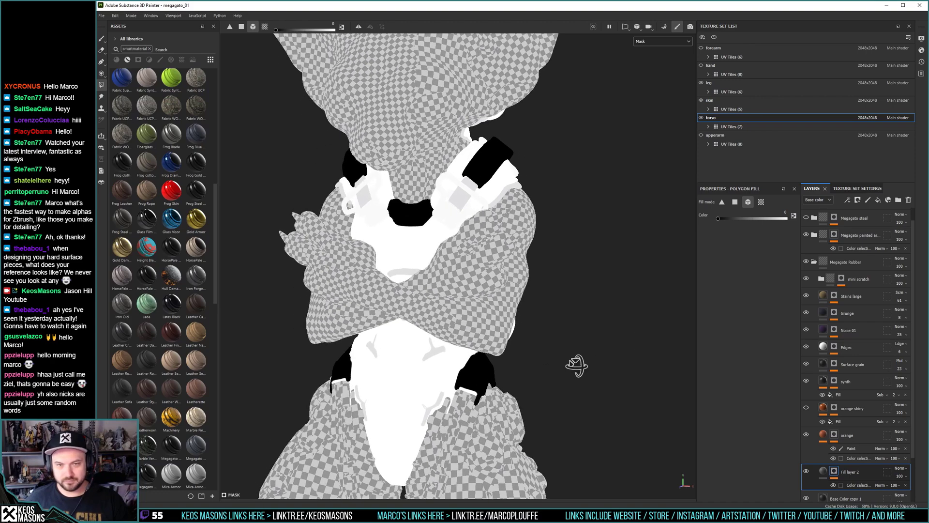
{"action": "left_click", "coordinate": [854, 485]}
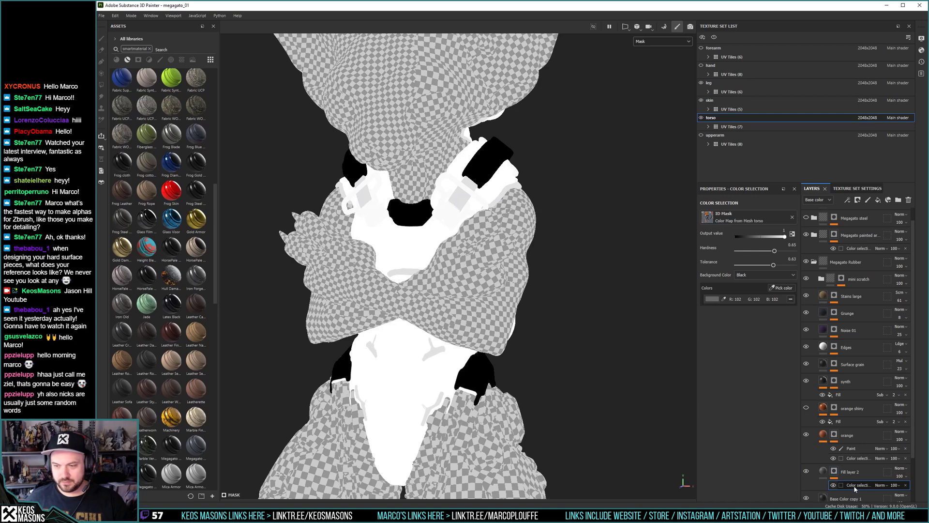
{"action": "left_click_drag", "start_coordinate": [773, 265], "coordinate": [760, 267]}
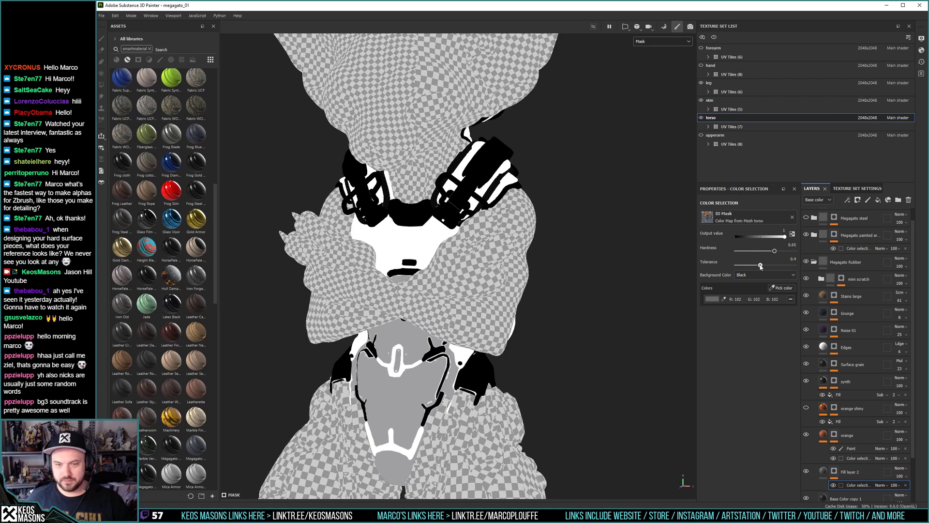
Switch back from Fill layer 2's mask to the material view and check the torso under different lighting.
{"action": "left_click", "coordinate": [821, 473]}
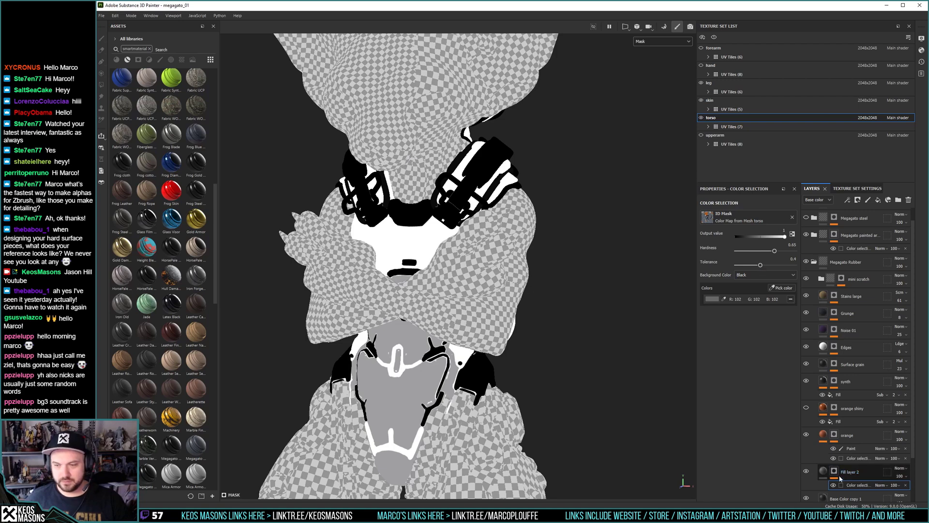
{"action": "right_click_drag", "start_coordinate": [592, 325], "coordinate": [624, 334], "text": "alt"}
{"action": "left_click_drag", "start_coordinate": [624, 334], "coordinate": [593, 338], "text": "alt"}
{"action": "mouse_move", "coordinate": [593, 338]}
{"action": "right_mouse_down", "text": "shift"}
{"action": "mouse_move", "coordinate": [571, 334]}
{"action": "mouse_move", "coordinate": [623, 332]}
{"action": "mouse_move", "coordinate": [583, 332]}
{"action": "right_mouse_up", "text": "shift"}
{"action": "left_click_drag", "start_coordinate": [599, 334], "coordinate": [484, 330], "text": "alt"}
{"action": "right_click_drag", "start_coordinate": [484, 330], "coordinate": [517, 338], "text": "shift"}
{"action": "left_click_drag", "start_coordinate": [517, 338], "coordinate": [541, 301], "text": "alt"}
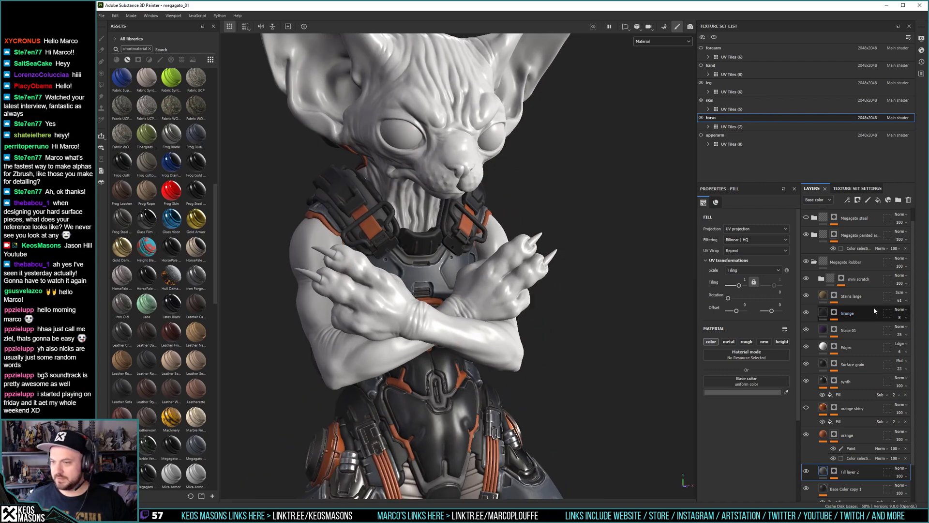
Copy the color selection mask of the Megagato painted armor folder and remove it from the folder.
{"action": "scroll", "coordinate": [874, 309], "scroll_direction": "up", "scroll_amount": 1}
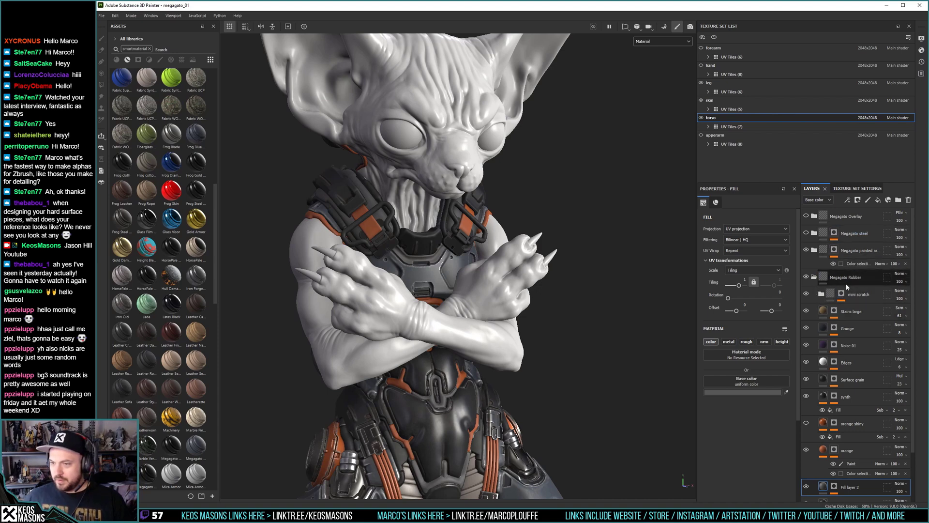
{"action": "left_click", "coordinate": [814, 277]}
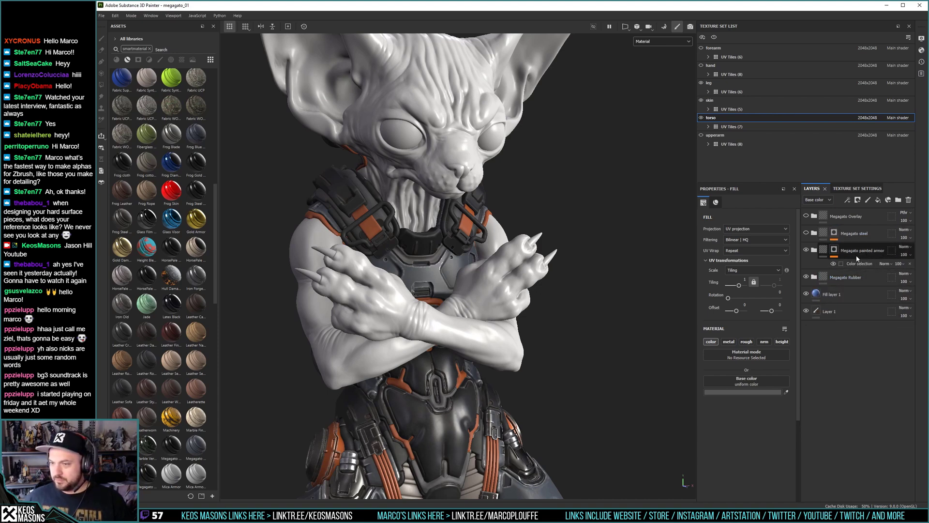
{"action": "right_click", "coordinate": [835, 251]}
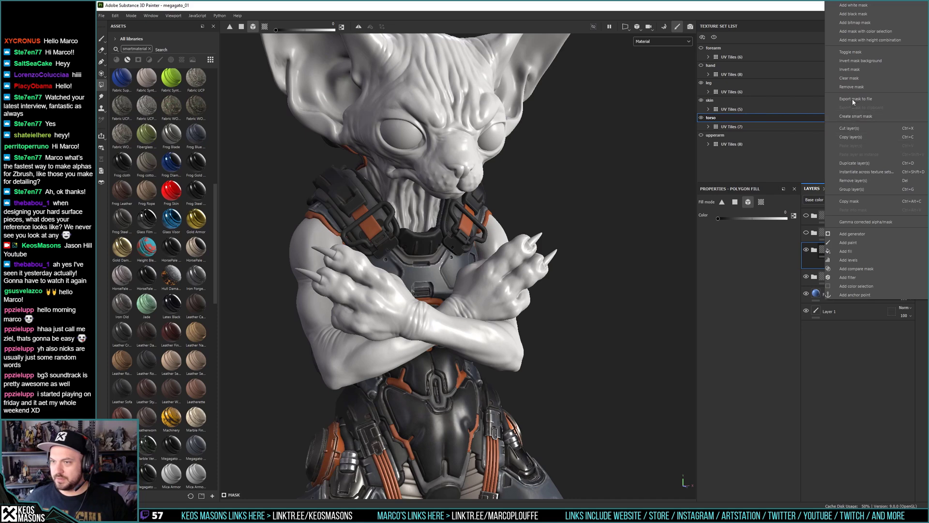
{"action": "left_click", "coordinate": [855, 199]}
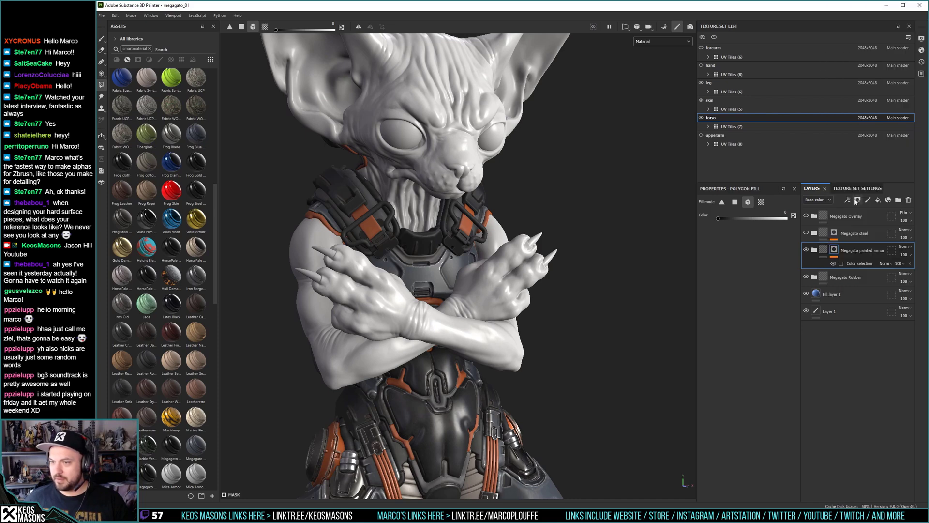
{"action": "right_click", "coordinate": [893, 250]}
{"action": "left_click", "coordinate": [853, 210]}
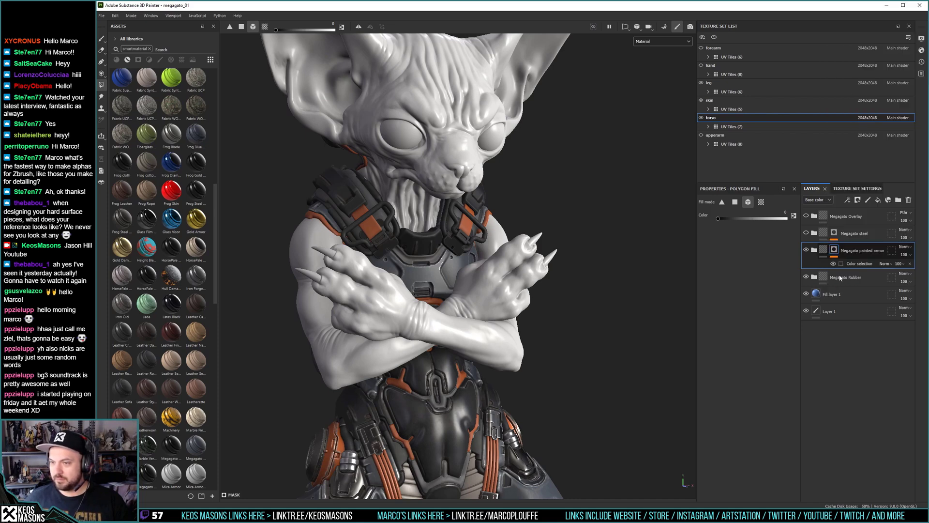
Expand Megagato painted armor and paste the copied color selection mask onto its Base Plastic copy 1 layer.
{"action": "left_click", "coordinate": [814, 251]}
{"action": "scroll", "coordinate": [851, 339], "scroll_direction": "down", "scroll_amount": 3}
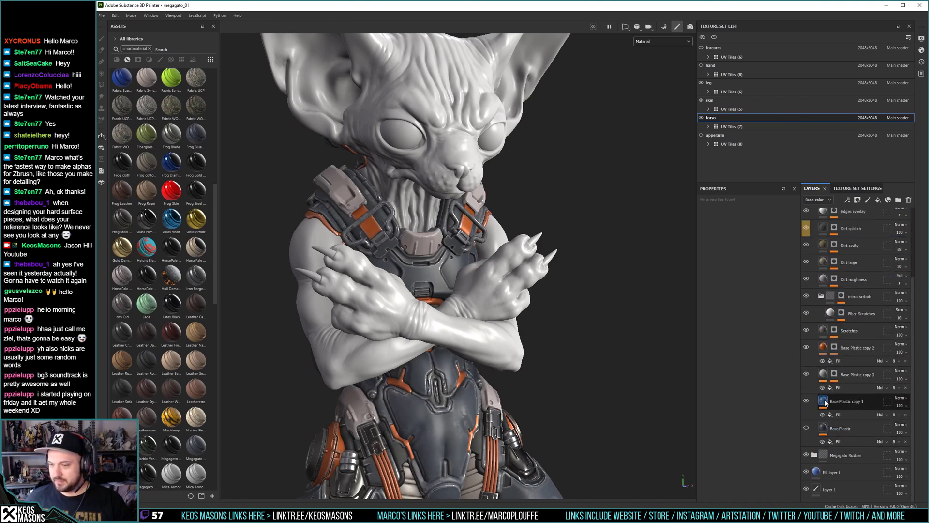
{"action": "right_click", "coordinate": [825, 401]}
{"action": "left_click", "coordinate": [855, 310]}
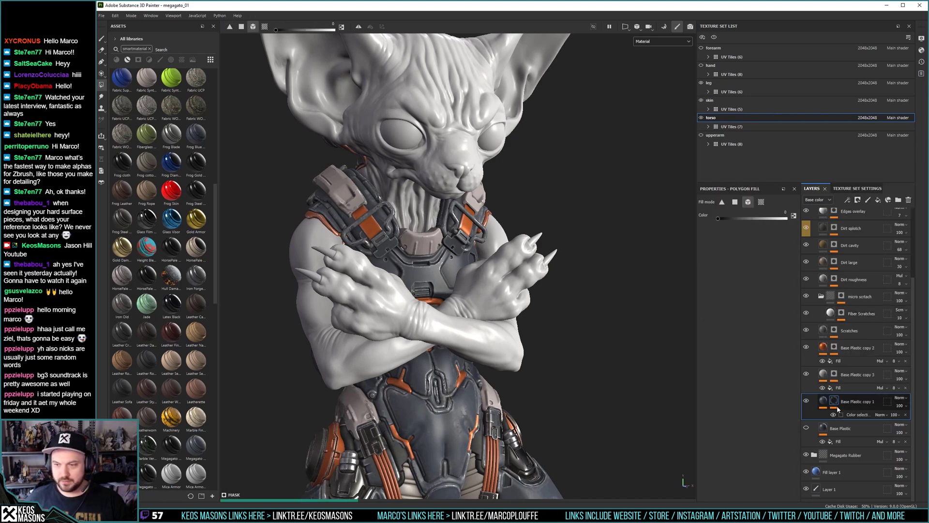
Check the Base Plastic copy 1 layer on the torso and display its mask.
{"action": "mouse_move", "coordinate": [836, 377]}
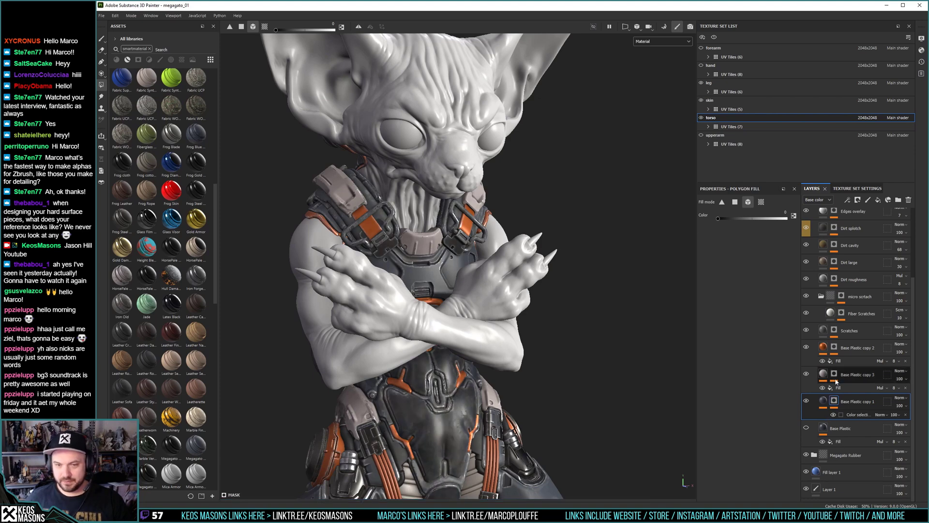
{"action": "mouse_move", "coordinate": [598, 338]}
{"action": "left_mouse_down", "text": "alt"}
{"action": "mouse_move", "coordinate": [588, 353]}
{"action": "mouse_move", "coordinate": [582, 336]}
{"action": "mouse_move", "coordinate": [530, 349]}
{"action": "left_mouse_up", "text": "alt"}
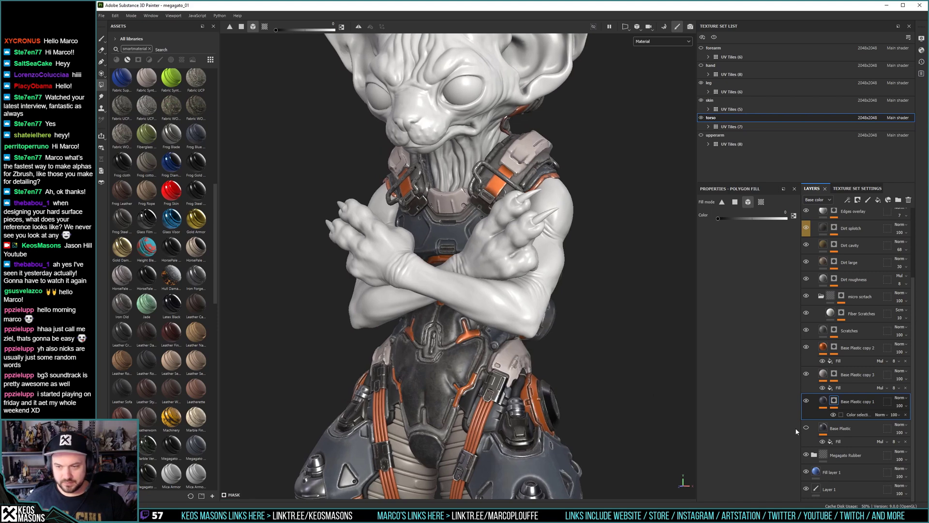
{"action": "left_click", "coordinate": [835, 401], "text": "alt"}
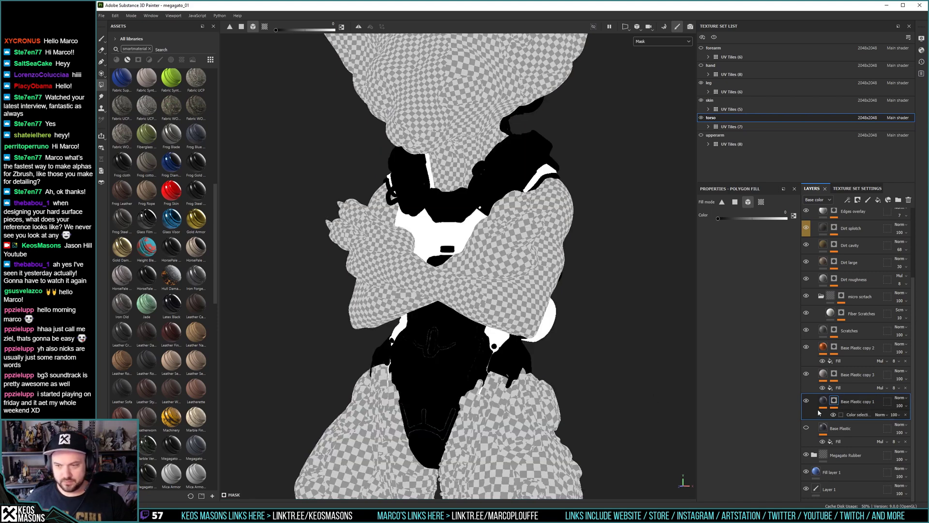
Check the masks of the Base Plastic copy 3 and Base Plastic copy 2 layers on the torso.
{"action": "left_click_drag", "start_coordinate": [844, 415], "coordinate": [836, 376], "text": "ctrl"}
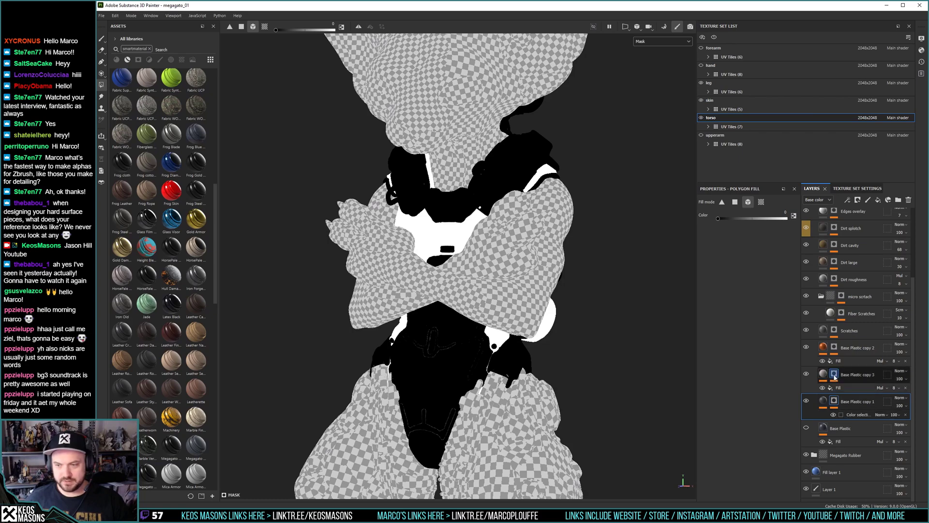
{"action": "left_click", "coordinate": [834, 374], "text": "alt"}
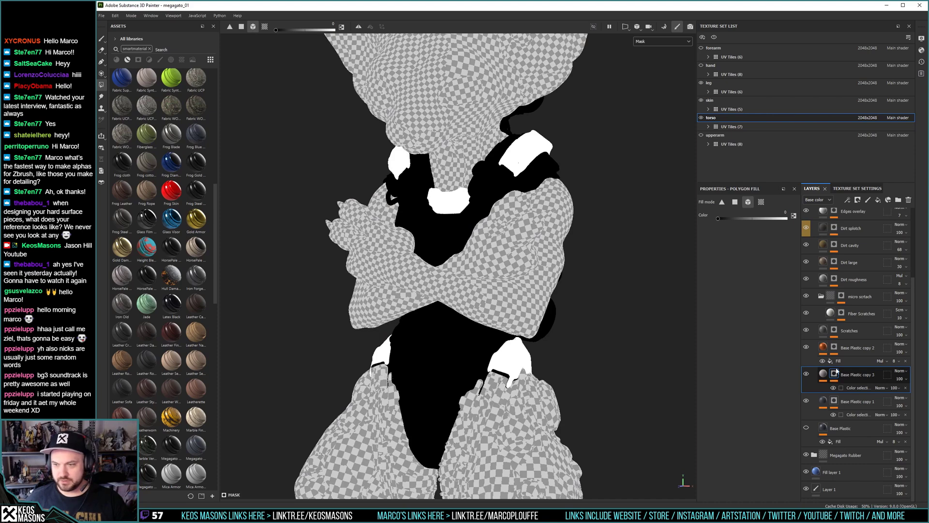
{"action": "left_click", "coordinate": [835, 346]}
{"action": "left_click", "coordinate": [836, 347], "text": "alt"}
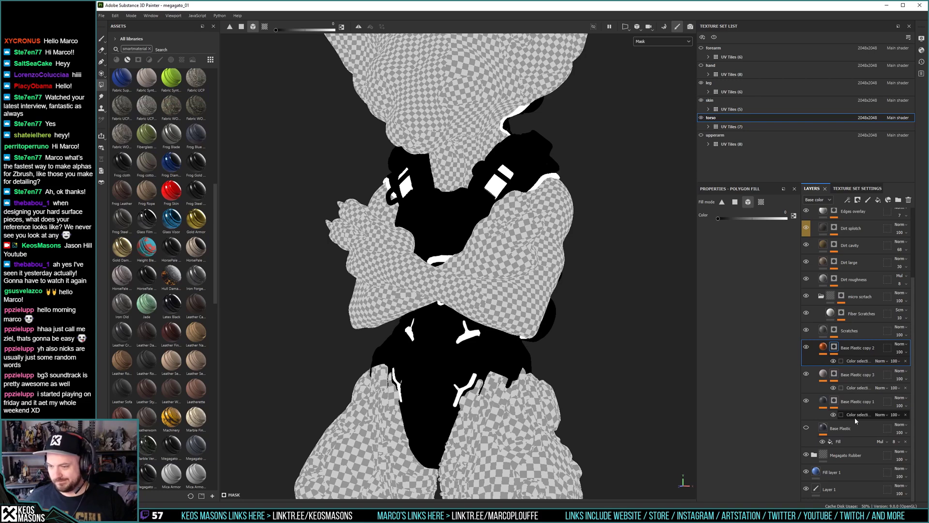
Add a mask with color selection to the Megagato painted armor folder.
{"action": "scroll", "coordinate": [855, 417], "scroll_direction": "up", "scroll_amount": 3}
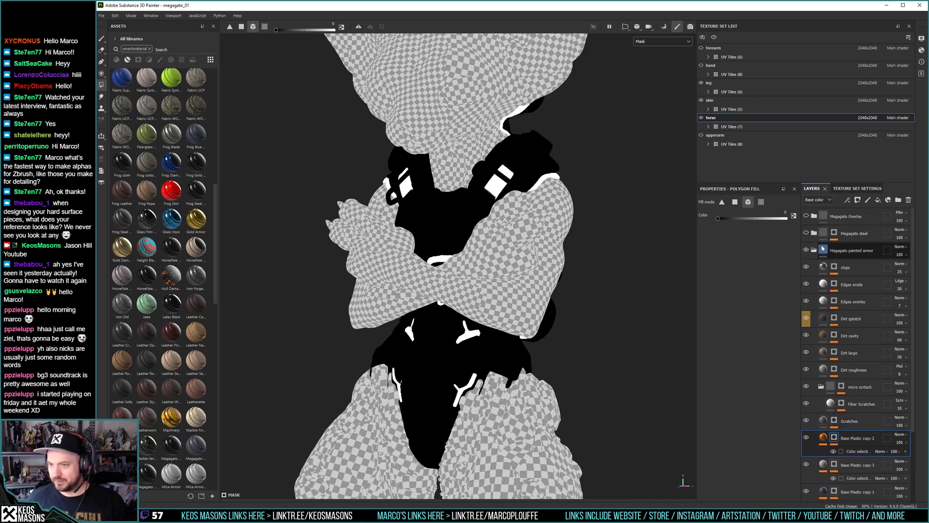
{"action": "left_click", "coordinate": [821, 248]}
{"action": "right_click", "coordinate": [822, 249]}
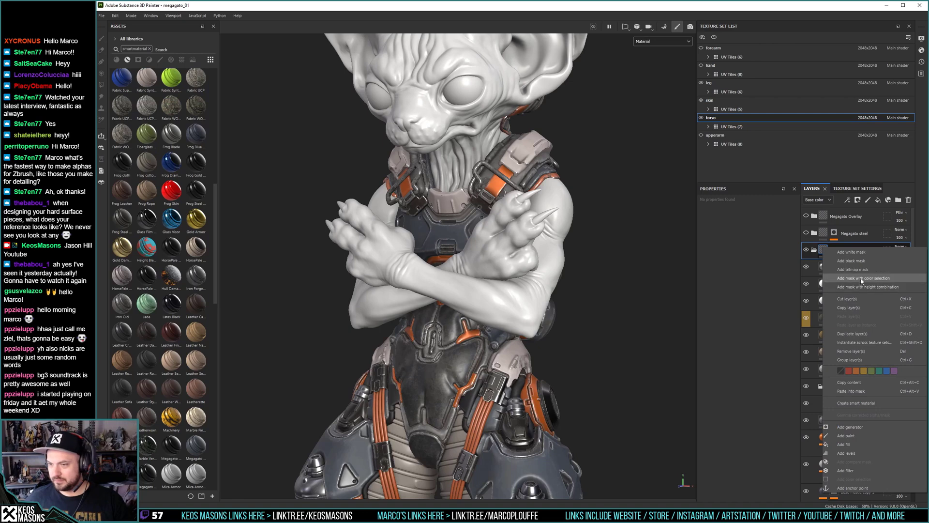
{"action": "key", "text": "Escape"}
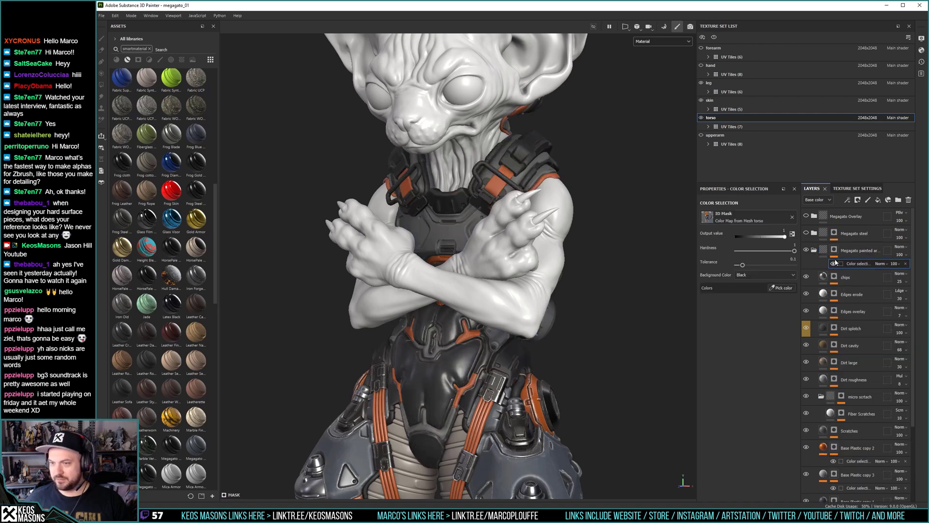
Pick the blue-gray, orange and off-white armor ID colors for the Megagato painted armor folder's color selection mask.
{"action": "left_click_drag", "start_coordinate": [472, 289], "coordinate": [605, 286], "text": "alt"}
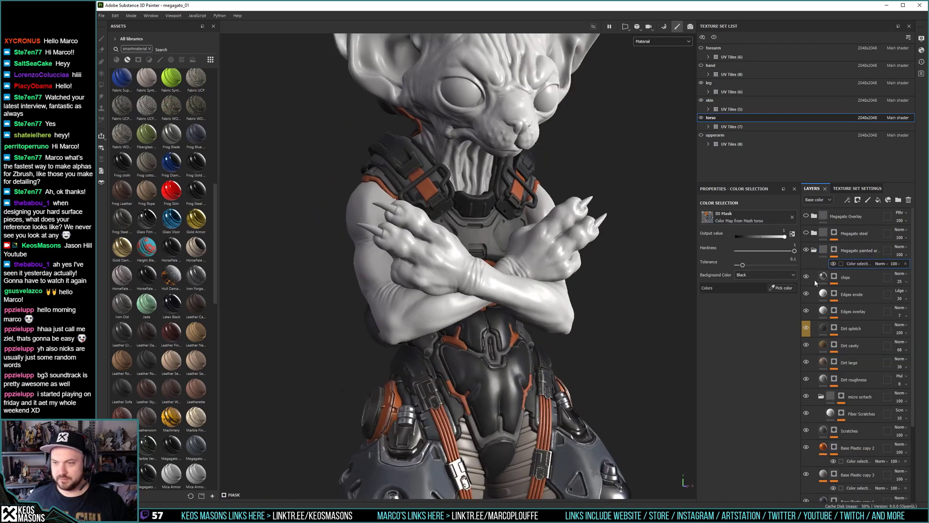
{"action": "left_click", "coordinate": [780, 289]}
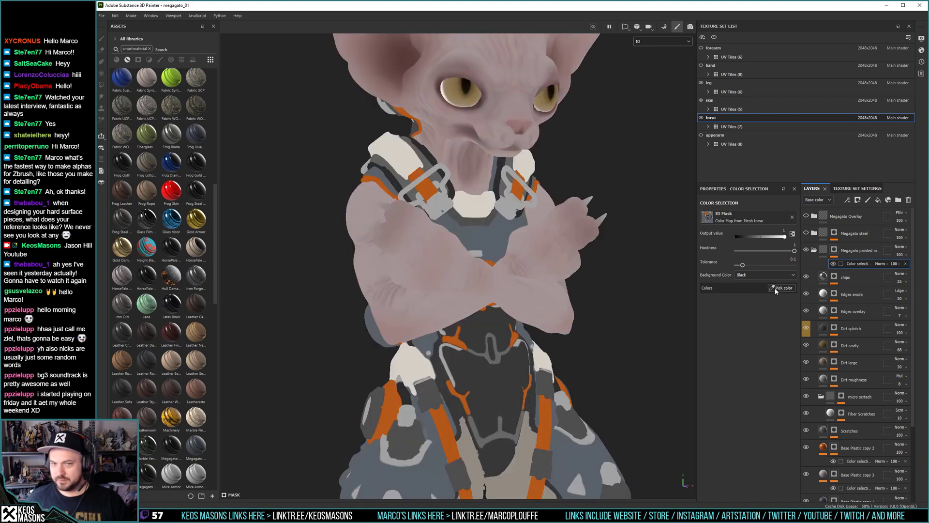
{"action": "left_click", "coordinate": [503, 228]}
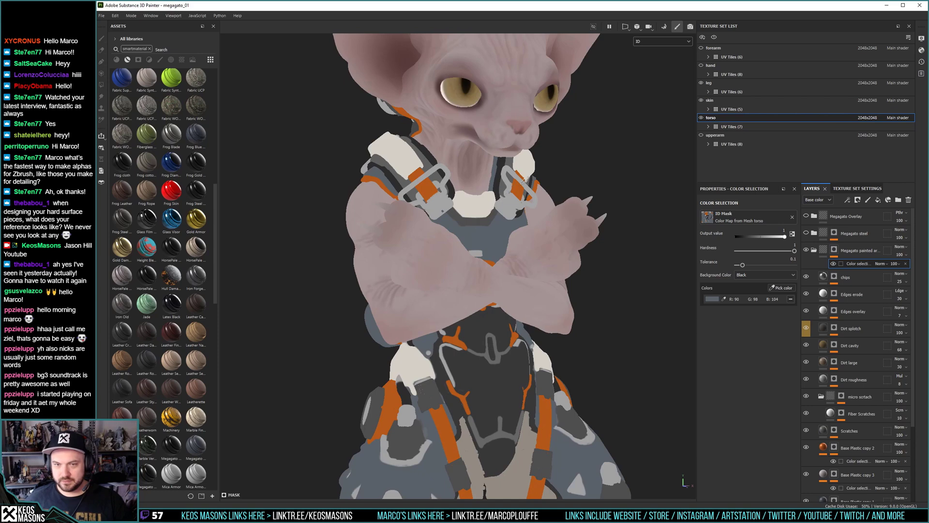
{"action": "left_click", "coordinate": [520, 191]}
{"action": "left_click_drag", "start_coordinate": [321, 211], "coordinate": [387, 209], "text": "alt"}
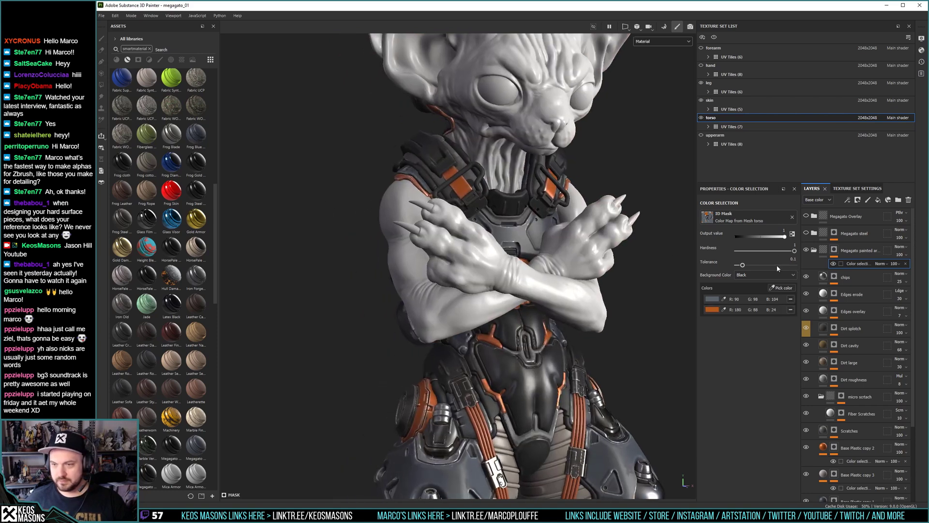
{"action": "left_click", "coordinate": [784, 289]}
{"action": "left_click", "coordinate": [507, 199]}
{"action": "middle_click_drag", "start_coordinate": [462, 233], "coordinate": [435, 218], "text": "alt"}
{"action": "left_click_drag", "start_coordinate": [436, 218], "coordinate": [424, 222], "text": "alt"}
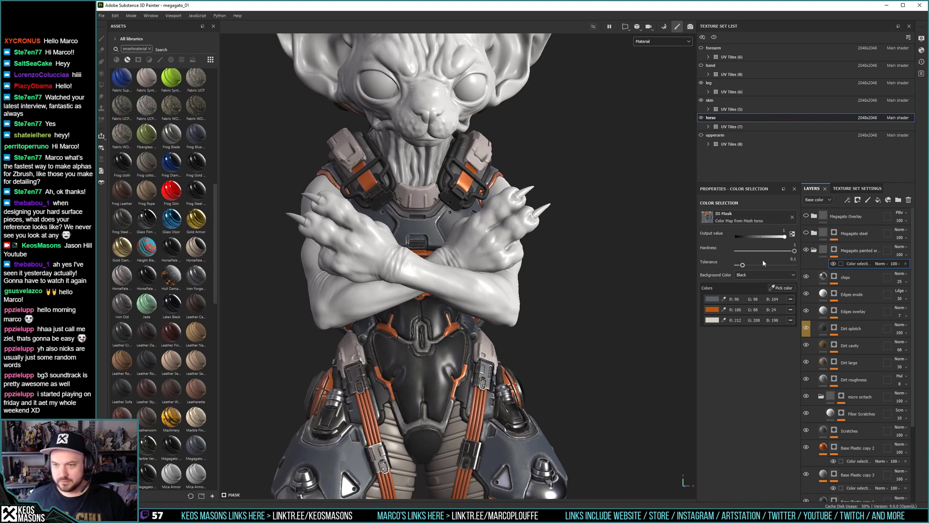
Set the folder's color selection to hardness 0.92 and tolerance 0.04 and check its mask on the torso.
{"action": "left_click_drag", "start_coordinate": [792, 252], "coordinate": [787, 253]}
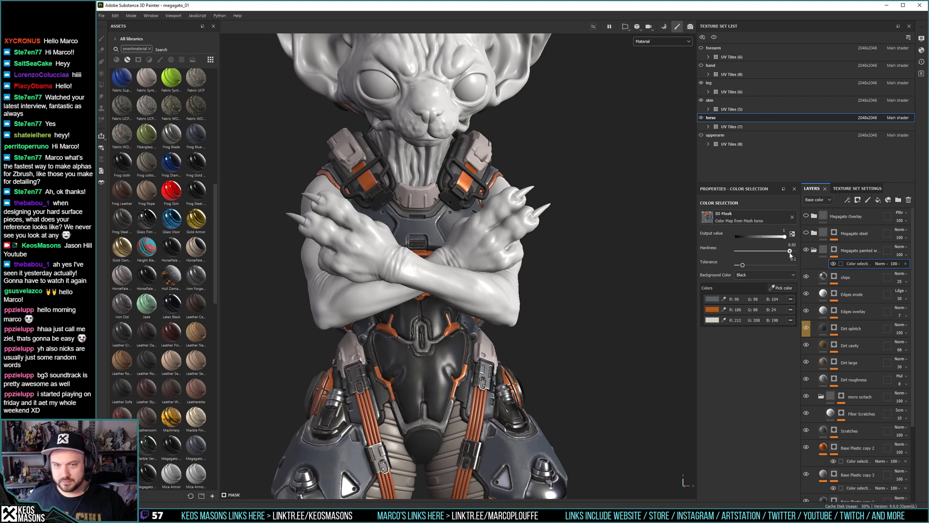
{"action": "left_click", "coordinate": [834, 249], "text": "alt"}
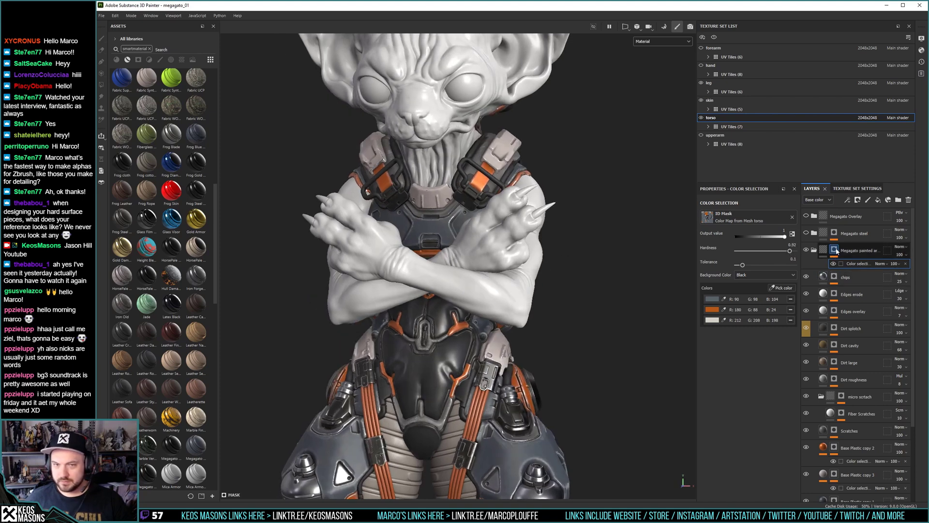
{"action": "left_click_drag", "start_coordinate": [743, 265], "coordinate": [740, 266]}
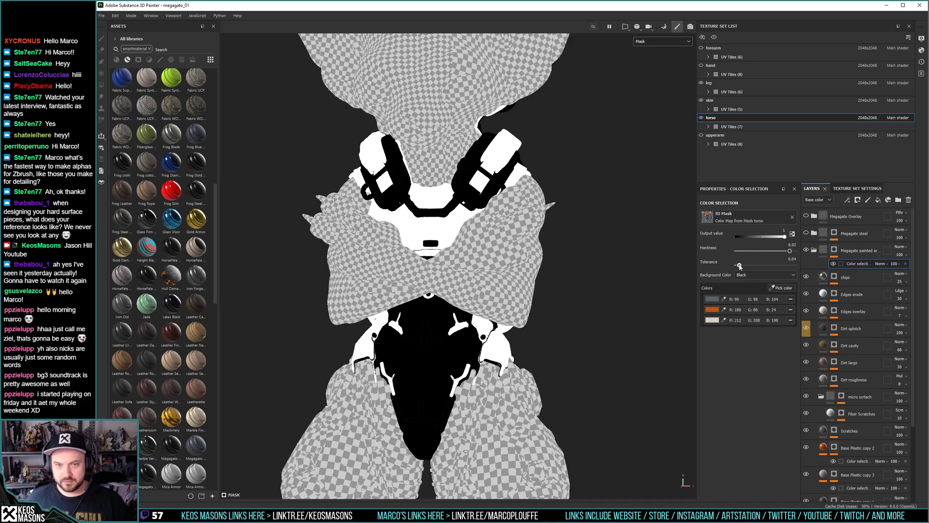
{"action": "left_click_drag", "start_coordinate": [377, 264], "coordinate": [479, 285], "text": "alt"}
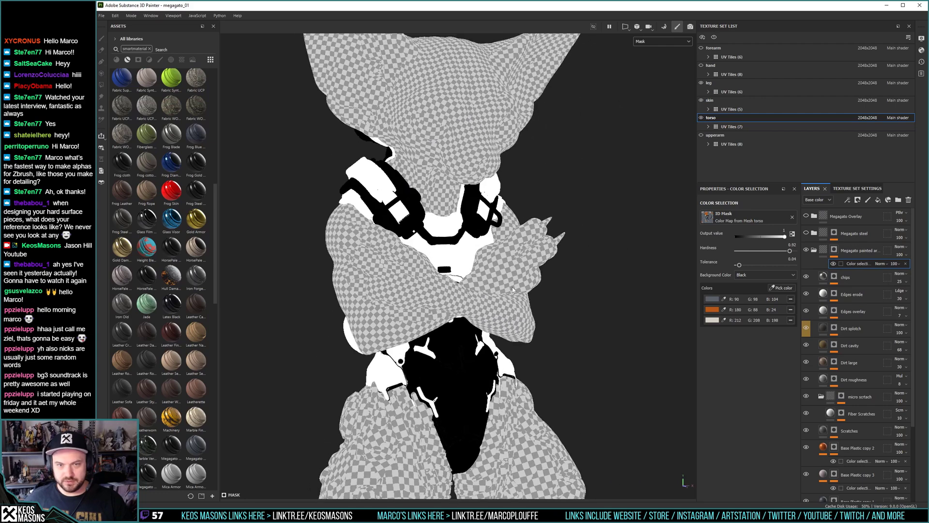
Return to the material view and examine the painted armor on the chest, shoulders, back and helmet.
{"action": "left_click", "coordinate": [823, 251]}
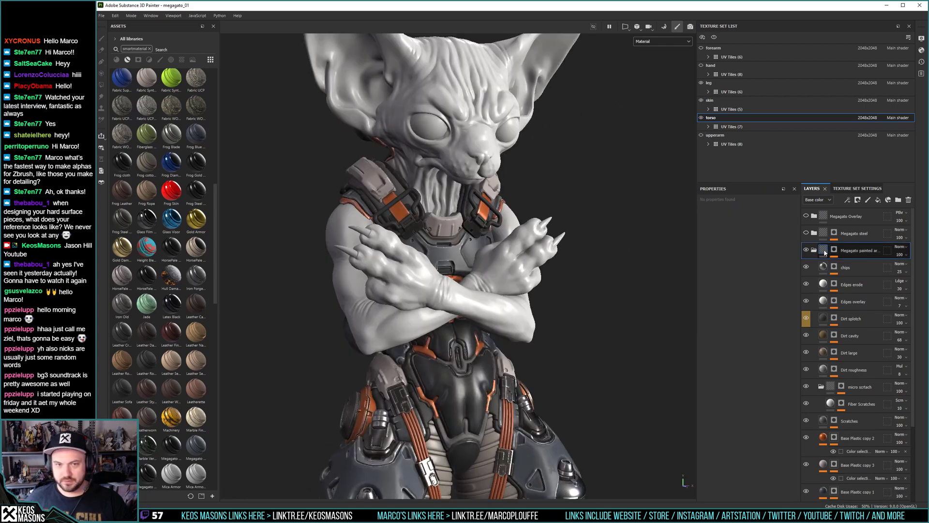
{"action": "left_click_drag", "start_coordinate": [488, 261], "coordinate": [398, 264], "text": "alt"}
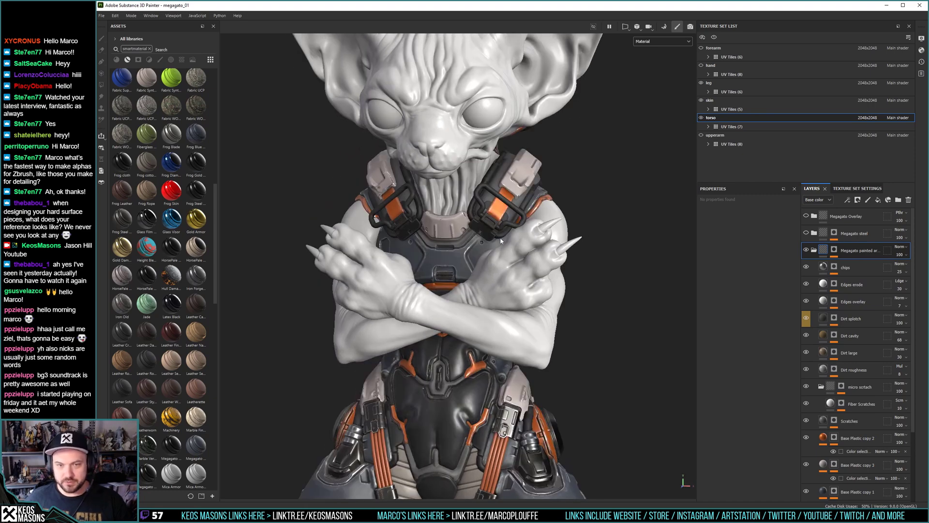
{"action": "scroll", "coordinate": [435, 352], "scroll_direction": "up", "scroll_amount": 5}
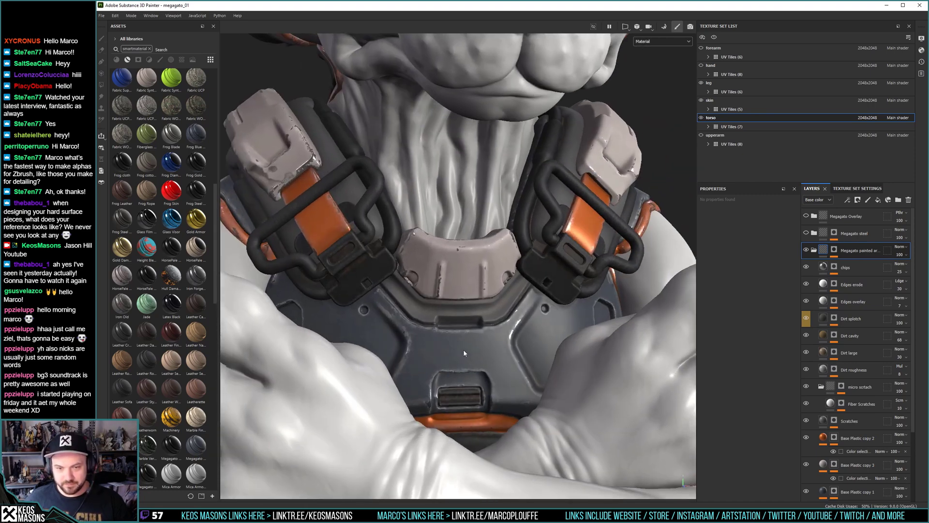
{"action": "scroll", "coordinate": [459, 347], "scroll_direction": "down", "scroll_amount": 5}
{"action": "left_click_drag", "start_coordinate": [459, 347], "coordinate": [409, 314], "text": "alt"}
{"action": "middle_click_drag", "start_coordinate": [409, 313], "coordinate": [452, 269], "text": "alt"}
{"action": "right_click_drag", "start_coordinate": [452, 269], "coordinate": [427, 269], "text": "alt"}
{"action": "left_click_drag", "start_coordinate": [314, 293], "coordinate": [562, 306], "text": "alt"}
{"action": "scroll", "coordinate": [873, 339], "scroll_direction": "down", "scroll_amount": 3}
Display the mask of Base Plastic copy 2 and add a paint effect above its color selection.
{"action": "left_click", "coordinate": [841, 352]}
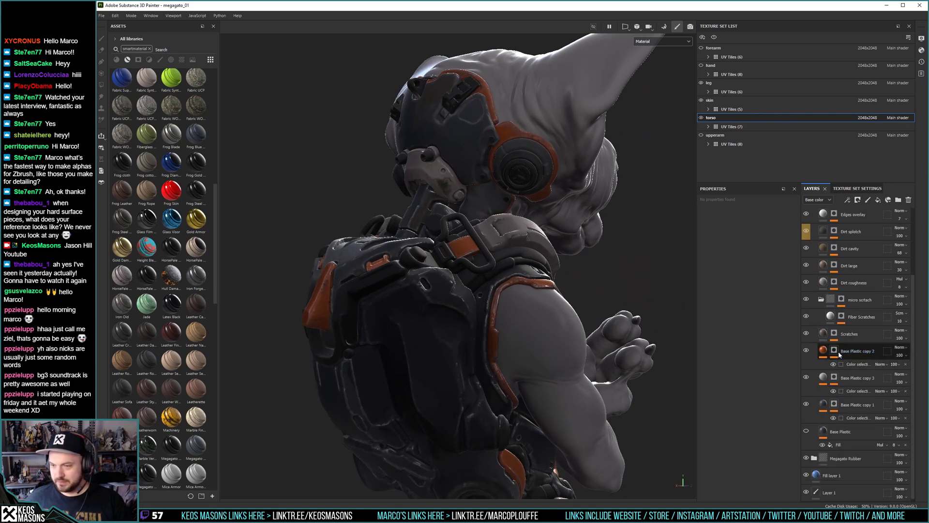
{"action": "left_click", "coordinate": [834, 350], "text": "alt"}
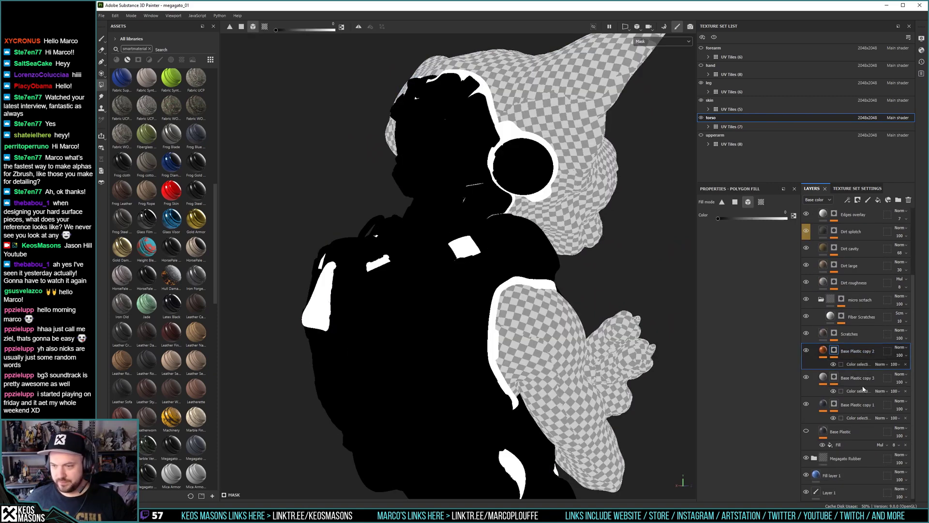
{"action": "right_click", "coordinate": [856, 365]}
{"action": "left_click", "coordinate": [855, 308]}
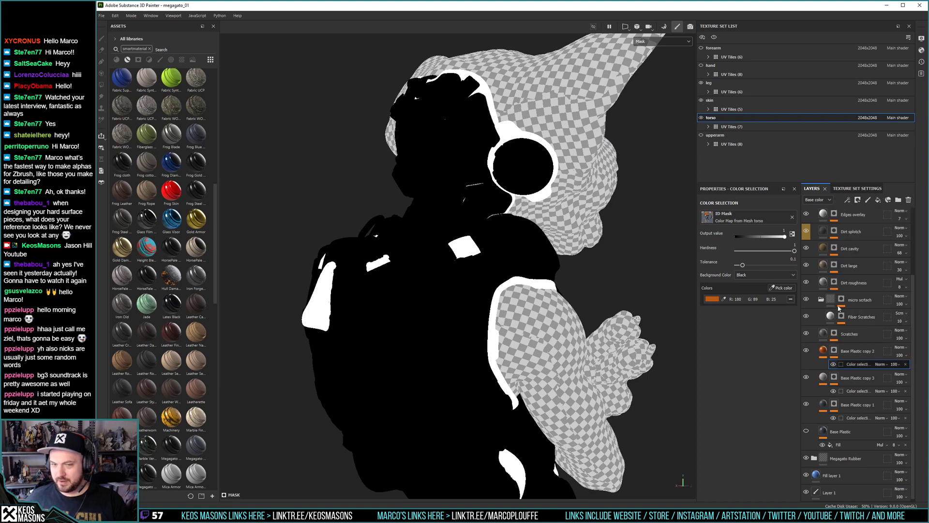
Turn on symmetry and polygon-fill the small white patches behind the neck with black in Base Plastic copy 2's mask.
{"action": "mouse_move", "coordinate": [392, 315]}
{"action": "left_mouse_down", "text": "alt"}
{"action": "mouse_move", "coordinate": [452, 310]}
{"action": "mouse_move", "coordinate": [522, 325]}
{"action": "mouse_move", "coordinate": [530, 302]}
{"action": "mouse_move", "coordinate": [515, 289]}
{"action": "mouse_move", "coordinate": [504, 297]}
{"action": "mouse_move", "coordinate": [446, 253]}
{"action": "mouse_move", "coordinate": [419, 245]}
{"action": "mouse_move", "coordinate": [466, 267]}
{"action": "mouse_move", "coordinate": [394, 253]}
{"action": "mouse_move", "coordinate": [385, 239]}
{"action": "left_mouse_up", "text": "alt"}
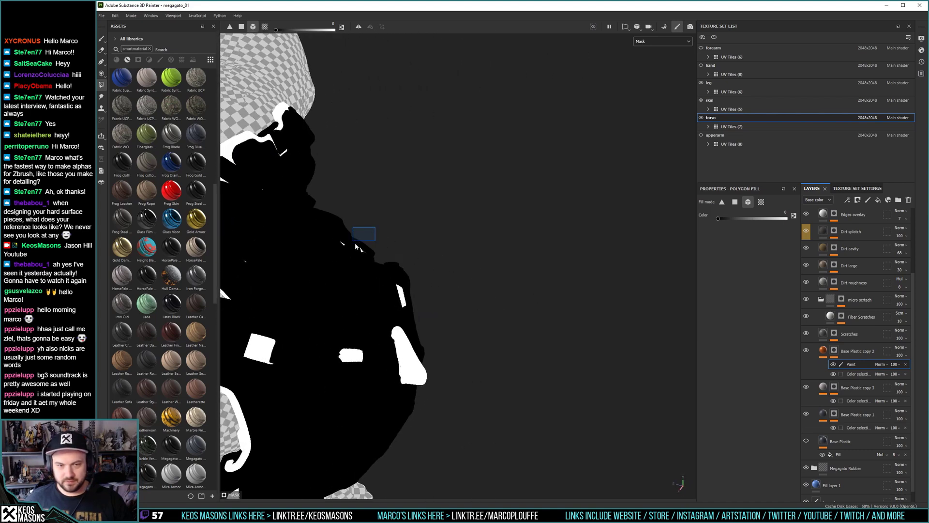
{"action": "left_click_drag", "start_coordinate": [460, 332], "coordinate": [400, 258], "text": "alt"}
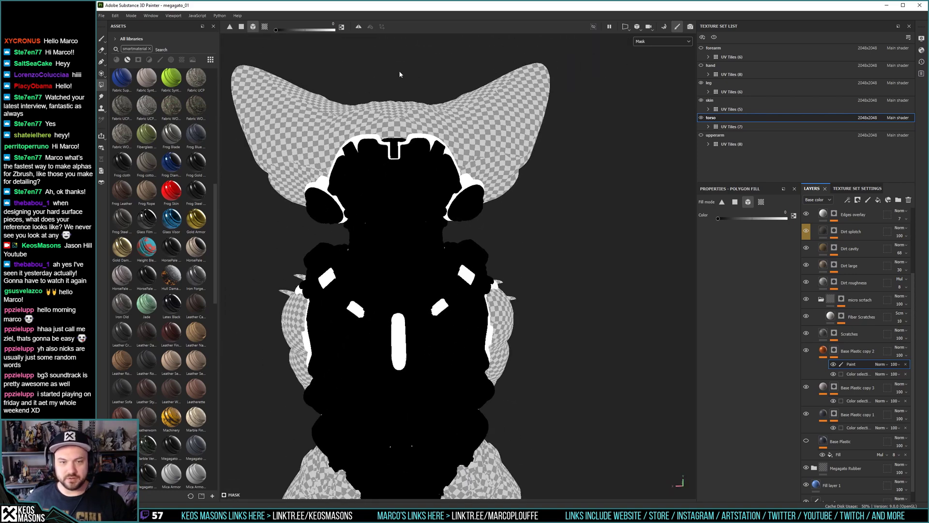
{"action": "left_click", "coordinate": [358, 26]}
{"action": "left_click_drag", "start_coordinate": [518, 302], "coordinate": [536, 327], "text": "alt"}
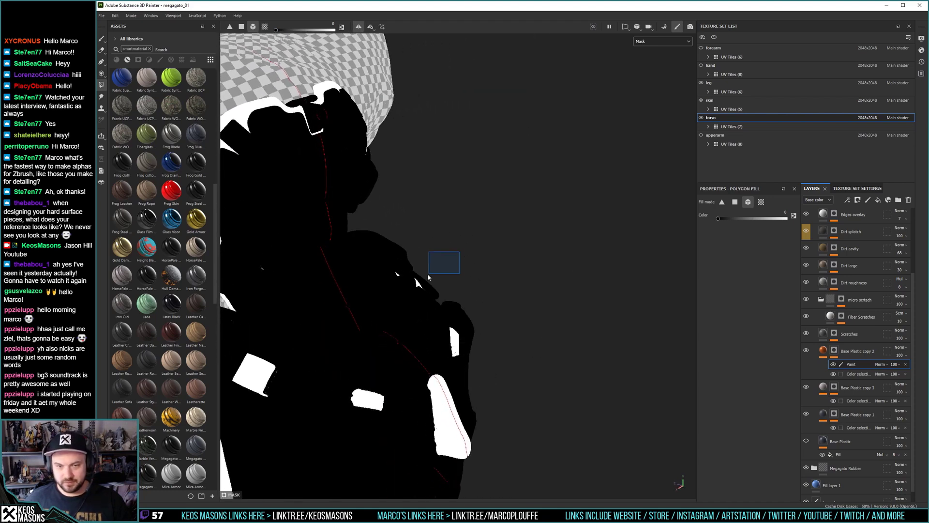
{"action": "left_click", "coordinate": [417, 283]}
Fill the white helmet trim and ear rings with black in Base Plastic copy 2's mask.
{"action": "left_click_drag", "start_coordinate": [529, 371], "coordinate": [431, 365], "text": "alt"}
{"action": "right_click_drag", "start_coordinate": [431, 365], "coordinate": [480, 364], "text": "alt"}
{"action": "left_click_drag", "start_coordinate": [480, 364], "coordinate": [429, 264], "text": "alt"}
{"action": "right_click_drag", "start_coordinate": [428, 264], "coordinate": [513, 245], "text": "alt"}
{"action": "left_click_drag", "start_coordinate": [512, 245], "coordinate": [425, 160], "text": "alt"}
{"action": "left_click_drag", "start_coordinate": [429, 199], "coordinate": [431, 202]}
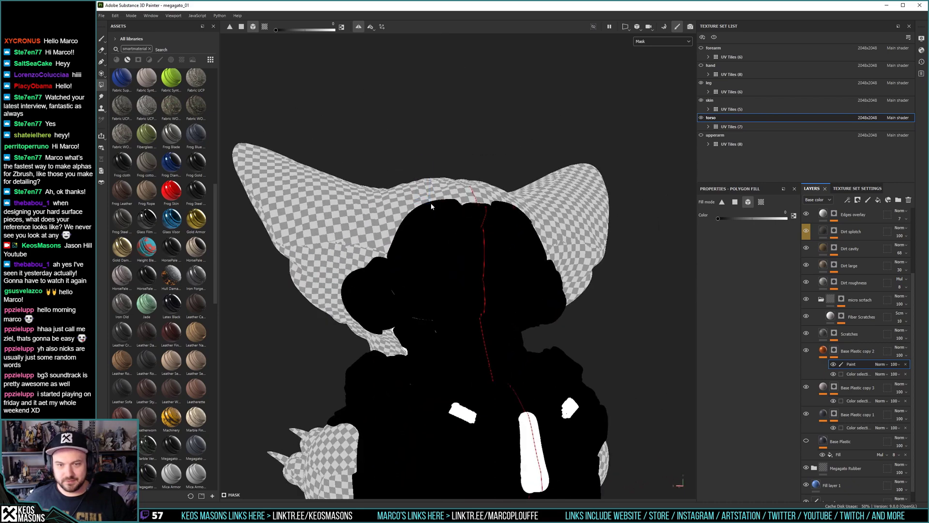
Inspect Base Plastic copy 2's painted mask along the back, lower back and hips.
{"action": "right_click_drag", "start_coordinate": [494, 281], "coordinate": [468, 272], "text": "alt"}
{"action": "middle_click_drag", "start_coordinate": [506, 465], "coordinate": [446, 296], "text": "alt"}
{"action": "left_click_drag", "start_coordinate": [446, 298], "coordinate": [476, 294], "text": "alt"}
{"action": "middle_click_drag", "start_coordinate": [476, 293], "coordinate": [571, 312], "text": "alt"}
{"action": "left_click_drag", "start_coordinate": [237, 317], "coordinate": [420, 315], "text": "alt"}
{"action": "left_click_drag", "start_coordinate": [519, 332], "coordinate": [481, 295], "text": "alt"}
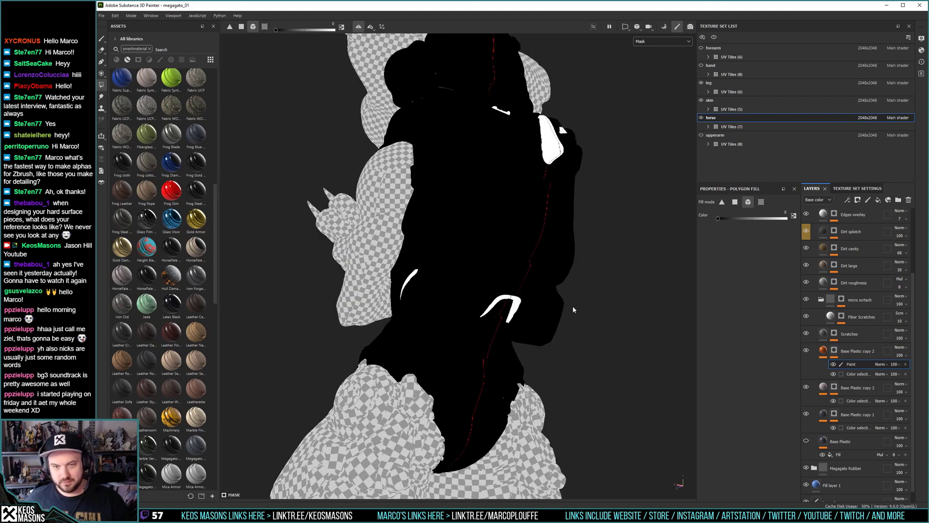
{"action": "mouse_move", "coordinate": [527, 314]}
{"action": "left_mouse_down", "text": "alt"}
{"action": "mouse_move", "coordinate": [629, 314]}
{"action": "mouse_move", "coordinate": [564, 318]}
{"action": "mouse_move", "coordinate": [521, 305]}
{"action": "left_mouse_up", "text": "alt"}
Switch back to the material view and examine the shoulder straps and chest armor up close.
{"action": "key", "text": "ctrl"}
{"action": "key", "text": "m"}
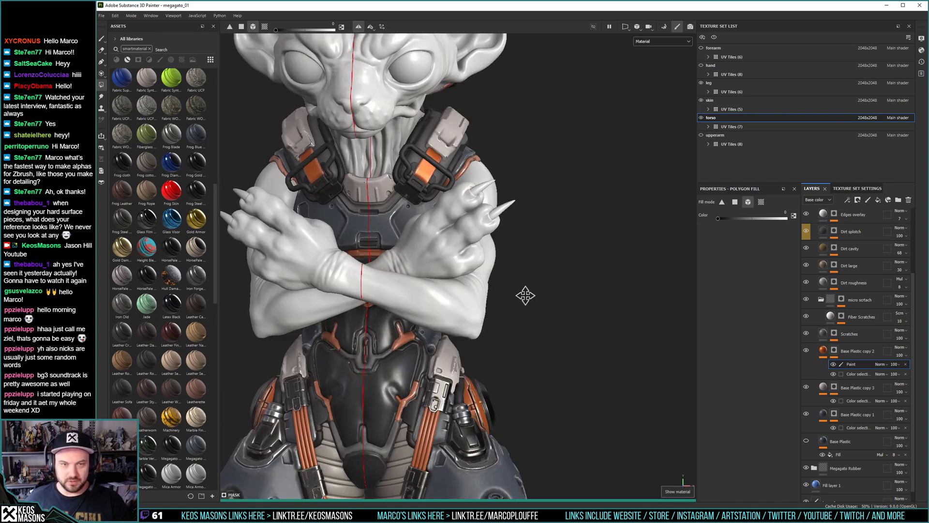
{"action": "key", "text": "f"}
{"action": "left_click_drag", "start_coordinate": [483, 300], "coordinate": [408, 259], "text": "alt"}
{"action": "scroll", "coordinate": [407, 260], "scroll_direction": "up", "scroll_amount": 5}
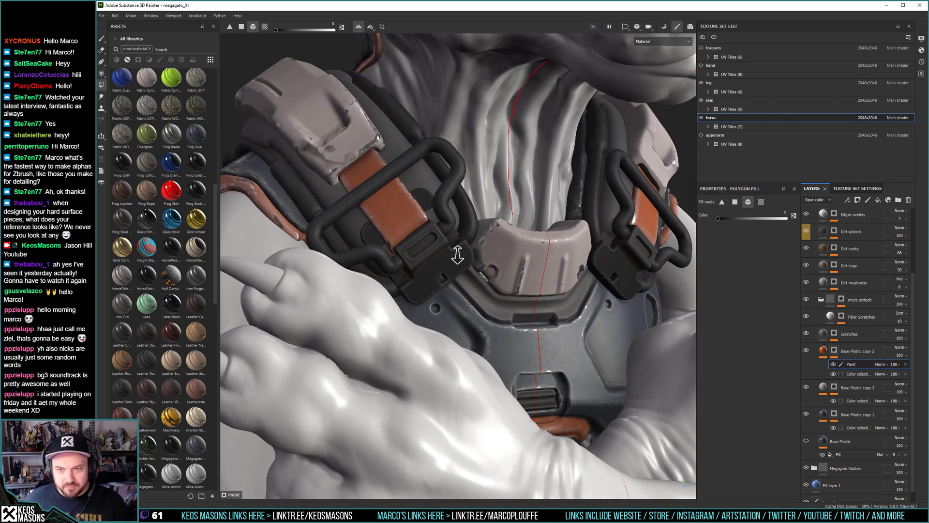
{"action": "scroll", "coordinate": [414, 213], "scroll_direction": "down", "scroll_amount": 6}
{"action": "left_click_drag", "start_coordinate": [419, 192], "coordinate": [425, 162], "text": "alt"}
Display the mask of the Megagato painted armor folder on the torso.
{"action": "scroll", "coordinate": [843, 282], "scroll_direction": "up", "scroll_amount": 3}
{"action": "scroll", "coordinate": [843, 280], "scroll_direction": "up", "scroll_amount": 3}
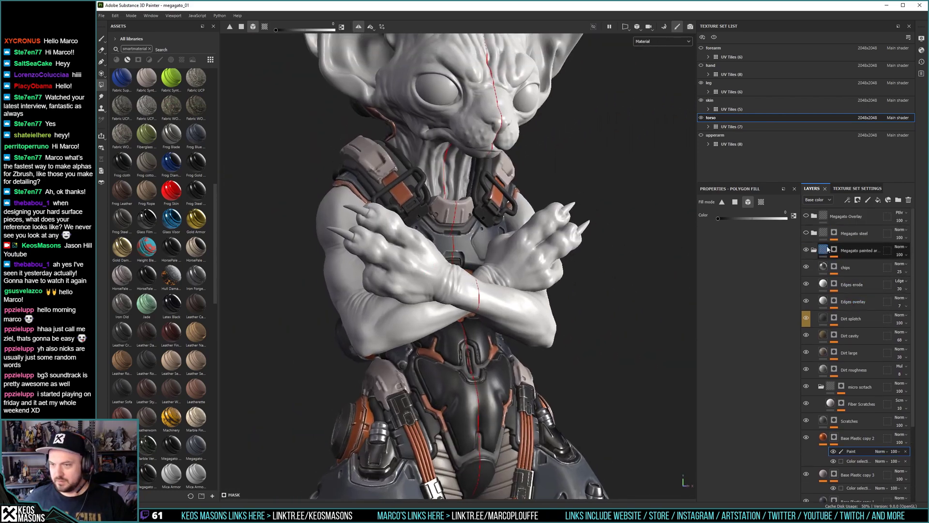
{"action": "left_click", "coordinate": [834, 250]}
{"action": "left_click", "coordinate": [835, 251], "text": "alt"}
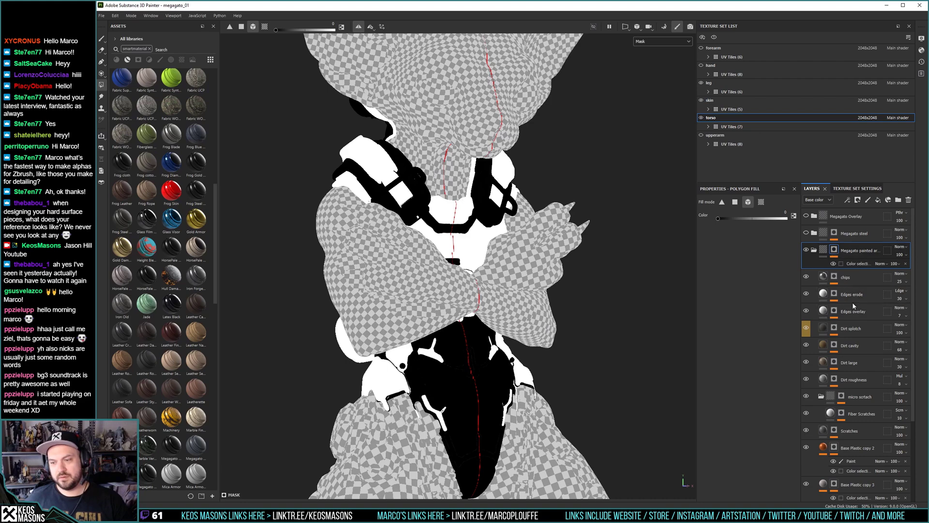
Remove the Paint effect from Base Plastic copy 2's mask.
{"action": "right_click", "coordinate": [854, 460]}
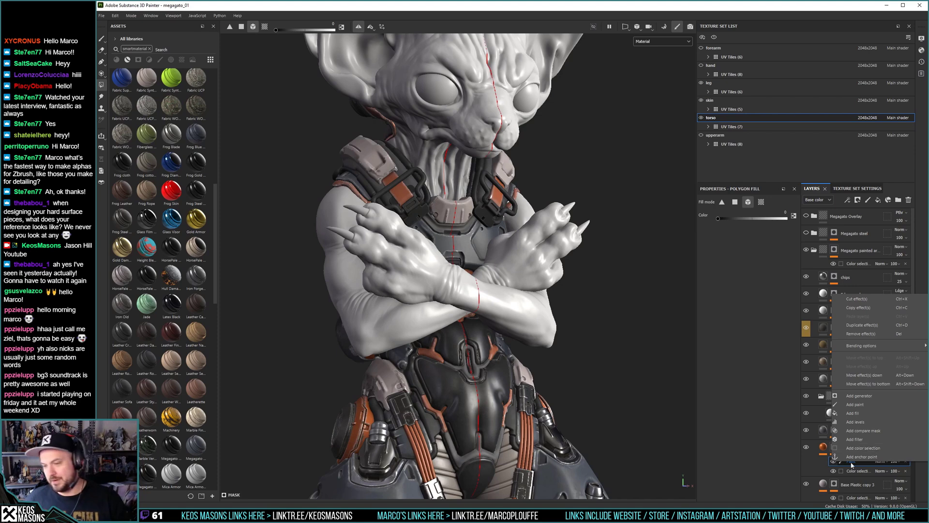
{"action": "left_click", "coordinate": [854, 464]}
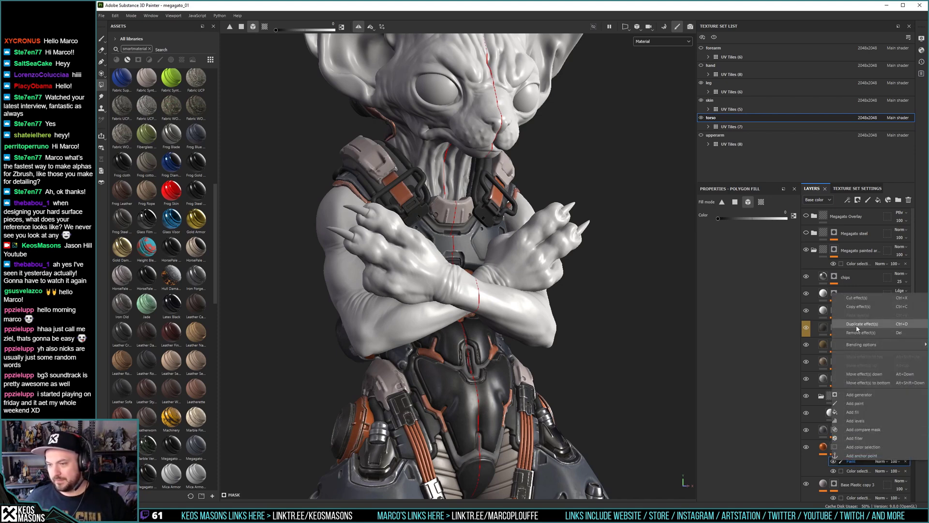
{"action": "key", "text": "Delete"}
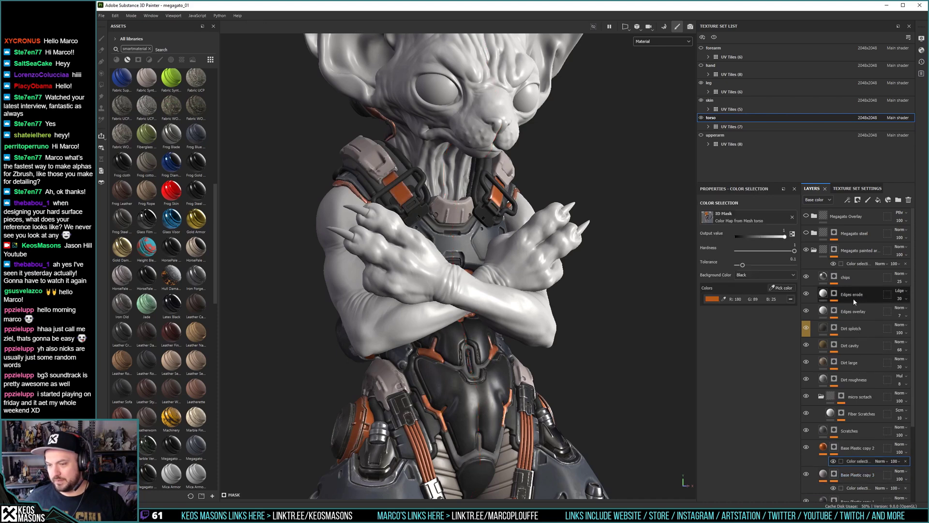
Add a paint effect above the color selection in the Megagato painted armor folder's mask.
{"action": "right_click", "coordinate": [854, 263]}
{"action": "left_click", "coordinate": [854, 373]}
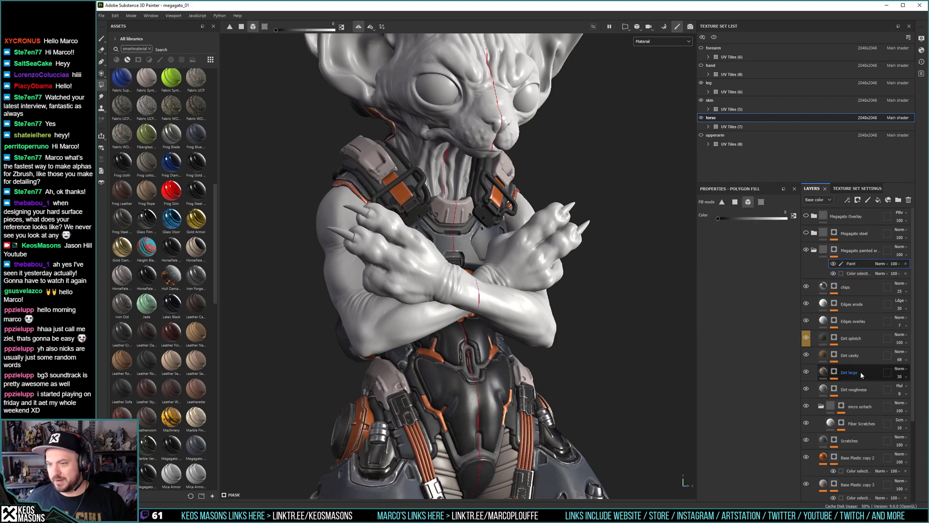
{"action": "scroll", "coordinate": [545, 242], "scroll_direction": "up", "scroll_amount": 3}
{"action": "scroll", "coordinate": [545, 242], "scroll_direction": "up", "scroll_amount": 3}
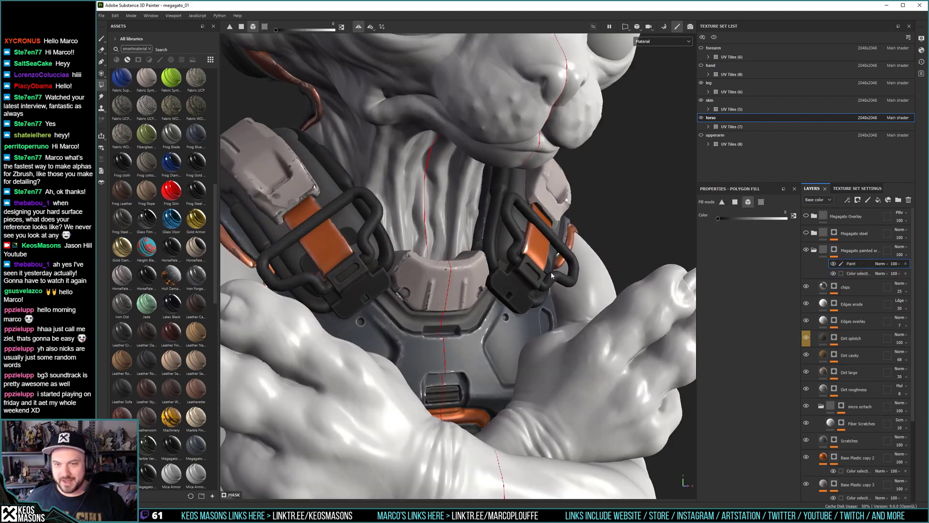
Display the Megagato painted armor folder's mask and fill the shoulder strap buckle and the helmet's side housings black.
{"action": "left_click", "coordinate": [833, 250], "text": "alt"}
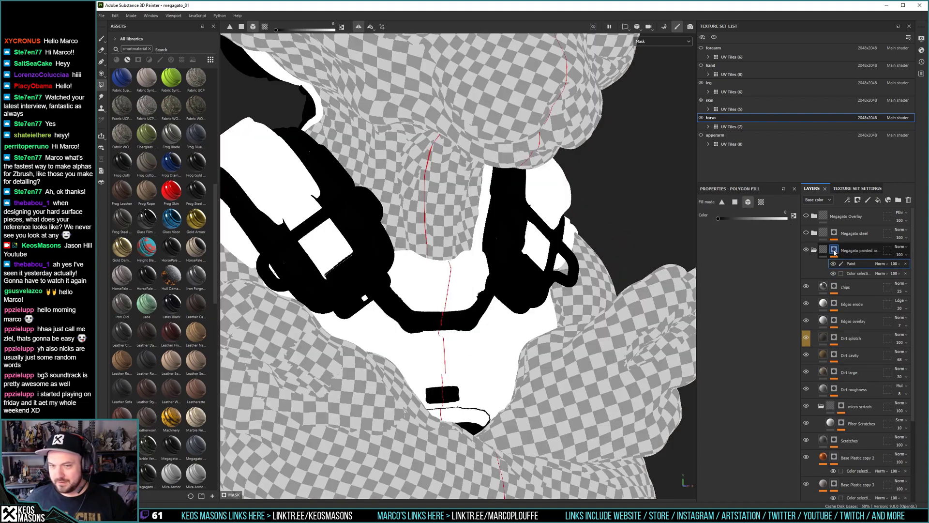
{"action": "scroll", "coordinate": [567, 280], "scroll_direction": "up", "scroll_amount": 3}
{"action": "left_click_drag", "start_coordinate": [567, 280], "coordinate": [537, 254], "text": "alt"}
{"action": "left_click", "coordinate": [546, 256]}
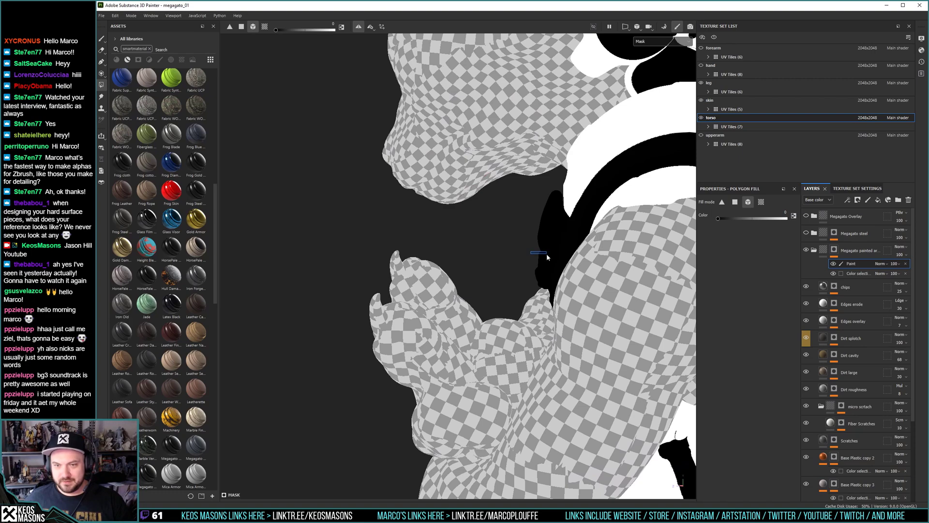
{"action": "left_click", "coordinate": [542, 254]}
{"action": "left_click", "coordinate": [547, 254]}
{"action": "left_click_drag", "start_coordinate": [498, 243], "coordinate": [574, 248], "text": "alt"}
{"action": "left_click_drag", "start_coordinate": [616, 328], "coordinate": [446, 154], "text": "alt"}
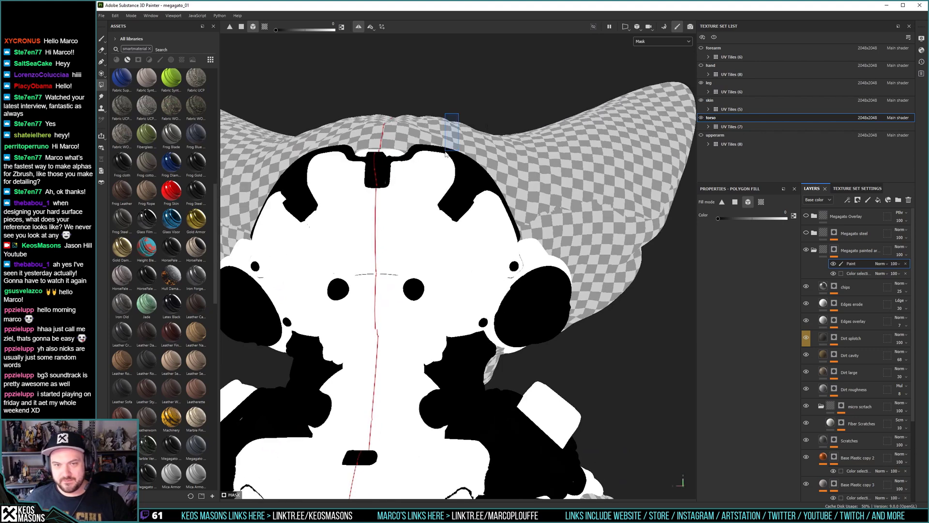
{"action": "left_click_drag", "start_coordinate": [555, 249], "coordinate": [545, 253]}
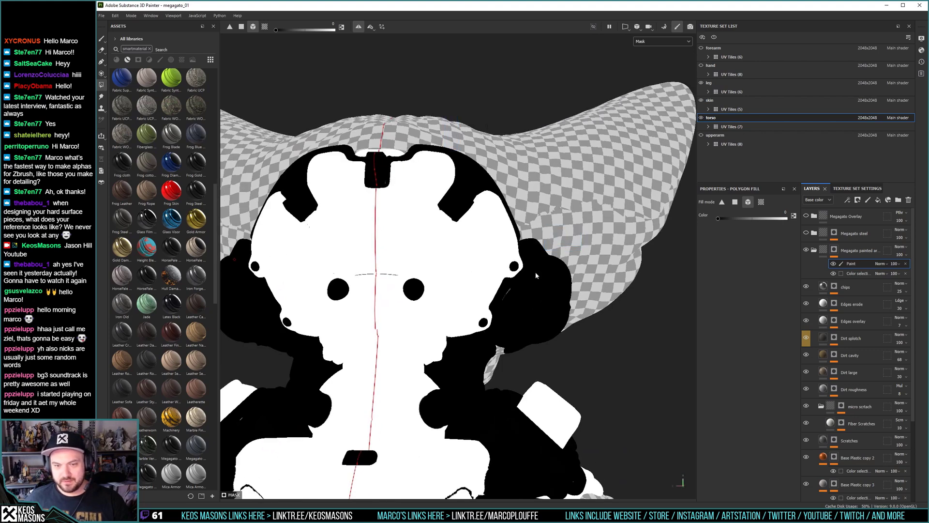
Fill the leftover pieces around the backpack and shoulder strap black in the painted armor mask.
{"action": "middle_click_drag", "start_coordinate": [505, 392], "coordinate": [541, 309], "text": "alt"}
{"action": "left_click_drag", "start_coordinate": [542, 309], "coordinate": [450, 271], "text": "alt"}
{"action": "right_click_drag", "start_coordinate": [450, 271], "coordinate": [566, 434], "text": "alt"}
{"action": "middle_click_drag", "start_coordinate": [566, 433], "coordinate": [545, 235], "text": "alt"}
{"action": "left_click_drag", "start_coordinate": [544, 234], "coordinate": [515, 314], "text": "alt"}
{"action": "right_click_drag", "start_coordinate": [516, 314], "coordinate": [500, 266], "text": "alt"}
{"action": "middle_click_drag", "start_coordinate": [500, 265], "coordinate": [539, 193], "text": "alt"}
{"action": "right_click_drag", "start_coordinate": [539, 193], "coordinate": [414, 241], "text": "alt"}
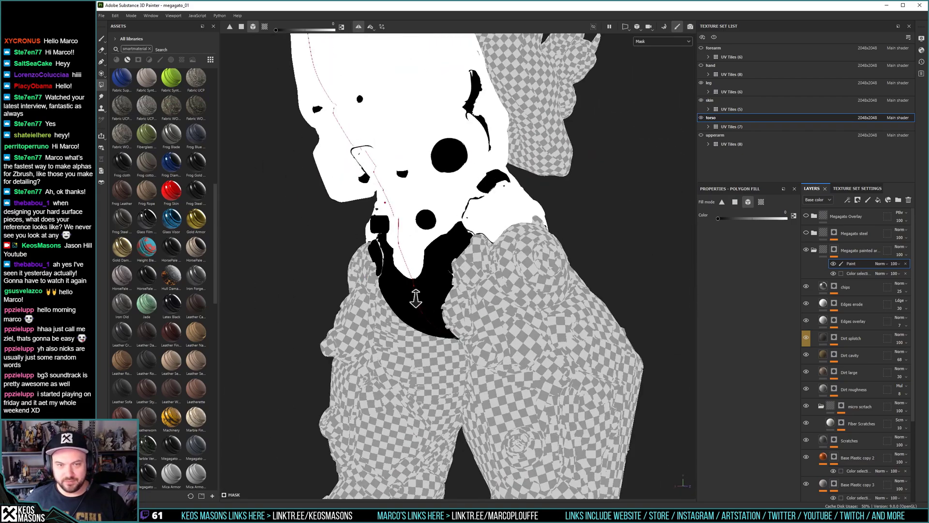
{"action": "middle_click_drag", "start_coordinate": [414, 240], "coordinate": [514, 390], "text": "alt"}
{"action": "left_click_drag", "start_coordinate": [514, 390], "coordinate": [567, 395], "text": "alt"}
{"action": "left_click_drag", "start_coordinate": [563, 390], "coordinate": [411, 193]}
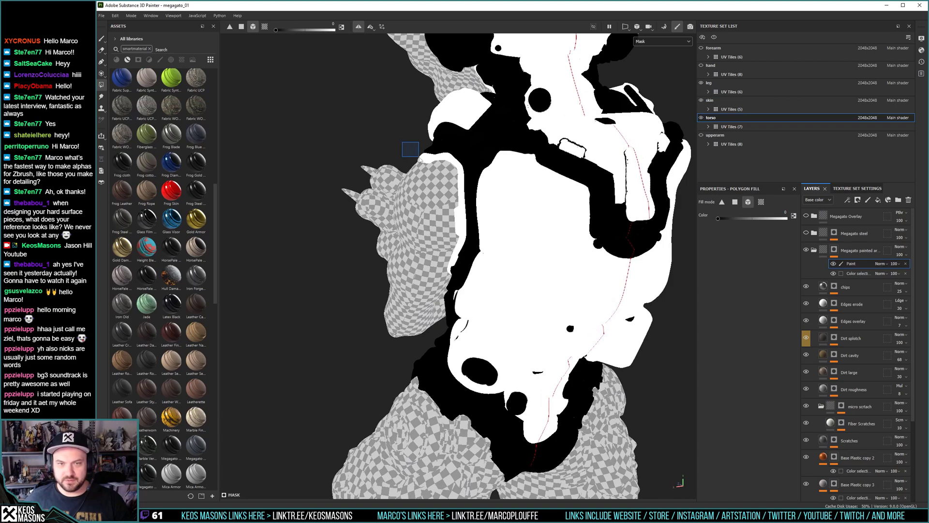
{"action": "left_click_drag", "start_coordinate": [409, 148], "coordinate": [427, 235], "text": "alt"}
Switch to the material view and examine the back plate, shoulder straps, chest and abdomen armor.
{"action": "key", "text": "m"}
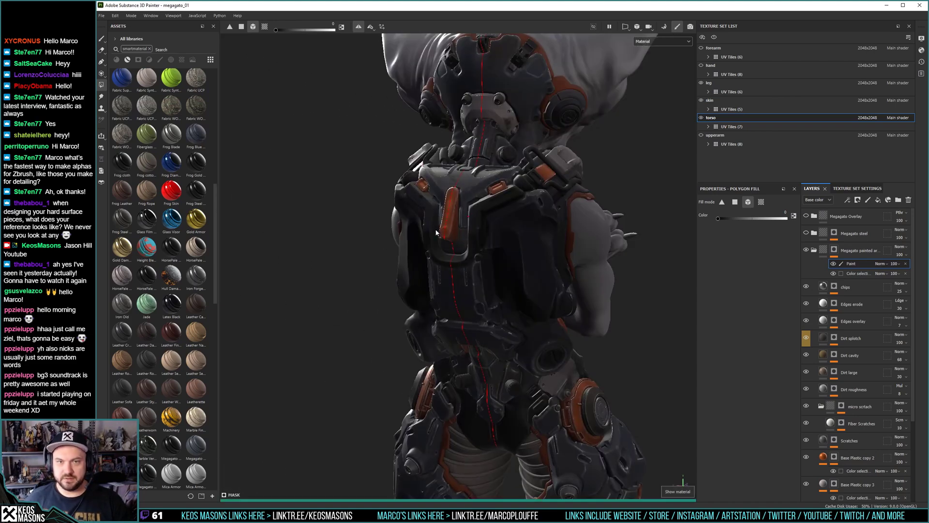
{"action": "mouse_move", "coordinate": [561, 279]}
{"action": "left_mouse_down", "text": "alt"}
{"action": "mouse_move", "coordinate": [532, 276]}
{"action": "mouse_move", "coordinate": [571, 273]}
{"action": "mouse_move", "coordinate": [554, 272]}
{"action": "left_mouse_up", "text": "alt"}
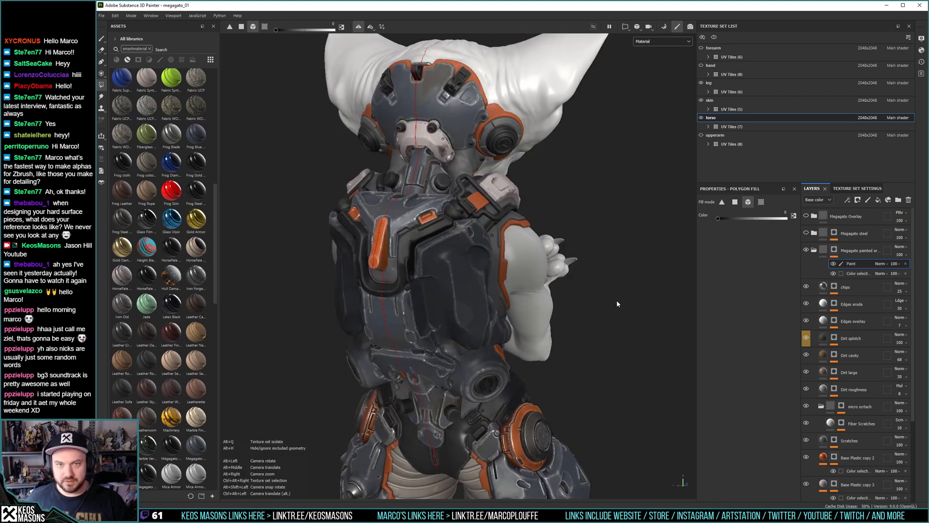
{"action": "left_click_drag", "start_coordinate": [611, 323], "coordinate": [480, 259], "text": "alt"}
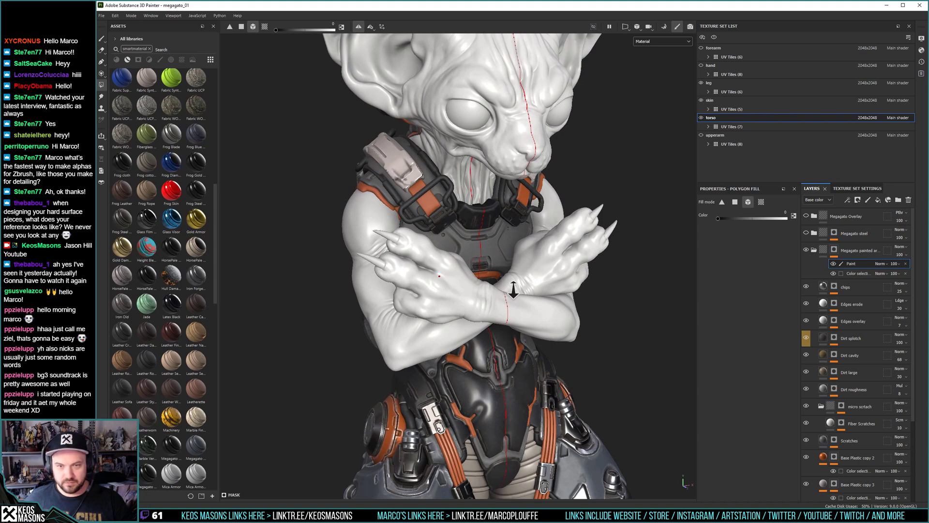
{"action": "right_click_drag", "start_coordinate": [514, 283], "coordinate": [515, 300], "text": "alt"}
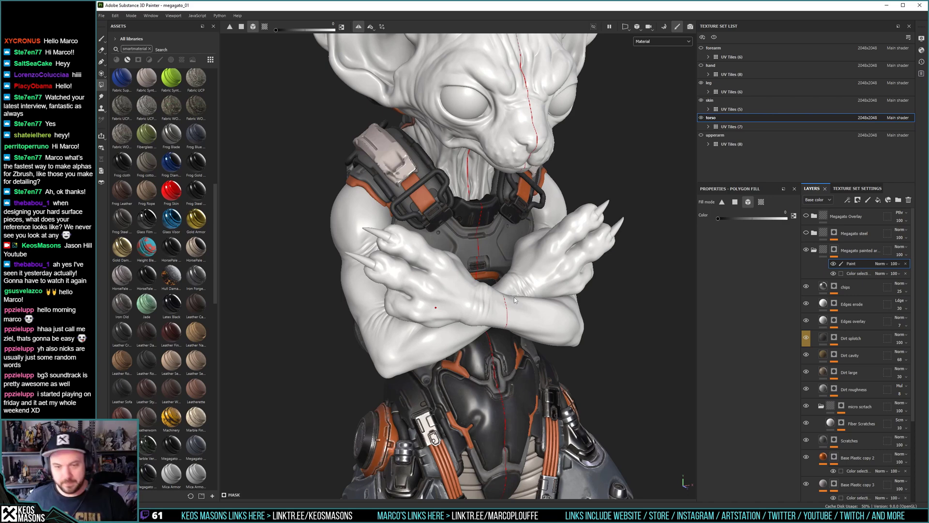
{"action": "left_click", "coordinate": [493, 274]}
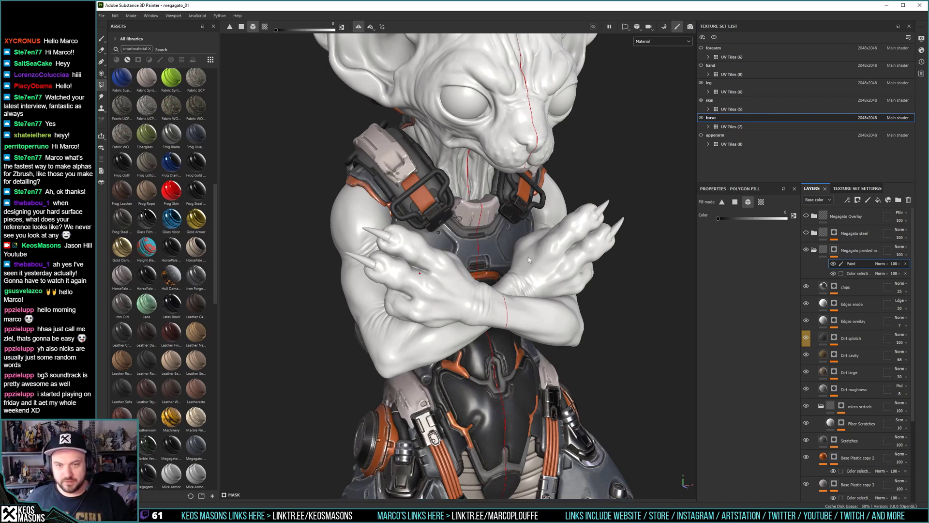
{"action": "right_click_drag", "start_coordinate": [506, 245], "coordinate": [508, 260], "text": "alt"}
{"action": "left_click_drag", "start_coordinate": [378, 183], "coordinate": [323, 181], "text": "alt"}
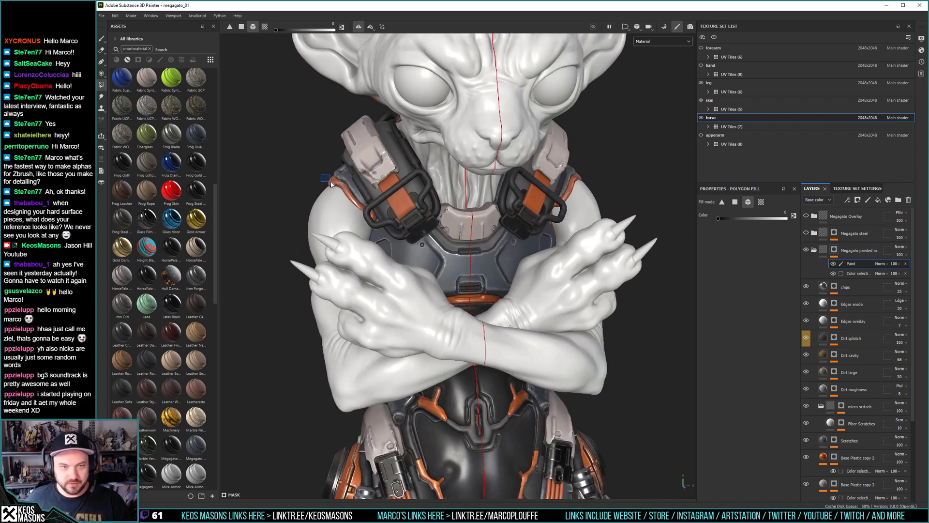
{"action": "left_click", "coordinate": [331, 185]}
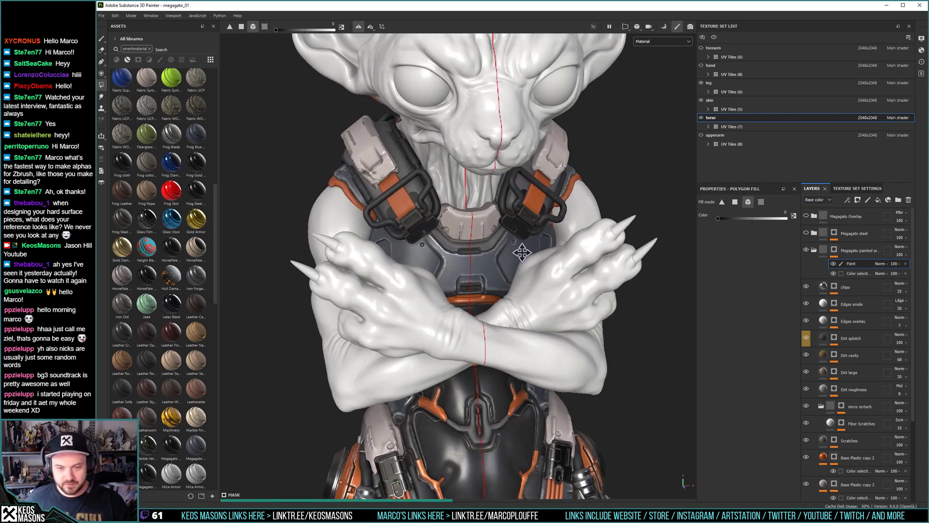
{"action": "middle_click_drag", "start_coordinate": [478, 487], "coordinate": [477, 364], "text": "alt"}
{"action": "right_click_drag", "start_coordinate": [477, 363], "coordinate": [478, 335], "text": "alt"}
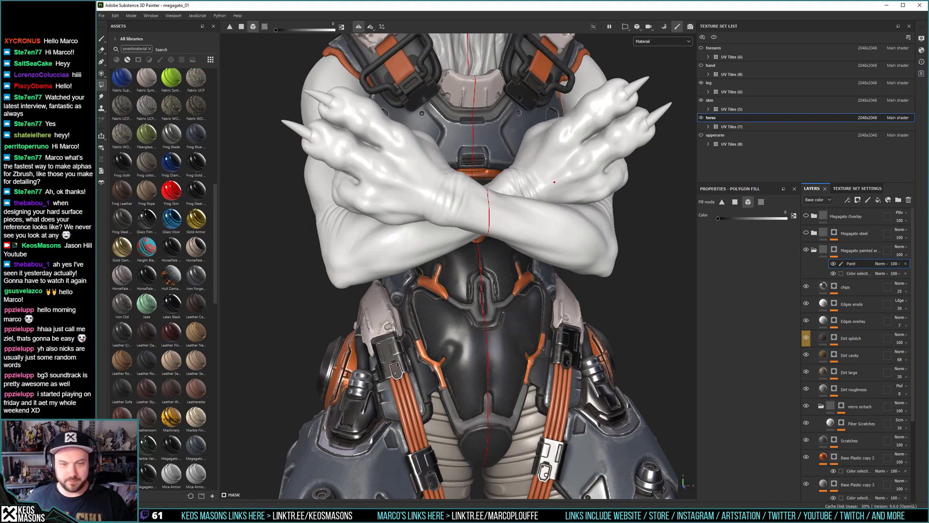
Set up the Basic Hard brush at size 2.44 for painting the armor folder's mask.
{"action": "key", "text": "1"}
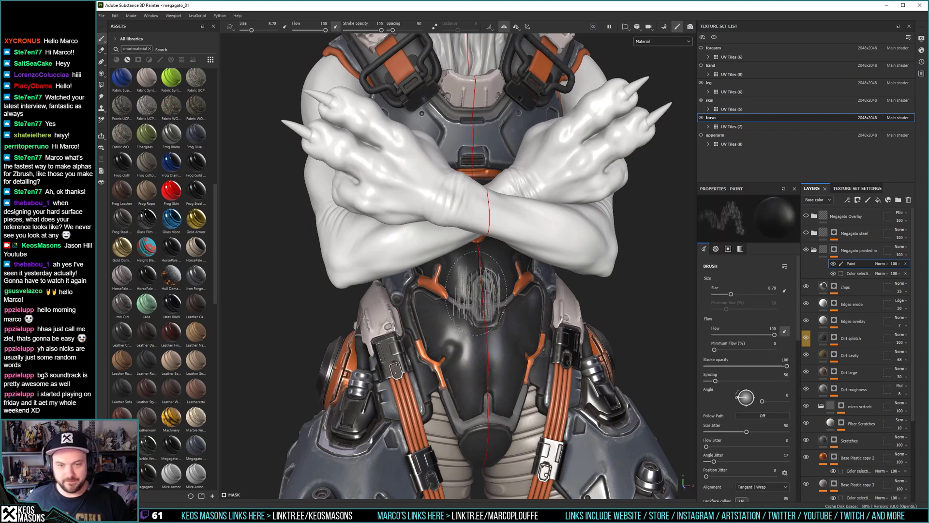
{"action": "left_click", "coordinate": [160, 60]}
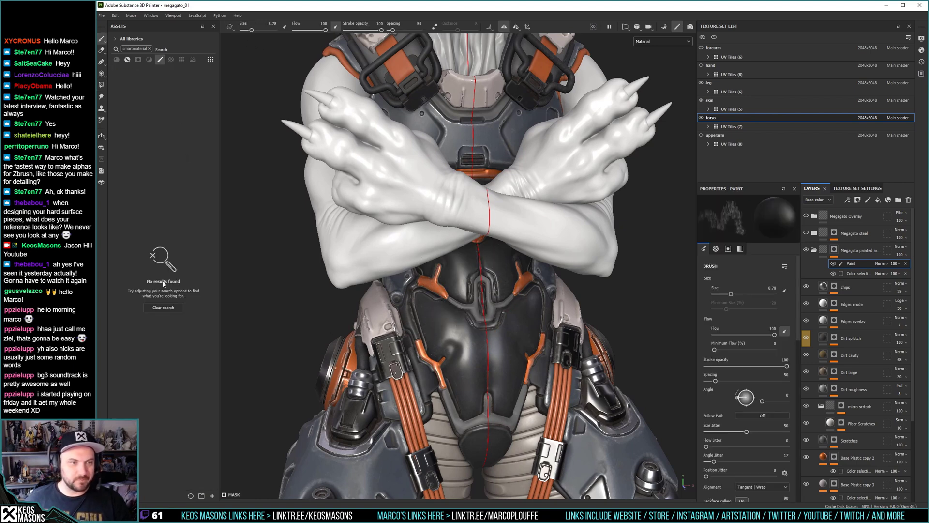
{"action": "left_click", "coordinate": [150, 49]}
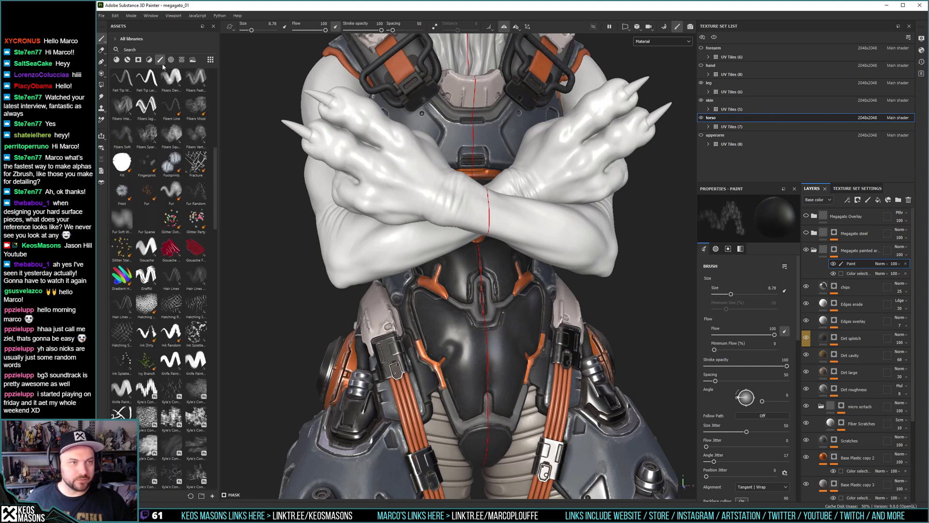
{"action": "scroll", "coordinate": [155, 249], "scroll_direction": "up", "scroll_amount": 8}
{"action": "left_click", "coordinate": [172, 140]}
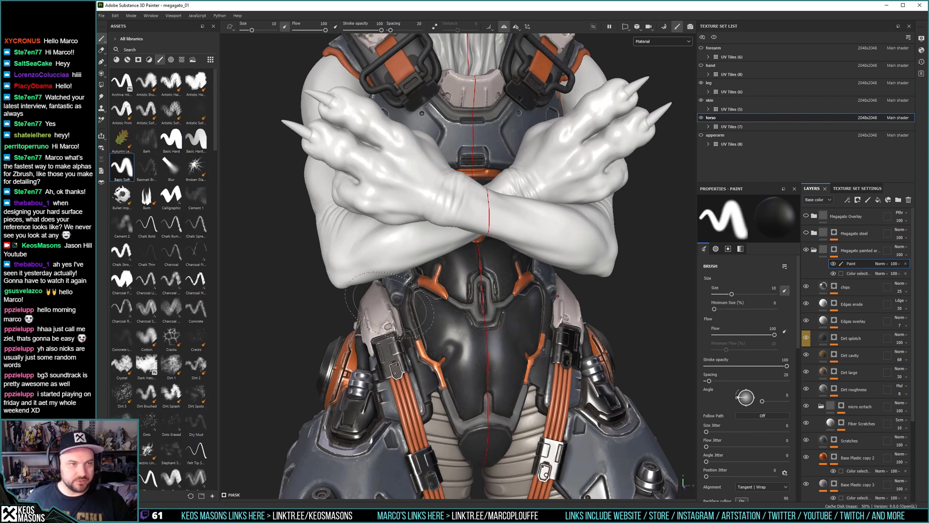
{"action": "left_click", "coordinate": [172, 140]}
{"action": "mouse_move", "coordinate": [440, 311]}
{"action": "left_mouse_down", "text": "alt"}
{"action": "mouse_move", "coordinate": [460, 329]}
{"action": "mouse_move", "coordinate": [509, 332]}
{"action": "left_mouse_up", "text": "alt"}
{"action": "right_click_drag", "start_coordinate": [453, 308], "coordinate": [415, 308], "text": "ctrl"}
{"action": "left_click_drag", "start_coordinate": [431, 296], "coordinate": [418, 292]}
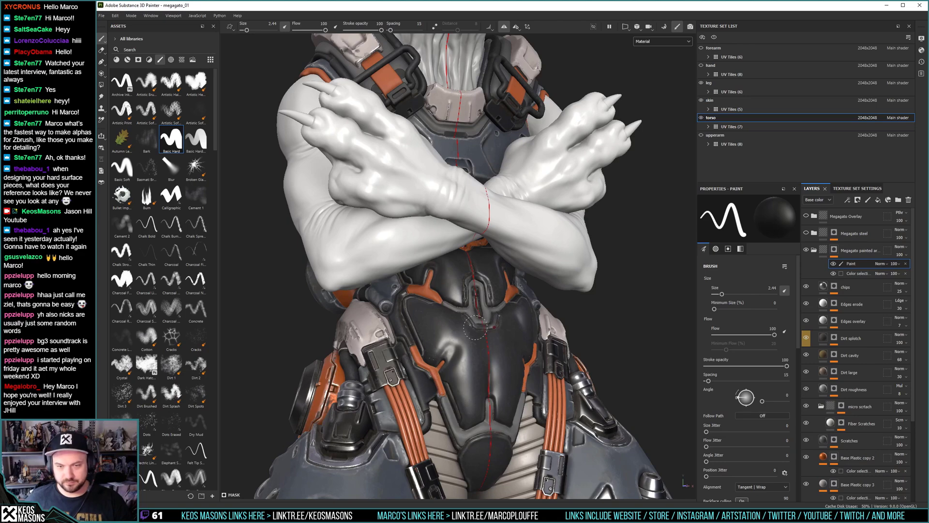
Hide the skin texture set to expose the torso armor behind the crossed arms.
{"action": "right_click_drag", "start_coordinate": [487, 275], "coordinate": [462, 267], "text": "alt"}
{"action": "left_click_drag", "start_coordinate": [462, 268], "coordinate": [433, 272], "text": "alt"}
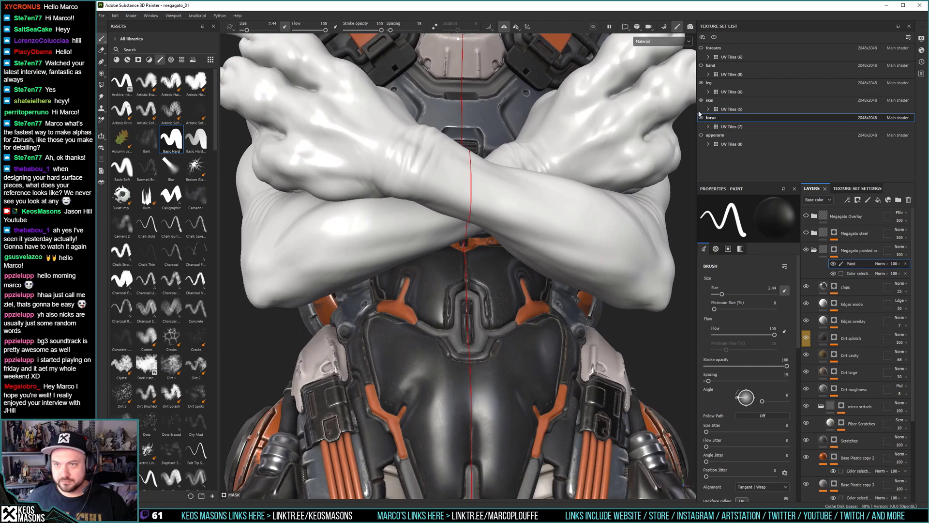
{"action": "left_click", "coordinate": [701, 100]}
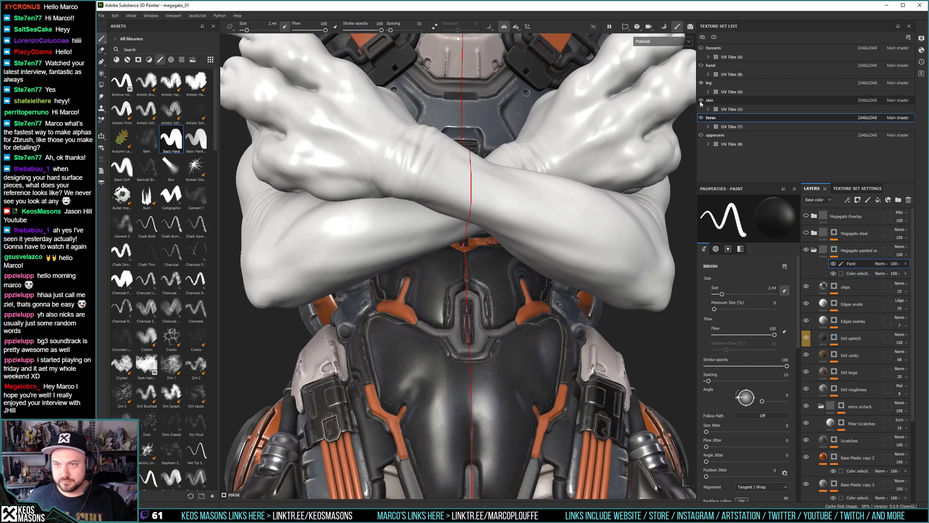
{"action": "right_click_drag", "start_coordinate": [452, 213], "coordinate": [453, 244], "text": "alt"}
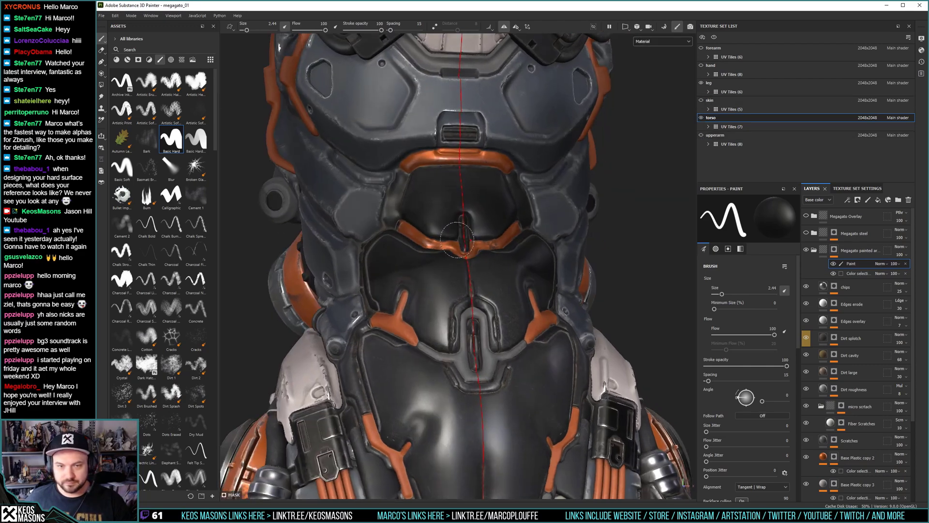
Examine the exposed chest, side and backpack armor for how the painted materials are distributed.
{"action": "right_click_drag", "start_coordinate": [440, 289], "coordinate": [442, 212], "text": "alt"}
{"action": "left_click_drag", "start_coordinate": [443, 213], "coordinate": [476, 220], "text": "alt"}
{"action": "middle_click_drag", "start_coordinate": [477, 220], "coordinate": [461, 263], "text": "alt"}
{"action": "right_click_drag", "start_coordinate": [461, 264], "coordinate": [460, 273], "text": "alt"}
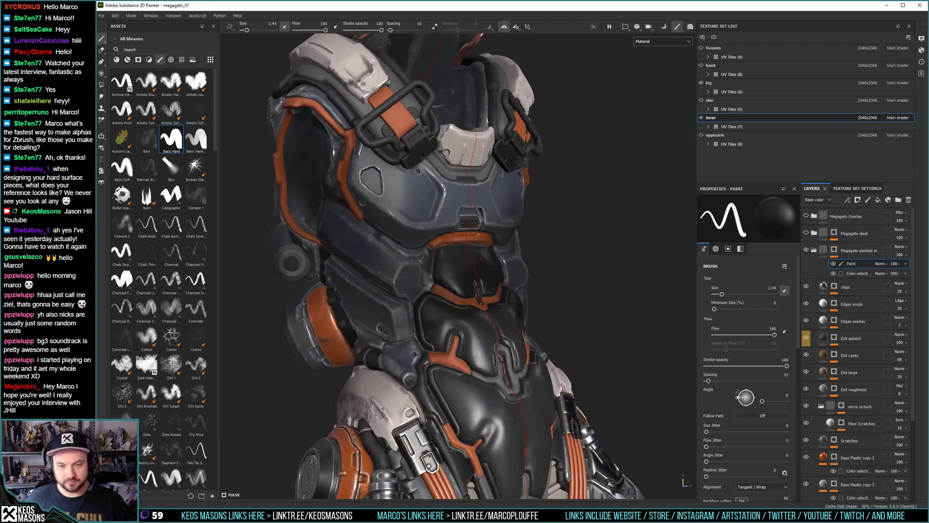
{"action": "left_click_drag", "start_coordinate": [460, 273], "coordinate": [429, 247], "text": "alt"}
{"action": "right_click_drag", "start_coordinate": [430, 248], "coordinate": [433, 257], "text": "alt"}
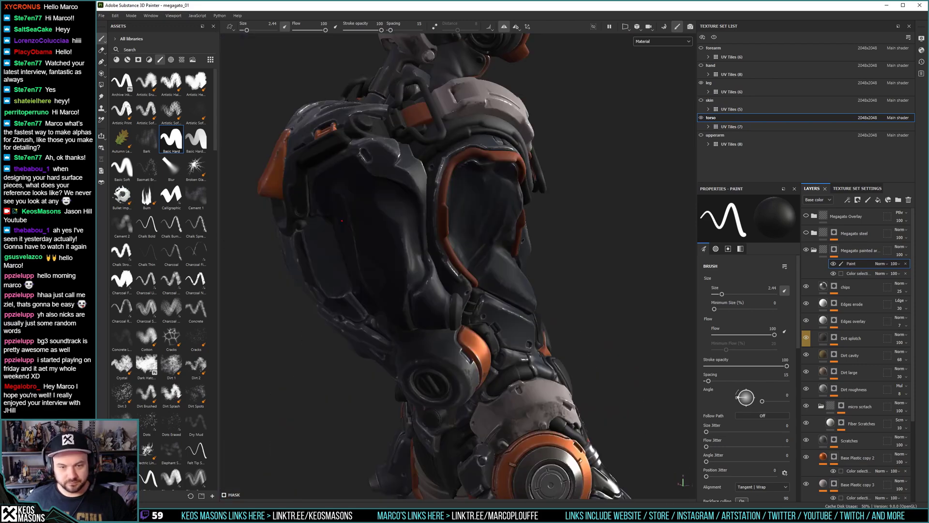
{"action": "left_click_drag", "start_coordinate": [433, 256], "coordinate": [442, 249], "text": "alt"}
{"action": "right_click_drag", "start_coordinate": [442, 249], "coordinate": [448, 256], "text": "alt"}
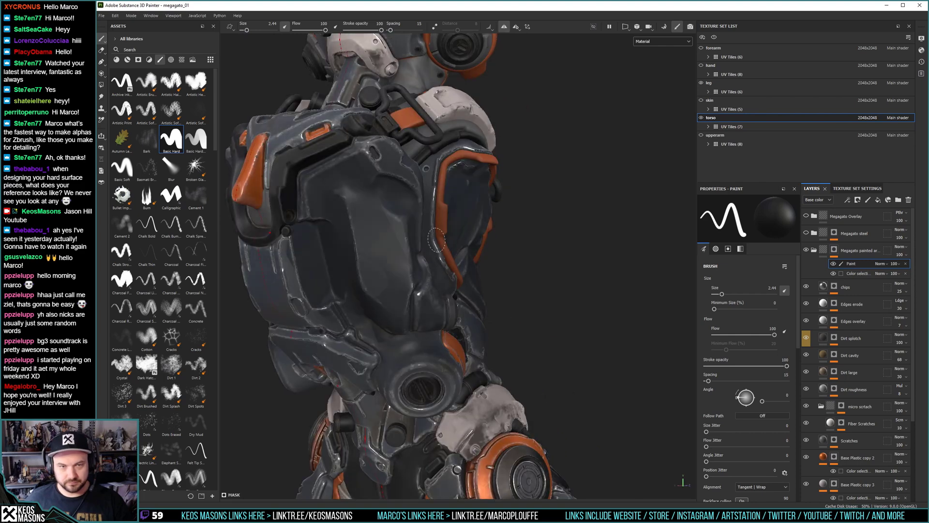
{"action": "left_click_drag", "start_coordinate": [447, 256], "coordinate": [411, 267], "text": "alt"}
{"action": "right_click_drag", "start_coordinate": [411, 267], "coordinate": [410, 256], "text": "alt"}
{"action": "right_click_drag", "start_coordinate": [428, 220], "coordinate": [429, 244], "text": "alt"}
{"action": "left_click_drag", "start_coordinate": [429, 245], "coordinate": [486, 297], "text": "alt"}
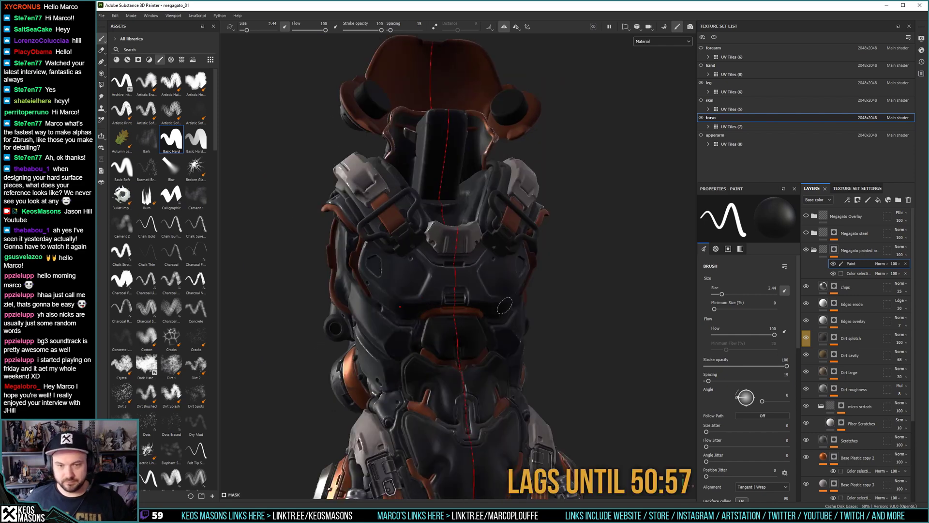
Show the skin texture set again and examine the whole upper body from the front.
{"action": "left_click", "coordinate": [701, 100]}
{"action": "left_click_drag", "start_coordinate": [622, 205], "coordinate": [479, 233], "text": "alt"}
{"action": "mouse_move", "coordinate": [479, 234]}
{"action": "right_mouse_down", "text": "shift"}
{"action": "mouse_move", "coordinate": [516, 234]}
{"action": "mouse_move", "coordinate": [524, 264]}
{"action": "right_mouse_up", "text": "shift"}
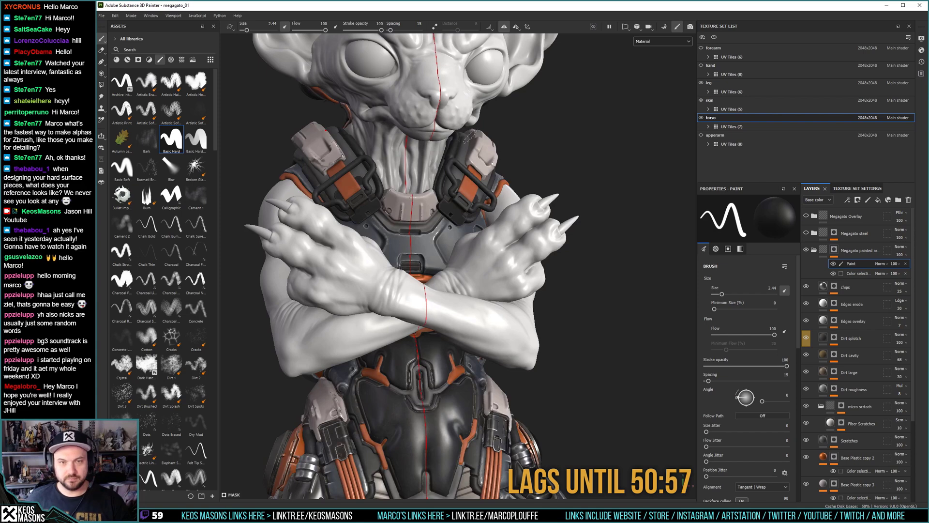
{"action": "left_click_drag", "start_coordinate": [468, 138], "coordinate": [515, 209], "text": "alt"}
{"action": "middle_click_drag", "start_coordinate": [569, 146], "coordinate": [569, 200], "text": "alt"}
{"action": "mouse_move", "coordinate": [569, 200]}
{"action": "right_mouse_down", "text": "alt"}
{"action": "mouse_move", "coordinate": [574, 190]}
{"action": "mouse_move", "coordinate": [555, 182]}
{"action": "right_mouse_up", "text": "alt"}
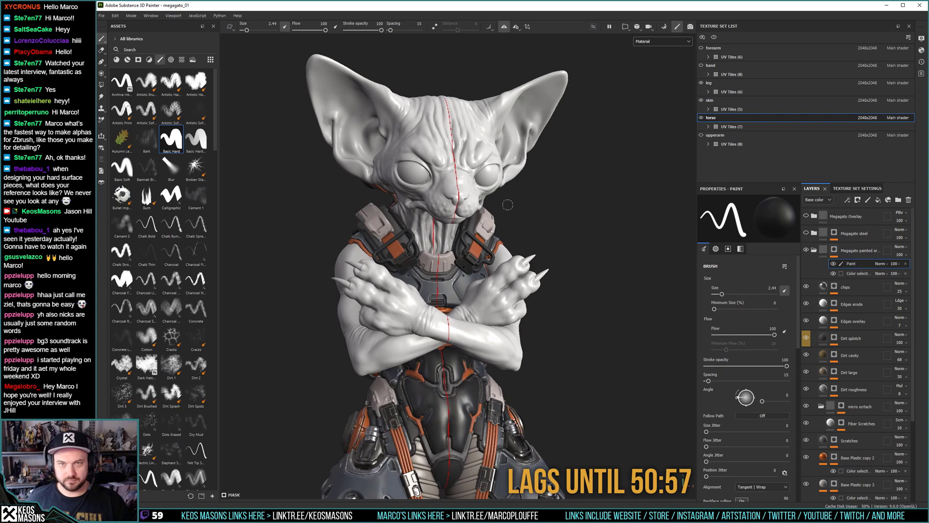
{"action": "left_click_drag", "start_coordinate": [507, 205], "coordinate": [498, 206], "text": "alt"}
{"action": "left_click_drag", "start_coordinate": [566, 226], "coordinate": [572, 231], "text": "alt"}
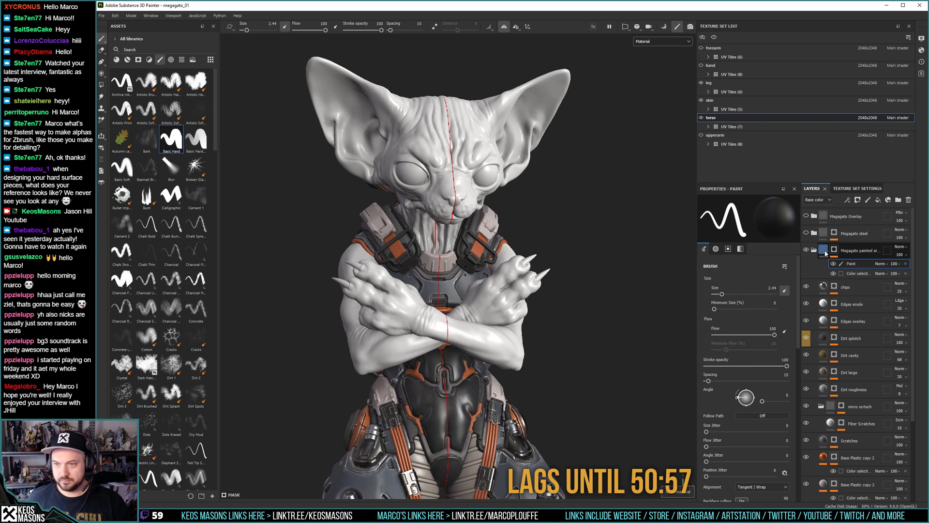
Select the Megagato painted armor folder and examine the armor colors on the front and back of the model.
{"action": "left_click", "coordinate": [825, 253]}
{"action": "middle_click_drag", "start_coordinate": [477, 445], "coordinate": [483, 355], "text": "alt"}
{"action": "right_click_drag", "start_coordinate": [483, 355], "coordinate": [479, 323], "text": "alt"}
{"action": "left_click_drag", "start_coordinate": [479, 324], "coordinate": [493, 322], "text": "alt"}
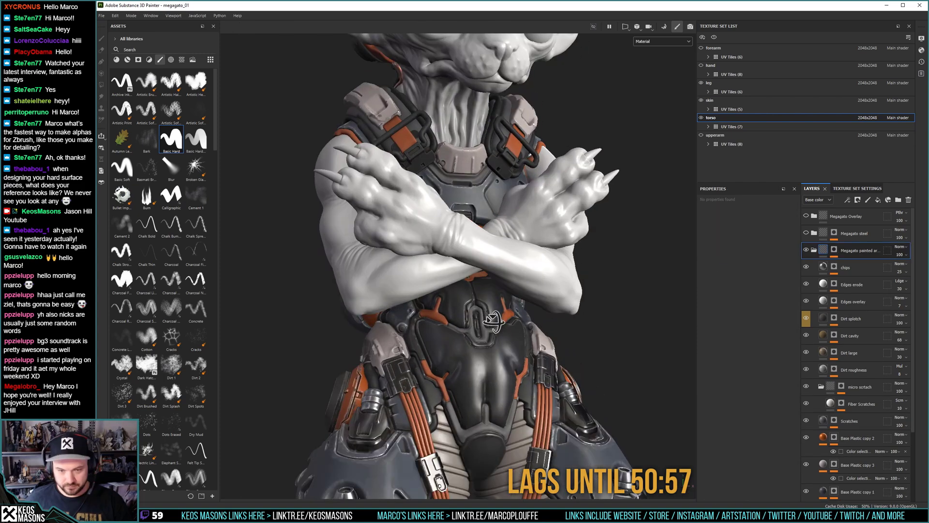
{"action": "middle_click_drag", "start_coordinate": [493, 321], "coordinate": [428, 309], "text": "alt"}
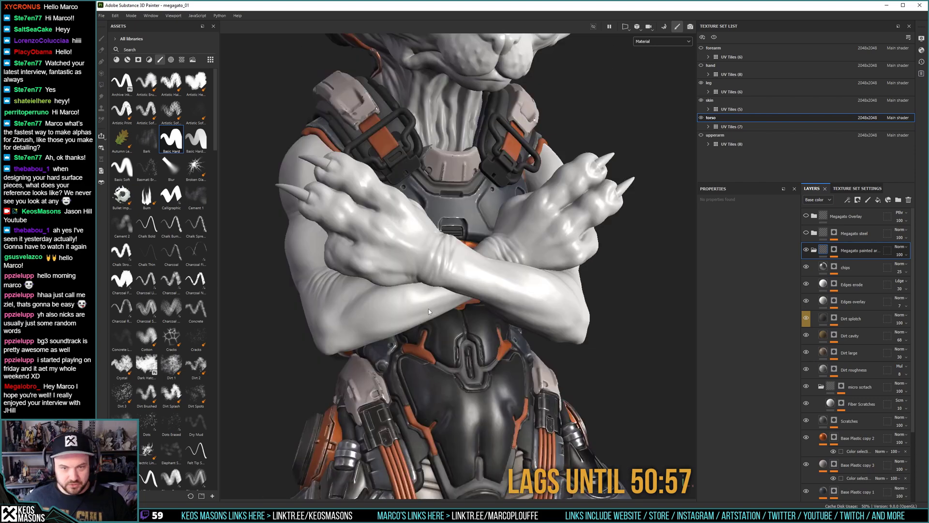
{"action": "middle_click_drag", "start_coordinate": [429, 309], "coordinate": [440, 314], "text": "alt"}
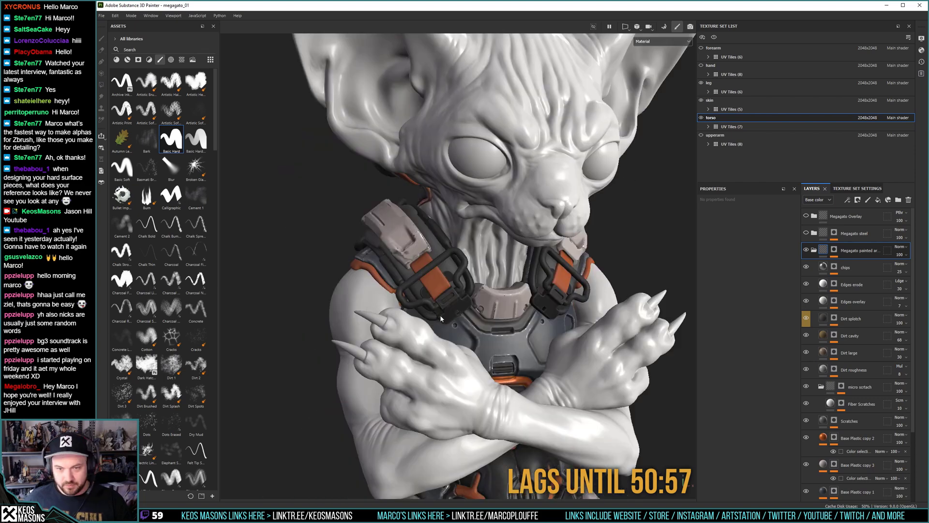
{"action": "left_click_drag", "start_coordinate": [440, 314], "coordinate": [502, 315], "text": "alt"}
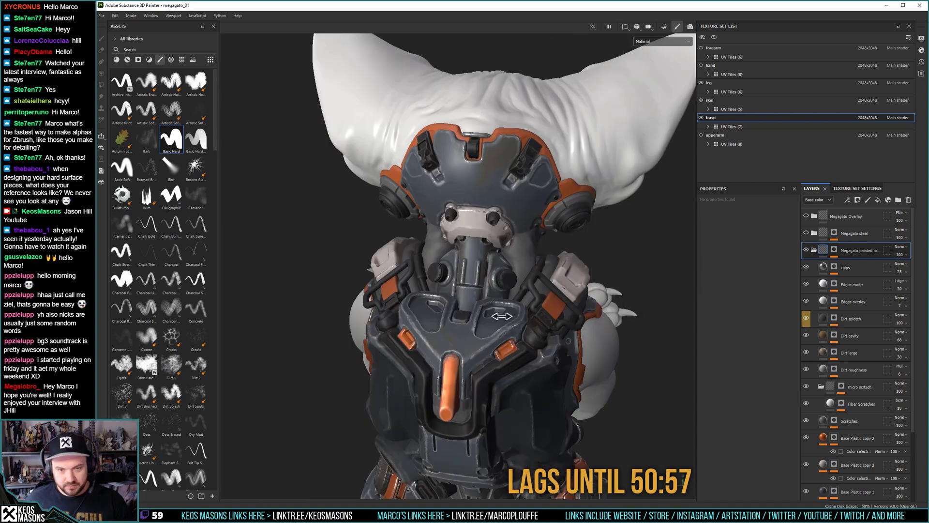
{"action": "left_click_drag", "start_coordinate": [501, 316], "coordinate": [498, 364], "text": "alt"}
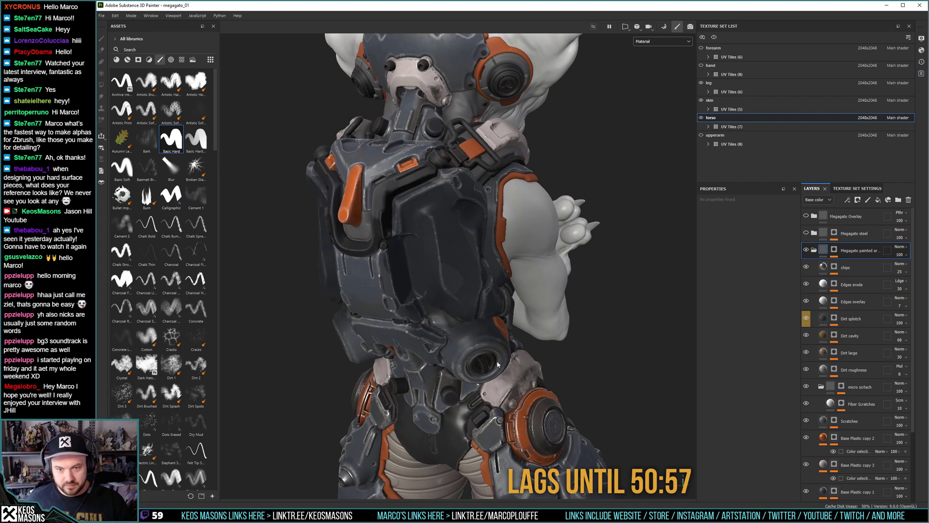
{"action": "key", "text": "f"}
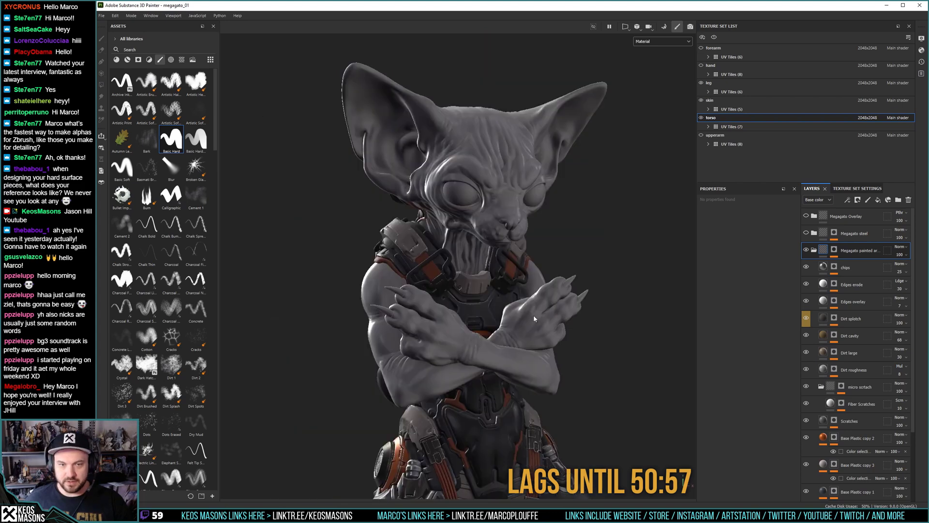
Collapse the Megagato painted armor folder, make the Megagato steel folder visible and check the steel on the model's back.
{"action": "left_click", "coordinate": [814, 250]}
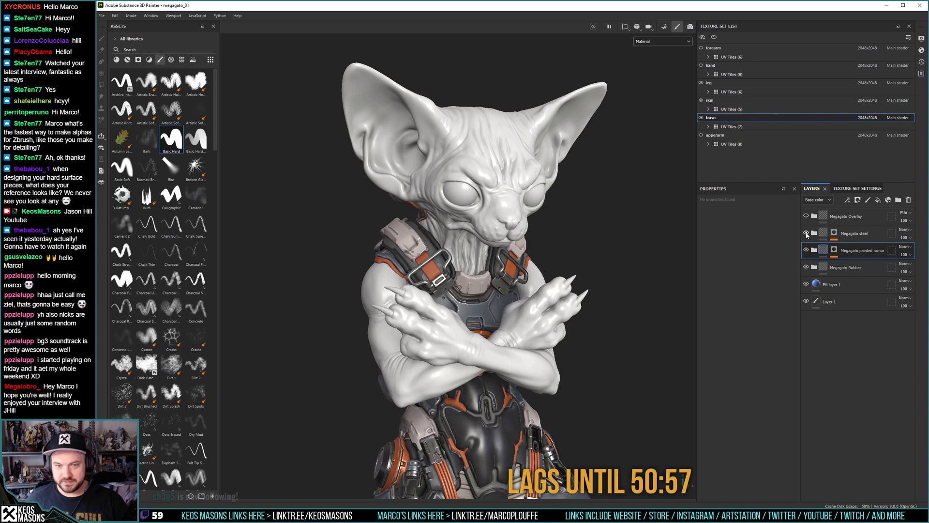
{"action": "left_click_drag", "start_coordinate": [600, 300], "coordinate": [446, 293], "text": "alt"}
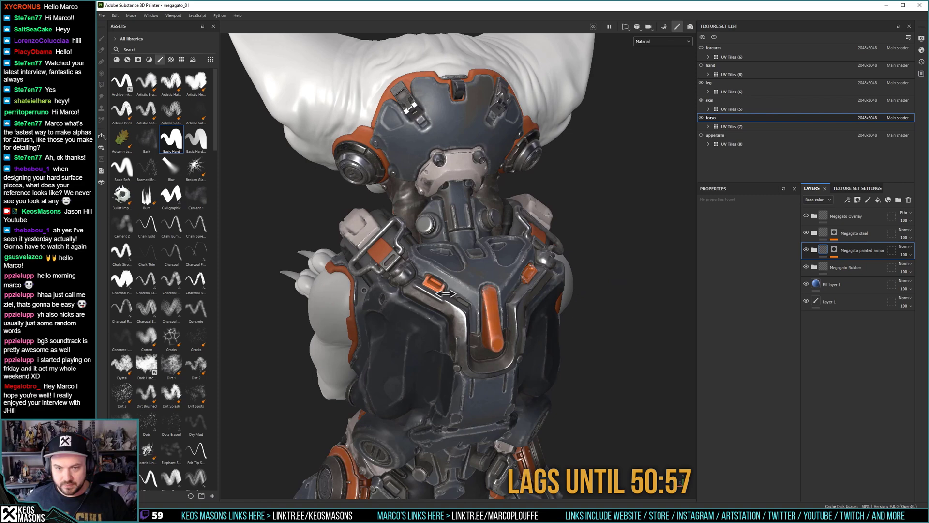
{"action": "left_click_drag", "start_coordinate": [446, 293], "coordinate": [425, 296], "text": "alt"}
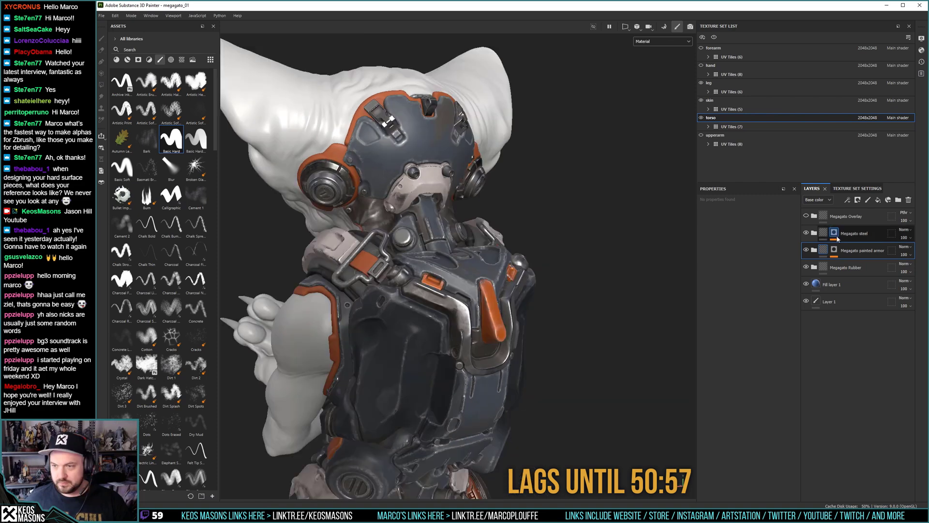
Isolate the Megagato steel folder's mask in the viewport to inspect which head and shoulder armor parts it covers.
{"action": "left_click", "coordinate": [835, 233]}
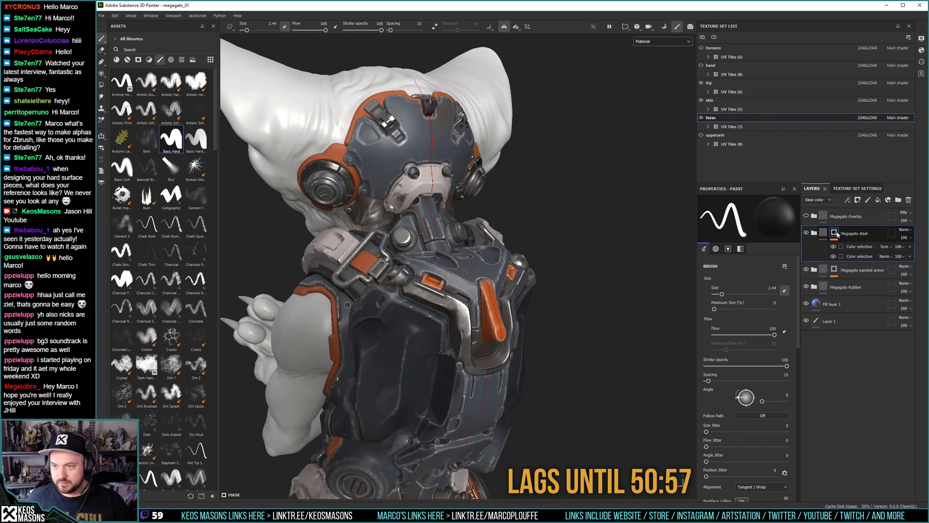
{"action": "left_click", "coordinate": [837, 235]}
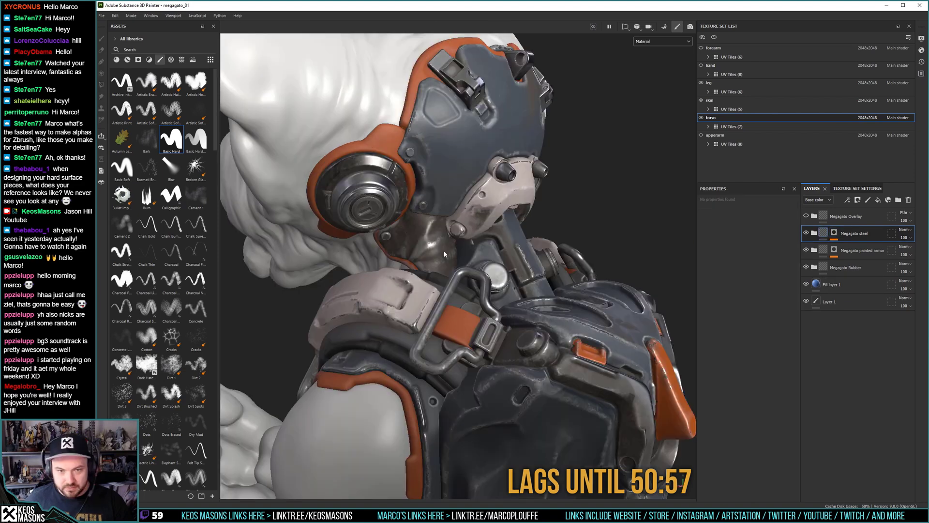
{"action": "right_click_drag", "start_coordinate": [443, 250], "coordinate": [477, 241], "text": "alt"}
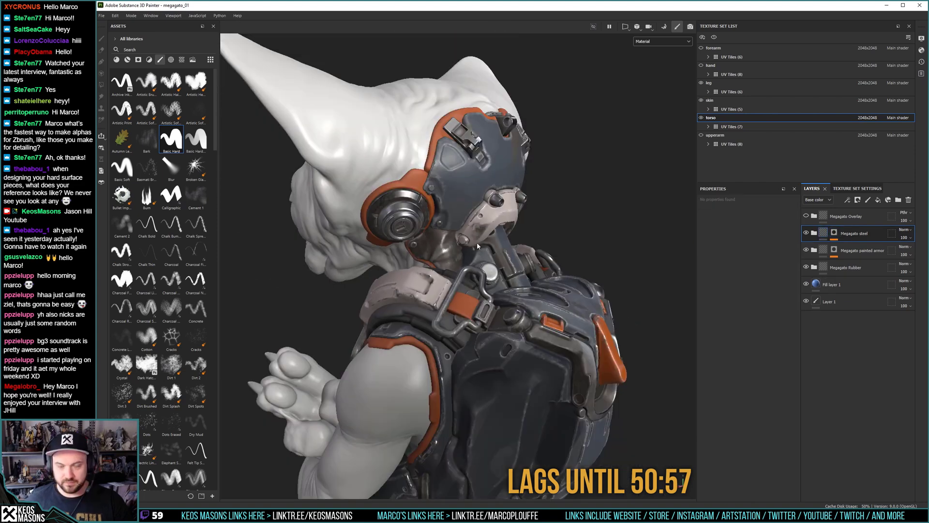
{"action": "left_click", "coordinate": [833, 233]}
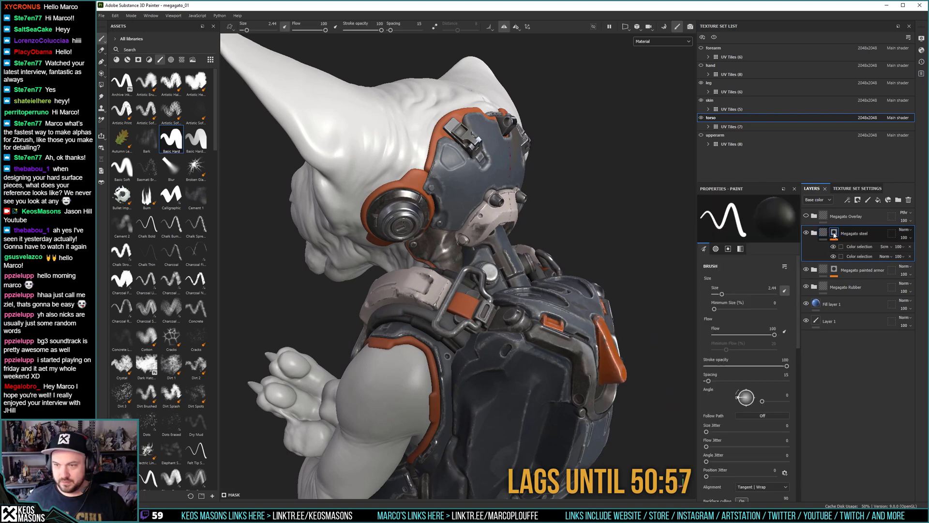
{"action": "left_click", "coordinate": [834, 234], "text": "alt"}
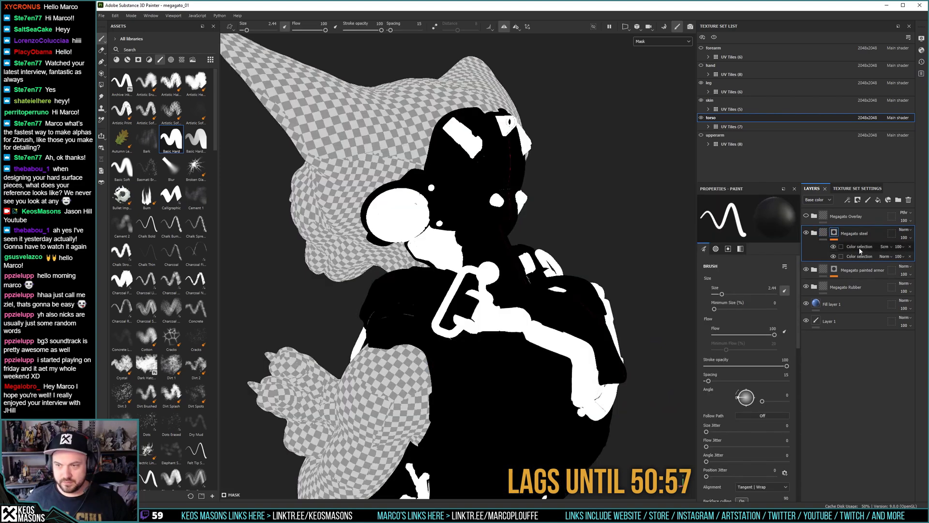
Add a paint effect above the color selections in the Megagato steel mask and activate the Polygon Fill tool.
{"action": "left_click", "coordinate": [859, 250]}
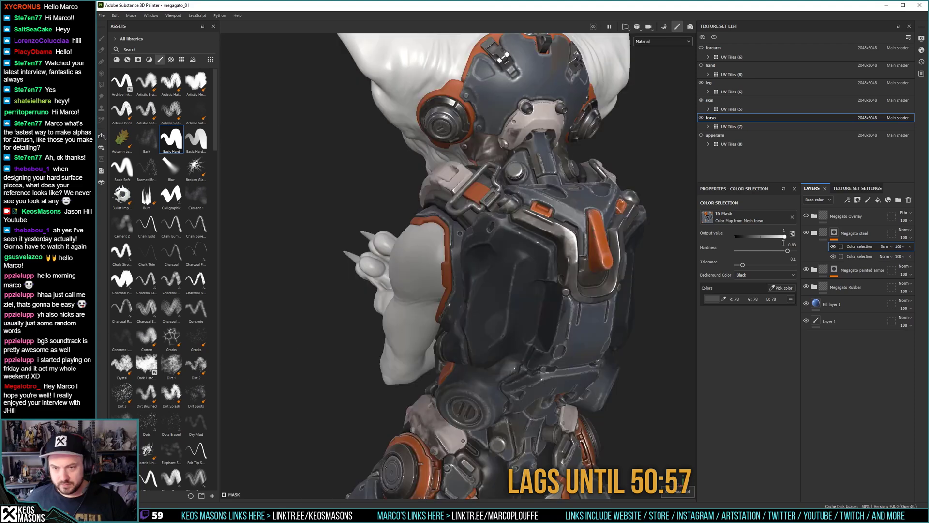
{"action": "left_click_drag", "start_coordinate": [667, 310], "coordinate": [581, 315], "text": "alt"}
{"action": "right_click", "coordinate": [855, 246]}
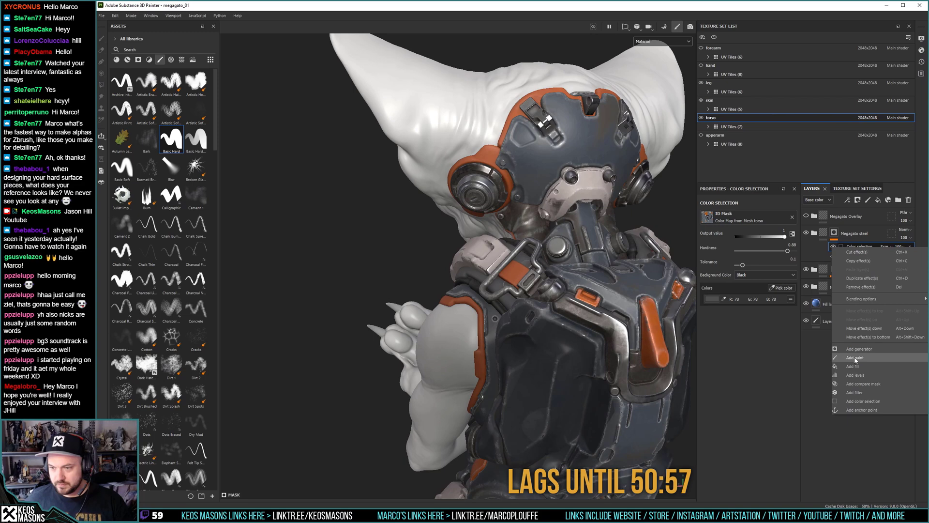
{"action": "left_click", "coordinate": [855, 358]}
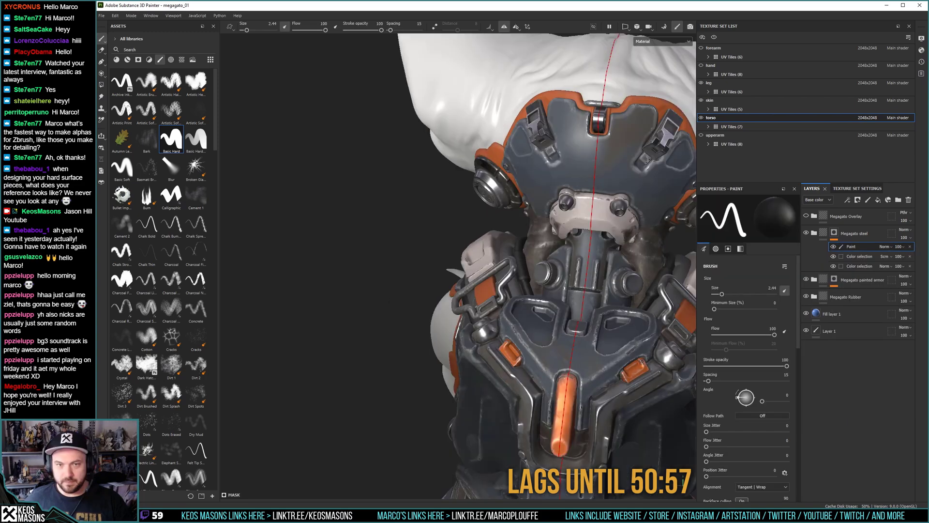
{"action": "key", "text": "4"}
Examine the steel distribution on the helmet, shoulder straps, backpack, abdomen and legs from the front, back and side.
{"action": "mouse_move", "coordinate": [488, 206]}
{"action": "left_mouse_down", "text": "alt"}
{"action": "mouse_move", "coordinate": [543, 213]}
{"action": "mouse_move", "coordinate": [490, 221]}
{"action": "left_mouse_up", "text": "alt"}
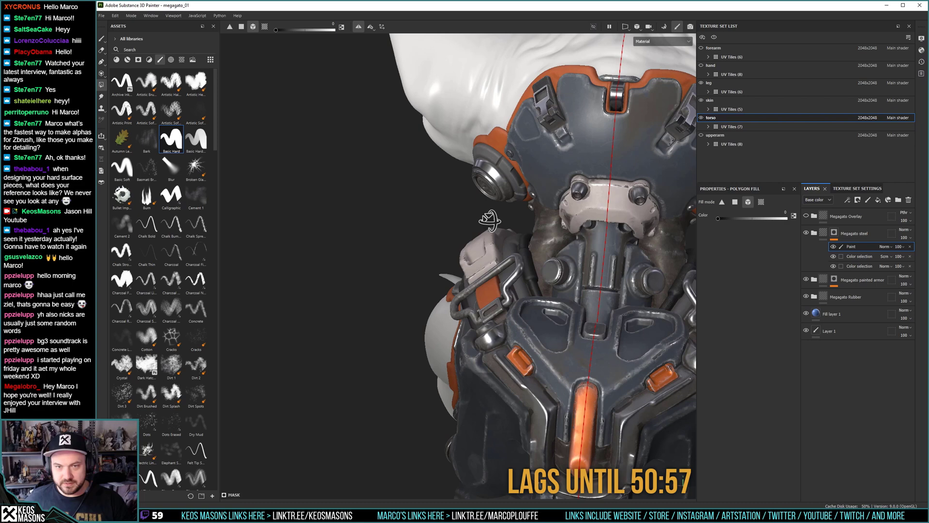
{"action": "left_click_drag", "start_coordinate": [489, 221], "coordinate": [450, 252], "text": "alt"}
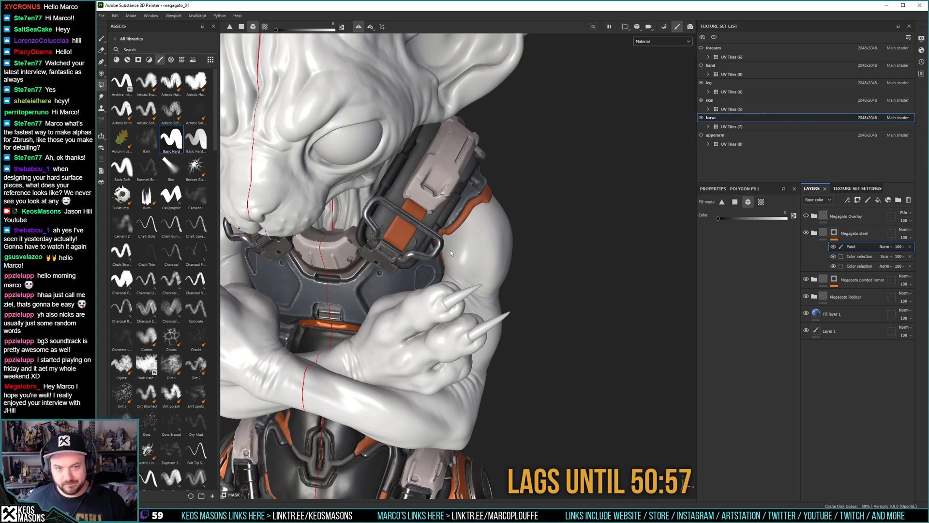
{"action": "left_click_drag", "start_coordinate": [450, 250], "coordinate": [432, 324], "text": "alt"}
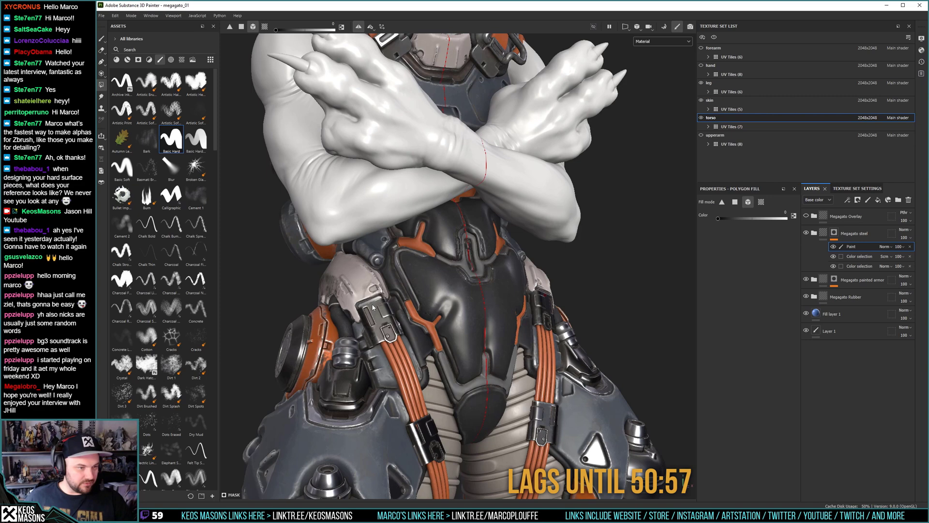
{"action": "left_click_drag", "start_coordinate": [372, 306], "coordinate": [445, 279], "text": "alt"}
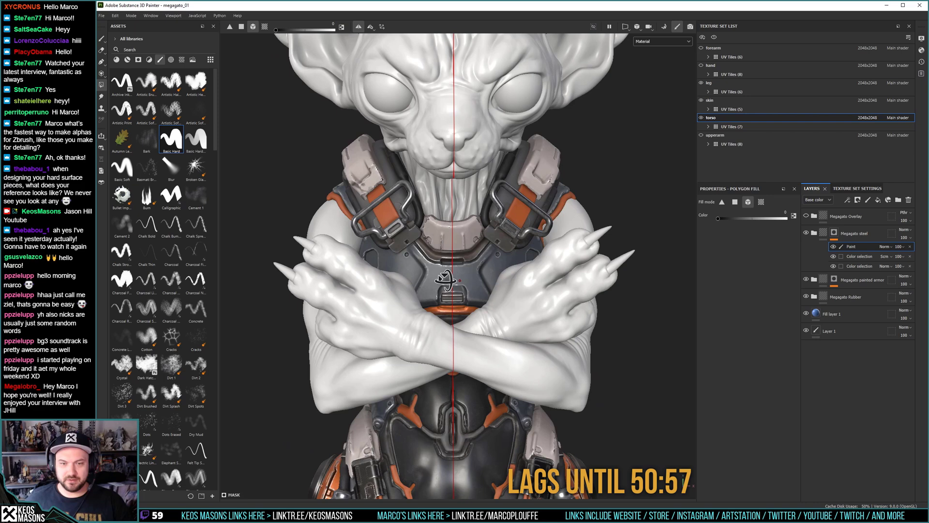
{"action": "left_click_drag", "start_coordinate": [445, 279], "coordinate": [466, 275], "text": "alt"}
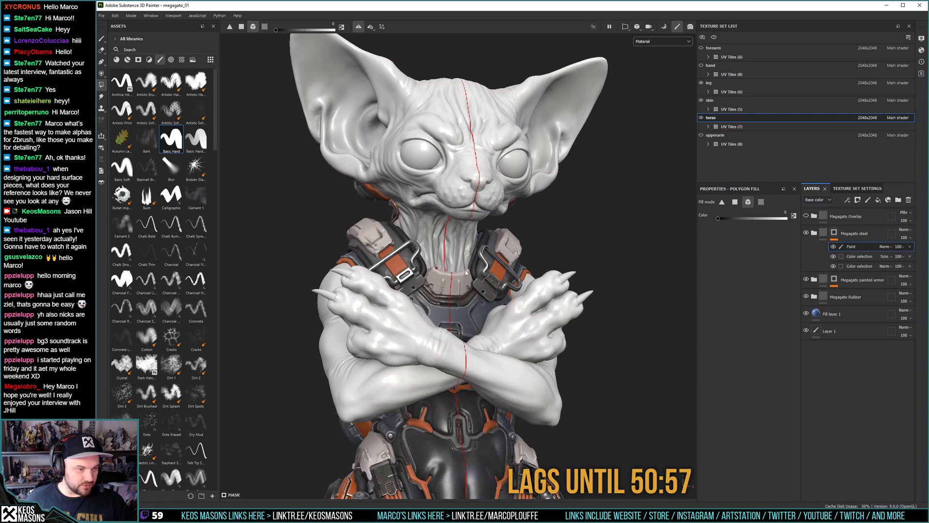
{"action": "left_click_drag", "start_coordinate": [466, 272], "coordinate": [454, 223], "text": "alt"}
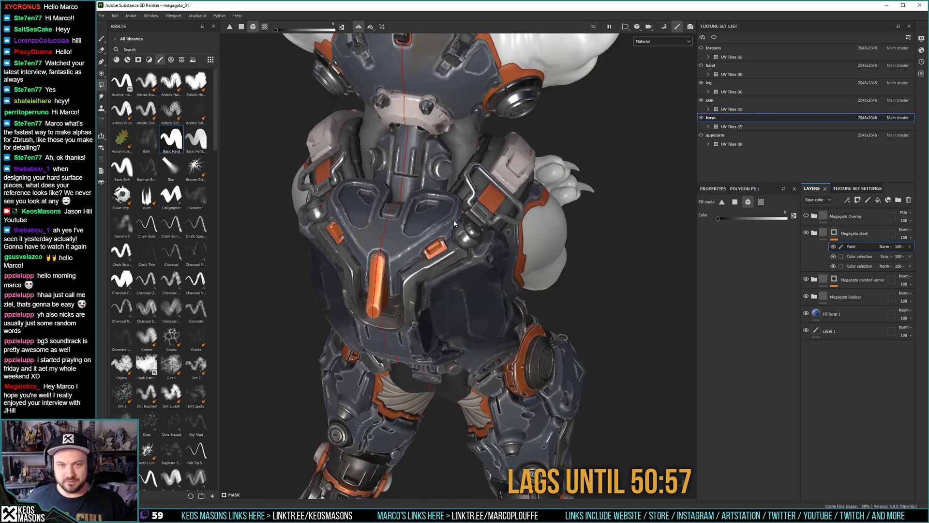
{"action": "left_click_drag", "start_coordinate": [453, 220], "coordinate": [424, 267], "text": "alt"}
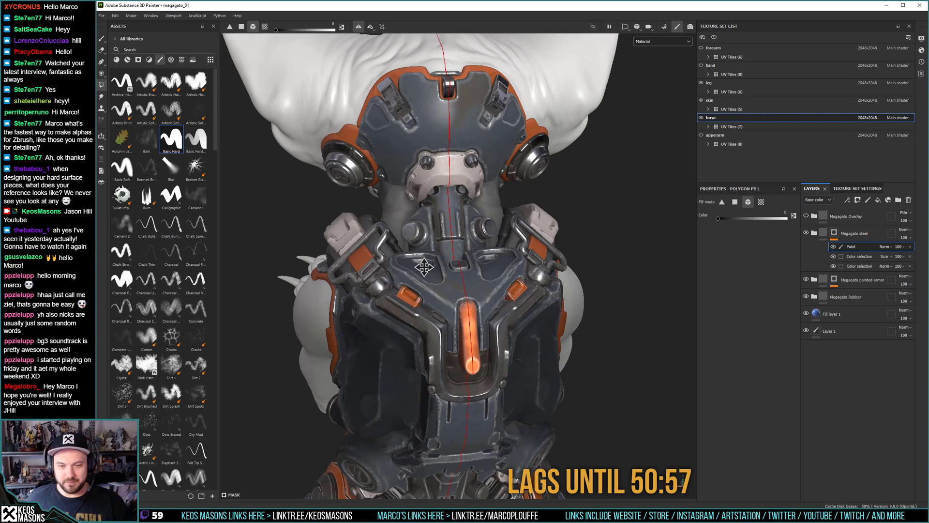
{"action": "left_click_drag", "start_coordinate": [424, 266], "coordinate": [468, 373], "text": "alt"}
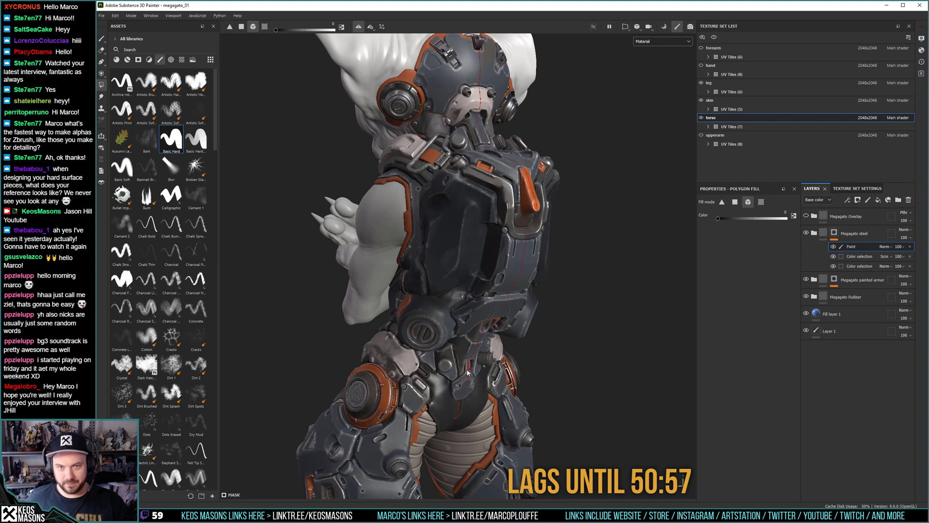
{"action": "left_click_drag", "start_coordinate": [467, 373], "coordinate": [498, 264], "text": "alt"}
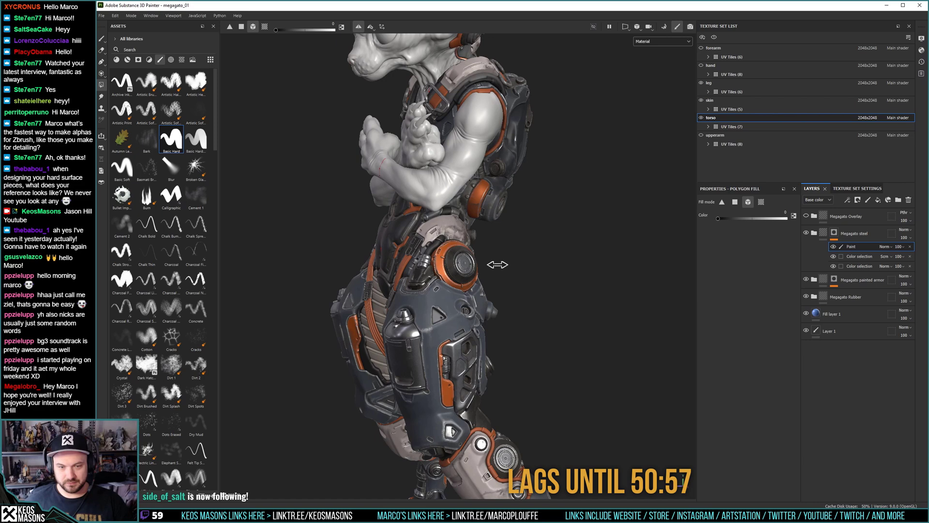
{"action": "left_click_drag", "start_coordinate": [497, 264], "coordinate": [450, 257], "text": "alt"}
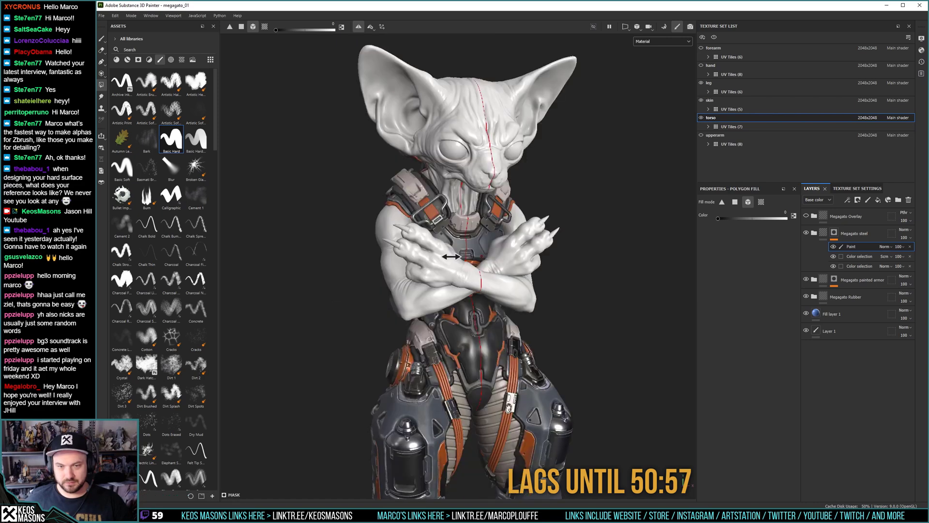
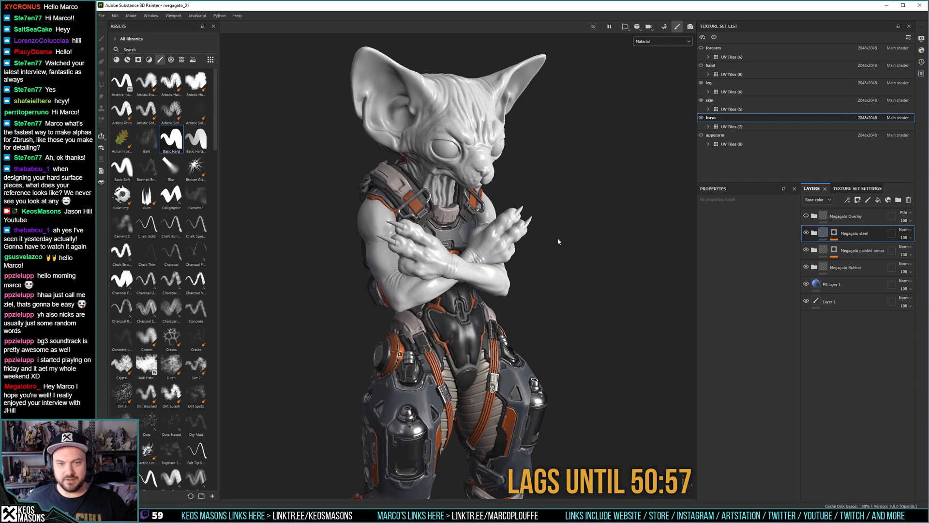
Make the Megagato Overlay folder visible and check its effect on the back, side and front of the model.
{"action": "left_click", "coordinate": [806, 216]}
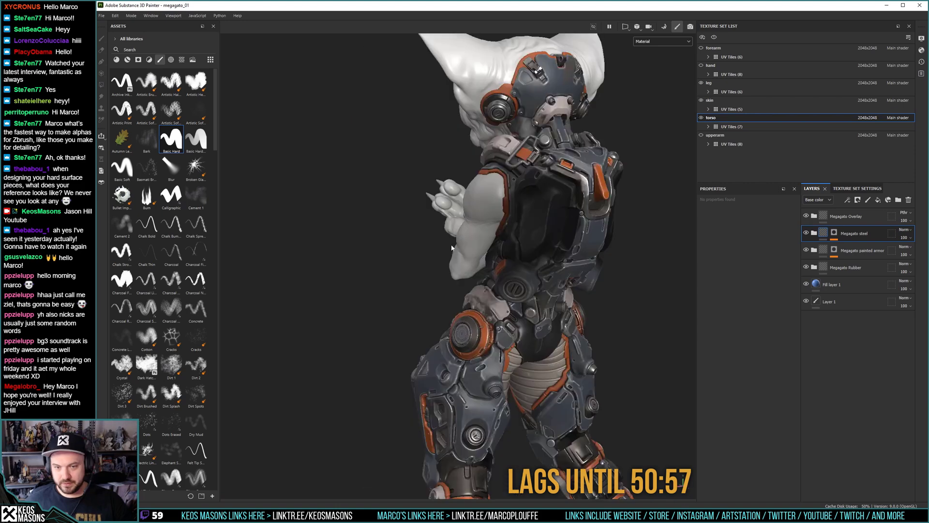
{"action": "left_click_drag", "start_coordinate": [452, 248], "coordinate": [443, 228], "text": "alt"}
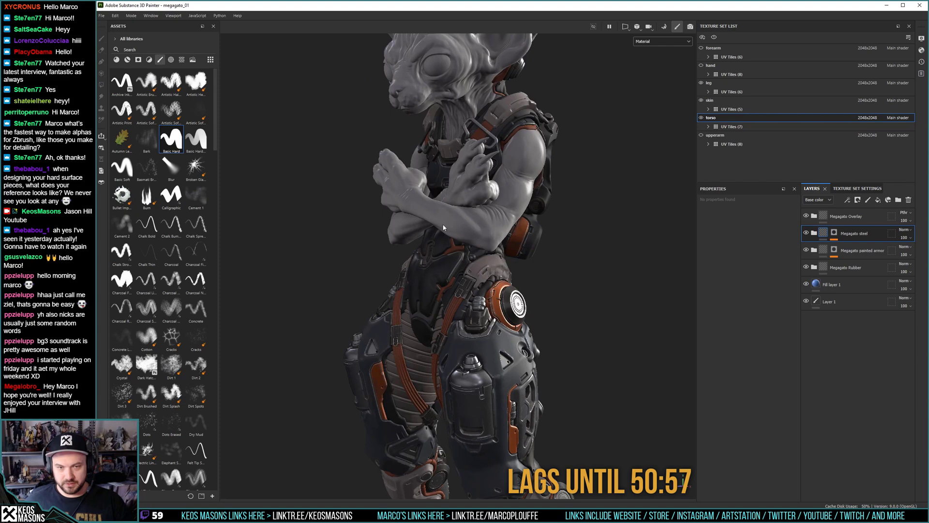
{"action": "left_click_drag", "start_coordinate": [443, 227], "coordinate": [554, 267], "text": "alt"}
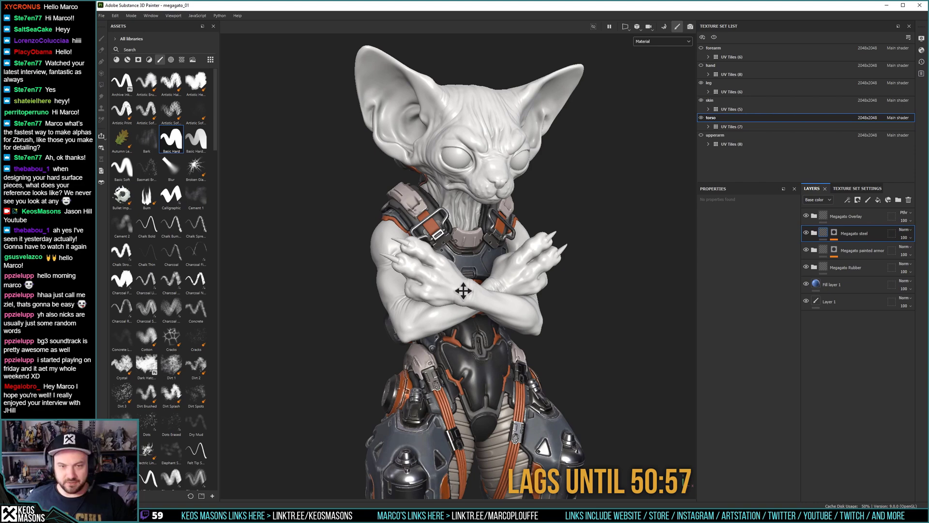
Examine the combined materials on the chest, abdomen, hips, shoulder straps and backpack up close from all sides.
{"action": "middle_click_drag", "start_coordinate": [463, 291], "coordinate": [463, 231], "text": "alt"}
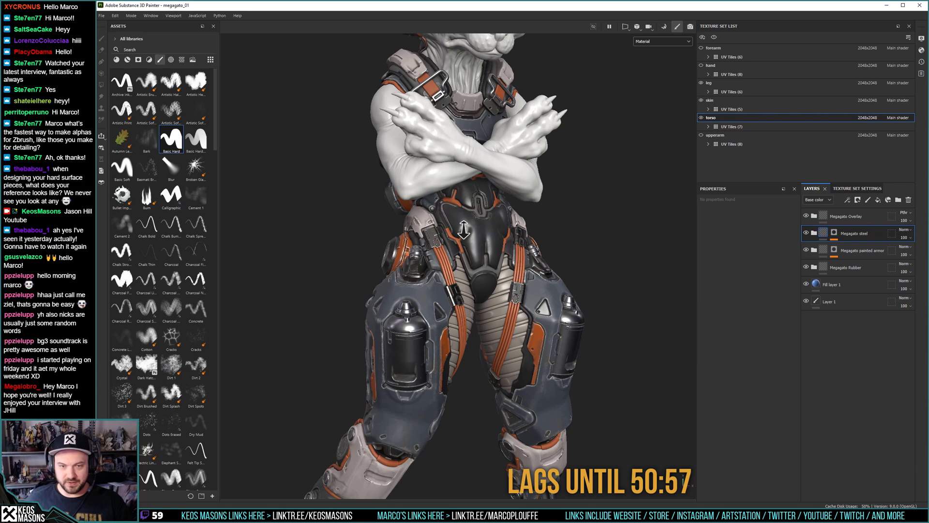
{"action": "right_click_drag", "start_coordinate": [463, 231], "coordinate": [406, 309], "text": "alt"}
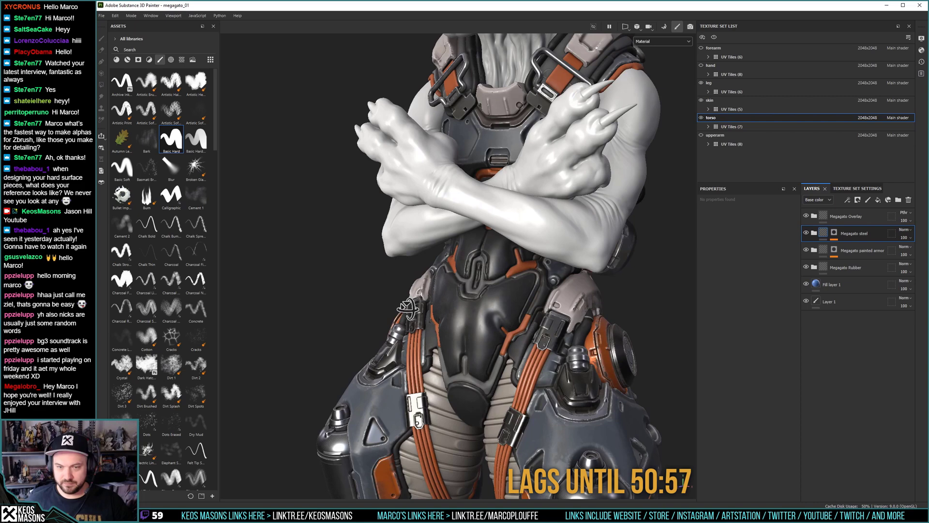
{"action": "right_click_drag", "start_coordinate": [407, 308], "coordinate": [441, 272], "text": "alt"}
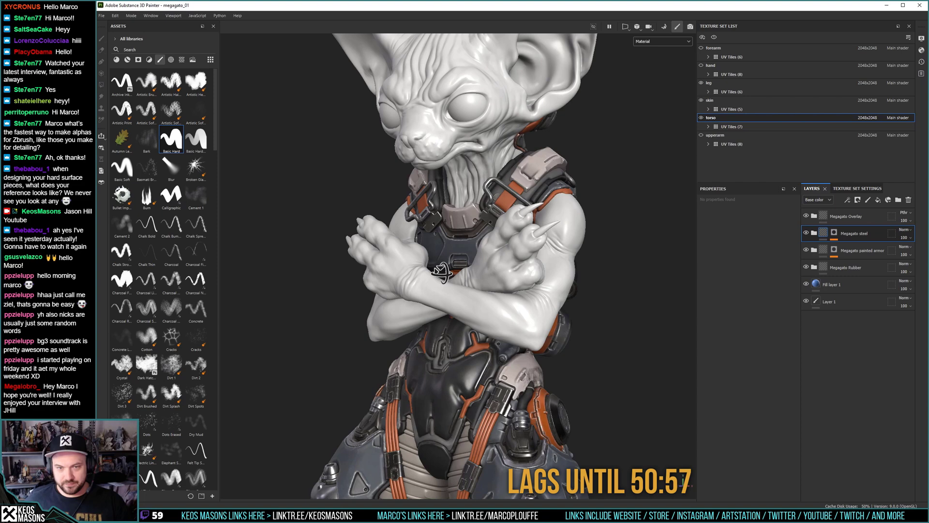
{"action": "left_click_drag", "start_coordinate": [442, 272], "coordinate": [412, 370], "text": "alt"}
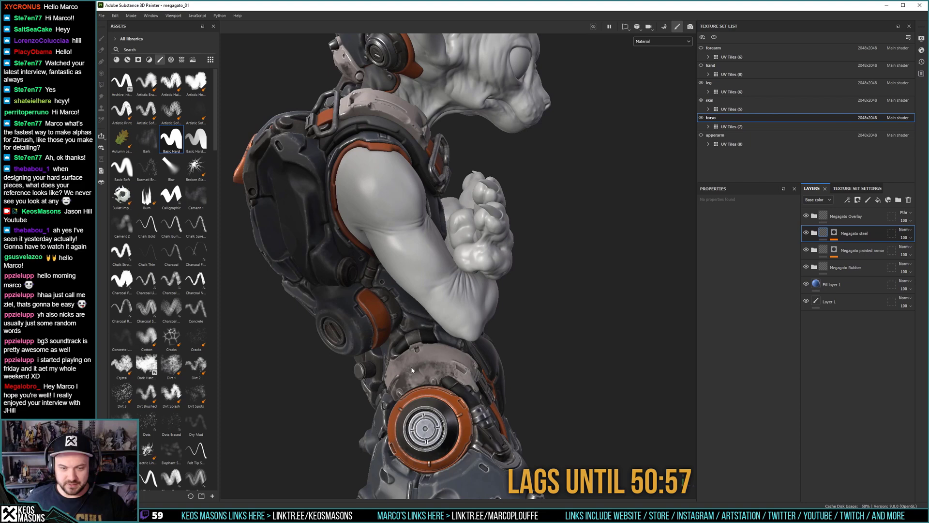
{"action": "left_click_drag", "start_coordinate": [412, 370], "coordinate": [428, 340], "text": "alt"}
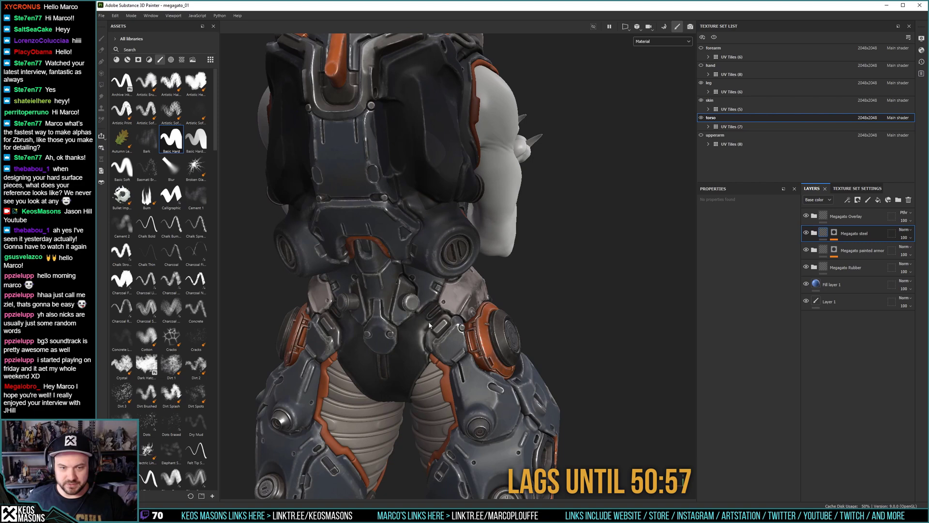
{"action": "left_click_drag", "start_coordinate": [429, 324], "coordinate": [356, 328], "text": "alt"}
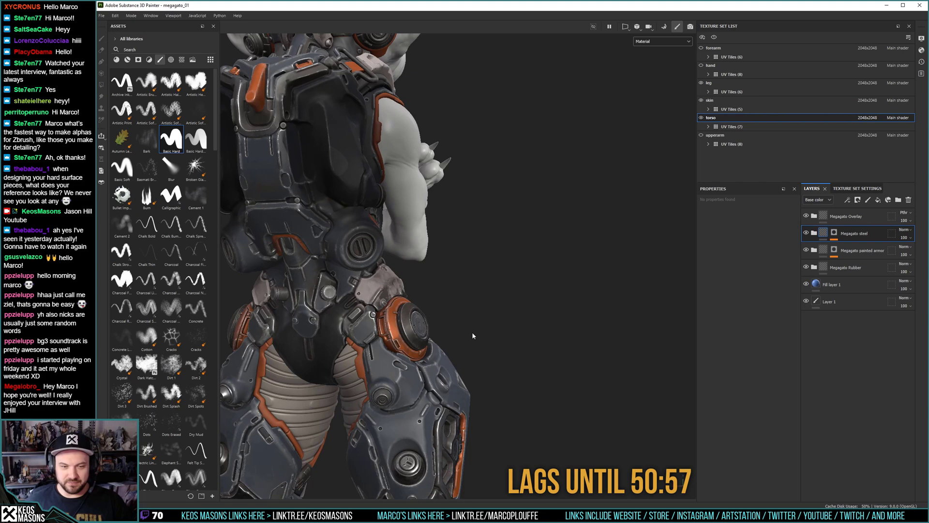
{"action": "left_click_drag", "start_coordinate": [472, 332], "coordinate": [385, 308], "text": "alt"}
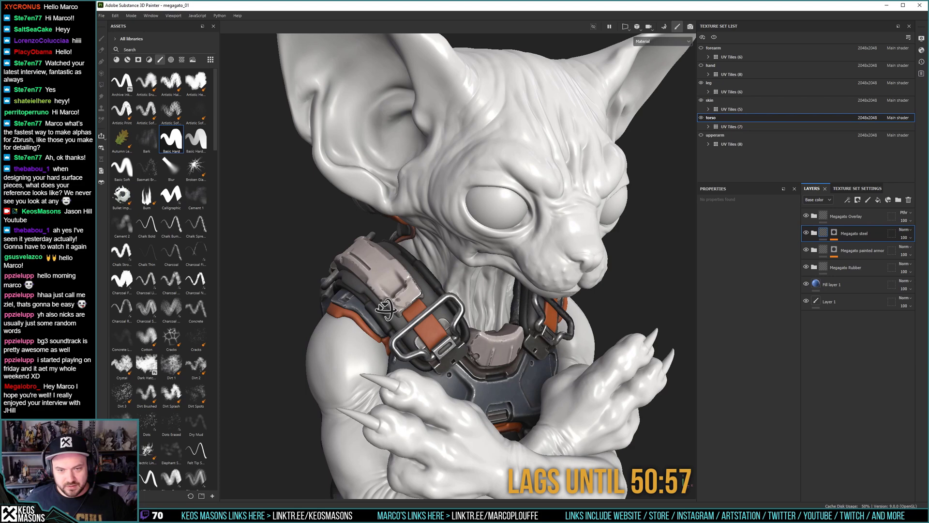
{"action": "left_click_drag", "start_coordinate": [384, 308], "coordinate": [435, 310], "text": "alt"}
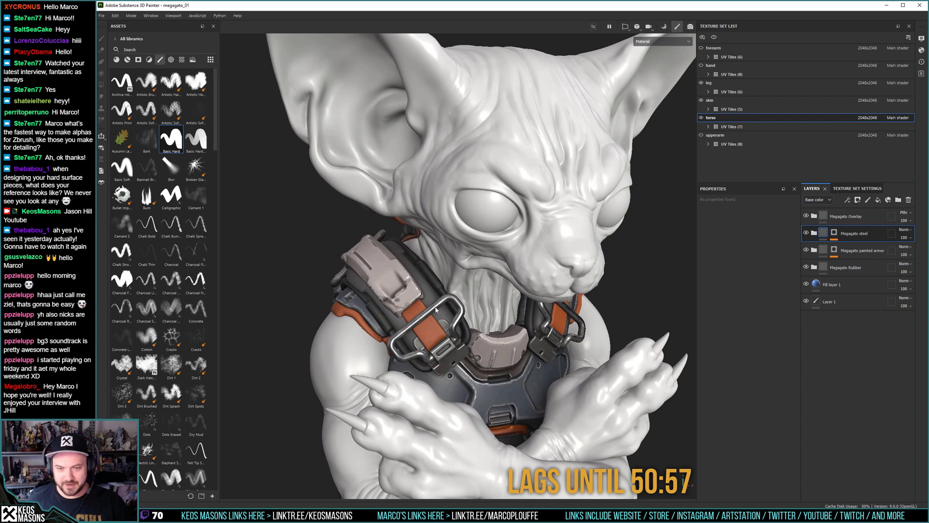
{"action": "right_click_drag", "start_coordinate": [435, 309], "coordinate": [499, 330], "text": "alt"}
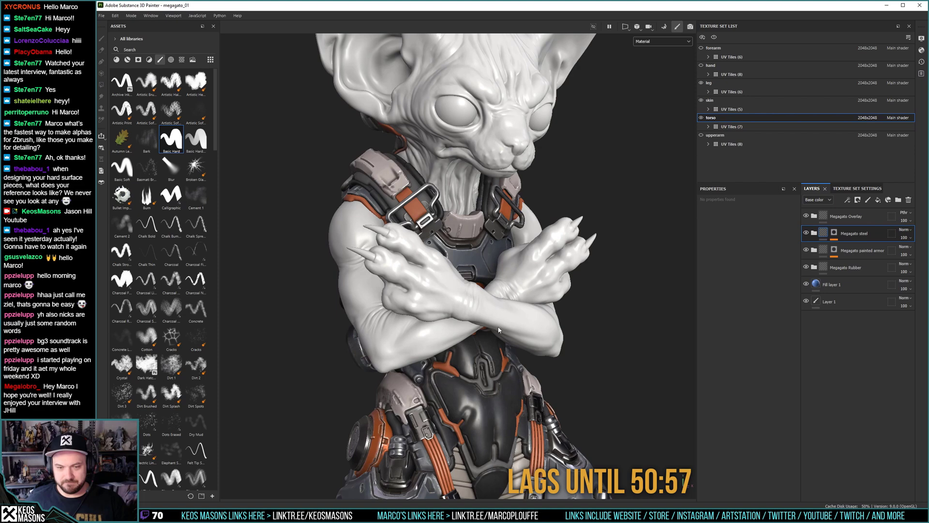
{"action": "left_click_drag", "start_coordinate": [498, 330], "coordinate": [388, 254], "text": "alt"}
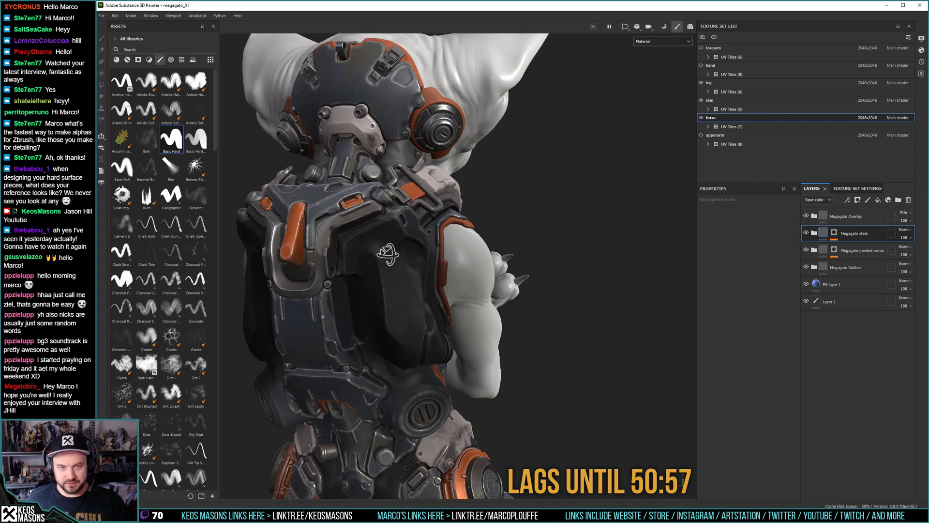
Select the paint effect in the Dirt splotch mask of the Megagato painted armor and display that mask on its own.
{"action": "left_click_drag", "start_coordinate": [388, 254], "coordinate": [442, 245], "text": "alt"}
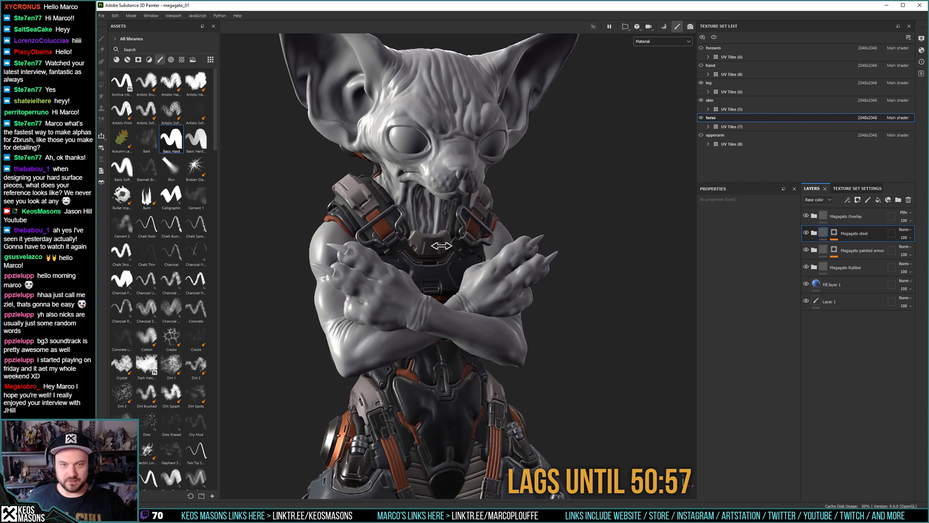
{"action": "left_click", "coordinate": [852, 332]}
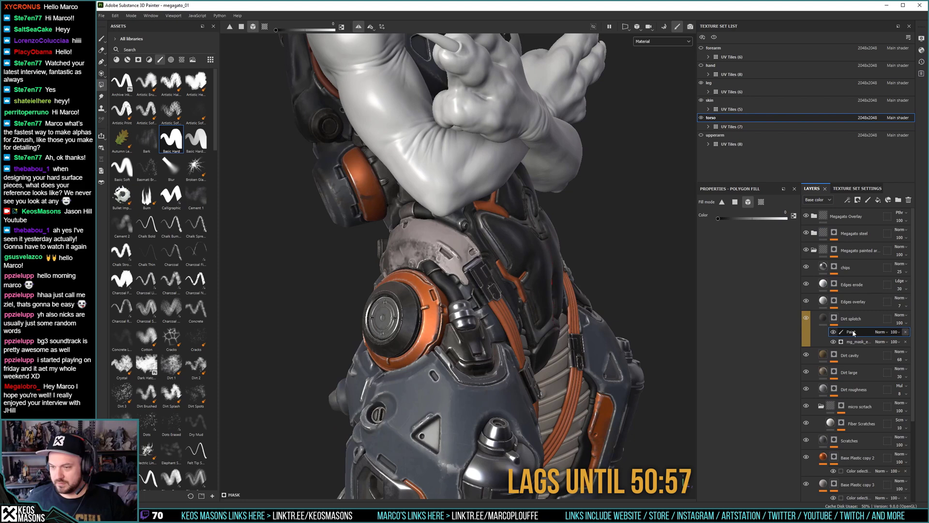
{"action": "key", "text": "Delete"}
{"action": "right_click", "coordinate": [853, 332]}
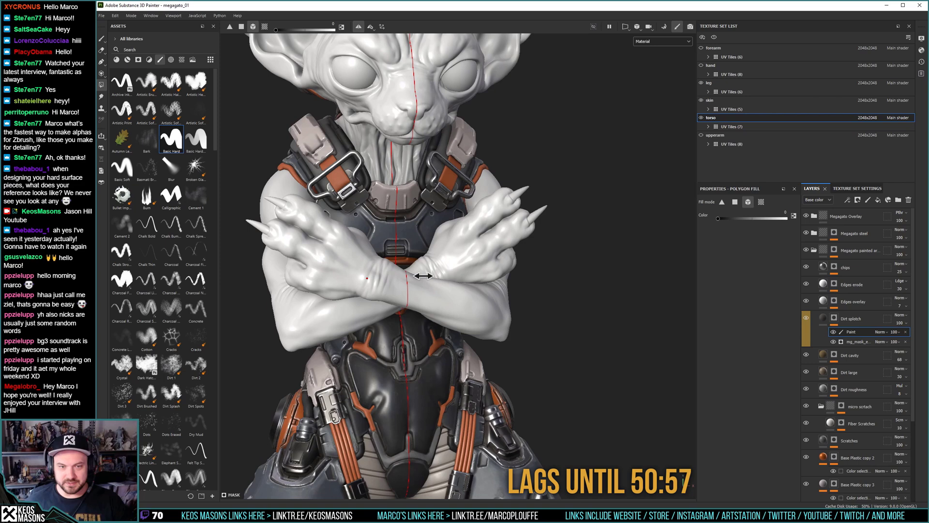
{"action": "left_click_drag", "start_coordinate": [423, 276], "coordinate": [840, 317], "text": "alt"}
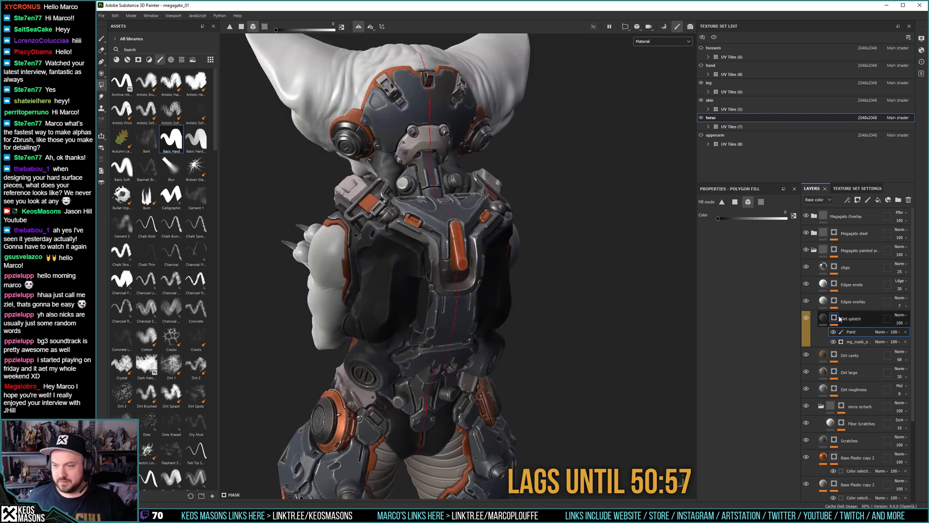
{"action": "left_click", "coordinate": [836, 318], "text": "alt"}
{"action": "middle_click_drag", "start_coordinate": [455, 329], "coordinate": [500, 301], "text": "alt"}
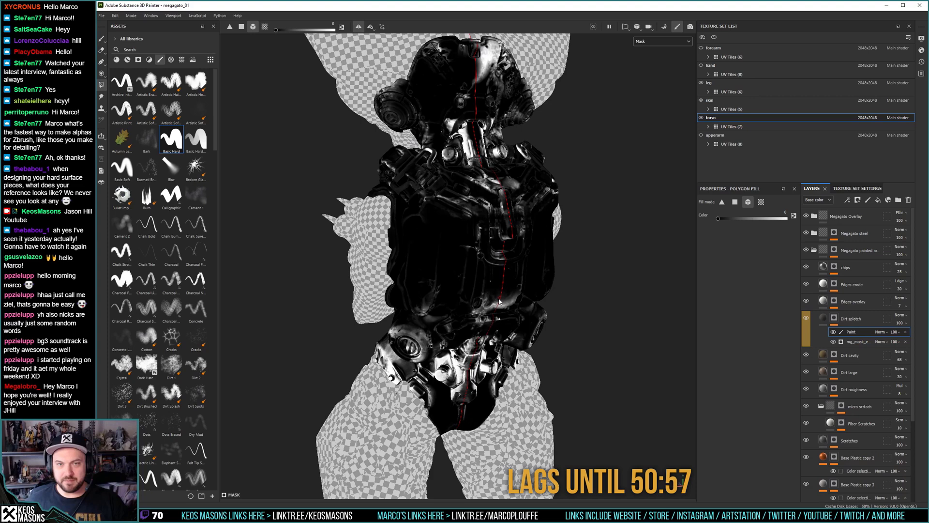
{"action": "left_click_drag", "start_coordinate": [499, 301], "coordinate": [146, 387], "text": "alt"}
Set up the Cement 1 brush with size 6.27 and flow 46 for the Dirt splotch mask and check the armor's back and front.
{"action": "key", "text": "1"}
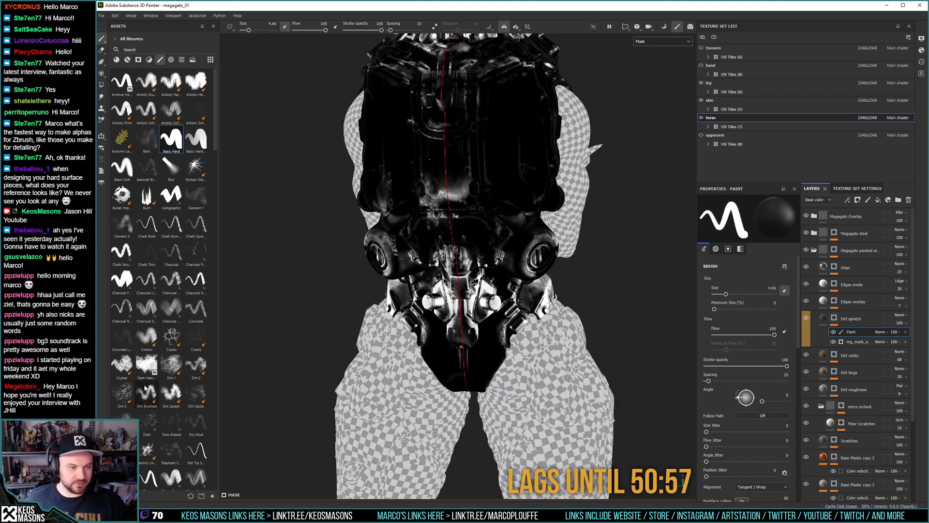
{"action": "key", "text": "bracketleft"}
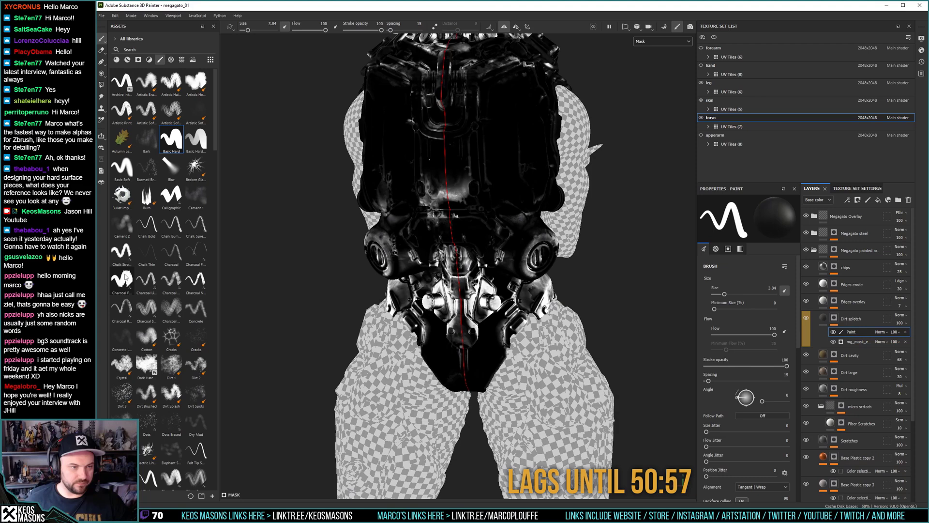
{"action": "left_click", "coordinate": [196, 196]}
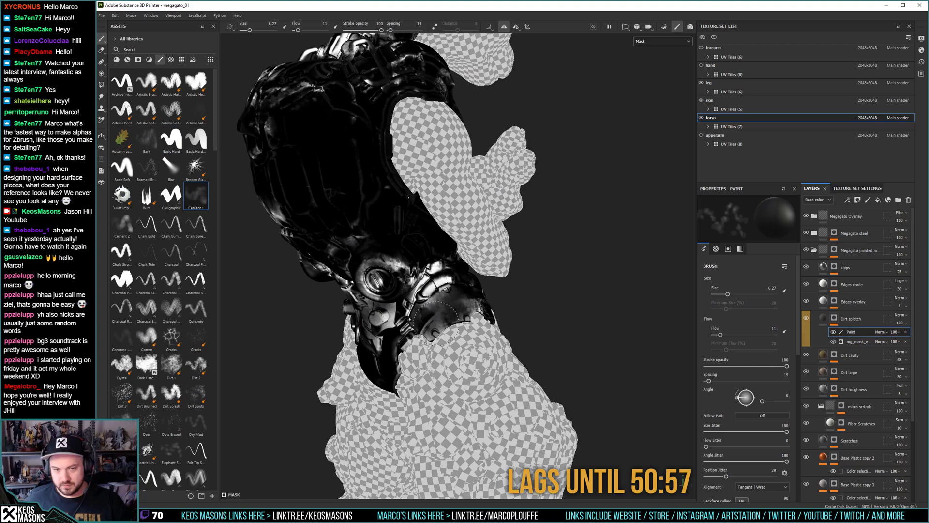
{"action": "left_click_drag", "start_coordinate": [720, 334], "coordinate": [739, 336]}
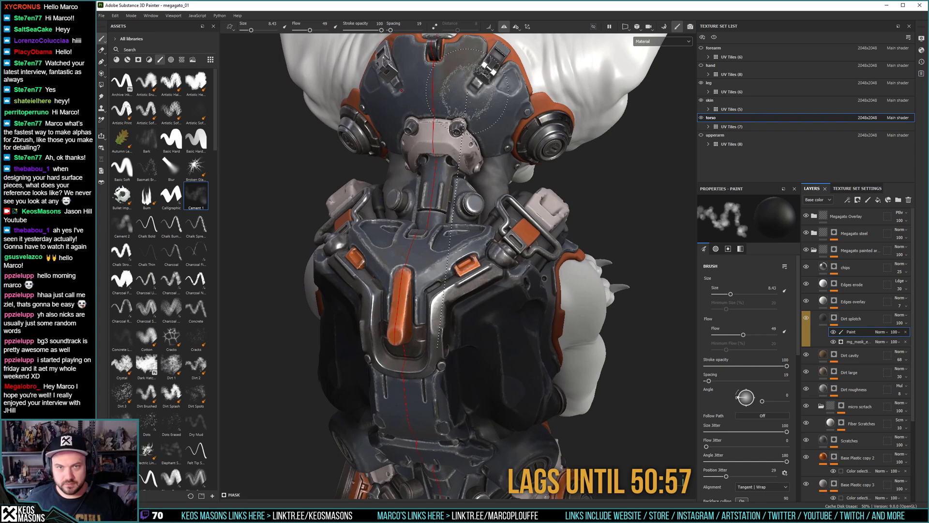
{"action": "left_click_drag", "start_coordinate": [467, 88], "coordinate": [516, 356], "text": "alt"}
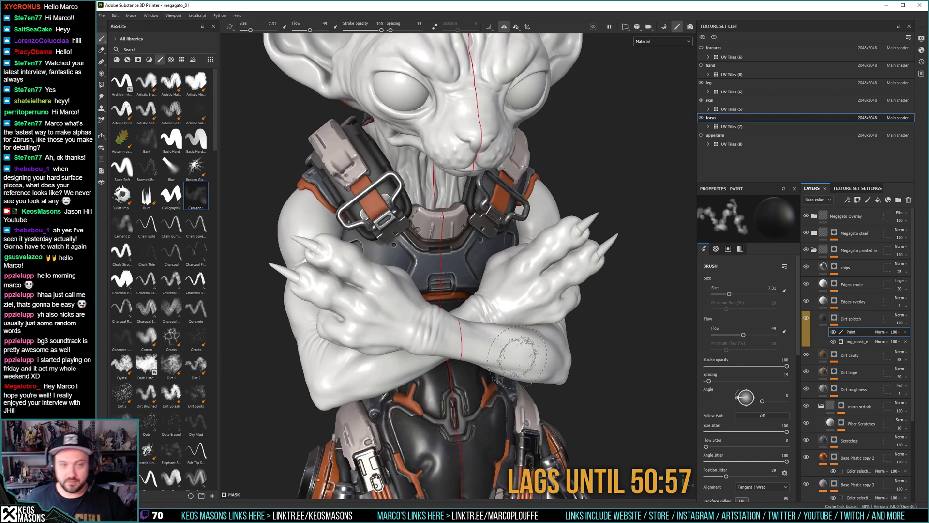
{"action": "key", "text": "bracketleft"}
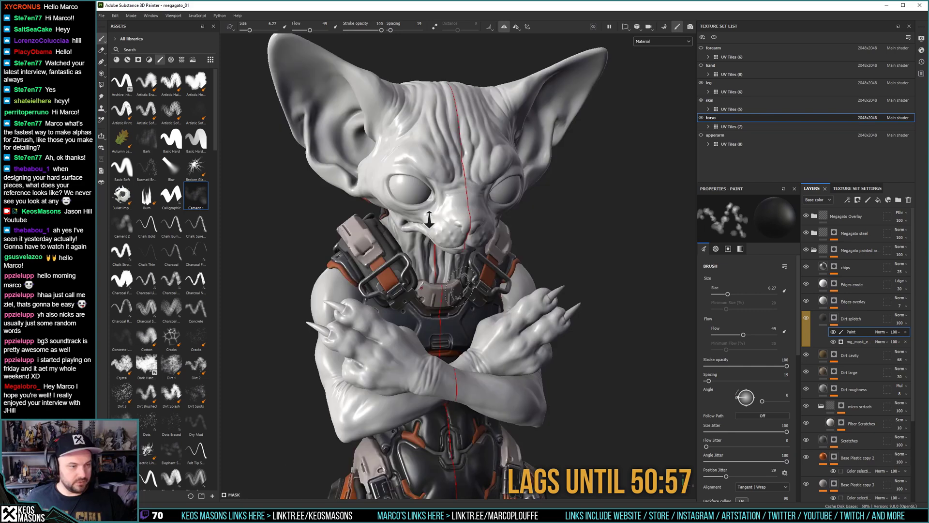
{"action": "right_click_drag", "start_coordinate": [430, 219], "coordinate": [426, 204], "text": "alt"}
{"action": "right_click_drag", "start_coordinate": [430, 239], "coordinate": [463, 243], "text": "shift"}
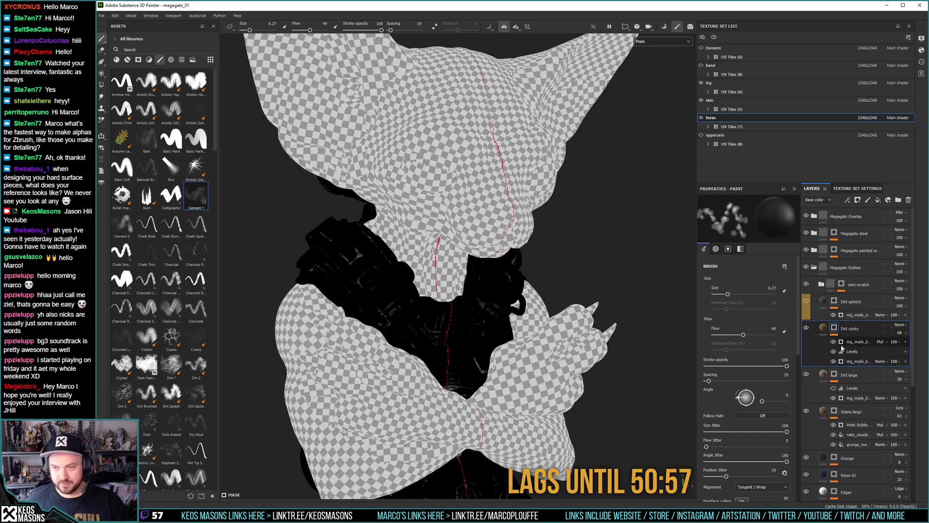
Set the Levels midpoint on the Dirt large mask in Megagato Rubber to 0.377 to reduce the dirt.
{"action": "left_click", "coordinate": [851, 374]}
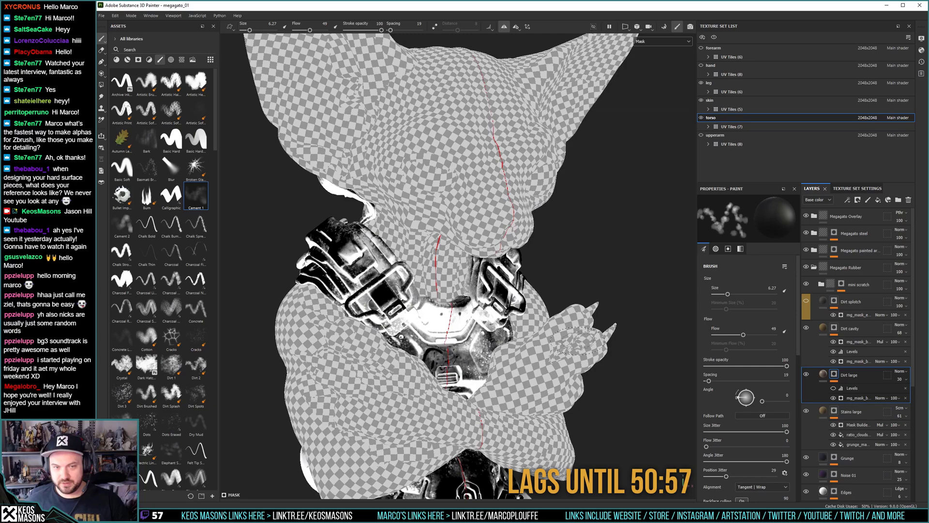
{"action": "left_click", "coordinate": [851, 388]}
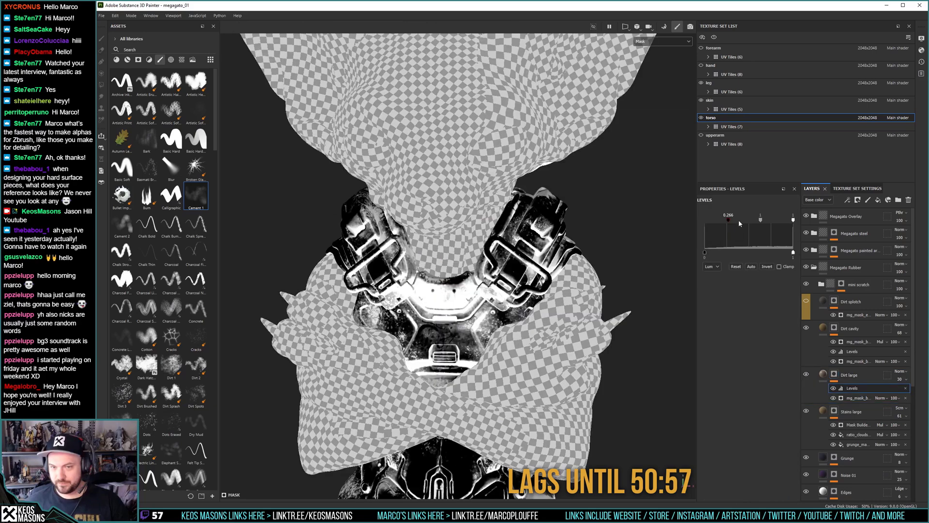
{"action": "left_click_drag", "start_coordinate": [760, 219], "coordinate": [700, 221]}
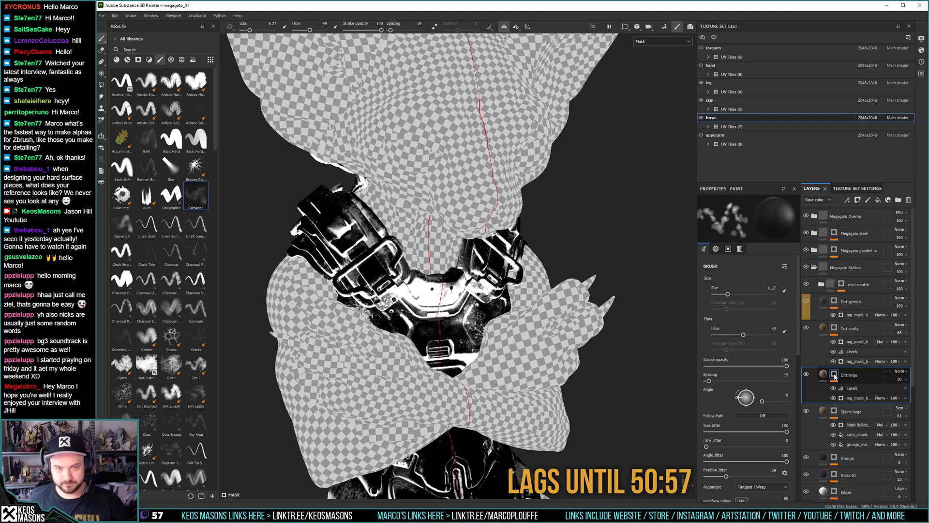
{"action": "left_click", "coordinate": [851, 388]}
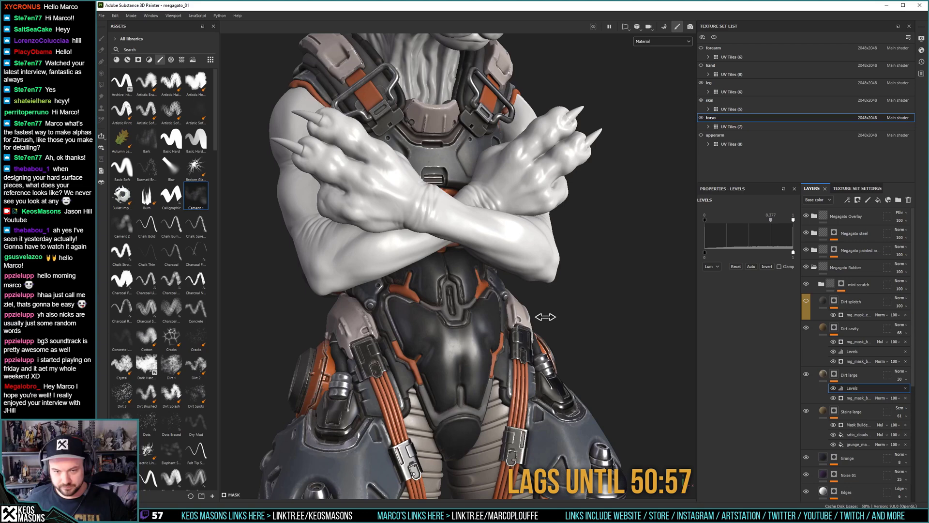
Hide the Dirt cavity and Stains large layers in Megagato Rubber and label them red.
{"action": "left_click", "coordinate": [806, 381]}
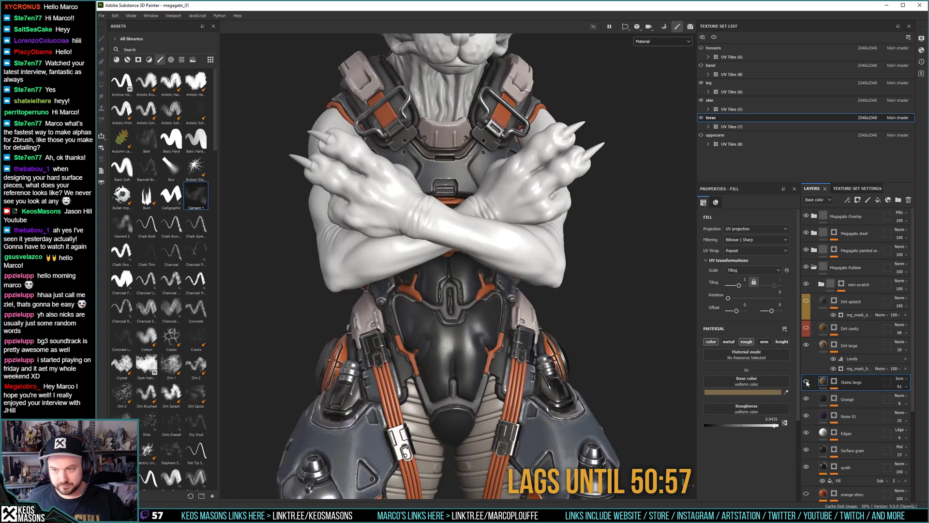
{"action": "right_click", "coordinate": [806, 382]}
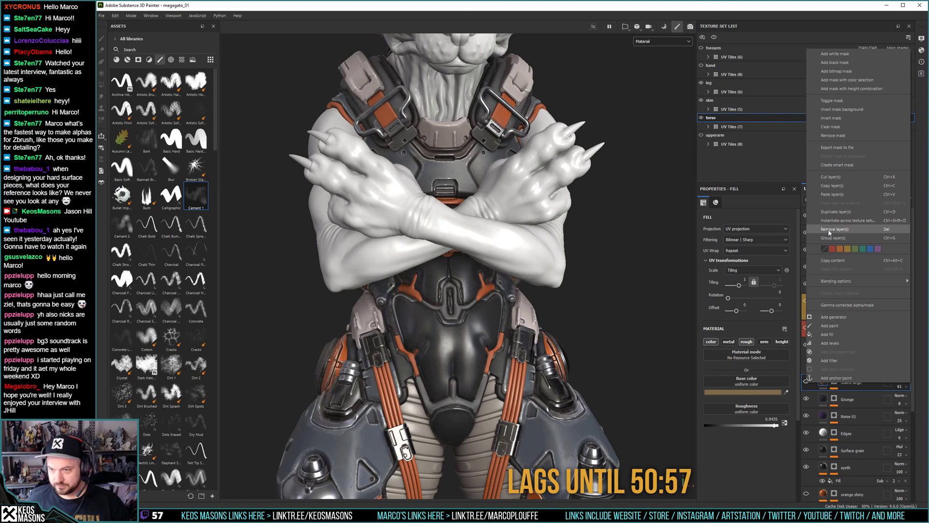
{"action": "left_click", "coordinate": [829, 229]}
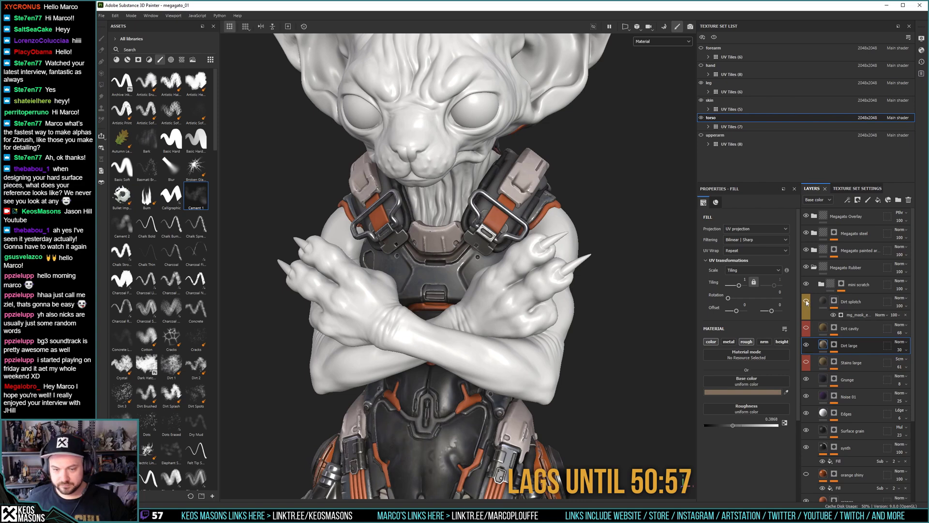
Set the Dirt large layer's roughness to 0.4585 and lower the Dirt splotch layer's opacity to 56 in Megagato Rubber.
{"action": "middle_click_drag", "start_coordinate": [524, 407], "coordinate": [523, 308]}
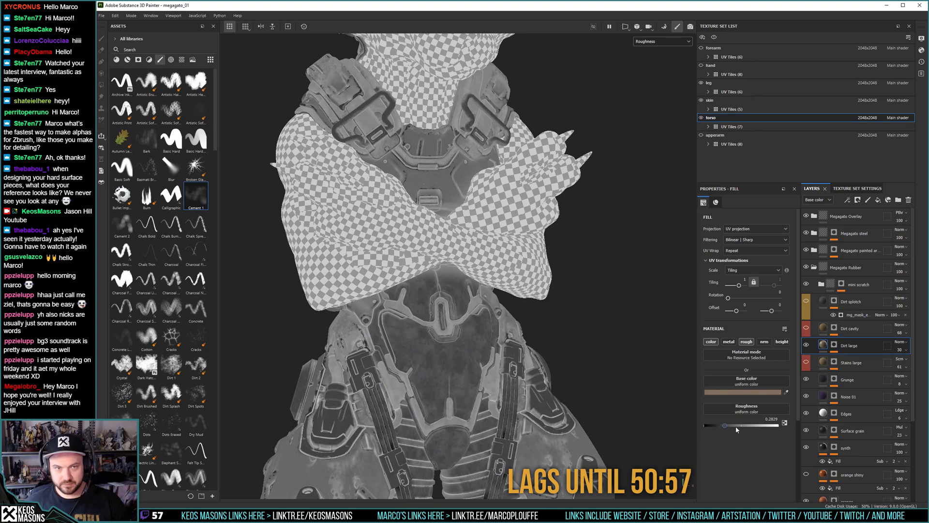
{"action": "left_click_drag", "start_coordinate": [736, 426], "coordinate": [739, 428]}
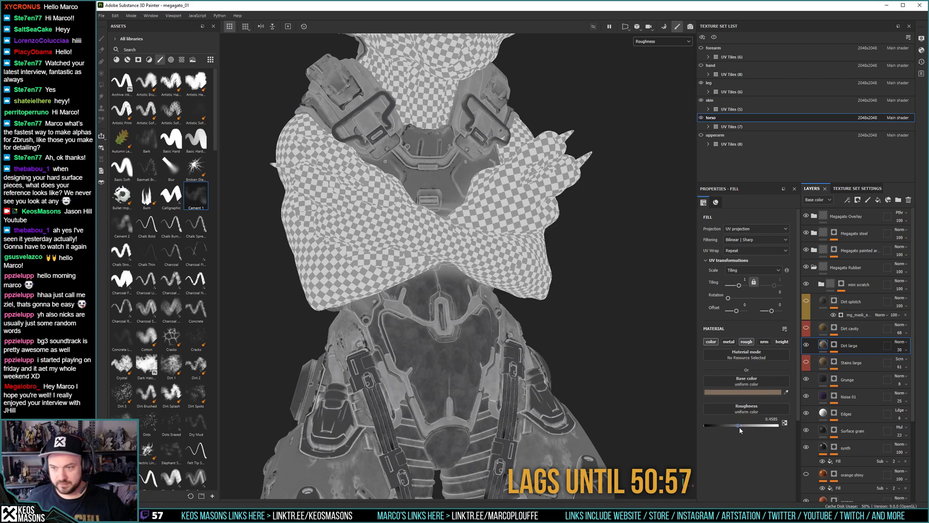
{"action": "left_click", "coordinate": [836, 301]}
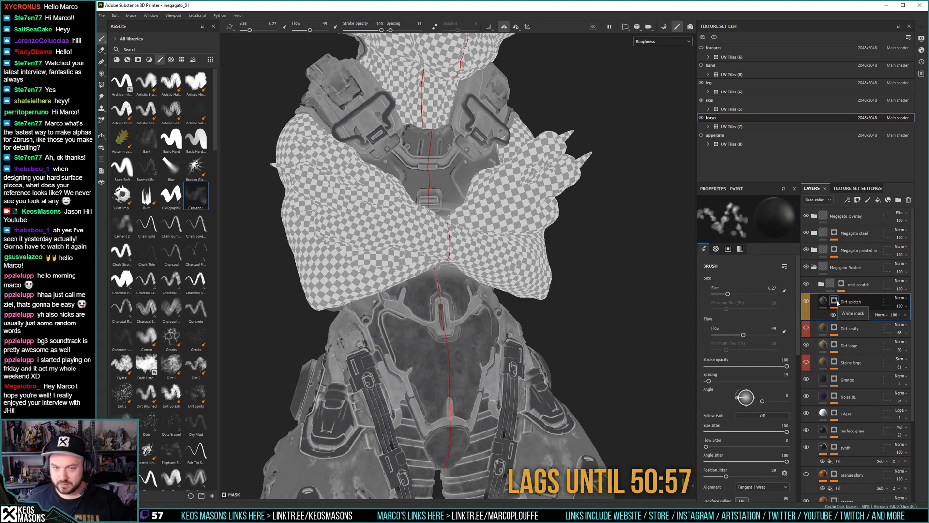
{"action": "left_click", "coordinate": [822, 301]}
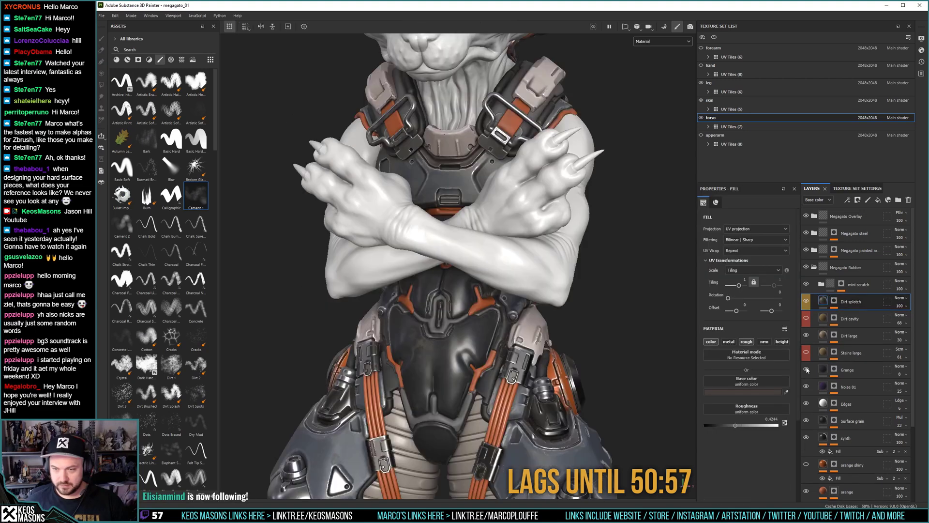
{"action": "left_click_drag", "start_coordinate": [899, 306], "coordinate": [910, 320]}
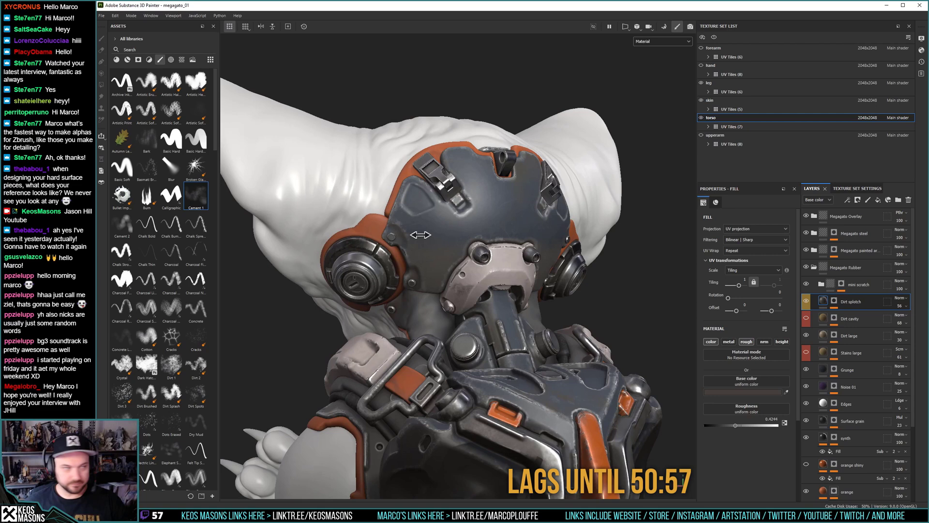
{"action": "right_click_drag", "start_coordinate": [420, 234], "coordinate": [431, 243], "text": "shift"}
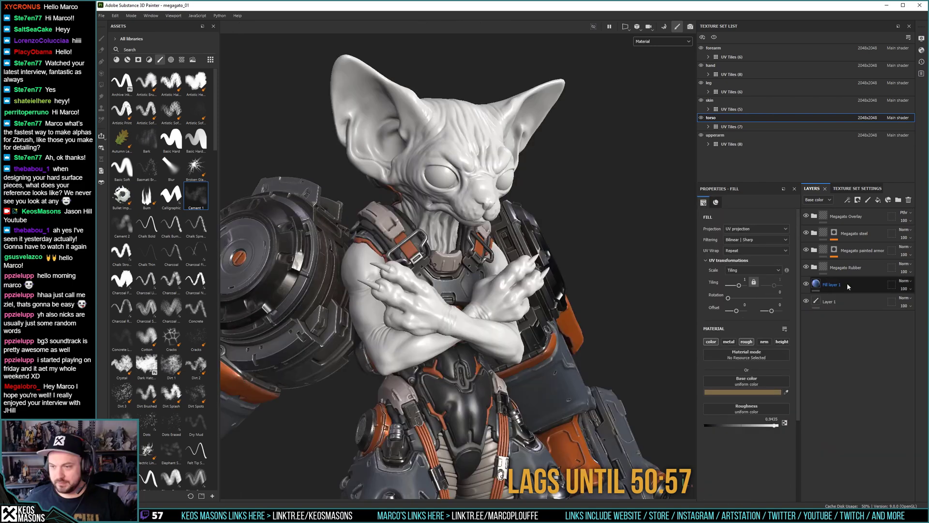
Remove Fill layer 1 from the torso texture set and save the project with the whole model framed from the front.
{"action": "left_click", "coordinate": [847, 286]}
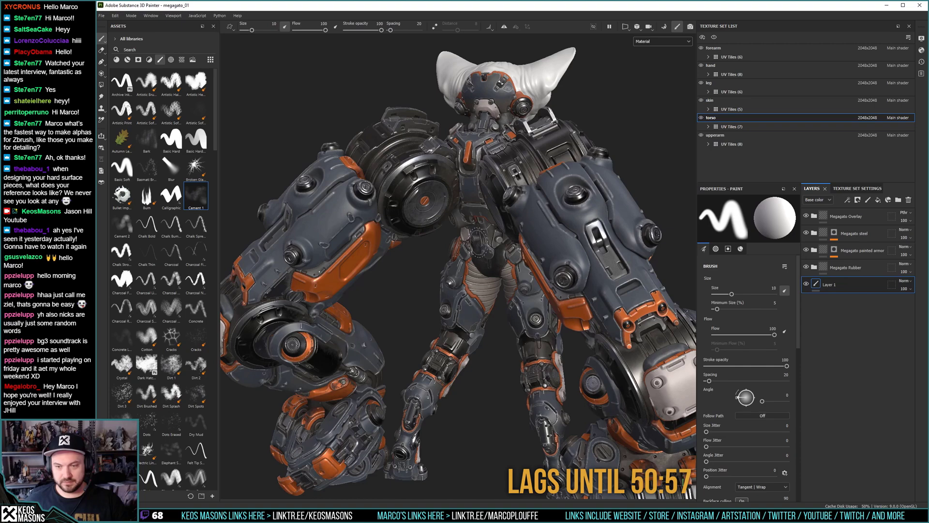
{"action": "left_click_drag", "start_coordinate": [344, 381], "coordinate": [449, 159], "text": "alt"}
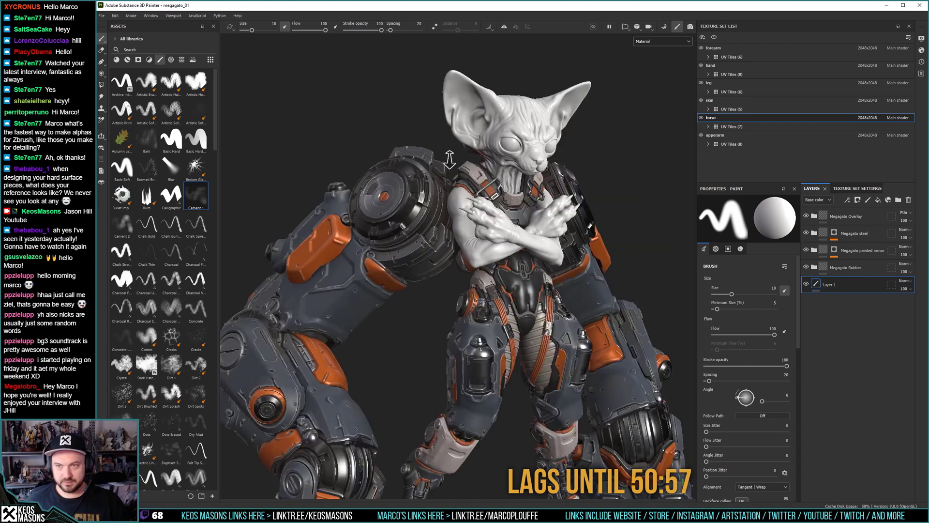
{"action": "middle_click_drag", "start_coordinate": [450, 159], "coordinate": [470, 204], "text": "alt"}
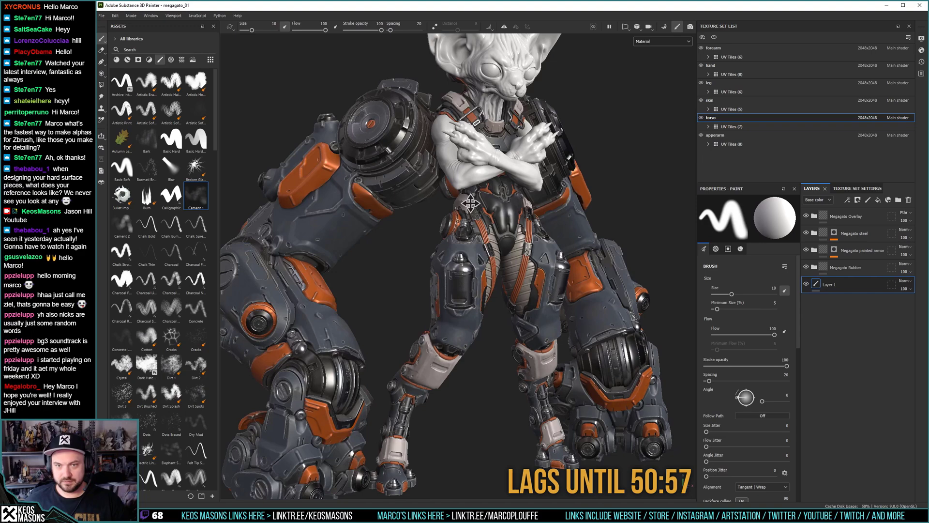
{"action": "key", "text": "f"}
{"action": "left_click", "coordinate": [112, 15]}
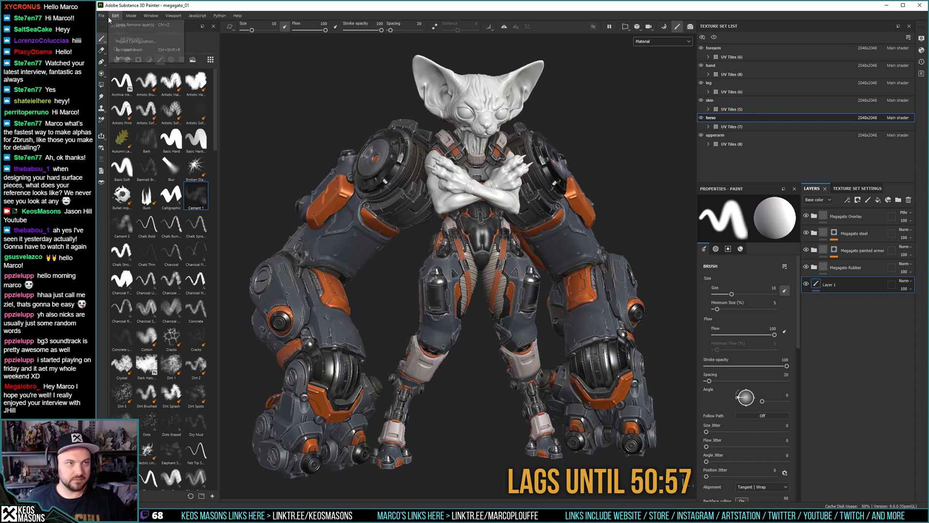
{"action": "key", "text": "ctrl+s"}
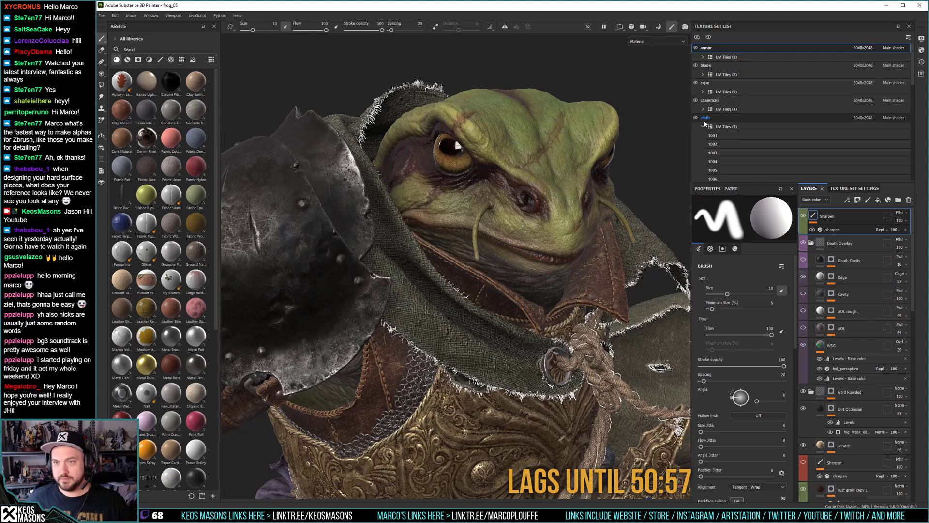
In the frog_05 project, open the skin texture set's layers, collapse Death Overlay and toggle the eyes folder off and on.
{"action": "scroll", "coordinate": [704, 135], "scroll_direction": "down", "scroll_amount": 3}
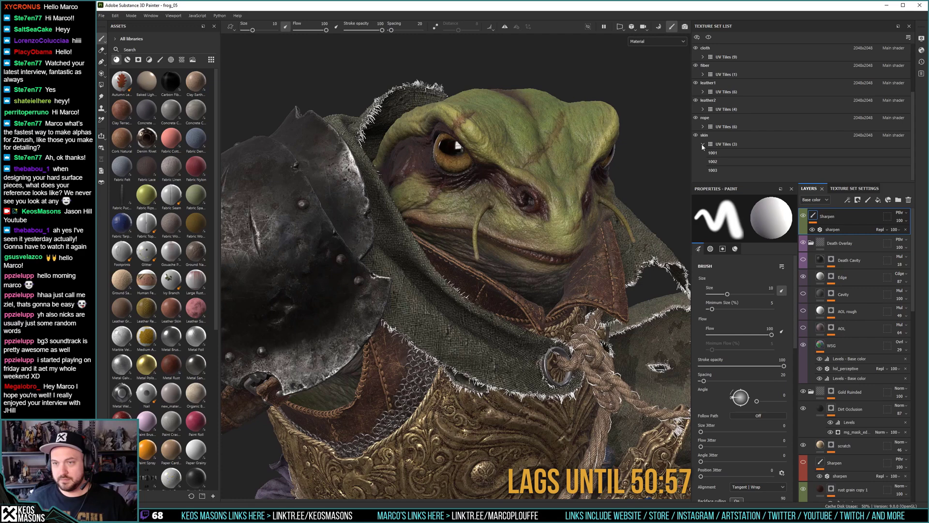
{"action": "left_click", "coordinate": [702, 145]}
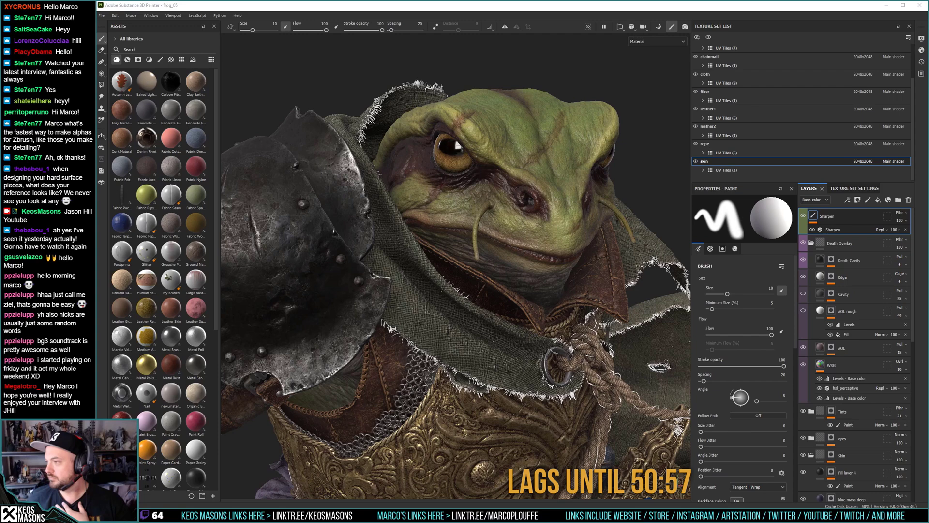
{"action": "left_click", "coordinate": [811, 243]}
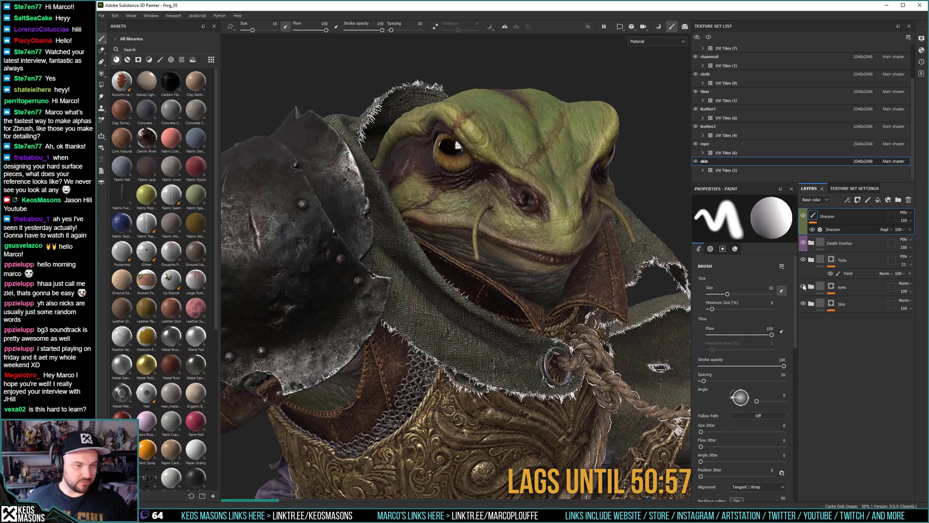
{"action": "left_click", "coordinate": [803, 287]}
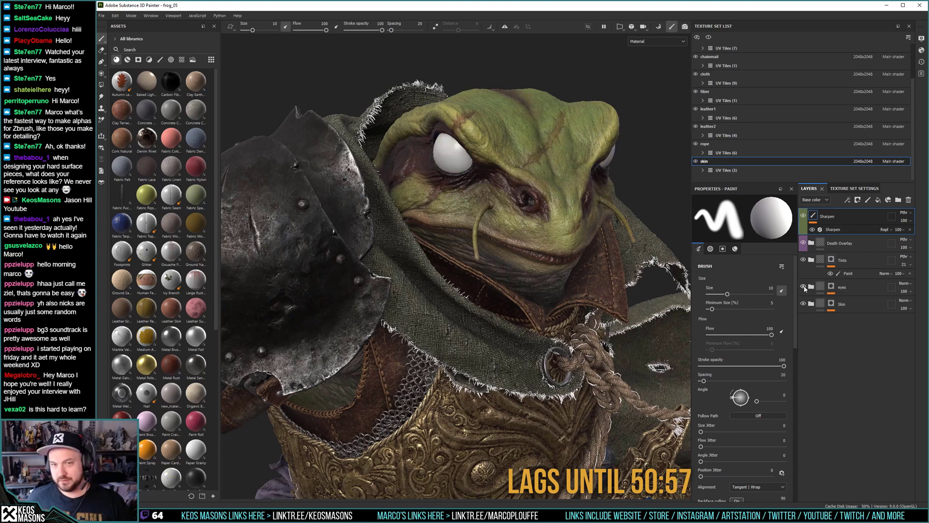
{"action": "left_click", "coordinate": [803, 287]}
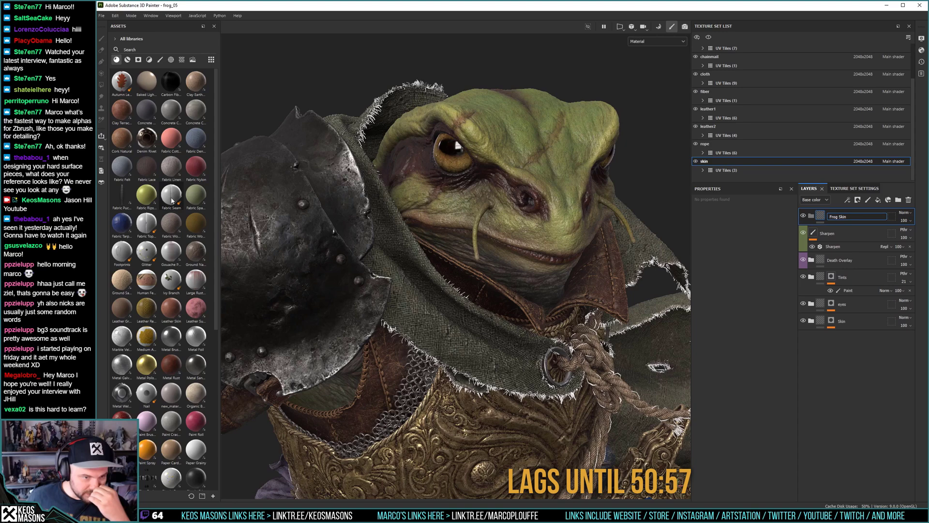
Create a smart material from the frog's skin layer group named Frog Skin 2 and cancel closing the project.
{"action": "left_click", "coordinate": [127, 60]}
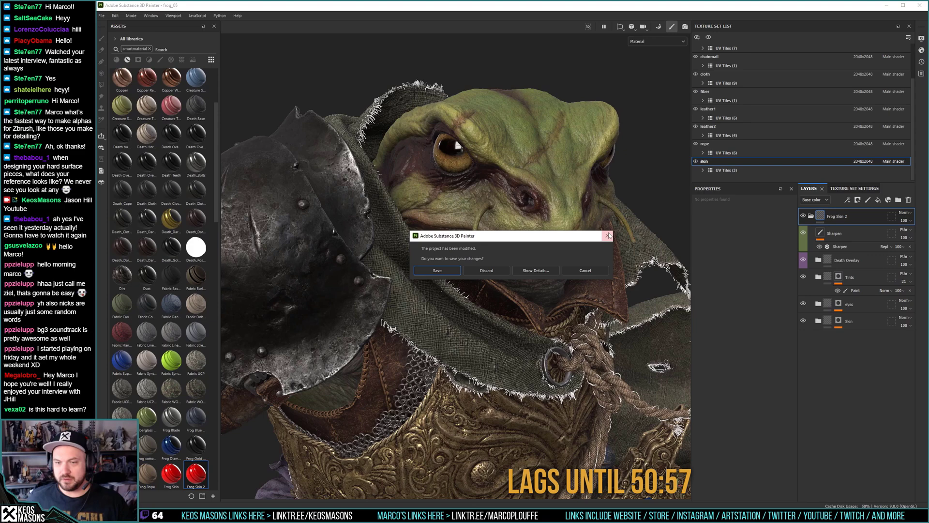
{"action": "left_click", "coordinate": [609, 236]}
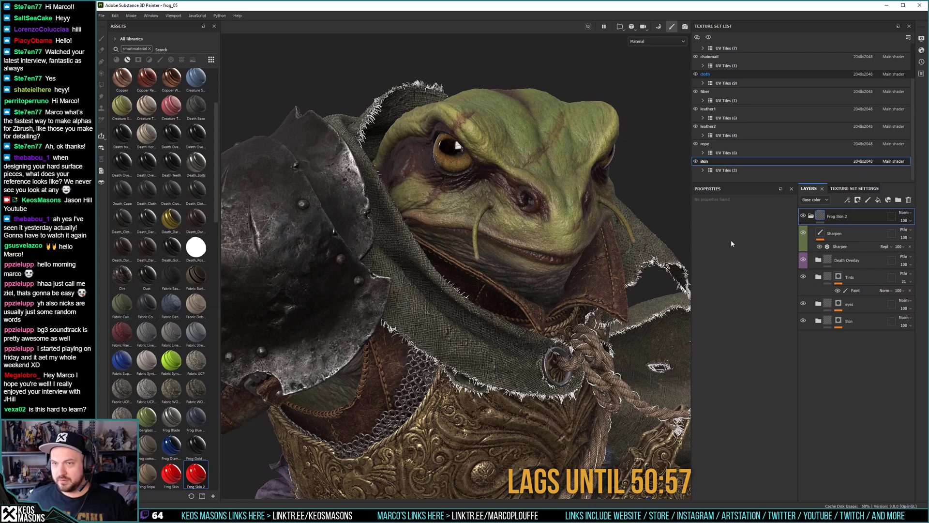
Inspect the Sharpen filter's intensity in the frog's cloth, cape and armor texture sets.
{"action": "left_click", "coordinate": [832, 218]}
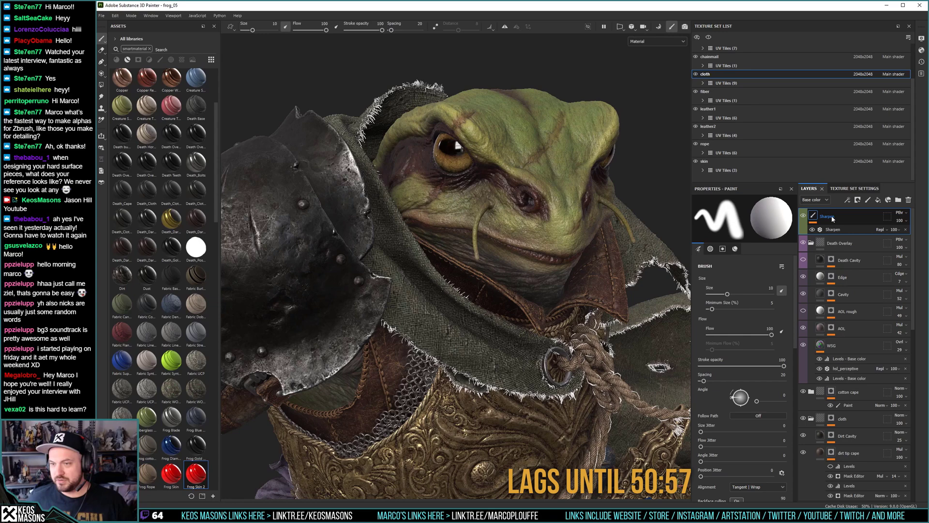
{"action": "left_click", "coordinate": [833, 230]}
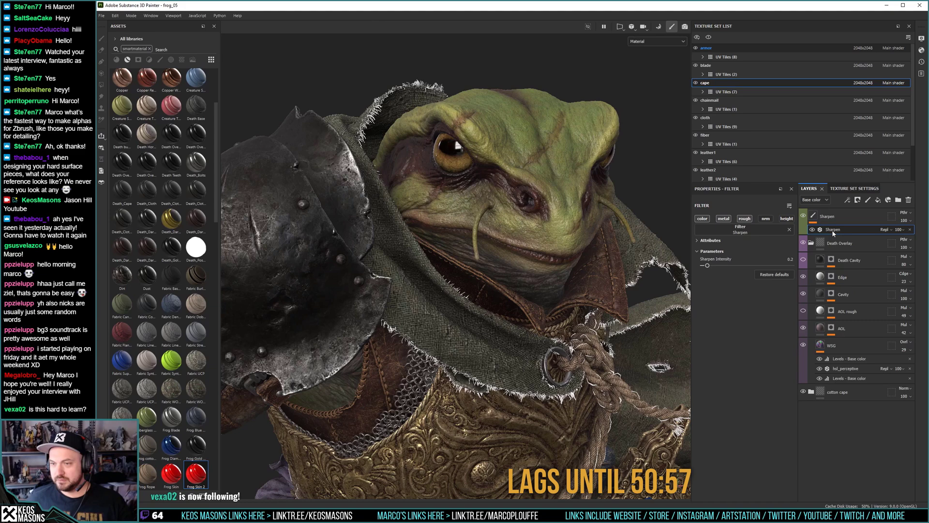
{"action": "left_click", "coordinate": [836, 230]}
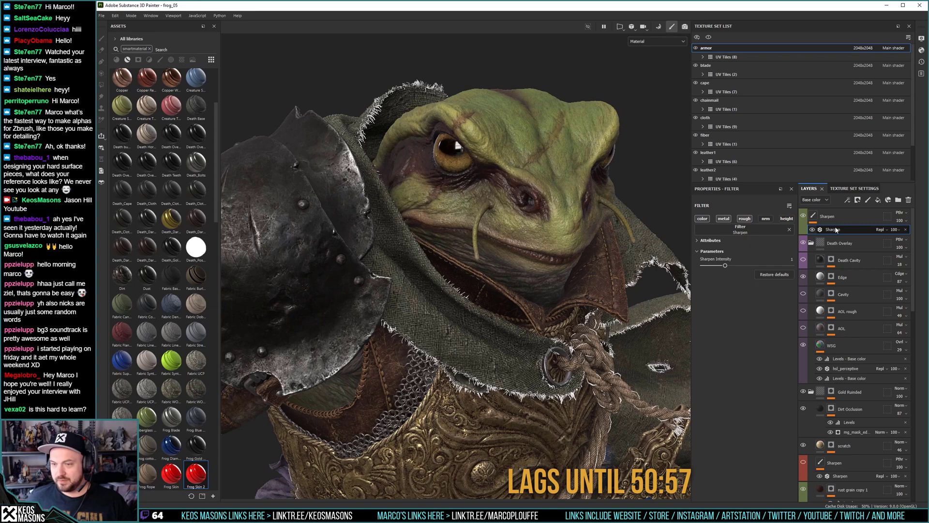
In the megagato_01 project, add a Sharpen filter to a new layer above the torso's Megagato Overlay folder.
{"action": "right_click", "coordinate": [822, 218]}
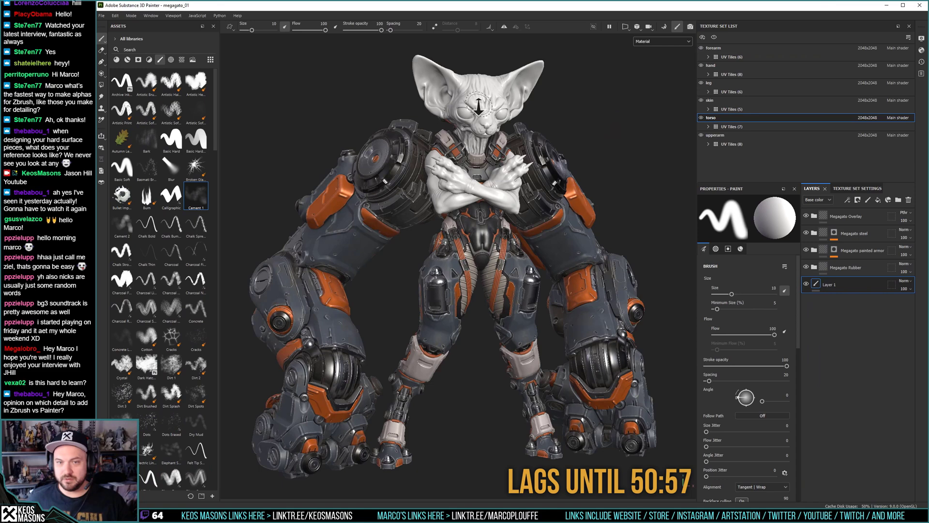
{"action": "scroll", "coordinate": [478, 104], "scroll_direction": "up", "scroll_amount": 5}
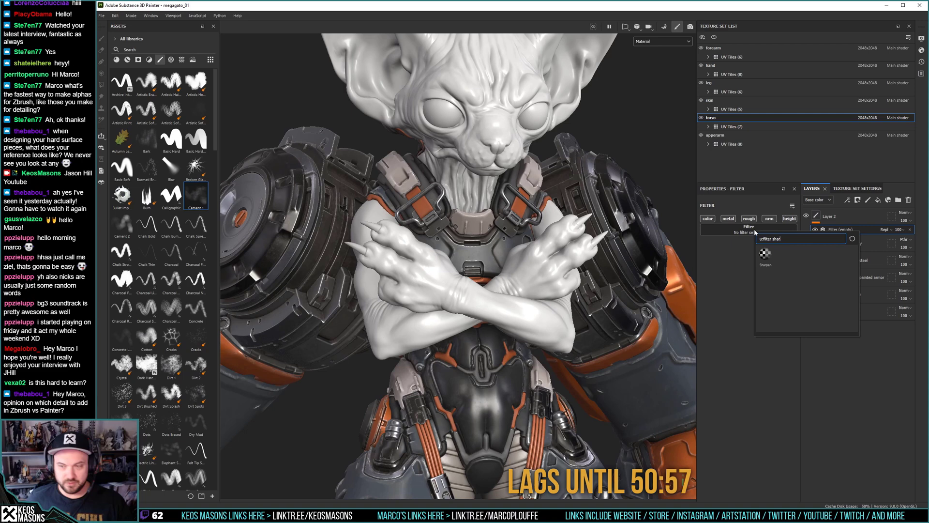
{"action": "left_click", "coordinate": [765, 254]}
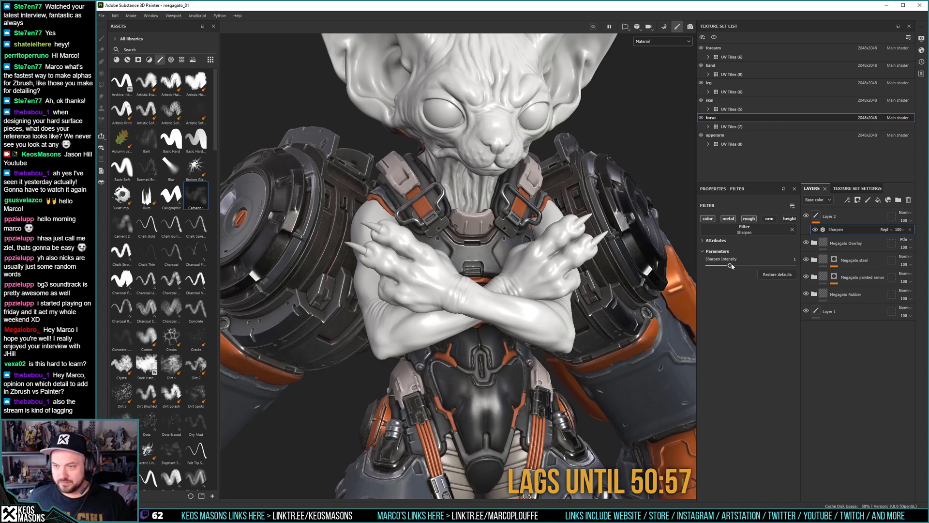
Add the Frog Skin 2 smart material to the layer stack of the skin texture set.
{"action": "scroll", "coordinate": [639, 303], "scroll_direction": "up", "scroll_amount": 4}
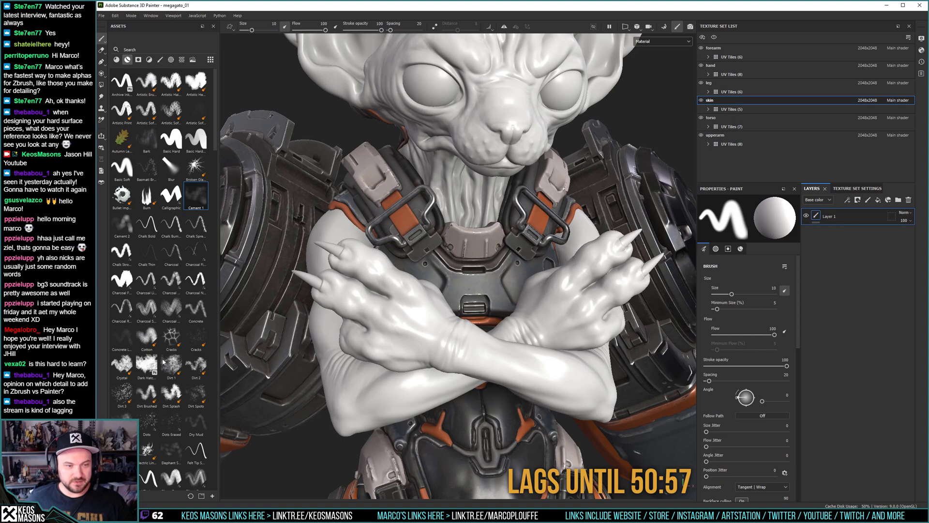
{"action": "scroll", "coordinate": [169, 338], "scroll_direction": "down", "scroll_amount": 15}
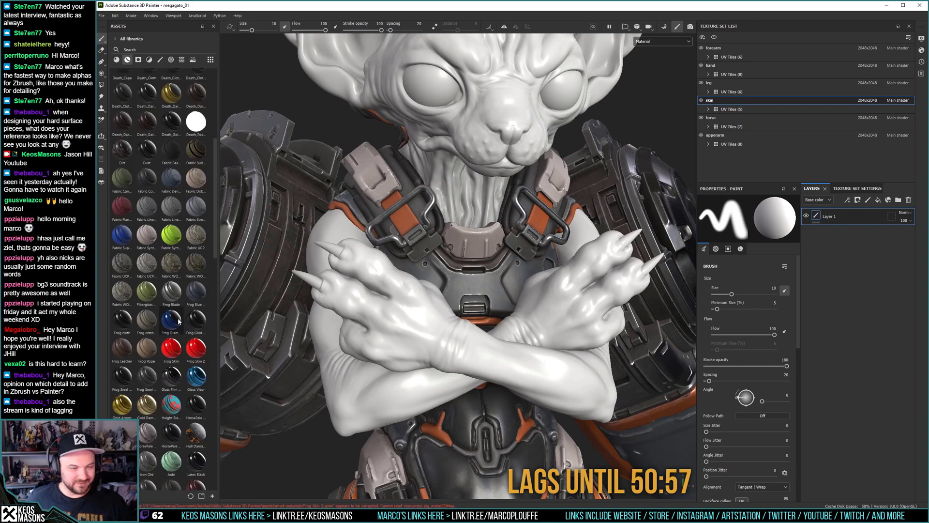
{"action": "left_click_drag", "start_coordinate": [196, 348], "coordinate": [845, 220]}
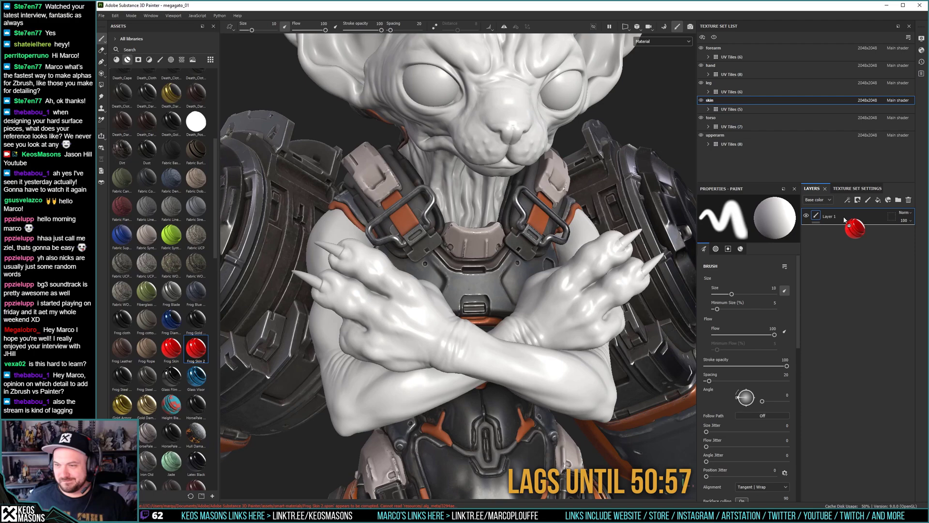
{"action": "left_click_drag", "start_coordinate": [844, 220], "coordinate": [844, 219]}
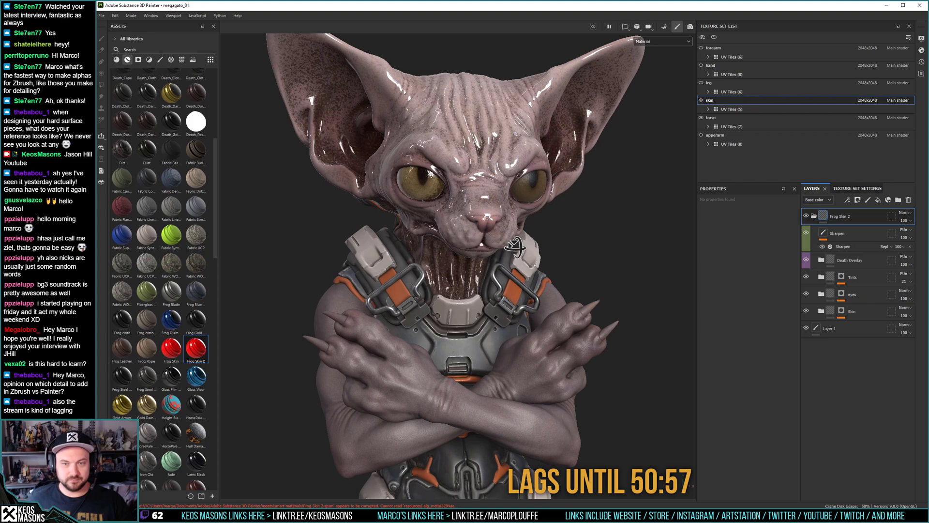
Examine the new skin material on the cat's head, ears, neck, hands and crossed arms.
{"action": "left_click_drag", "start_coordinate": [514, 247], "coordinate": [505, 271], "text": "alt"}
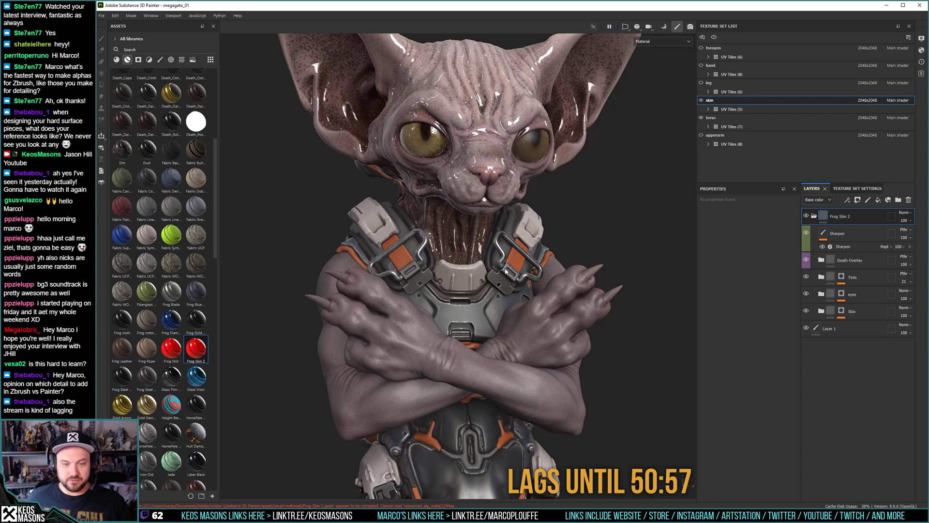
{"action": "left_click_drag", "start_coordinate": [505, 271], "coordinate": [466, 277], "text": "alt"}
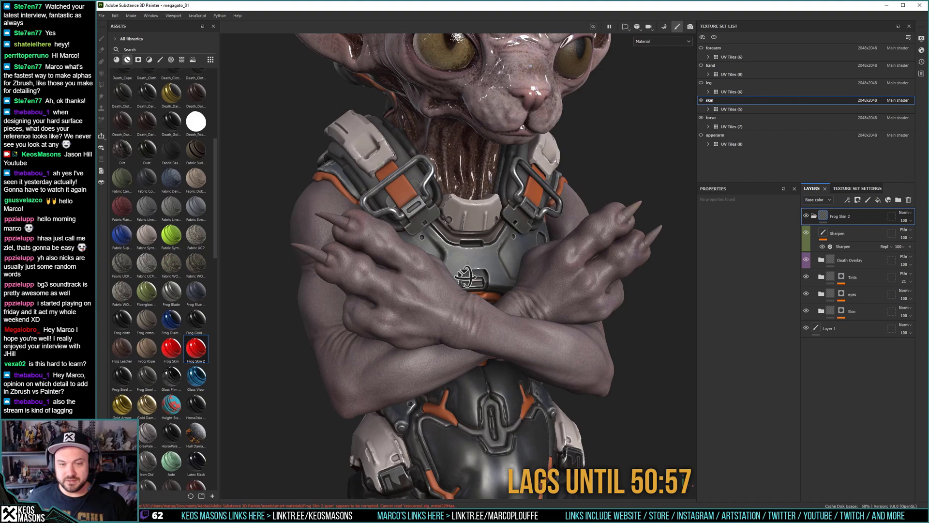
{"action": "left_click_drag", "start_coordinate": [465, 276], "coordinate": [476, 305], "text": "alt"}
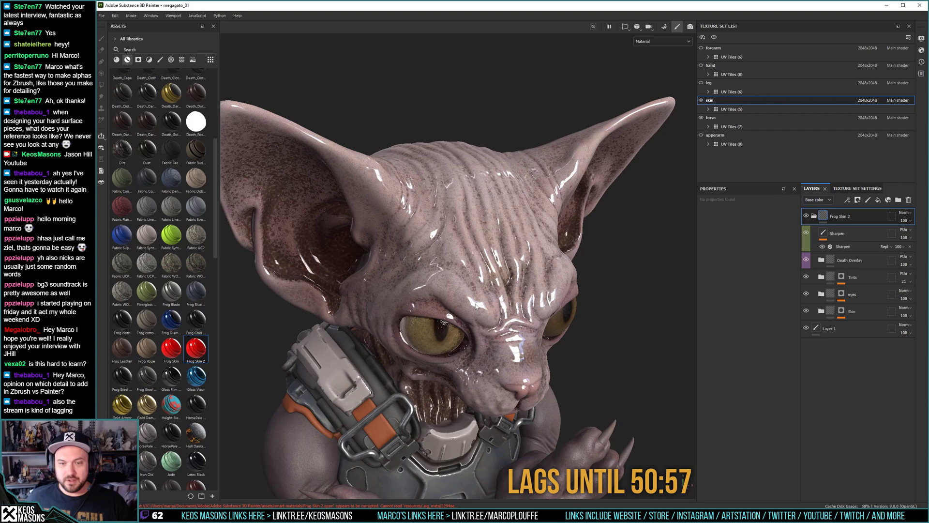
{"action": "middle_click_drag", "start_coordinate": [475, 306], "coordinate": [415, 304], "text": "alt"}
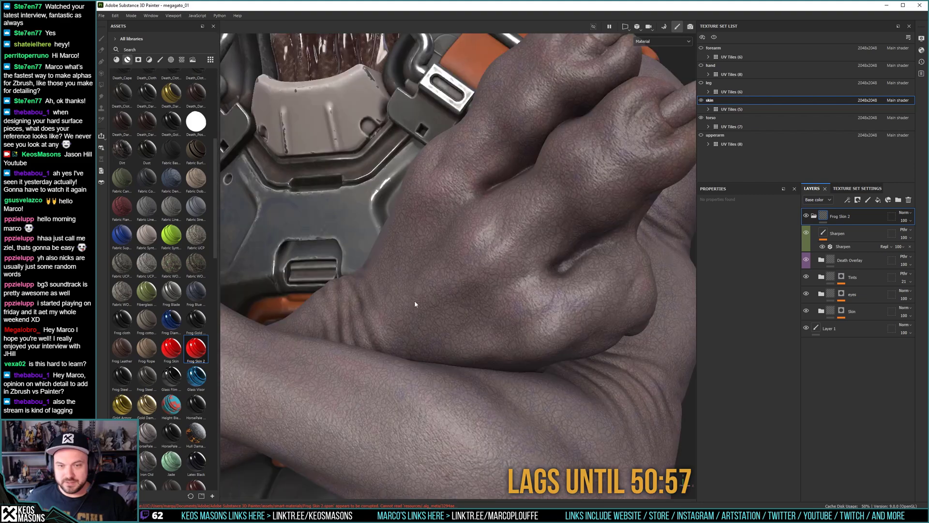
{"action": "scroll", "coordinate": [518, 244], "scroll_direction": "down", "scroll_amount": 3}
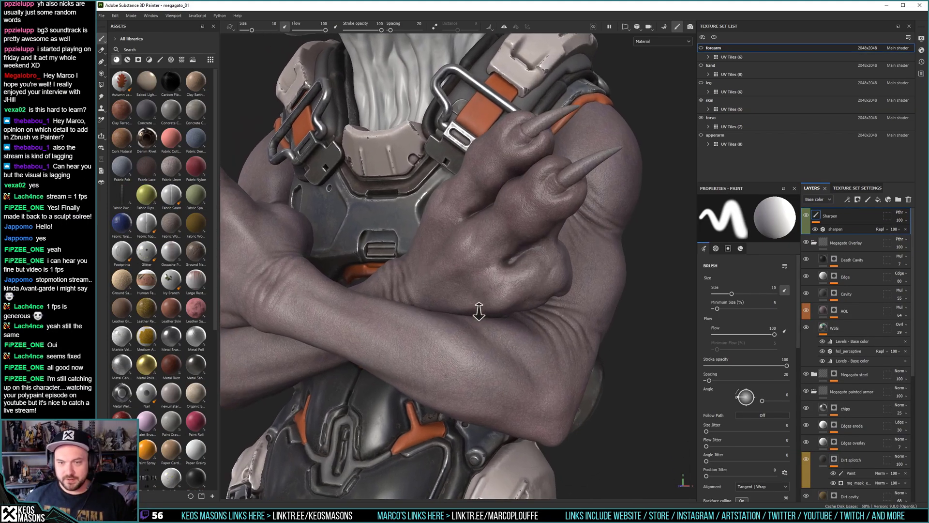
{"action": "left_click_drag", "start_coordinate": [446, 281], "coordinate": [550, 207], "text": "alt"}
{"action": "right_click_drag", "start_coordinate": [552, 231], "coordinate": [489, 191], "text": "alt"}
{"action": "middle_click_drag", "start_coordinate": [489, 191], "coordinate": [531, 179], "text": "alt"}
{"action": "right_click_drag", "start_coordinate": [531, 179], "coordinate": [532, 232], "text": "alt"}
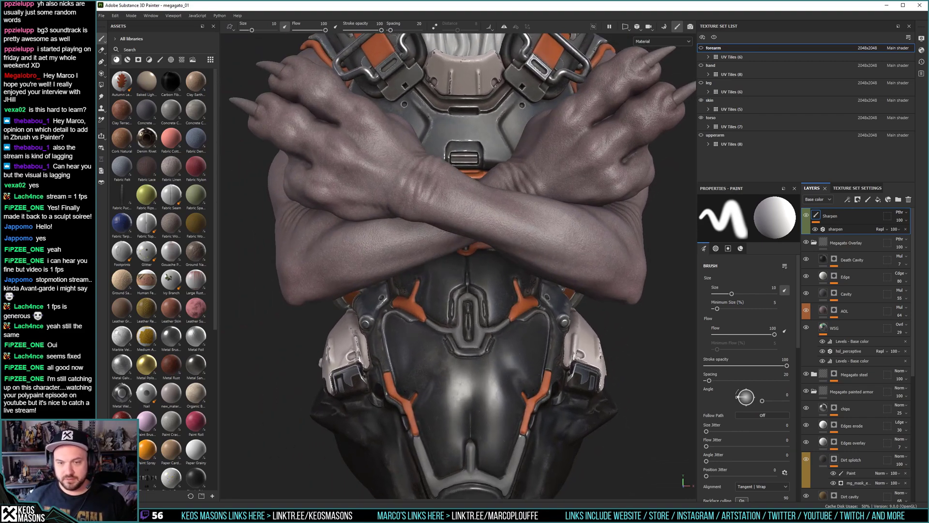
{"action": "middle_click_drag", "start_coordinate": [531, 271], "coordinate": [495, 249], "text": "alt"}
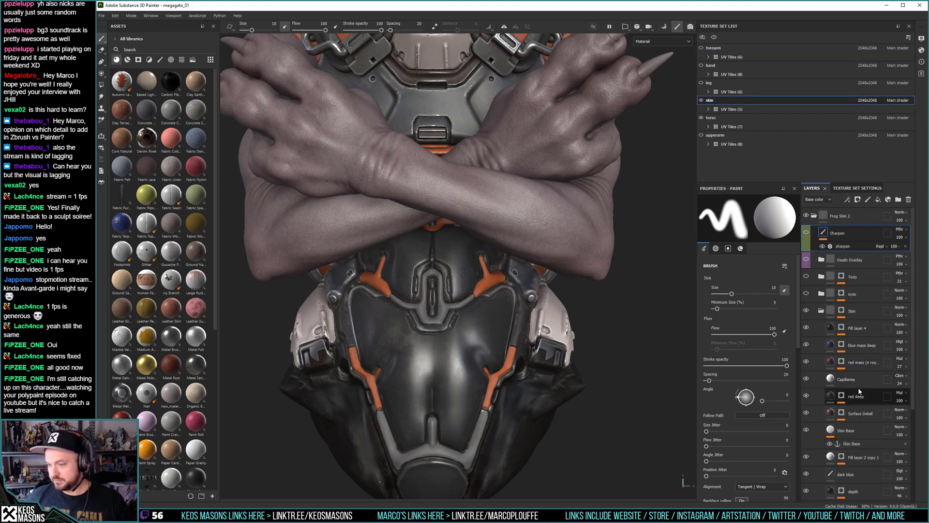
Copy the Capillaries layer from the skin texture set's Skin folder and switch to the torso texture set.
{"action": "right_click", "coordinate": [832, 381]}
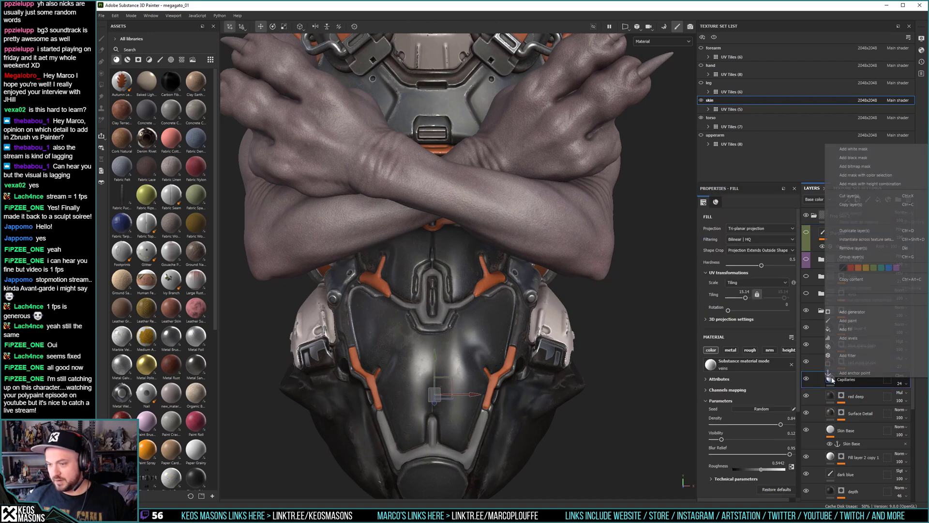
{"action": "left_click", "coordinate": [851, 206]}
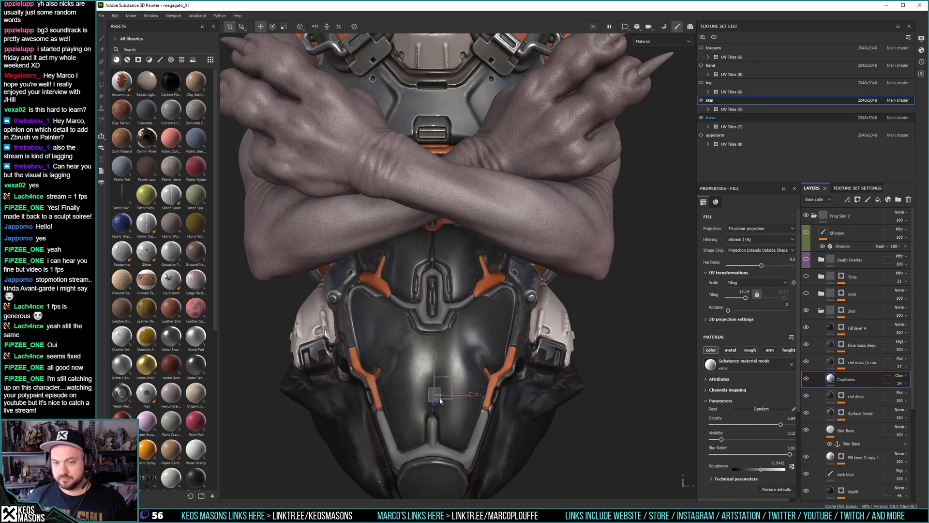
{"action": "left_click", "coordinate": [230, 28]}
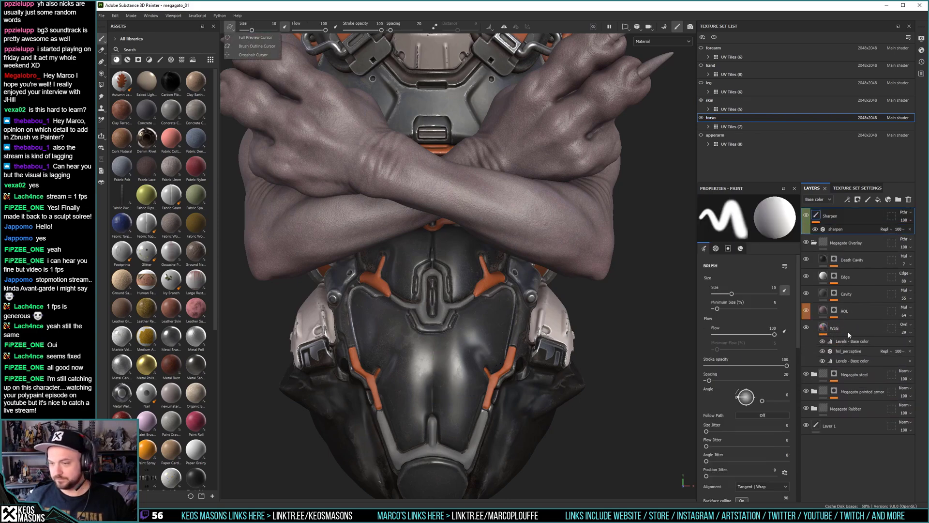
Expand the Megagato Rubber folder and display the mask of its synth layer in the viewport.
{"action": "left_click", "coordinate": [814, 408]}
{"action": "scroll", "coordinate": [848, 412], "scroll_direction": "down", "scroll_amount": 5}
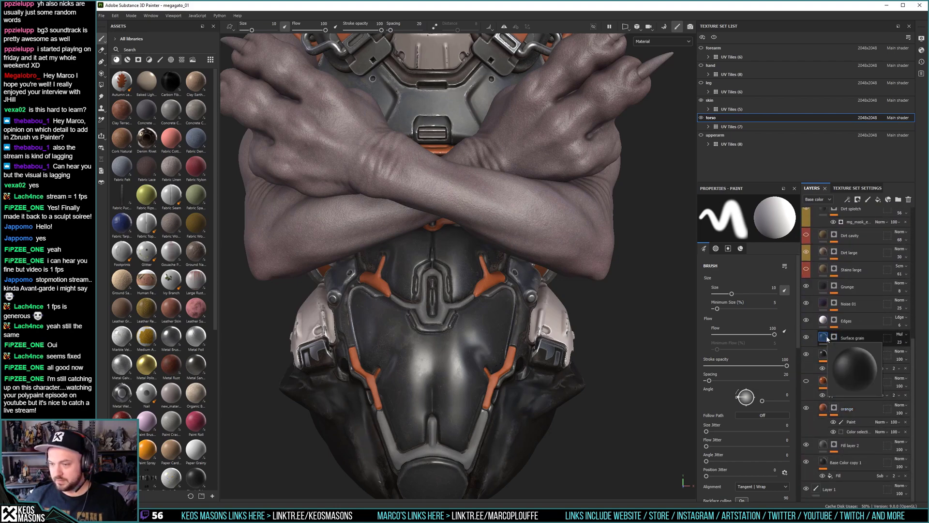
{"action": "mouse_move", "coordinate": [821, 473]}
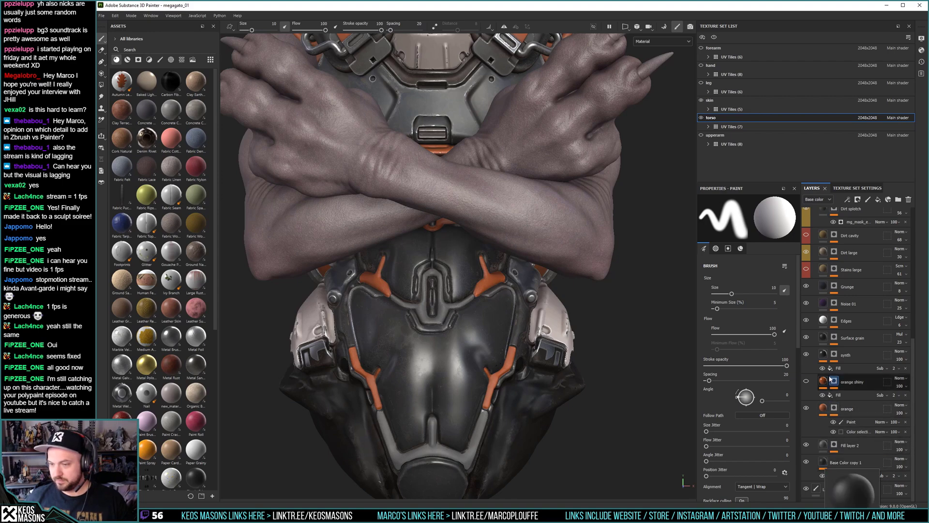
{"action": "left_click", "coordinate": [834, 357]}
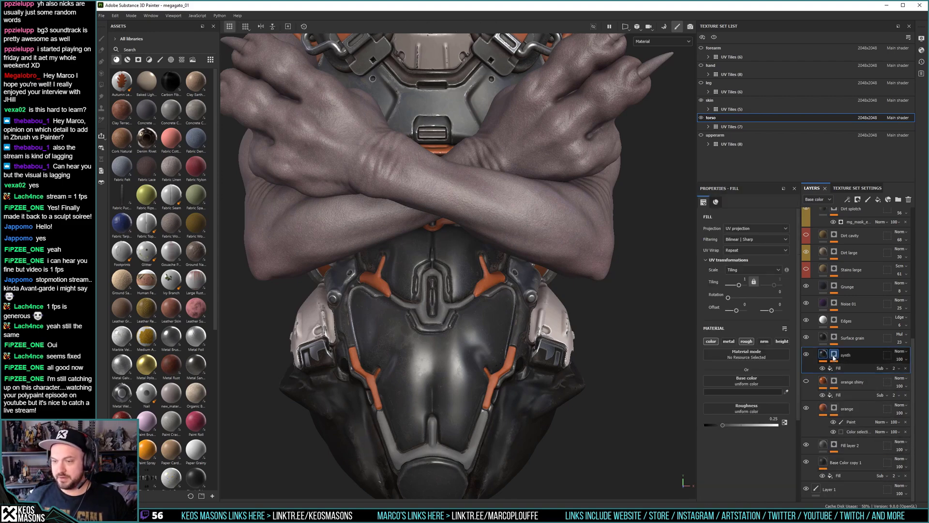
{"action": "left_click", "coordinate": [834, 355], "text": "alt"}
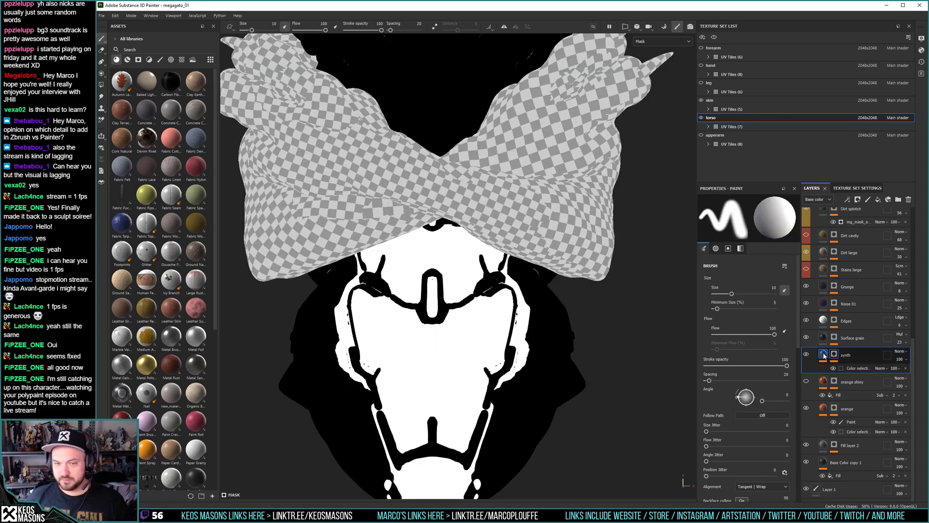
Paste the copied Capillaries layer above the synth layer in the Megagato Rubber folder.
{"action": "left_click", "coordinate": [824, 355]}
{"action": "right_click", "coordinate": [856, 353]}
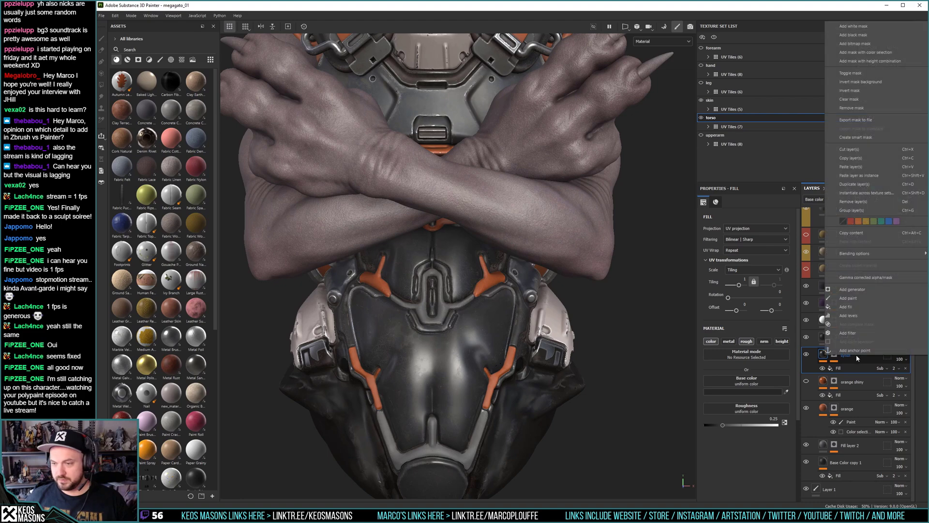
{"action": "left_click", "coordinate": [851, 167]}
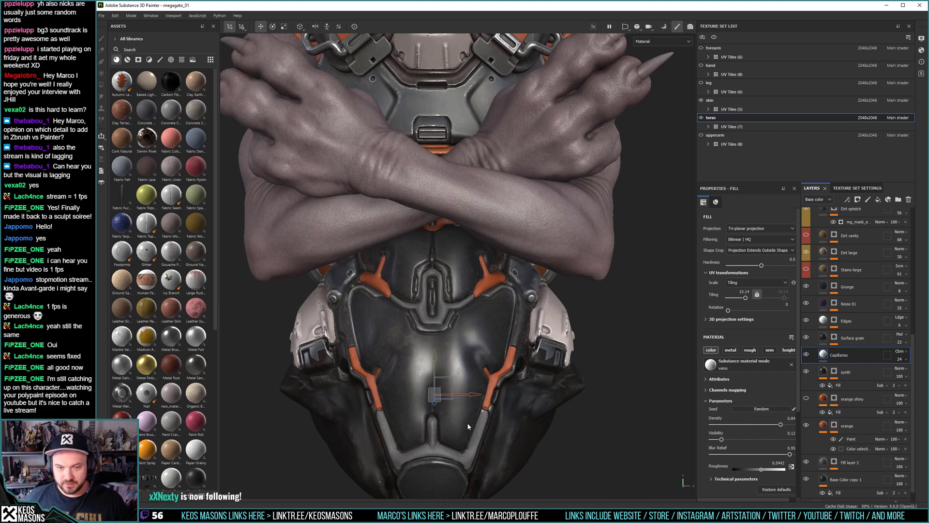
Examine up close how the pasted Capillaries layer affects the black rubber plate on the abdomen.
{"action": "scroll", "coordinate": [467, 422], "scroll_direction": "up", "scroll_amount": 5}
{"action": "middle_click_drag", "start_coordinate": [462, 384], "coordinate": [461, 313]}
{"action": "scroll", "coordinate": [461, 314], "scroll_direction": "up", "scroll_amount": 4}
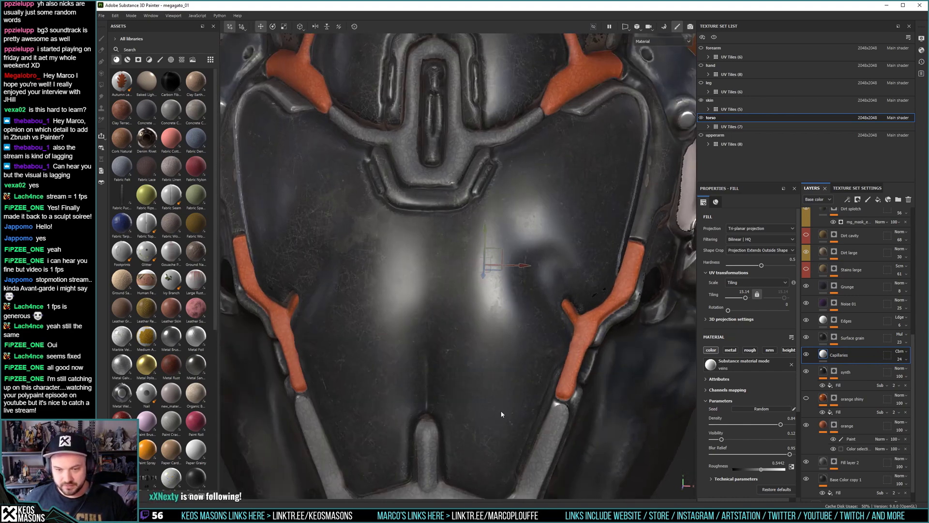
{"action": "scroll", "coordinate": [489, 376], "scroll_direction": "up", "scroll_amount": 3}
{"action": "middle_click_drag", "start_coordinate": [489, 376], "coordinate": [509, 278]}
{"action": "scroll", "coordinate": [279, 330], "scroll_direction": "down", "scroll_amount": 6}
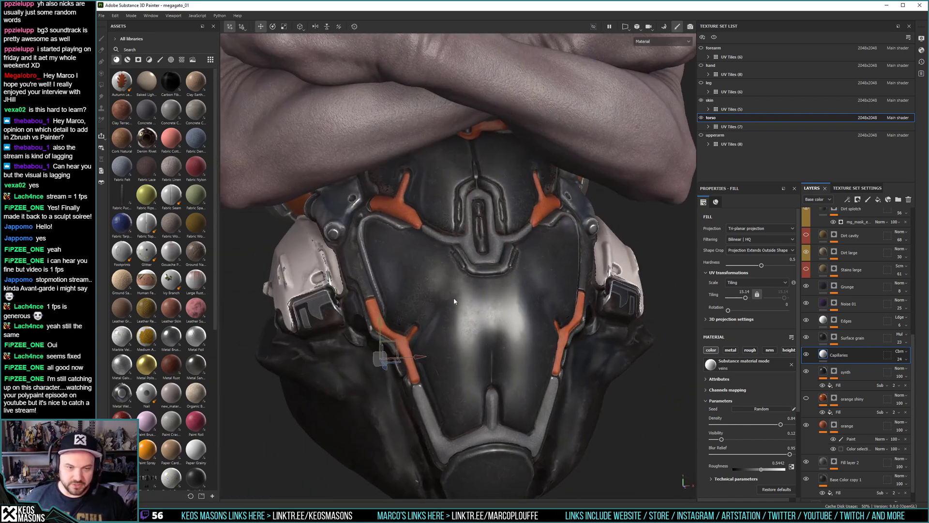
{"action": "left_click_drag", "start_coordinate": [454, 300], "coordinate": [470, 264], "text": "alt"}
{"action": "scroll", "coordinate": [471, 264], "scroll_direction": "up", "scroll_amount": 3}
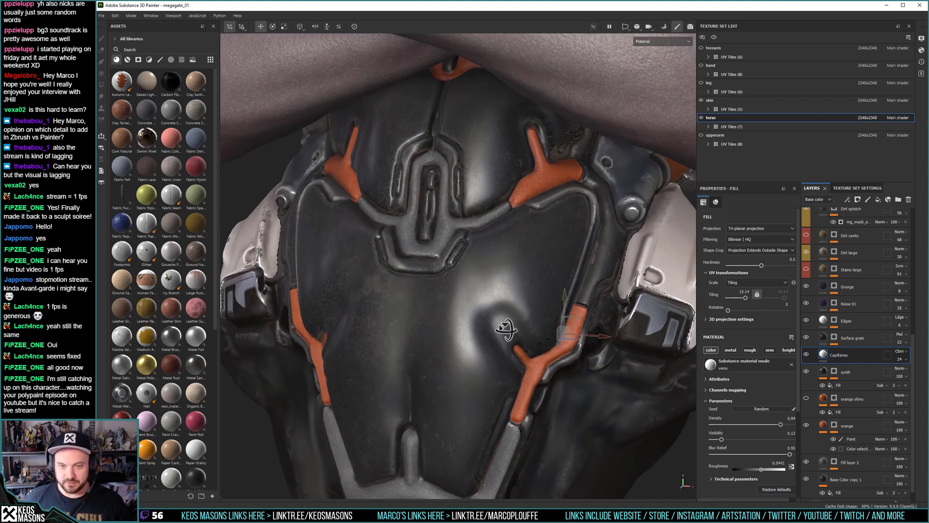
{"action": "middle_click_drag", "start_coordinate": [445, 336], "coordinate": [456, 311], "text": "alt"}
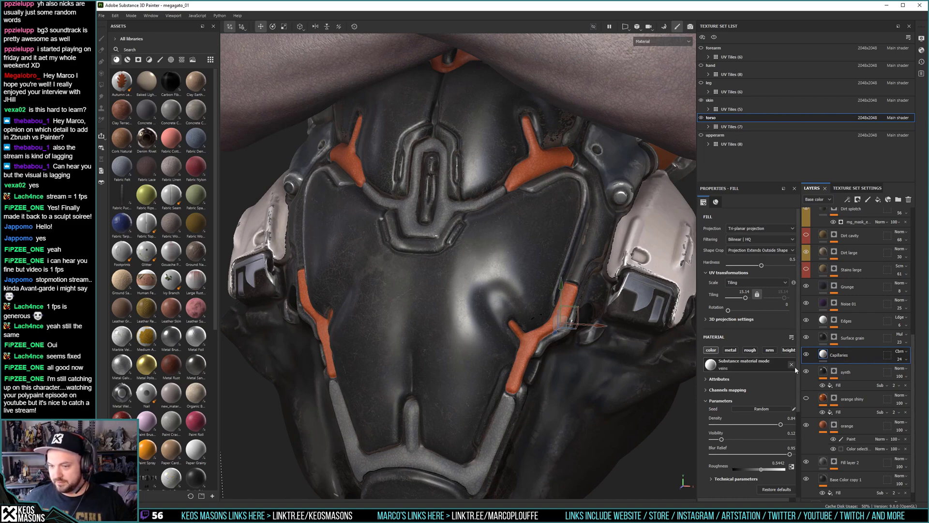
Review the Capillaries layer's veins material settings, including technical parameters, attributes and channel mapping.
{"action": "scroll", "coordinate": [794, 417], "scroll_direction": "down", "scroll_amount": 3}
{"action": "scroll", "coordinate": [794, 417], "scroll_direction": "down", "scroll_amount": 1}
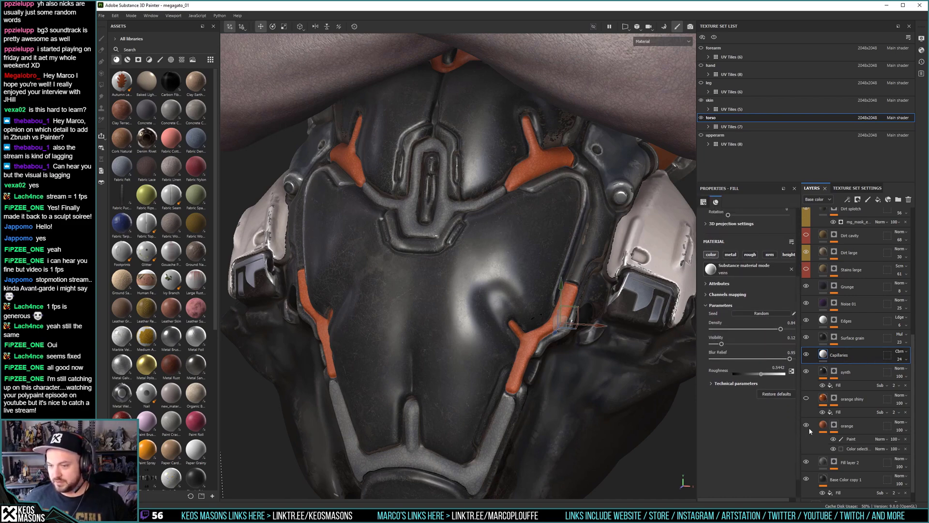
{"action": "left_click", "coordinate": [720, 396]}
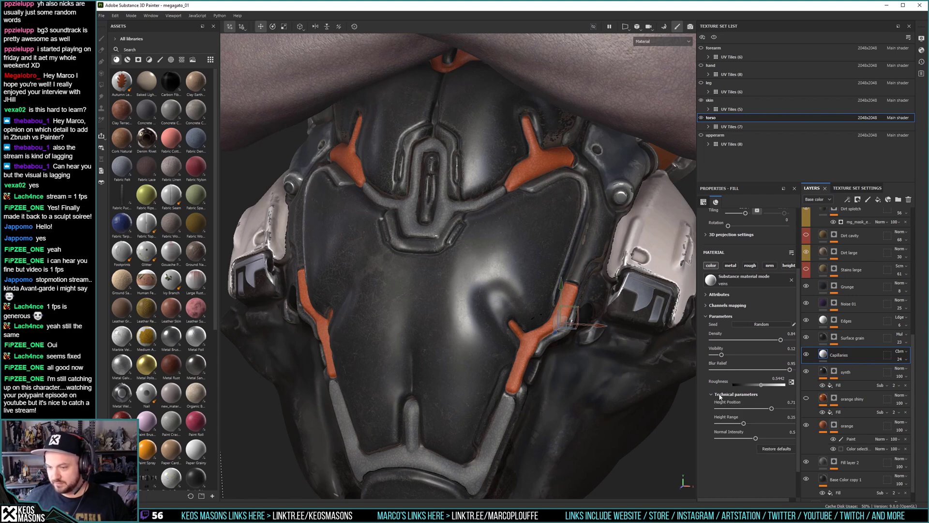
{"action": "left_click", "coordinate": [722, 306]}
{"action": "left_click", "coordinate": [720, 295]}
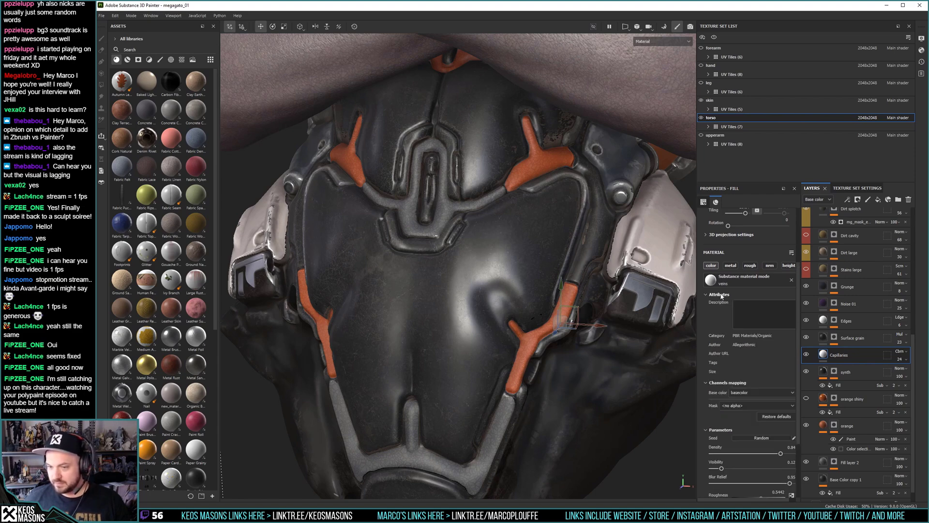
{"action": "left_click", "coordinate": [721, 295]}
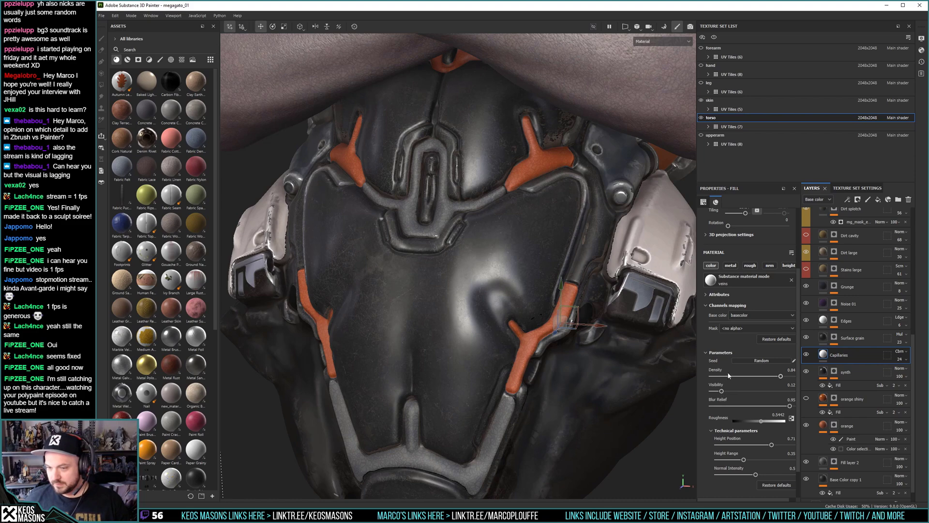
{"action": "scroll", "coordinate": [756, 367], "scroll_direction": "up", "scroll_amount": 1}
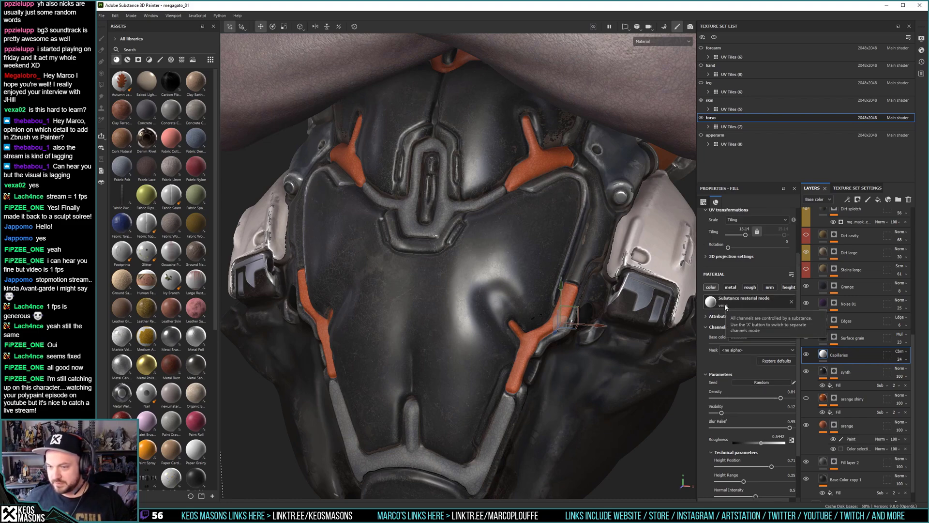
Replace the veins material of the Capillaries layer with Fabric Linen.
{"action": "left_click", "coordinate": [745, 301]}
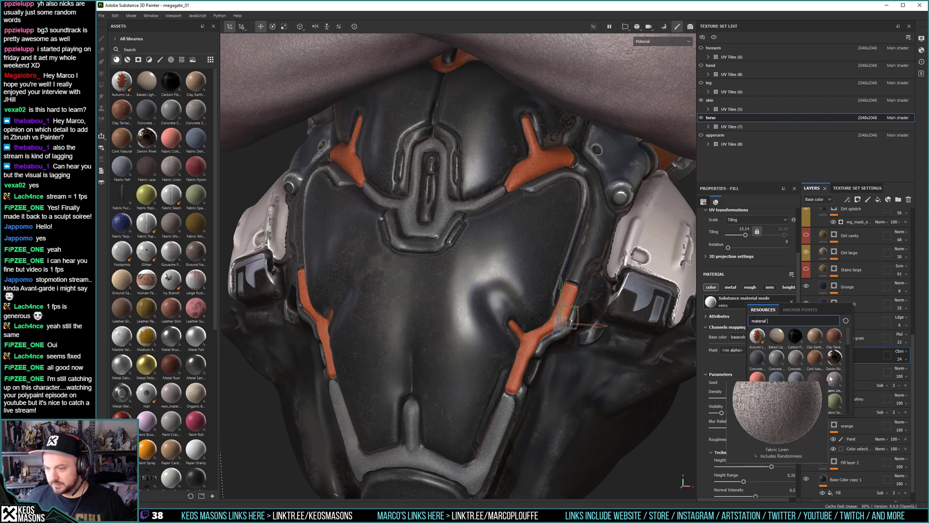
{"action": "mouse_move", "coordinate": [824, 374]}
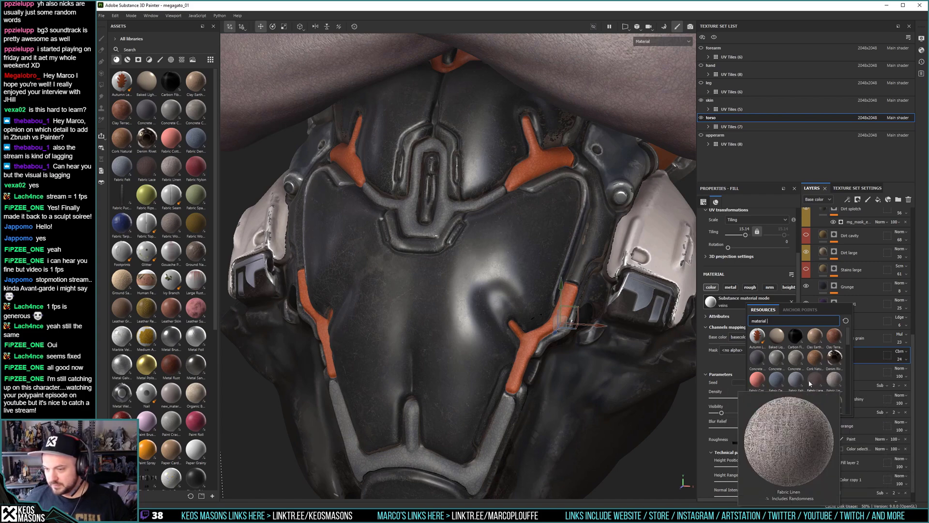
{"action": "left_click", "coordinate": [834, 379]}
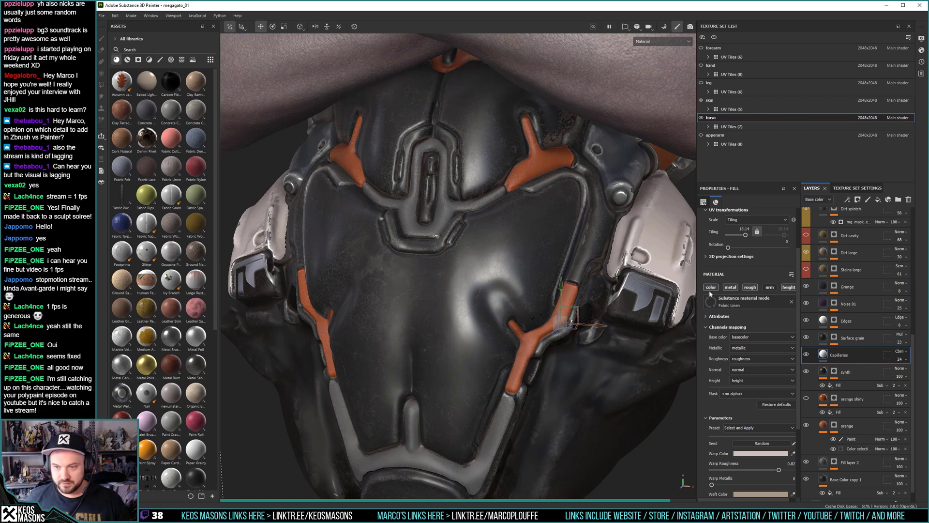
Raise the Capillaries layer's opacity to 100 to make the linen effect stronger on the abdomen plate.
{"action": "scroll", "coordinate": [740, 261], "scroll_direction": "up", "scroll_amount": 2}
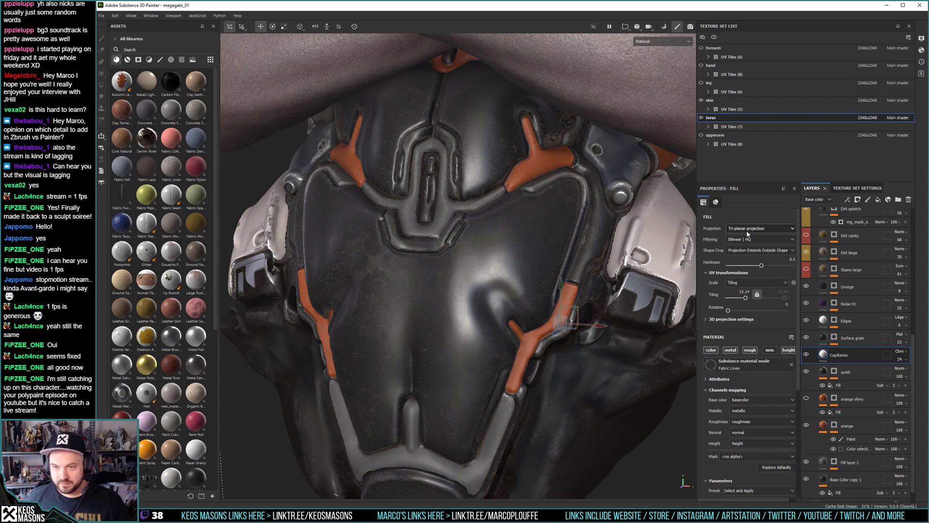
{"action": "right_click_drag", "start_coordinate": [452, 482], "coordinate": [510, 391], "text": "alt"}
{"action": "left_click_drag", "start_coordinate": [510, 392], "coordinate": [514, 367], "text": "alt"}
{"action": "middle_click_drag", "start_coordinate": [522, 203], "coordinate": [527, 305], "text": "alt"}
{"action": "left_click_drag", "start_coordinate": [528, 304], "coordinate": [527, 276], "text": "alt"}
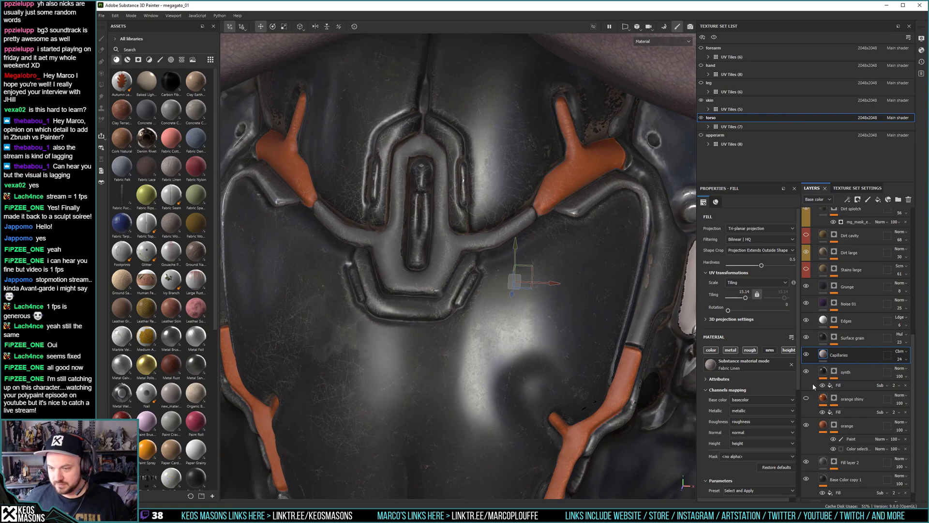
{"action": "left_click", "coordinate": [907, 360]}
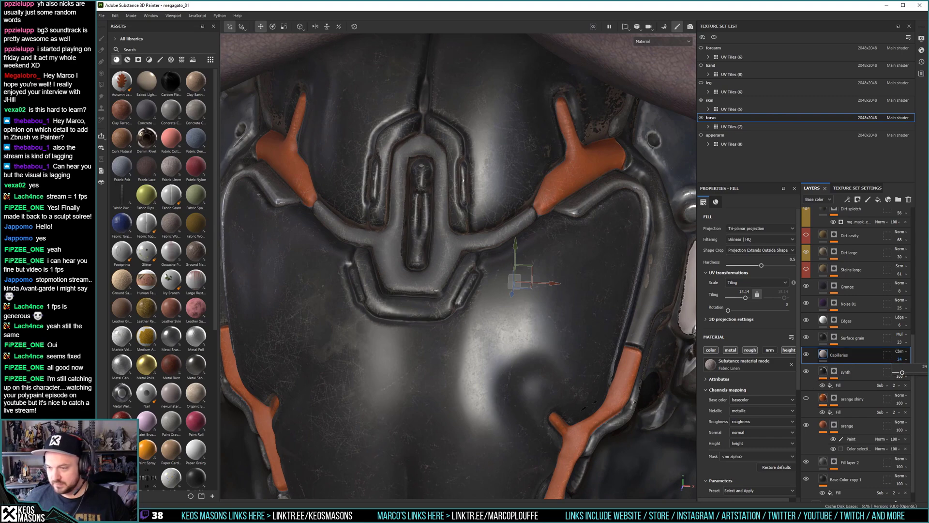
{"action": "left_click_drag", "start_coordinate": [902, 372], "coordinate": [924, 373]}
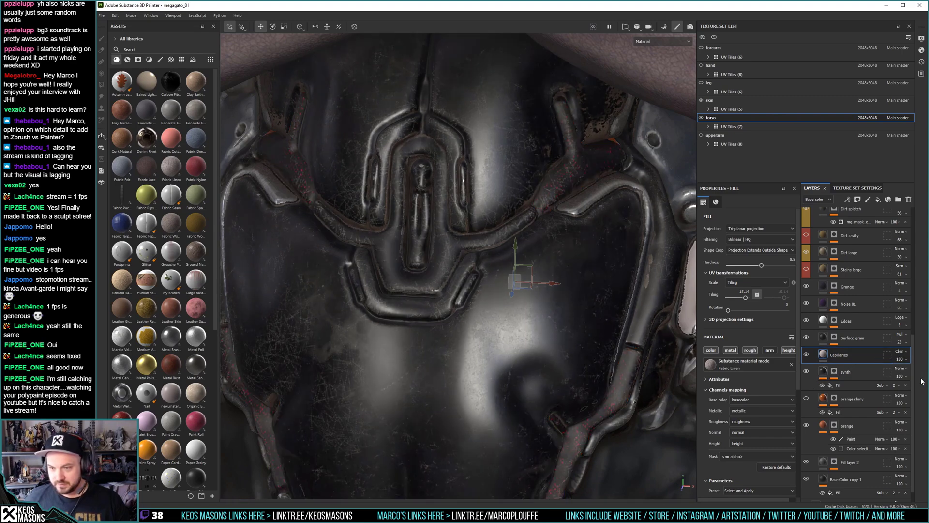
Try lower tiling values for the Fabric Linen fill of the Capillaries layer, ending at -3.57.
{"action": "left_click_drag", "start_coordinate": [745, 299], "coordinate": [738, 300]}
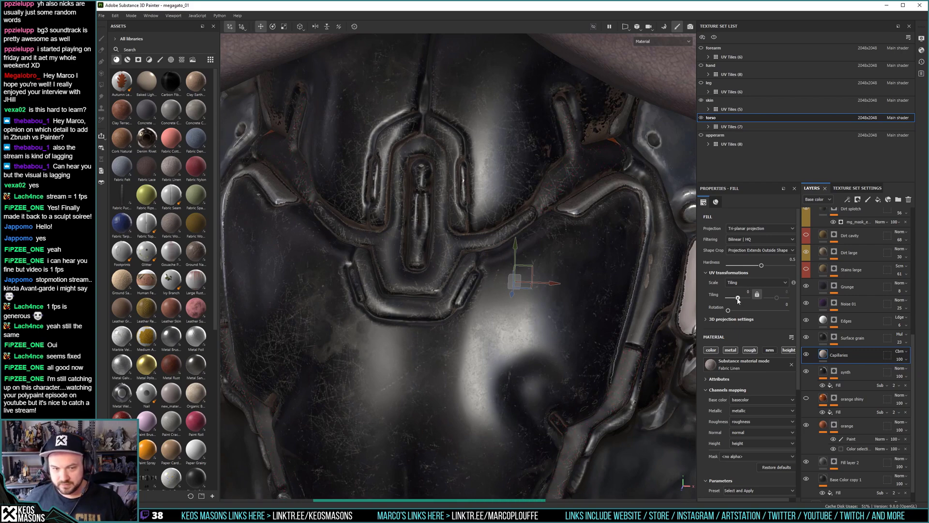
{"action": "left_click_drag", "start_coordinate": [738, 300], "coordinate": [731, 301]}
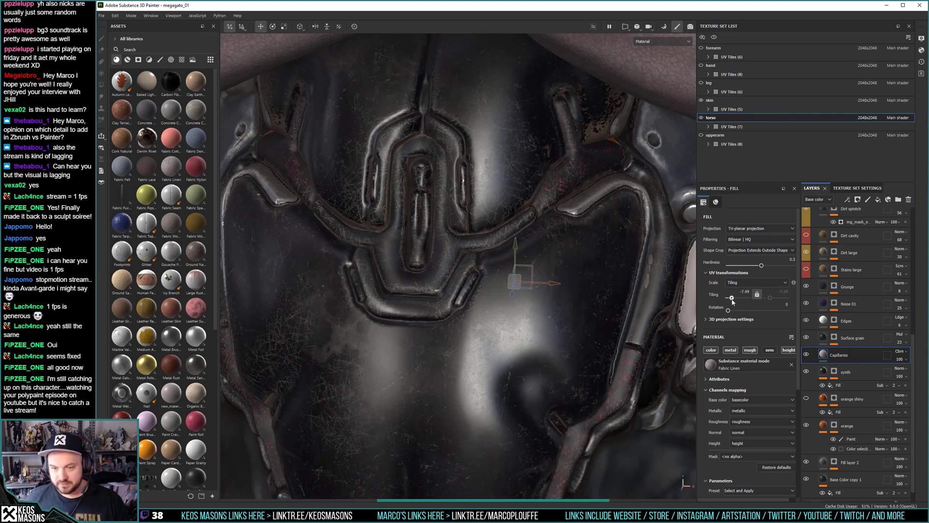
{"action": "left_click_drag", "start_coordinate": [731, 301], "coordinate": [735, 301]}
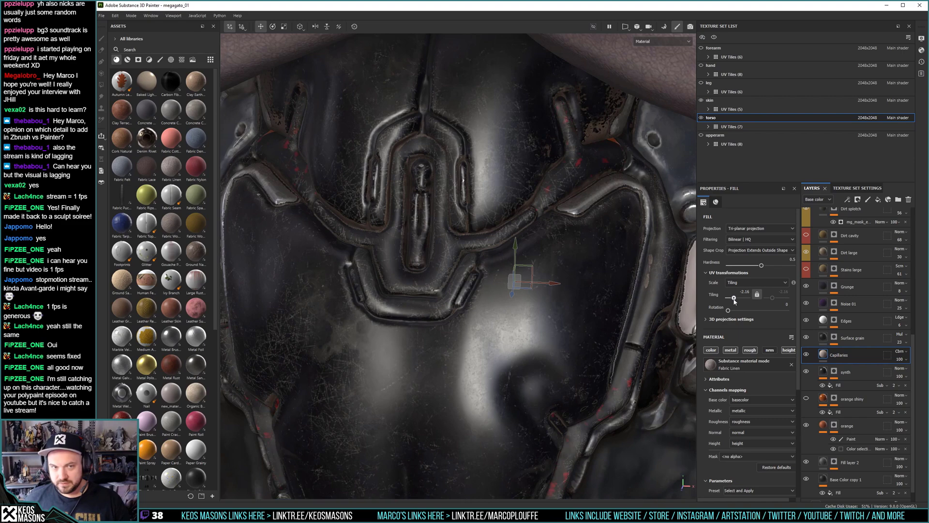
{"action": "left_click_drag", "start_coordinate": [734, 300], "coordinate": [732, 301]}
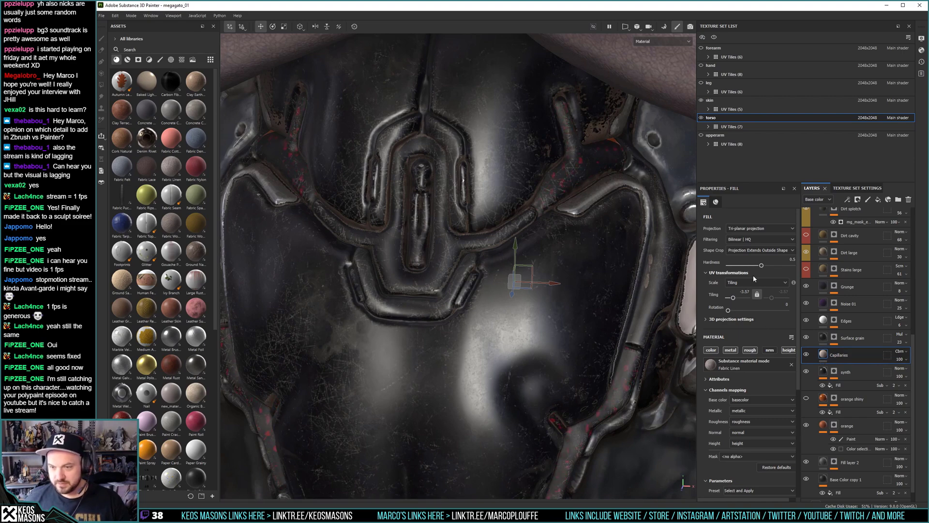
Switch the Capillaries fill's UV scale to Physical size and set the layer's blending mode to Normal.
{"action": "left_click", "coordinate": [782, 286]}
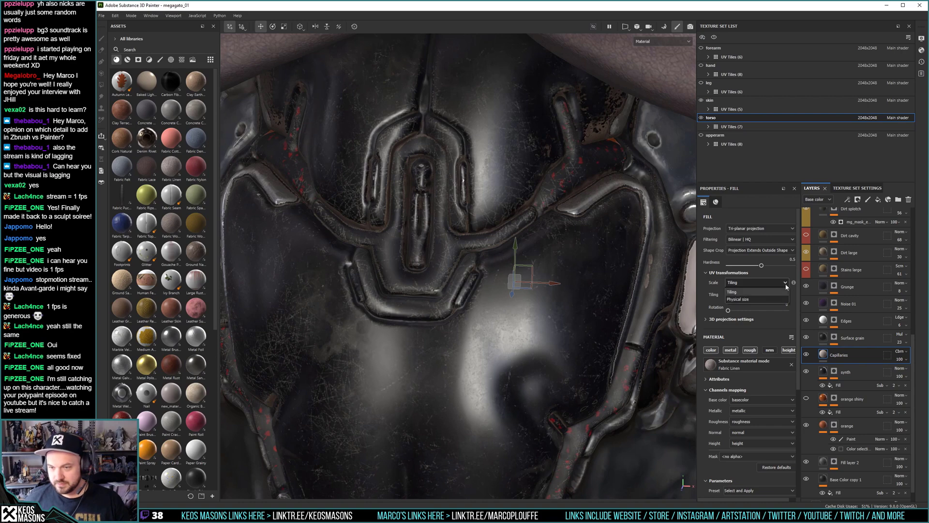
{"action": "left_click", "coordinate": [739, 299]}
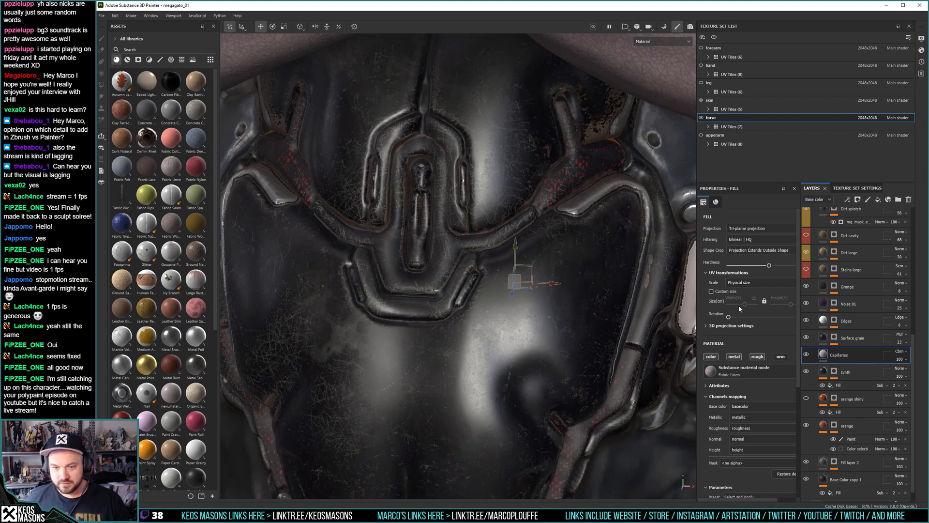
{"action": "left_click_drag", "start_coordinate": [587, 467], "coordinate": [522, 311], "text": "alt"}
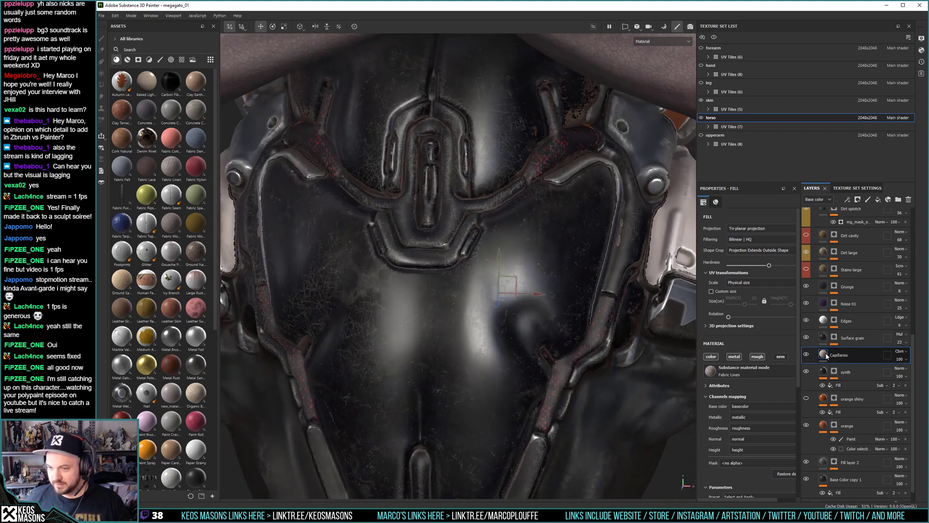
{"action": "left_click", "coordinate": [901, 351]}
{"action": "left_click", "coordinate": [886, 110]}
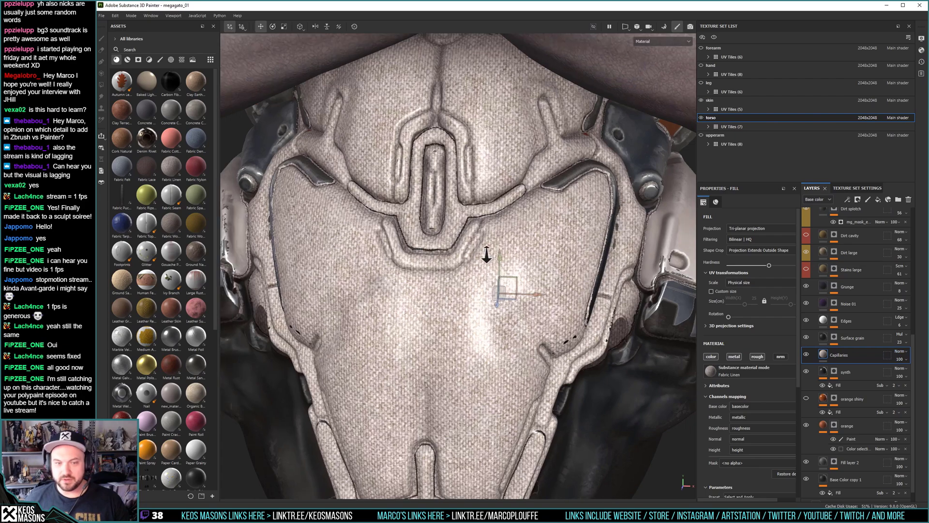
Examine the linen weave across the torso from the front and both sides, down to the lower abdomen.
{"action": "right_click_drag", "start_coordinate": [486, 255], "coordinate": [489, 237], "text": "alt"}
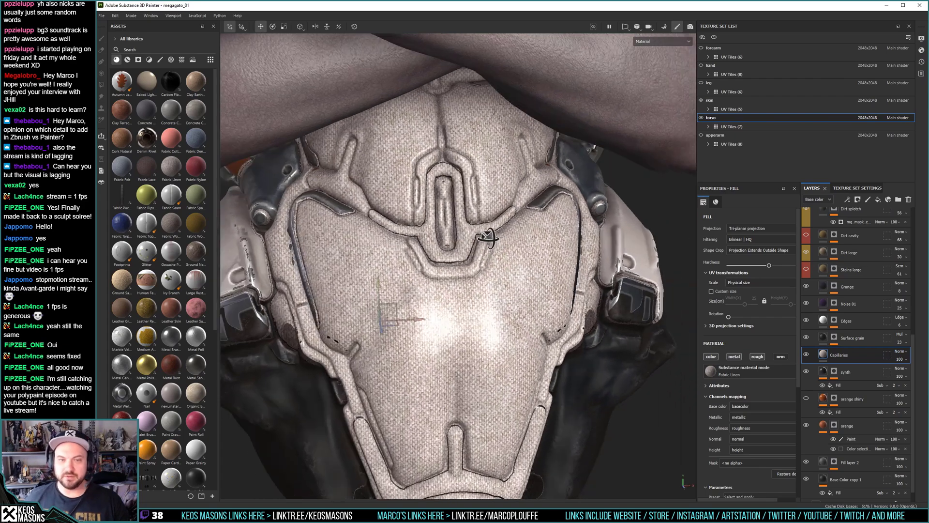
{"action": "left_click_drag", "start_coordinate": [489, 236], "coordinate": [482, 245], "text": "alt"}
{"action": "middle_click_drag", "start_coordinate": [482, 246], "coordinate": [484, 232], "text": "alt"}
{"action": "left_click_drag", "start_coordinate": [484, 232], "coordinate": [494, 284], "text": "alt"}
{"action": "middle_click_drag", "start_coordinate": [495, 285], "coordinate": [491, 273], "text": "alt"}
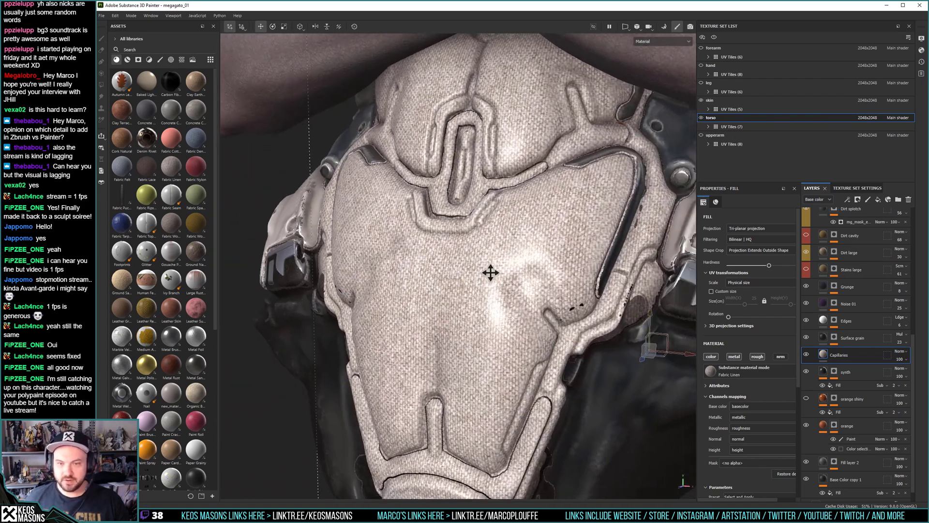
{"action": "right_click_drag", "start_coordinate": [490, 272], "coordinate": [504, 290], "text": "alt"}
{"action": "left_click_drag", "start_coordinate": [504, 290], "coordinate": [588, 267], "text": "alt"}
{"action": "right_click_drag", "start_coordinate": [588, 267], "coordinate": [476, 281], "text": "alt"}
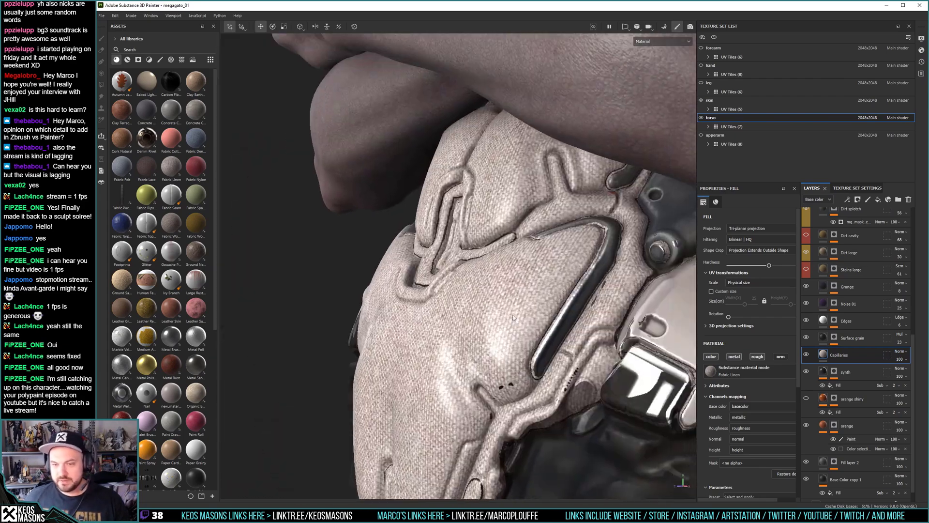
{"action": "middle_click_drag", "start_coordinate": [477, 281], "coordinate": [471, 303], "text": "alt"}
{"action": "left_click_drag", "start_coordinate": [471, 303], "coordinate": [576, 250], "text": "alt"}
{"action": "right_click_drag", "start_coordinate": [576, 249], "coordinate": [594, 267], "text": "alt"}
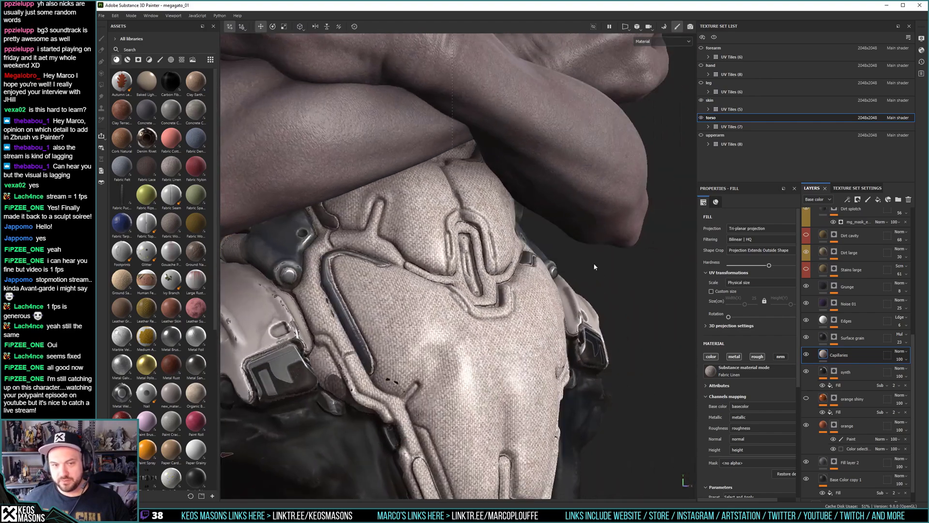
{"action": "middle_click_drag", "start_coordinate": [411, 328], "coordinate": [438, 243], "text": "alt"}
{"action": "left_click_drag", "start_coordinate": [438, 243], "coordinate": [394, 276], "text": "alt"}
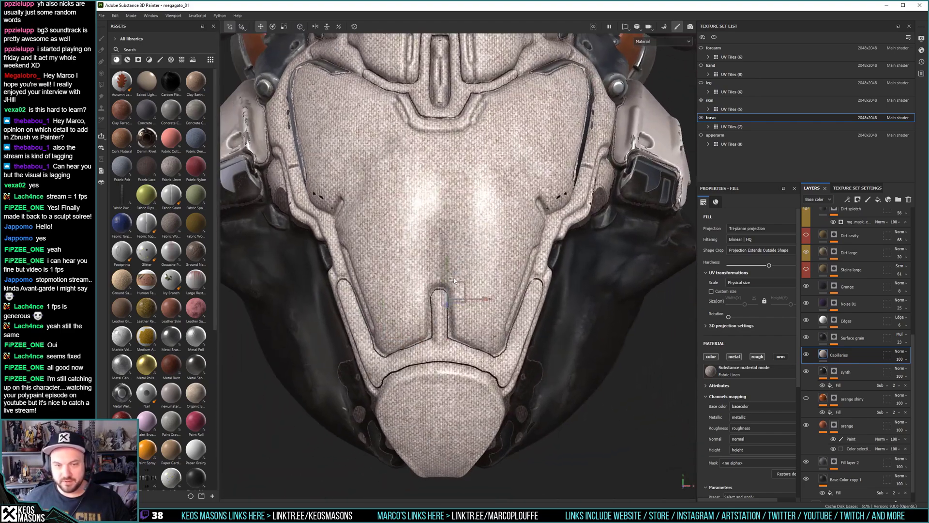
{"action": "right_click_drag", "start_coordinate": [394, 275], "coordinate": [472, 305], "text": "alt"}
{"action": "left_click_drag", "start_coordinate": [472, 305], "coordinate": [483, 269], "text": "alt"}
{"action": "middle_click_drag", "start_coordinate": [483, 269], "coordinate": [462, 300], "text": "alt"}
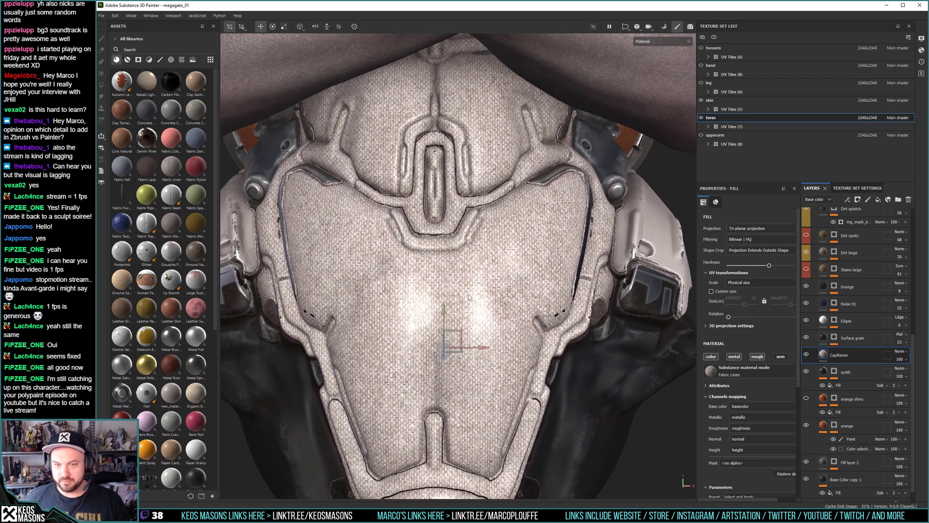
Try Carbon Fiber as the Capillaries layer's material on the torso.
{"action": "left_click", "coordinate": [751, 368]}
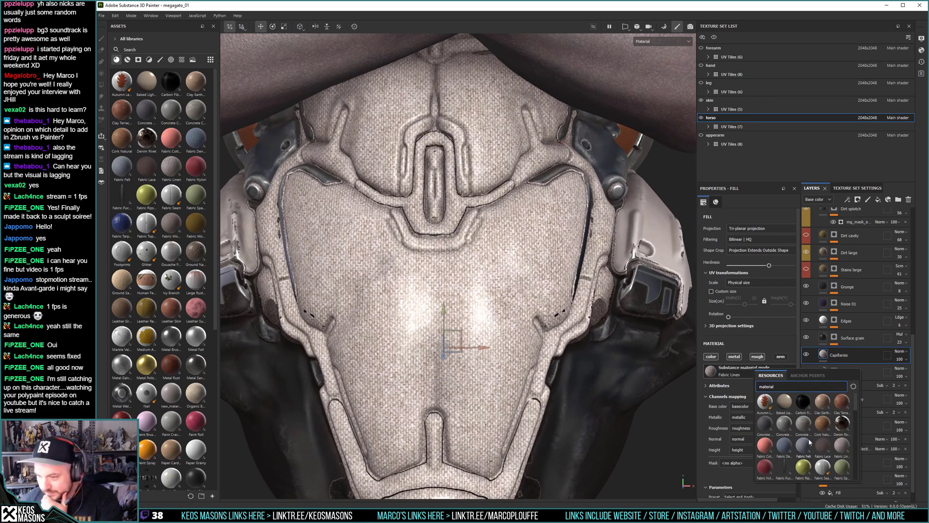
{"action": "mouse_move", "coordinate": [804, 405]}
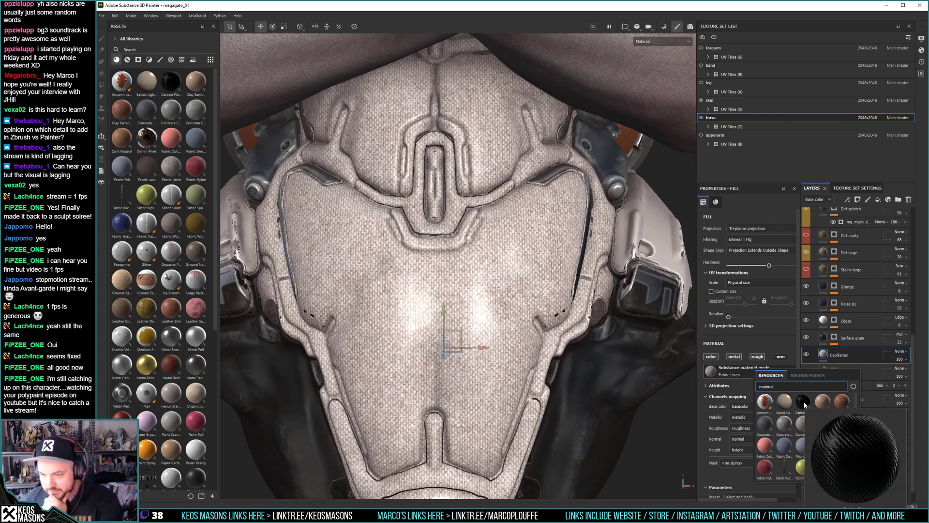
{"action": "left_click", "coordinate": [803, 402]}
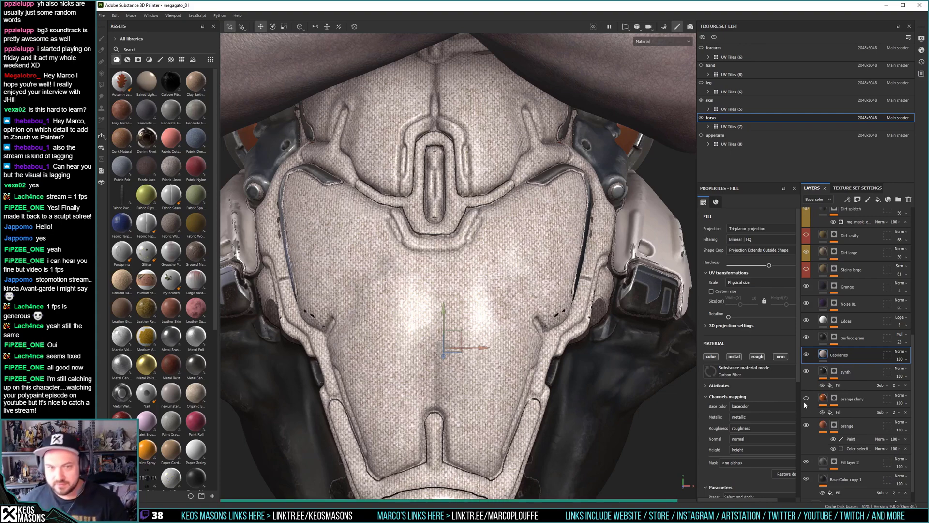
{"action": "left_click_drag", "start_coordinate": [459, 165], "coordinate": [504, 327], "text": "alt"}
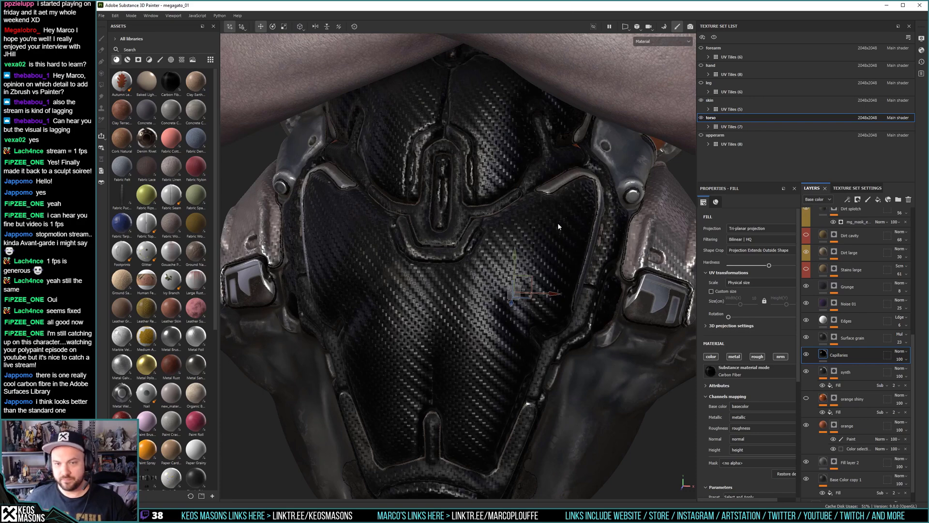
Replace the Capillaries layer's material with Fabric Spacer Mesh.
{"action": "left_click", "coordinate": [756, 372]}
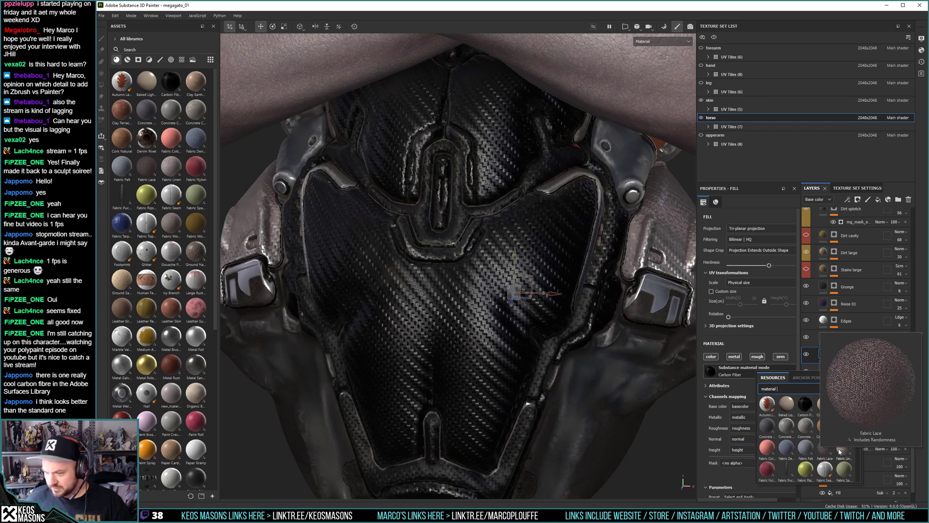
{"action": "mouse_move", "coordinate": [844, 427]}
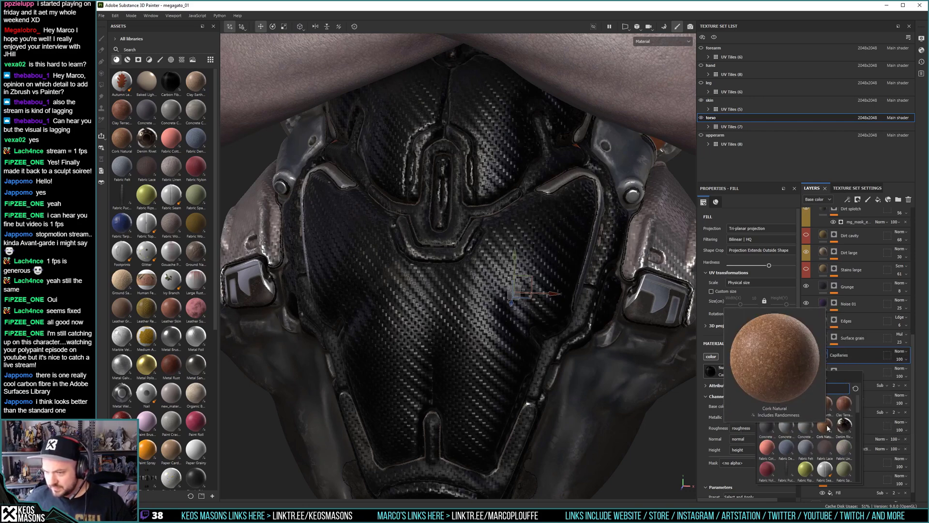
{"action": "mouse_move", "coordinate": [789, 428]}
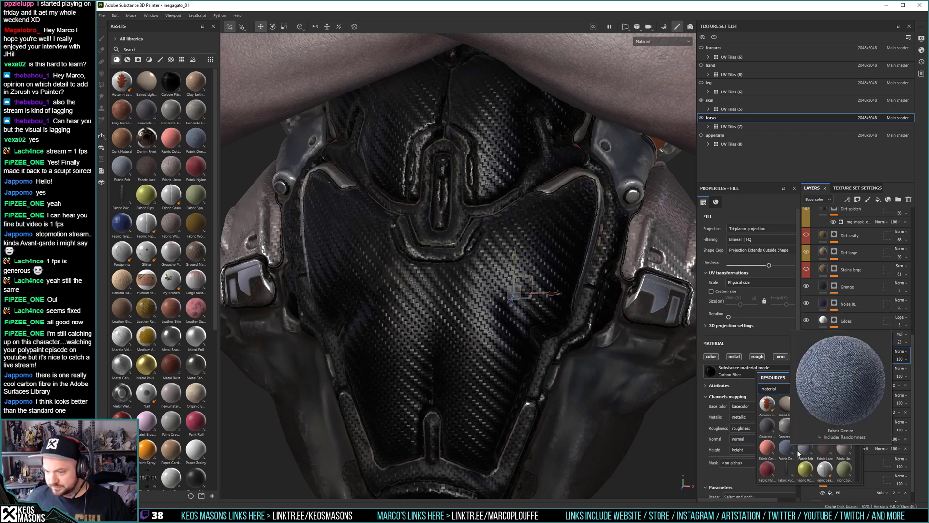
{"action": "mouse_move", "coordinate": [847, 454]}
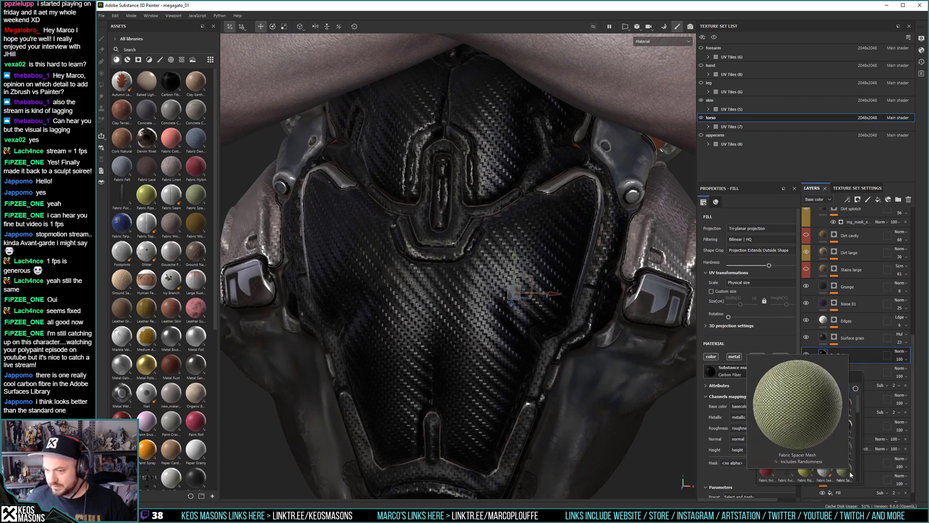
{"action": "mouse_move", "coordinate": [850, 476]}
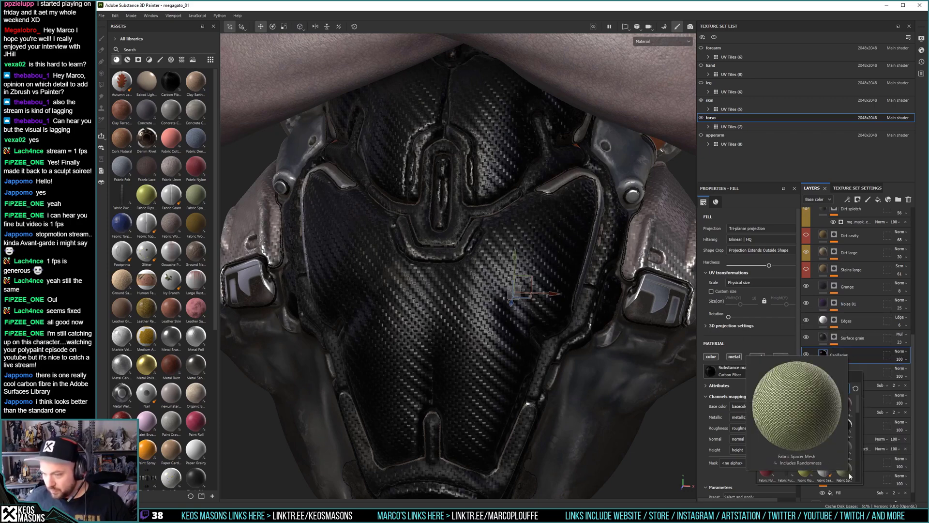
{"action": "left_click", "coordinate": [850, 477]}
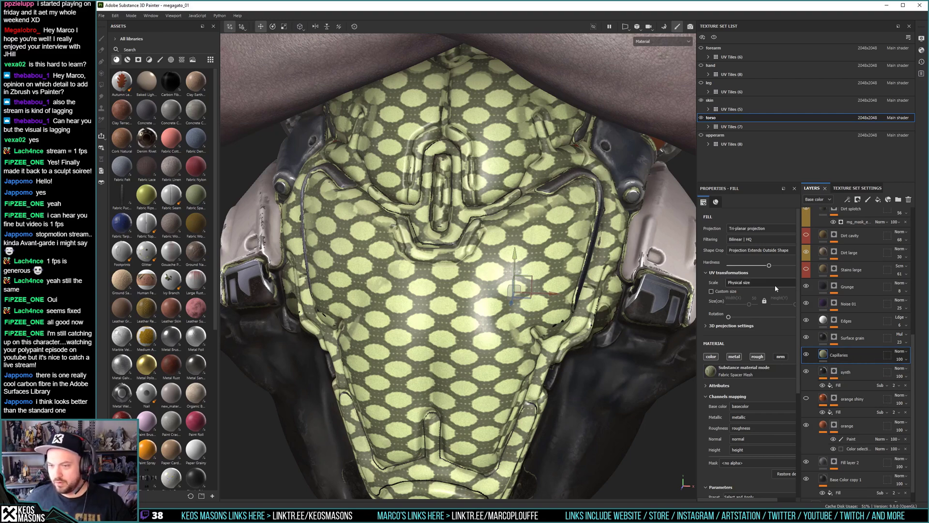
Enable a custom physical size for the spacer mesh and set its width to 5.64 cm.
{"action": "left_click", "coordinate": [711, 290]}
{"action": "left_click_drag", "start_coordinate": [748, 304], "coordinate": [738, 305]}
{"action": "left_click_drag", "start_coordinate": [446, 262], "coordinate": [475, 274], "text": "alt"}
{"action": "right_click_drag", "start_coordinate": [465, 275], "coordinate": [473, 289], "text": "alt"}
{"action": "left_click_drag", "start_coordinate": [473, 289], "coordinate": [448, 340], "text": "alt"}
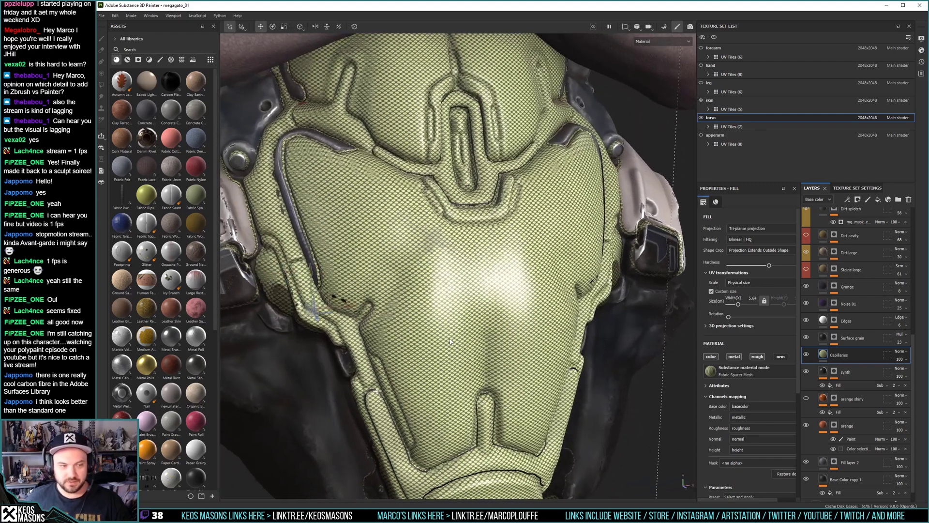
Turn off the color, metal and rough channels of the Capillaries layer's spacer mesh material.
{"action": "left_click", "coordinate": [715, 358]}
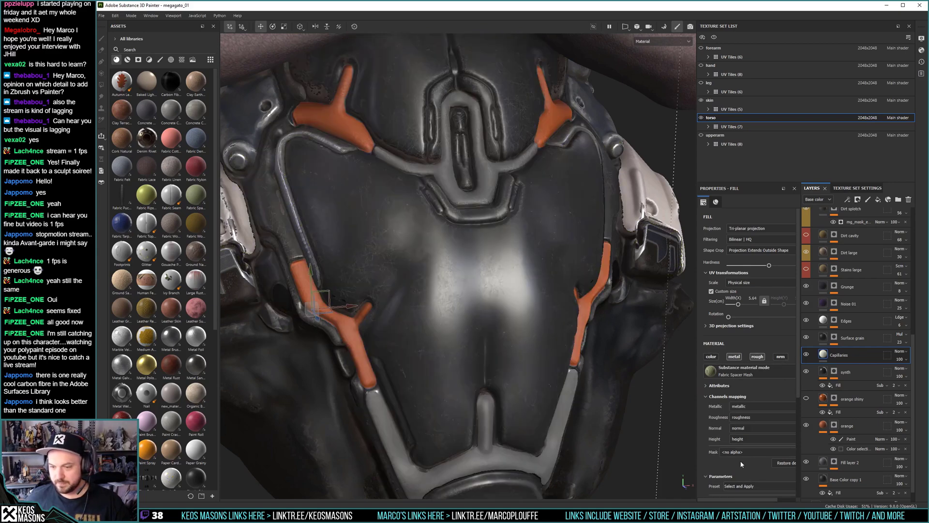
{"action": "left_click_drag", "start_coordinate": [756, 499], "coordinate": [726, 499]}
{"action": "left_click", "coordinate": [734, 357]}
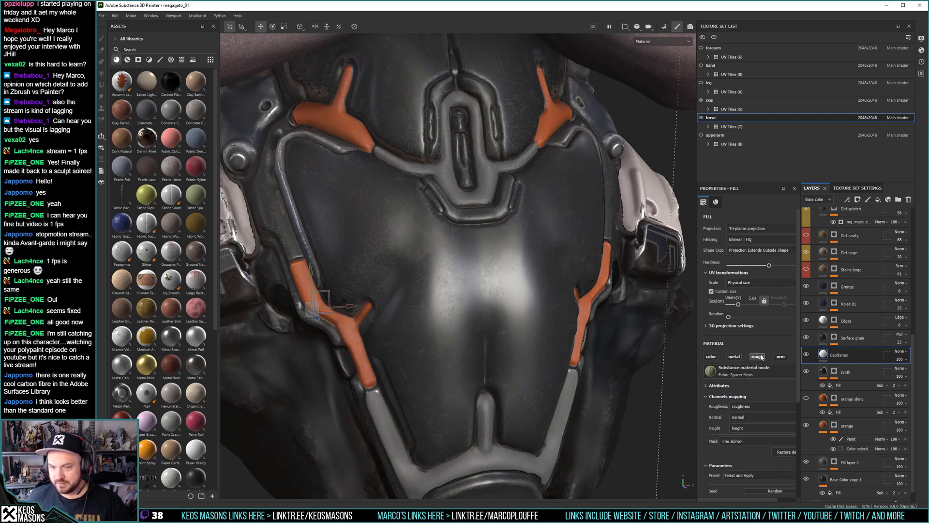
{"action": "left_click", "coordinate": [758, 356]}
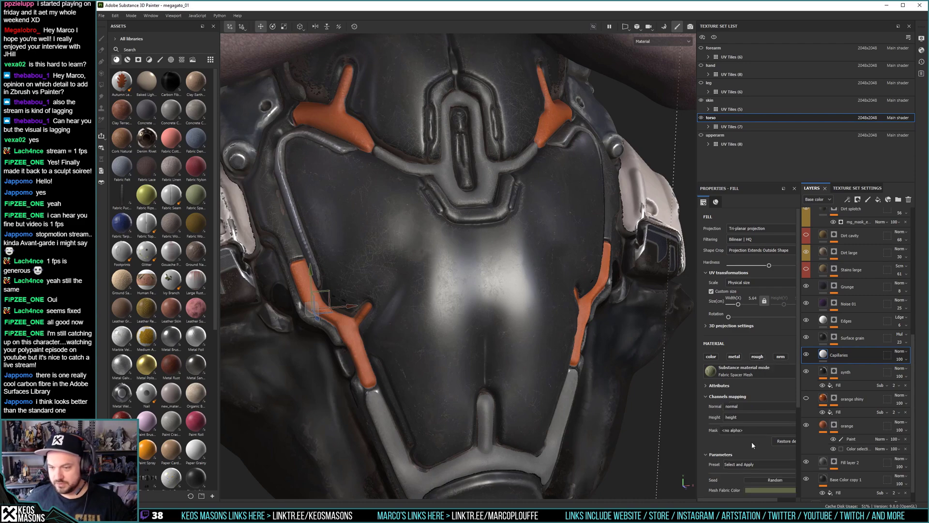
{"action": "scroll", "coordinate": [752, 425], "scroll_direction": "down", "scroll_amount": 3}
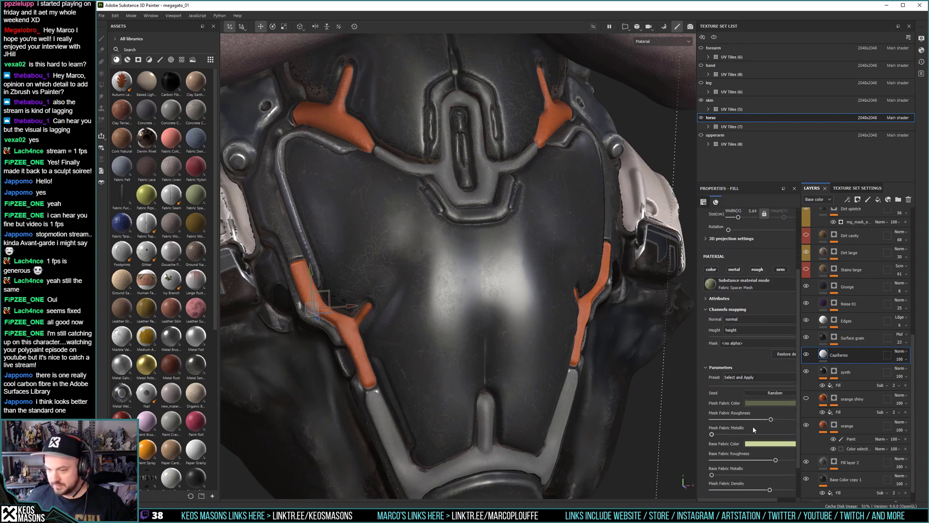
{"action": "scroll", "coordinate": [753, 429], "scroll_direction": "down", "scroll_amount": 1}
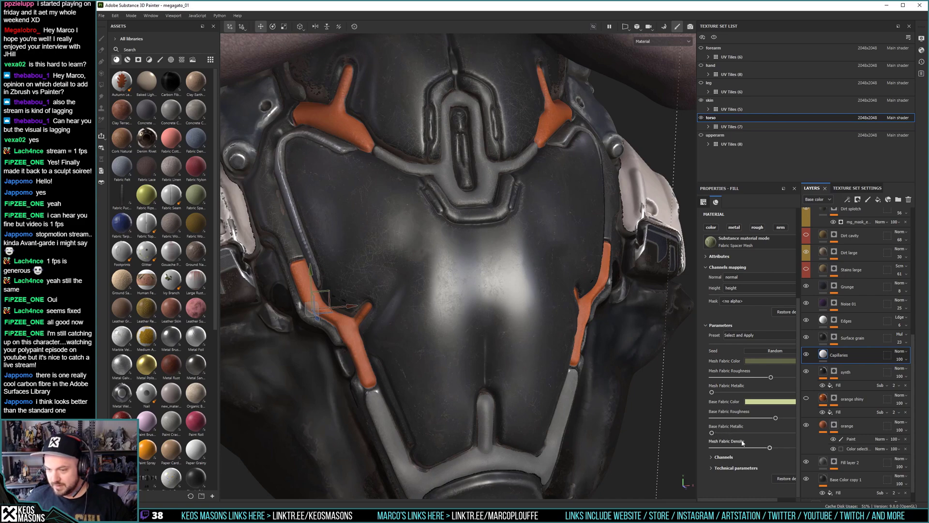
{"action": "scroll", "coordinate": [738, 411], "scroll_direction": "up", "scroll_amount": 3}
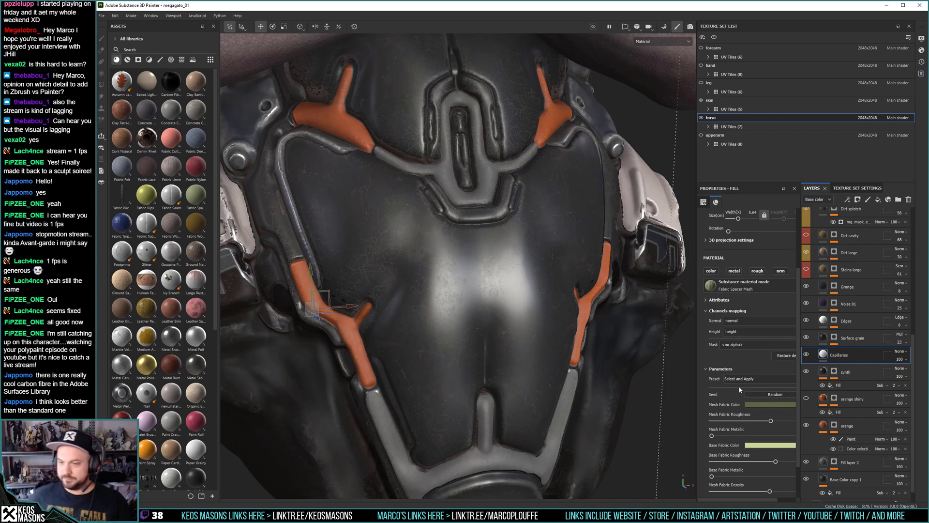
Turn on the spacer mesh's color channel to check the weave's scale on the torso, and turn it off again.
{"action": "scroll", "coordinate": [742, 381], "scroll_direction": "up", "scroll_amount": 4}
{"action": "scroll", "coordinate": [744, 378], "scroll_direction": "up", "scroll_amount": 1}
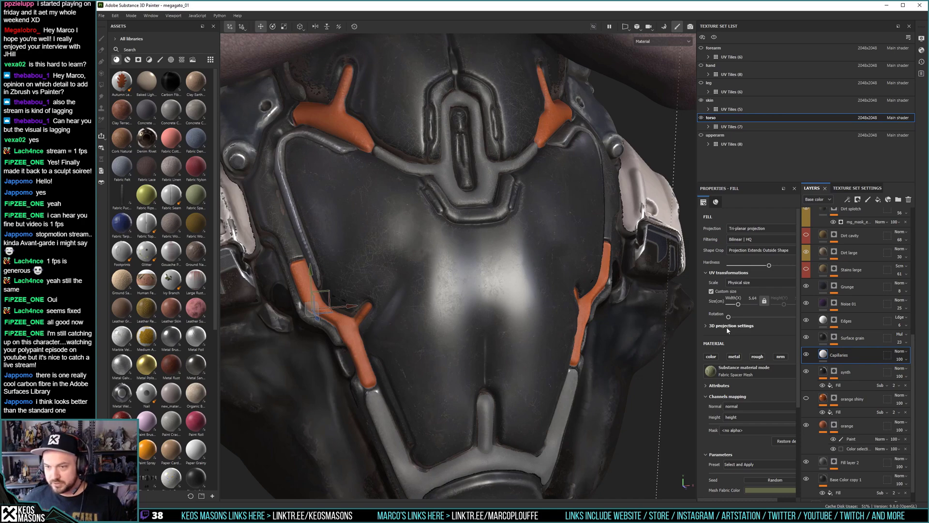
{"action": "scroll", "coordinate": [740, 368], "scroll_direction": "down", "scroll_amount": 1}
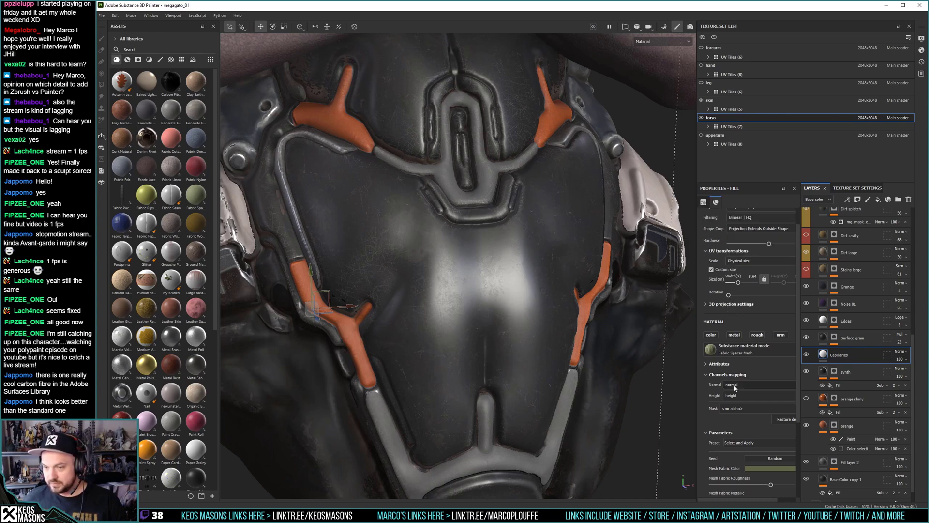
{"action": "left_click", "coordinate": [711, 335]}
{"action": "left_click_drag", "start_coordinate": [435, 232], "coordinate": [425, 160], "text": "alt"}
{"action": "right_click_drag", "start_coordinate": [425, 159], "coordinate": [476, 297], "text": "alt"}
{"action": "left_click_drag", "start_coordinate": [475, 296], "coordinate": [377, 303], "text": "alt"}
{"action": "middle_click_drag", "start_coordinate": [378, 303], "coordinate": [520, 262], "text": "alt"}
{"action": "left_click_drag", "start_coordinate": [520, 263], "coordinate": [449, 199], "text": "alt"}
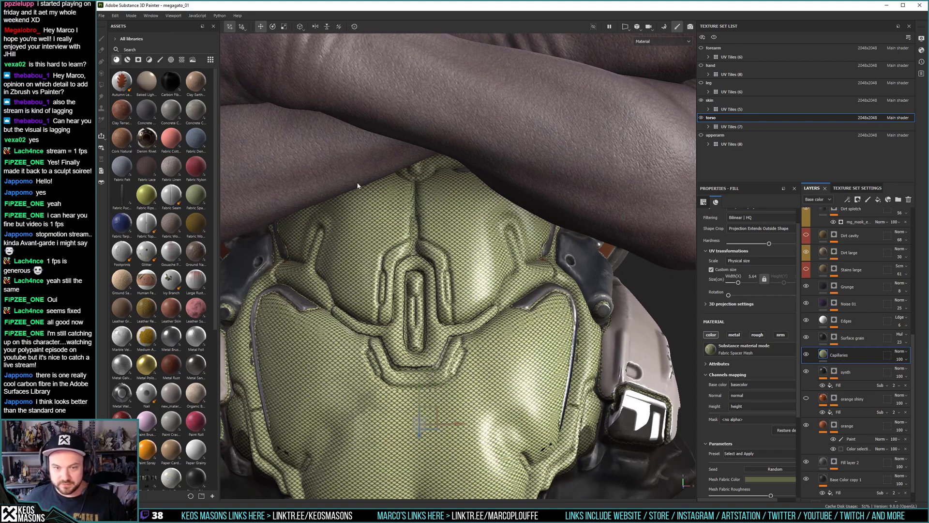
{"action": "left_click_drag", "start_coordinate": [569, 410], "coordinate": [532, 291], "text": "alt"}
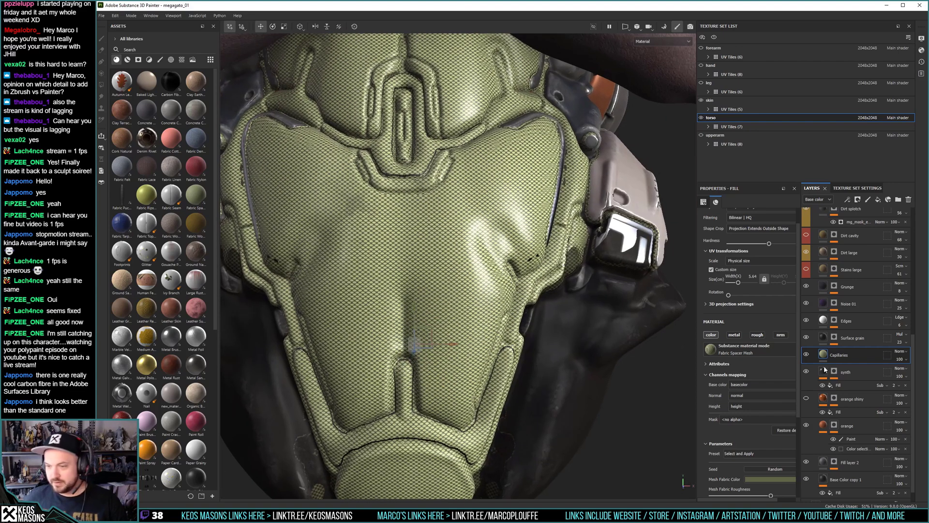
{"action": "scroll", "coordinate": [830, 421], "scroll_direction": "down", "scroll_amount": 1}
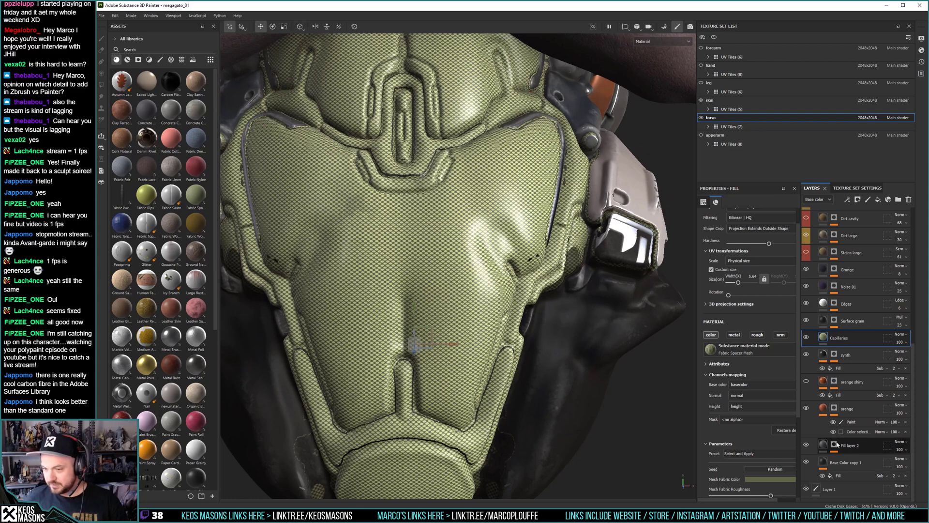
{"action": "scroll", "coordinate": [736, 375], "scroll_direction": "down", "scroll_amount": 1}
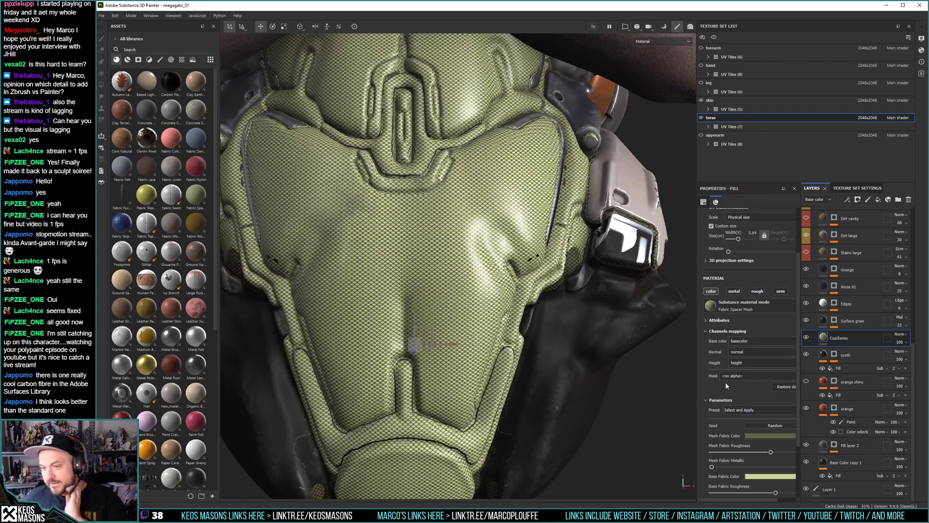
{"action": "scroll", "coordinate": [759, 384], "scroll_direction": "down", "scroll_amount": 2}
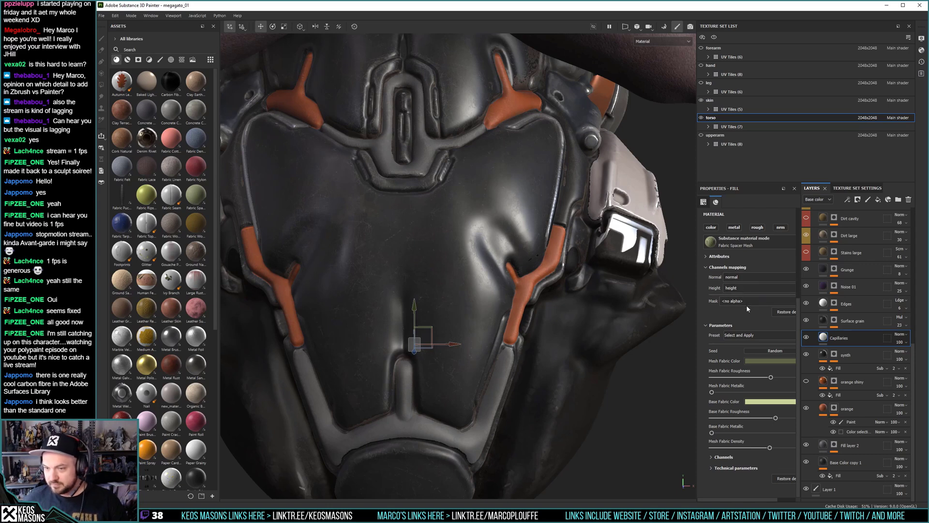
Widen the fill properties and reduce the spacer mesh's Height Range to 0.34 and Height Position to 0.38 in its technical parameters.
{"action": "left_click", "coordinate": [736, 468]}
{"action": "scroll", "coordinate": [745, 464], "scroll_direction": "down", "scroll_amount": 2}
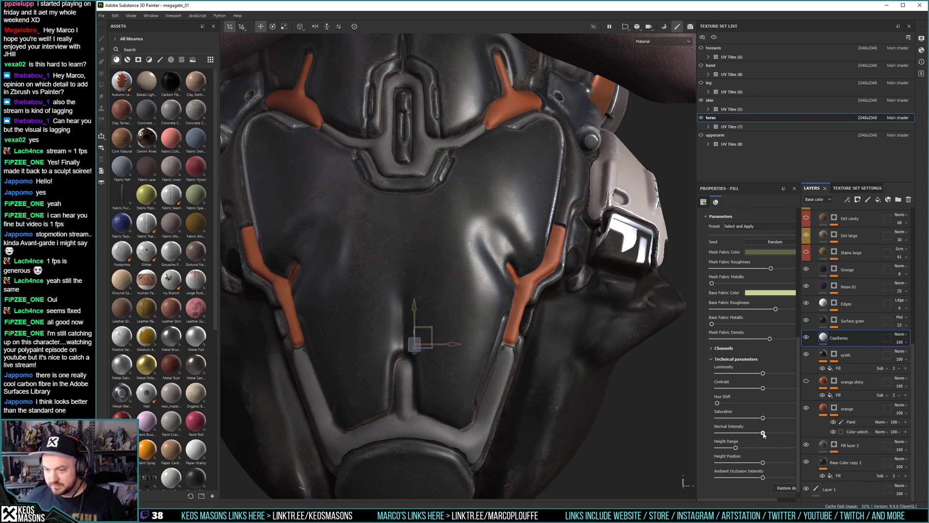
{"action": "mouse_move", "coordinate": [736, 449]}
{"action": "left_mouse_down"}
{"action": "mouse_move", "coordinate": [762, 449]}
{"action": "mouse_move", "coordinate": [720, 448]}
{"action": "left_mouse_up"}
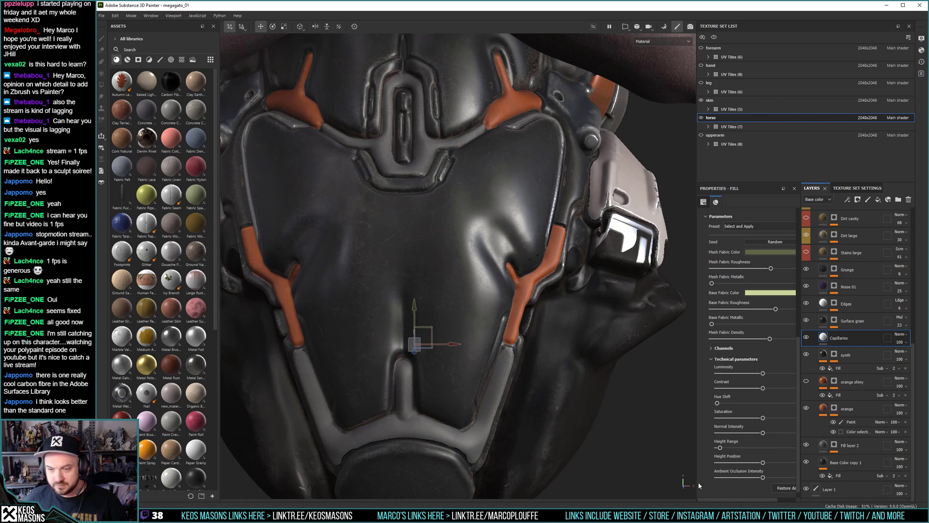
{"action": "left_click_drag", "start_coordinate": [696, 479], "coordinate": [646, 480]}
{"action": "left_click_drag", "start_coordinate": [669, 448], "coordinate": [702, 462]}
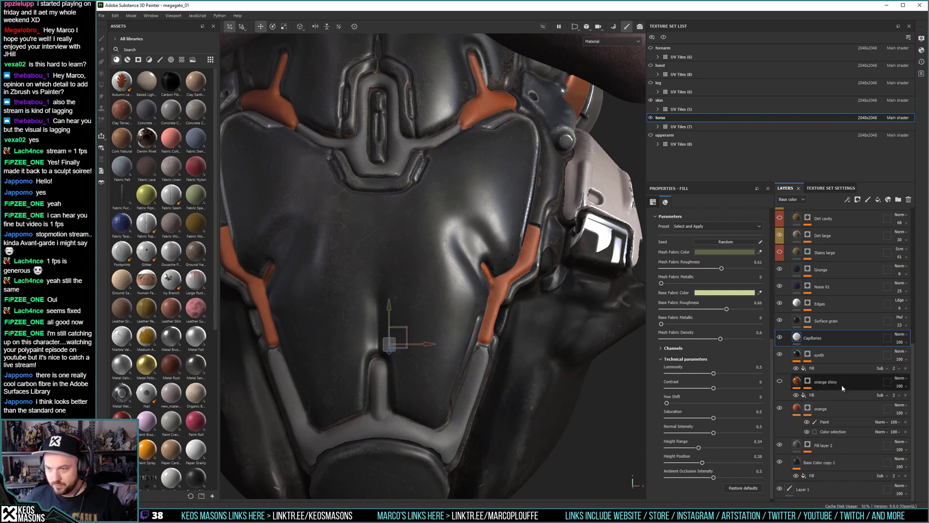
Raise the spacer mesh's Height Range to 0.67, Height Position to 0.64 and Normal Intensity to 0.62.
{"action": "scroll", "coordinate": [686, 363], "scroll_direction": "up", "scroll_amount": 3}
{"action": "scroll", "coordinate": [686, 363], "scroll_direction": "up", "scroll_amount": 5}
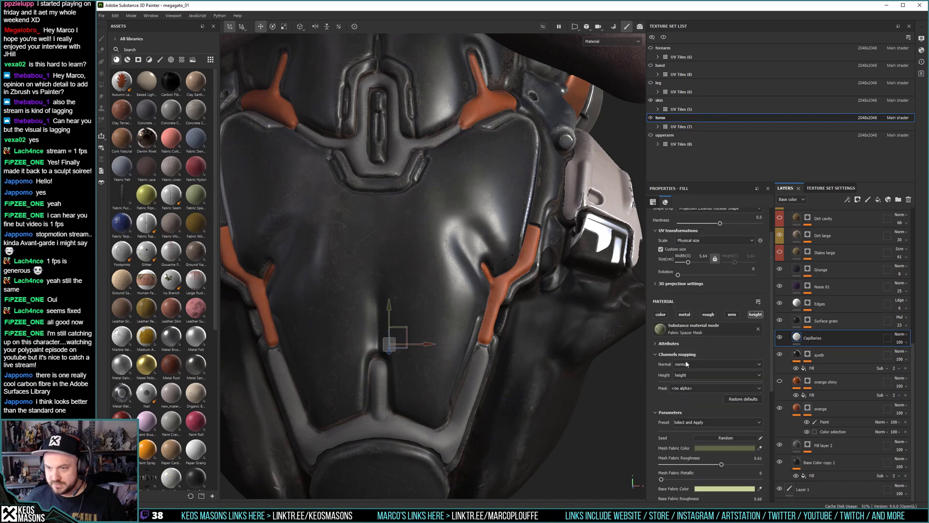
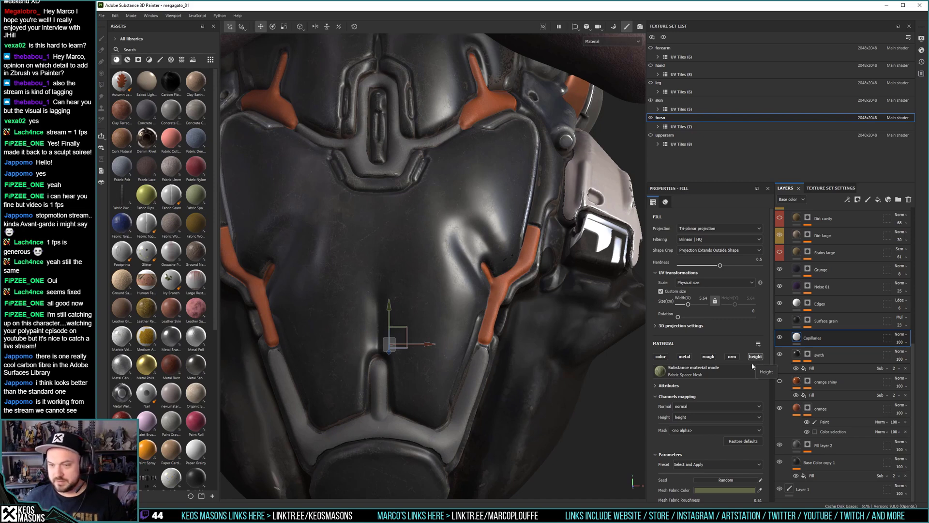
{"action": "scroll", "coordinate": [740, 365], "scroll_direction": "down", "scroll_amount": 5}
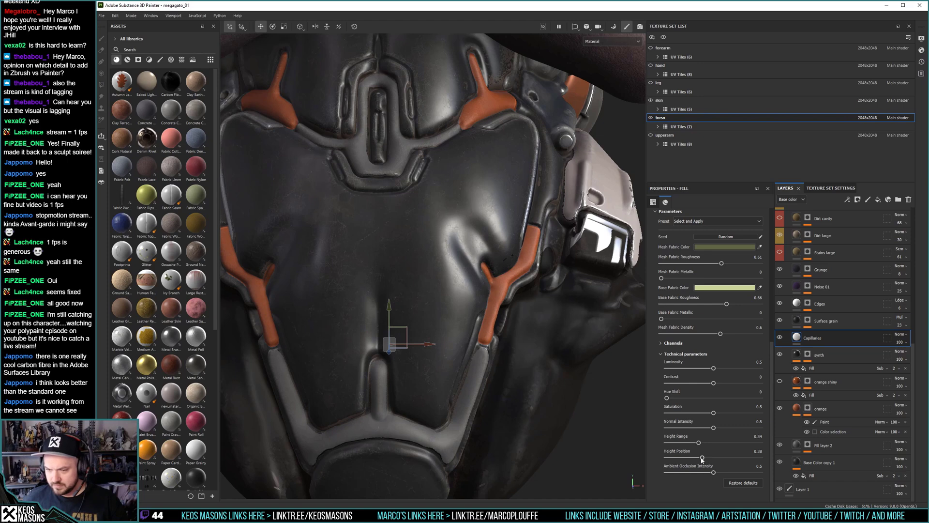
{"action": "left_click_drag", "start_coordinate": [698, 444], "coordinate": [725, 427]}
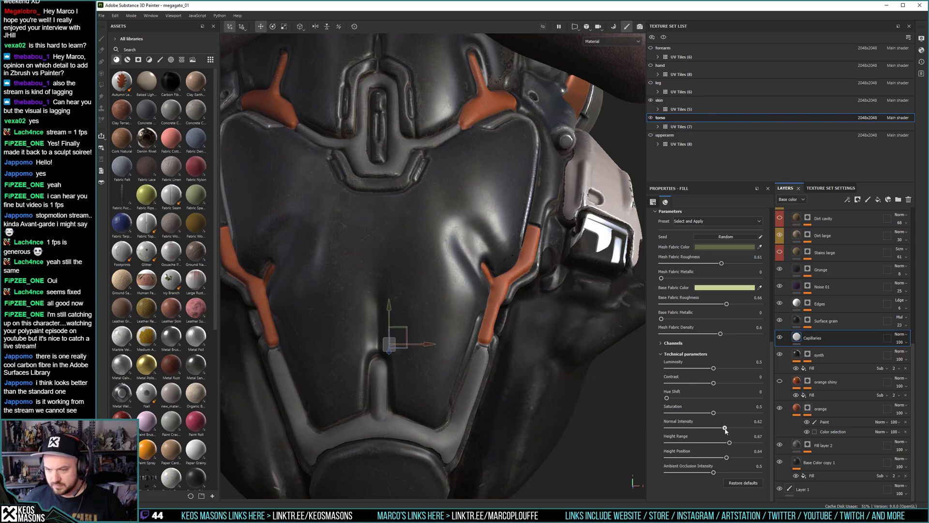
Switch the Capillaries layer from the height channel to the normal channel and set the mesh's Normal Intensity to 0.95.
{"action": "scroll", "coordinate": [742, 306], "scroll_direction": "up", "scroll_amount": 5}
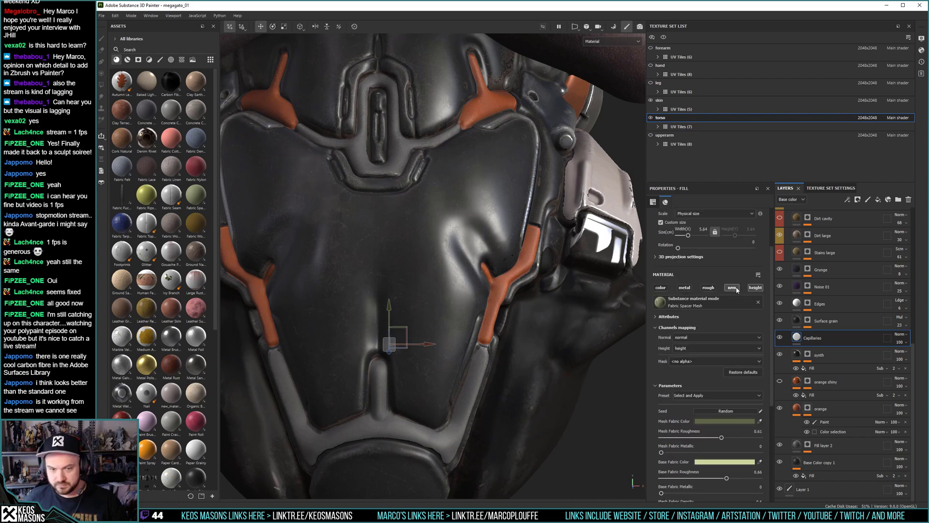
{"action": "left_click", "coordinate": [733, 287]}
{"action": "left_click", "coordinate": [755, 287]}
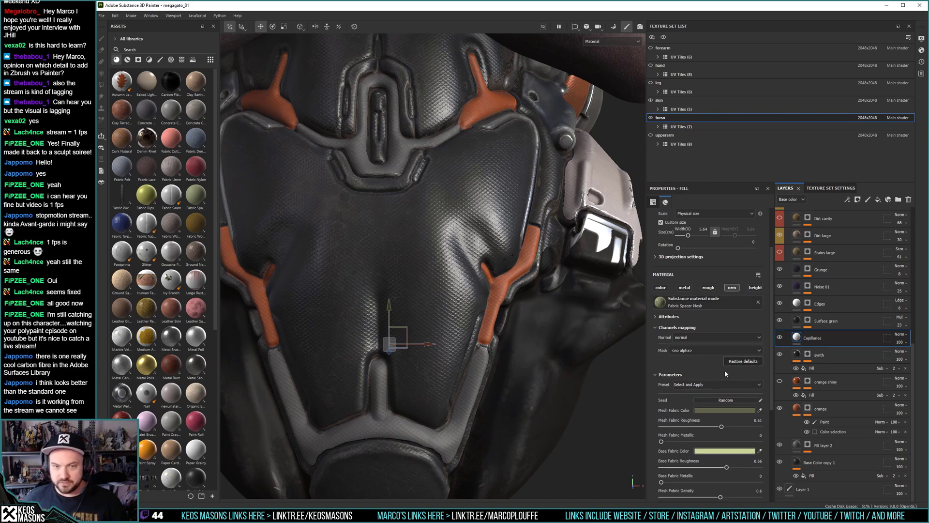
{"action": "scroll", "coordinate": [728, 405], "scroll_direction": "down", "scroll_amount": 5}
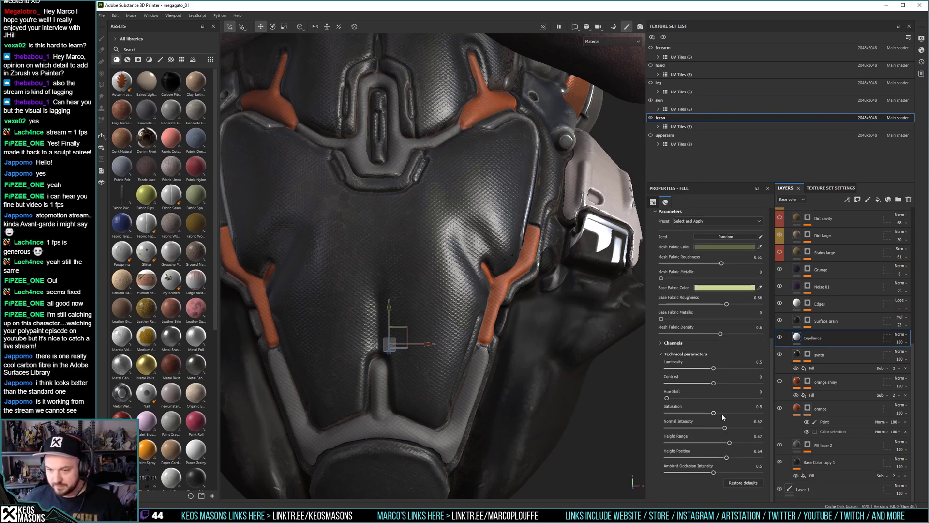
{"action": "left_click_drag", "start_coordinate": [724, 428], "coordinate": [756, 430]}
Examine the mesh relief across the torso's chest and abdomen from close up and from several angles.
{"action": "middle_click_drag", "start_coordinate": [530, 166], "coordinate": [494, 314], "text": "alt"}
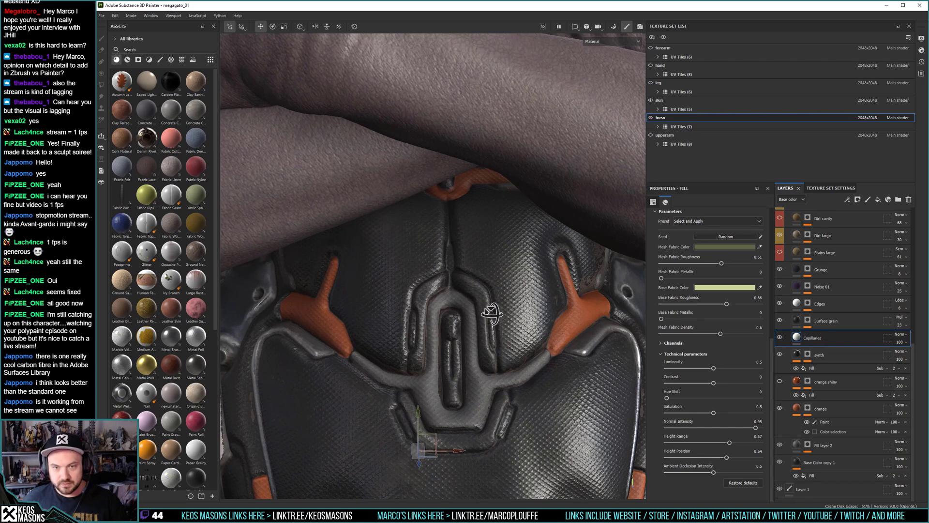
{"action": "left_click_drag", "start_coordinate": [494, 315], "coordinate": [433, 168], "text": "alt"}
{"action": "right_click_drag", "start_coordinate": [434, 168], "coordinate": [473, 353], "text": "alt"}
{"action": "middle_click_drag", "start_coordinate": [473, 356], "coordinate": [463, 194], "text": "alt"}
{"action": "right_click_drag", "start_coordinate": [463, 193], "coordinate": [484, 381], "text": "alt"}
{"action": "left_click_drag", "start_coordinate": [484, 382], "coordinate": [416, 320], "text": "alt"}
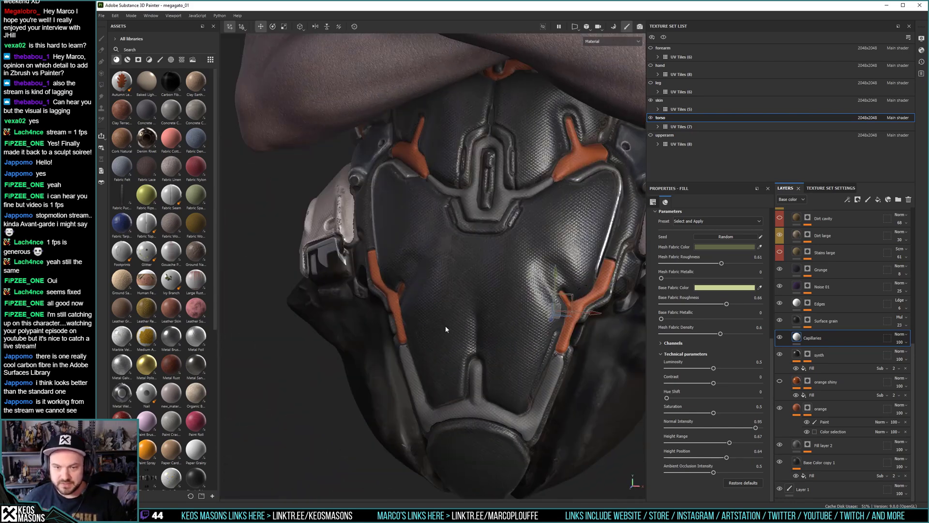
{"action": "right_click_drag", "start_coordinate": [416, 321], "coordinate": [506, 353], "text": "alt"}
{"action": "left_click_drag", "start_coordinate": [506, 353], "coordinate": [458, 271], "text": "alt"}
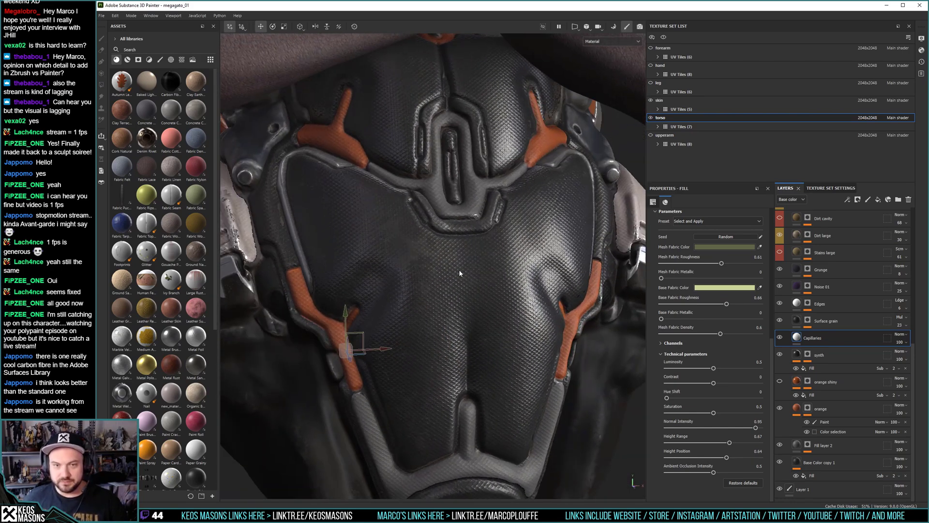
{"action": "middle_click_drag", "start_coordinate": [458, 271], "coordinate": [477, 333], "text": "alt"}
{"action": "left_click_drag", "start_coordinate": [480, 345], "coordinate": [421, 339], "text": "alt"}
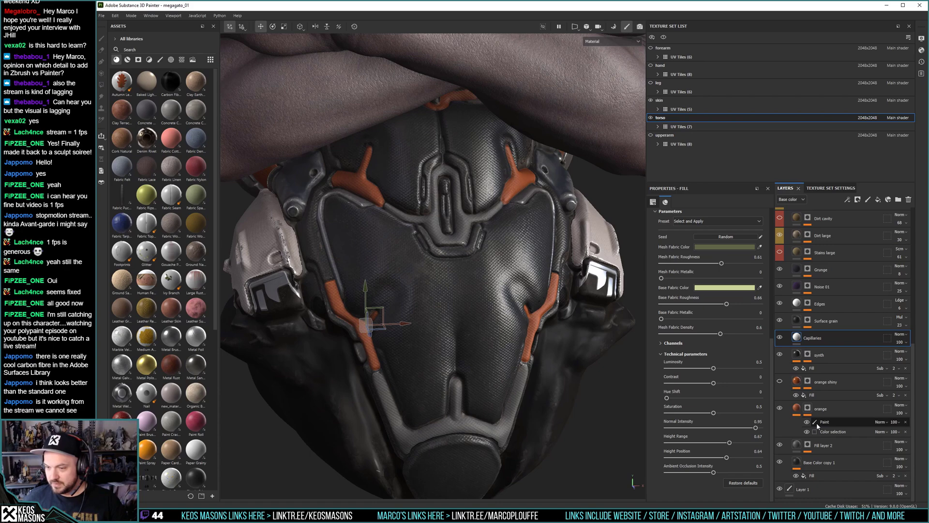
Copy the synth layer's mask and paste it onto the Capillaries layer as its mask.
{"action": "right_click", "coordinate": [810, 354]}
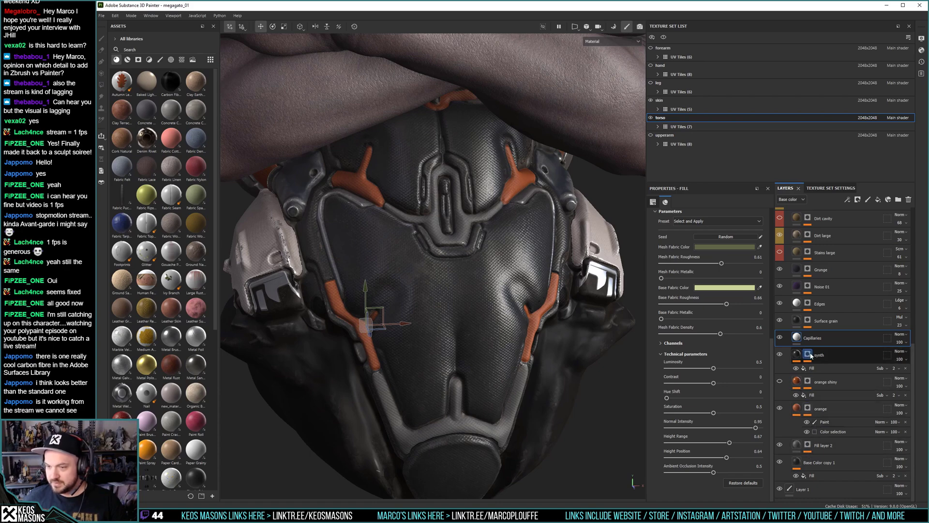
{"action": "left_click", "coordinate": [834, 255]}
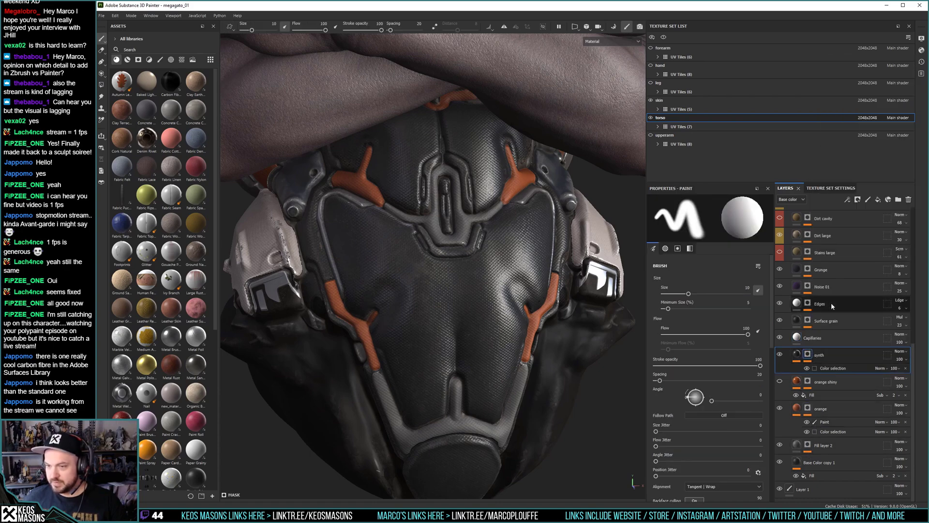
{"action": "right_click", "coordinate": [795, 338]}
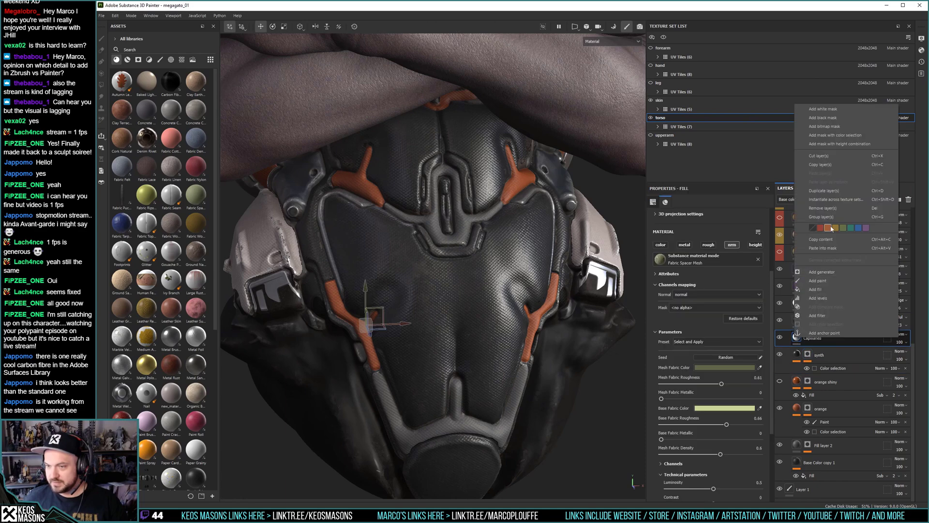
{"action": "left_click", "coordinate": [831, 248]}
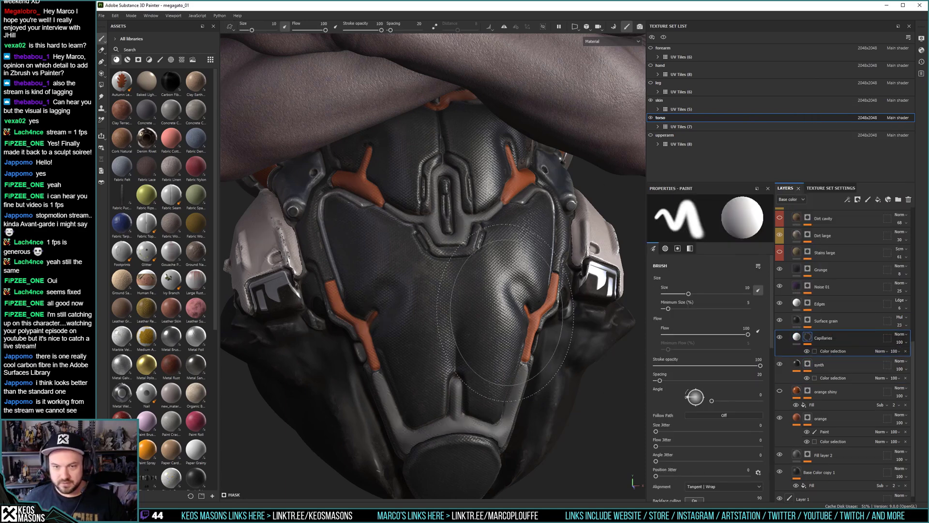
Reduce the brush size to 1.35 and add a paint effect above the color selection in the Capillaries layer's mask.
{"action": "right_click_drag", "start_coordinate": [454, 295], "coordinate": [453, 307], "text": "alt"}
{"action": "middle_click_drag", "start_coordinate": [444, 284], "coordinate": [450, 299], "text": "alt"}
{"action": "right_click_drag", "start_coordinate": [451, 298], "coordinate": [464, 291], "text": "alt"}
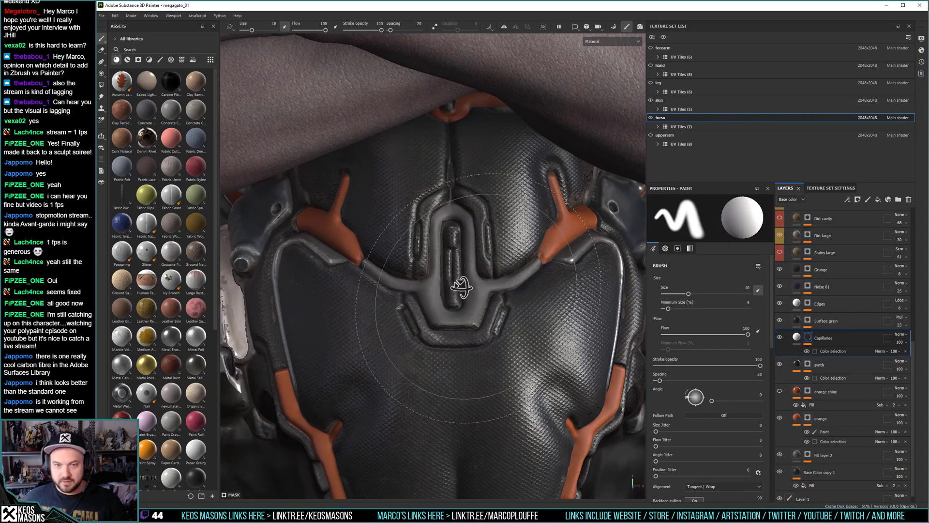
{"action": "left_click_drag", "start_coordinate": [465, 291], "coordinate": [471, 296], "text": "alt"}
{"action": "right_click_drag", "start_coordinate": [478, 249], "coordinate": [475, 249], "text": "ctrl"}
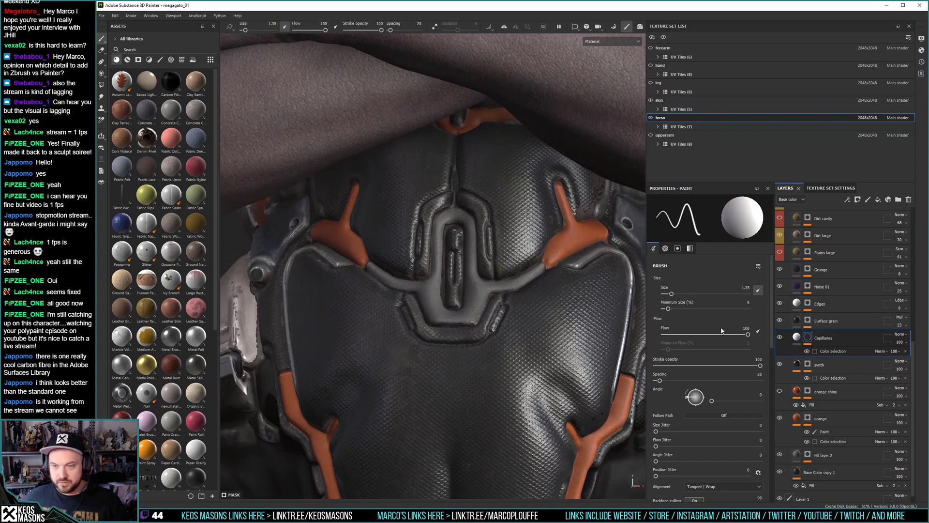
{"action": "right_click", "coordinate": [823, 350]}
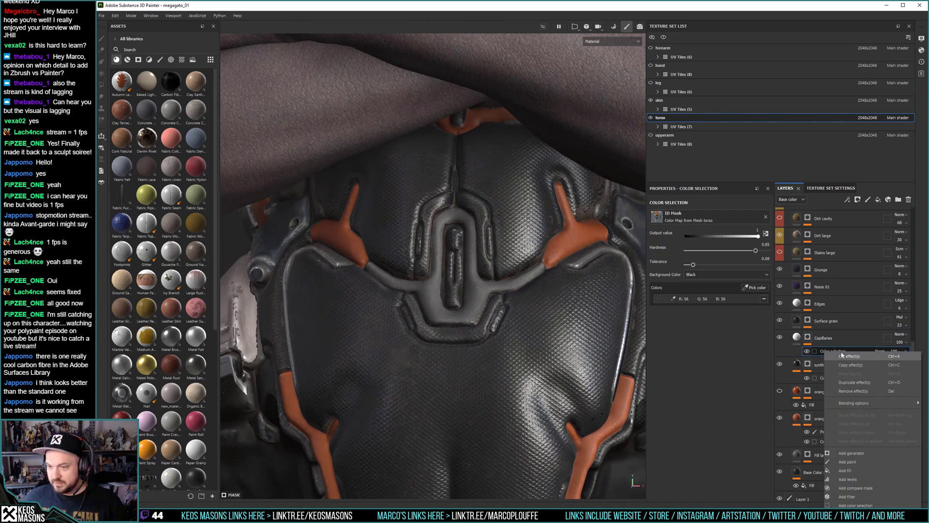
{"action": "left_click", "coordinate": [847, 461]}
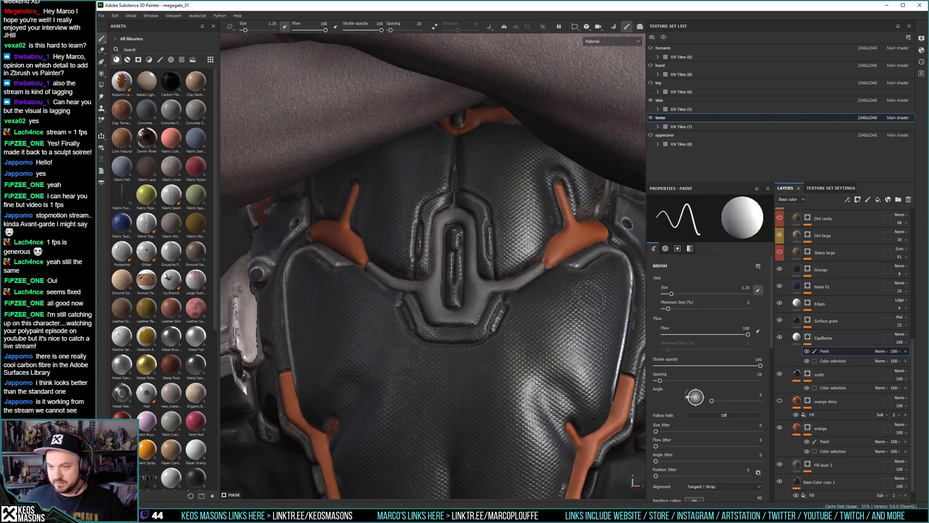
View the Capillaries layer's mask on its own across the torso, and return to the material view.
{"action": "left_click", "coordinate": [807, 338], "text": "alt"}
{"action": "left_click_drag", "start_coordinate": [435, 262], "coordinate": [458, 275], "text": "alt"}
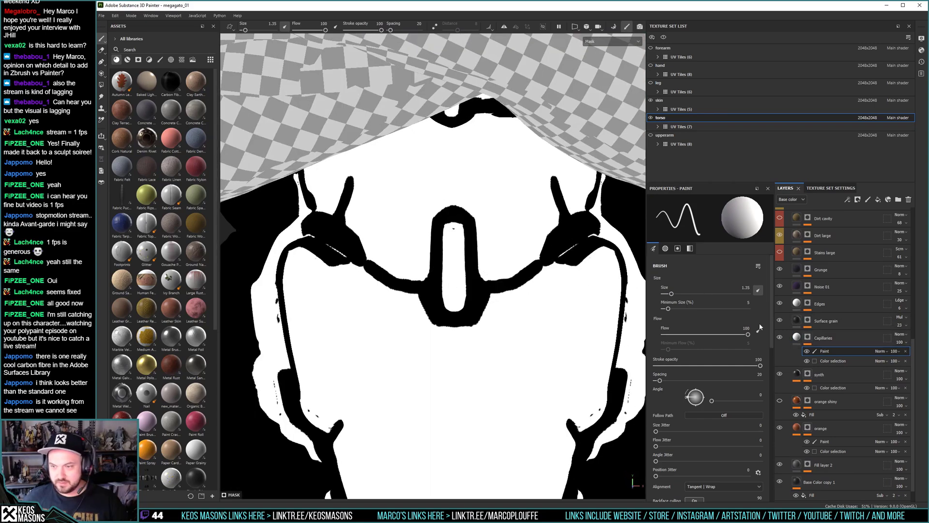
{"action": "left_click", "coordinate": [799, 340], "text": "alt"}
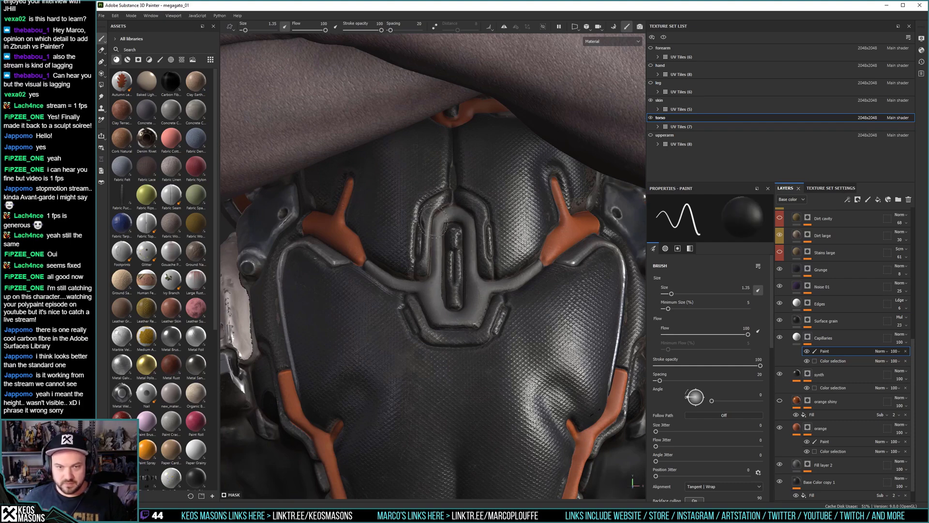
Turn on symmetry for painting the Capillaries layer's mask and set the brush size to 1.87.
{"action": "left_click", "coordinate": [503, 27]}
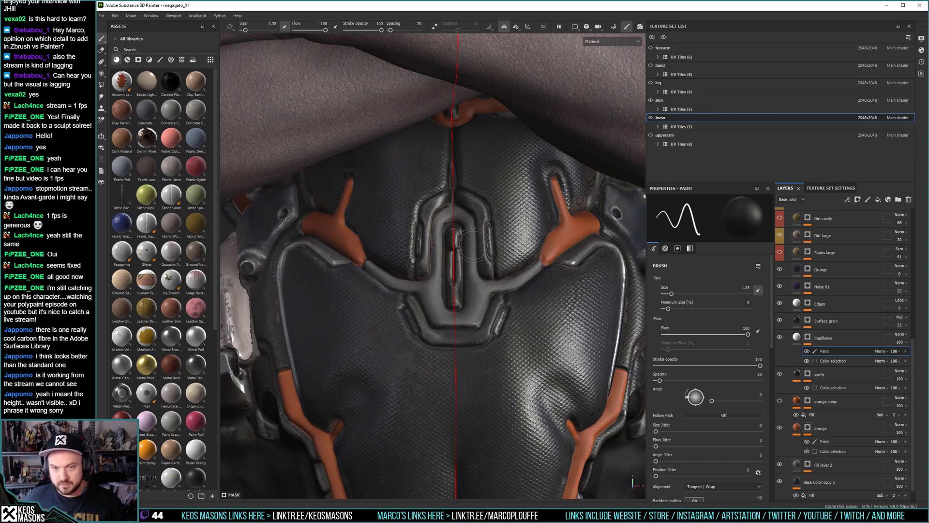
{"action": "left_click_drag", "start_coordinate": [492, 277], "coordinate": [513, 283], "text": "alt"}
{"action": "mouse_move", "coordinate": [425, 194]}
{"action": "left_mouse_down", "text": "alt"}
{"action": "mouse_move", "coordinate": [415, 216]}
{"action": "mouse_move", "coordinate": [412, 291]}
{"action": "left_mouse_up", "text": "alt"}
{"action": "mouse_move", "coordinate": [430, 347]}
{"action": "left_mouse_down", "text": "alt"}
{"action": "mouse_move", "coordinate": [450, 387]}
{"action": "mouse_move", "coordinate": [398, 366]}
{"action": "left_mouse_up", "text": "alt"}
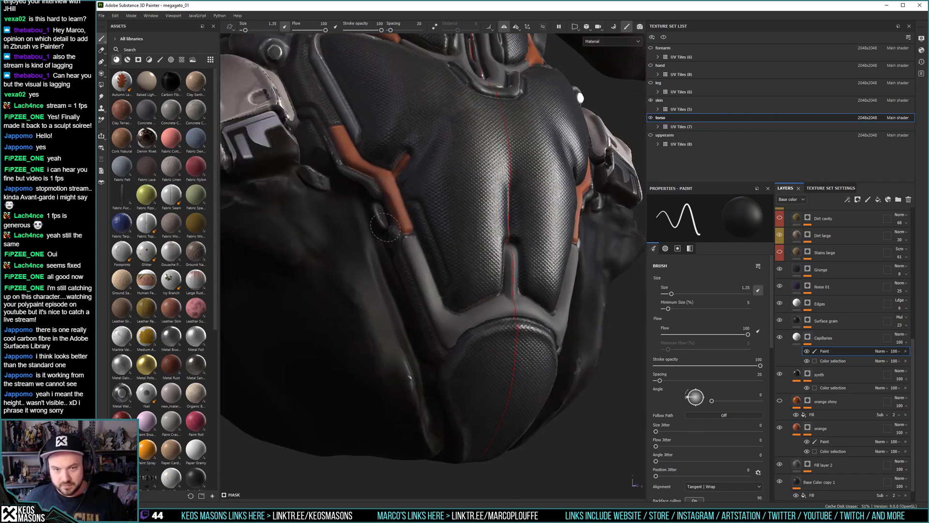
{"action": "middle_click_drag", "start_coordinate": [417, 292], "coordinate": [442, 359], "text": "alt"}
{"action": "right_click_drag", "start_coordinate": [458, 351], "coordinate": [451, 350], "text": "ctrl"}
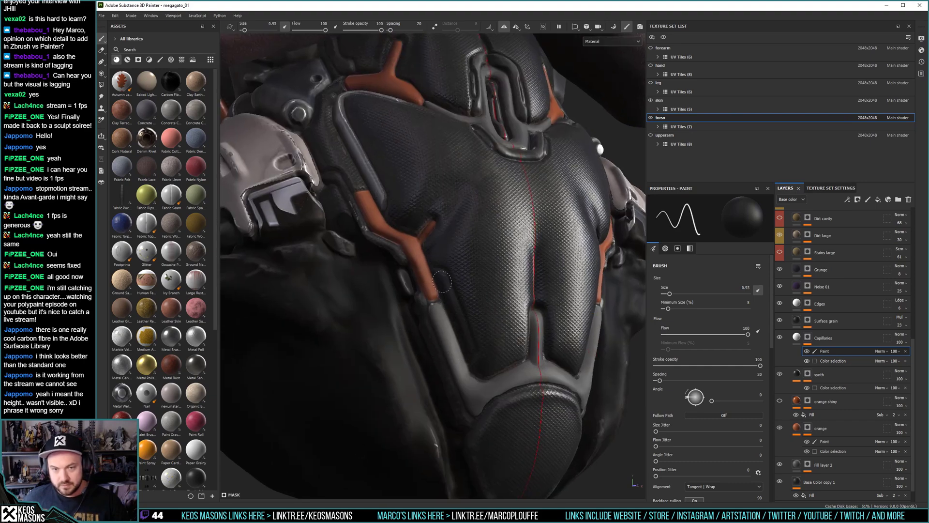
{"action": "left_click_drag", "start_coordinate": [386, 226], "coordinate": [419, 289], "text": "alt"}
{"action": "right_click_drag", "start_coordinate": [381, 190], "coordinate": [402, 209], "text": "ctrl"}
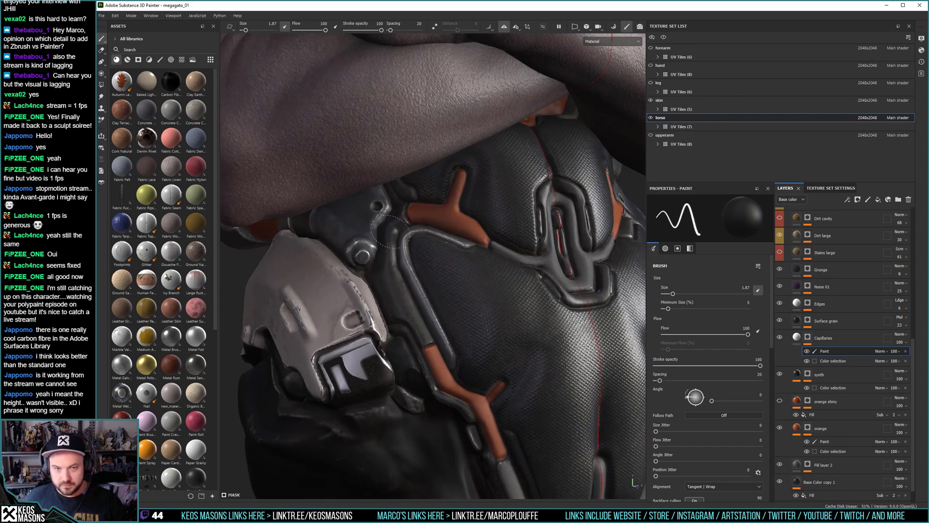
Reduce the brush size to 1.36 and paint the mesh relief out of the vertical groove below the plate on the torso's lower back.
{"action": "left_click_drag", "start_coordinate": [479, 296], "coordinate": [427, 181], "text": "alt"}
{"action": "middle_click_drag", "start_coordinate": [408, 280], "coordinate": [462, 386], "text": "alt"}
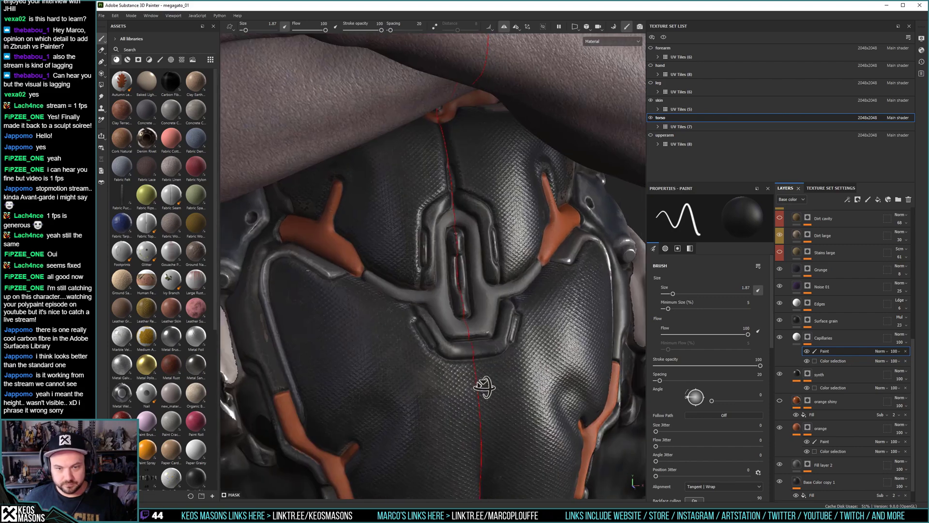
{"action": "left_click_drag", "start_coordinate": [463, 386], "coordinate": [498, 394], "text": "alt"}
{"action": "right_click_drag", "start_coordinate": [498, 394], "coordinate": [459, 372], "text": "alt"}
{"action": "mouse_move", "coordinate": [459, 372]}
{"action": "left_mouse_down", "text": "alt"}
{"action": "mouse_move", "coordinate": [564, 342]}
{"action": "mouse_move", "coordinate": [484, 315]}
{"action": "mouse_move", "coordinate": [376, 220]}
{"action": "mouse_move", "coordinate": [545, 251]}
{"action": "mouse_move", "coordinate": [518, 258]}
{"action": "left_mouse_up", "text": "alt"}
{"action": "right_click_drag", "start_coordinate": [518, 257], "coordinate": [464, 258], "text": "shift"}
{"action": "left_click_drag", "start_coordinate": [465, 258], "coordinate": [513, 208], "text": "alt"}
{"action": "middle_click_drag", "start_coordinate": [513, 208], "coordinate": [448, 242], "text": "alt"}
{"action": "left_click_drag", "start_coordinate": [449, 243], "coordinate": [460, 300], "text": "alt"}
{"action": "right_click_drag", "start_coordinate": [459, 300], "coordinate": [418, 317], "text": "alt"}
{"action": "left_click_drag", "start_coordinate": [418, 317], "coordinate": [397, 307], "text": "alt"}
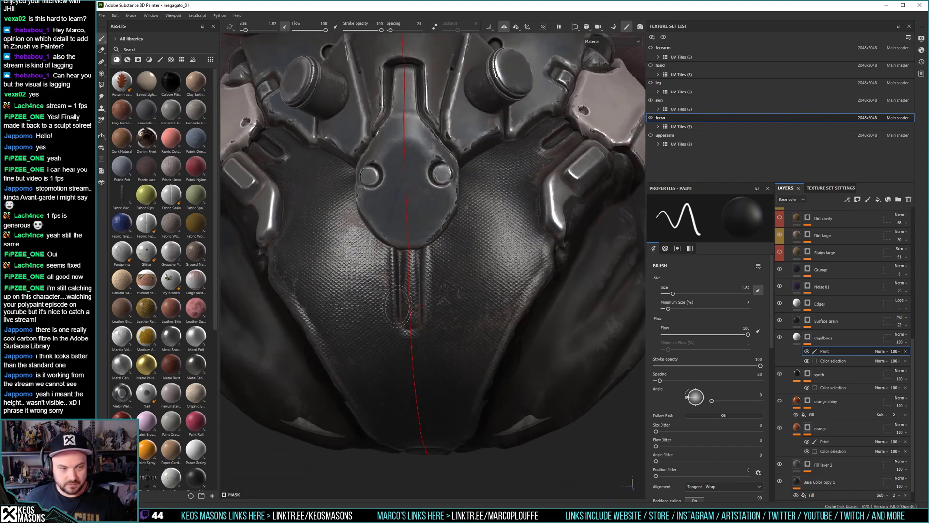
{"action": "right_click_drag", "start_coordinate": [406, 298], "coordinate": [398, 298], "text": "ctrl"}
{"action": "left_click_drag", "start_coordinate": [408, 290], "coordinate": [409, 318]}
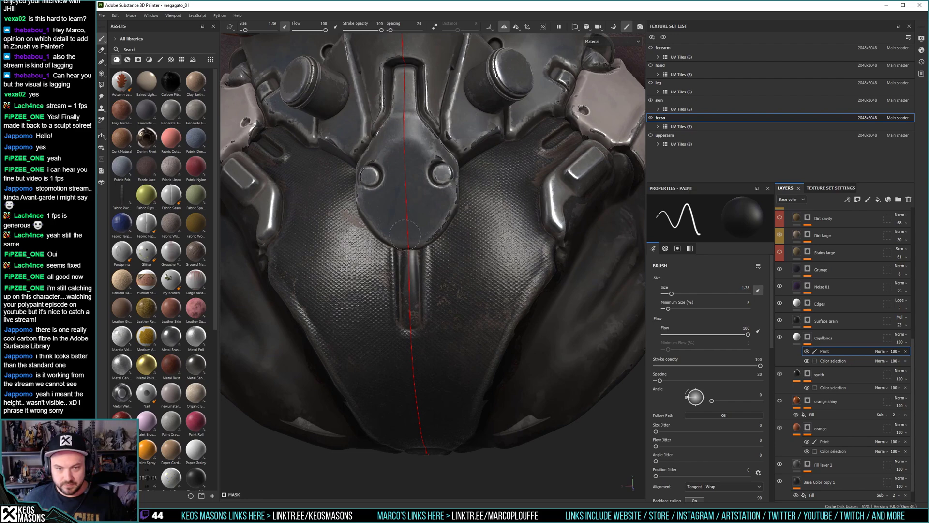
Check the painted groove on the torso's back and turn symmetry off.
{"action": "left_click_drag", "start_coordinate": [474, 277], "coordinate": [429, 295], "text": "alt"}
{"action": "left_click_drag", "start_coordinate": [423, 237], "coordinate": [396, 184], "text": "alt"}
{"action": "left_click_drag", "start_coordinate": [463, 344], "coordinate": [433, 295], "text": "alt"}
{"action": "right_click_drag", "start_coordinate": [433, 294], "coordinate": [404, 283], "text": "shift"}
{"action": "left_click", "coordinate": [505, 28]}
Show the leg texture set to compare it with the torso, hide and show the torso, and hide the legs again.
{"action": "middle_click_drag", "start_coordinate": [462, 223], "coordinate": [508, 217], "text": "alt"}
{"action": "right_click_drag", "start_coordinate": [484, 208], "coordinate": [449, 286], "text": "alt"}
{"action": "left_click_drag", "start_coordinate": [450, 285], "coordinate": [382, 283], "text": "alt"}
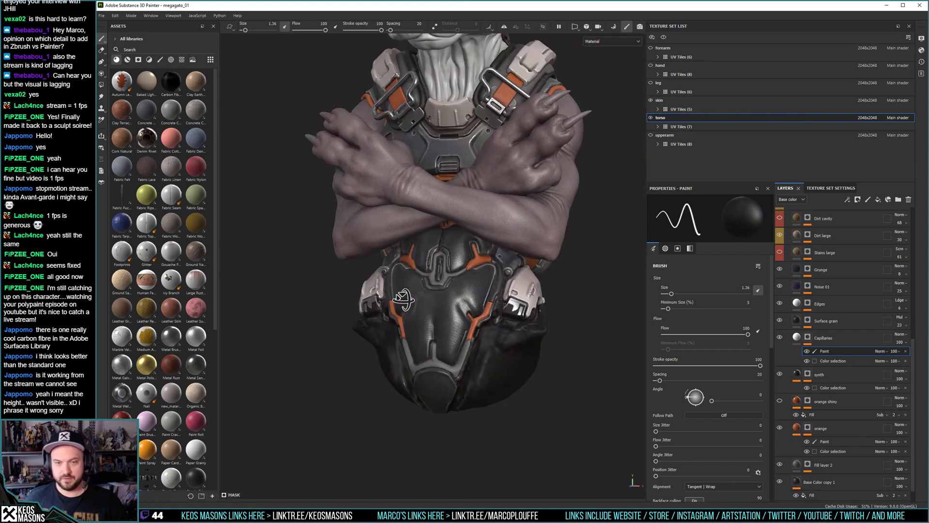
{"action": "left_click", "coordinate": [650, 83]}
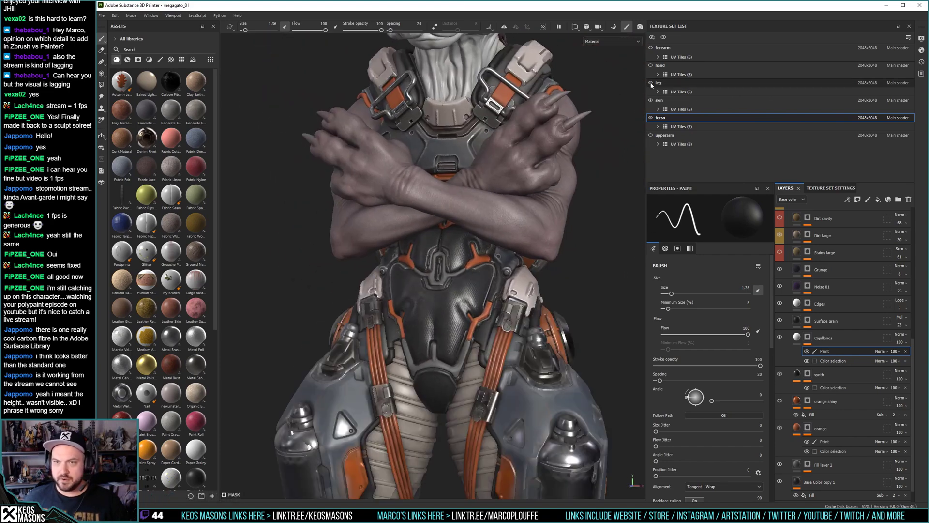
{"action": "middle_click_drag", "start_coordinate": [491, 362], "coordinate": [490, 350], "text": "alt"}
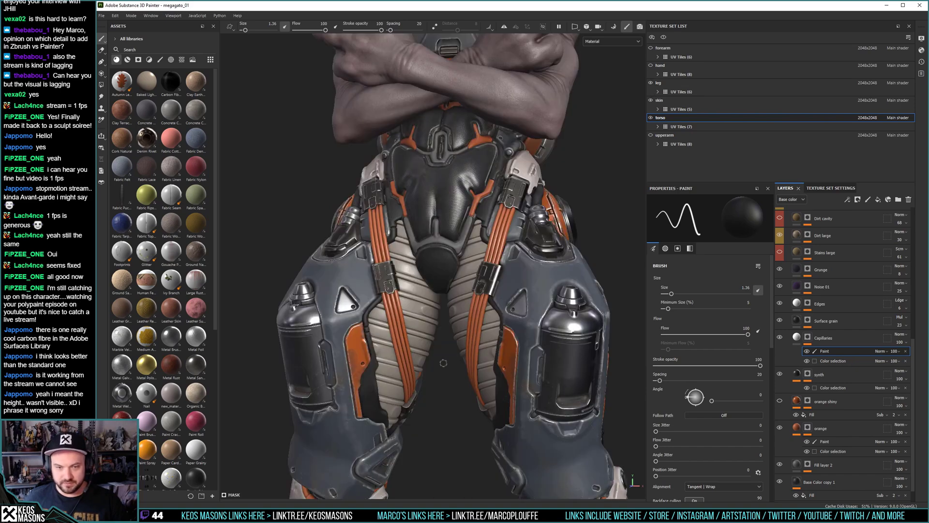
{"action": "scroll", "coordinate": [425, 293], "scroll_direction": "up", "scroll_amount": 3}
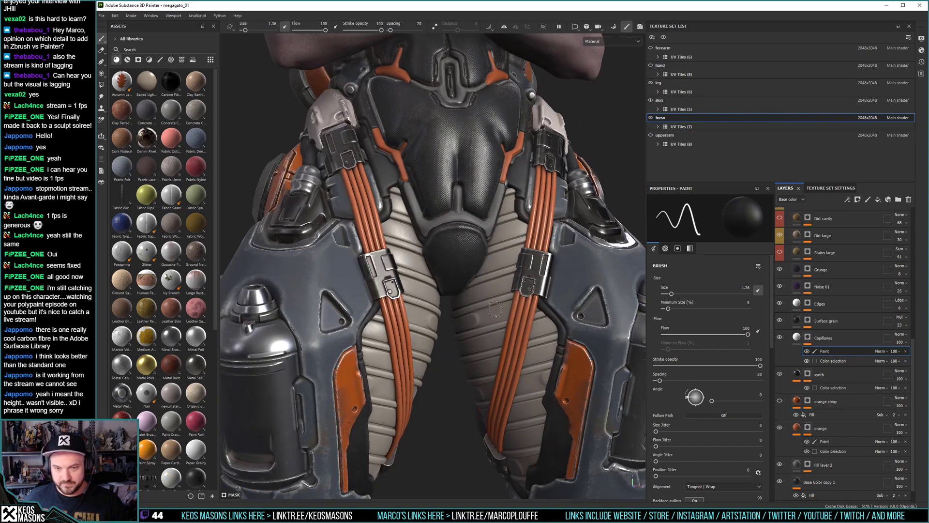
{"action": "scroll", "coordinate": [489, 374], "scroll_direction": "down", "scroll_amount": 4}
{"action": "scroll", "coordinate": [467, 307], "scroll_direction": "up", "scroll_amount": 2}
{"action": "left_click_drag", "start_coordinate": [450, 300], "coordinate": [556, 196], "text": "alt"}
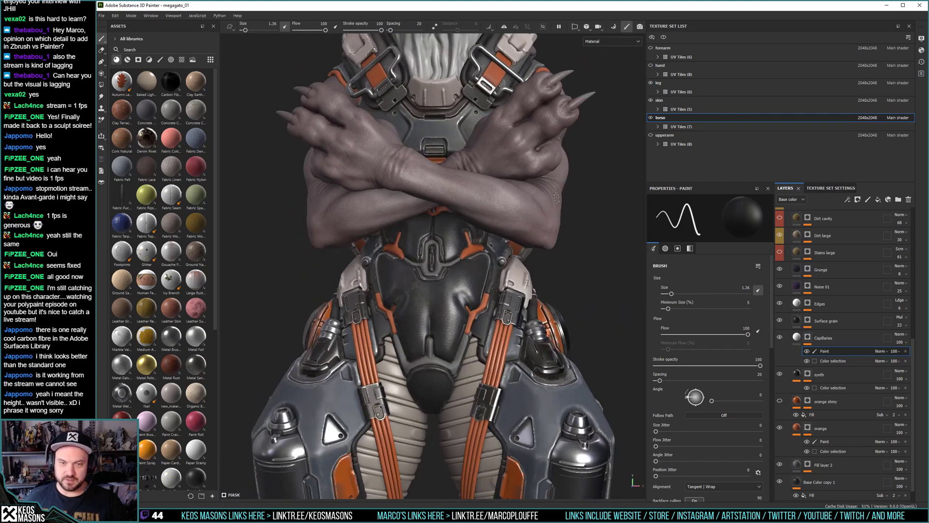
{"action": "left_click", "coordinate": [650, 118]}
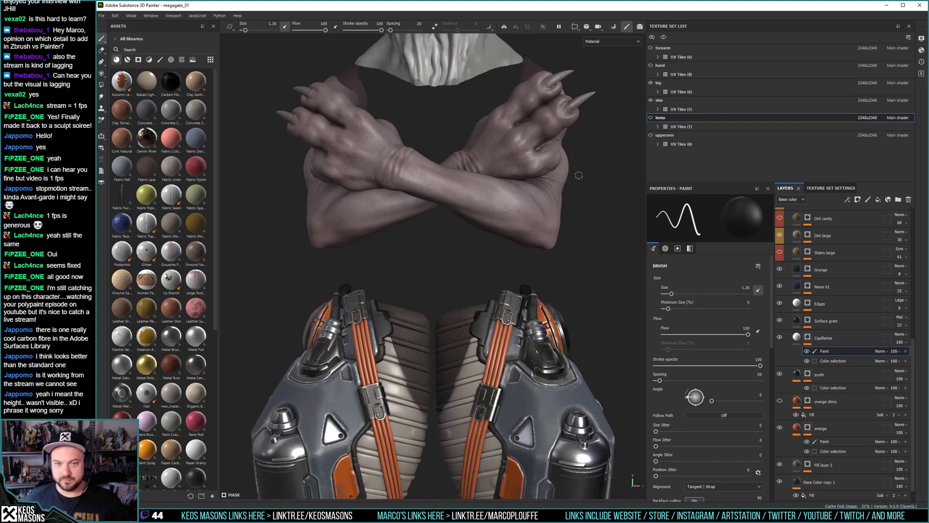
{"action": "left_click", "coordinate": [650, 117]}
{"action": "left_click", "coordinate": [650, 83]}
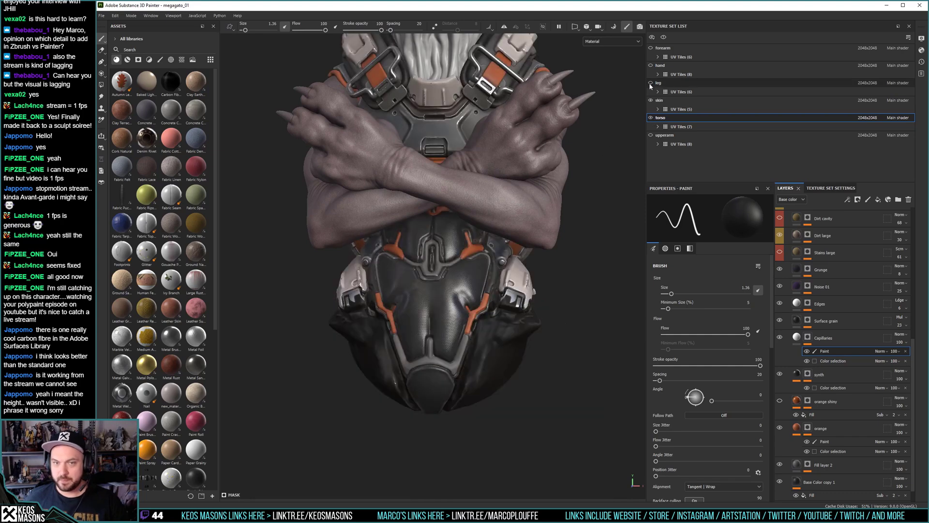
Examine the mesh relief on the torso's abdomen and sides from several angles and distances.
{"action": "mouse_move", "coordinate": [467, 354]}
{"action": "right_mouse_down", "text": "alt"}
{"action": "mouse_move", "coordinate": [467, 373]}
{"action": "mouse_move", "coordinate": [467, 343]}
{"action": "right_mouse_up", "text": "alt"}
{"action": "middle_click_drag", "start_coordinate": [461, 164], "coordinate": [526, 260], "text": "alt"}
{"action": "right_click_drag", "start_coordinate": [526, 260], "coordinate": [526, 278], "text": "alt"}
{"action": "middle_click_drag", "start_coordinate": [526, 278], "coordinate": [494, 239], "text": "alt"}
{"action": "mouse_move", "coordinate": [494, 239]}
{"action": "left_mouse_down", "text": "alt"}
{"action": "mouse_move", "coordinate": [402, 280]}
{"action": "mouse_move", "coordinate": [416, 291]}
{"action": "left_mouse_up", "text": "alt"}
{"action": "scroll", "coordinate": [426, 300], "scroll_direction": "up", "scroll_amount": 3}
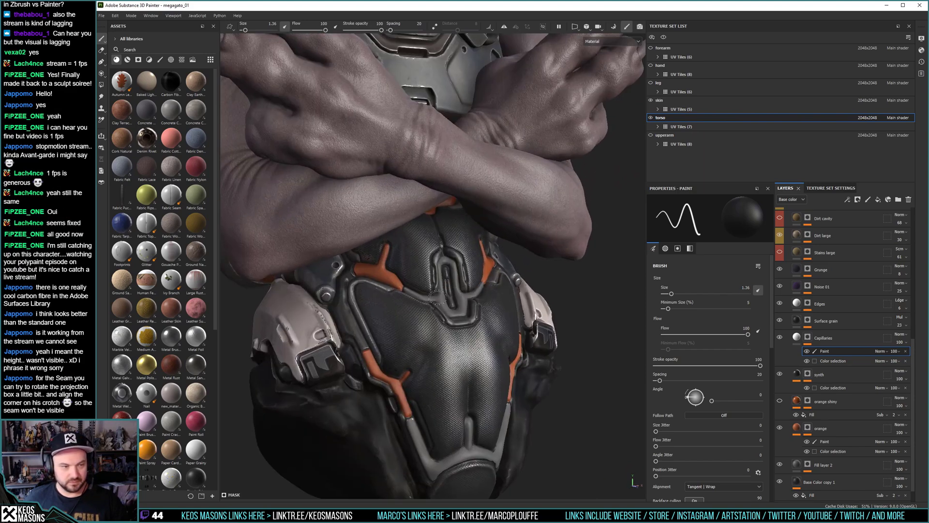
{"action": "scroll", "coordinate": [455, 316], "scroll_direction": "up", "scroll_amount": 3}
{"action": "left_click_drag", "start_coordinate": [472, 319], "coordinate": [455, 323], "text": "alt"}
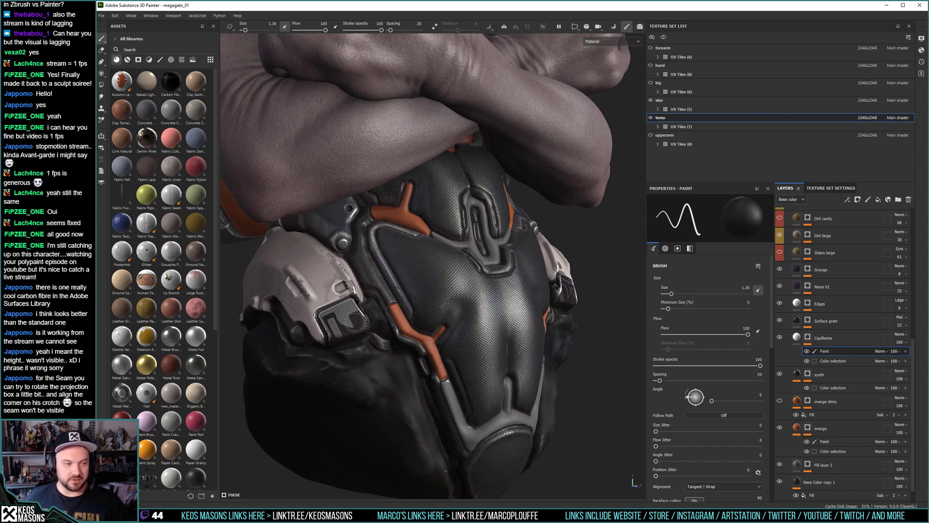
{"action": "left_click_drag", "start_coordinate": [421, 285], "coordinate": [506, 297], "text": "alt"}
{"action": "right_click_drag", "start_coordinate": [507, 297], "coordinate": [486, 232], "text": "alt"}
{"action": "middle_click_drag", "start_coordinate": [486, 232], "coordinate": [510, 321], "text": "alt"}
{"action": "right_click_drag", "start_coordinate": [510, 321], "coordinate": [527, 271], "text": "alt"}
{"action": "left_click_drag", "start_coordinate": [528, 271], "coordinate": [508, 265], "text": "alt"}
{"action": "middle_click_drag", "start_coordinate": [485, 272], "coordinate": [459, 235], "text": "alt"}
{"action": "right_click_drag", "start_coordinate": [459, 235], "coordinate": [462, 261], "text": "alt"}
{"action": "middle_click_drag", "start_coordinate": [453, 258], "coordinate": [445, 232], "text": "alt"}
{"action": "left_click_drag", "start_coordinate": [446, 233], "coordinate": [423, 326], "text": "alt"}
{"action": "right_click_drag", "start_coordinate": [423, 326], "coordinate": [546, 280], "text": "alt"}
{"action": "right_click_drag", "start_coordinate": [462, 323], "coordinate": [443, 179], "text": "alt"}
{"action": "middle_click_drag", "start_coordinate": [443, 179], "coordinate": [417, 298], "text": "alt"}
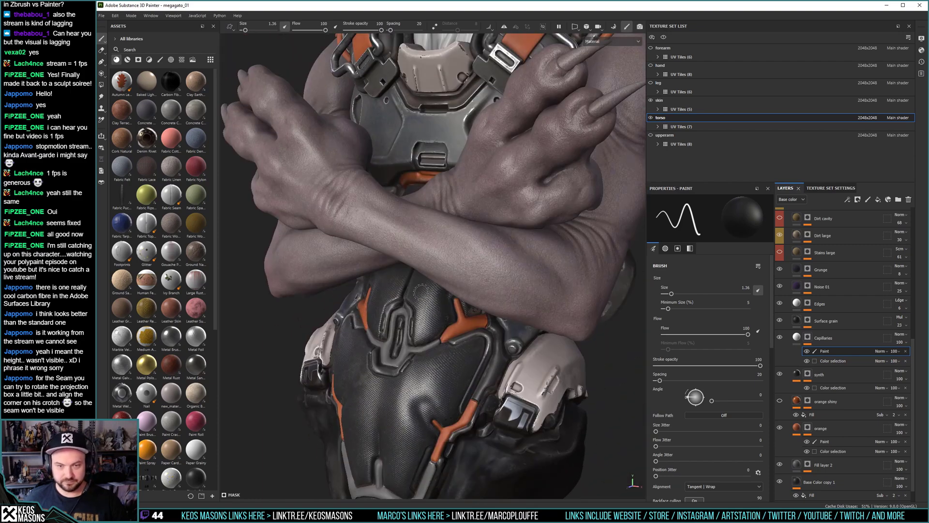
Examine how the torso's rubber and armour parts read together with the arms, harness and head.
{"action": "middle_click_drag", "start_coordinate": [495, 171], "coordinate": [492, 263], "text": "alt"}
{"action": "left_click_drag", "start_coordinate": [492, 264], "coordinate": [530, 266], "text": "alt"}
{"action": "middle_click_drag", "start_coordinate": [500, 229], "coordinate": [505, 310], "text": "alt"}
{"action": "right_click_drag", "start_coordinate": [505, 309], "coordinate": [498, 285], "text": "alt"}
{"action": "left_click_drag", "start_coordinate": [402, 276], "coordinate": [433, 246], "text": "alt"}
{"action": "middle_click_drag", "start_coordinate": [455, 300], "coordinate": [436, 248], "text": "alt"}
{"action": "left_click_drag", "start_coordinate": [458, 292], "coordinate": [431, 281], "text": "alt"}
{"action": "right_click_drag", "start_coordinate": [431, 280], "coordinate": [480, 253], "text": "alt"}
{"action": "middle_click_drag", "start_coordinate": [500, 282], "coordinate": [466, 225], "text": "alt"}
{"action": "left_click_drag", "start_coordinate": [459, 257], "coordinate": [416, 266], "text": "alt"}
{"action": "middle_click_drag", "start_coordinate": [416, 266], "coordinate": [508, 325], "text": "alt"}
{"action": "right_click_drag", "start_coordinate": [508, 324], "coordinate": [482, 200], "text": "alt"}
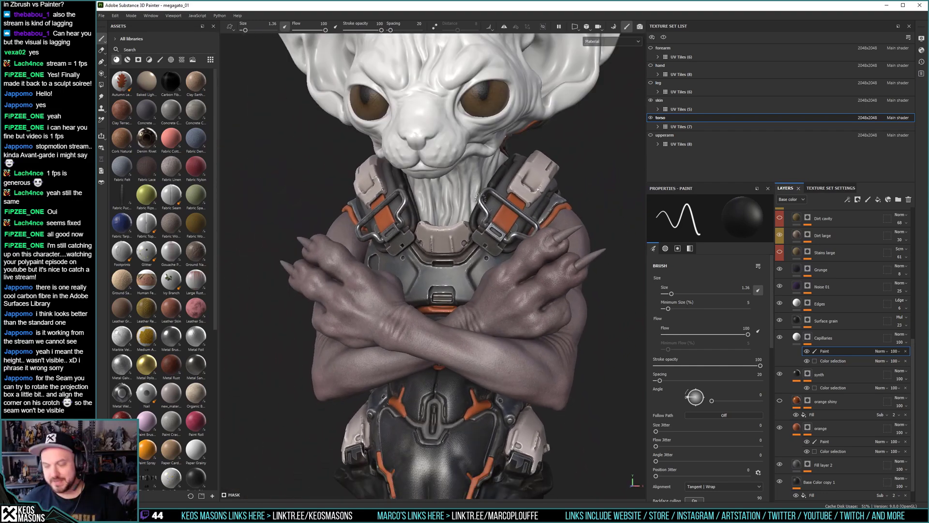
Select the skin texture set and look over the arms, chest harness and unpainted head.
{"action": "scroll", "coordinate": [826, 313], "scroll_direction": "up", "scroll_amount": 5}
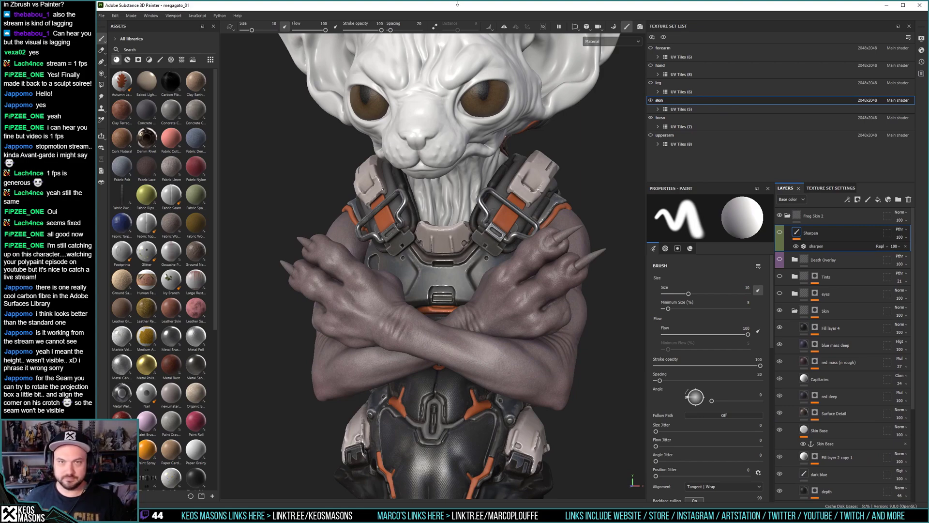
{"action": "right_click_drag", "start_coordinate": [449, 162], "coordinate": [467, 324], "text": "alt"}
{"action": "middle_click_drag", "start_coordinate": [467, 325], "coordinate": [473, 218], "text": "alt"}
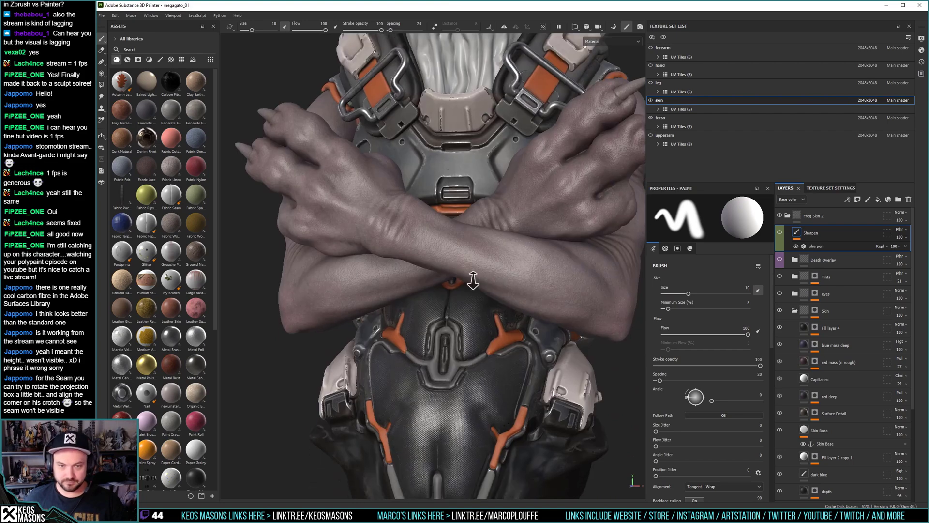
{"action": "right_click_drag", "start_coordinate": [473, 218], "coordinate": [391, 237], "text": "alt"}
{"action": "left_click_drag", "start_coordinate": [390, 237], "coordinate": [436, 200], "text": "alt"}
{"action": "middle_click_drag", "start_coordinate": [436, 200], "coordinate": [475, 318], "text": "alt"}
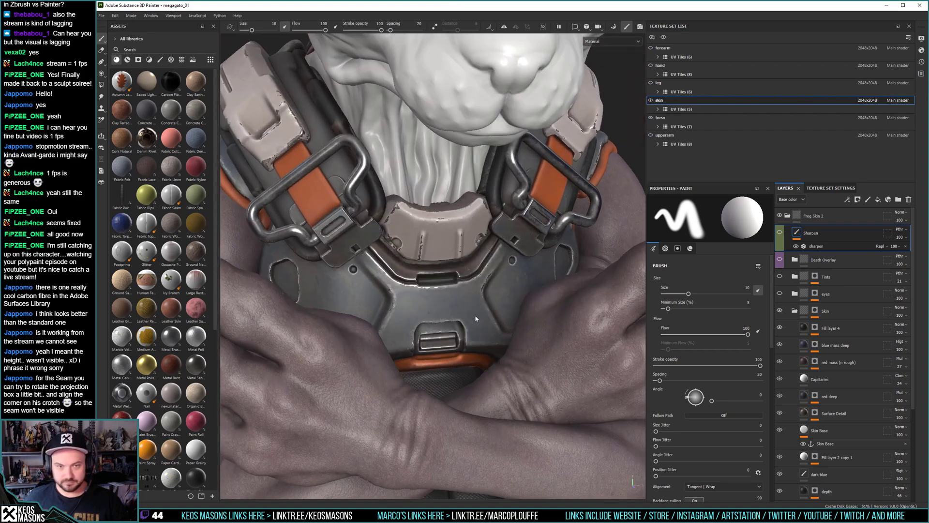
{"action": "right_click_drag", "start_coordinate": [474, 315], "coordinate": [445, 319], "text": "alt"}
{"action": "middle_click_drag", "start_coordinate": [446, 320], "coordinate": [426, 329], "text": "alt"}
{"action": "left_click_drag", "start_coordinate": [425, 329], "coordinate": [458, 332], "text": "alt"}
{"action": "middle_click_drag", "start_coordinate": [459, 332], "coordinate": [448, 291], "text": "alt"}
{"action": "right_click_drag", "start_coordinate": [447, 290], "coordinate": [432, 260], "text": "alt"}
{"action": "middle_click_drag", "start_coordinate": [431, 259], "coordinate": [422, 235], "text": "alt"}
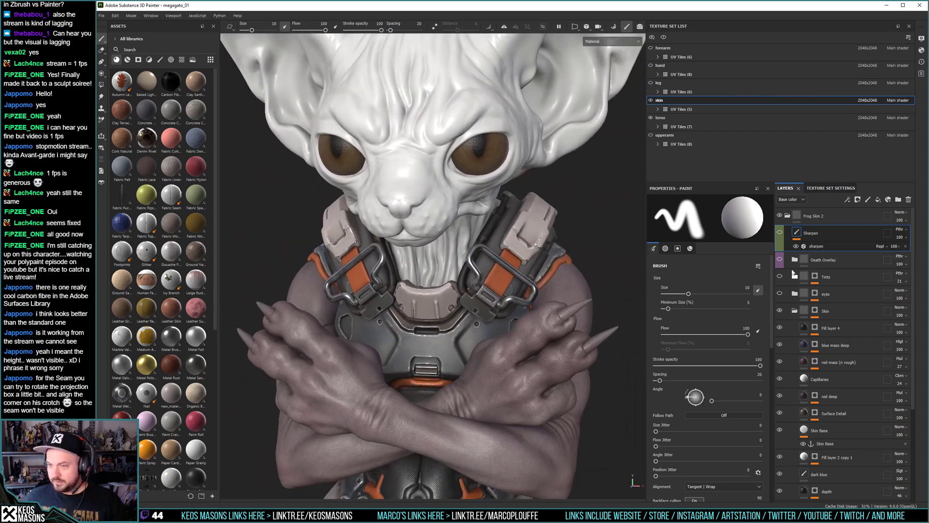
Collapse the Skin folder and replace the paint effect in its mask with a new, empty one.
{"action": "left_click", "coordinate": [794, 260]}
{"action": "left_click", "coordinate": [794, 260]}
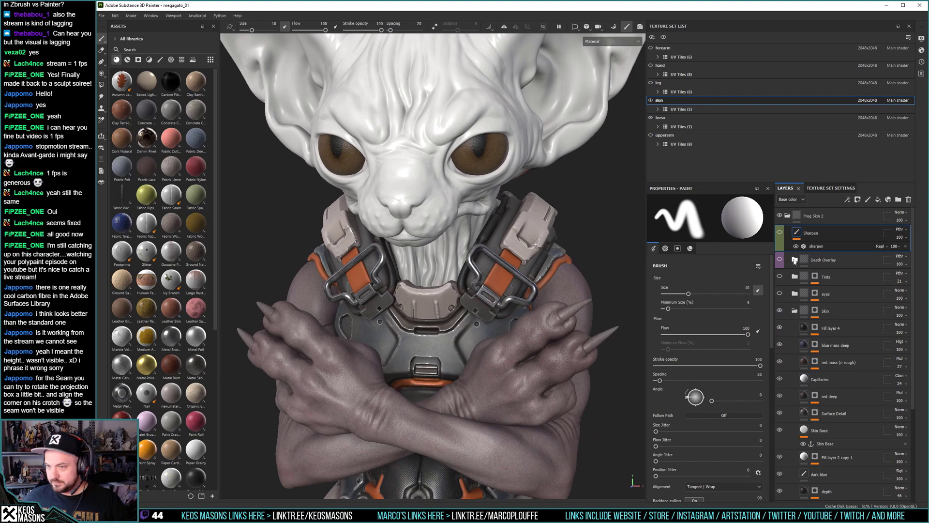
{"action": "left_click", "coordinate": [794, 312]}
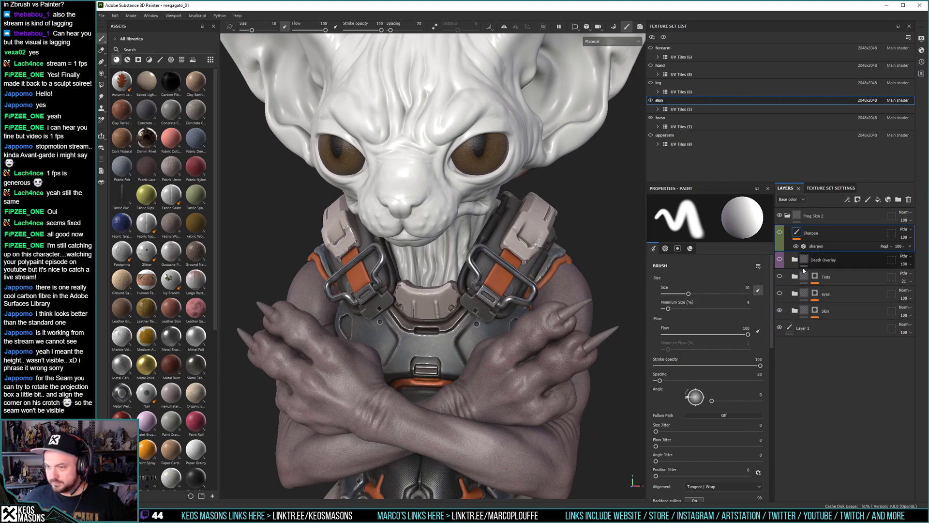
{"action": "left_click", "coordinate": [816, 312]}
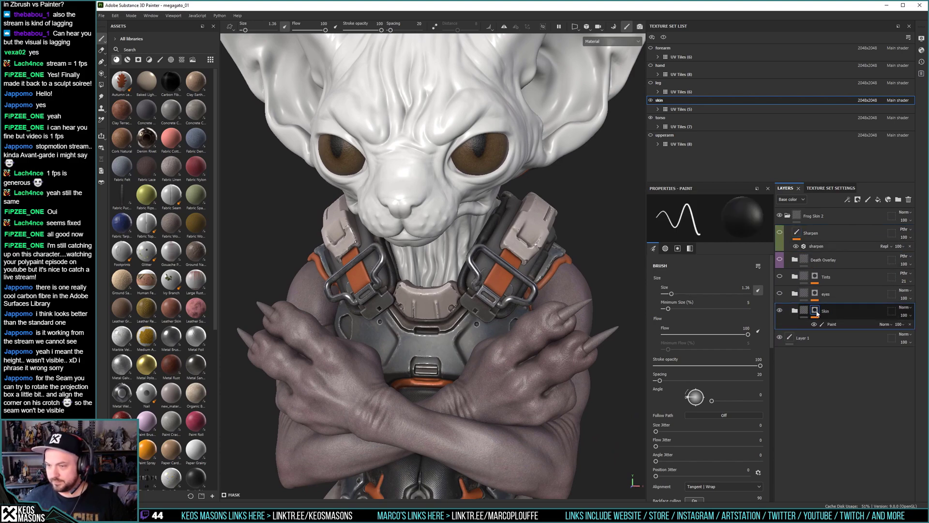
{"action": "right_click", "coordinate": [835, 324]}
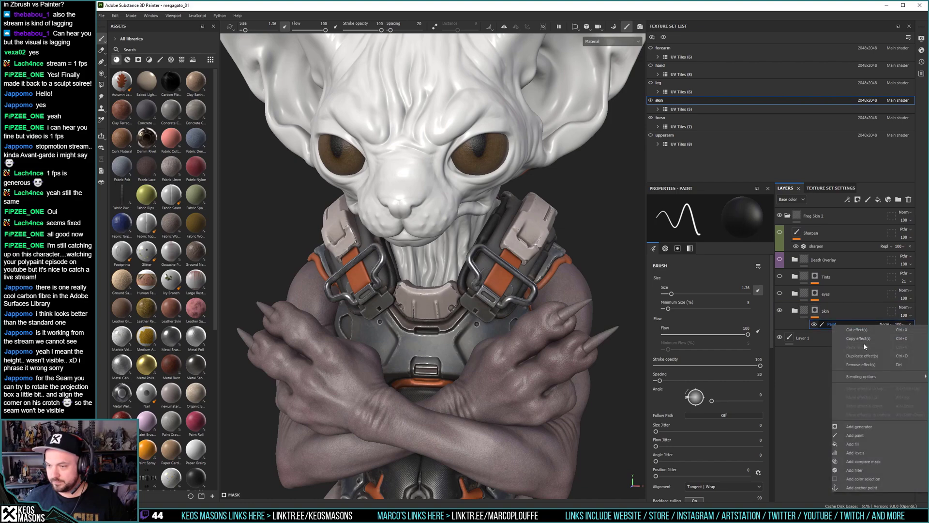
{"action": "left_click", "coordinate": [865, 317]}
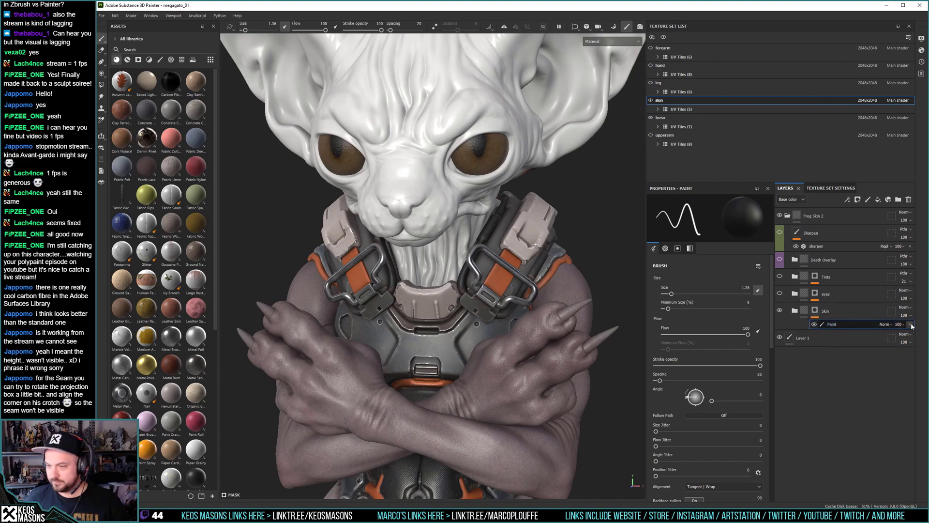
{"action": "left_click", "coordinate": [910, 324]}
{"action": "right_click", "coordinate": [817, 312]}
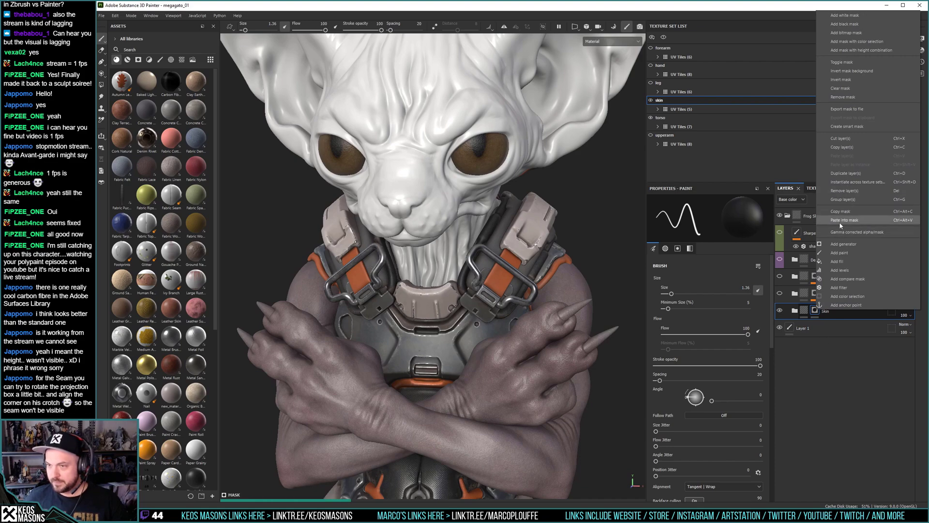
{"action": "left_click", "coordinate": [845, 253]}
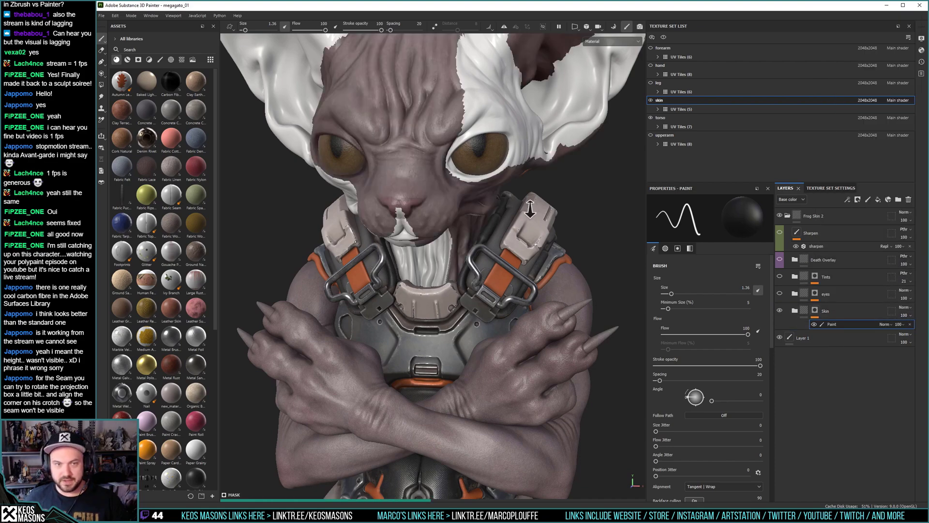
{"action": "scroll", "coordinate": [490, 177], "scroll_direction": "down", "scroll_amount": 2}
{"action": "left_click_drag", "start_coordinate": [490, 177], "coordinate": [537, 220], "text": "alt"}
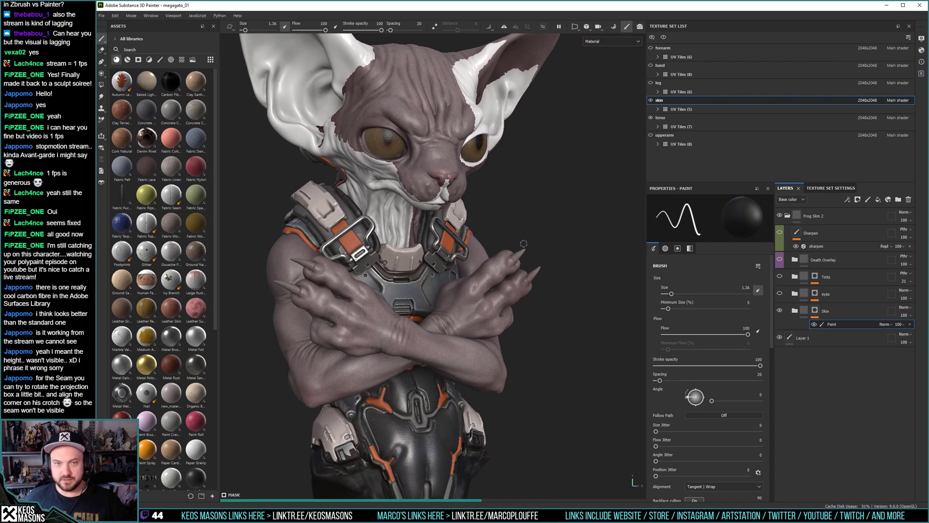
Display the Skin folder's mask and turn it white across the whole head and arms.
{"action": "left_click", "coordinate": [815, 311], "text": "alt"}
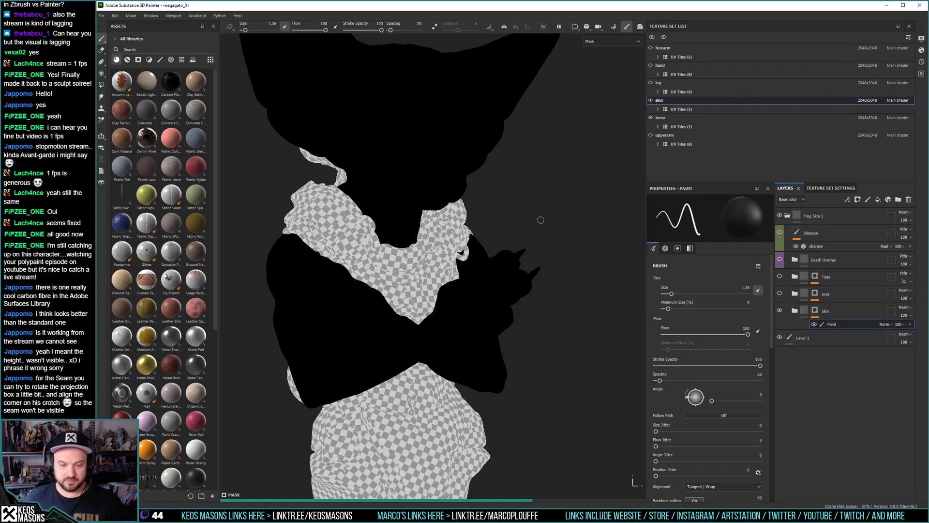
{"action": "key", "text": "4"}
{"action": "mouse_move", "coordinate": [536, 249]}
{"action": "left_mouse_down", "text": "alt"}
{"action": "mouse_move", "coordinate": [489, 233]}
{"action": "mouse_move", "coordinate": [505, 239]}
{"action": "mouse_move", "coordinate": [516, 172]}
{"action": "mouse_move", "coordinate": [531, 202]}
{"action": "mouse_move", "coordinate": [554, 207]}
{"action": "left_mouse_up", "text": "alt"}
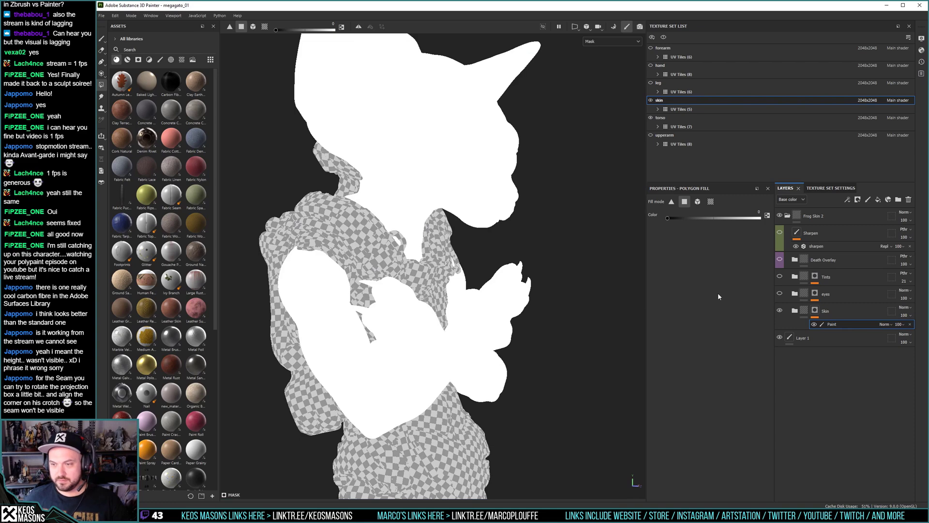
{"action": "right_click", "coordinate": [816, 312]}
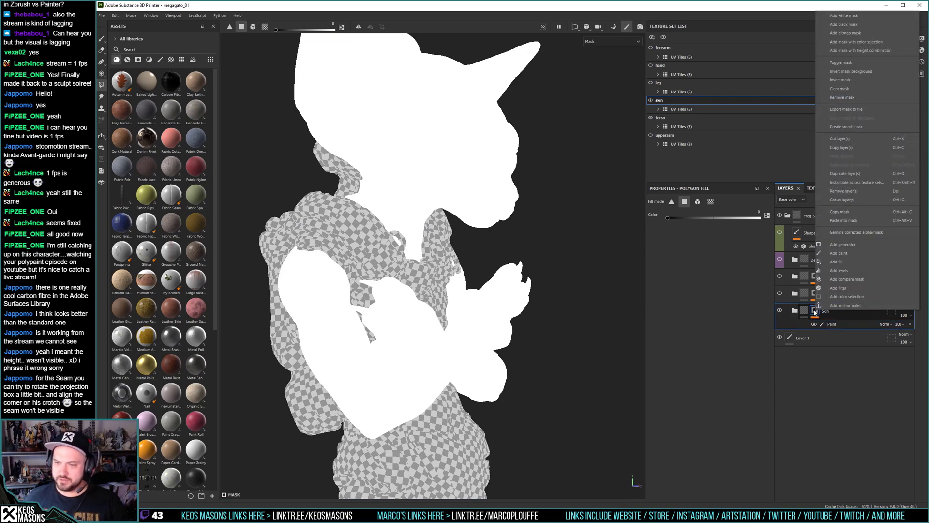
{"action": "left_click", "coordinate": [815, 315]}
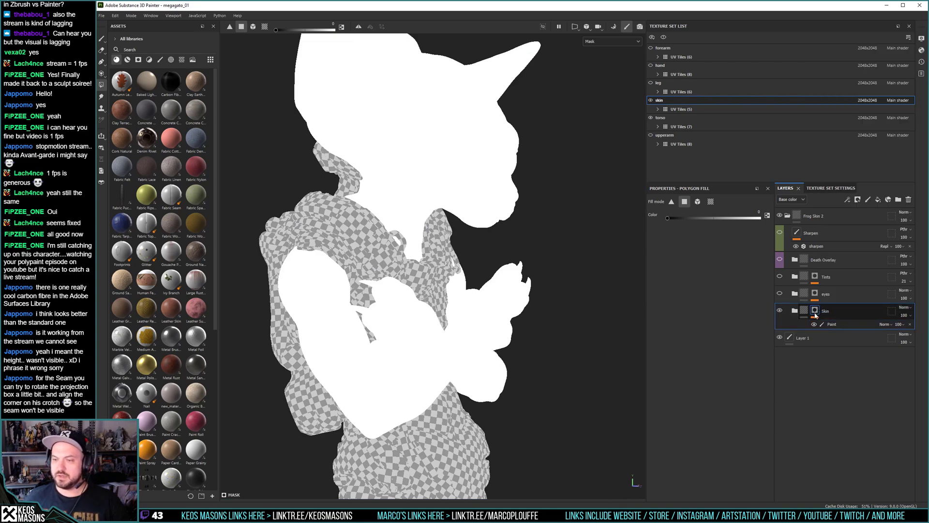
Mask both eyeballs out of the Skin folder with a black Polygon Fill in mesh mode with symmetry on, and return to the material view.
{"action": "scroll", "coordinate": [550, 199], "scroll_direction": "up", "scroll_amount": 2}
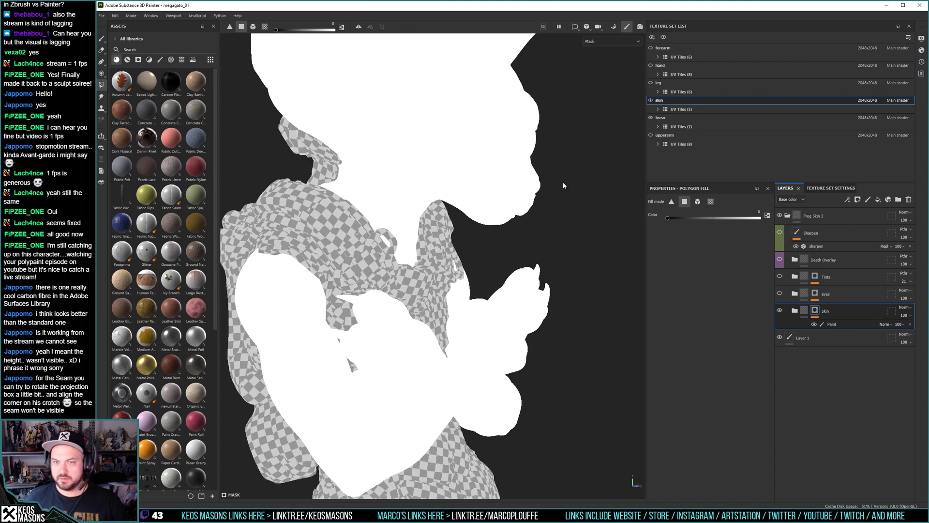
{"action": "middle_click_drag", "start_coordinate": [563, 186], "coordinate": [549, 222]}
{"action": "left_click", "coordinate": [838, 323]}
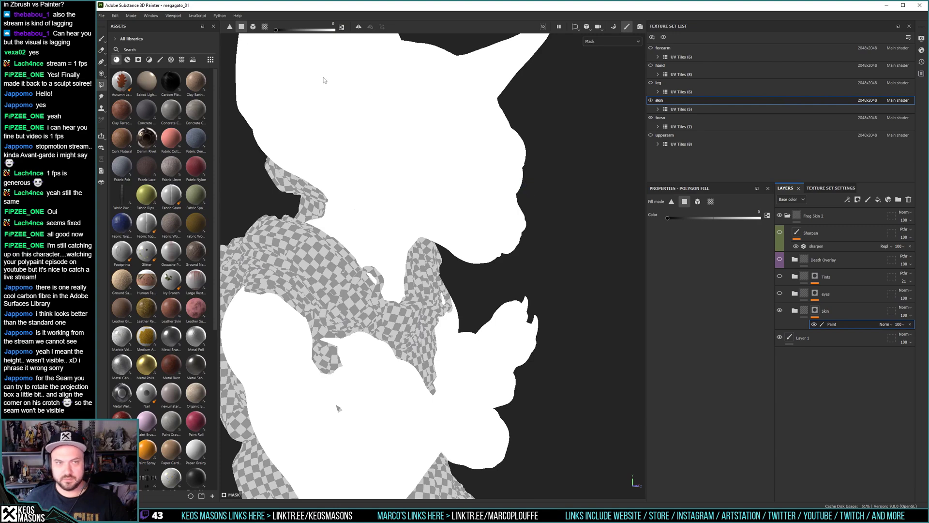
{"action": "left_click", "coordinate": [253, 26]}
{"action": "left_click", "coordinate": [521, 180]}
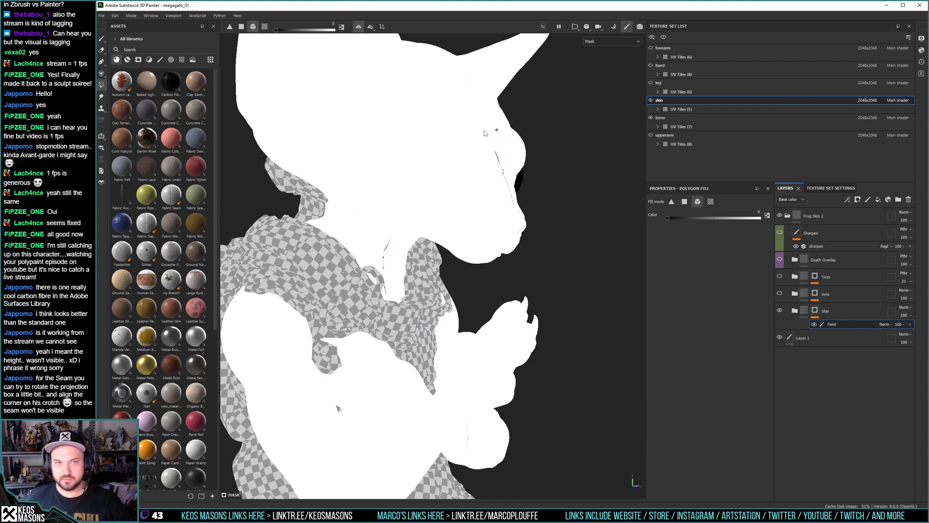
{"action": "left_click", "coordinate": [521, 182]}
{"action": "left_click_drag", "start_coordinate": [522, 182], "coordinate": [540, 226], "text": "alt"}
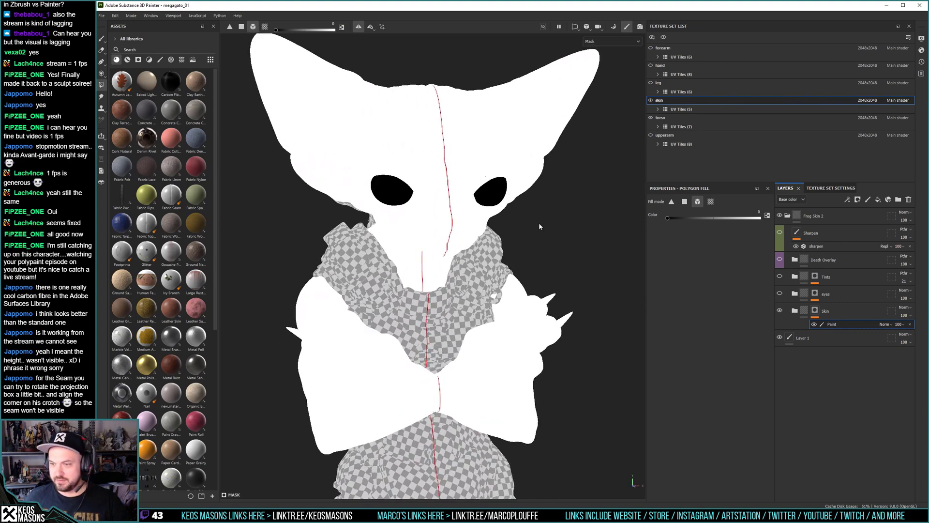
{"action": "key", "text": "m"}
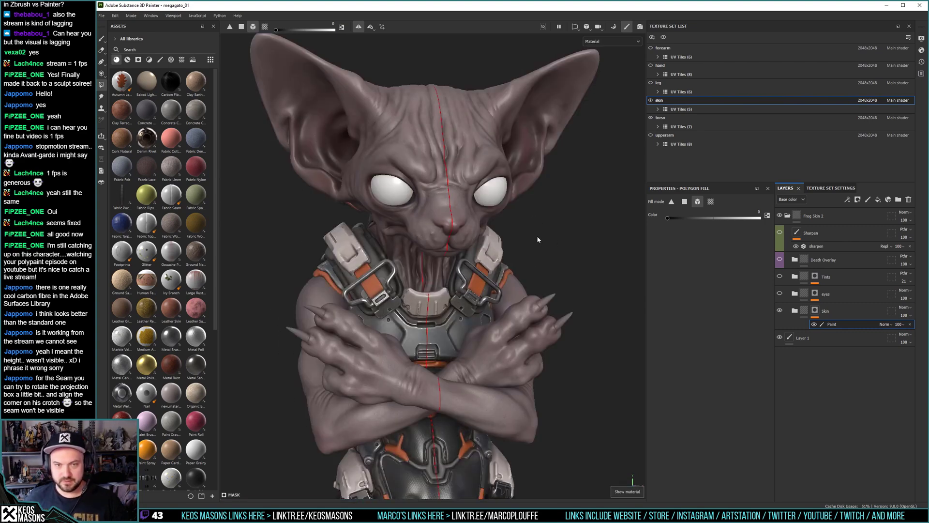
Show the eyes folder and replace the paint effect in its mask with a new, empty one.
{"action": "left_click_drag", "start_coordinate": [574, 238], "coordinate": [528, 276], "text": "alt"}
{"action": "middle_click_drag", "start_coordinate": [528, 276], "coordinate": [504, 247], "text": "alt"}
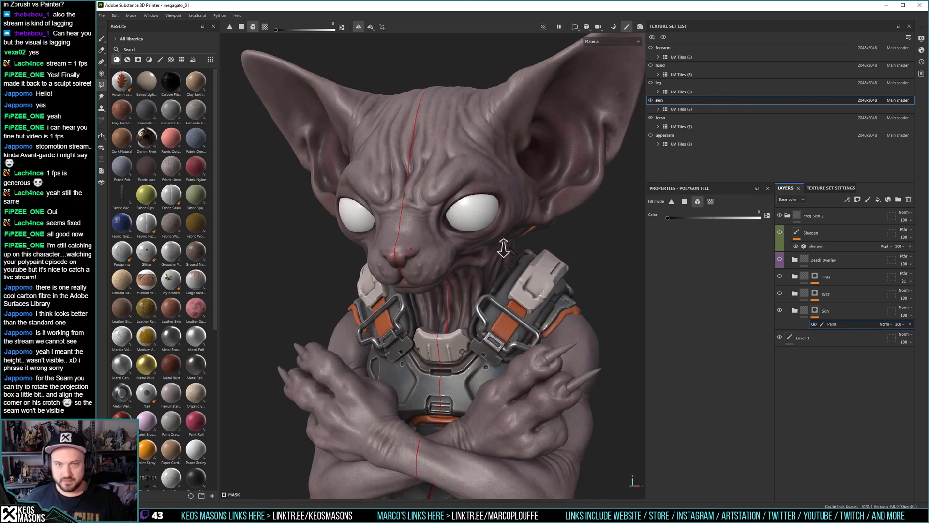
{"action": "right_click_drag", "start_coordinate": [504, 247], "coordinate": [503, 317], "text": "alt"}
{"action": "left_click_drag", "start_coordinate": [488, 304], "coordinate": [437, 247], "text": "alt"}
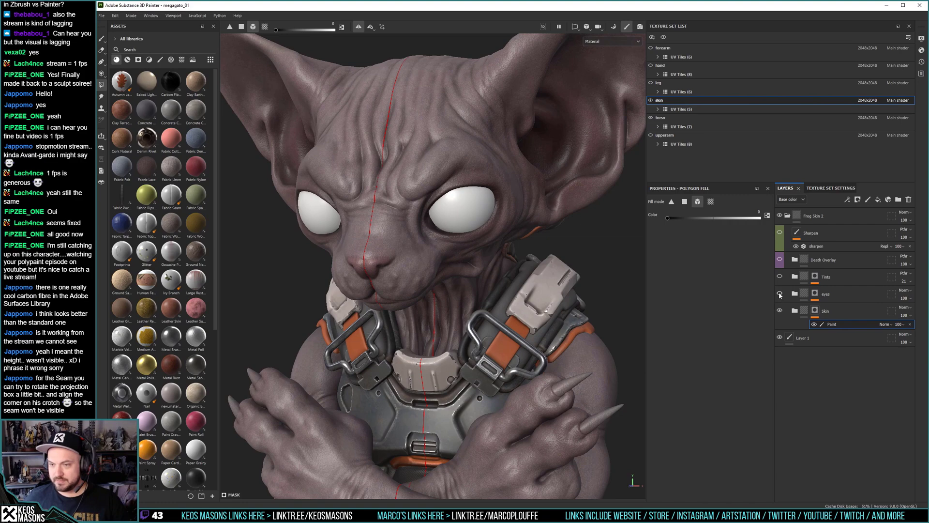
{"action": "left_click", "coordinate": [832, 294]}
{"action": "left_click", "coordinate": [868, 200]}
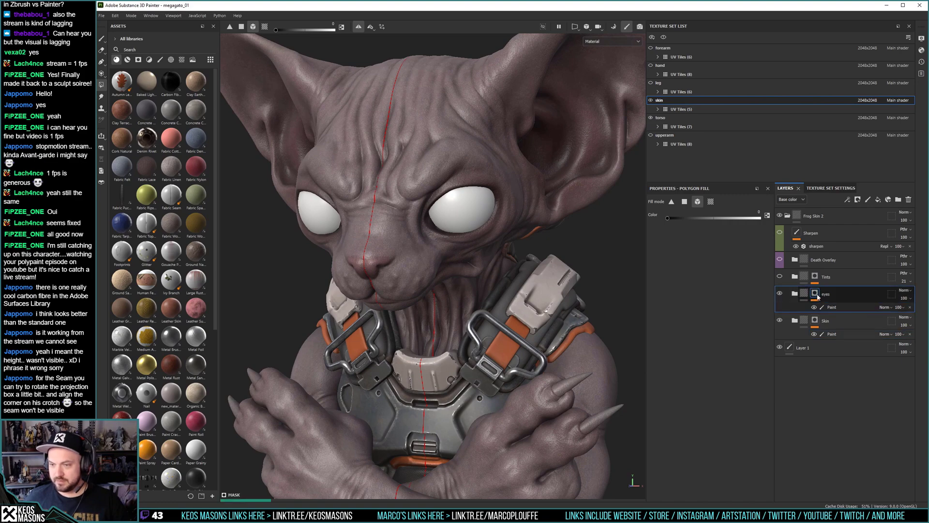
{"action": "left_click", "coordinate": [909, 307]}
{"action": "right_click", "coordinate": [824, 301]}
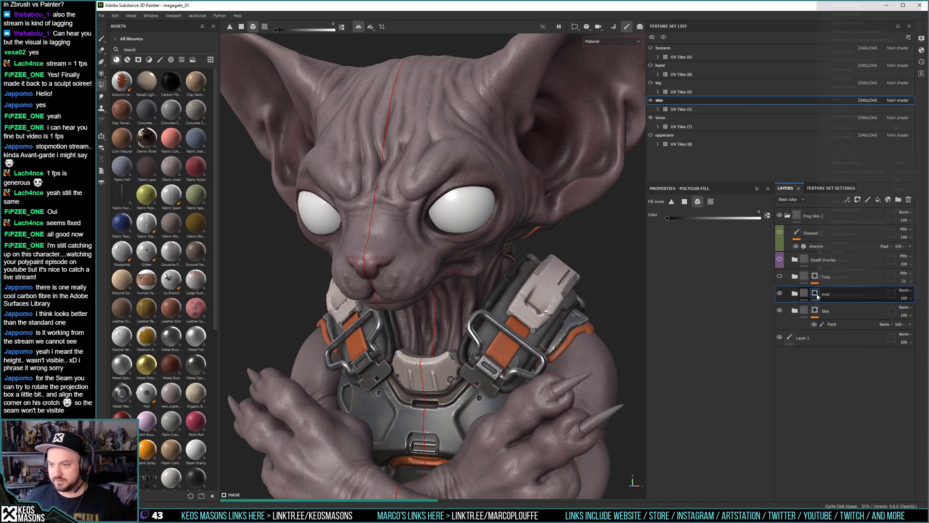
{"action": "left_click", "coordinate": [840, 242]}
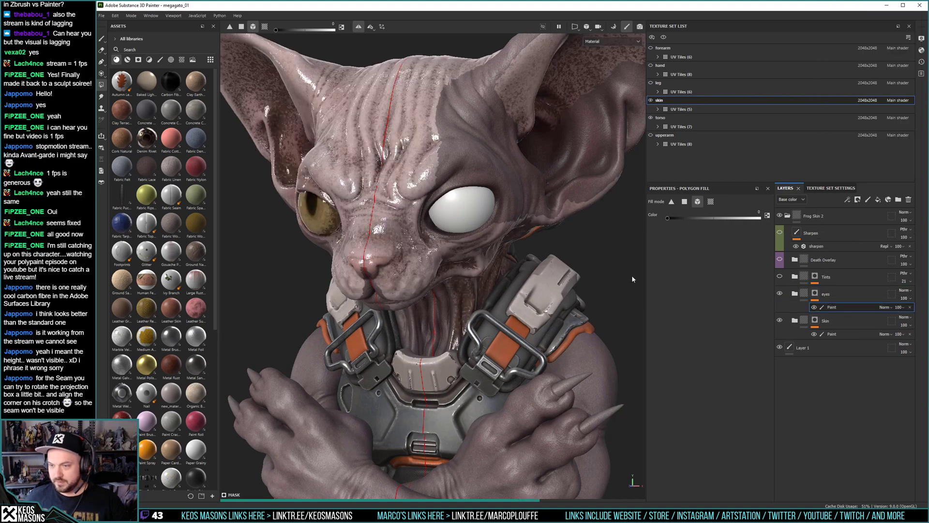
Fill both eyeballs white in the eyes folder's mask with mirrored mesh fill and check them in the material view.
{"action": "mouse_move", "coordinate": [509, 209]}
{"action": "left_mouse_down", "text": "alt"}
{"action": "mouse_move", "coordinate": [495, 249]}
{"action": "mouse_move", "coordinate": [414, 227]}
{"action": "mouse_move", "coordinate": [497, 202]}
{"action": "left_mouse_up", "text": "alt"}
{"action": "right_click_drag", "start_coordinate": [497, 202], "coordinate": [544, 339], "text": "alt"}
{"action": "left_click_drag", "start_coordinate": [544, 339], "coordinate": [510, 269], "text": "alt"}
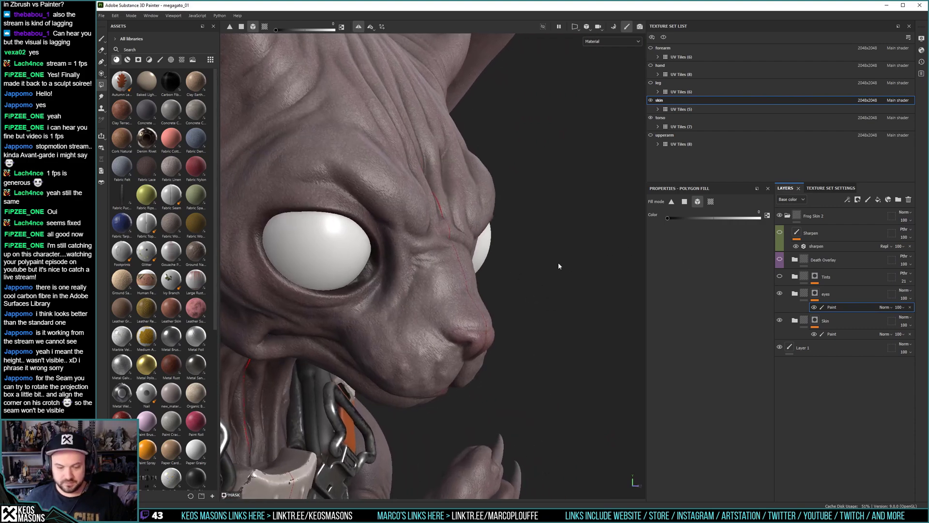
{"action": "left_click", "coordinate": [815, 292], "text": "alt"}
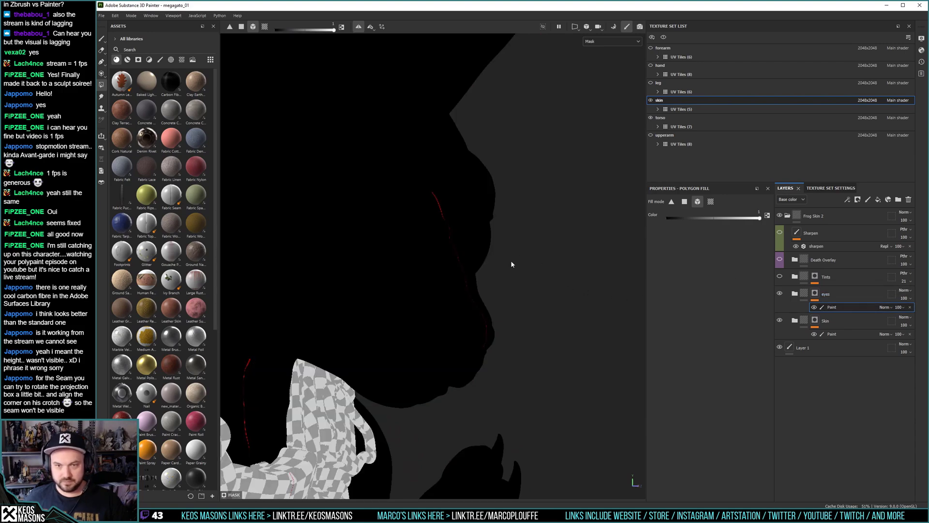
{"action": "mouse_move", "coordinate": [490, 246]}
{"action": "left_mouse_down", "text": "alt"}
{"action": "mouse_move", "coordinate": [464, 251]}
{"action": "mouse_move", "coordinate": [484, 237]}
{"action": "mouse_move", "coordinate": [493, 274]}
{"action": "mouse_move", "coordinate": [510, 267]}
{"action": "mouse_move", "coordinate": [519, 237]}
{"action": "mouse_move", "coordinate": [442, 234]}
{"action": "mouse_move", "coordinate": [379, 196]}
{"action": "mouse_move", "coordinate": [492, 253]}
{"action": "left_mouse_up", "text": "alt"}
{"action": "key", "text": "m"}
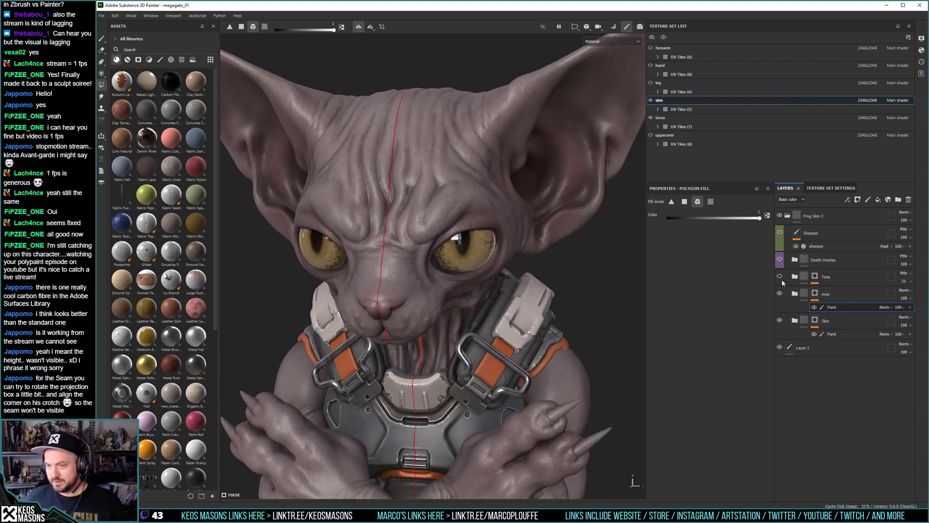
Remove the Tints folder's mask, show the folder, and check the tinting on the head.
{"action": "left_click", "coordinate": [816, 276], "text": "alt"}
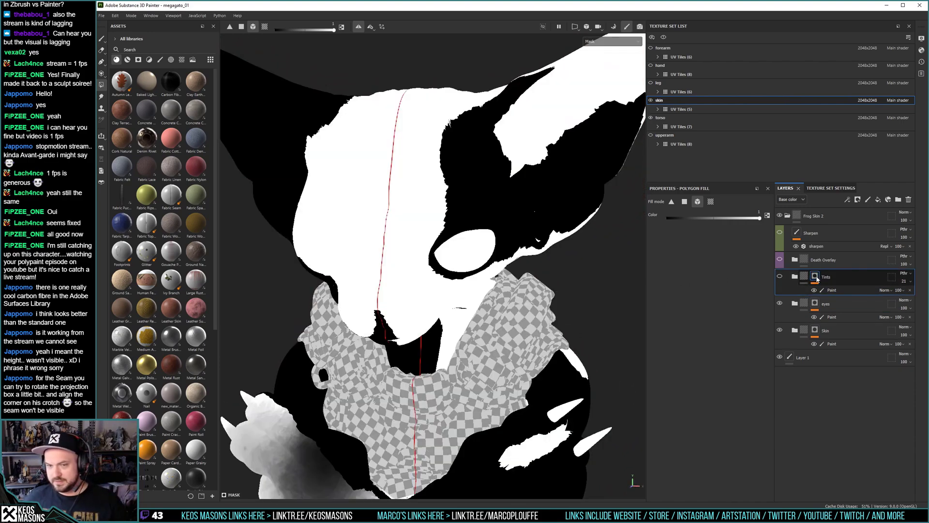
{"action": "middle_click_drag", "start_coordinate": [506, 300], "coordinate": [492, 251], "text": "alt"}
{"action": "left_click_drag", "start_coordinate": [491, 251], "coordinate": [504, 253], "text": "alt"}
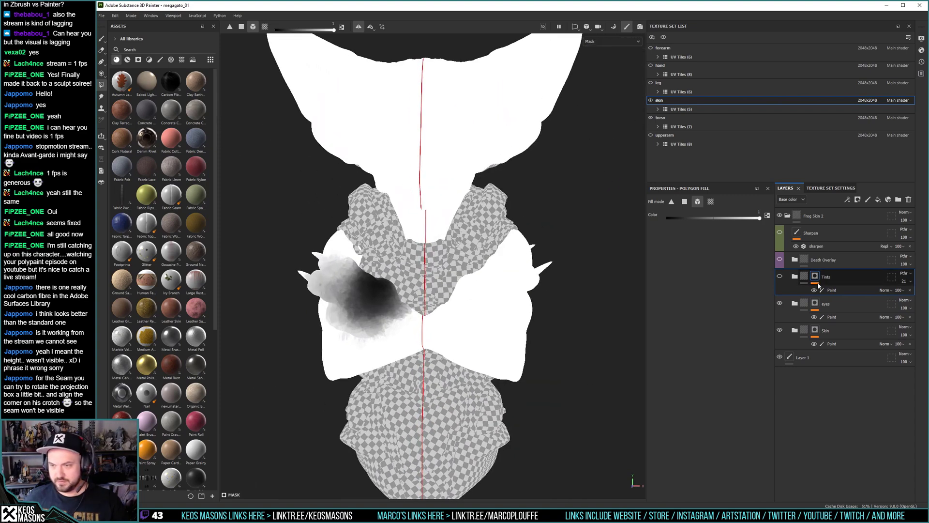
{"action": "right_click", "coordinate": [910, 291]}
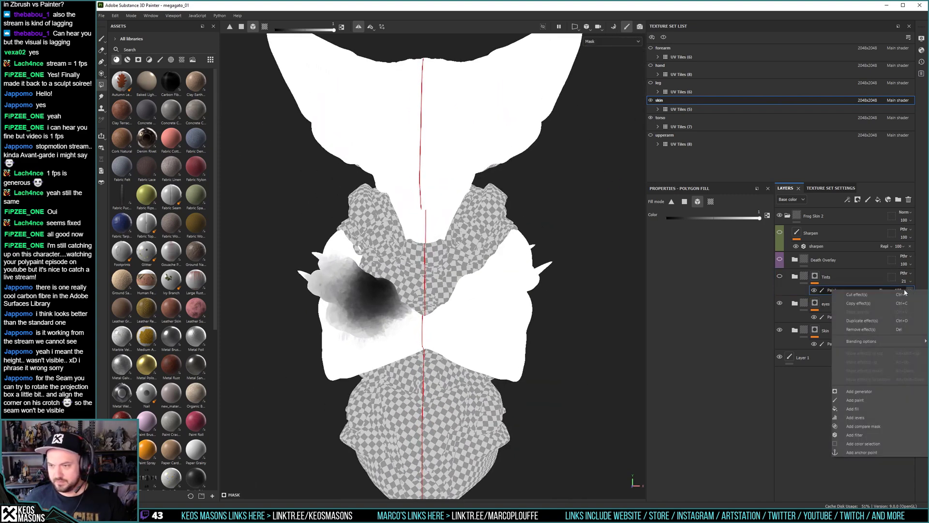
{"action": "left_click", "coordinate": [817, 276]}
{"action": "right_click", "coordinate": [816, 276]}
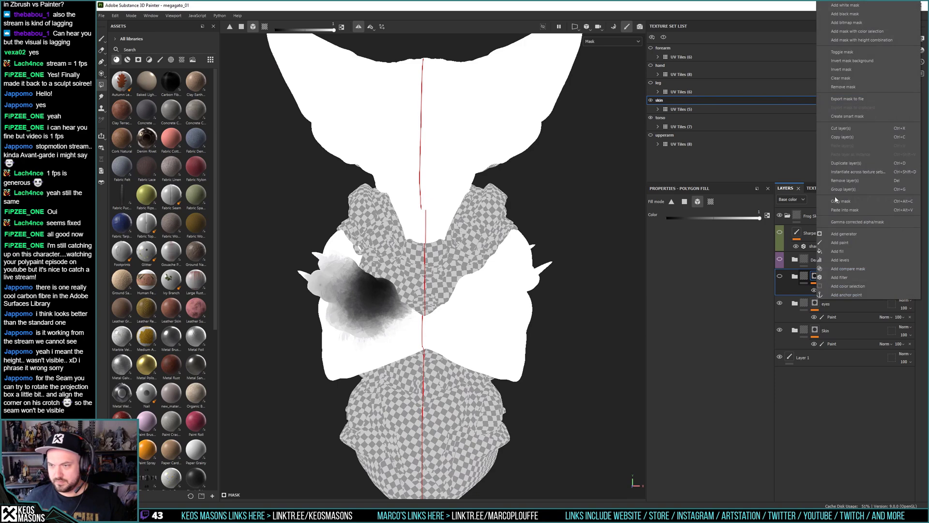
{"action": "left_click", "coordinate": [843, 87]}
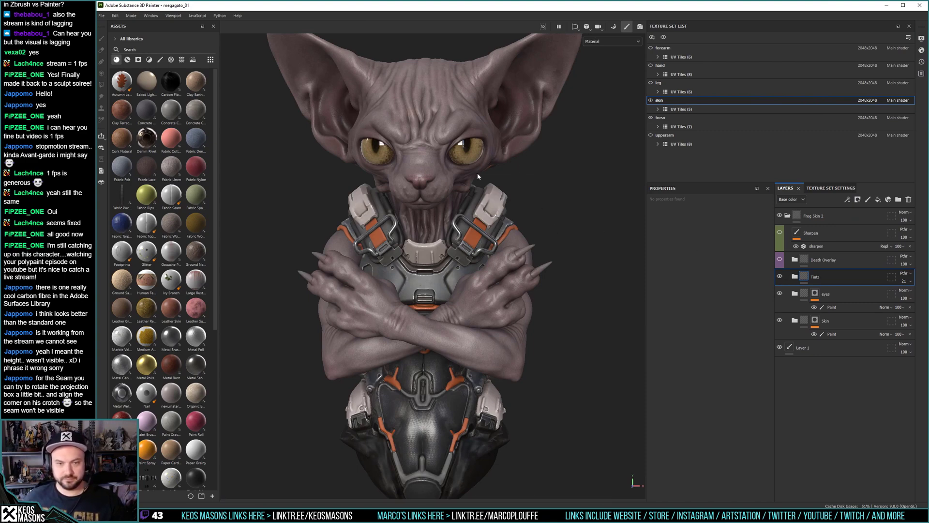
{"action": "scroll", "coordinate": [466, 203], "scroll_direction": "up", "scroll_amount": 4}
{"action": "middle_click_drag", "start_coordinate": [465, 203], "coordinate": [469, 261], "text": "alt"}
{"action": "left_click_drag", "start_coordinate": [468, 261], "coordinate": [480, 187], "text": "alt"}
{"action": "scroll", "coordinate": [530, 284], "scroll_direction": "down", "scroll_amount": 3}
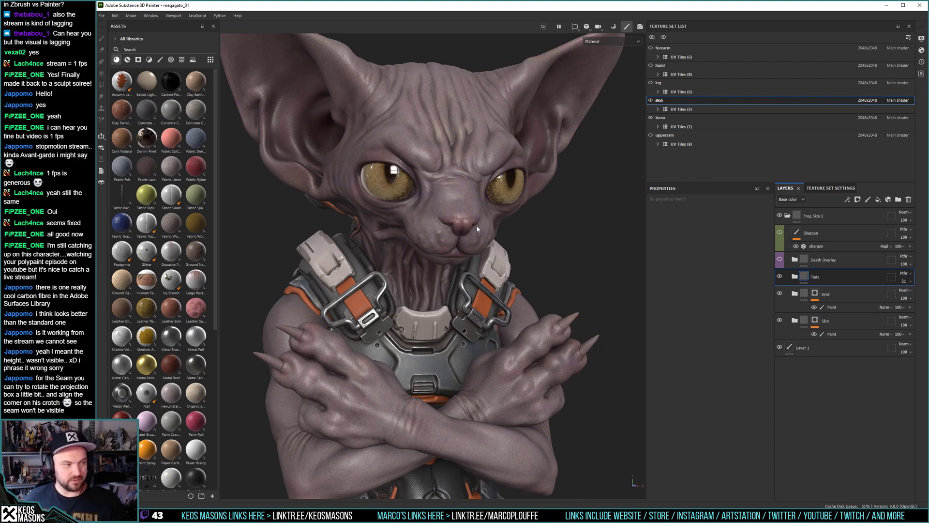
Check the Death Overlay folder's effect and inspect the filter settings of the top Sharpen layer.
{"action": "left_click", "coordinate": [780, 260]}
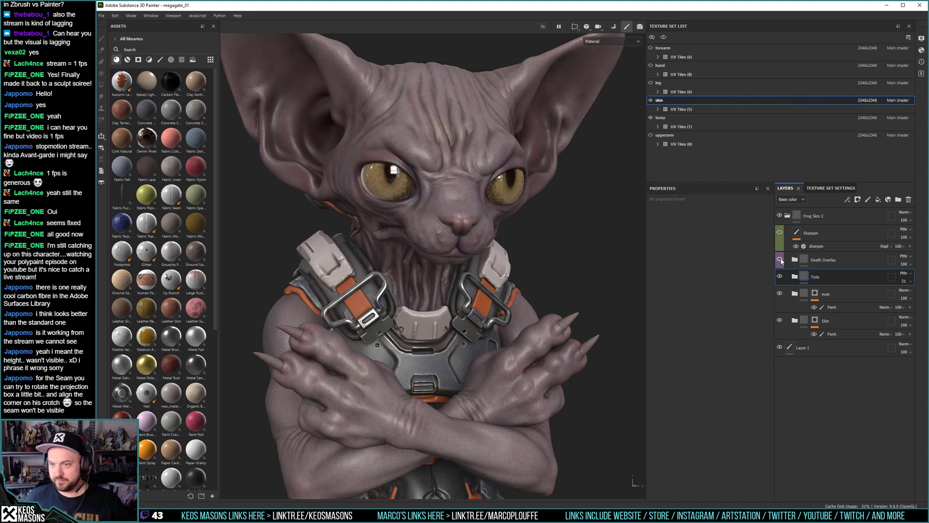
{"action": "left_click", "coordinate": [832, 231]}
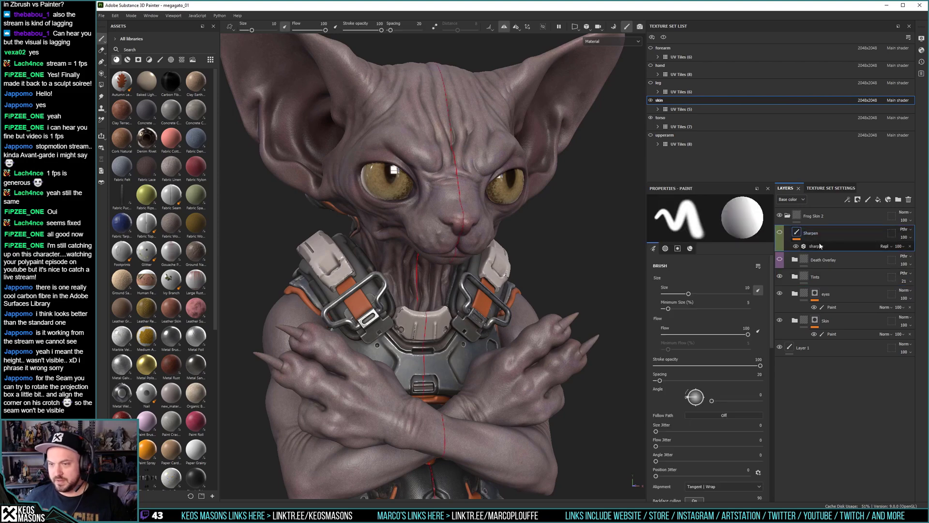
{"action": "left_click", "coordinate": [817, 247]}
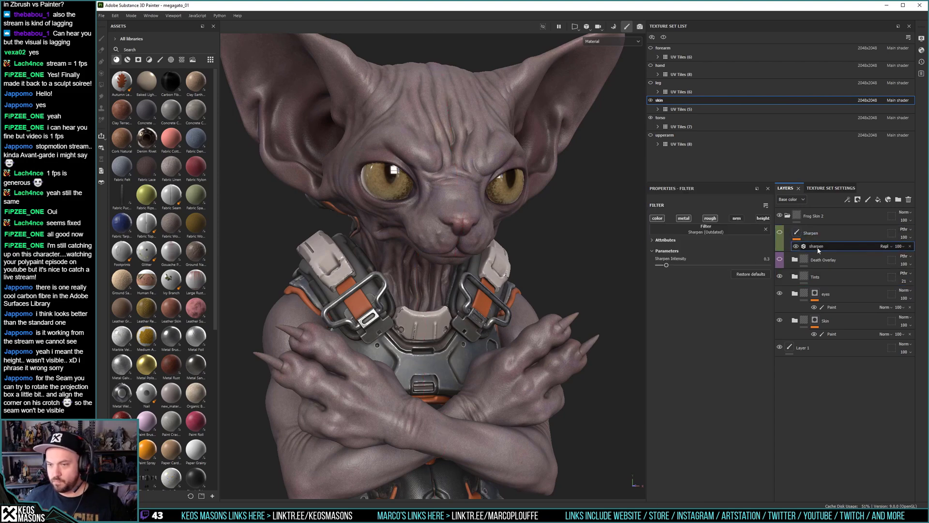
{"action": "left_click", "coordinate": [830, 235]}
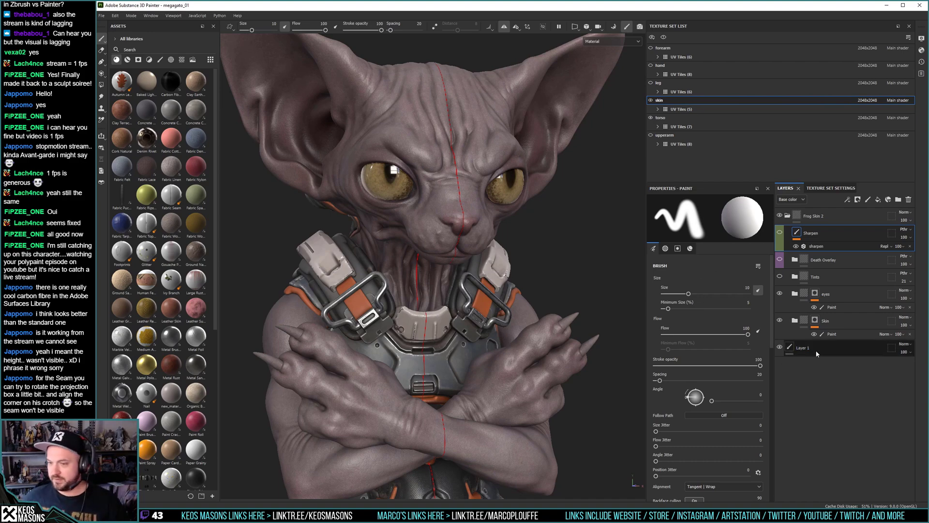
Turn off the display of the symmetry plane's intersection line on the model.
{"action": "left_click_drag", "start_coordinate": [472, 291], "coordinate": [473, 243], "text": "alt"}
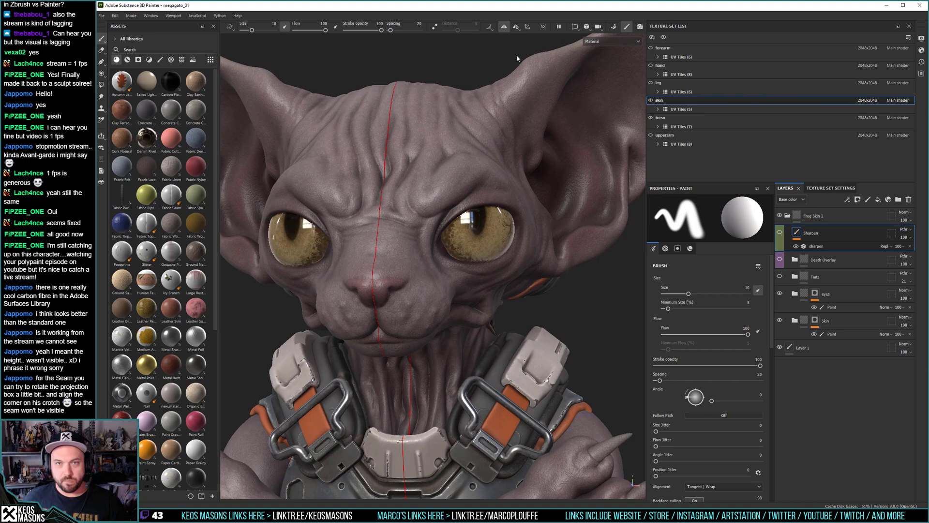
{"action": "left_click", "coordinate": [517, 29]}
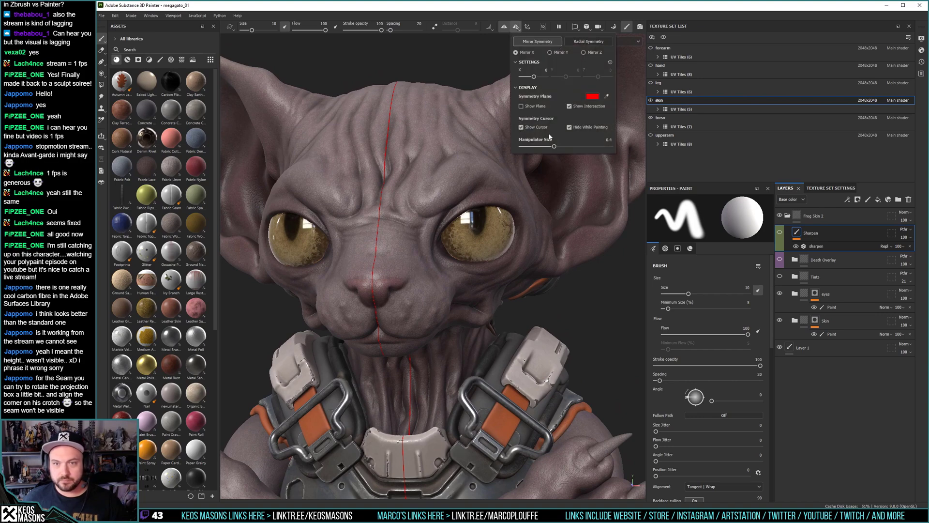
{"action": "left_click", "coordinate": [570, 106]}
Examine the skin and eyes on the head from several angles and distances.
{"action": "left_click_drag", "start_coordinate": [541, 164], "coordinate": [441, 219], "text": "alt"}
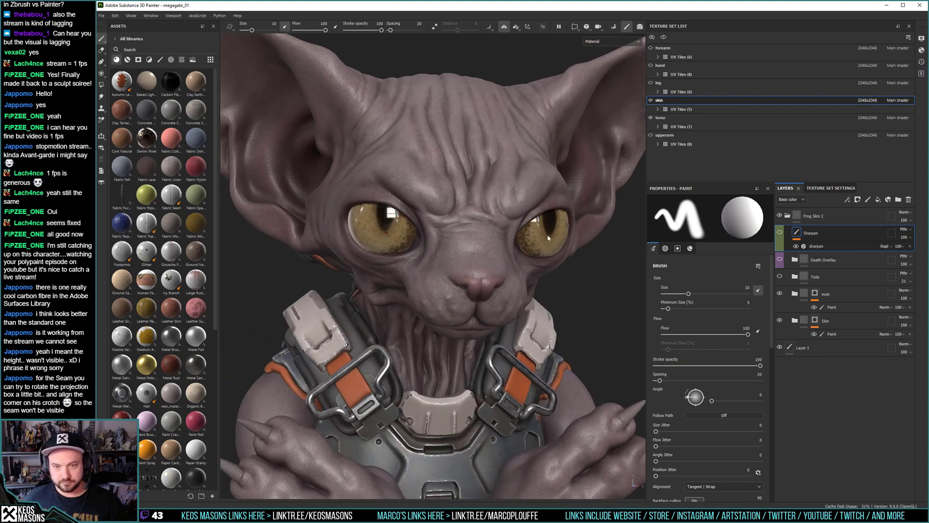
{"action": "left_click_drag", "start_coordinate": [440, 268], "coordinate": [443, 358], "text": "alt"}
{"action": "scroll", "coordinate": [443, 358], "scroll_direction": "up", "scroll_amount": 5}
{"action": "left_click_drag", "start_coordinate": [446, 409], "coordinate": [458, 321], "text": "alt"}
{"action": "scroll", "coordinate": [458, 321], "scroll_direction": "down", "scroll_amount": 5}
{"action": "left_click_drag", "start_coordinate": [416, 203], "coordinate": [431, 211], "text": "alt"}
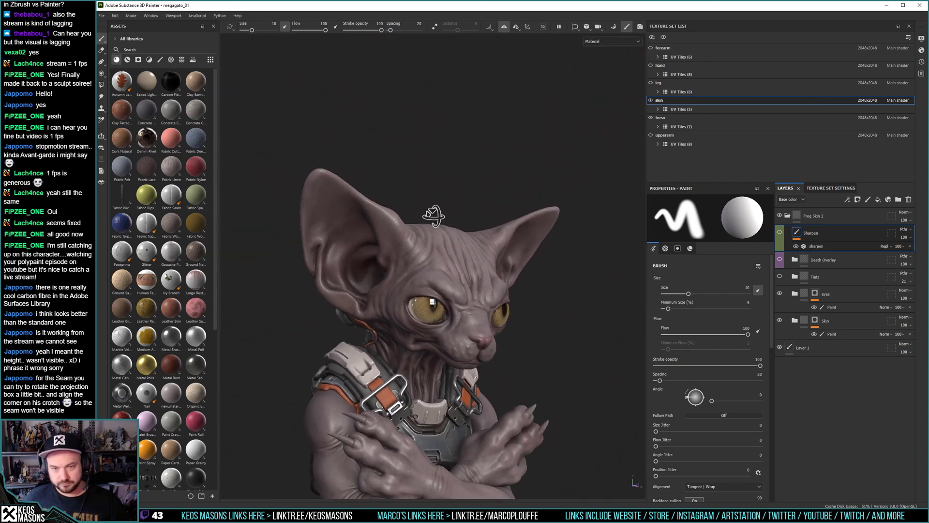
{"action": "scroll", "coordinate": [428, 254], "scroll_direction": "up", "scroll_amount": 6}
{"action": "left_click_drag", "start_coordinate": [477, 324], "coordinate": [721, 260], "text": "alt"}
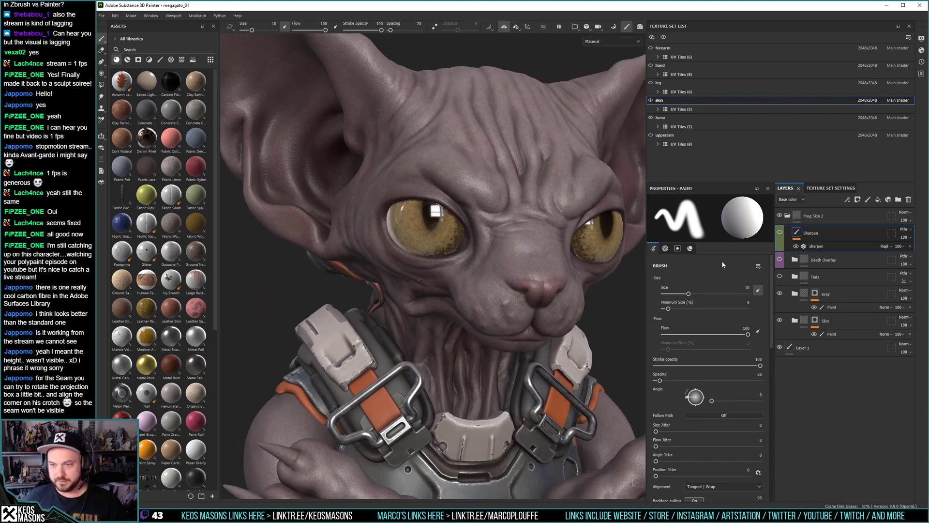
Expand the eyes folder and hide the Yellow Cells, Fill layer 3, Capillaries and Fill layer 2 layers inside HorsePale eyes.
{"action": "left_click", "coordinate": [794, 293]}
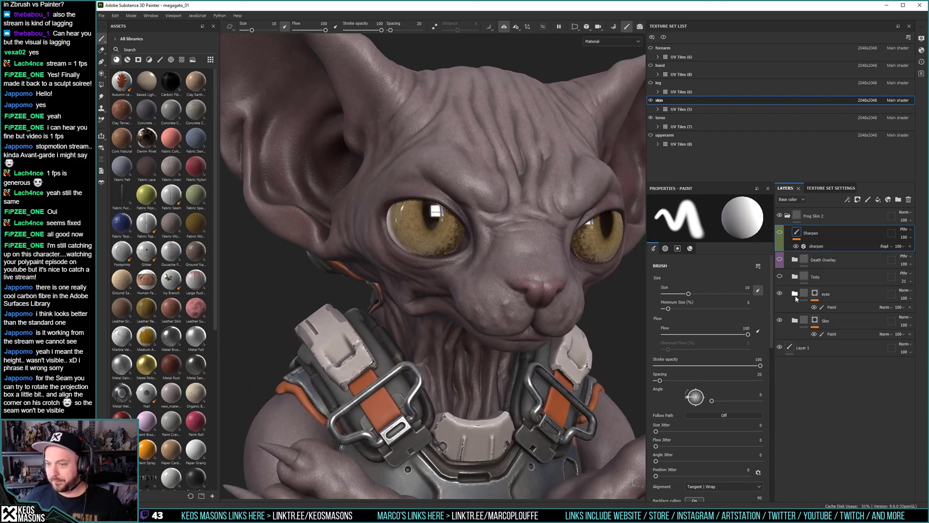
{"action": "scroll", "coordinate": [845, 369], "scroll_direction": "down", "scroll_amount": 1}
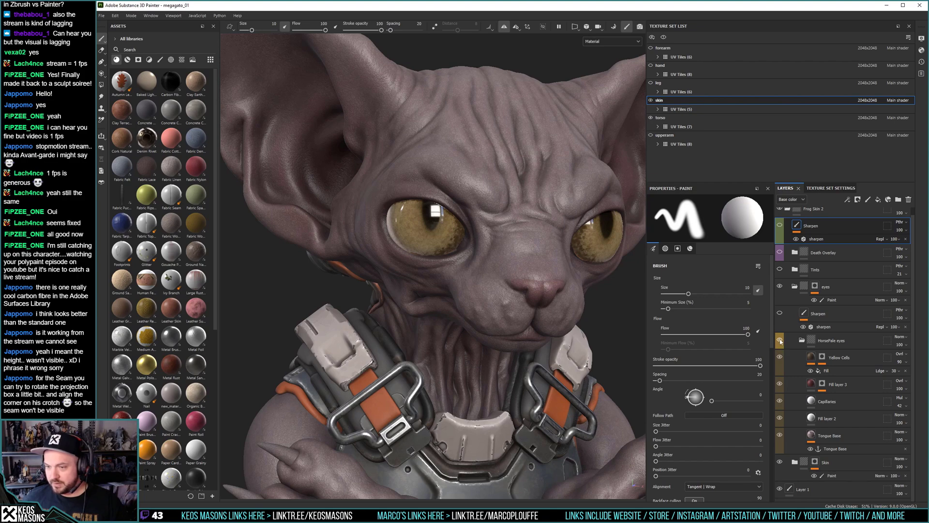
{"action": "left_click", "coordinate": [780, 340]}
{"action": "left_click", "coordinate": [779, 341]}
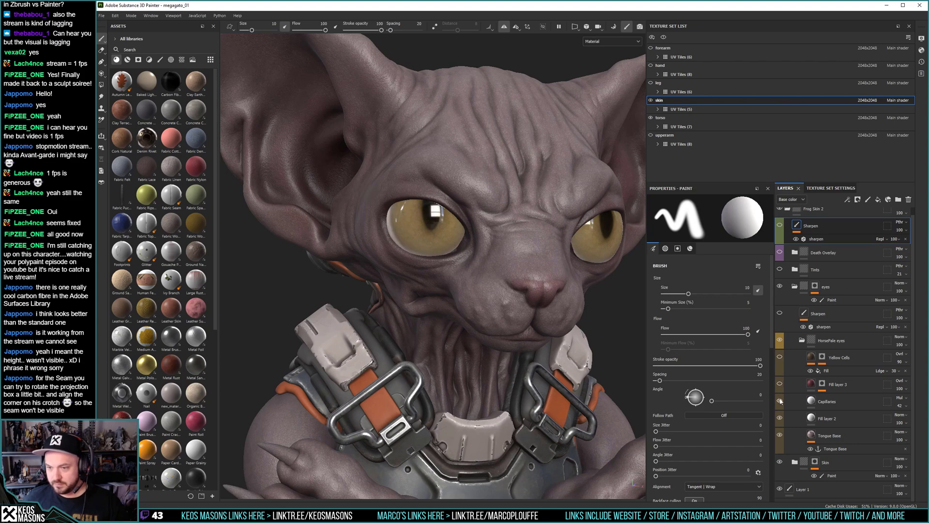
{"action": "left_click", "coordinate": [779, 435]}
{"action": "left_click", "coordinate": [780, 435]}
{"action": "left_click_drag", "start_coordinate": [578, 315], "coordinate": [474, 284], "text": "alt"}
{"action": "scroll", "coordinate": [475, 283], "scroll_direction": "up", "scroll_amount": 3}
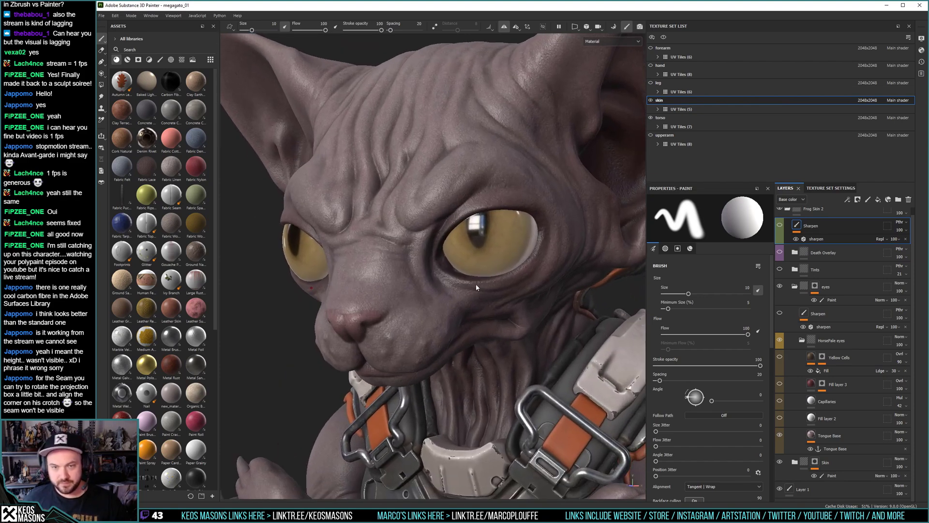
{"action": "left_click", "coordinate": [845, 436]}
{"action": "right_click", "coordinate": [846, 435]}
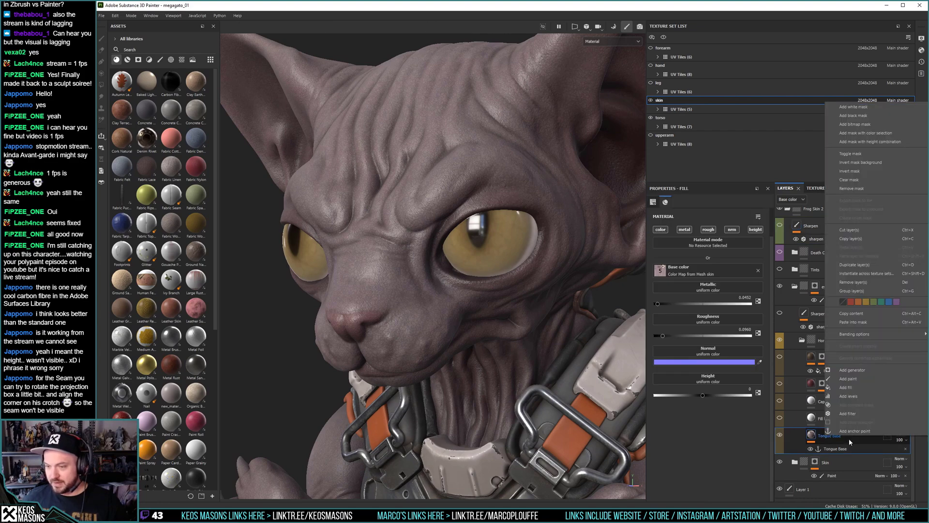
{"action": "left_click", "coordinate": [852, 379]}
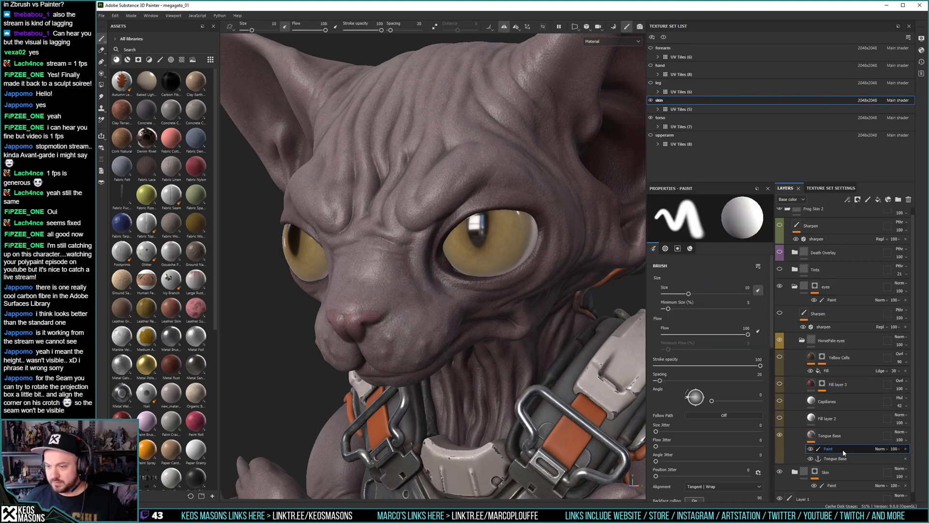
{"action": "key", "text": "ctrl+z"}
{"action": "right_click", "coordinate": [828, 435]}
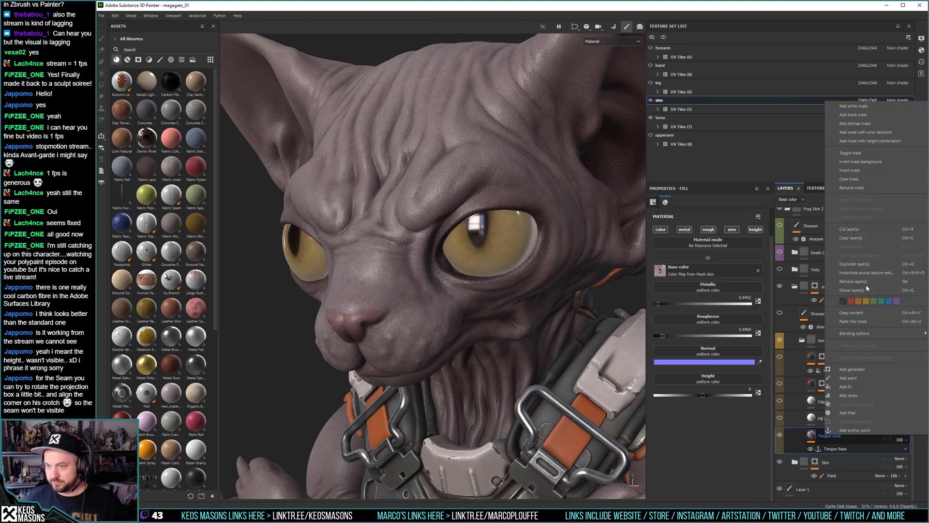
{"action": "left_click", "coordinate": [814, 198]}
Copy the topmost Sharpen layer and paste it directly above the Tongue Base layer in the HorsePale eyes folder.
{"action": "left_click", "coordinate": [817, 224]}
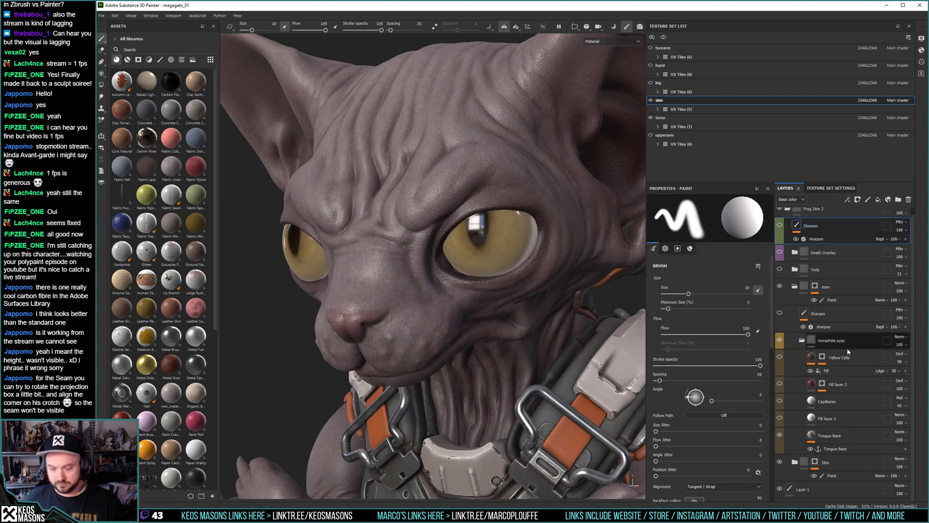
{"action": "left_click", "coordinate": [845, 437]}
{"action": "key", "text": "ctrl+v"}
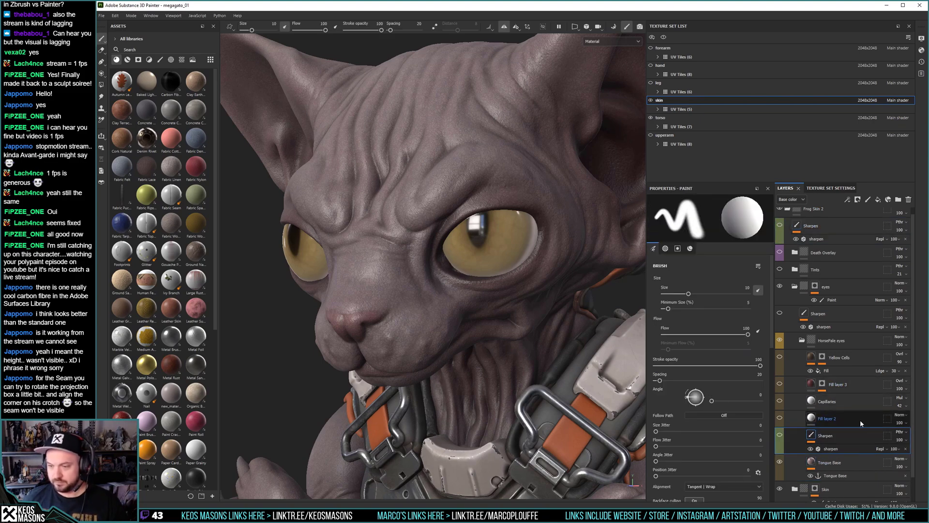
{"action": "scroll", "coordinate": [473, 233], "scroll_direction": "down", "scroll_amount": 3}
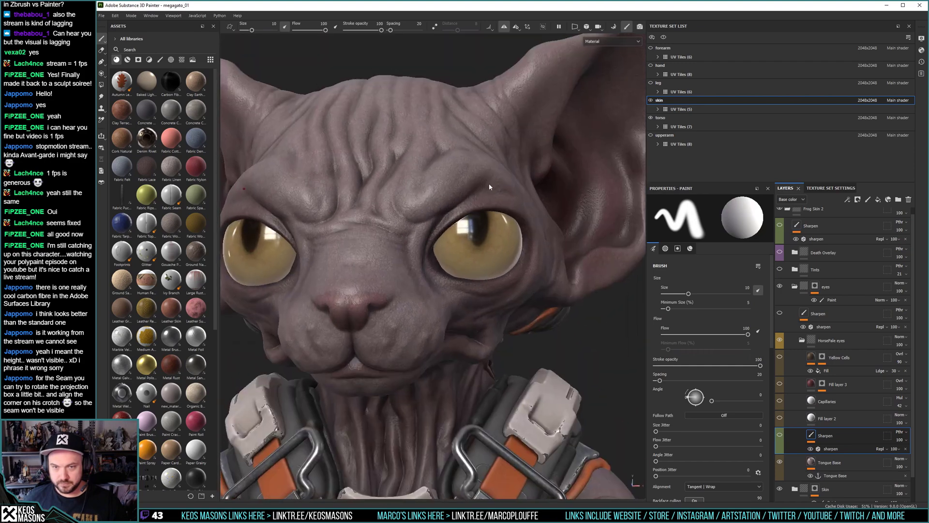
{"action": "scroll", "coordinate": [474, 296], "scroll_direction": "up", "scroll_amount": 6}
Set the pasted Sharpen layer's filter to a Sharpen Intensity of 1.81, comparing the eye with and without it.
{"action": "left_click", "coordinate": [830, 448]}
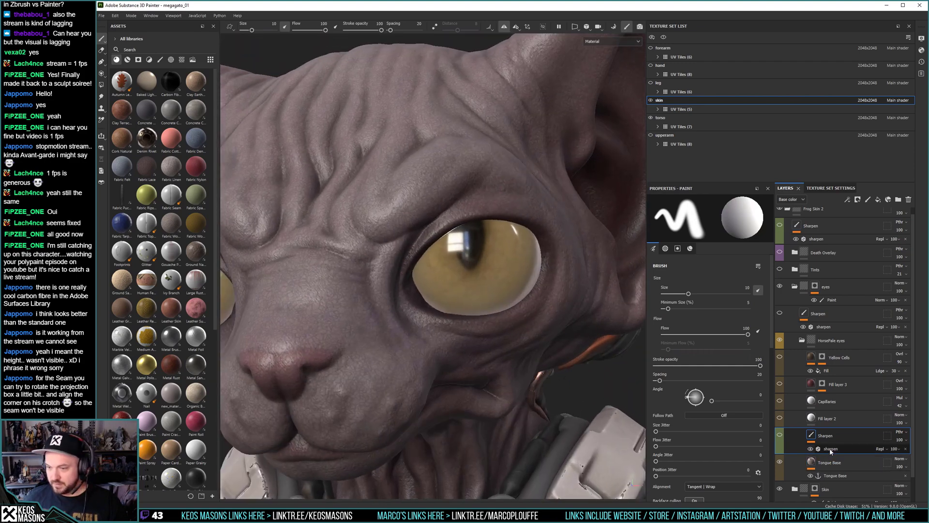
{"action": "left_click_drag", "start_coordinate": [666, 265], "coordinate": [707, 265]}
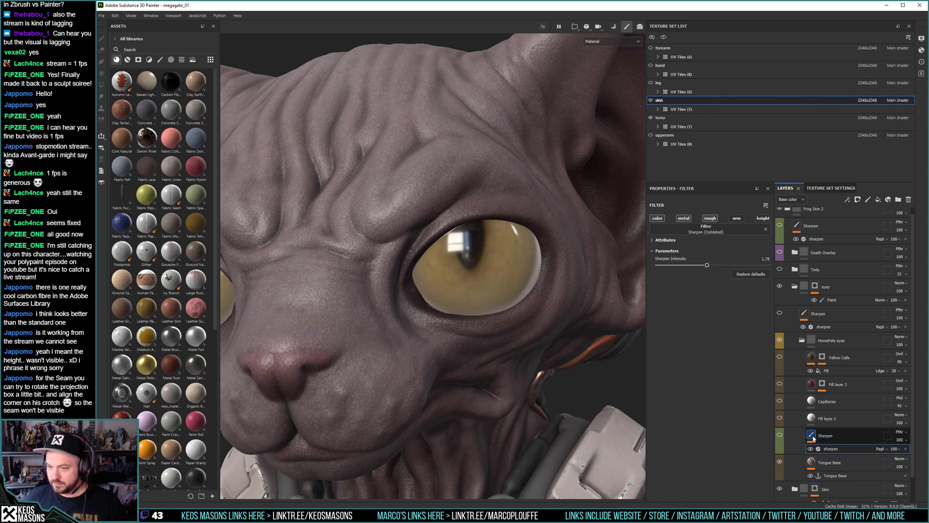
{"action": "left_click", "coordinate": [779, 435]}
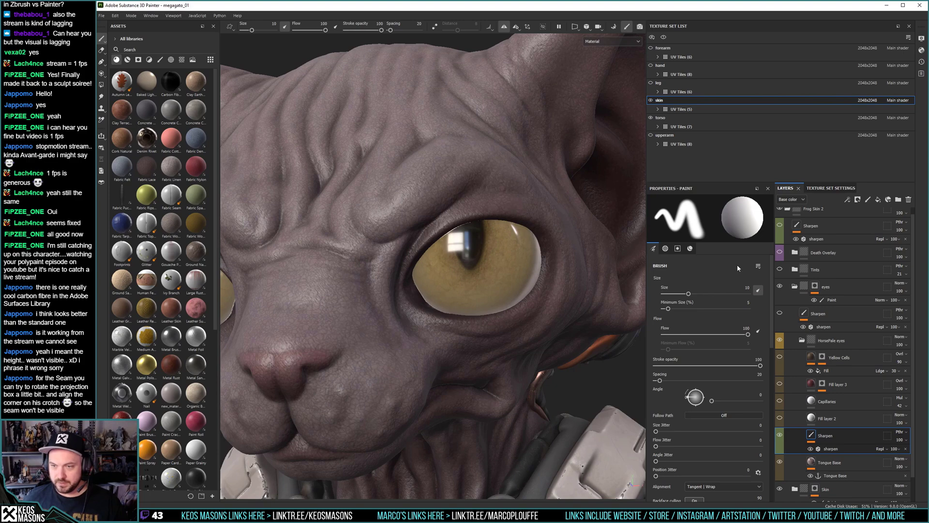
{"action": "left_click", "coordinate": [831, 448]}
{"action": "mouse_move", "coordinate": [718, 268]}
{"action": "left_mouse_down"}
{"action": "mouse_move", "coordinate": [756, 266]}
{"action": "mouse_move", "coordinate": [676, 265]}
{"action": "mouse_move", "coordinate": [715, 270]}
{"action": "mouse_move", "coordinate": [706, 270]}
{"action": "left_mouse_up"}
Examine the sharpened eyes and the head from several angles and distances.
{"action": "scroll", "coordinate": [478, 293], "scroll_direction": "down", "scroll_amount": 3}
{"action": "left_click_drag", "start_coordinate": [478, 293], "coordinate": [575, 342], "text": "alt"}
{"action": "middle_click_drag", "start_coordinate": [575, 341], "coordinate": [595, 344], "text": "alt"}
{"action": "scroll", "coordinate": [595, 344], "scroll_direction": "down", "scroll_amount": 3}
{"action": "left_click_drag", "start_coordinate": [445, 250], "coordinate": [500, 288], "text": "alt"}
{"action": "scroll", "coordinate": [501, 278], "scroll_direction": "up", "scroll_amount": 3}
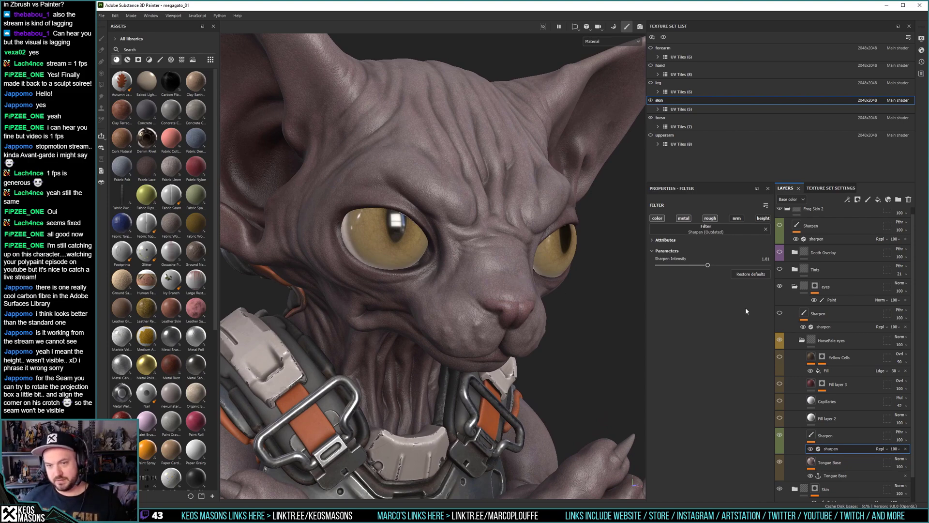
{"action": "left_click_drag", "start_coordinate": [437, 254], "coordinate": [469, 270], "text": "alt"}
{"action": "right_click_drag", "start_coordinate": [469, 270], "coordinate": [483, 274], "text": "shift"}
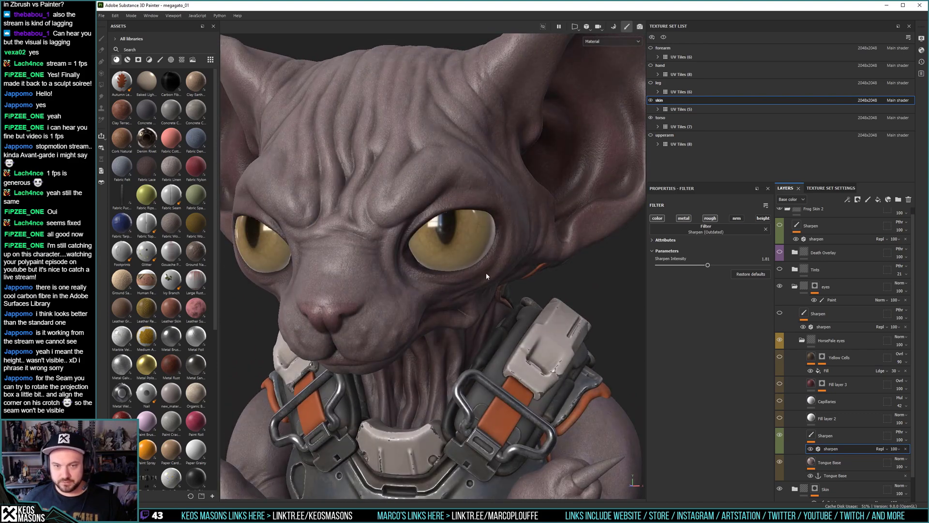
{"action": "left_click_drag", "start_coordinate": [454, 352], "coordinate": [484, 344], "text": "alt"}
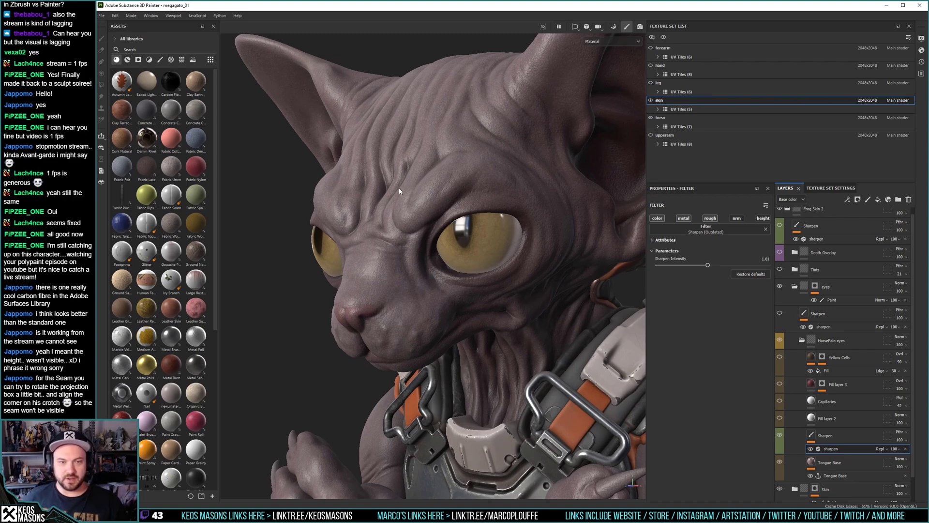
{"action": "left_click_drag", "start_coordinate": [421, 224], "coordinate": [484, 264], "text": "alt"}
{"action": "left_click_drag", "start_coordinate": [541, 283], "coordinate": [520, 290], "text": "alt"}
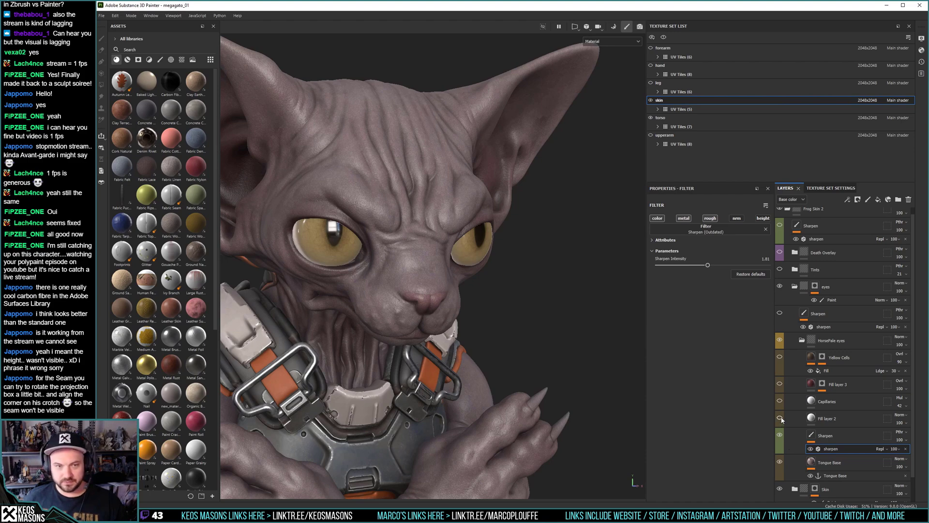
{"action": "left_click_drag", "start_coordinate": [507, 284], "coordinate": [565, 292], "text": "alt"}
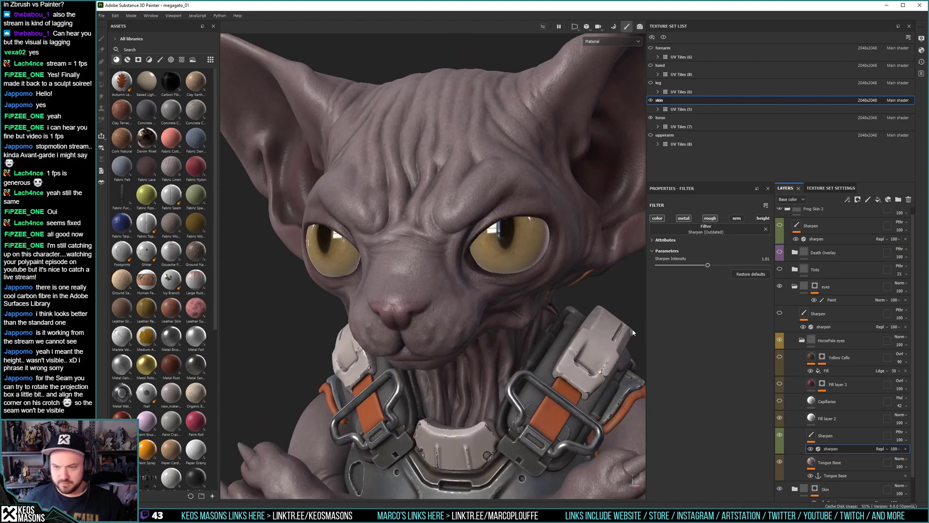
Show the Fill layer 2 and Capillaries layers and check their effect on the eye up close.
{"action": "left_click", "coordinate": [789, 419]}
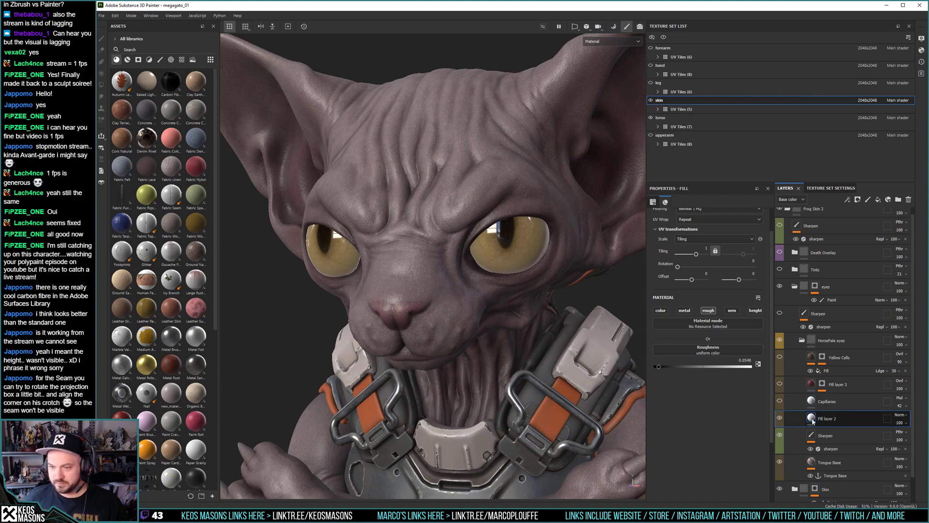
{"action": "left_click", "coordinate": [784, 402]}
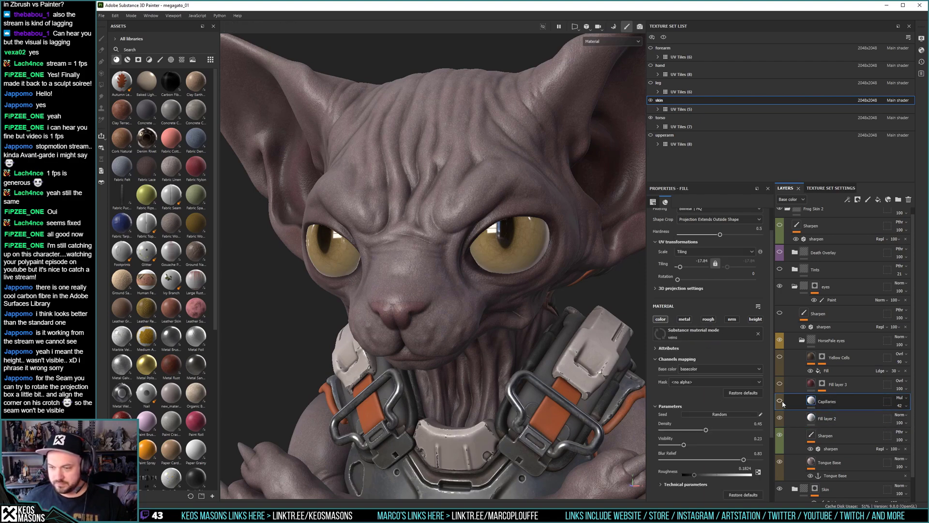
{"action": "scroll", "coordinate": [498, 295], "scroll_direction": "up", "scroll_amount": 5}
{"action": "left_click_drag", "start_coordinate": [496, 292], "coordinate": [477, 315], "text": "alt"}
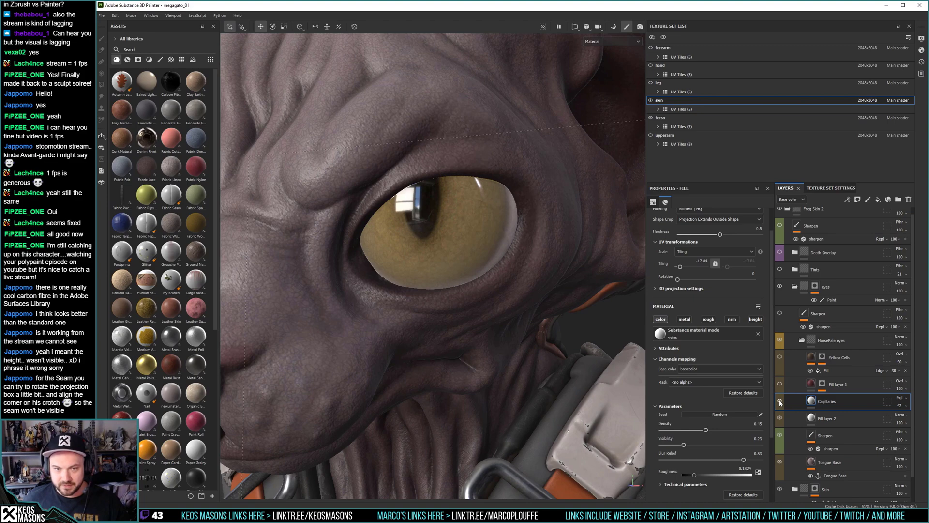
{"action": "left_click_drag", "start_coordinate": [484, 266], "coordinate": [472, 282], "text": "alt"}
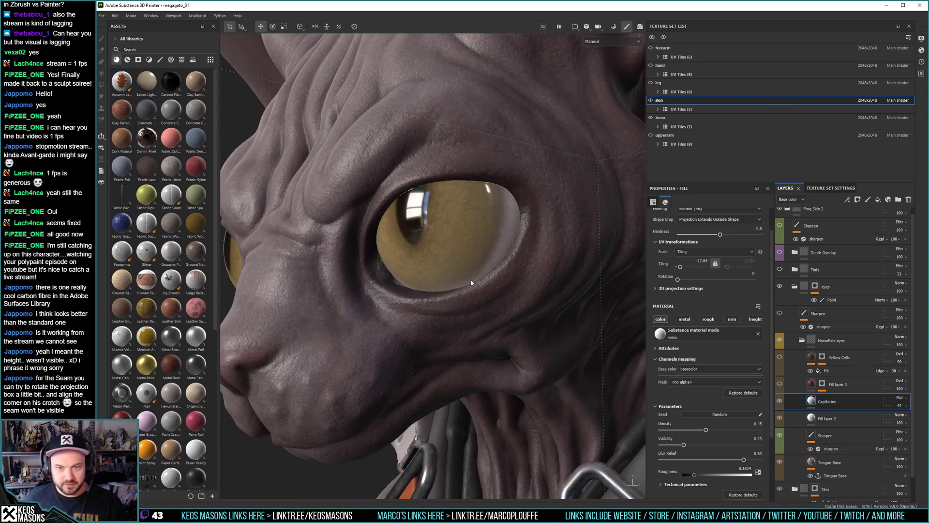
Set the Capillaries layer's tiling to -25.17 and check the vein pattern on both eyes.
{"action": "left_click", "coordinate": [812, 400]}
{"action": "left_click_drag", "start_coordinate": [680, 267], "coordinate": [679, 266]}
{"action": "left_click_drag", "start_coordinate": [464, 242], "coordinate": [511, 250], "text": "alt"}
{"action": "key", "text": "ctrl+y"}
{"action": "left_click_drag", "start_coordinate": [595, 312], "coordinate": [461, 275], "text": "alt"}
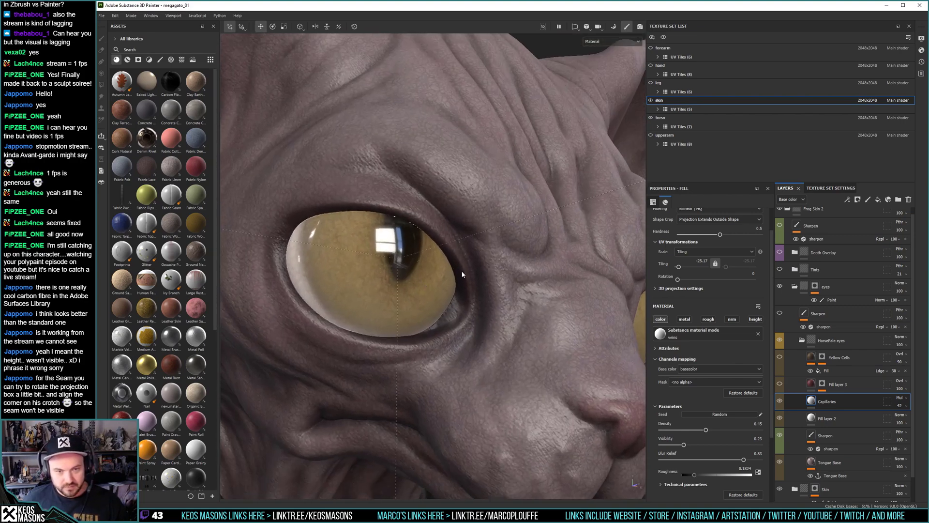
{"action": "right_click_drag", "start_coordinate": [437, 271], "coordinate": [429, 242], "text": "alt"}
{"action": "left_click_drag", "start_coordinate": [429, 242], "coordinate": [401, 263], "text": "alt"}
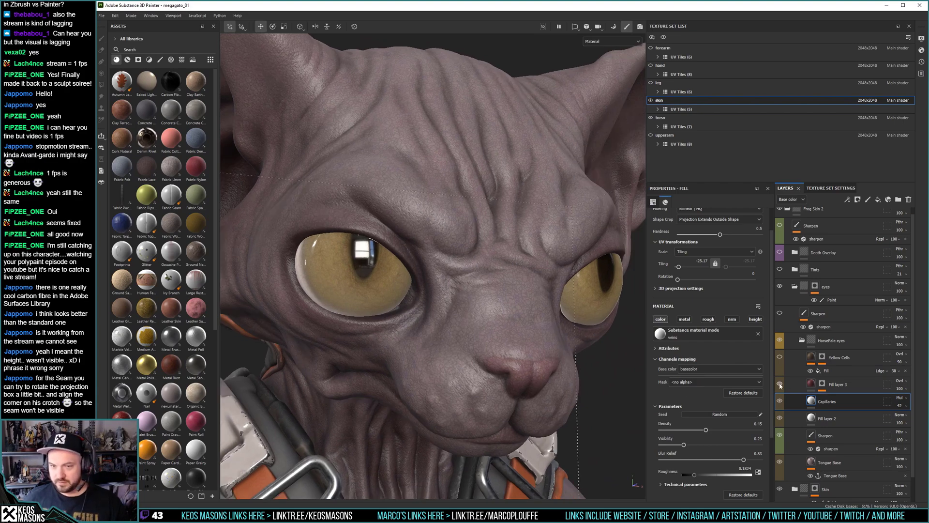
Compare the side of the eye with Fill layer 3 shown and hidden.
{"action": "left_click_drag", "start_coordinate": [471, 321], "coordinate": [425, 327], "text": "alt"}
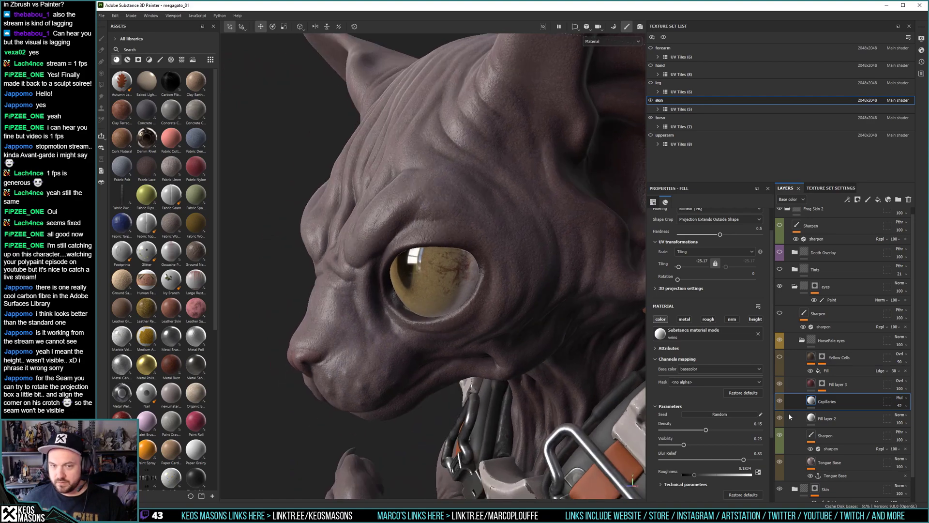
{"action": "left_click", "coordinate": [780, 384]}
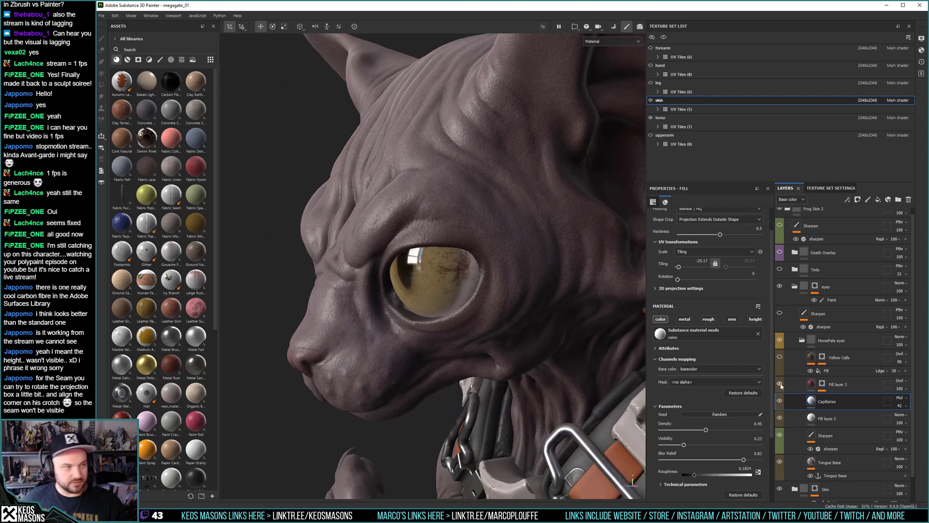
{"action": "left_click", "coordinate": [780, 384]}
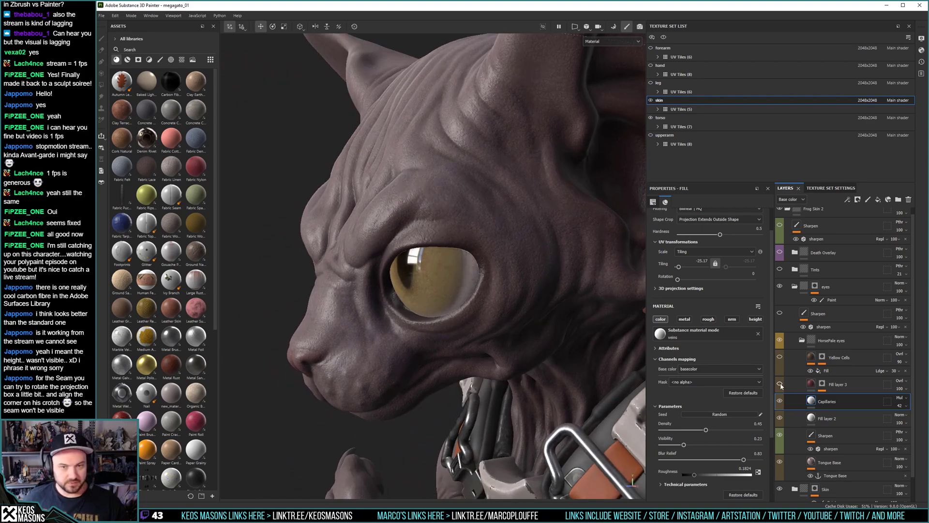
{"action": "left_click_drag", "start_coordinate": [419, 281], "coordinate": [409, 249], "text": "alt"}
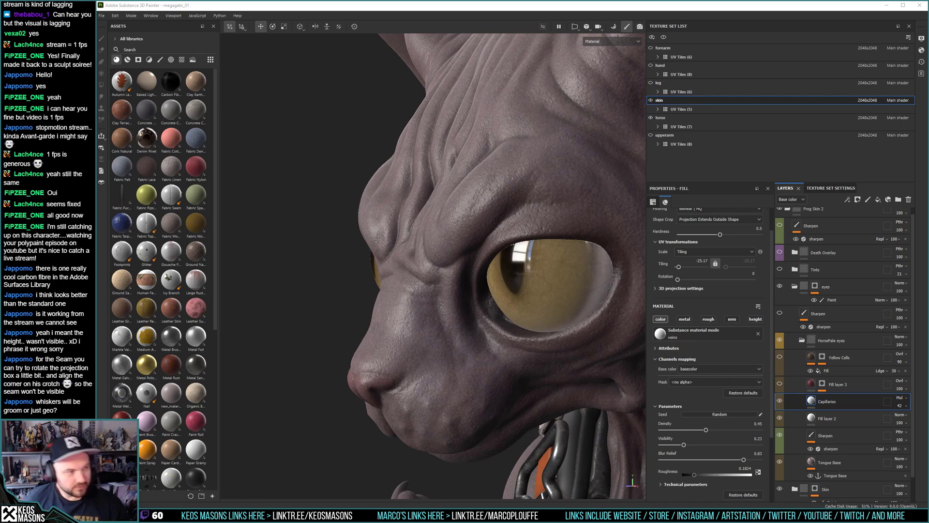
{"action": "left_click_drag", "start_coordinate": [507, 249], "coordinate": [441, 237], "text": "alt"}
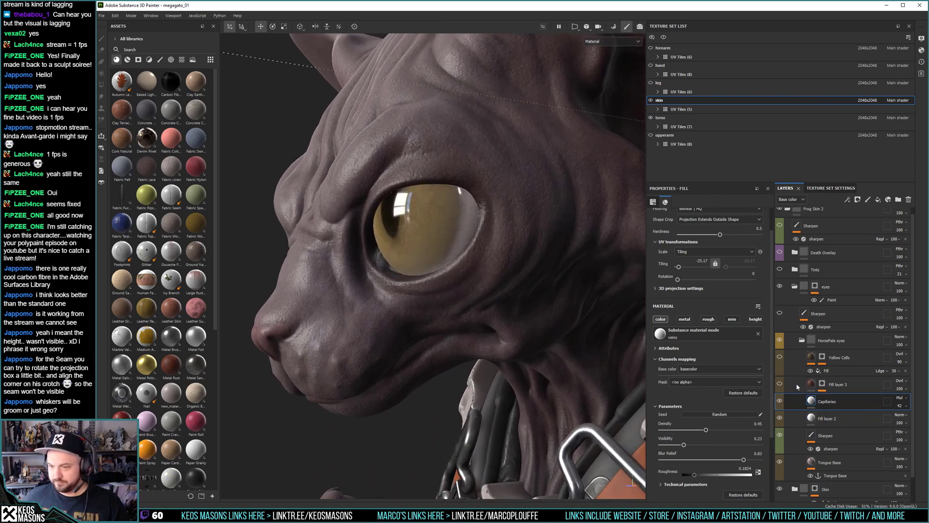
Show Fill layer 3 and display its mask alone on the model.
{"action": "left_click", "coordinate": [779, 383]}
{"action": "left_click", "coordinate": [822, 383]}
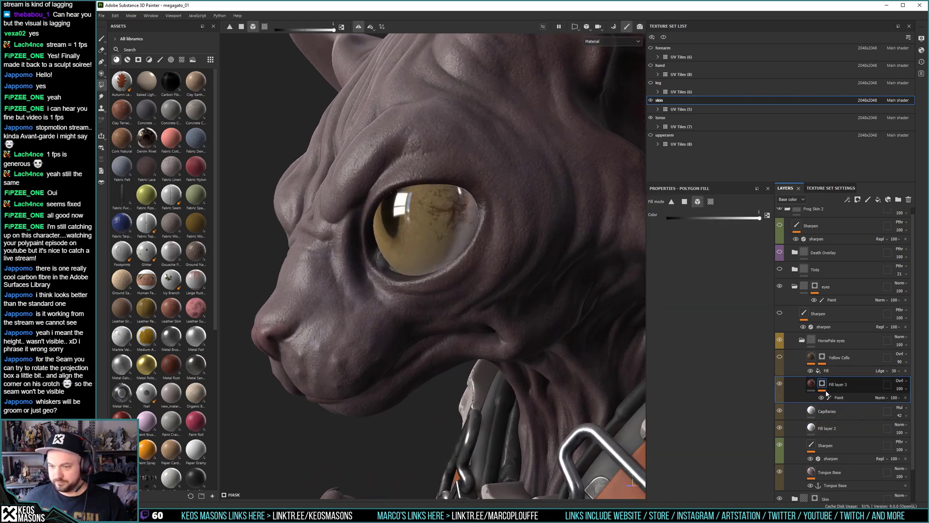
{"action": "left_click", "coordinate": [822, 383], "text": "alt"}
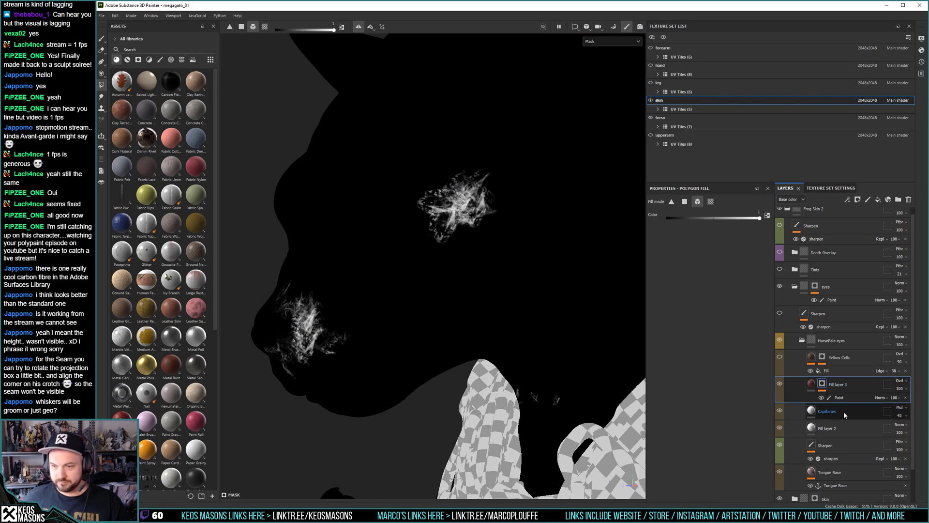
Delete the paint effect in Fill layer 3's mask and add a new empty paint effect to the mask.
{"action": "left_click", "coordinate": [905, 398]}
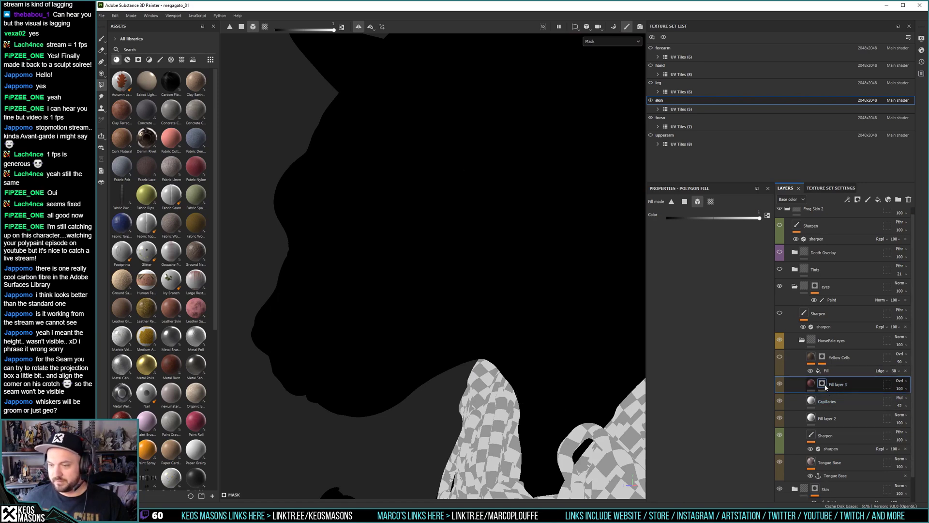
{"action": "right_click", "coordinate": [824, 386]}
{"action": "left_click", "coordinate": [848, 328]}
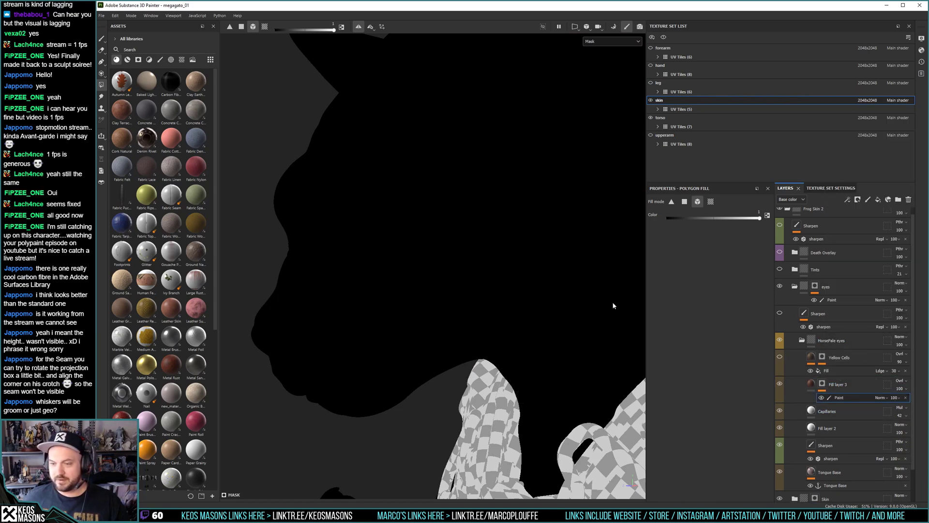
Browse the brush library and choose a thin branching-vein brush with the Paint tool for Fill layer 3's mask.
{"action": "left_click", "coordinate": [160, 60]}
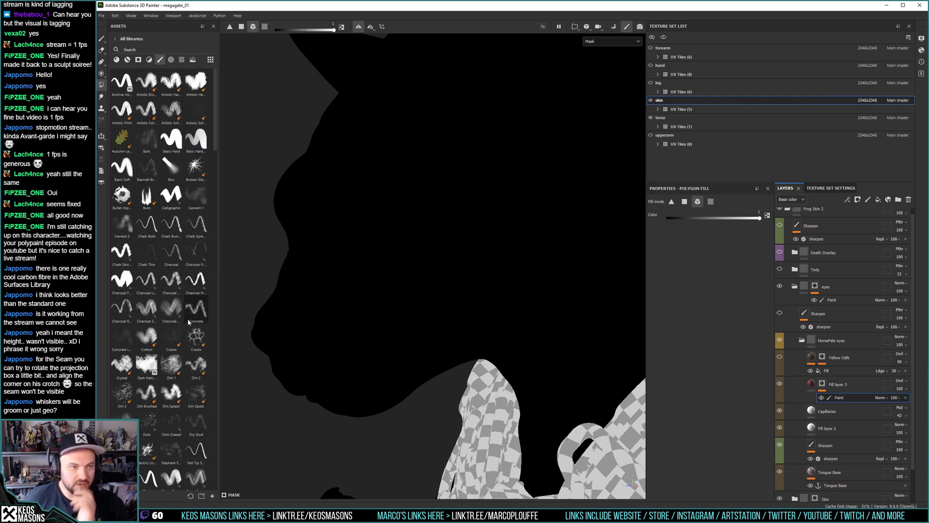
{"action": "scroll", "coordinate": [163, 333], "scroll_direction": "down", "scroll_amount": 8}
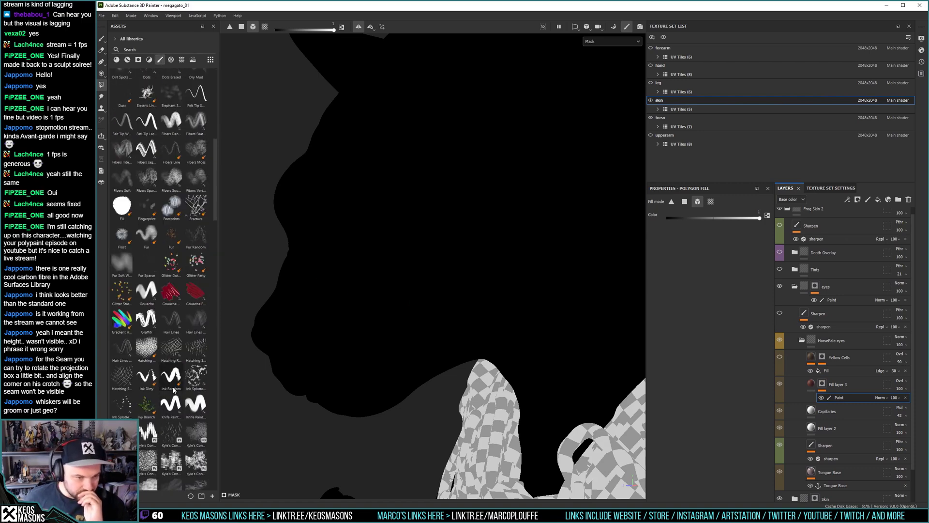
{"action": "scroll", "coordinate": [177, 358], "scroll_direction": "up", "scroll_amount": 5}
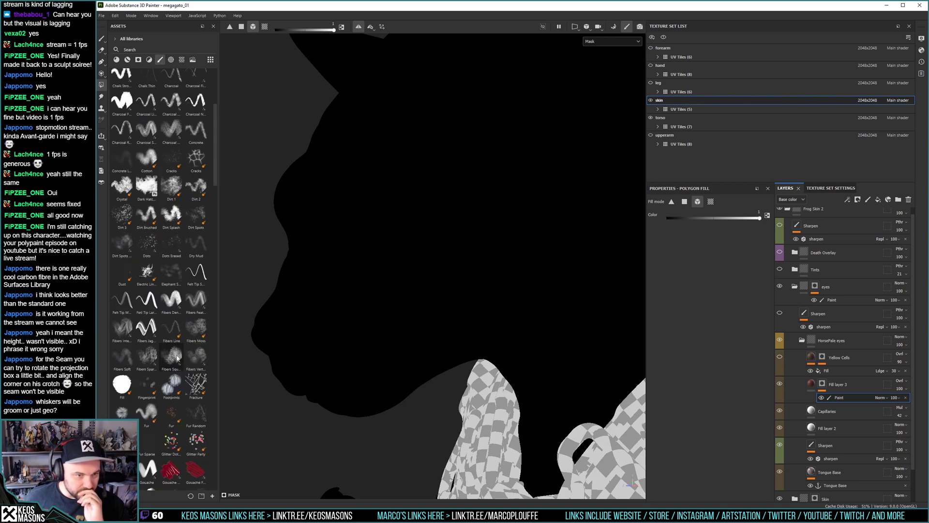
{"action": "scroll", "coordinate": [177, 358], "scroll_direction": "up", "scroll_amount": 5}
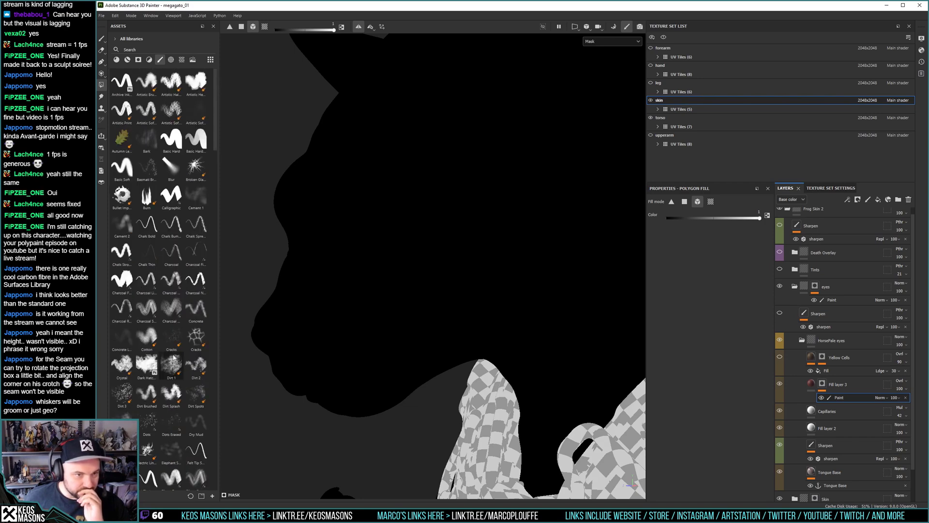
{"action": "scroll", "coordinate": [186, 223], "scroll_direction": "down", "scroll_amount": 3}
{"action": "scroll", "coordinate": [187, 311], "scroll_direction": "down", "scroll_amount": 3}
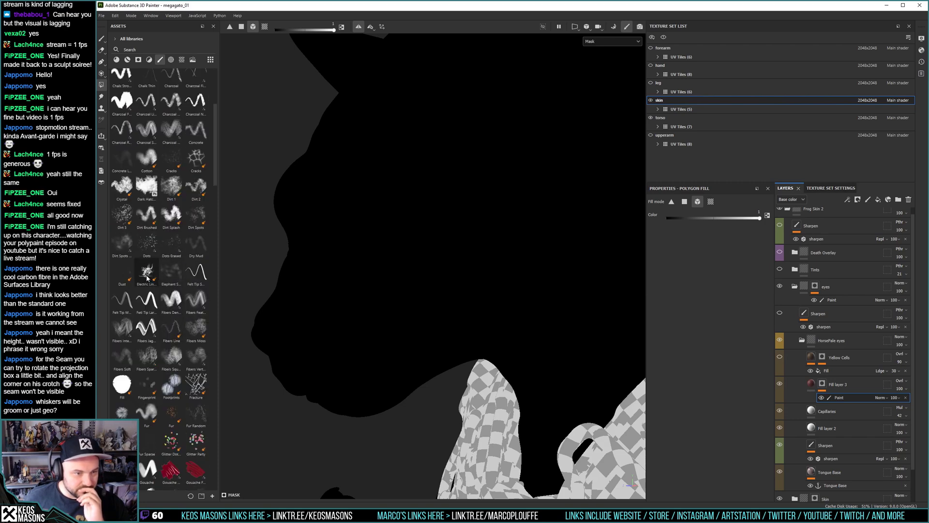
{"action": "scroll", "coordinate": [159, 318], "scroll_direction": "down", "scroll_amount": 6}
{"action": "scroll", "coordinate": [182, 351], "scroll_direction": "down", "scroll_amount": 3}
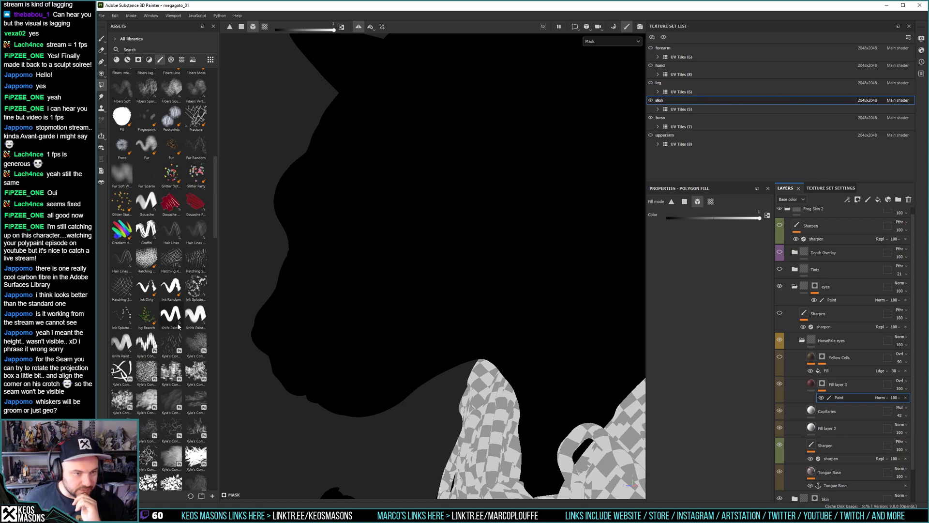
{"action": "scroll", "coordinate": [178, 283], "scroll_direction": "down", "scroll_amount": 7}
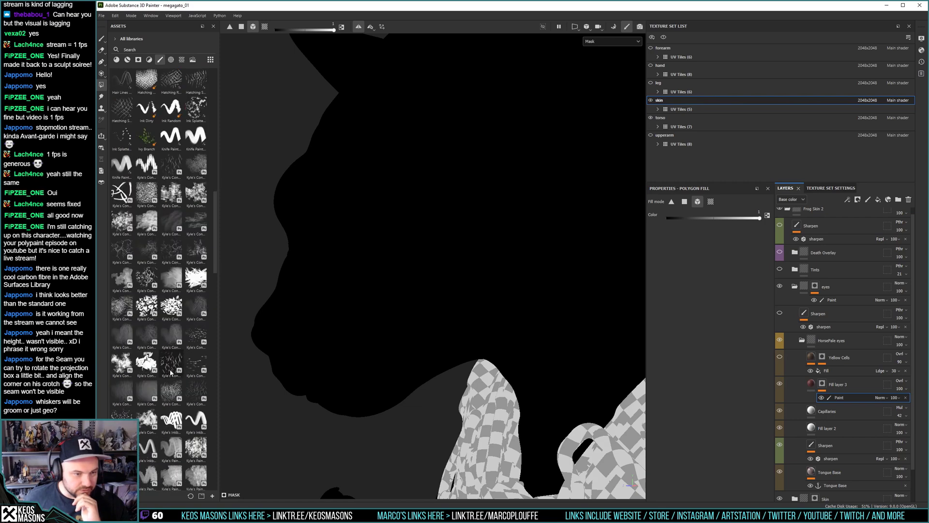
{"action": "left_click", "coordinate": [172, 249]}
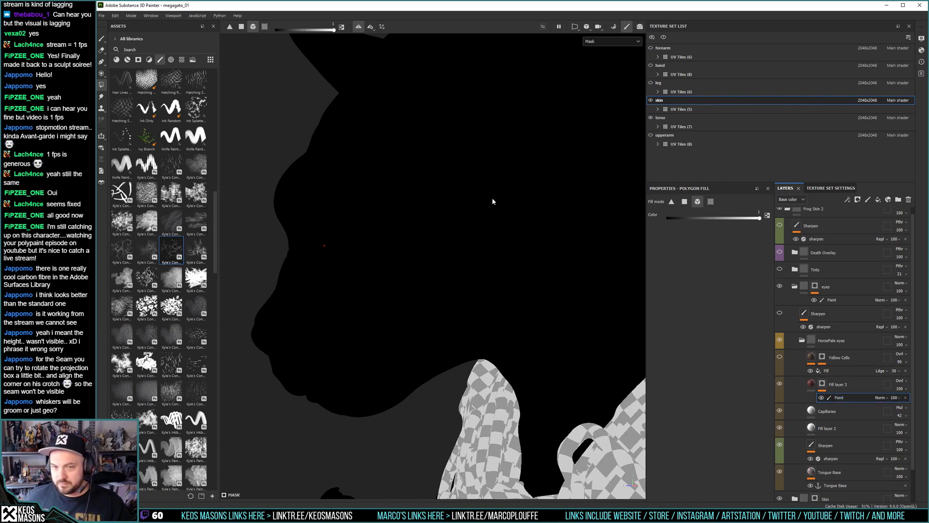
{"action": "key", "text": "1"}
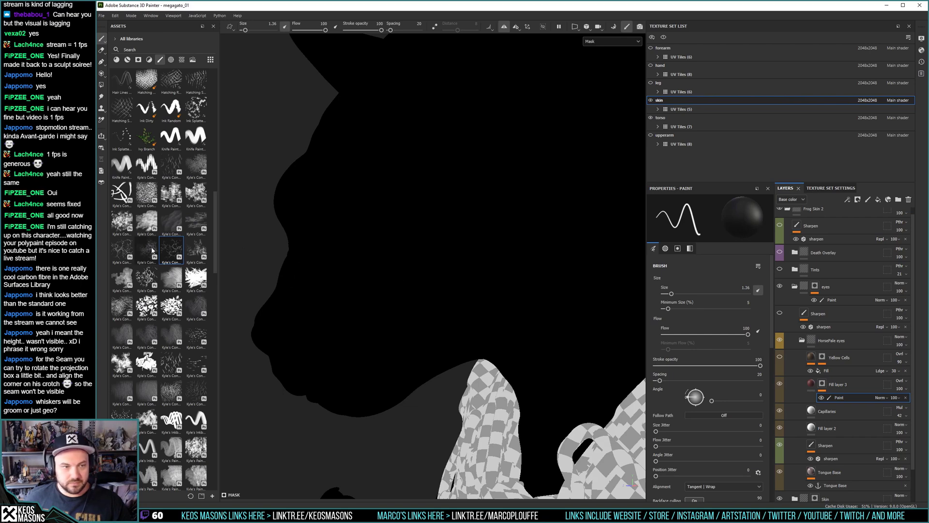
{"action": "left_click", "coordinate": [172, 250]}
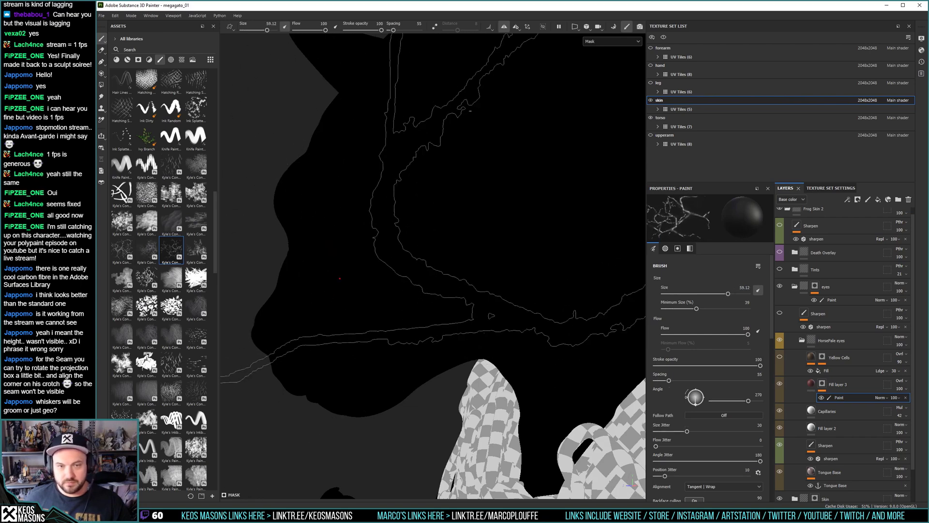
Test the vein brush in white on the mask, undo the stroke, and return to the material display with brush size 5.21.
{"action": "right_click_drag", "start_coordinate": [472, 237], "coordinate": [435, 235], "text": "ctrl"}
{"action": "key", "text": "x"}
{"action": "mouse_move", "coordinate": [441, 216]}
{"action": "left_mouse_down"}
{"action": "mouse_move", "coordinate": [484, 228]}
{"action": "mouse_move", "coordinate": [513, 267]}
{"action": "left_mouse_up"}
{"action": "key", "text": "ctrl+z"}
{"action": "key", "text": "m"}
{"action": "right_click_drag", "start_coordinate": [481, 229], "coordinate": [485, 229], "text": "ctrl"}
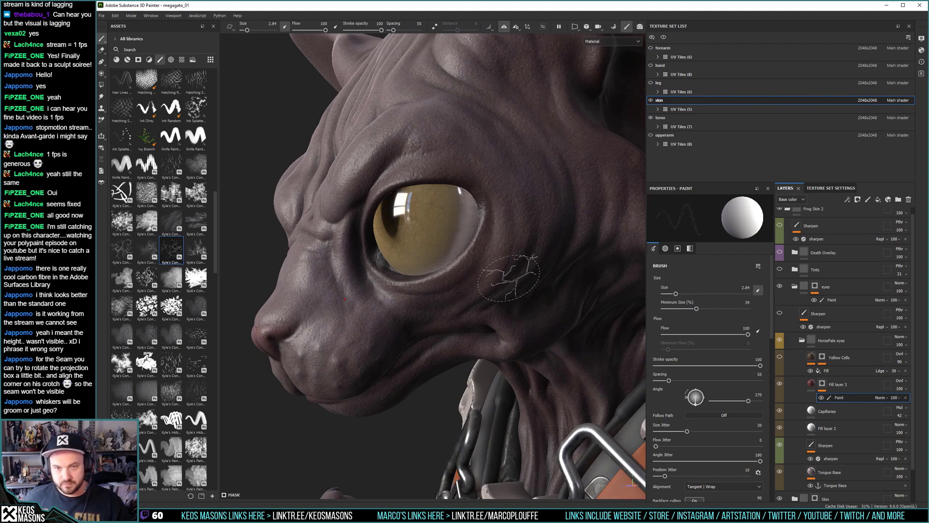
{"action": "right_click_drag", "start_coordinate": [500, 217], "coordinate": [520, 219], "text": "ctrl"}
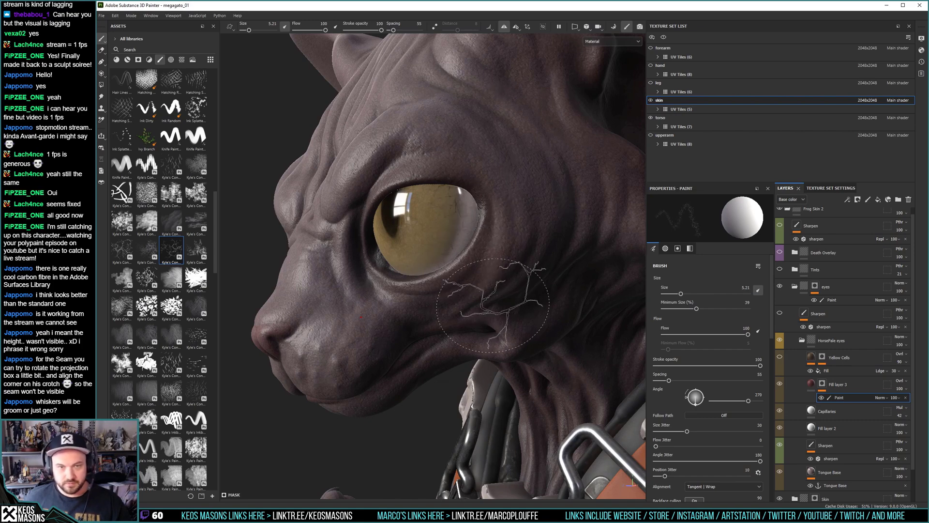
Try two neighbouring Kyle's brushes over the side of the eye, resizing each one.
{"action": "left_click", "coordinate": [196, 250]}
{"action": "right_click_drag", "start_coordinate": [518, 241], "coordinate": [462, 241], "text": "ctrl"}
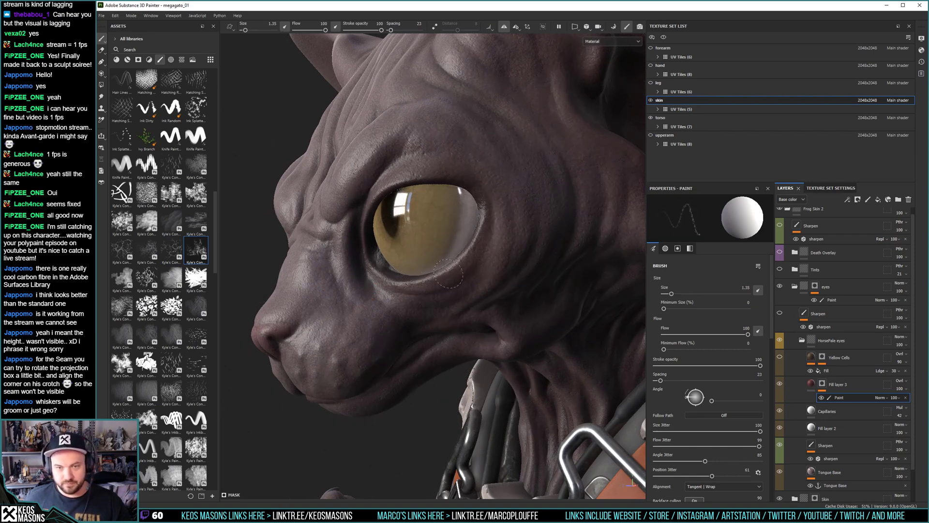
{"action": "right_click_drag", "start_coordinate": [463, 182], "coordinate": [472, 182], "text": "ctrl"}
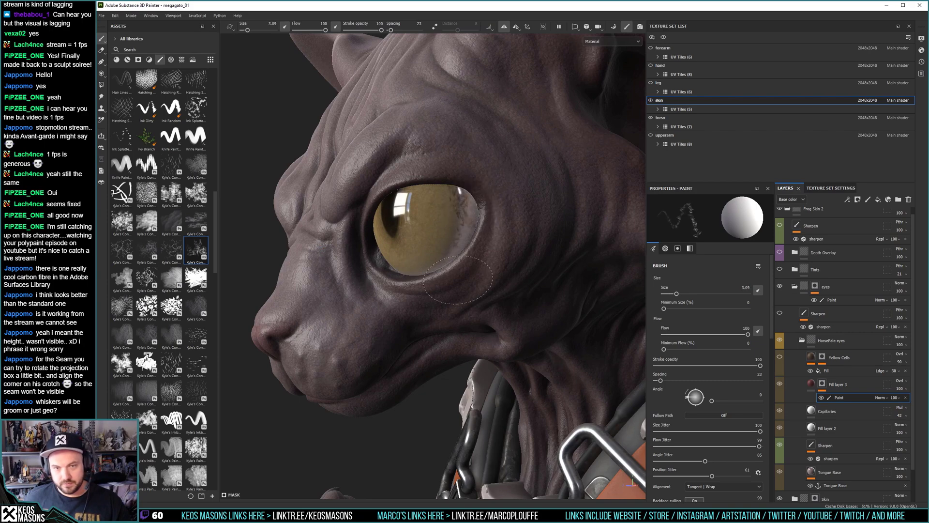
{"action": "left_click", "coordinate": [122, 250]}
{"action": "right_click_drag", "start_coordinate": [529, 256], "coordinate": [496, 257], "text": "ctrl"}
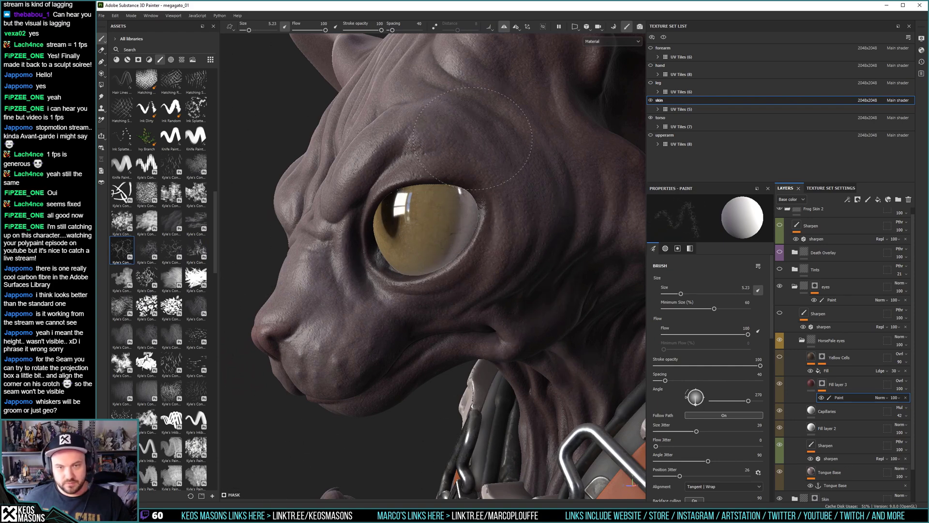
Paint veins over the outer part of the eye with another branching Kyle's brush at size 3.29.
{"action": "left_click", "coordinate": [147, 250]}
{"action": "right_click_drag", "start_coordinate": [516, 225], "coordinate": [477, 225], "text": "ctrl"}
{"action": "right_click_drag", "start_coordinate": [491, 165], "coordinate": [485, 165], "text": "ctrl"}
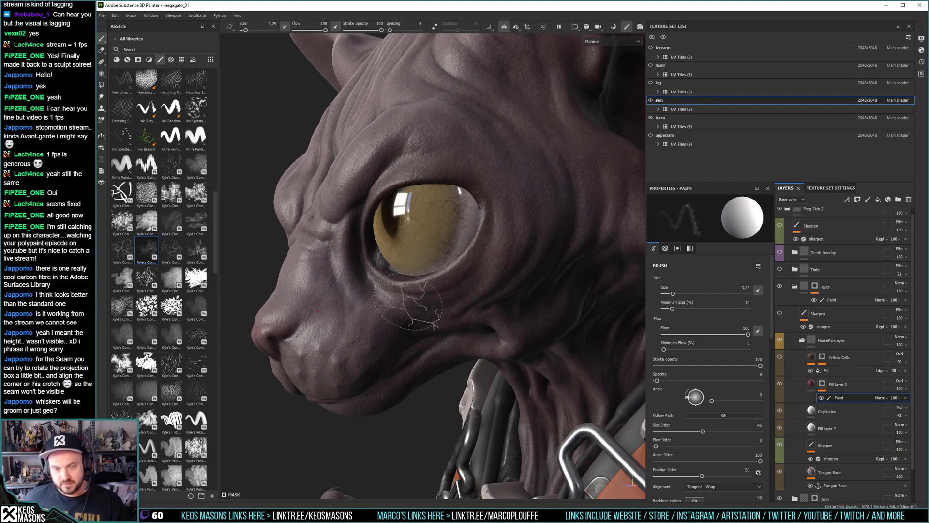
{"action": "mouse_move", "coordinate": [398, 302]}
{"action": "left_mouse_down", "text": "alt"}
{"action": "mouse_move", "coordinate": [394, 165]}
{"action": "mouse_move", "coordinate": [481, 222]}
{"action": "mouse_move", "coordinate": [484, 234]}
{"action": "mouse_move", "coordinate": [387, 232]}
{"action": "mouse_move", "coordinate": [401, 230]}
{"action": "left_mouse_up", "text": "alt"}
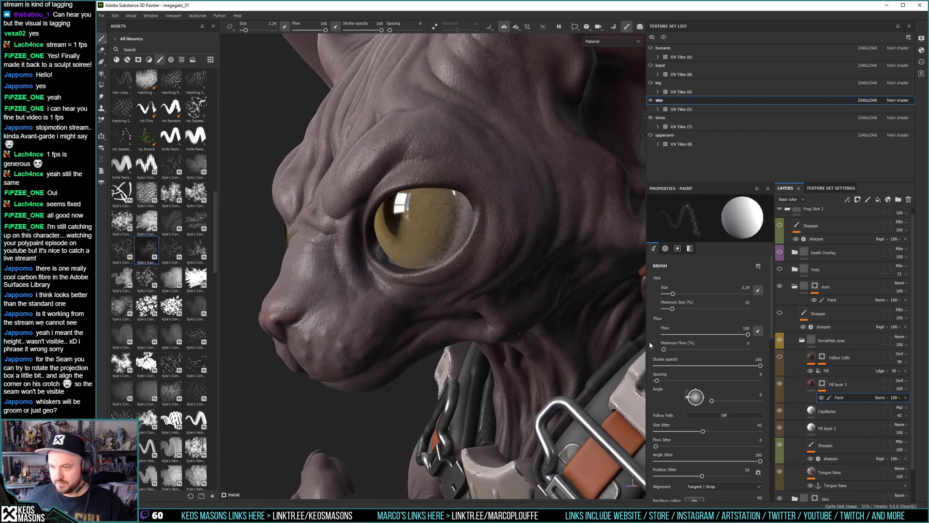
Change Fill layer 3's blend mode to Normal and lower its opacity to 42.
{"action": "left_click", "coordinate": [901, 381]}
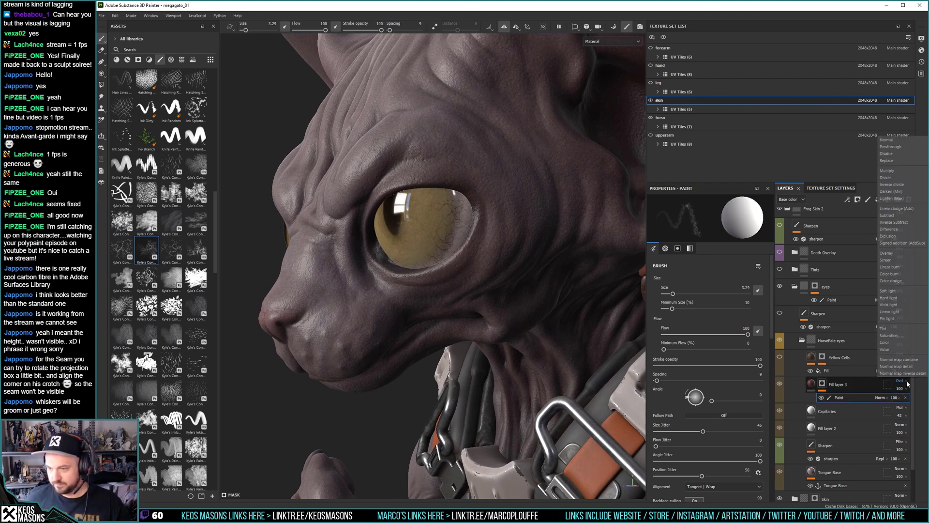
{"action": "left_click", "coordinate": [885, 144]}
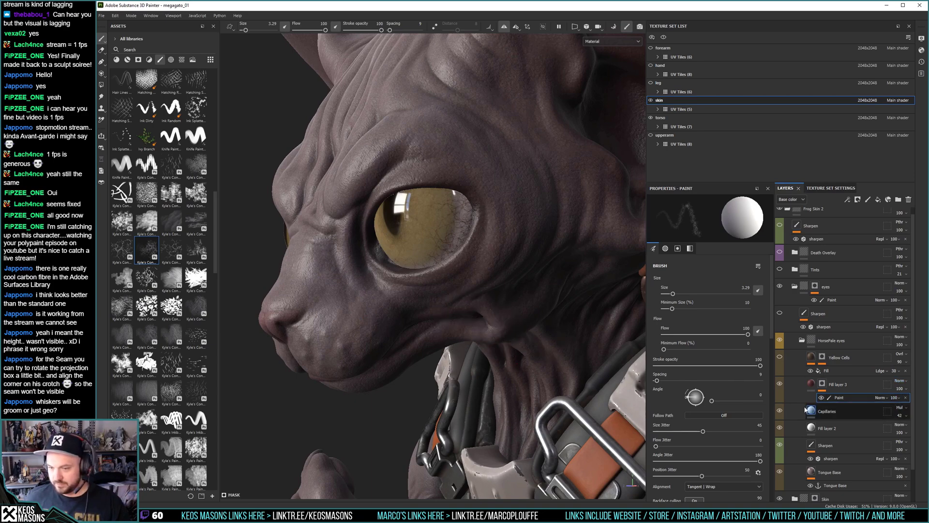
{"action": "scroll", "coordinate": [718, 364], "scroll_direction": "down", "scroll_amount": 5}
{"action": "scroll", "coordinate": [717, 365], "scroll_direction": "up", "scroll_amount": 5}
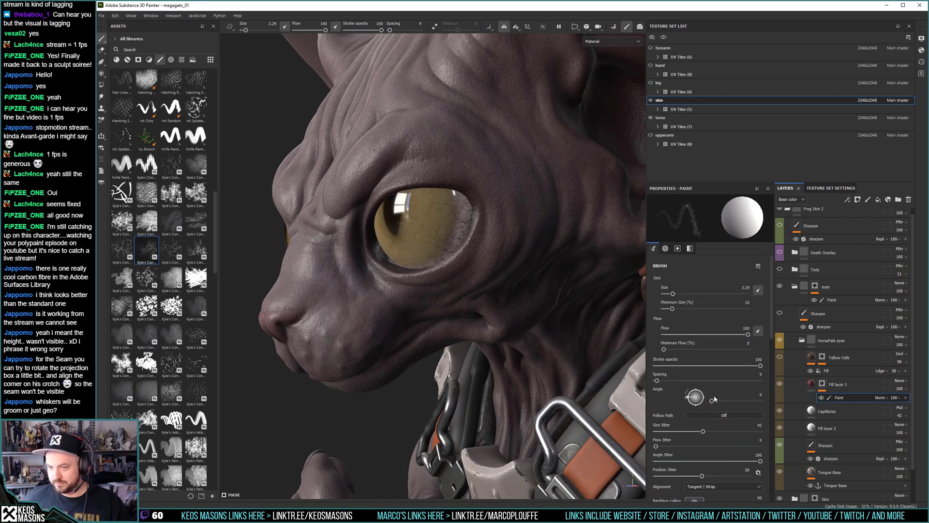
{"action": "key", "text": "Delete"}
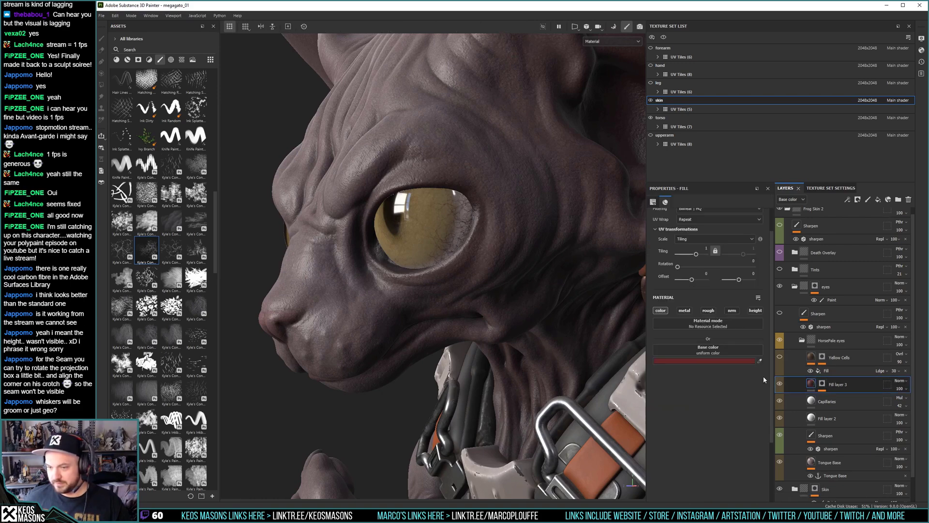
{"action": "left_click", "coordinate": [899, 388]}
{"action": "left_click_drag", "start_coordinate": [920, 402], "coordinate": [908, 405]}
Show the Yellow Cells layer and check both eyes from the sides of the head.
{"action": "left_click_drag", "start_coordinate": [464, 218], "coordinate": [400, 281], "text": "alt"}
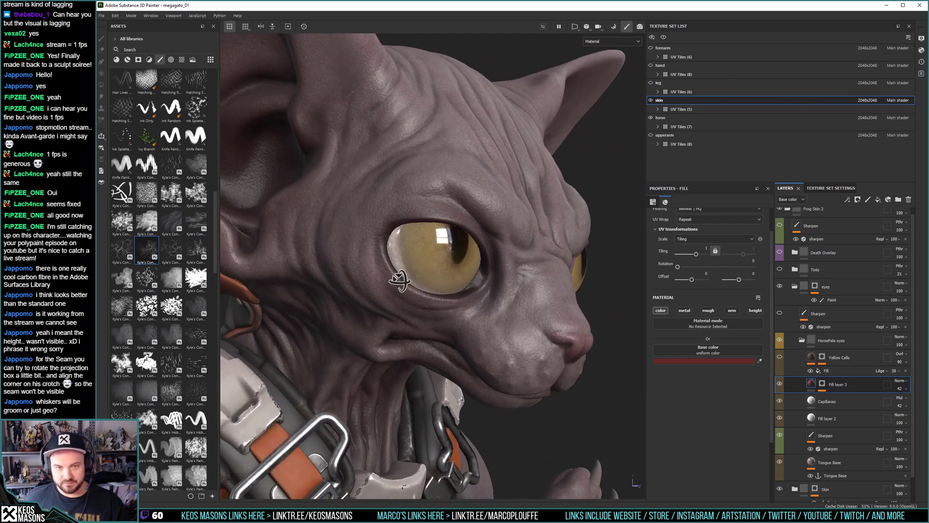
{"action": "left_click_drag", "start_coordinate": [429, 254], "coordinate": [460, 277], "text": "alt"}
{"action": "middle_click_drag", "start_coordinate": [478, 293], "coordinate": [435, 284], "text": "alt"}
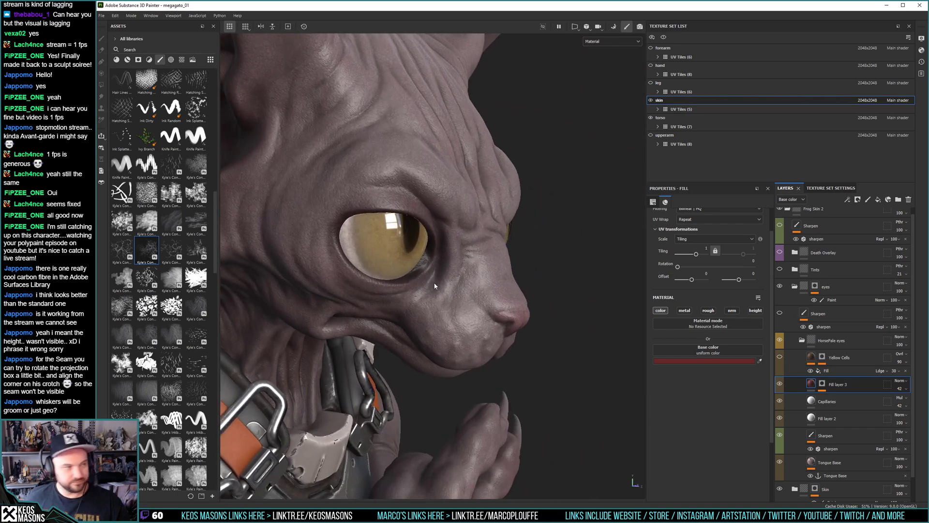
{"action": "left_click_drag", "start_coordinate": [427, 284], "coordinate": [455, 305], "text": "alt"}
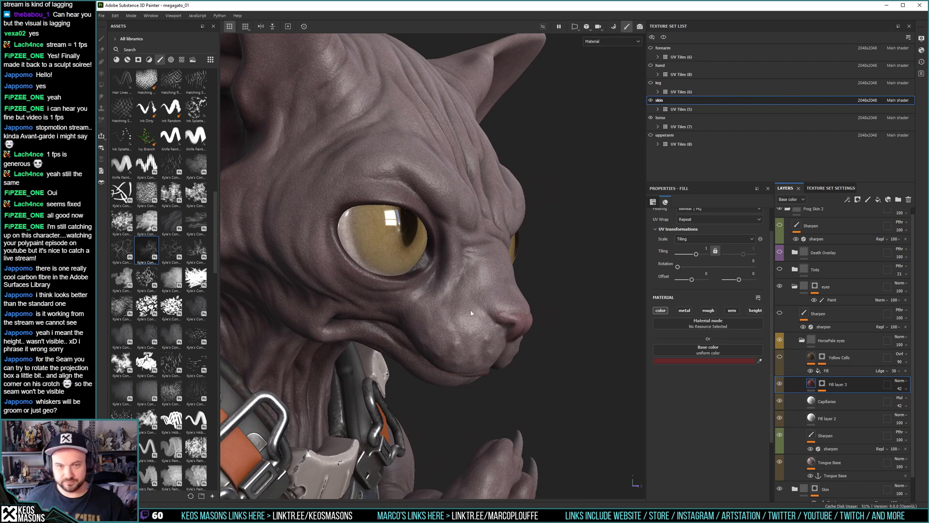
{"action": "left_click", "coordinate": [780, 358]}
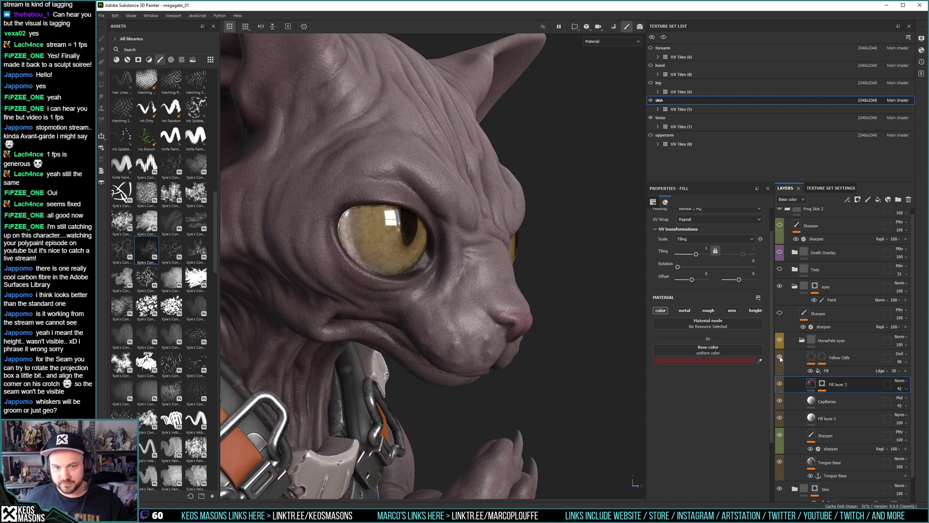
{"action": "left_click_drag", "start_coordinate": [450, 309], "coordinate": [360, 325], "text": "alt"}
{"action": "left_click_drag", "start_coordinate": [401, 300], "coordinate": [387, 286], "text": "alt"}
{"action": "left_click_drag", "start_coordinate": [477, 305], "coordinate": [426, 300], "text": "ctrl+alt"}
{"action": "left_click_drag", "start_coordinate": [426, 286], "coordinate": [404, 282], "text": "alt"}
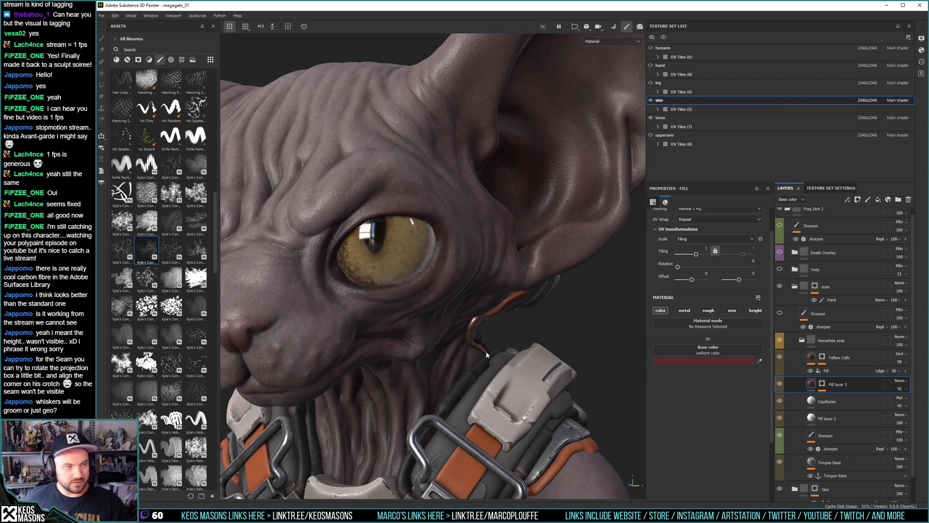
Open the Yellow Cells layer's fill effect settings and examine the eyes from the front and side.
{"action": "left_click", "coordinate": [828, 371]}
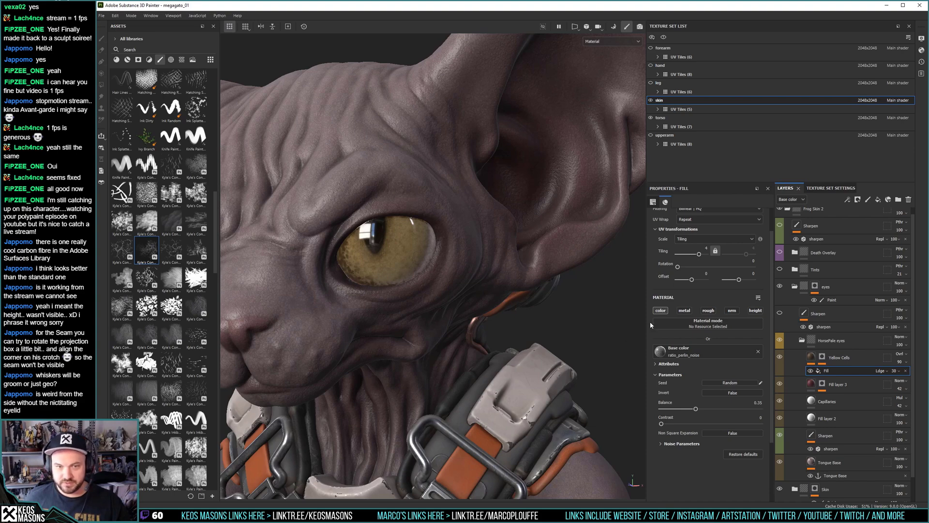
{"action": "left_click_drag", "start_coordinate": [368, 319], "coordinate": [444, 276], "text": "alt"}
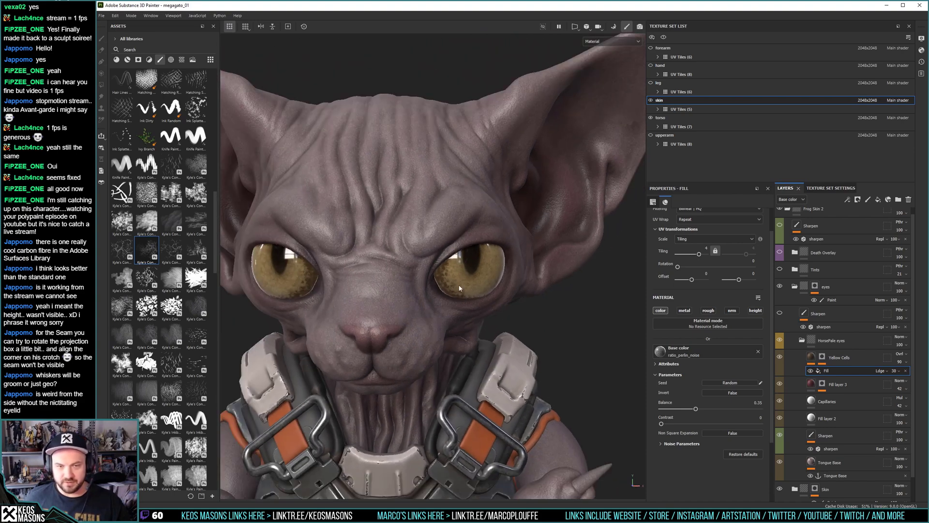
{"action": "left_click_drag", "start_coordinate": [535, 315], "coordinate": [501, 304], "text": "alt"}
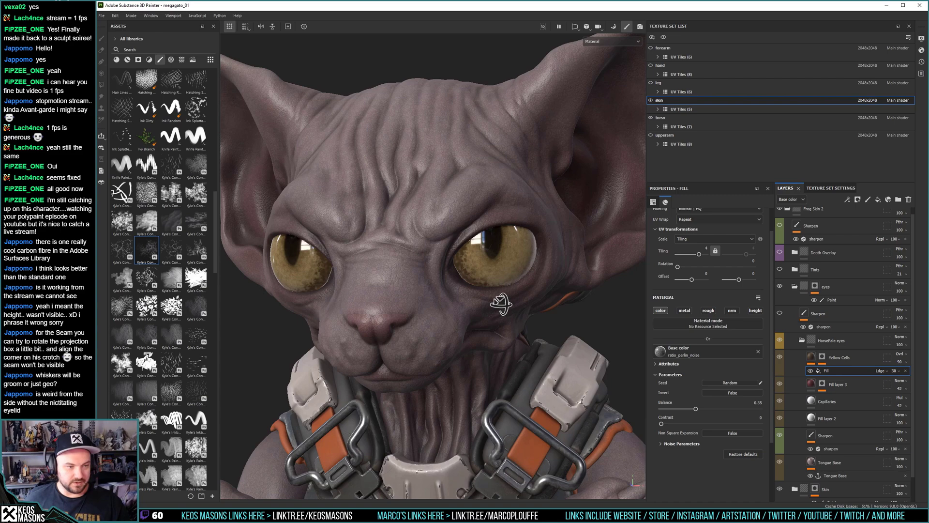
{"action": "left_click_drag", "start_coordinate": [500, 303], "coordinate": [441, 304], "text": "alt"}
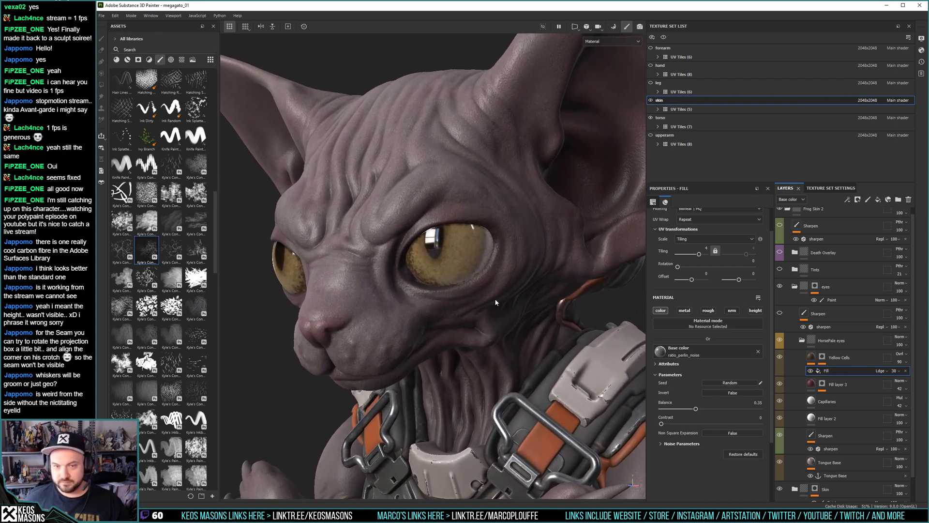
{"action": "left_click_drag", "start_coordinate": [504, 315], "coordinate": [476, 302], "text": "alt"}
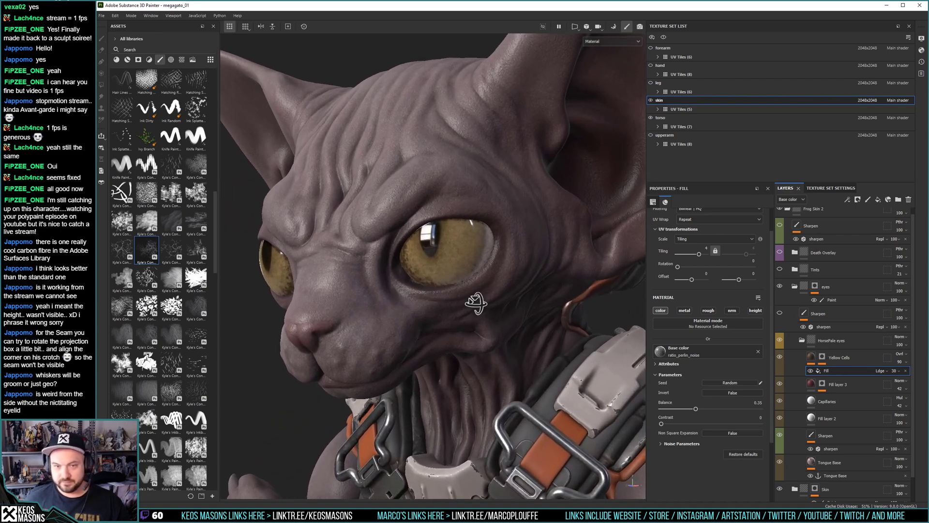
Delete the paint effect from the Yellow Cells mask and display that mask alone on the model.
{"action": "left_click", "coordinate": [823, 358]}
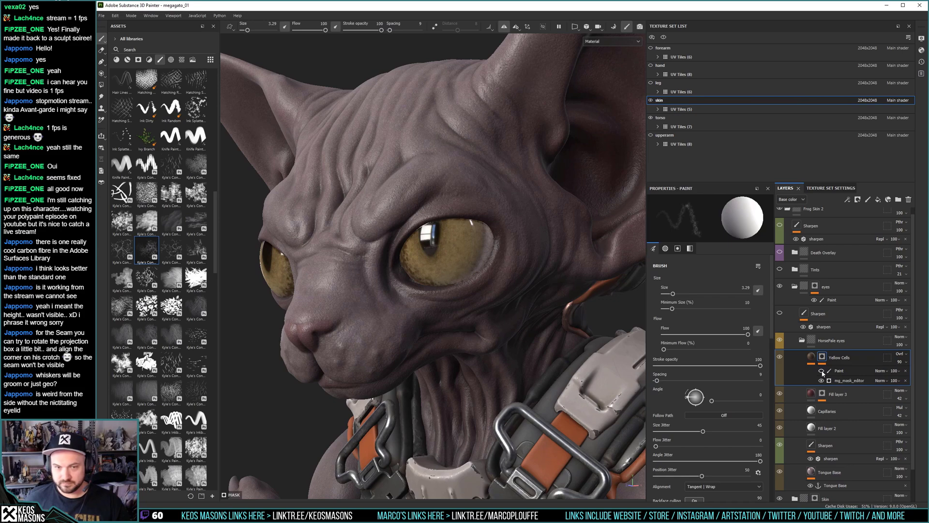
{"action": "left_click", "coordinate": [846, 372]}
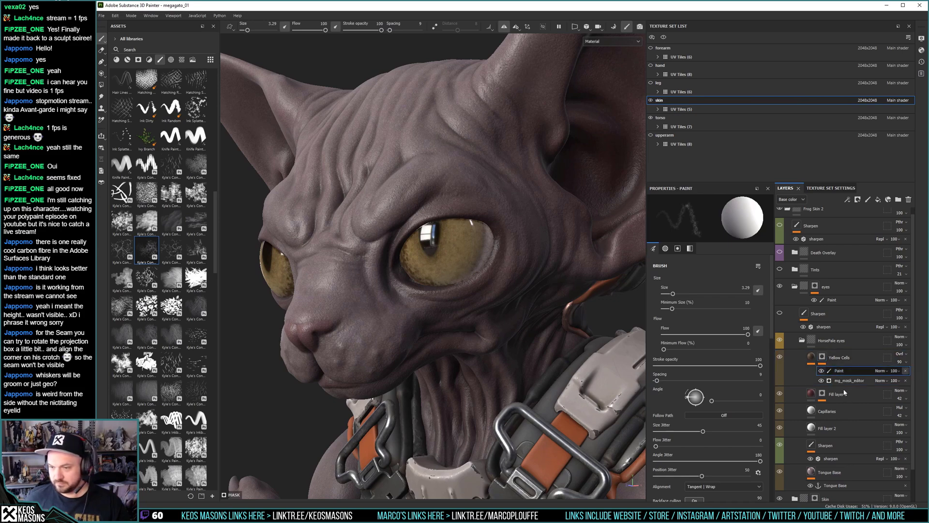
{"action": "key", "text": "Delete"}
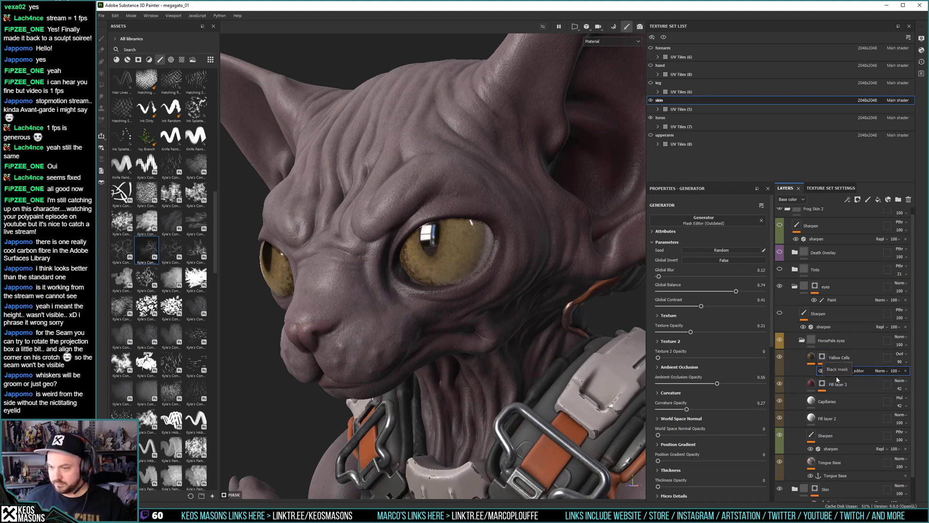
{"action": "left_click", "coordinate": [823, 358], "text": "alt"}
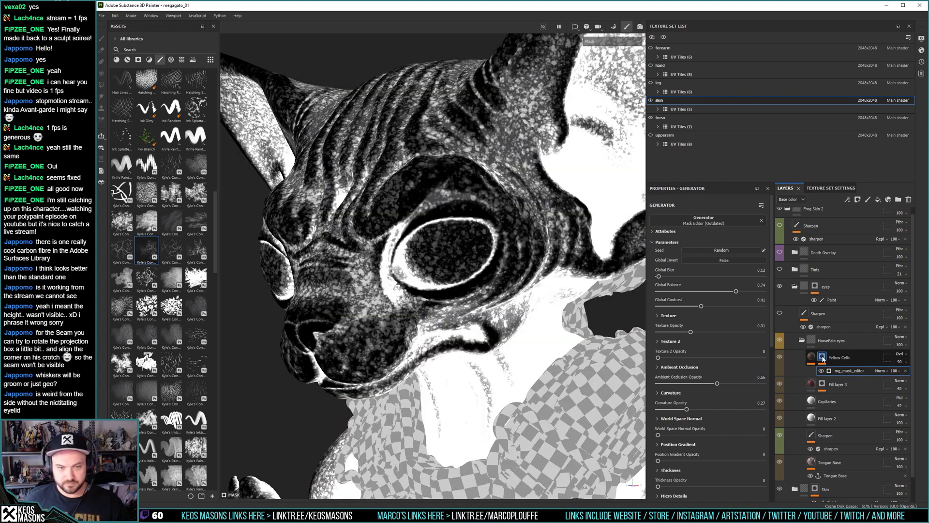
Lower the Yellow Cells mask generator's ambient occlusion opacity to 0.11 and expand its ambient occlusion settings.
{"action": "left_click_drag", "start_coordinate": [498, 329], "coordinate": [447, 276], "text": "alt"}
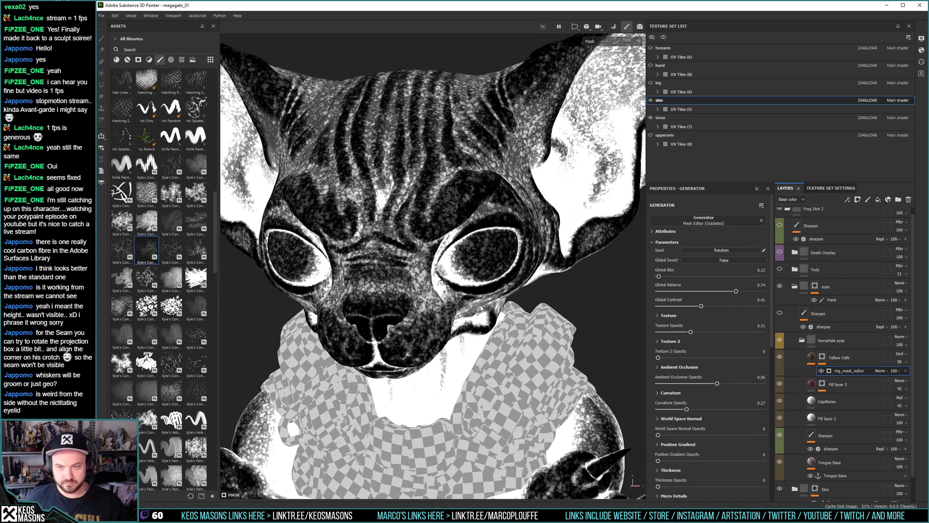
{"action": "left_click_drag", "start_coordinate": [717, 384], "coordinate": [670, 385]}
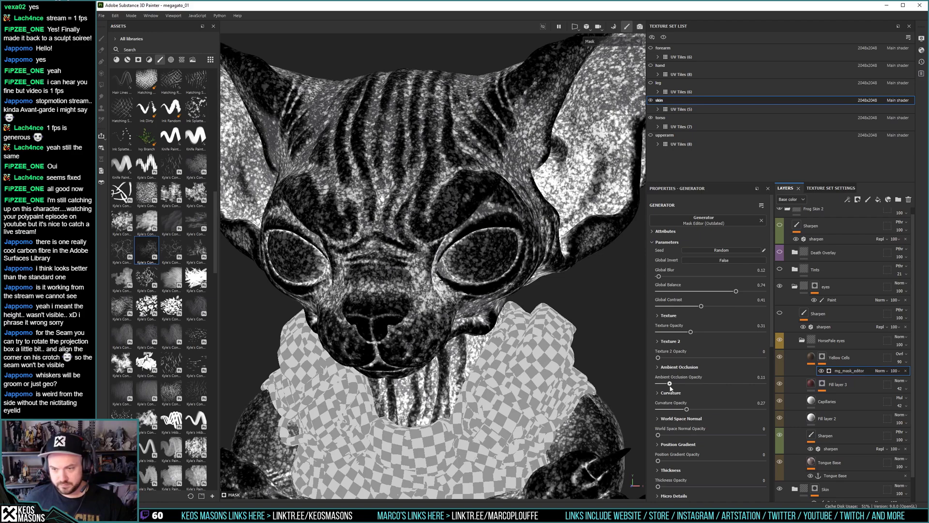
{"action": "left_click", "coordinate": [657, 368]}
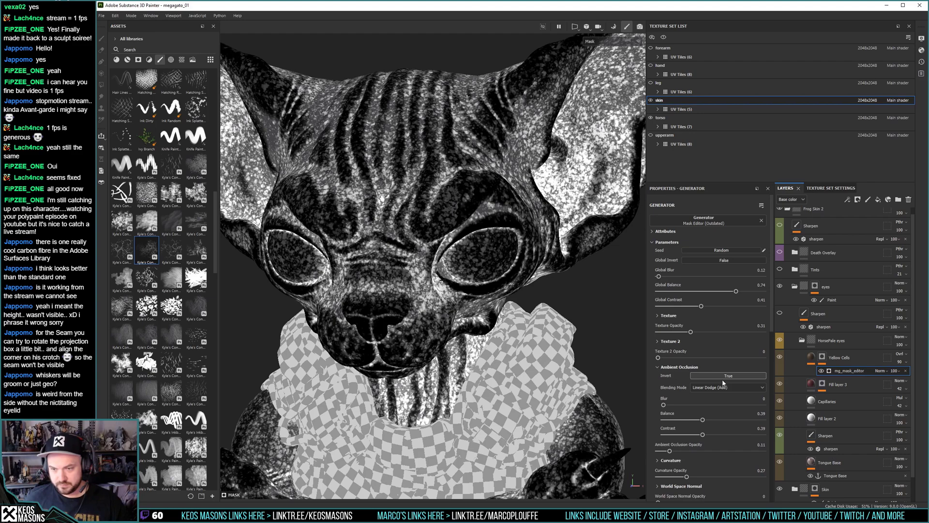
Try the ambient occlusion uninverted with Multiply blending at 0.08 opacity, and restore its inversion and Linear Dodge (Add) blending.
{"action": "left_click", "coordinate": [708, 376]}
{"action": "left_click", "coordinate": [708, 388]}
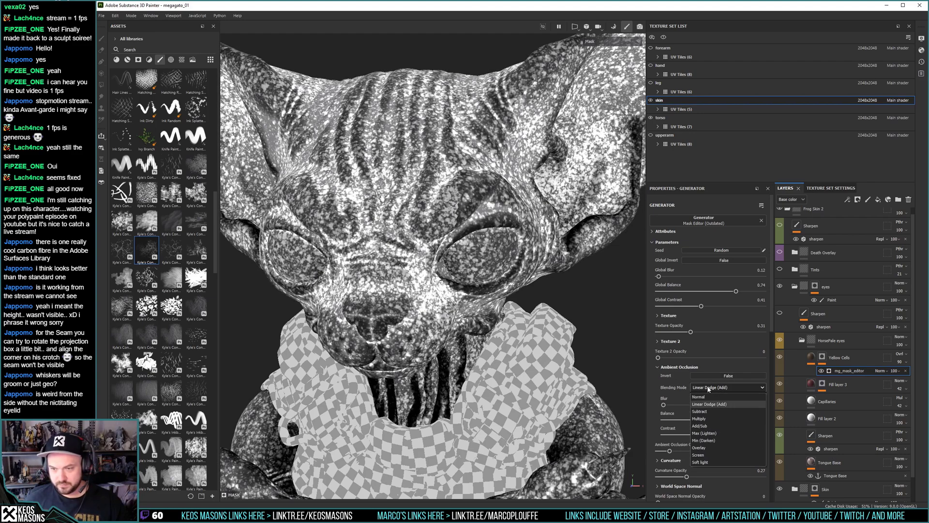
{"action": "left_click", "coordinate": [706, 418]}
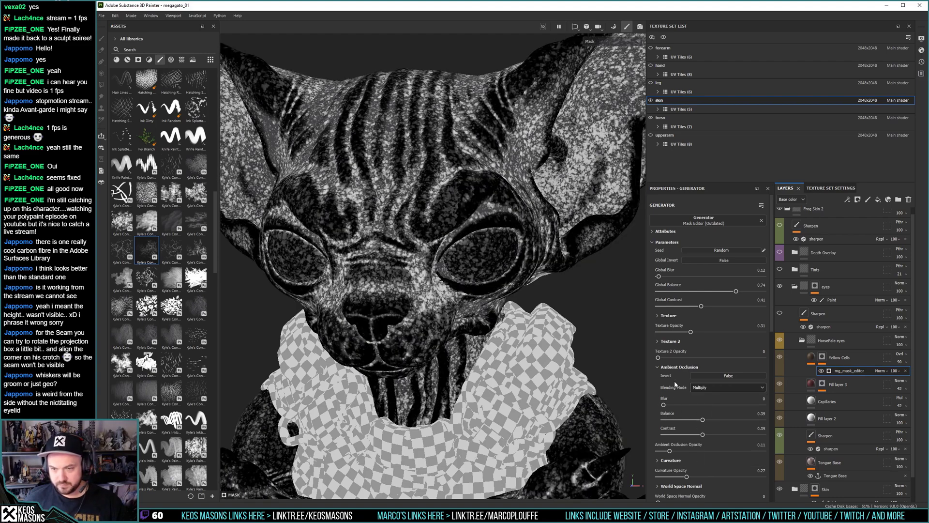
{"action": "mouse_move", "coordinate": [670, 450]}
{"action": "left_mouse_down"}
{"action": "mouse_move", "coordinate": [704, 451]}
{"action": "mouse_move", "coordinate": [651, 453]}
{"action": "mouse_move", "coordinate": [666, 450]}
{"action": "left_mouse_up"}
{"action": "left_click", "coordinate": [713, 377]}
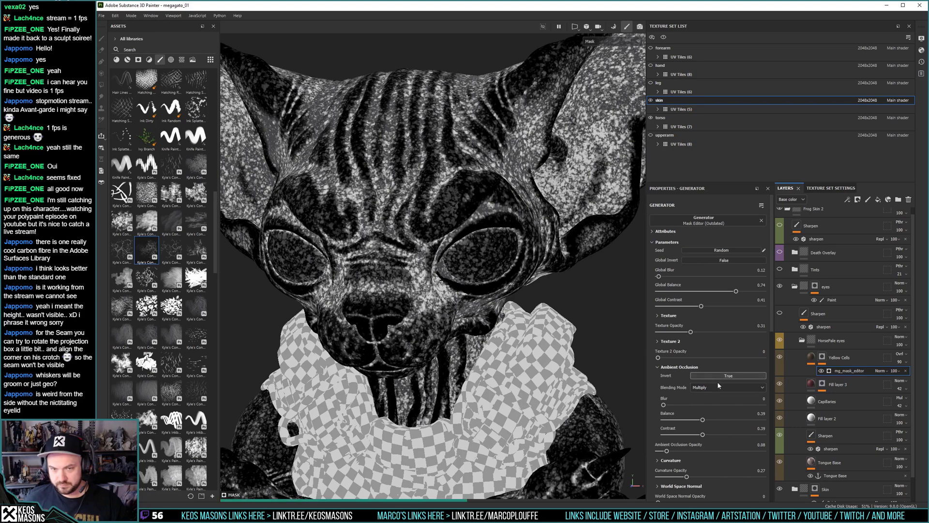
{"action": "left_click", "coordinate": [707, 389]}
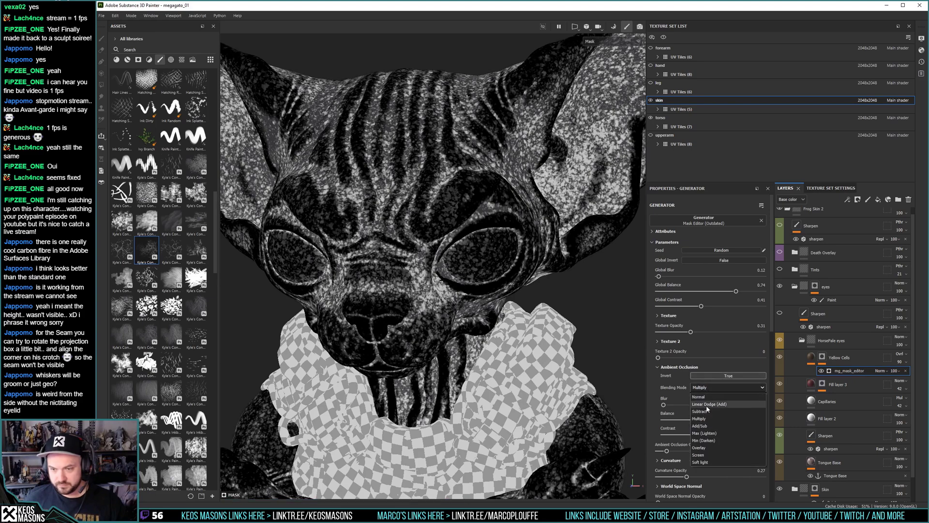
{"action": "left_click", "coordinate": [707, 405]}
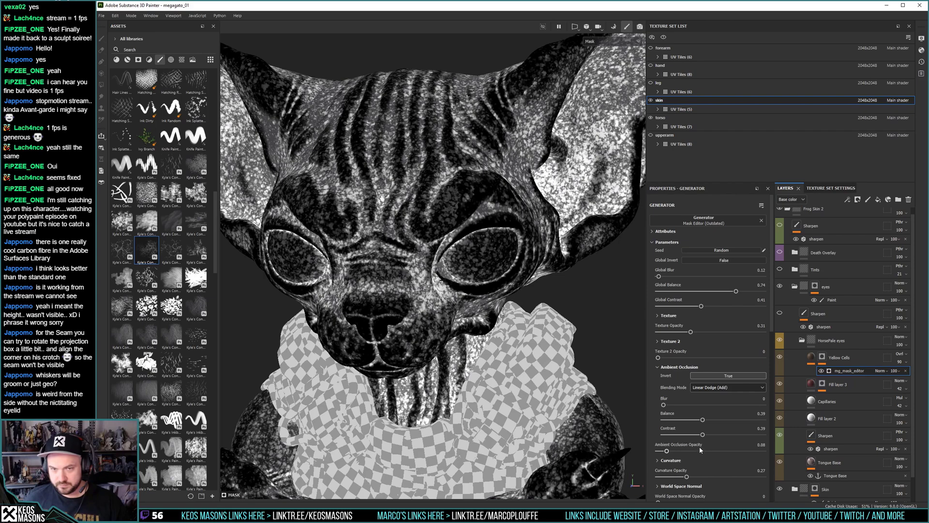
Return to the material display and set the mask generator's ambient occlusion opacity to 0.1 and curvature opacity to 0.36.
{"action": "mouse_move", "coordinate": [811, 361]}
{"action": "key", "text": "m"}
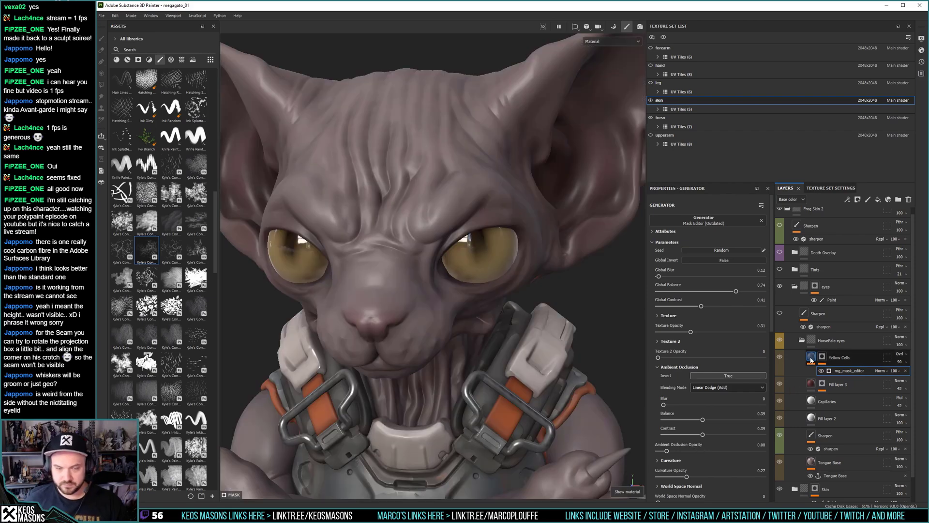
{"action": "left_click_drag", "start_coordinate": [450, 283], "coordinate": [460, 300], "text": "alt"}
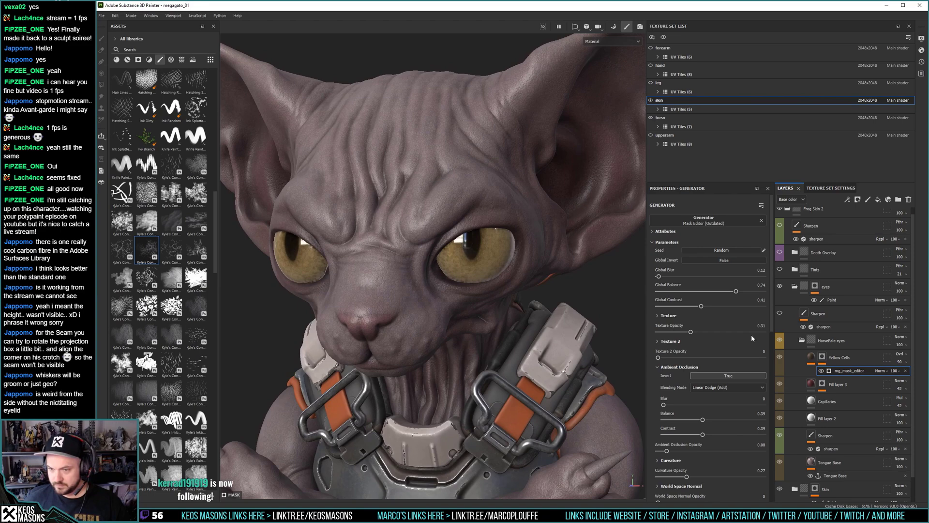
{"action": "mouse_move", "coordinate": [667, 450]}
{"action": "left_mouse_down"}
{"action": "mouse_move", "coordinate": [713, 452]}
{"action": "mouse_move", "coordinate": [677, 451]}
{"action": "left_mouse_up"}
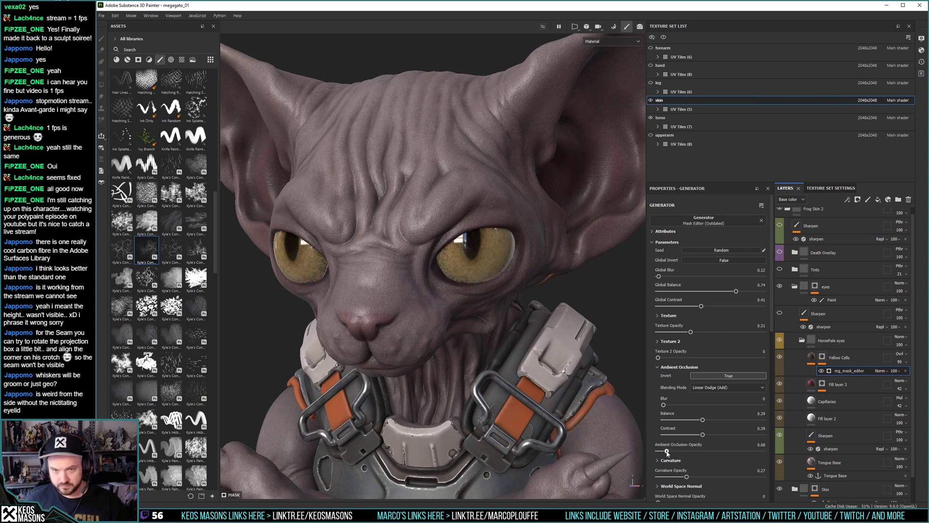
{"action": "left_click_drag", "start_coordinate": [667, 452], "coordinate": [670, 453]}
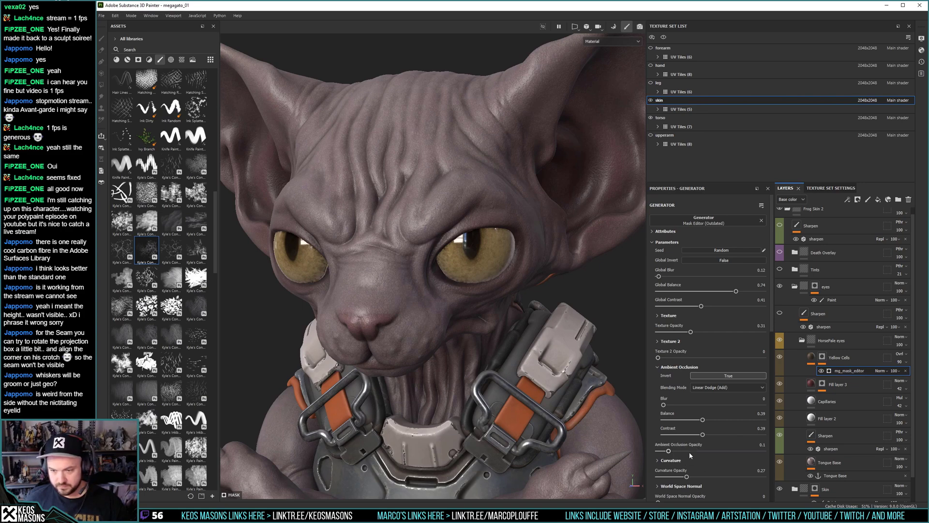
{"action": "left_click_drag", "start_coordinate": [733, 479], "coordinate": [696, 478]}
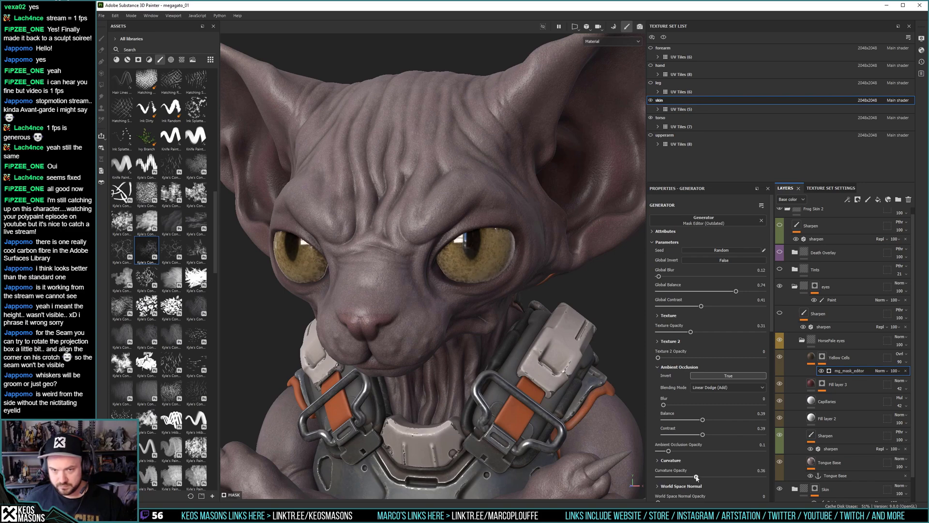
Add a paint effect above the generator in the Yellow Cells mask and choose the Basic Soft brush.
{"action": "right_click", "coordinate": [849, 374]}
{"action": "left_click", "coordinate": [852, 321]}
{"action": "key", "text": "p"}
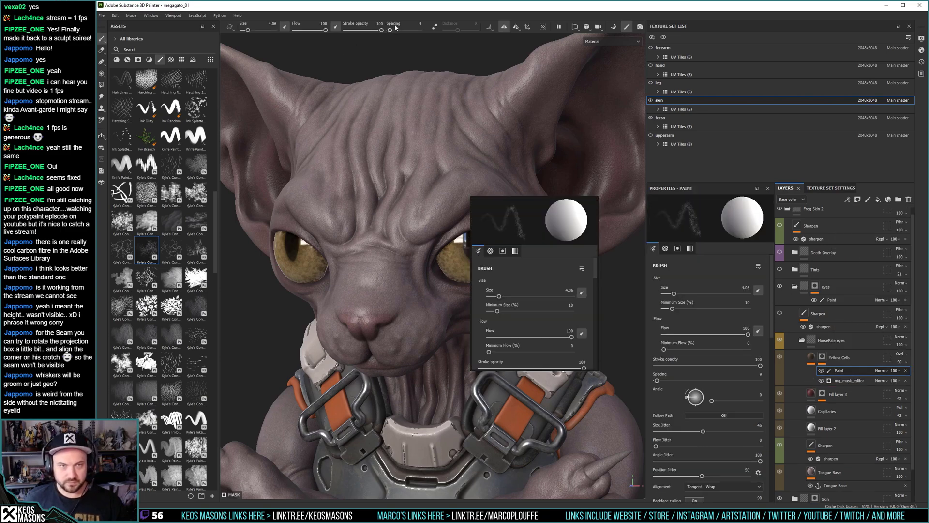
{"action": "left_click", "coordinate": [159, 59]}
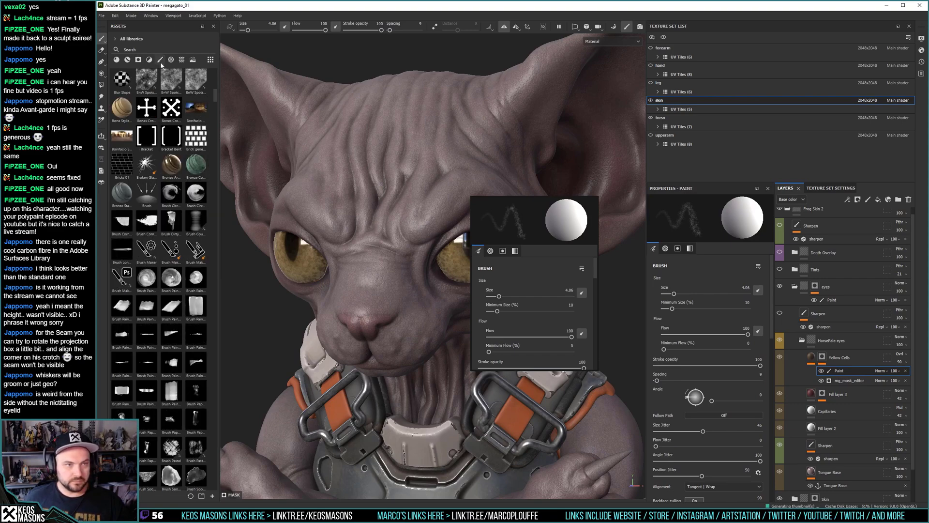
{"action": "left_click", "coordinate": [160, 59]}
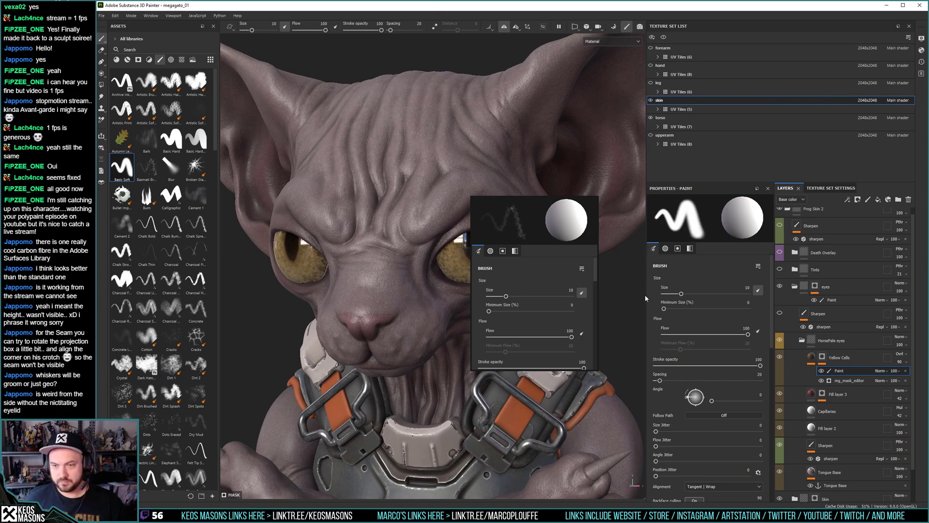
Try a white mask stroke on the eye with a smaller brush, undo it and resize the brush to 2.84.
{"action": "right_click_drag", "start_coordinate": [483, 245], "coordinate": [445, 245], "text": "ctrl"}
{"action": "mouse_move", "coordinate": [483, 245]}
{"action": "left_mouse_down"}
{"action": "mouse_move", "coordinate": [464, 256]}
{"action": "mouse_move", "coordinate": [477, 261]}
{"action": "left_mouse_up"}
{"action": "key", "text": "ctrl+z"}
{"action": "right_click_drag", "start_coordinate": [465, 256], "coordinate": [473, 255], "text": "ctrl"}
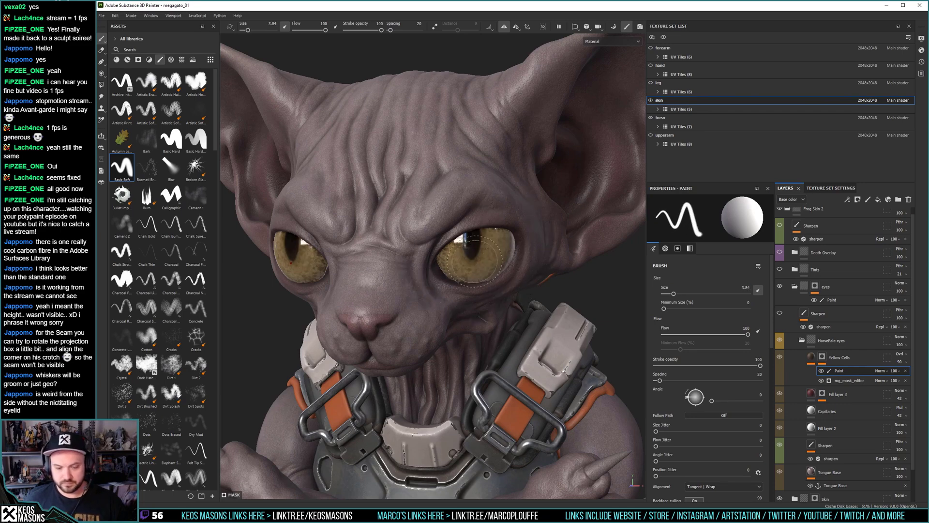
Switch the mask paint to black, undo the test strokes on the eye and set the brush to size 2.44 and flow 25.
{"action": "key", "text": "x"}
{"action": "mouse_move", "coordinate": [466, 256]}
{"action": "left_mouse_down"}
{"action": "mouse_move", "coordinate": [482, 246]}
{"action": "mouse_move", "coordinate": [450, 260]}
{"action": "mouse_move", "coordinate": [459, 270]}
{"action": "left_mouse_up"}
{"action": "key", "text": "["}
{"action": "key", "text": "["}
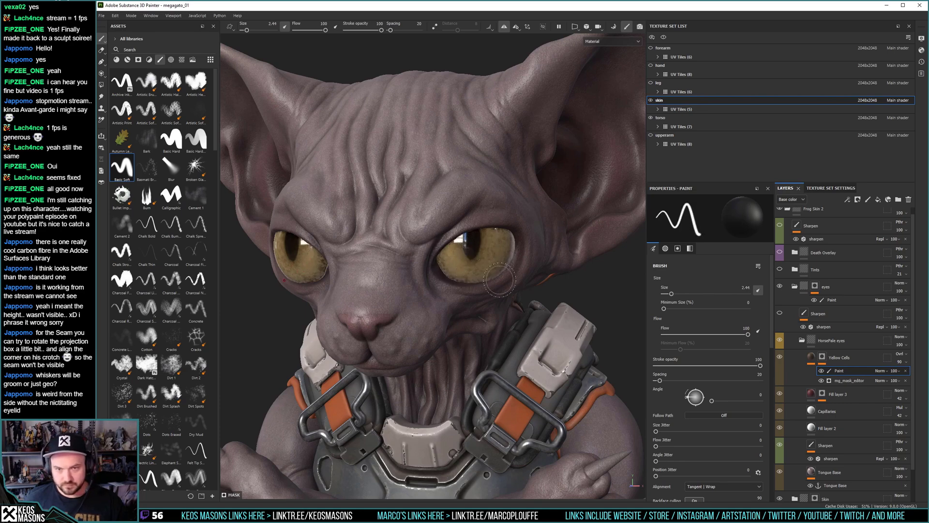
{"action": "key", "text": "ctrl+z"}
{"action": "key", "text": "ctrl+z"}
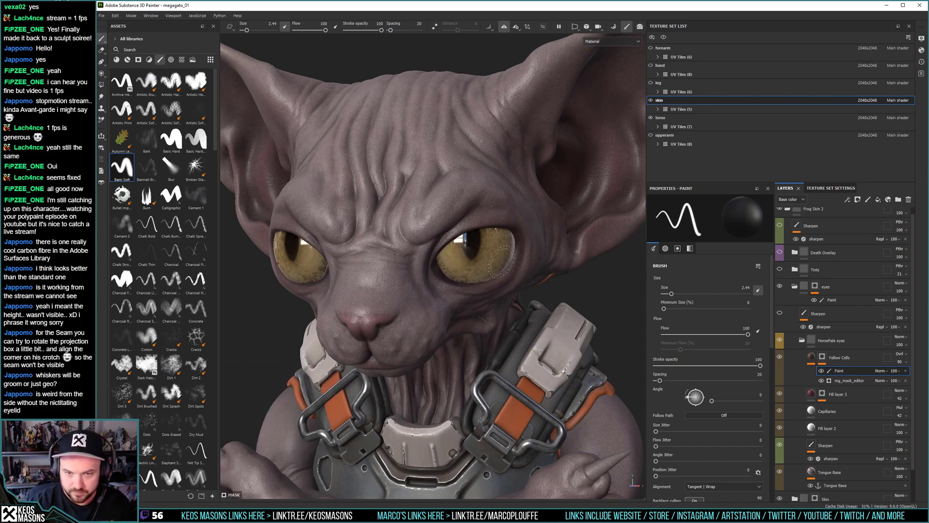
{"action": "left_click_drag", "start_coordinate": [741, 334], "coordinate": [683, 334]}
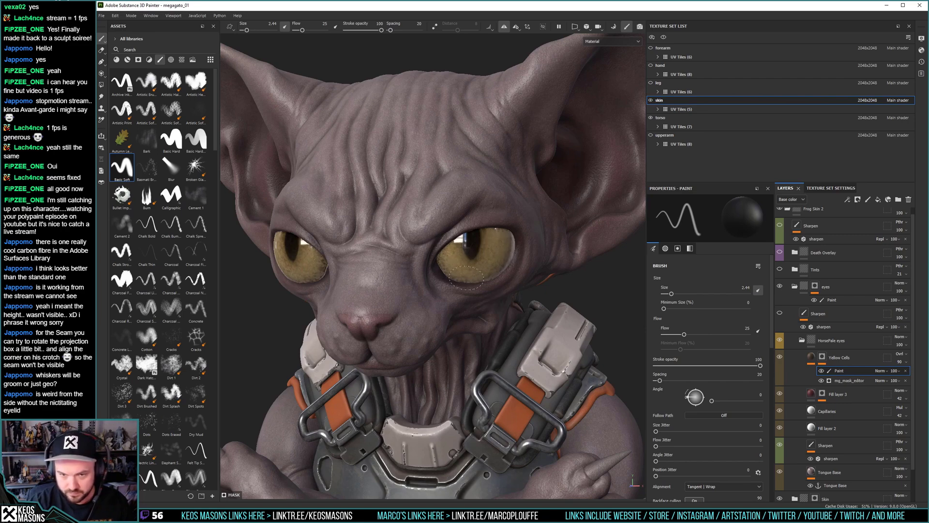
{"action": "mouse_move", "coordinate": [515, 294]}
{"action": "left_mouse_down", "text": "alt"}
{"action": "mouse_move", "coordinate": [488, 290]}
{"action": "mouse_move", "coordinate": [500, 382]}
{"action": "mouse_move", "coordinate": [515, 255]}
{"action": "left_mouse_up", "text": "alt"}
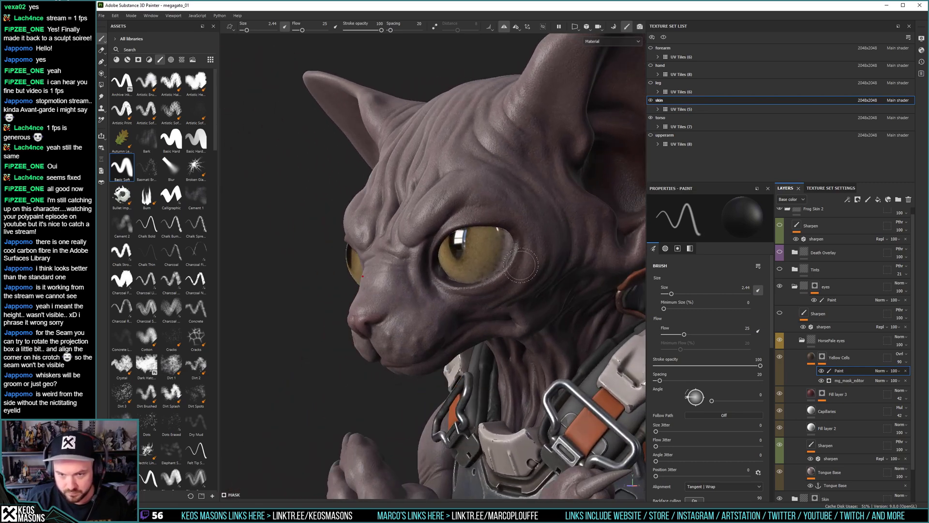
{"action": "mouse_move", "coordinate": [482, 315]}
{"action": "left_mouse_down", "text": "alt"}
{"action": "mouse_move", "coordinate": [454, 315]}
{"action": "mouse_move", "coordinate": [525, 325]}
{"action": "mouse_move", "coordinate": [473, 310]}
{"action": "mouse_move", "coordinate": [431, 326]}
{"action": "mouse_move", "coordinate": [467, 348]}
{"action": "left_mouse_up", "text": "alt"}
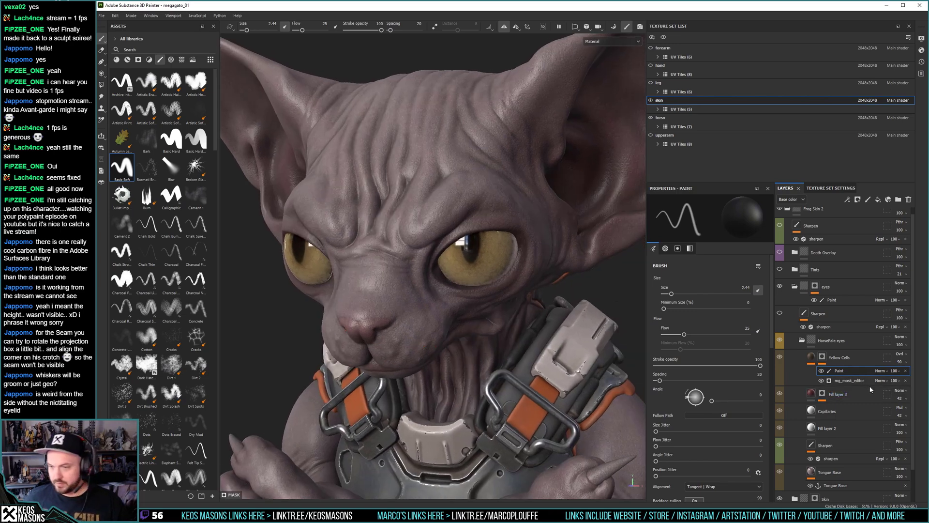
Display the ID mesh map on the model and examine the painted eye colours from the side and front.
{"action": "scroll", "coordinate": [864, 384], "scroll_direction": "down", "scroll_amount": 1}
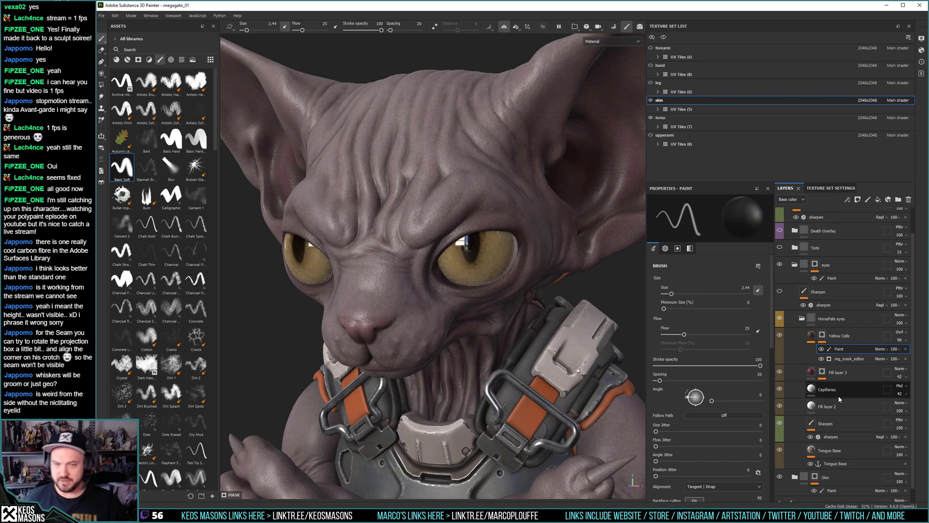
{"action": "left_click", "coordinate": [602, 41]}
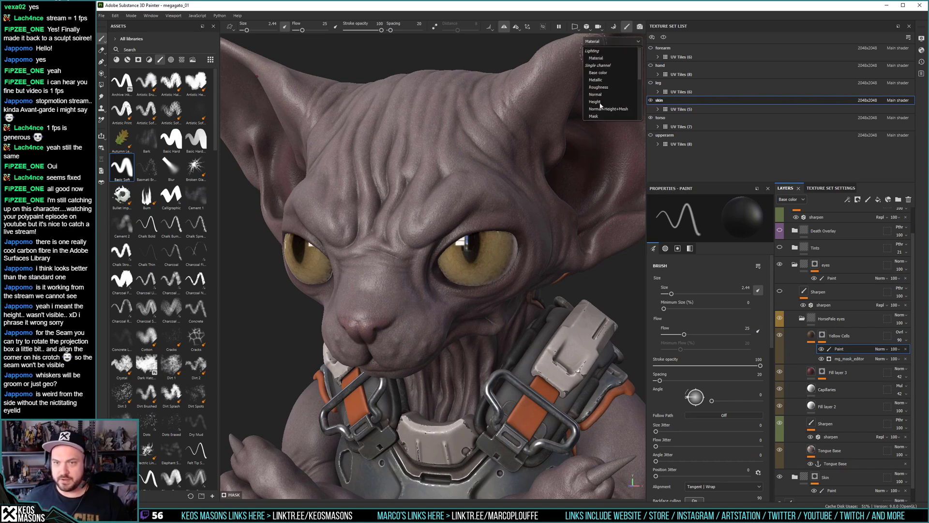
{"action": "scroll", "coordinate": [599, 111], "scroll_direction": "down", "scroll_amount": 2}
{"action": "left_click", "coordinate": [600, 81]}
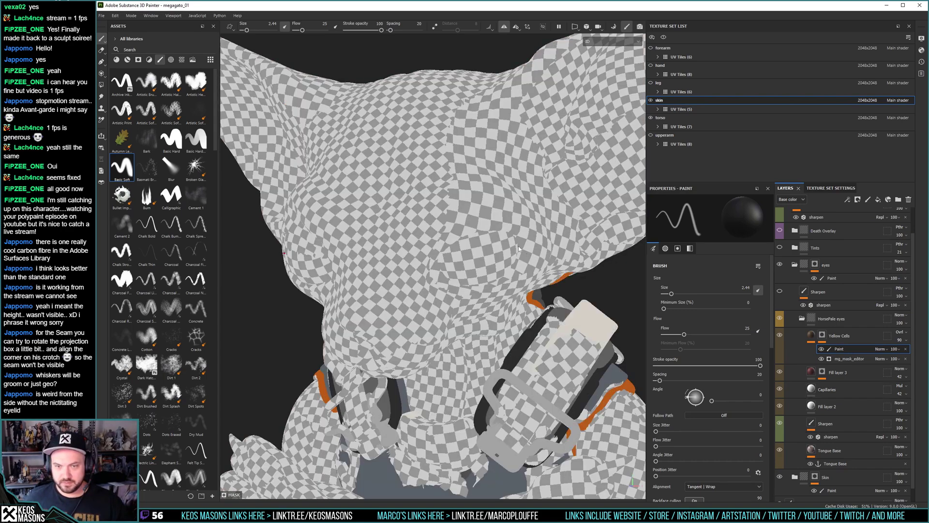
{"action": "key", "text": "m"}
{"action": "scroll", "coordinate": [492, 222], "scroll_direction": "up", "scroll_amount": 6}
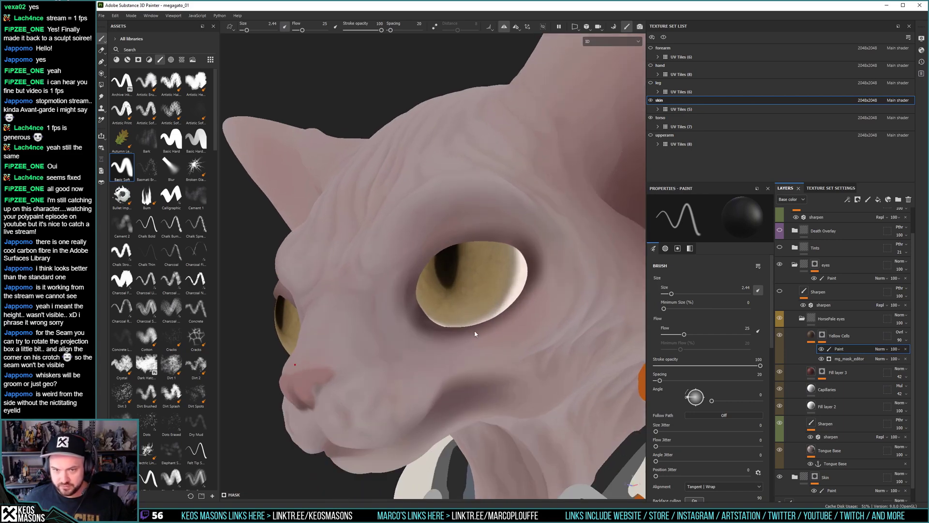
{"action": "right_click_drag", "start_coordinate": [472, 332], "coordinate": [485, 286], "text": "alt"}
{"action": "left_click_drag", "start_coordinate": [486, 286], "coordinate": [503, 219], "text": "alt"}
{"action": "left_click_drag", "start_coordinate": [454, 332], "coordinate": [469, 367], "text": "alt"}
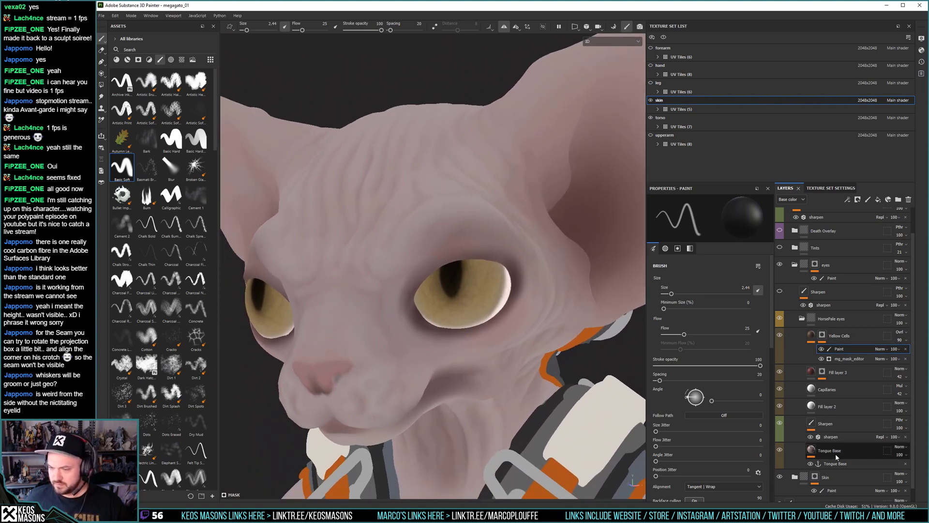
Inspect the Tongue Base layer's fill properties and return the model to the material display.
{"action": "left_click", "coordinate": [811, 450]}
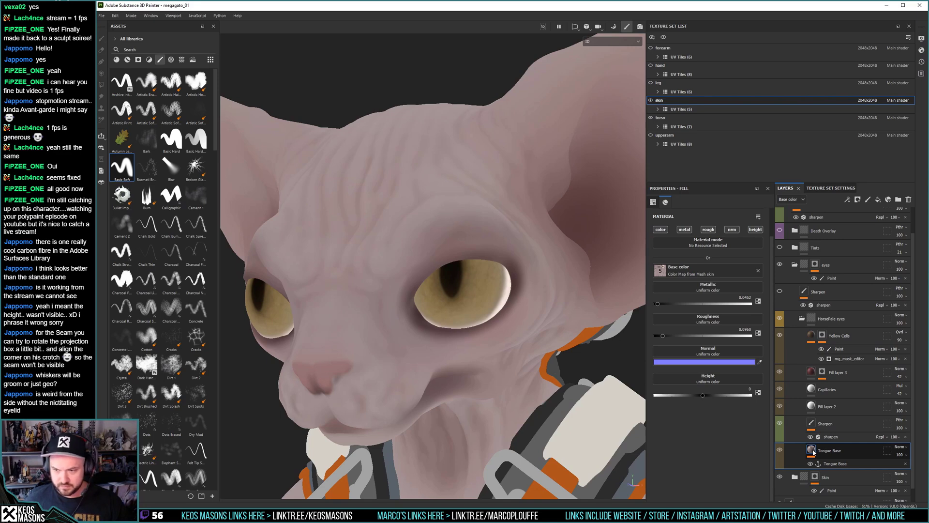
{"action": "key", "text": "m"}
{"action": "left_click_drag", "start_coordinate": [481, 351], "coordinate": [445, 331], "text": "alt"}
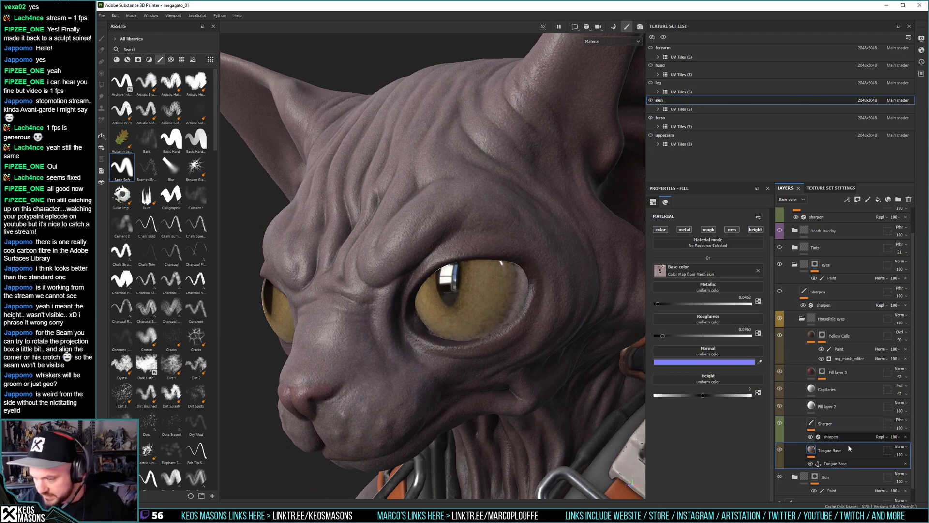
Add a new paint layer directly above the Sharpen layer in the HorsePale eyes folder and select it.
{"action": "left_click", "coordinate": [825, 423]}
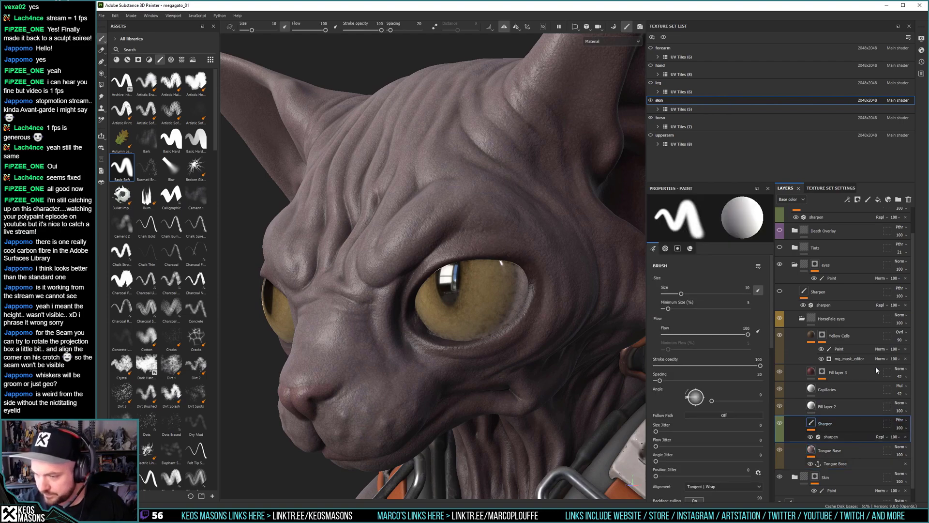
{"action": "left_click", "coordinate": [868, 200]}
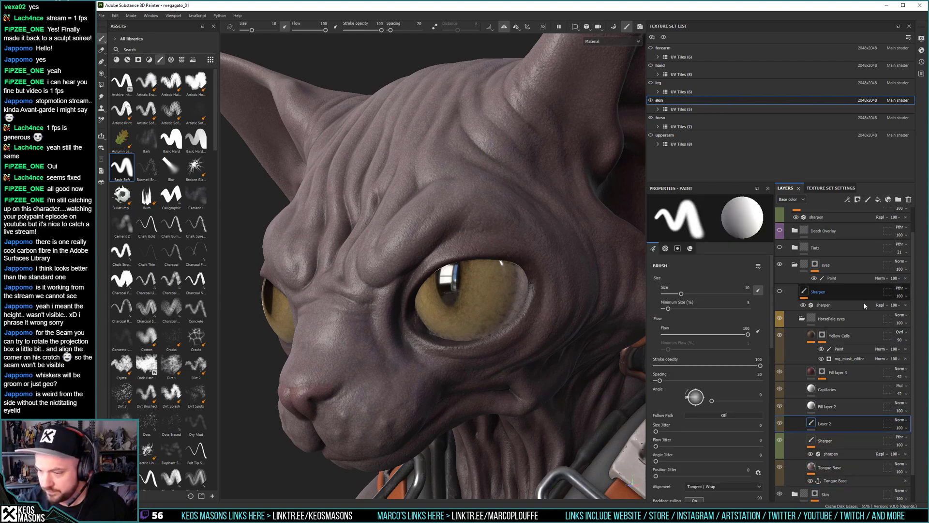
{"action": "left_click", "coordinate": [837, 440]}
{"action": "left_click", "coordinate": [830, 318]}
{"action": "left_click", "coordinate": [823, 423]}
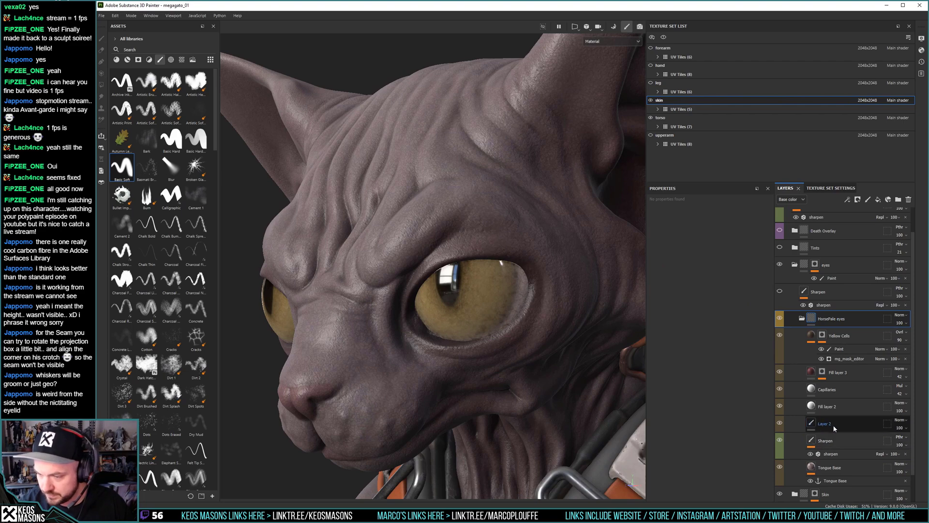
Reduce the brush size to 0.57 and compare the eye in the base color and material displays.
{"action": "mouse_move", "coordinate": [517, 306]}
{"action": "left_mouse_down", "text": "alt"}
{"action": "mouse_move", "coordinate": [497, 290]}
{"action": "mouse_move", "coordinate": [500, 257]}
{"action": "mouse_move", "coordinate": [510, 251]}
{"action": "left_mouse_up", "text": "alt"}
{"action": "mouse_move", "coordinate": [509, 251]}
{"action": "right_mouse_down", "text": "ctrl"}
{"action": "mouse_move", "coordinate": [477, 250]}
{"action": "mouse_move", "coordinate": [509, 247]}
{"action": "mouse_move", "coordinate": [498, 245]}
{"action": "mouse_move", "coordinate": [504, 238]}
{"action": "right_mouse_up", "text": "ctrl"}
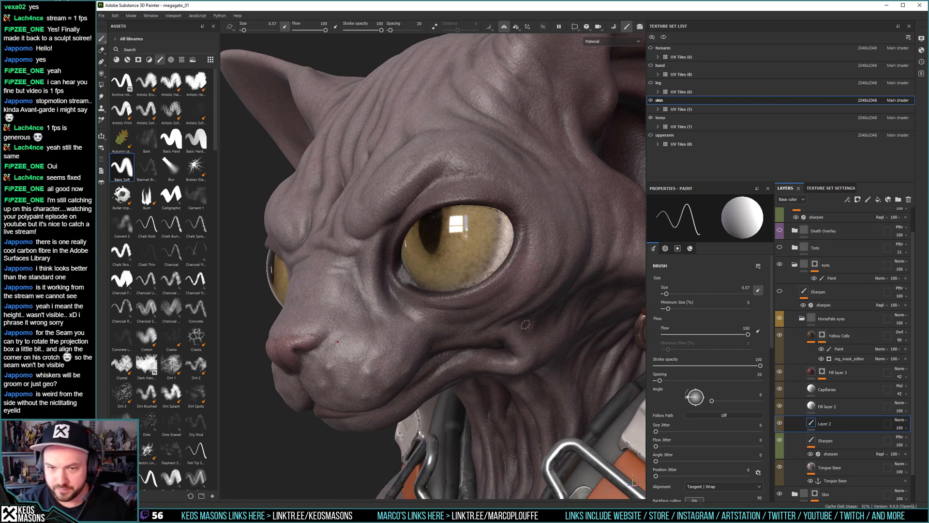
{"action": "key", "text": "c"}
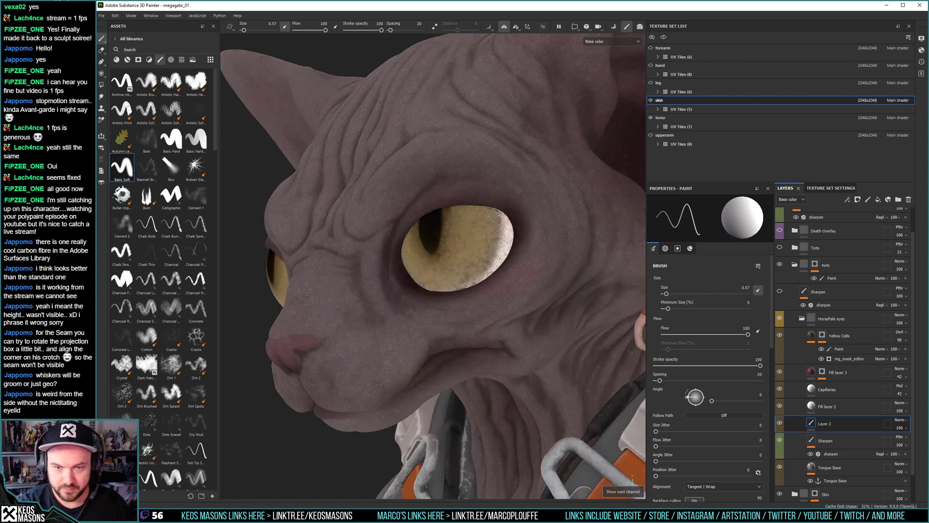
{"action": "key", "text": "m"}
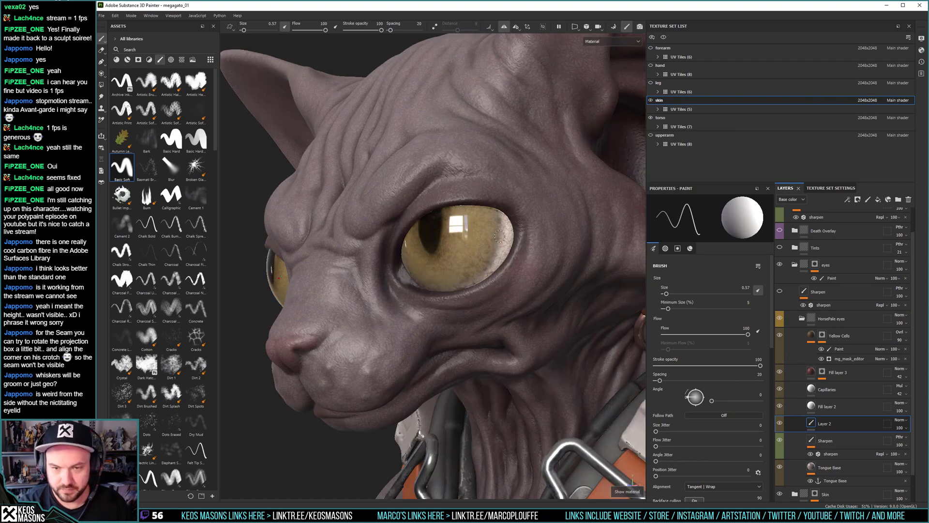
Set the paint brush's base color to the dark brown 2B2622.
{"action": "mouse_move", "coordinate": [771, 292]}
{"action": "left_mouse_down"}
{"action": "mouse_move", "coordinate": [769, 446]}
{"action": "mouse_move", "coordinate": [768, 429]}
{"action": "left_mouse_up"}
{"action": "left_click", "coordinate": [735, 364]}
{"action": "left_click_drag", "start_coordinate": [776, 366], "coordinate": [602, 80]}
{"action": "left_click", "coordinate": [641, 173]}
{"action": "left_click_drag", "start_coordinate": [599, 154], "coordinate": [572, 167]}
{"action": "left_click", "coordinate": [641, 177]}
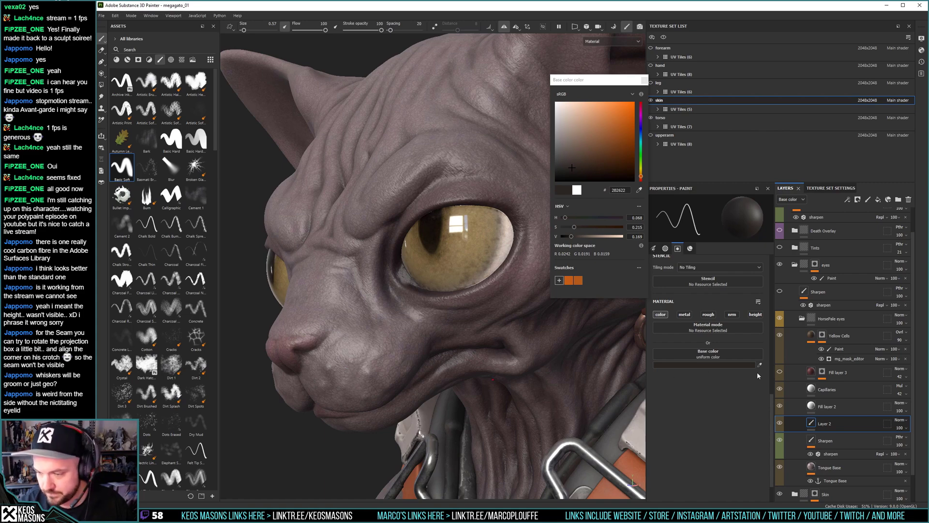
{"action": "mouse_move", "coordinate": [812, 389]}
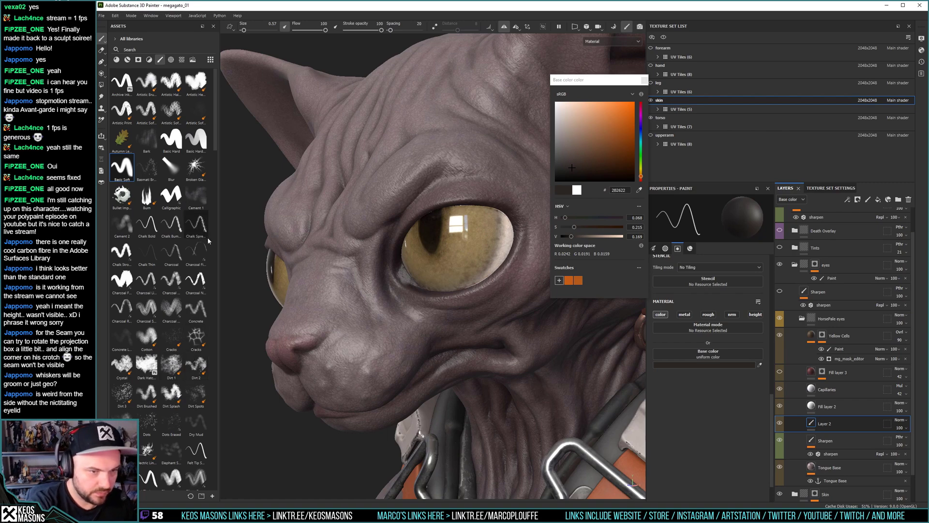
Choose the Chalk Bumpy brush and try dark strokes along the rear edge of the iris.
{"action": "left_click", "coordinate": [171, 224]}
{"action": "right_click_drag", "start_coordinate": [496, 235], "coordinate": [460, 235], "text": "ctrl"}
{"action": "left_click_drag", "start_coordinate": [496, 209], "coordinate": [500, 245]}
{"action": "key", "text": "ctrl+z"}
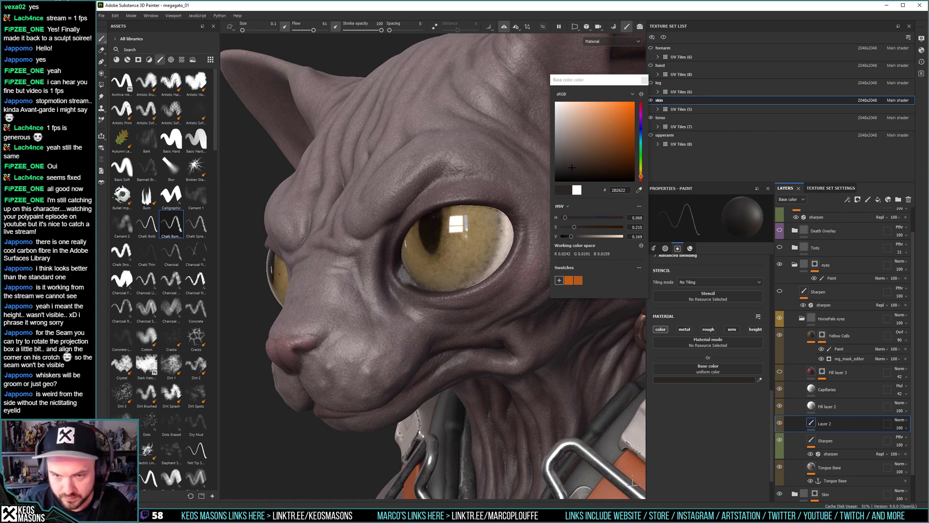
{"action": "right_click_drag", "start_coordinate": [498, 238], "coordinate": [505, 238], "text": "ctrl"}
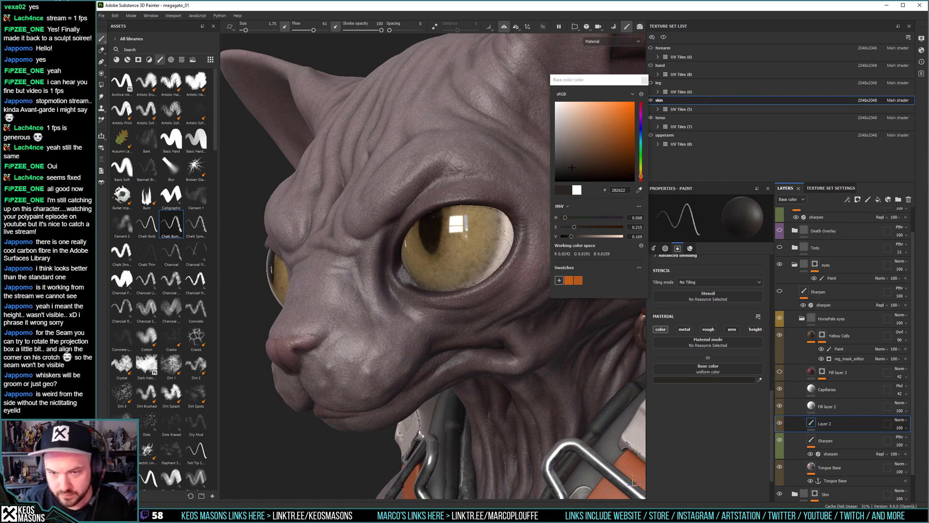
{"action": "left_click_drag", "start_coordinate": [498, 212], "coordinate": [470, 292]}
{"action": "key", "text": "ctrl+z"}
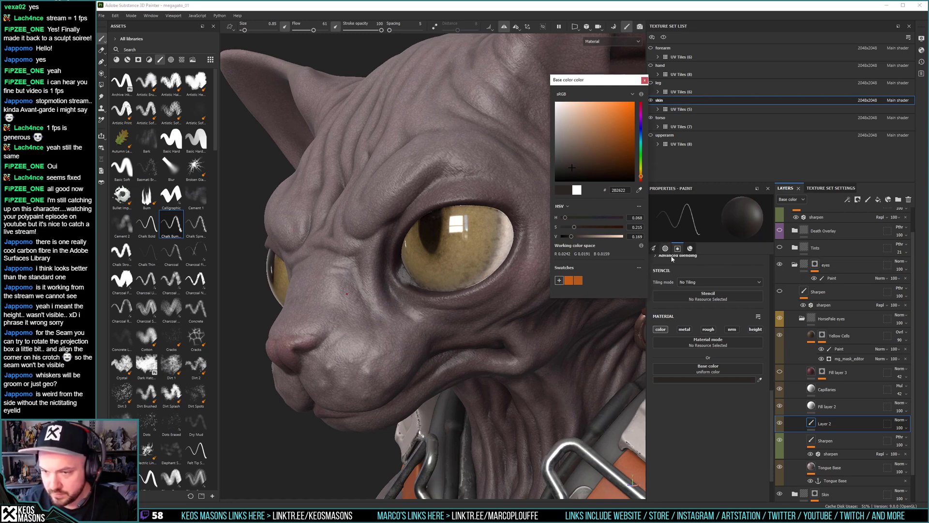
Lower the brush flow to 29 and try a larger dark stroke along the iris's rear edge.
{"action": "left_click", "coordinate": [654, 248]}
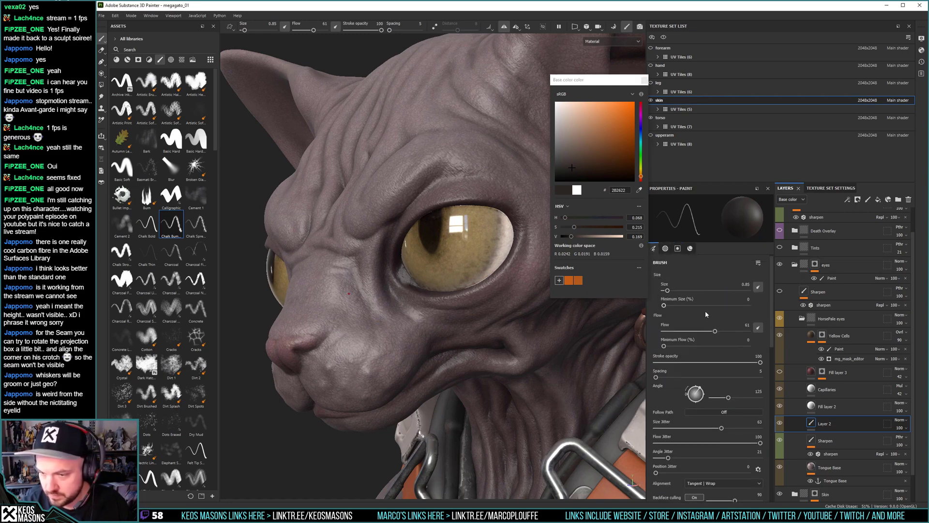
{"action": "left_click_drag", "start_coordinate": [715, 332], "coordinate": [688, 331]}
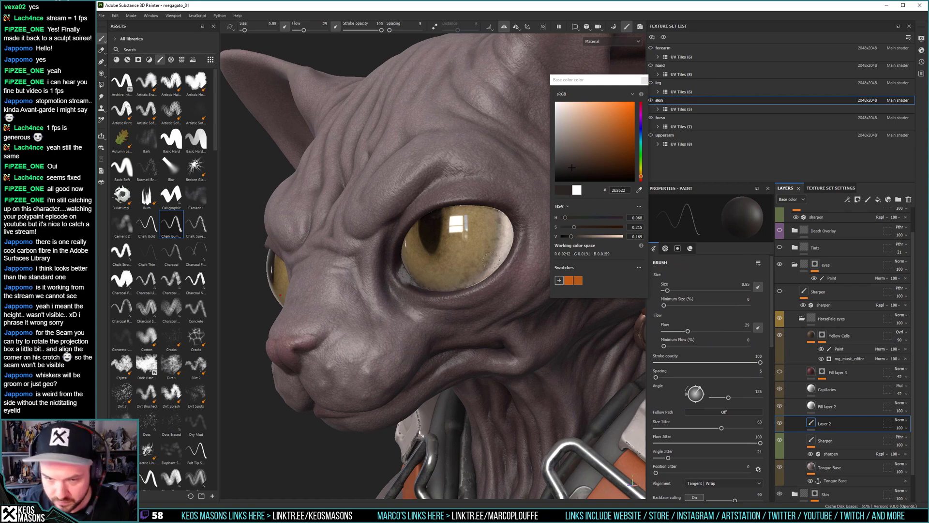
{"action": "key", "text": "ctrl+z"}
{"action": "key", "text": "bracketright"}
{"action": "key", "text": "bracketright"}
{"action": "key", "text": "bracketright"}
{"action": "left_click_drag", "start_coordinate": [486, 267], "coordinate": [508, 211]}
{"action": "key", "text": "ctrl+z"}
Set the brush flow to 11 and size to 1.26, and paint a soft dark border along the iris's rear edge.
{"action": "mouse_move", "coordinate": [688, 331]}
{"action": "left_mouse_down"}
{"action": "mouse_move", "coordinate": [666, 331]}
{"action": "mouse_move", "coordinate": [673, 332]}
{"action": "left_mouse_up"}
{"action": "key", "text": "bracketleft"}
{"action": "key", "text": "bracketleft"}
{"action": "key", "text": "bracketleft"}
{"action": "mouse_move", "coordinate": [498, 213]}
{"action": "left_mouse_down"}
{"action": "mouse_move", "coordinate": [493, 265]}
{"action": "mouse_move", "coordinate": [471, 283]}
{"action": "left_mouse_up"}
{"action": "key", "text": "ctrl+z"}
{"action": "key", "text": "bracketright"}
{"action": "key", "text": "bracketright"}
{"action": "mouse_move", "coordinate": [503, 214]}
{"action": "left_mouse_down"}
{"action": "mouse_move", "coordinate": [484, 275]}
{"action": "mouse_move", "coordinate": [454, 289]}
{"action": "mouse_move", "coordinate": [498, 284]}
{"action": "mouse_move", "coordinate": [465, 276]}
{"action": "mouse_move", "coordinate": [466, 307]}
{"action": "mouse_move", "coordinate": [487, 254]}
{"action": "left_mouse_up"}
{"action": "mouse_move", "coordinate": [493, 206]}
{"action": "left_mouse_down"}
{"action": "mouse_move", "coordinate": [497, 235]}
{"action": "mouse_move", "coordinate": [471, 278]}
{"action": "left_mouse_up"}
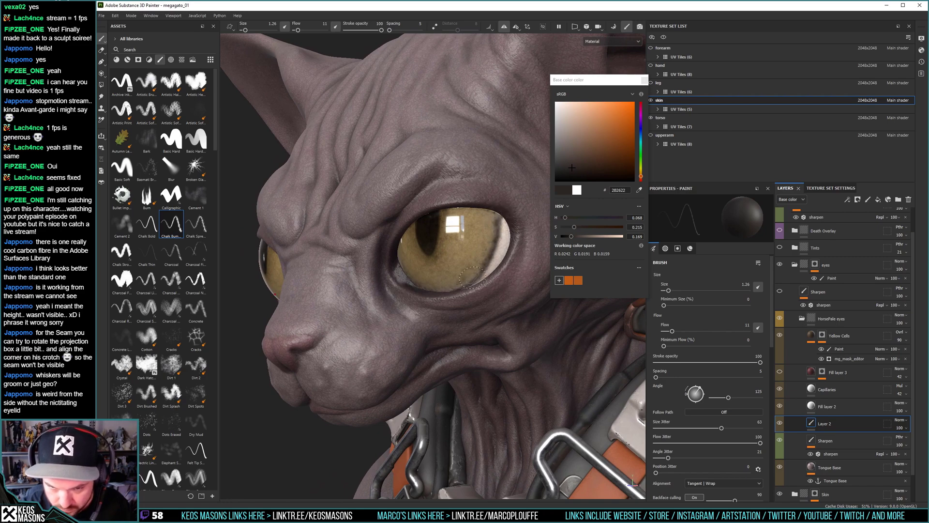
{"action": "mouse_move", "coordinate": [496, 236]}
{"action": "left_mouse_down"}
{"action": "mouse_move", "coordinate": [503, 180]}
{"action": "mouse_move", "coordinate": [505, 260]}
{"action": "left_mouse_up"}
Rename the new paint layer in the HorsePale eyes folder as "dark around".
{"action": "left_click_drag", "start_coordinate": [521, 294], "coordinate": [462, 319], "text": "alt"}
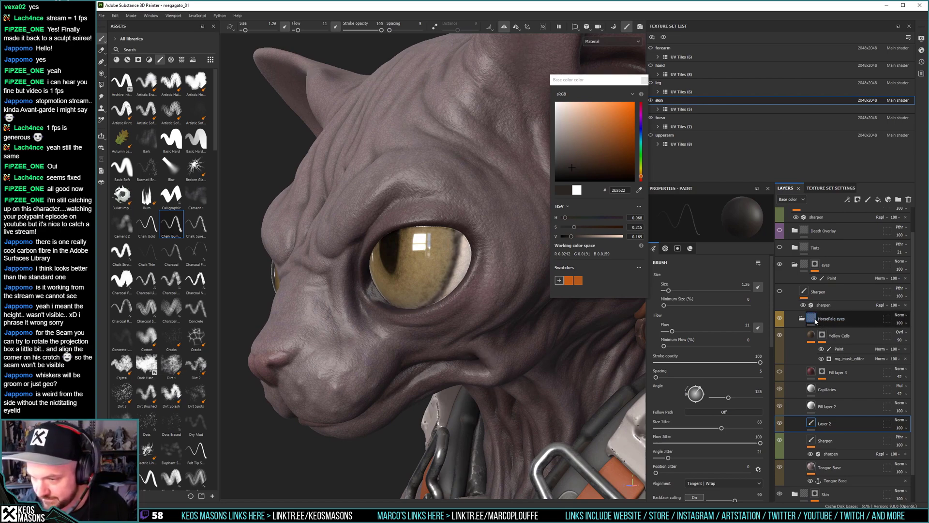
{"action": "left_click", "coordinate": [815, 265]}
{"action": "left_click", "coordinate": [816, 267]}
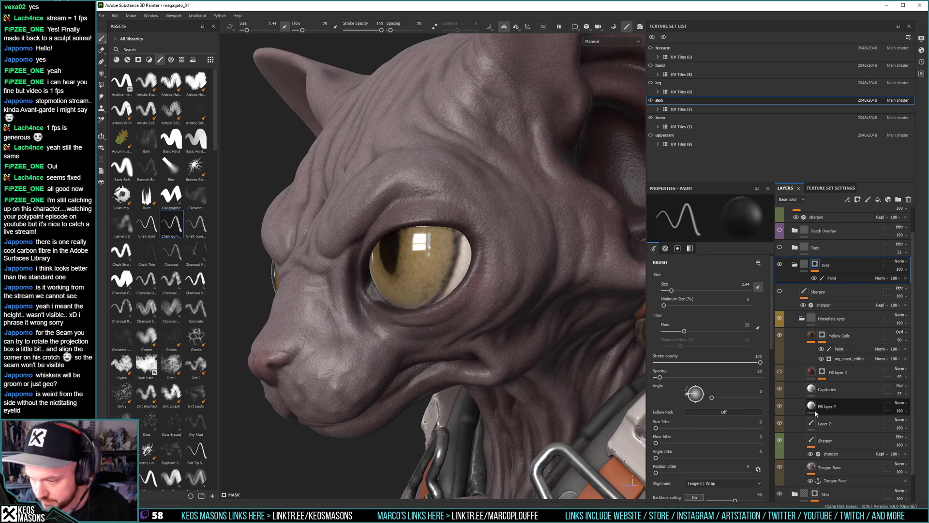
{"action": "left_click", "coordinate": [812, 426]}
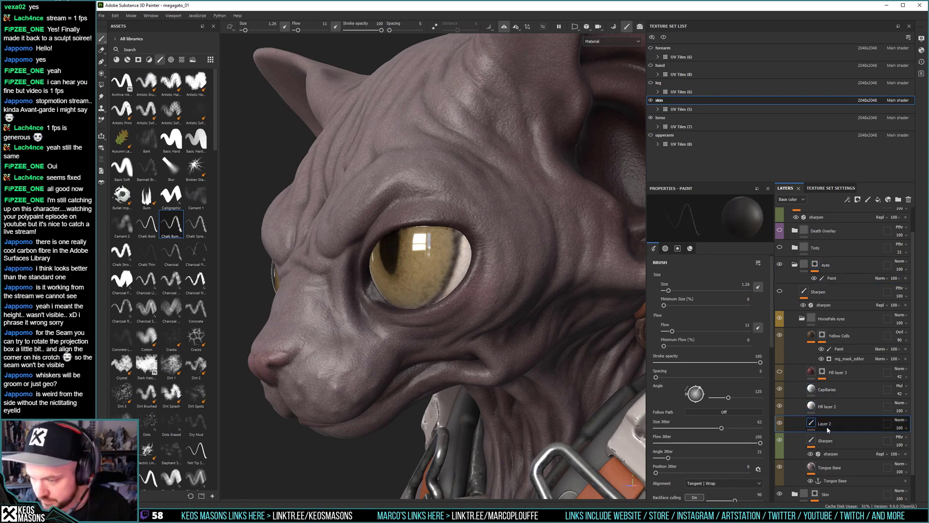
{"action": "double_click", "coordinate": [828, 423]}
{"action": "type", "text": "dark"}
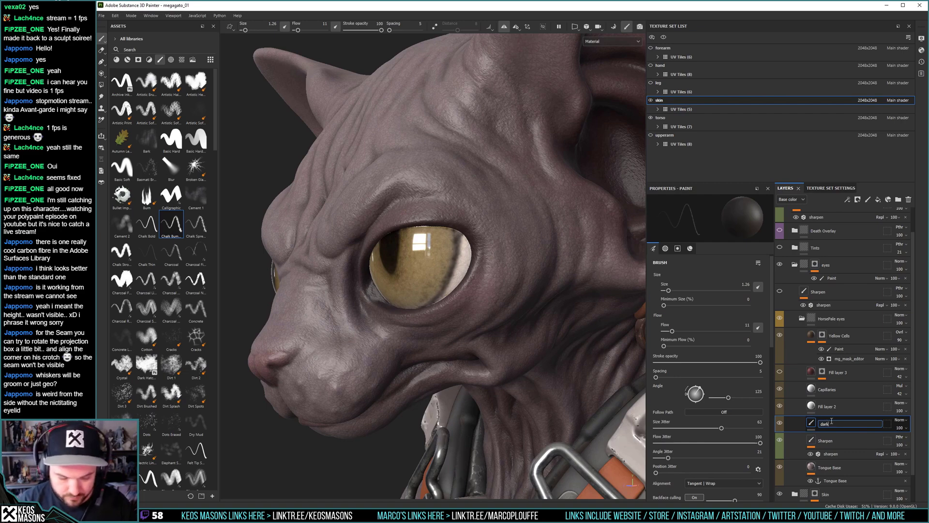
{"action": "type", "text": " around"}
{"action": "key", "text": "Return"}
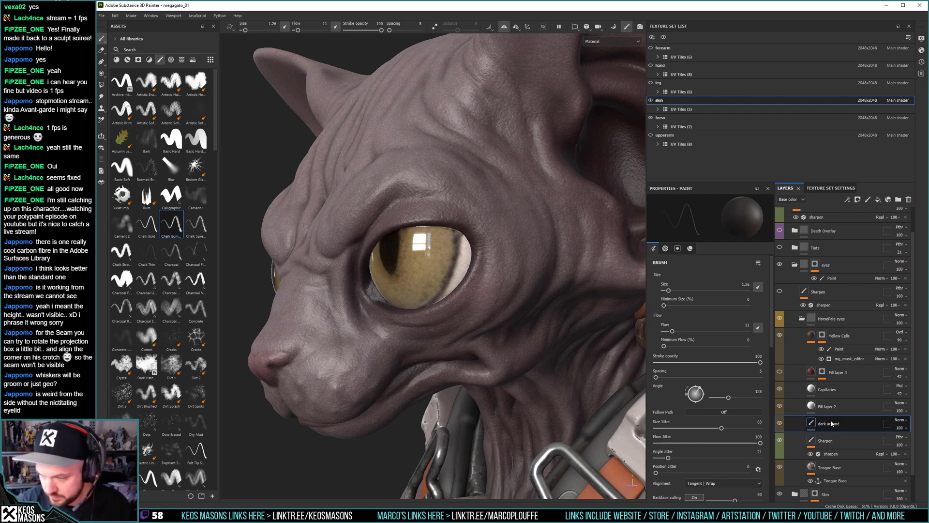
Darken the border along the iris's rear edge, adjusting the brush size between 0.85 and 1.75.
{"action": "left_click_drag", "start_coordinate": [448, 234], "coordinate": [449, 296]}
{"action": "mouse_move", "coordinate": [452, 260]}
{"action": "right_mouse_down", "text": "ctrl"}
{"action": "mouse_move", "coordinate": [464, 260]}
{"action": "mouse_move", "coordinate": [418, 260]}
{"action": "mouse_move", "coordinate": [454, 257]}
{"action": "mouse_move", "coordinate": [459, 244]}
{"action": "right_mouse_up", "text": "ctrl"}
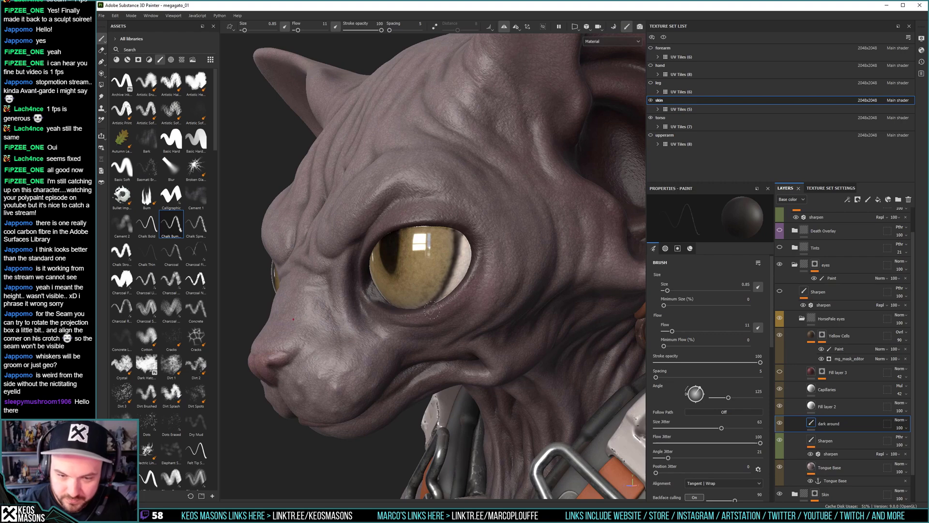
{"action": "key", "text": "bracketright"}
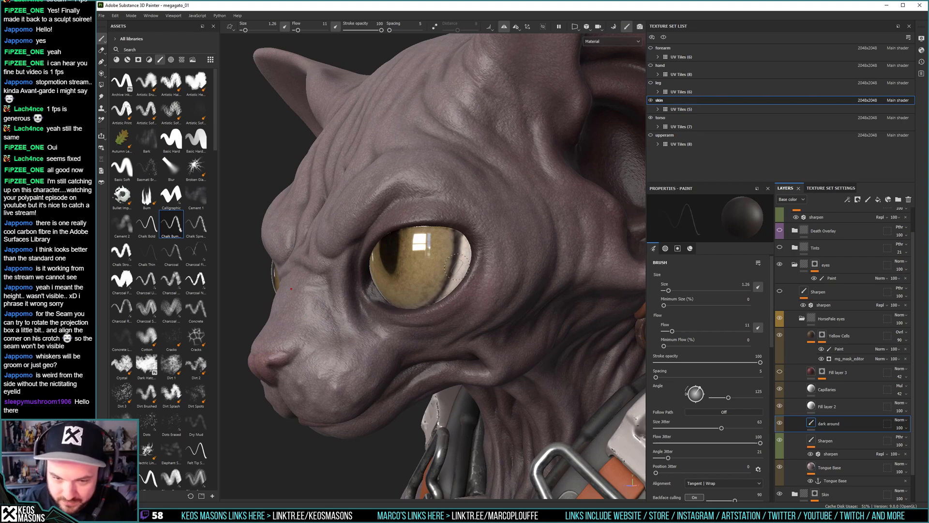
{"action": "mouse_move", "coordinate": [461, 263]}
{"action": "left_mouse_down", "text": "alt"}
{"action": "mouse_move", "coordinate": [525, 266]}
{"action": "mouse_move", "coordinate": [497, 271]}
{"action": "mouse_move", "coordinate": [468, 253]}
{"action": "mouse_move", "coordinate": [476, 254]}
{"action": "left_mouse_up", "text": "alt"}
{"action": "key", "text": "bracketright"}
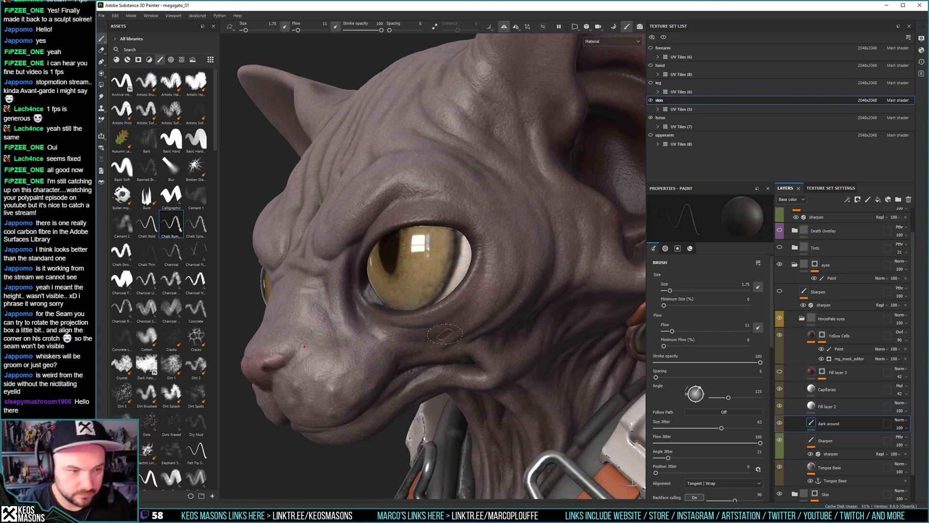
Switch to the Chalk Strong brush with flow 14 and size 0.79, and paint along the iris's rear edge.
{"action": "left_click", "coordinate": [196, 223]}
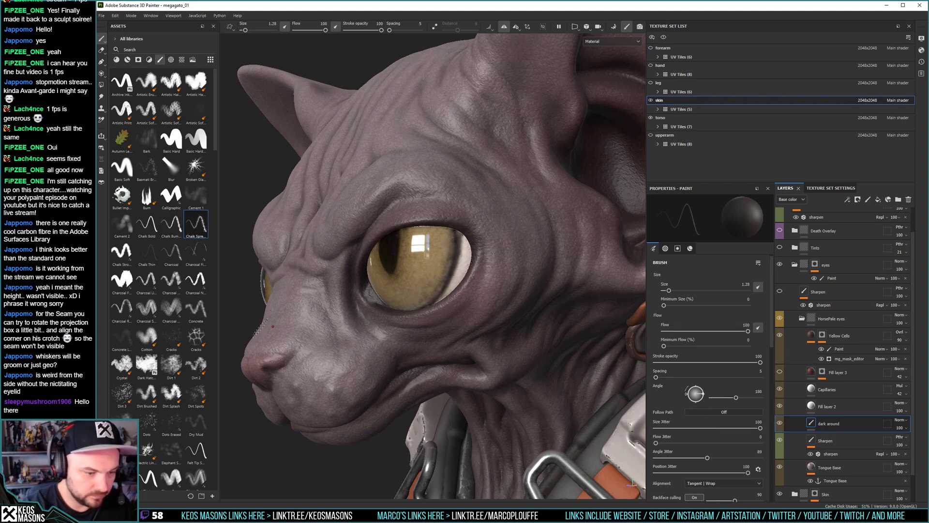
{"action": "left_click", "coordinate": [121, 251]}
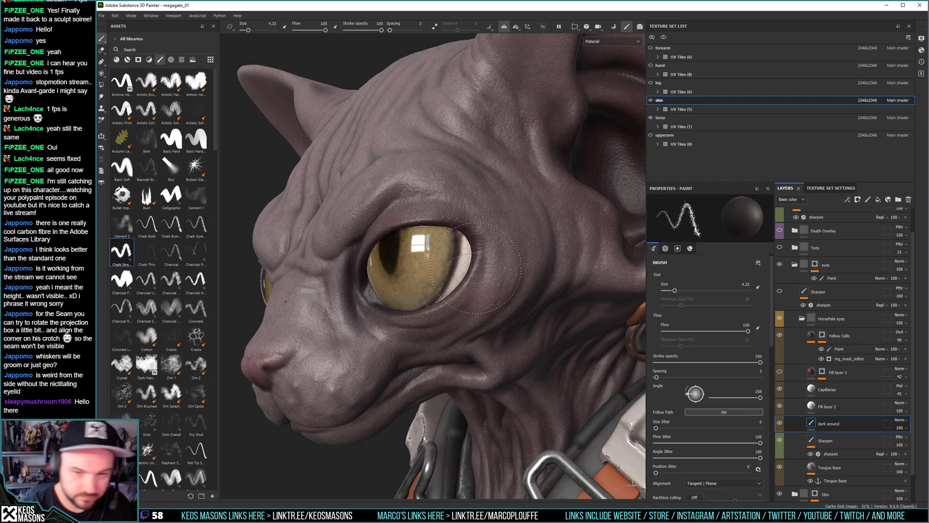
{"action": "right_click_drag", "start_coordinate": [454, 261], "coordinate": [430, 262], "text": "ctrl"}
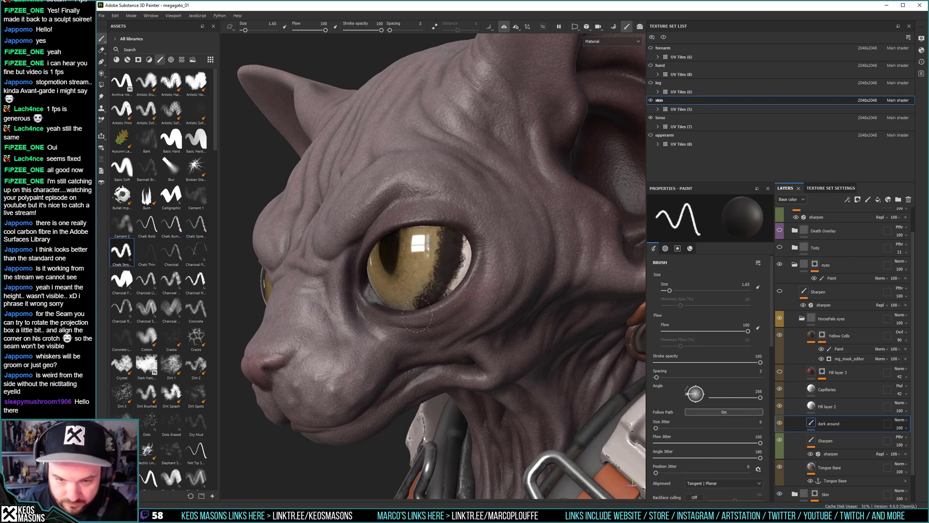
{"action": "right_click_drag", "start_coordinate": [472, 288], "coordinate": [464, 288], "text": "ctrl"}
{"action": "left_click_drag", "start_coordinate": [729, 334], "coordinate": [675, 332]}
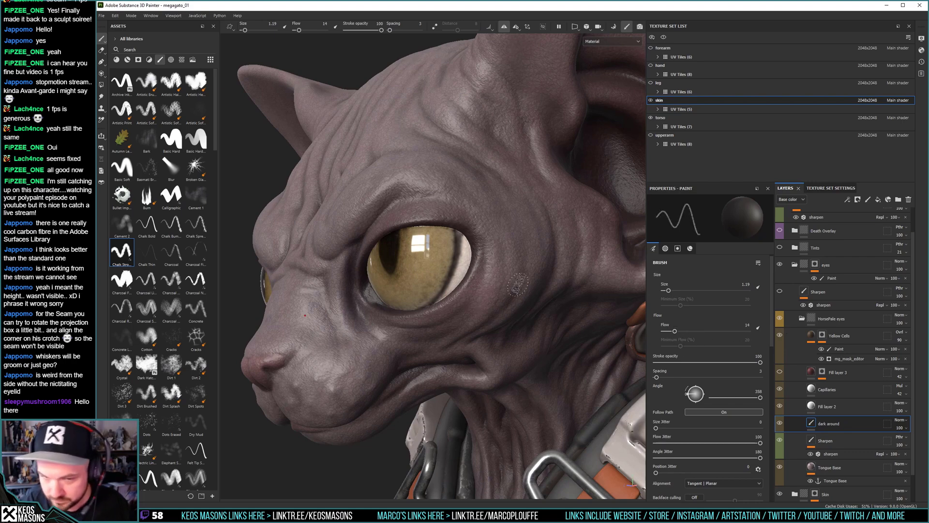
{"action": "left_click_drag", "start_coordinate": [452, 237], "coordinate": [420, 305]}
{"action": "key", "text": "ctrl+z"}
{"action": "right_click_drag", "start_coordinate": [453, 262], "coordinate": [448, 261], "text": "ctrl"}
{"action": "mouse_move", "coordinate": [455, 233]}
{"action": "left_mouse_down"}
{"action": "mouse_move", "coordinate": [452, 270]}
{"action": "mouse_move", "coordinate": [421, 306]}
{"action": "left_mouse_up"}
Review the brush's alpha and material settings, and switch to the Cement 1 brush at size 0.27.
{"action": "scroll", "coordinate": [770, 352], "scroll_direction": "down", "scroll_amount": 1}
{"action": "scroll", "coordinate": [770, 352], "scroll_direction": "down", "scroll_amount": 10}
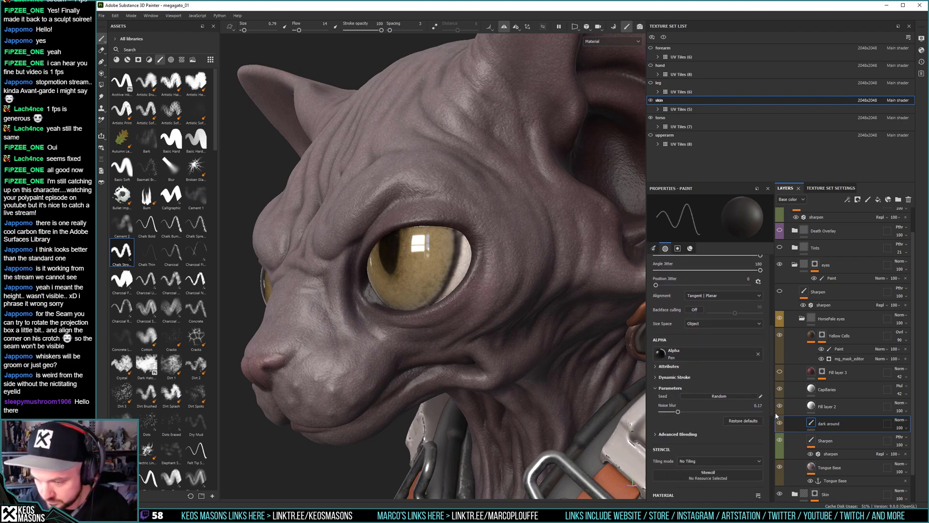
{"action": "scroll", "coordinate": [777, 417], "scroll_direction": "down", "scroll_amount": 5}
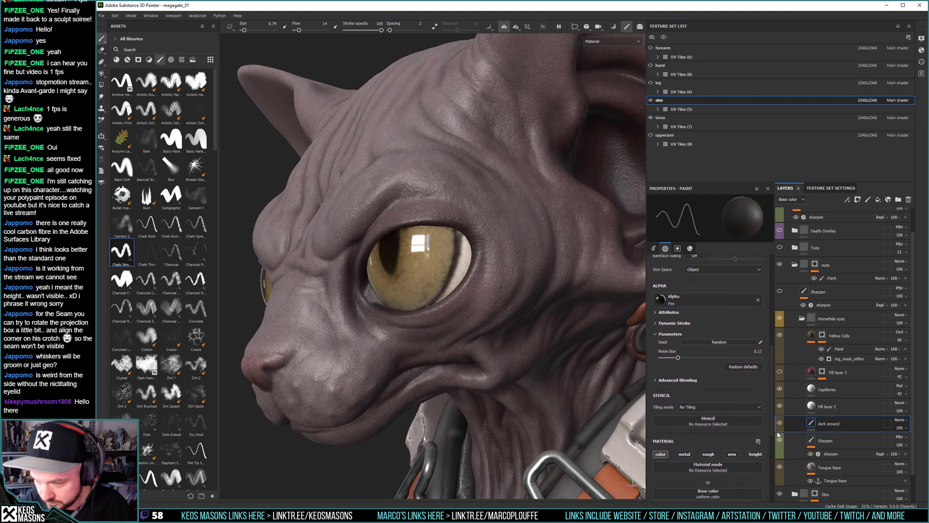
{"action": "scroll", "coordinate": [771, 420], "scroll_direction": "up", "scroll_amount": 15}
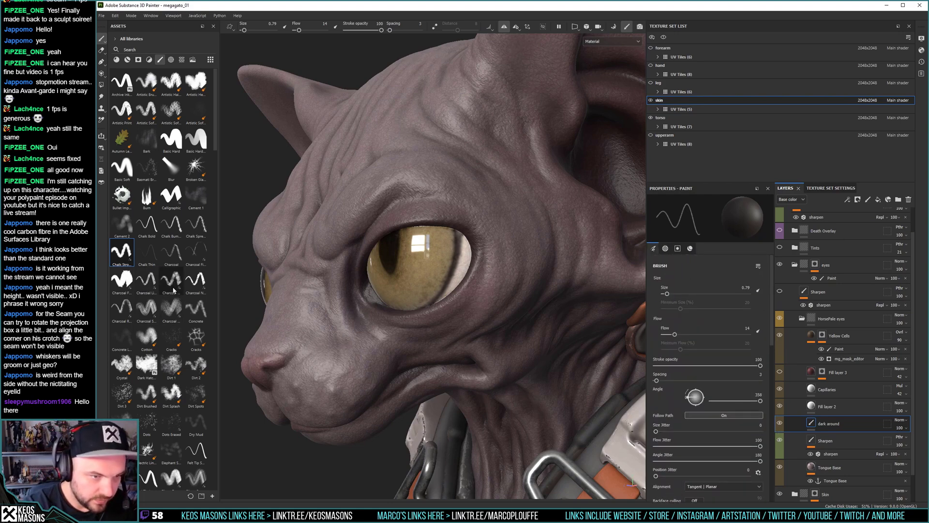
{"action": "left_click", "coordinate": [199, 198]}
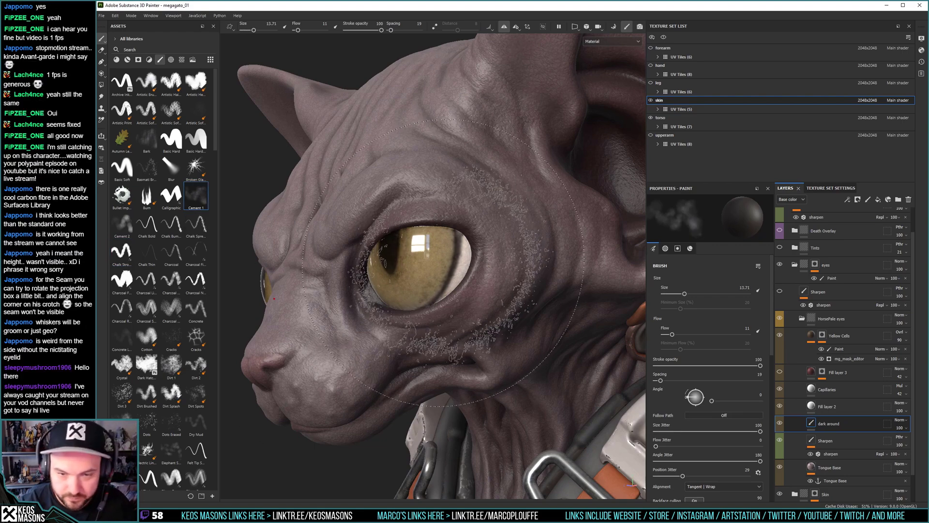
{"action": "key", "text": "bracketright"}
{"action": "key", "text": "bracketright"}
{"action": "key", "text": "bracketright"}
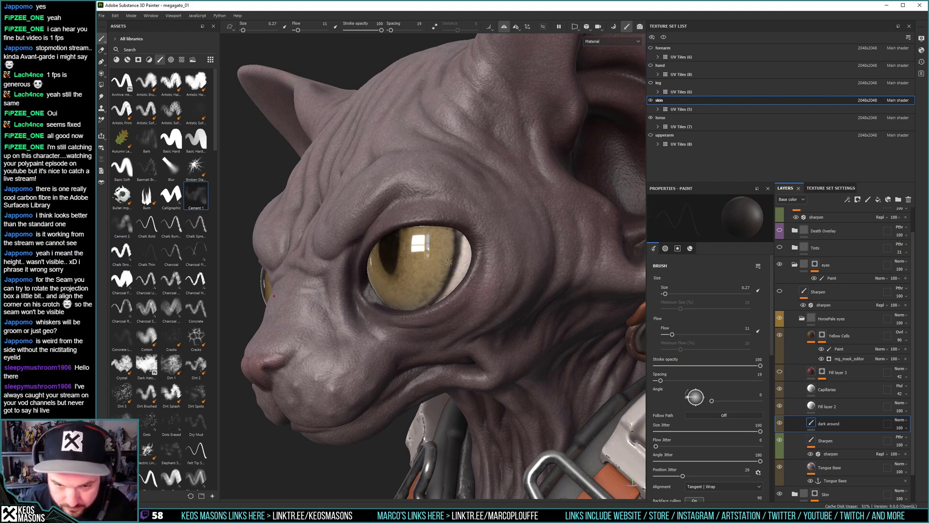
{"action": "key", "text": "bracketleft"}
{"action": "key", "text": "bracketleft"}
{"action": "key", "text": "bracketleft"}
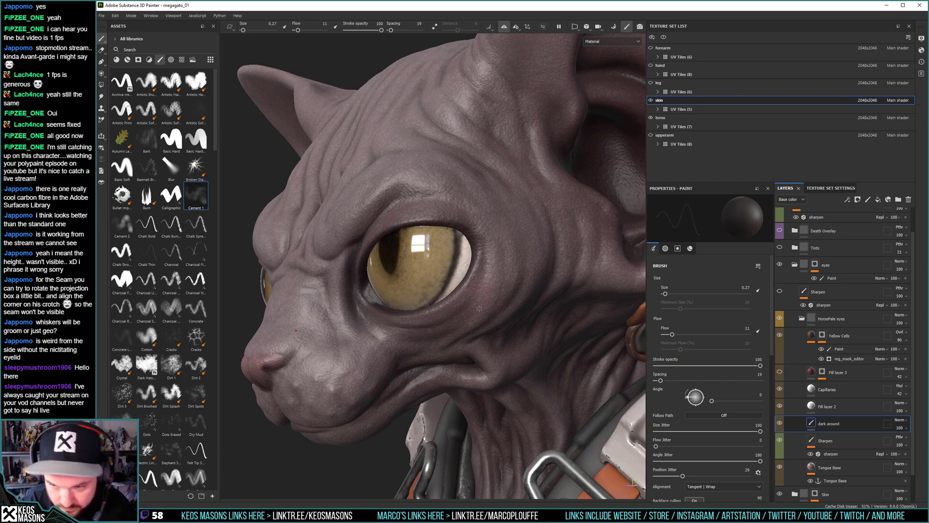
Set the Cement 1 brush's flow to 19 and spacing to 1 while comparing several brush sizes against the iris edge.
{"action": "left_click", "coordinate": [679, 334]}
{"action": "left_click_drag", "start_coordinate": [667, 293], "coordinate": [671, 293]}
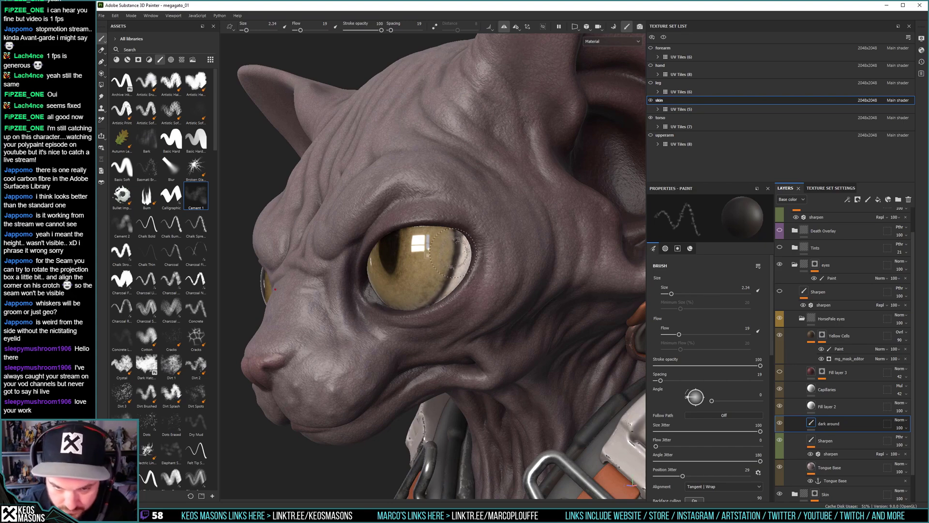
{"action": "left_click_drag", "start_coordinate": [671, 293], "coordinate": [664, 294]}
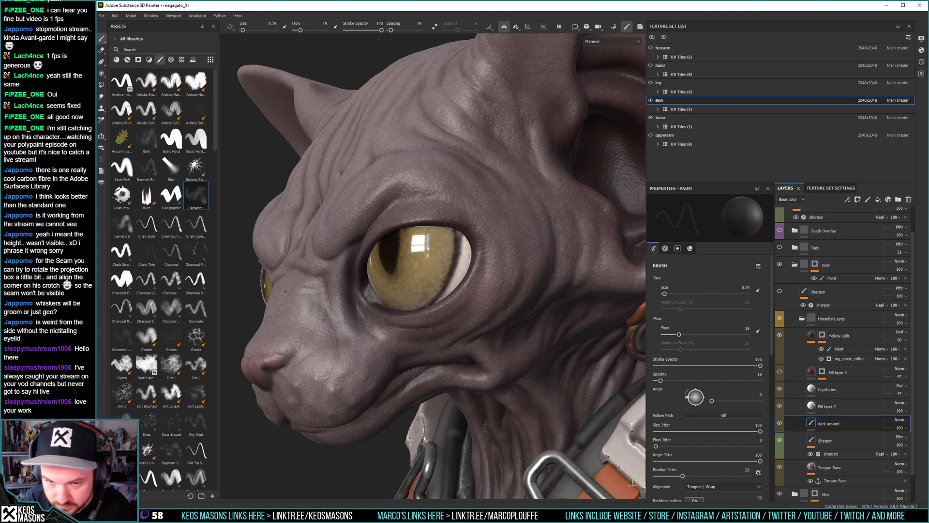
{"action": "key", "text": "bracketright"}
{"action": "key", "text": "bracketright"}
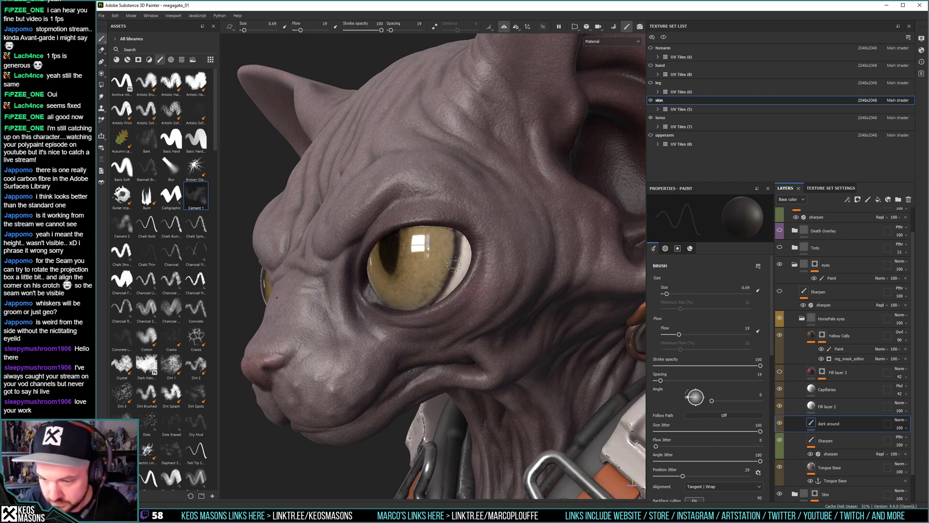
{"action": "left_click_drag", "start_coordinate": [663, 382], "coordinate": [656, 380]}
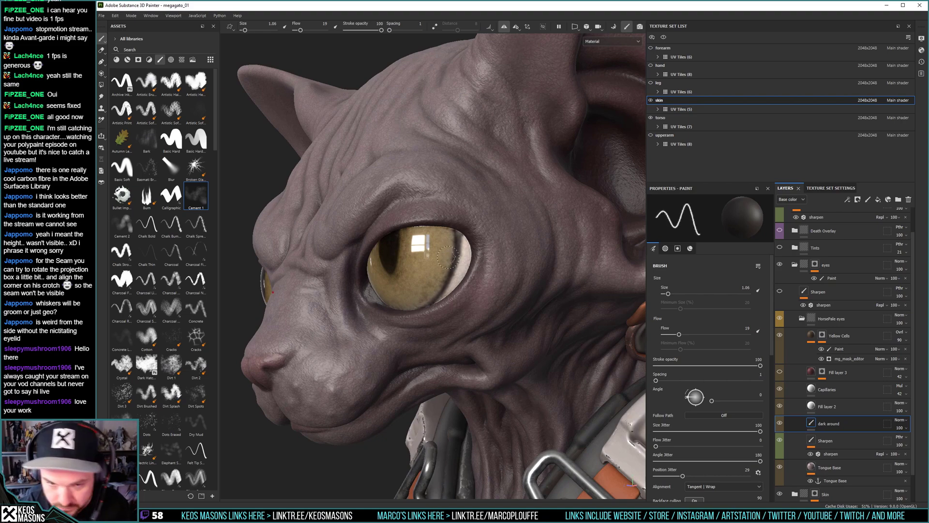
Reduce the brush flow to 2 and paint a soft dark halo along the iris's rear edge.
{"action": "left_click_drag", "start_coordinate": [679, 335], "coordinate": [664, 335]}
{"action": "key", "text": "bracketleft"}
{"action": "left_click_drag", "start_coordinate": [451, 242], "coordinate": [434, 293]}
{"action": "key", "text": "ctrl+z"}
{"action": "left_click_drag", "start_coordinate": [453, 238], "coordinate": [426, 306]}
{"action": "mouse_move", "coordinate": [449, 264]}
{"action": "left_mouse_down"}
{"action": "mouse_move", "coordinate": [452, 244]}
{"action": "mouse_move", "coordinate": [425, 325]}
{"action": "mouse_move", "coordinate": [454, 259]}
{"action": "mouse_move", "coordinate": [416, 313]}
{"action": "mouse_move", "coordinate": [485, 297]}
{"action": "mouse_move", "coordinate": [273, 308]}
{"action": "mouse_move", "coordinate": [453, 262]}
{"action": "left_mouse_up"}
{"action": "key", "text": "bracketright"}
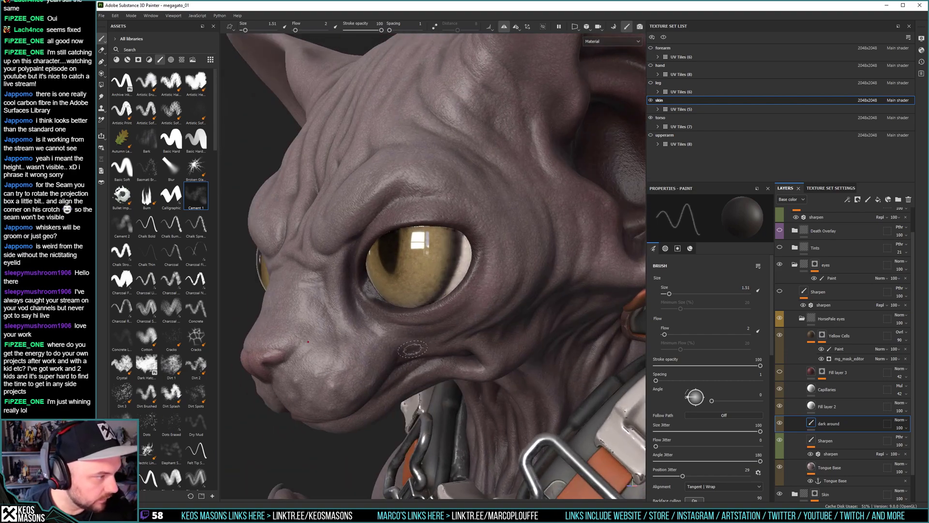
Reduce the brush size to 0.1 and check the dark border along the iris's rear edge in side view.
{"action": "mouse_move", "coordinate": [470, 268]}
{"action": "left_mouse_down", "text": "alt"}
{"action": "mouse_move", "coordinate": [467, 257]}
{"action": "mouse_move", "coordinate": [460, 277]}
{"action": "left_mouse_up", "text": "alt"}
{"action": "key", "text": "bracketleft"}
{"action": "key", "text": "bracketleft"}
{"action": "key", "text": "bracketleft"}
{"action": "key", "text": "bracketleft"}
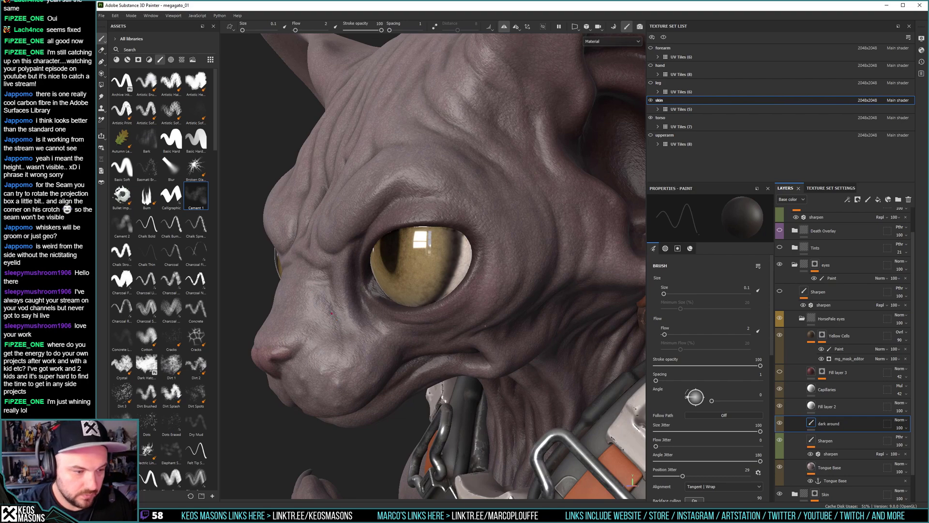
{"action": "left_click_drag", "start_coordinate": [460, 276], "coordinate": [489, 297], "text": "alt"}
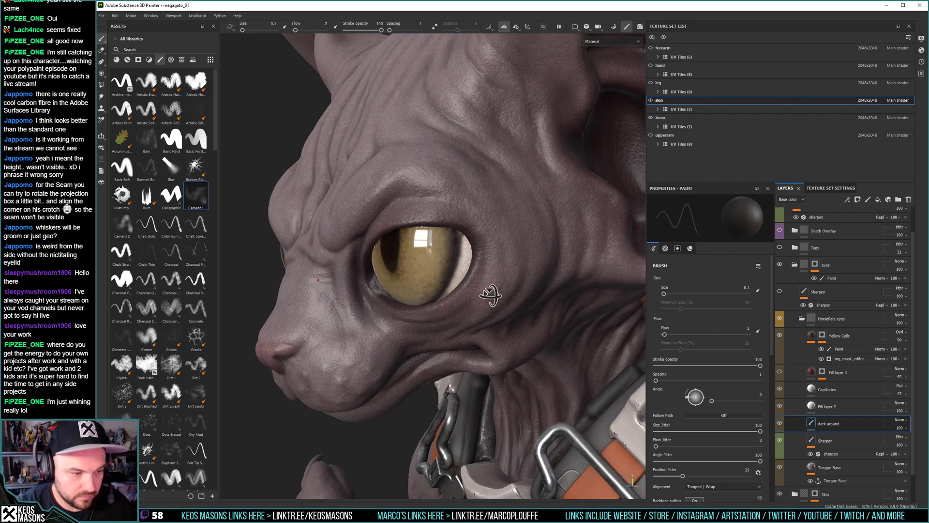
{"action": "left_click_drag", "start_coordinate": [471, 245], "coordinate": [468, 254], "text": "alt"}
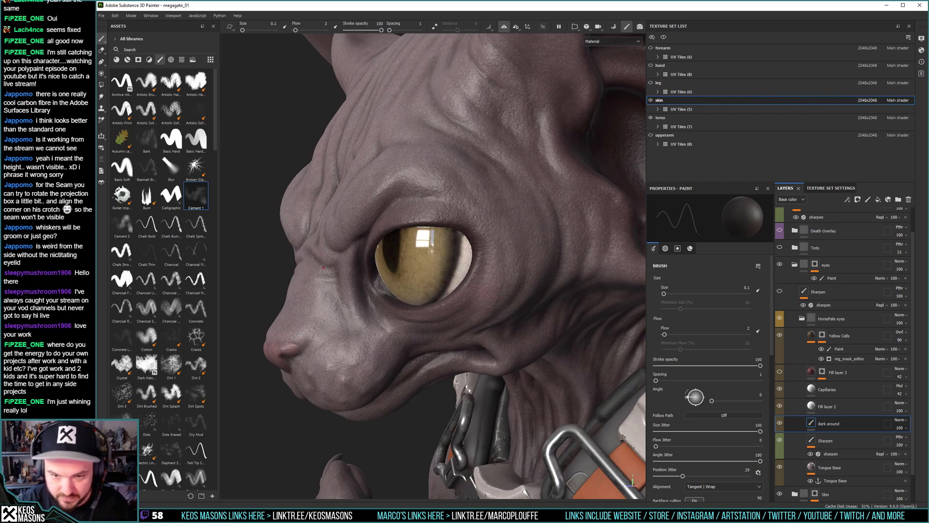
Switch to the Eraser, undo a trial change along the iris's rear edge, and set the eraser size to 0.74.
{"action": "key", "text": "e"}
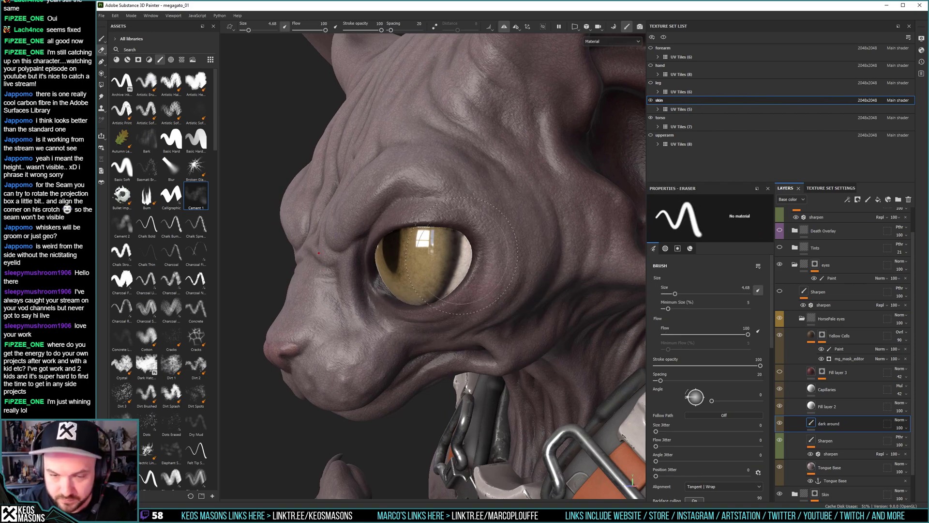
{"action": "key", "text": "bracketright"}
{"action": "key", "text": "bracketright"}
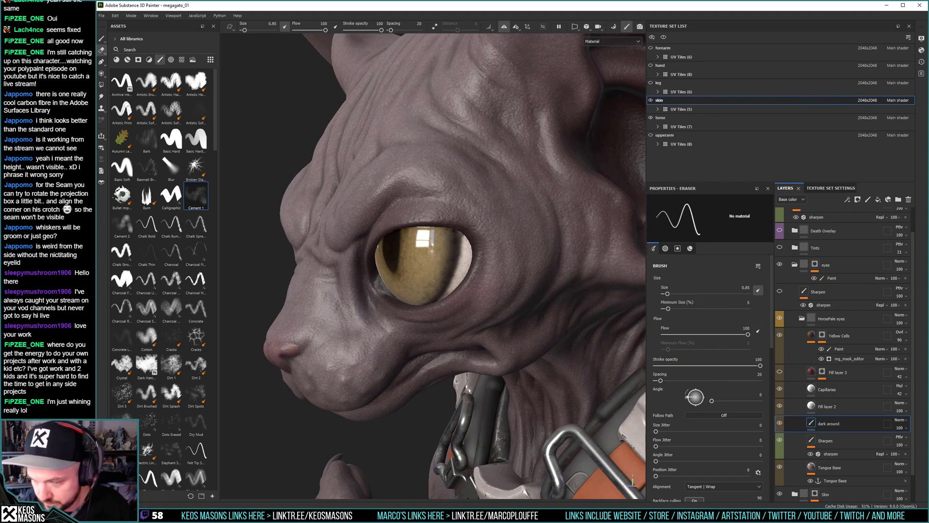
{"action": "left_click_drag", "start_coordinate": [476, 251], "coordinate": [470, 262], "text": "alt"}
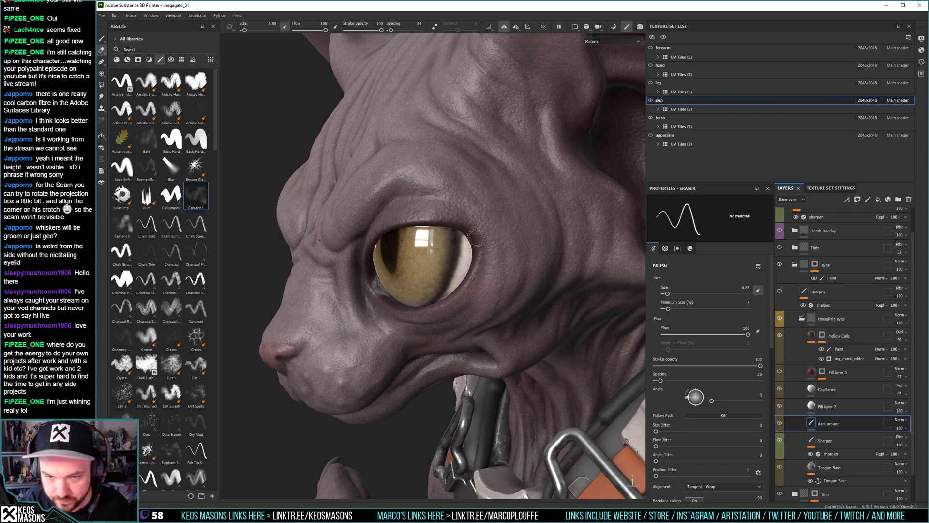
{"action": "right_click_drag", "start_coordinate": [478, 232], "coordinate": [476, 238], "text": "ctrl"}
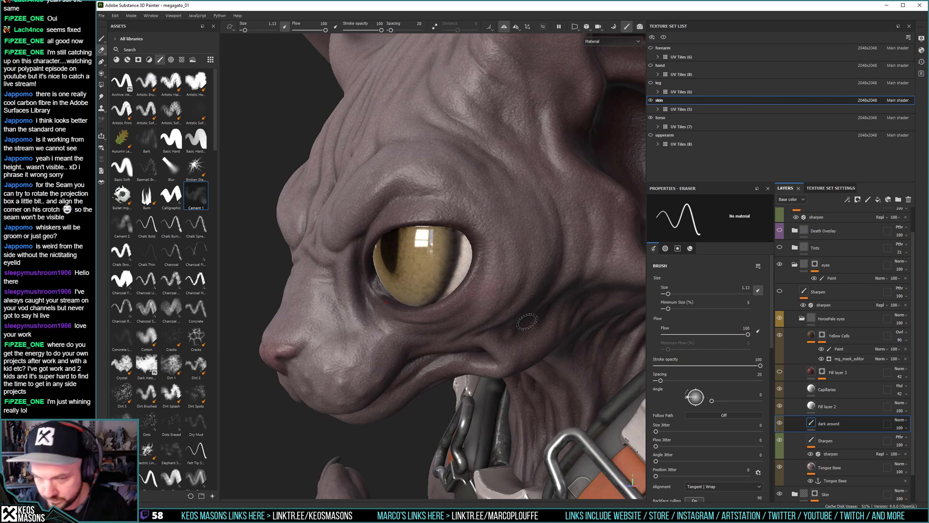
{"action": "left_click_drag", "start_coordinate": [528, 326], "coordinate": [460, 245], "text": "alt"}
{"action": "key", "text": "ctrl+z"}
{"action": "right_click_drag", "start_coordinate": [465, 264], "coordinate": [464, 264], "text": "ctrl"}
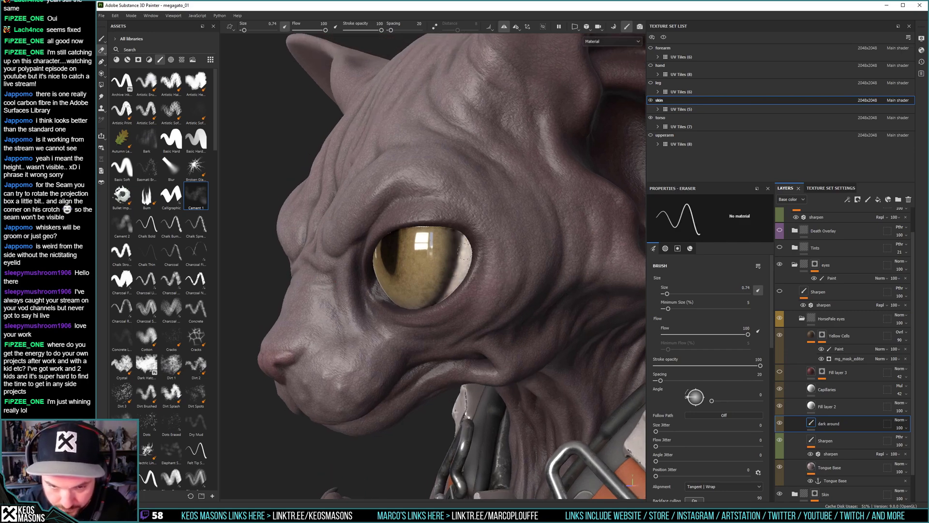
{"action": "mouse_move", "coordinate": [457, 312]}
{"action": "left_mouse_down", "text": "alt"}
{"action": "mouse_move", "coordinate": [527, 321]}
{"action": "mouse_move", "coordinate": [477, 323]}
{"action": "mouse_move", "coordinate": [481, 291]}
{"action": "left_mouse_up", "text": "alt"}
{"action": "right_click_drag", "start_coordinate": [481, 290], "coordinate": [465, 279], "text": "ctrl"}
{"action": "mouse_move", "coordinate": [477, 303]}
{"action": "left_mouse_down", "text": "alt"}
{"action": "mouse_move", "coordinate": [514, 286]}
{"action": "mouse_move", "coordinate": [535, 307]}
{"action": "mouse_move", "coordinate": [483, 317]}
{"action": "mouse_move", "coordinate": [476, 278]}
{"action": "mouse_move", "coordinate": [476, 295]}
{"action": "left_mouse_up", "text": "alt"}
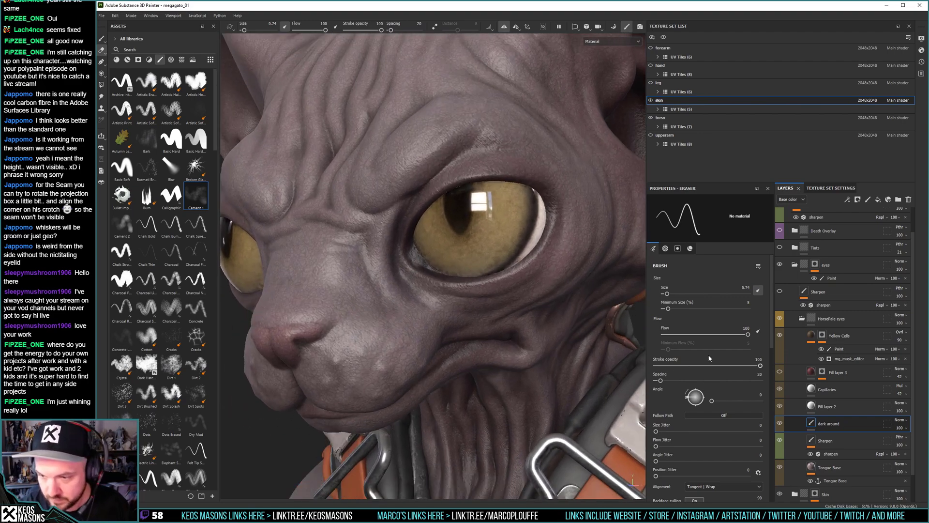
Review the eraser's material and alpha settings, and compare the eye in the base color and material views.
{"action": "left_click", "coordinate": [690, 248]}
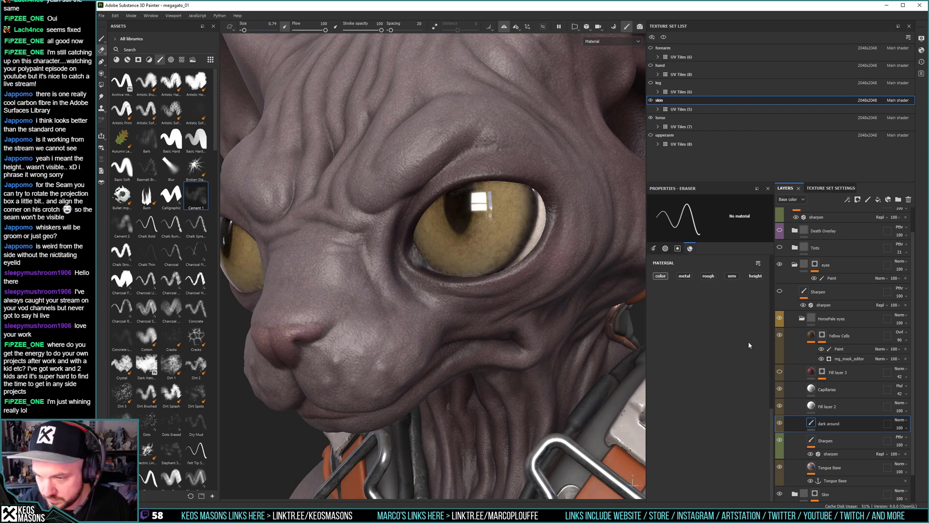
{"action": "left_click_drag", "start_coordinate": [770, 428], "coordinate": [770, 357]}
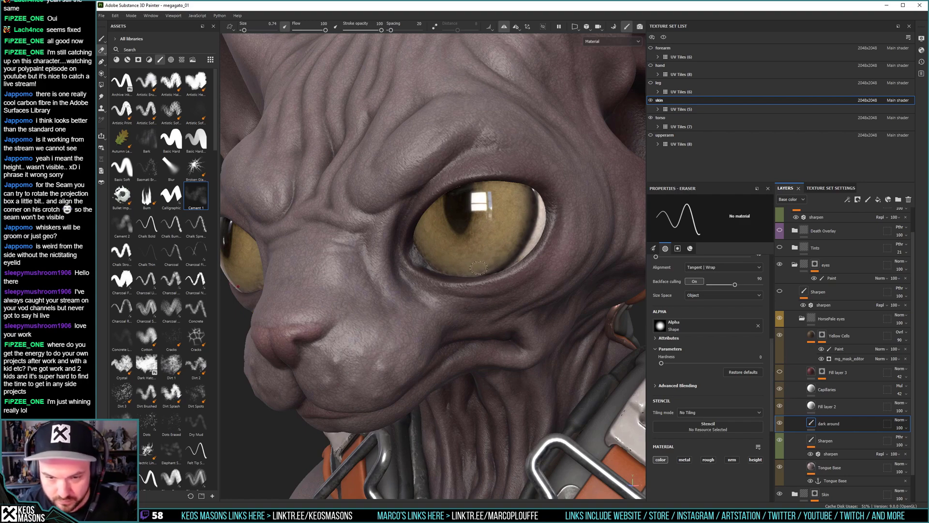
{"action": "key", "text": "c"}
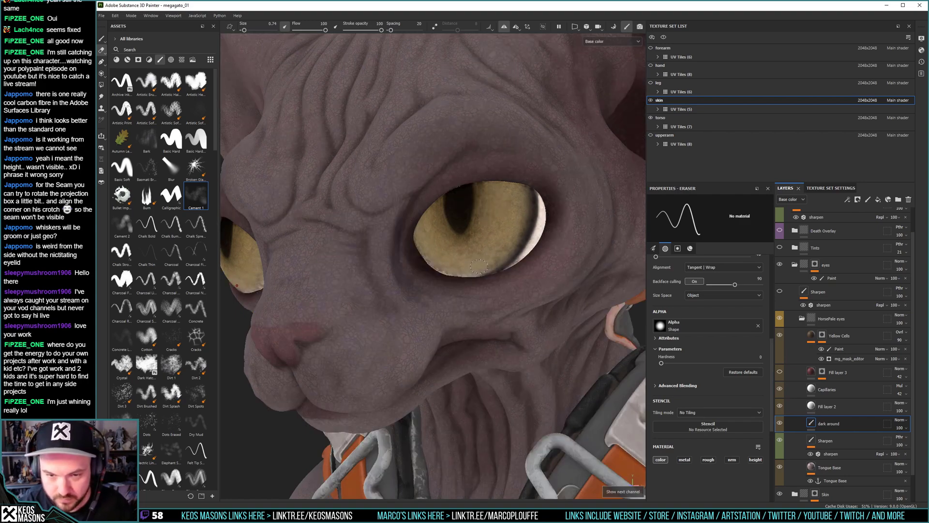
{"action": "key", "text": "m"}
{"action": "left_click_drag", "start_coordinate": [475, 298], "coordinate": [495, 287], "text": "alt"}
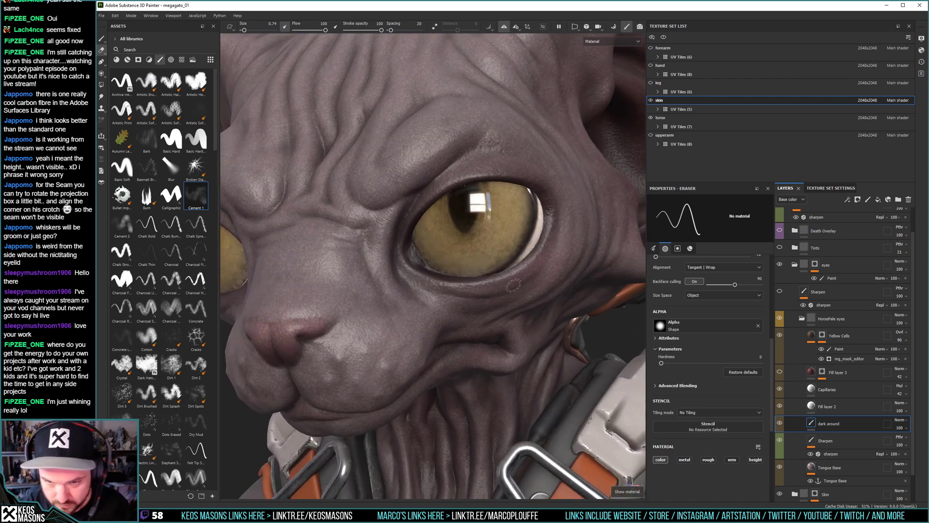
{"action": "left_click_drag", "start_coordinate": [455, 342], "coordinate": [465, 334], "text": "alt"}
Return to the Cement 1 paint brush and sample a yellowish brown from the iris's lower edge as its base color.
{"action": "key", "text": "1"}
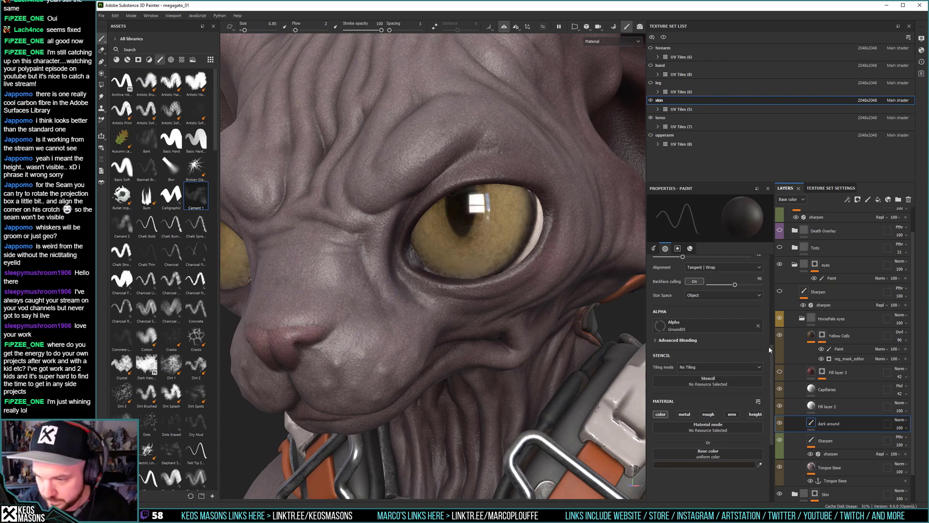
{"action": "left_click", "coordinate": [760, 465]}
{"action": "left_click", "coordinate": [480, 281]}
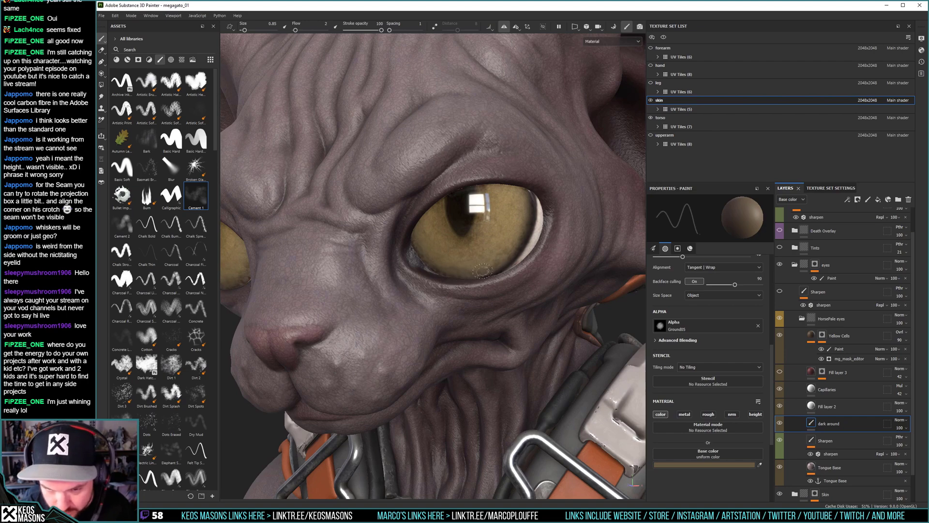
Examine both eyes and their dark borders from several angles around the head.
{"action": "left_click_drag", "start_coordinate": [488, 308], "coordinate": [494, 286], "text": "alt"}
{"action": "right_click_drag", "start_coordinate": [494, 285], "coordinate": [513, 297], "text": "alt"}
{"action": "mouse_move", "coordinate": [513, 297]}
{"action": "left_mouse_down", "text": "alt"}
{"action": "mouse_move", "coordinate": [531, 336]}
{"action": "mouse_move", "coordinate": [546, 329]}
{"action": "left_mouse_up", "text": "alt"}
{"action": "right_click_drag", "start_coordinate": [547, 329], "coordinate": [498, 271], "text": "alt"}
{"action": "mouse_move", "coordinate": [478, 215]}
{"action": "left_mouse_down", "text": "alt"}
{"action": "mouse_move", "coordinate": [554, 286]}
{"action": "mouse_move", "coordinate": [533, 297]}
{"action": "left_mouse_up", "text": "alt"}
{"action": "mouse_move", "coordinate": [533, 296]}
{"action": "right_mouse_down", "text": "alt"}
{"action": "mouse_move", "coordinate": [535, 307]}
{"action": "mouse_move", "coordinate": [496, 280]}
{"action": "right_mouse_up", "text": "alt"}
{"action": "mouse_move", "coordinate": [496, 279]}
{"action": "left_mouse_down", "text": "alt"}
{"action": "mouse_move", "coordinate": [442, 303]}
{"action": "mouse_move", "coordinate": [466, 305]}
{"action": "left_mouse_up", "text": "alt"}
{"action": "mouse_move", "coordinate": [466, 305]}
{"action": "right_mouse_down", "text": "alt"}
{"action": "mouse_move", "coordinate": [426, 246]}
{"action": "mouse_move", "coordinate": [432, 251]}
{"action": "mouse_move", "coordinate": [432, 129]}
{"action": "mouse_move", "coordinate": [441, 175]}
{"action": "right_mouse_up", "text": "alt"}
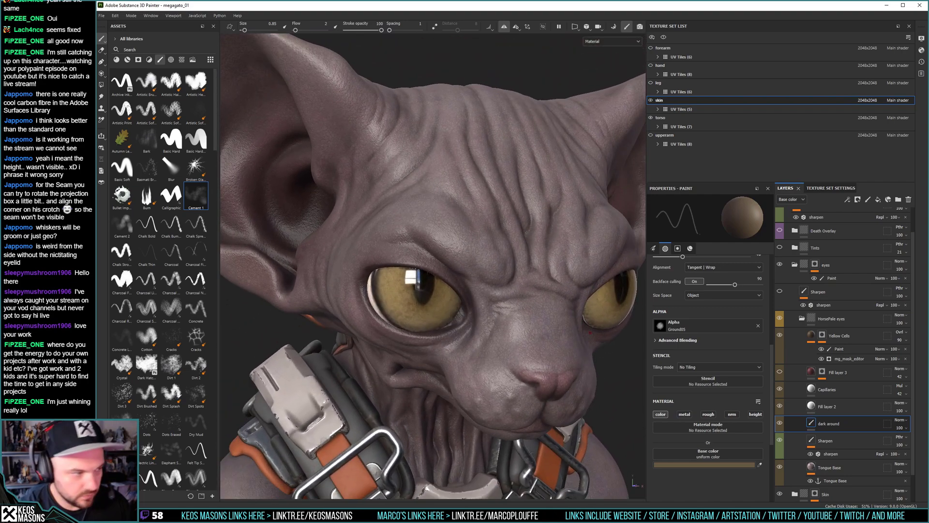
{"action": "middle_click_drag", "start_coordinate": [452, 328], "coordinate": [466, 308], "text": "alt"}
{"action": "mouse_move", "coordinate": [467, 317]}
{"action": "left_mouse_down", "text": "alt"}
{"action": "mouse_move", "coordinate": [453, 341]}
{"action": "mouse_move", "coordinate": [473, 305]}
{"action": "mouse_move", "coordinate": [442, 320]}
{"action": "left_mouse_up", "text": "alt"}
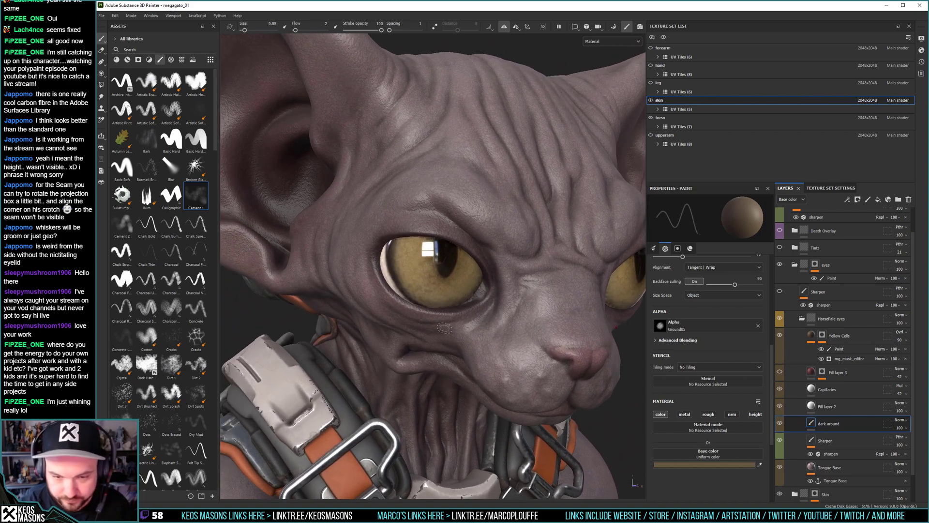
Show Fill layer 3 in the eye group, set its blend mode to Multiply, and raise its opacity to 100.
{"action": "left_click", "coordinate": [780, 372]}
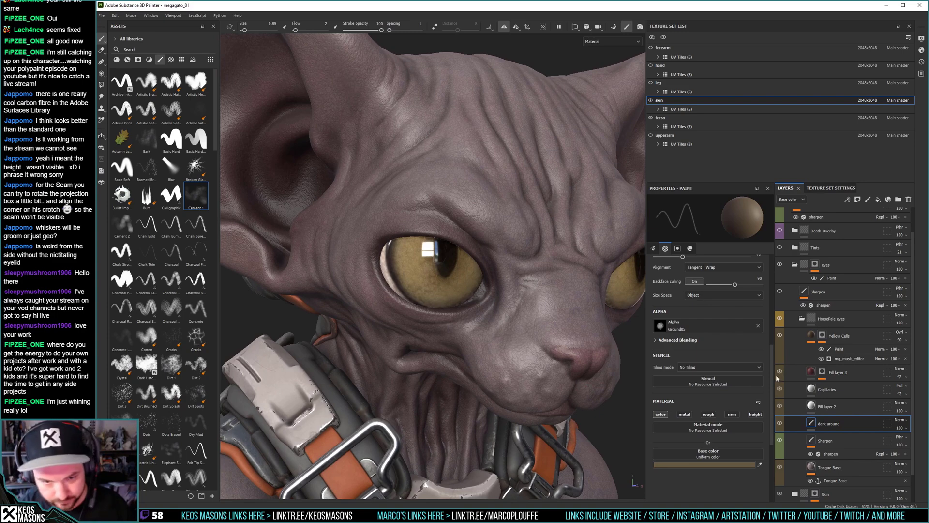
{"action": "mouse_move", "coordinate": [624, 374]}
{"action": "left_mouse_down", "text": "alt"}
{"action": "mouse_move", "coordinate": [518, 328]}
{"action": "mouse_move", "coordinate": [556, 373]}
{"action": "left_mouse_up", "text": "alt"}
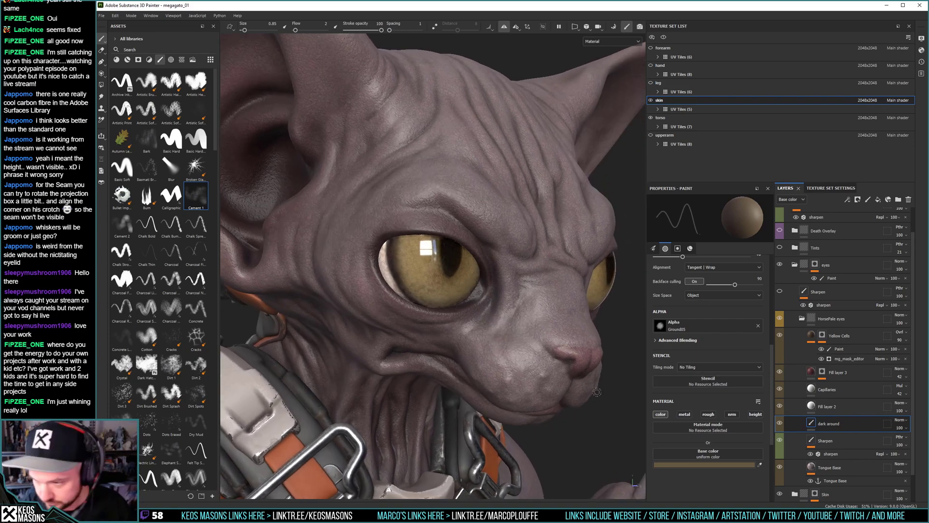
{"action": "left_click", "coordinate": [901, 368]}
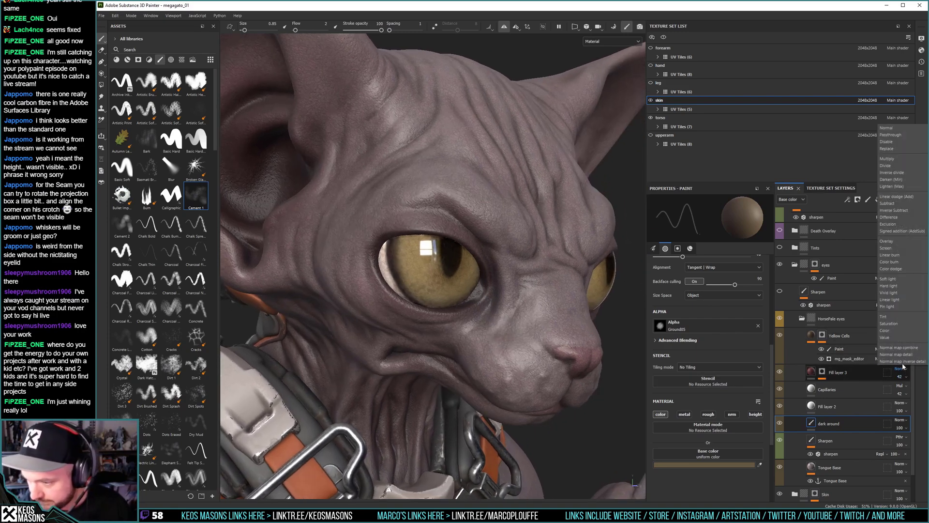
{"action": "left_click", "coordinate": [891, 161]}
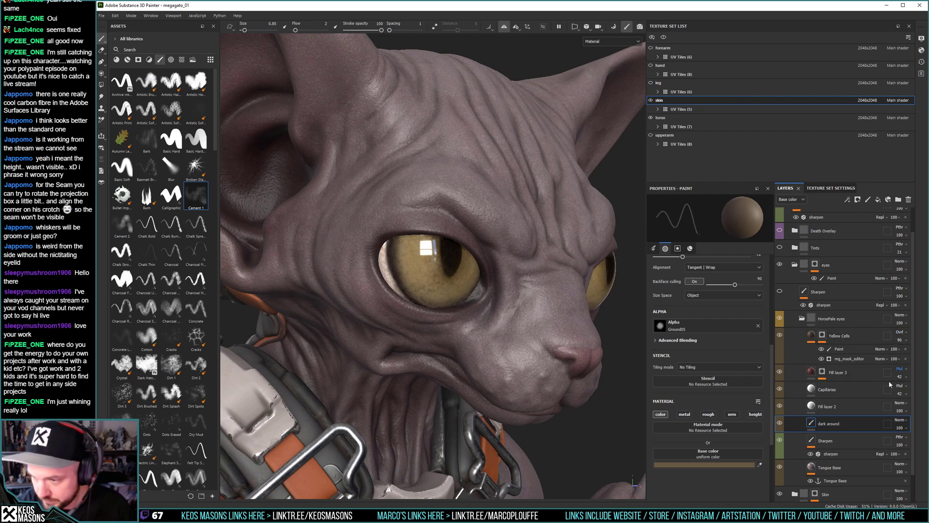
{"action": "left_click", "coordinate": [906, 380]}
{"action": "left_click_drag", "start_coordinate": [907, 389], "coordinate": [925, 389]}
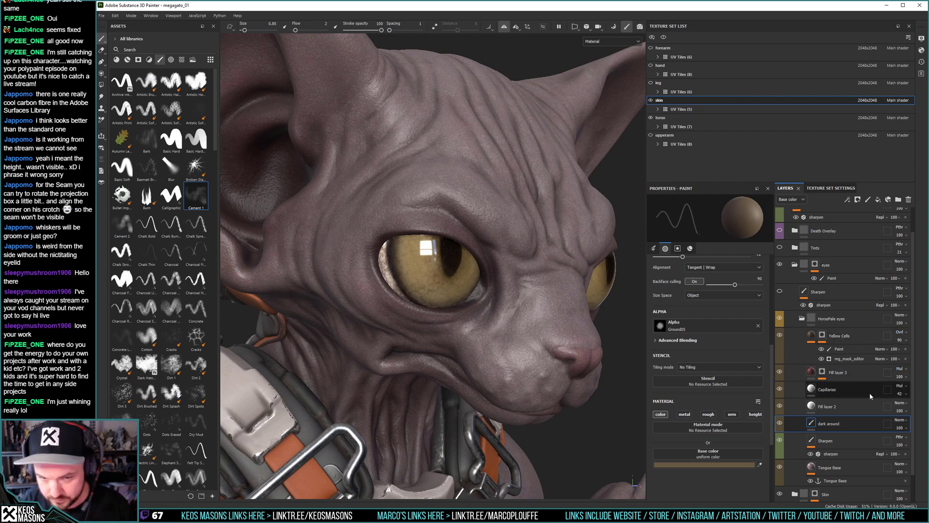
Activate the Paint effect in Fill layer 3's mask and swap the mask paint value to white.
{"action": "left_click", "coordinate": [822, 372]}
{"action": "left_click", "coordinate": [841, 385]}
{"action": "key", "text": "x"}
Try mask strokes at different brush sizes over the eye white behind the iris, and undo them.
{"action": "left_click_drag", "start_coordinate": [375, 275], "coordinate": [411, 303]}
{"action": "key", "text": "ctrl+z"}
{"action": "right_click_drag", "start_coordinate": [443, 284], "coordinate": [431, 283], "text": "ctrl"}
{"action": "left_click_drag", "start_coordinate": [401, 266], "coordinate": [387, 271]}
{"action": "key", "text": "ctrl+z"}
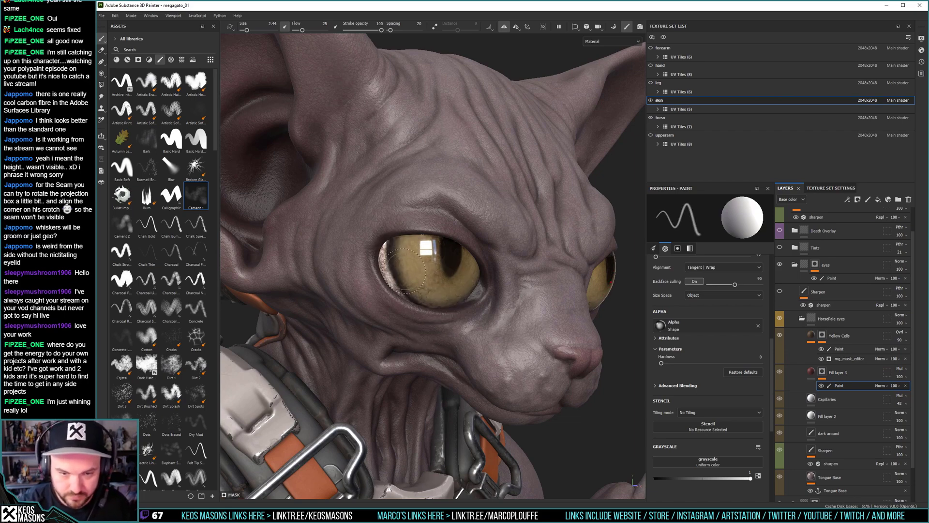
Try a smaller Cement 1 stroke on the white of the eye in the Fill layer 3 mask and undo it.
{"action": "right_click_drag", "start_coordinate": [403, 267], "coordinate": [397, 267], "text": "ctrl"}
{"action": "mouse_move", "coordinate": [393, 266]}
{"action": "left_mouse_down"}
{"action": "mouse_move", "coordinate": [389, 254]}
{"action": "mouse_move", "coordinate": [387, 264]}
{"action": "left_mouse_up"}
{"action": "key", "text": "ctrl+z"}
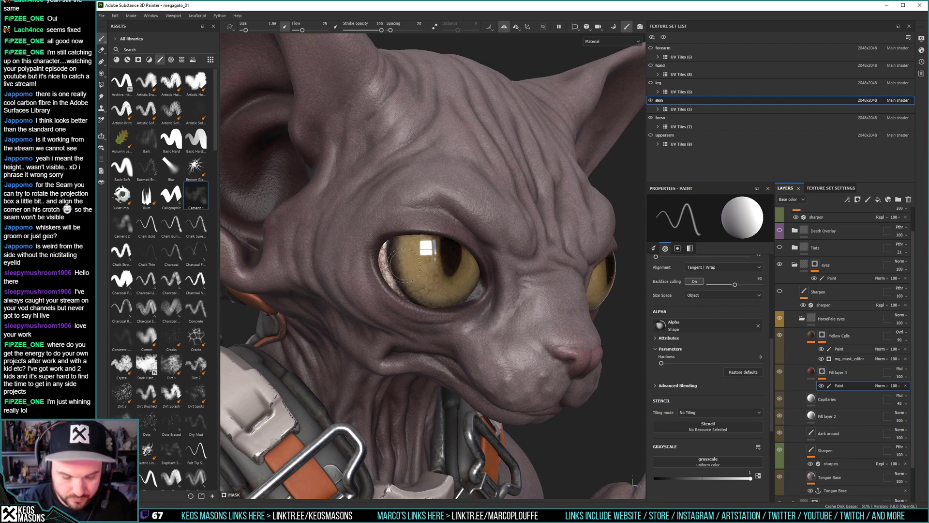
{"action": "key", "text": "x"}
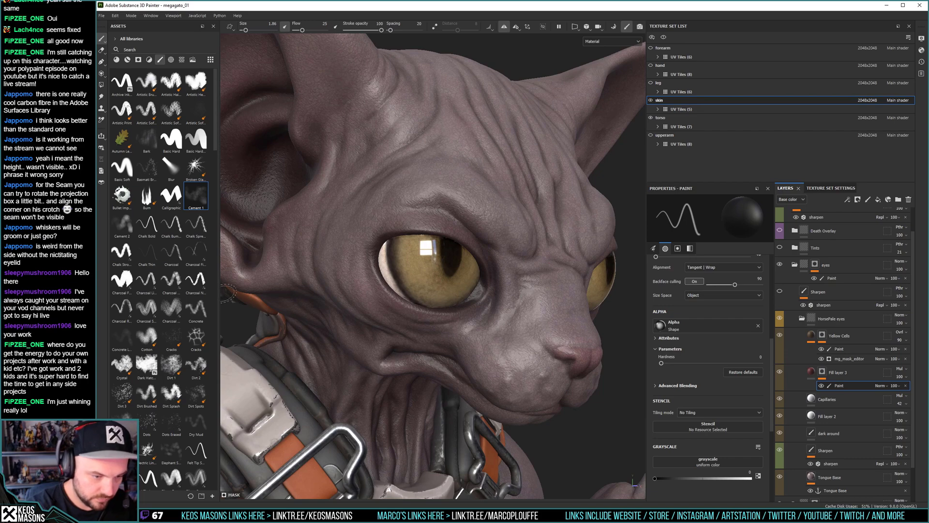
Try the two Cracks brushes over the eye, reducing their size to suit the white of the eye.
{"action": "left_click", "coordinate": [175, 335]}
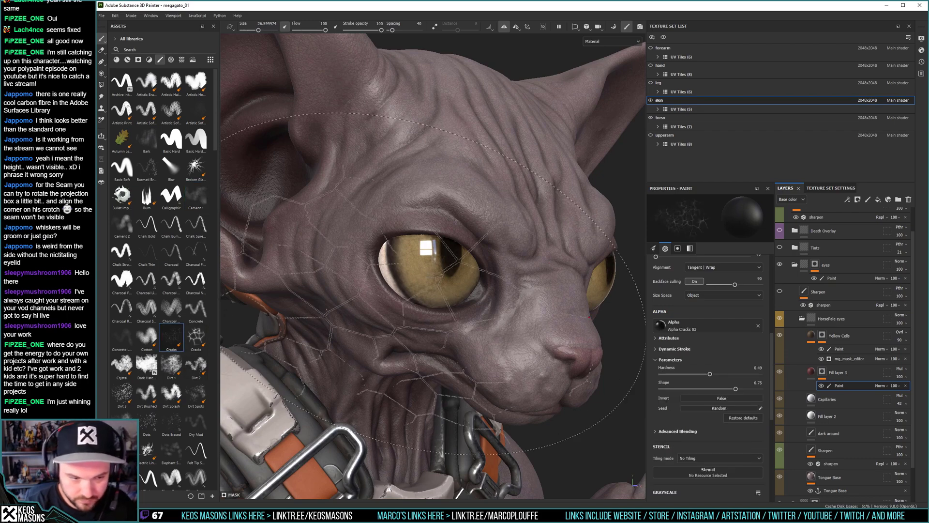
{"action": "right_click_drag", "start_coordinate": [405, 267], "coordinate": [353, 268], "text": "ctrl"}
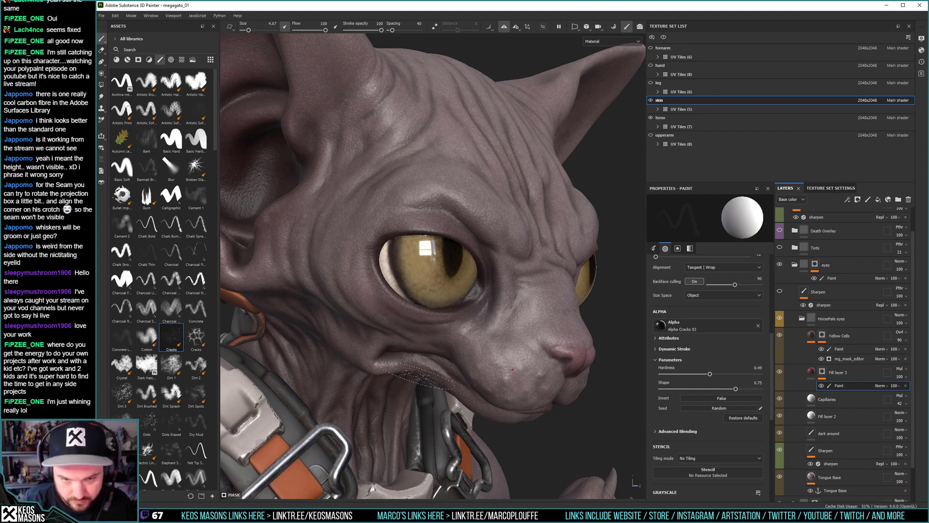
{"action": "left_click", "coordinate": [196, 336]}
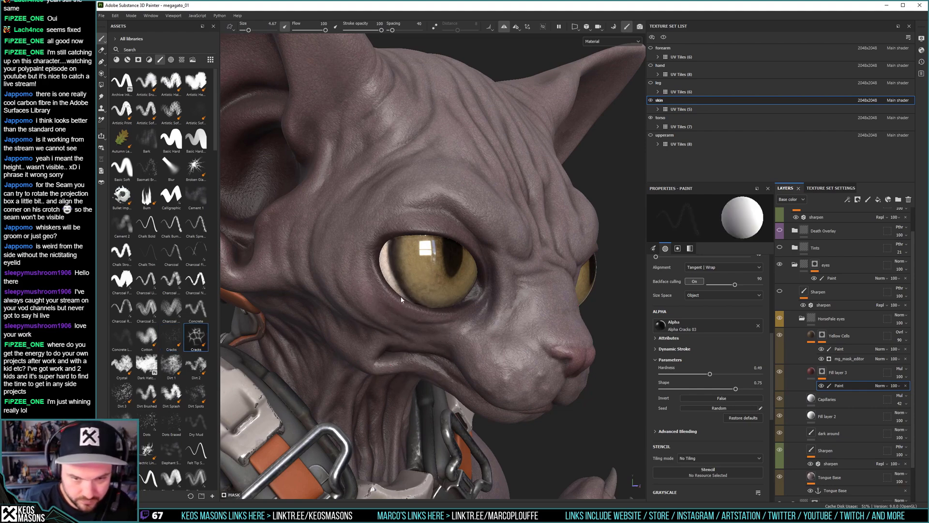
{"action": "key", "text": "bracketleft"}
{"action": "key", "text": "bracketleft"}
{"action": "key", "text": "bracketleft"}
{"action": "key", "text": "bracketleft"}
{"action": "key", "text": "bracketleft"}
{"action": "key", "text": "bracketleft"}
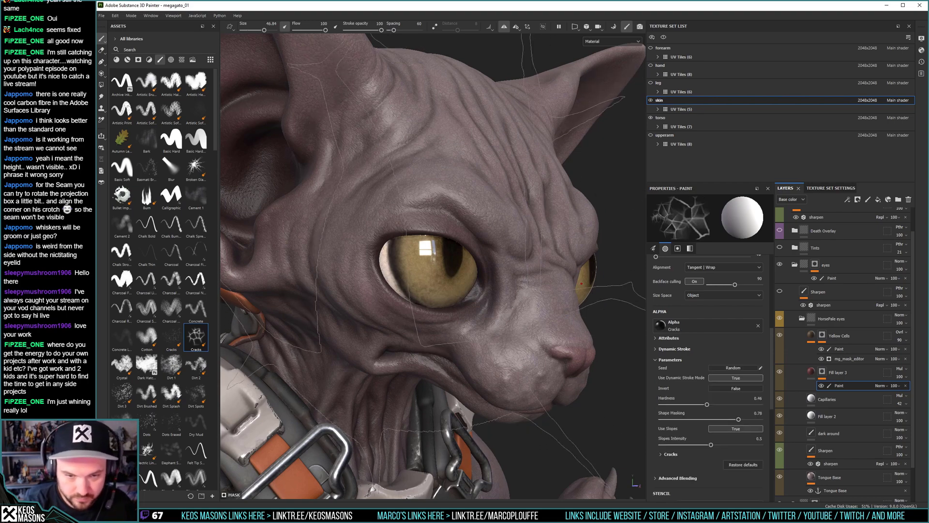
{"action": "key", "text": "bracketleft"}
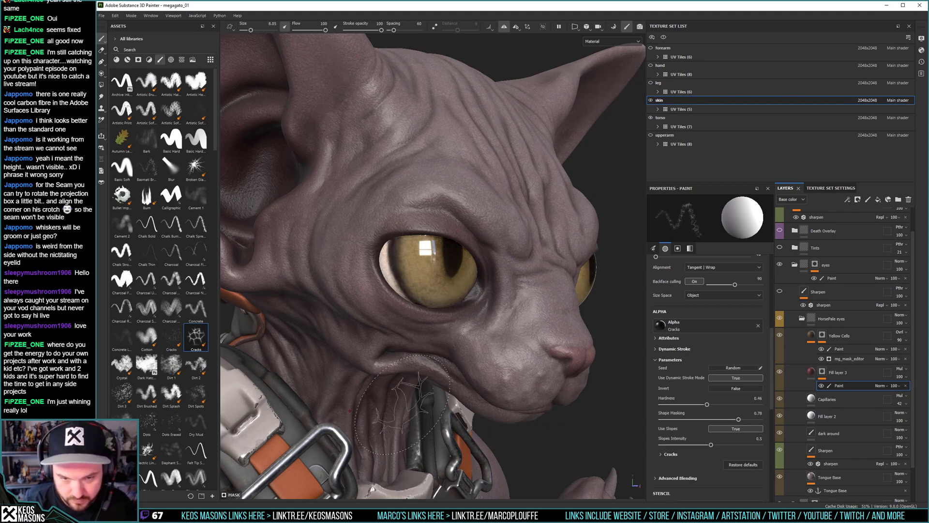
{"action": "key", "text": "bracketleft"}
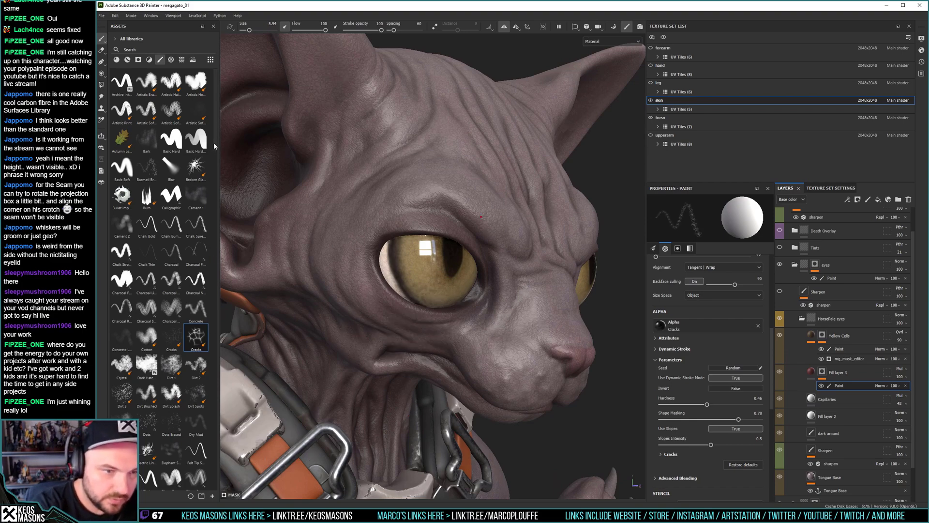
Browse the brush library, choose the Dirt Spots brush and reduce its size.
{"action": "scroll", "coordinate": [214, 244], "scroll_direction": "down", "scroll_amount": 8}
{"action": "mouse_move", "coordinate": [215, 230]}
{"action": "left_mouse_down"}
{"action": "mouse_move", "coordinate": [211, 385]}
{"action": "mouse_move", "coordinate": [224, 483]}
{"action": "left_mouse_up"}
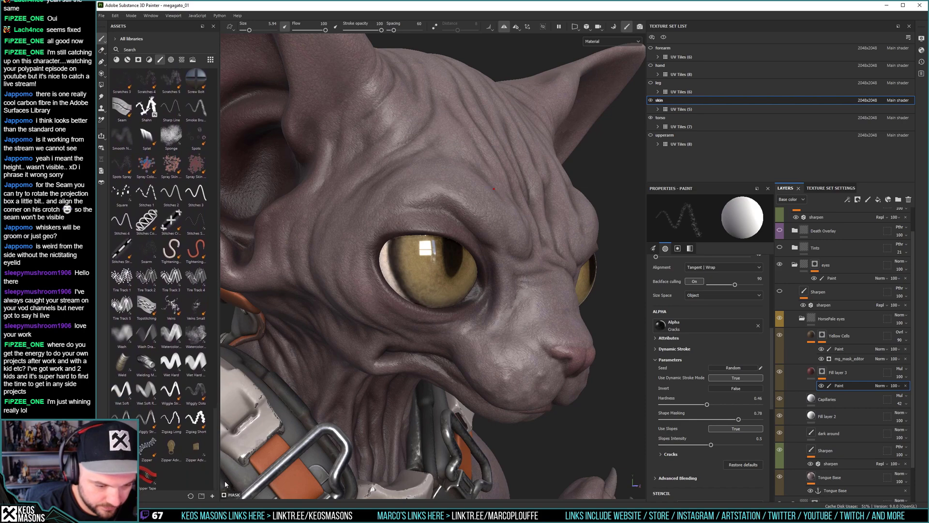
{"action": "left_click_drag", "start_coordinate": [224, 480], "coordinate": [216, 185]}
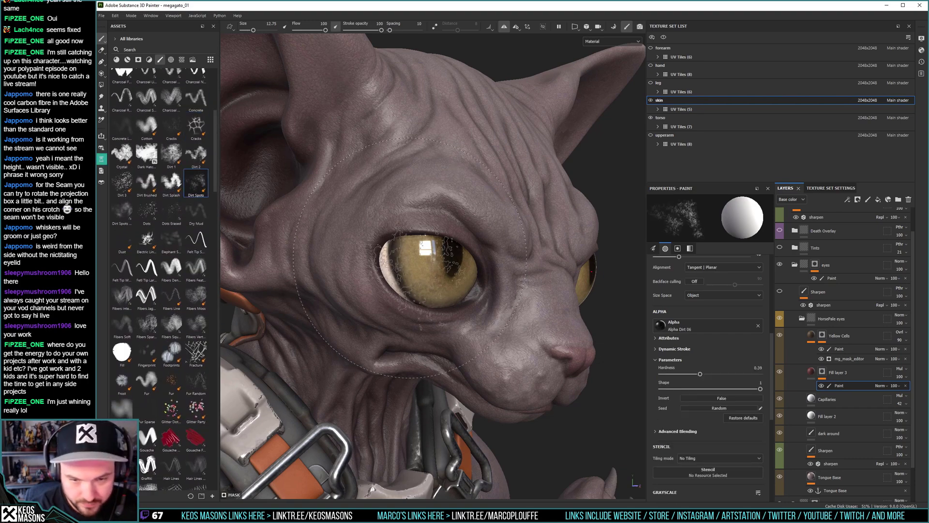
{"action": "right_click_drag", "start_coordinate": [439, 338], "coordinate": [428, 340], "text": "ctrl"}
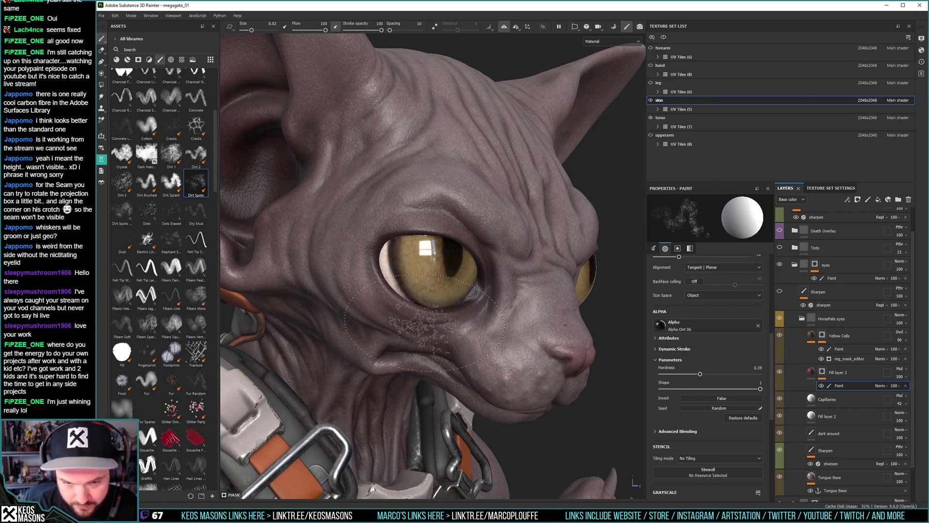
Test Dirt Spots strokes on the white of the eye at progressively smaller brush sizes, undoing each one.
{"action": "mouse_move", "coordinate": [397, 268]}
{"action": "left_mouse_down"}
{"action": "mouse_move", "coordinate": [391, 260]}
{"action": "mouse_move", "coordinate": [409, 261]}
{"action": "left_mouse_up"}
{"action": "key", "text": "ctrl+z"}
{"action": "right_click_drag", "start_coordinate": [421, 333], "coordinate": [416, 333], "text": "ctrl"}
{"action": "left_click_drag", "start_coordinate": [388, 254], "coordinate": [400, 274]}
{"action": "key", "text": "ctrl+z"}
{"action": "key", "text": "ctrl+z"}
{"action": "right_click_drag", "start_coordinate": [407, 271], "coordinate": [403, 271], "text": "ctrl"}
{"action": "left_click_drag", "start_coordinate": [393, 259], "coordinate": [397, 277]}
{"action": "key", "text": "ctrl+z"}
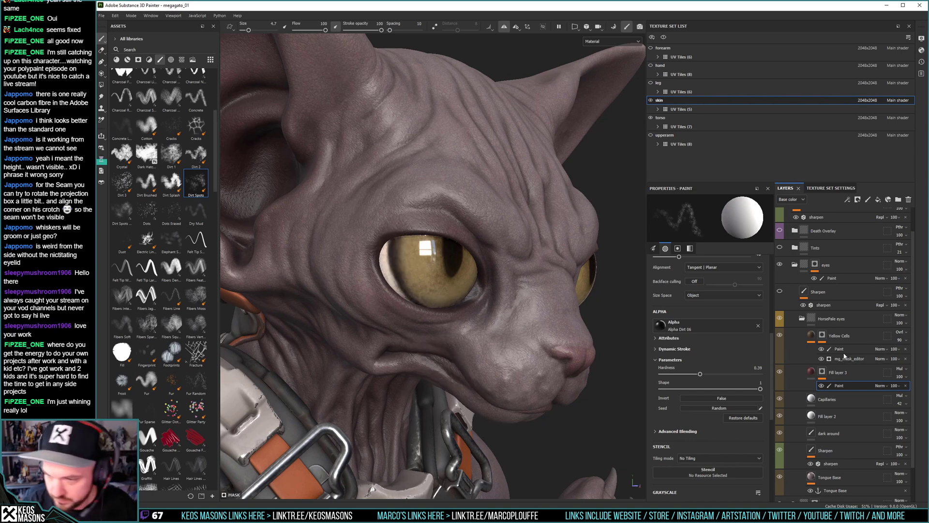
Change the base color of Fill layer 3 to a darker, less saturated red.
{"action": "left_click", "coordinate": [811, 373]}
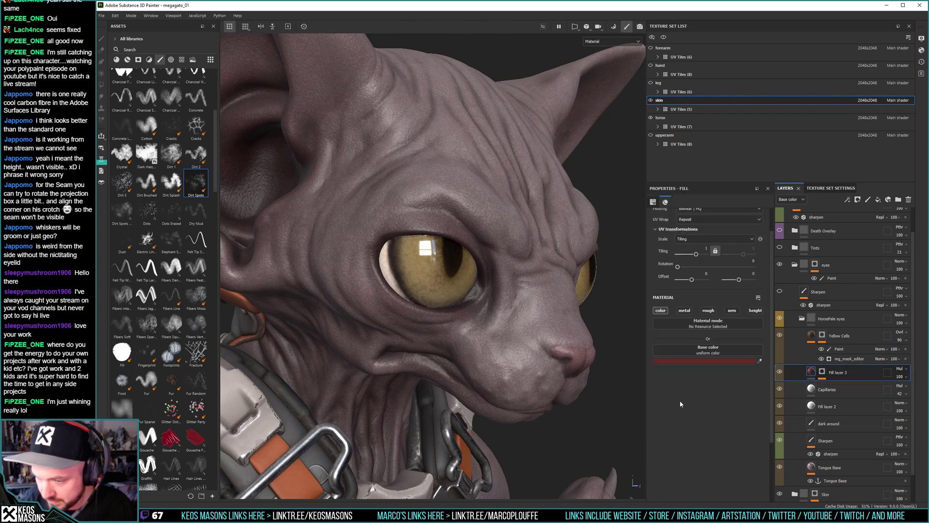
{"action": "left_click", "coordinate": [713, 361]}
{"action": "left_click_drag", "start_coordinate": [594, 158], "coordinate": [580, 154]}
Target the Fill layer 3 mask with a brush size of 3.87 and save the project.
{"action": "left_click", "coordinate": [822, 372]}
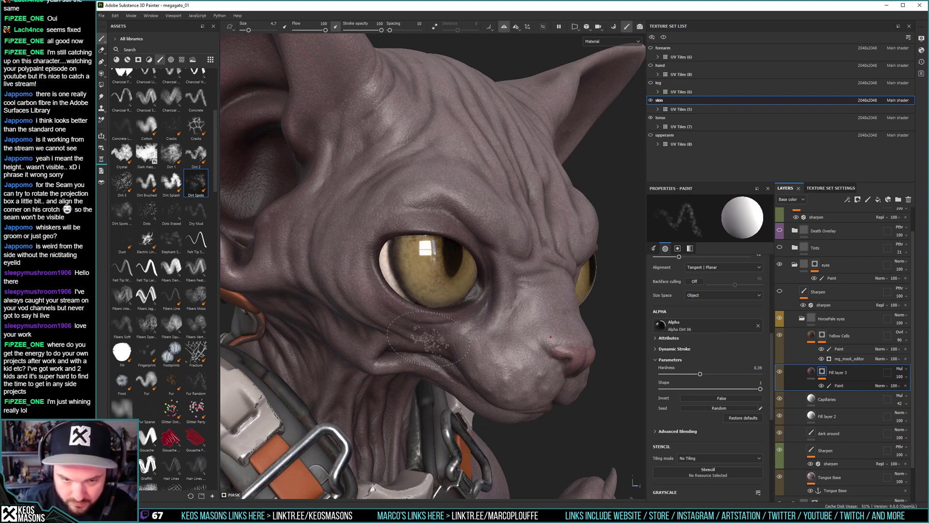
{"action": "right_click_drag", "start_coordinate": [427, 274], "coordinate": [419, 275], "text": "ctrl"}
{"action": "key", "text": "ctrl+s"}
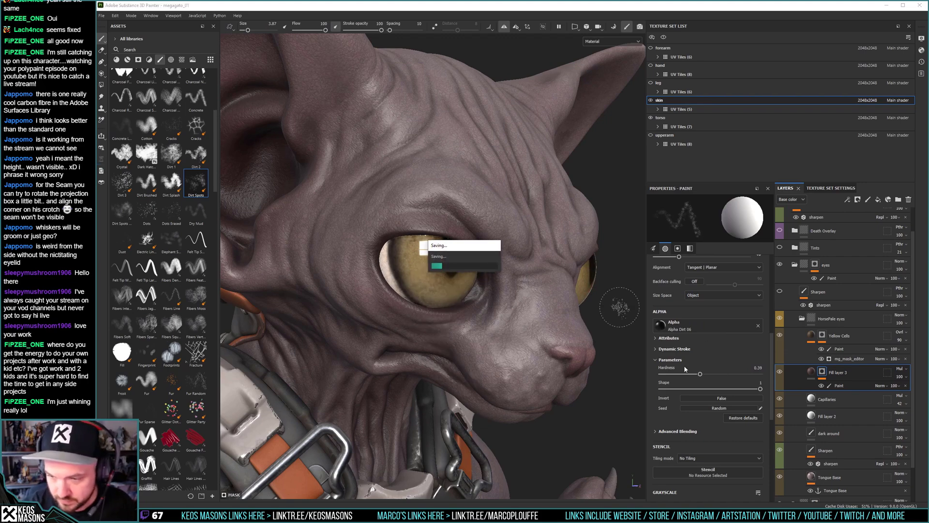
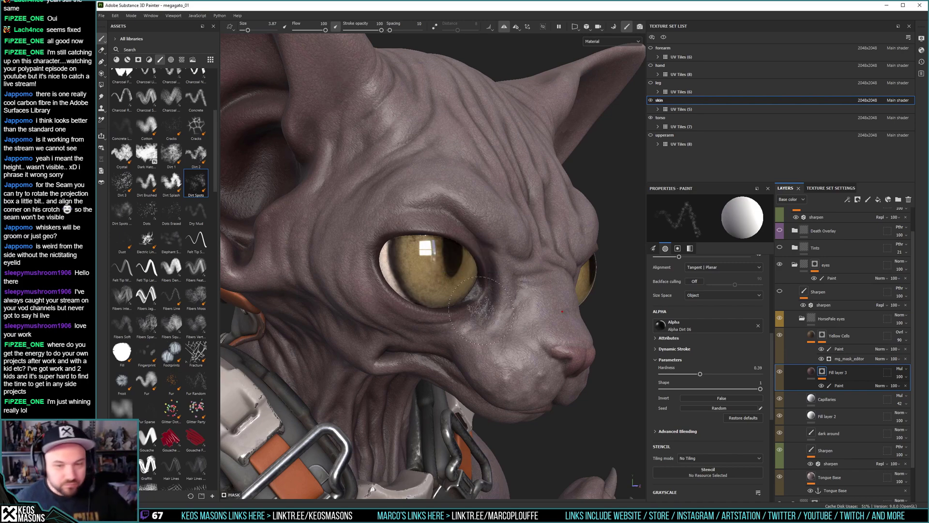
Inspect the Fill layer 3 mask on its own and return to the material view with its Paint effect selected.
{"action": "mouse_move", "coordinate": [483, 287]}
{"action": "left_mouse_down", "text": "alt"}
{"action": "mouse_move", "coordinate": [427, 301]}
{"action": "mouse_move", "coordinate": [471, 289]}
{"action": "left_mouse_up", "text": "alt"}
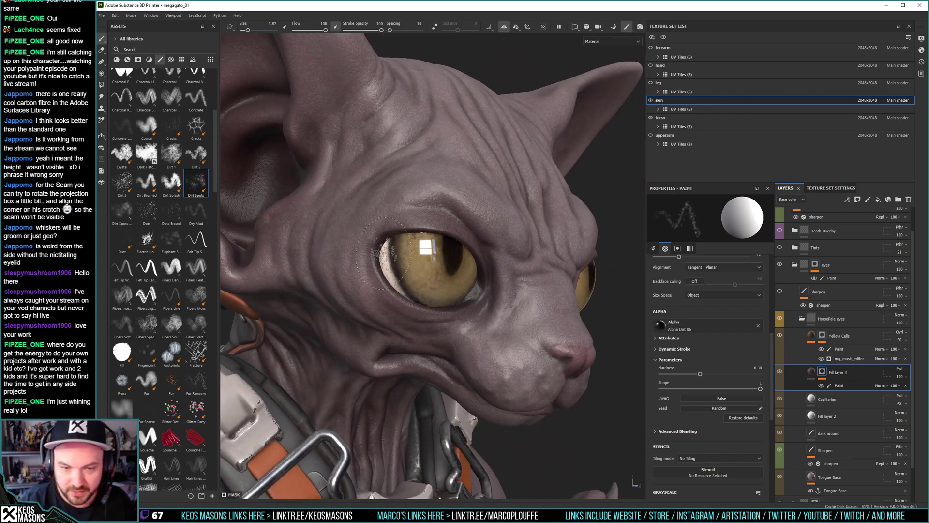
{"action": "left_click", "coordinate": [822, 371], "text": "alt"}
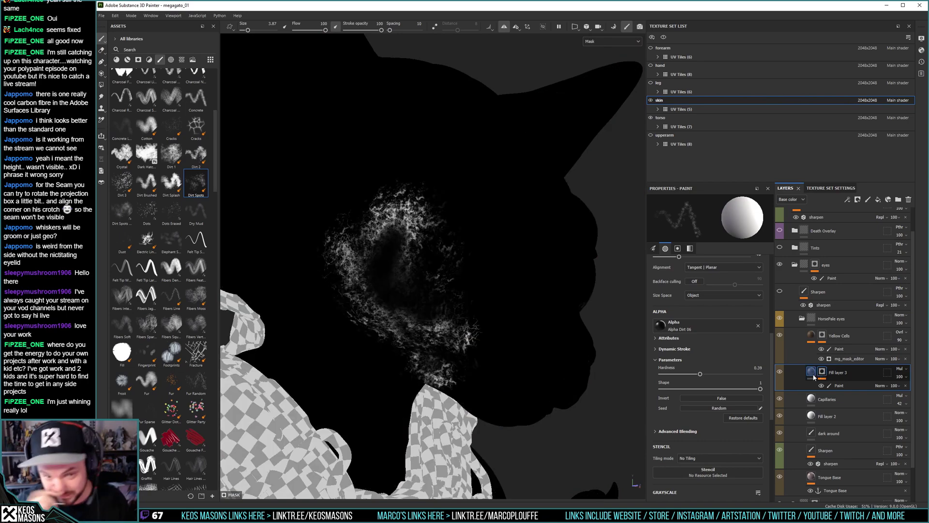
{"action": "left_click", "coordinate": [838, 385]}
{"action": "key", "text": "m"}
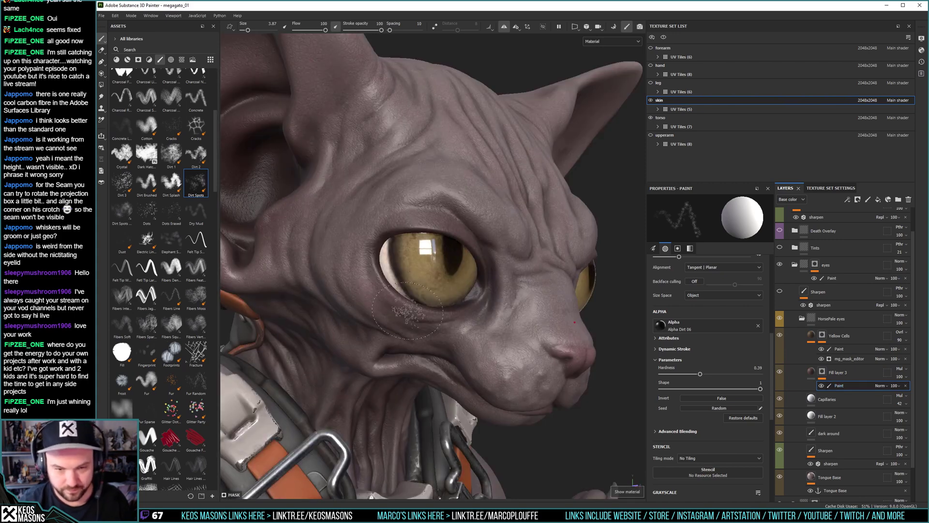
Paint dirt spots over the white of the eye and the edge of the iris, redoing the first stroke.
{"action": "mouse_move", "coordinate": [401, 281]}
{"action": "left_mouse_down", "text": "alt"}
{"action": "mouse_move", "coordinate": [390, 291]}
{"action": "mouse_move", "coordinate": [386, 259]}
{"action": "mouse_move", "coordinate": [433, 305]}
{"action": "left_mouse_up", "text": "alt"}
{"action": "key", "text": "ctrl+z"}
{"action": "left_click_drag", "start_coordinate": [391, 260], "coordinate": [412, 293]}
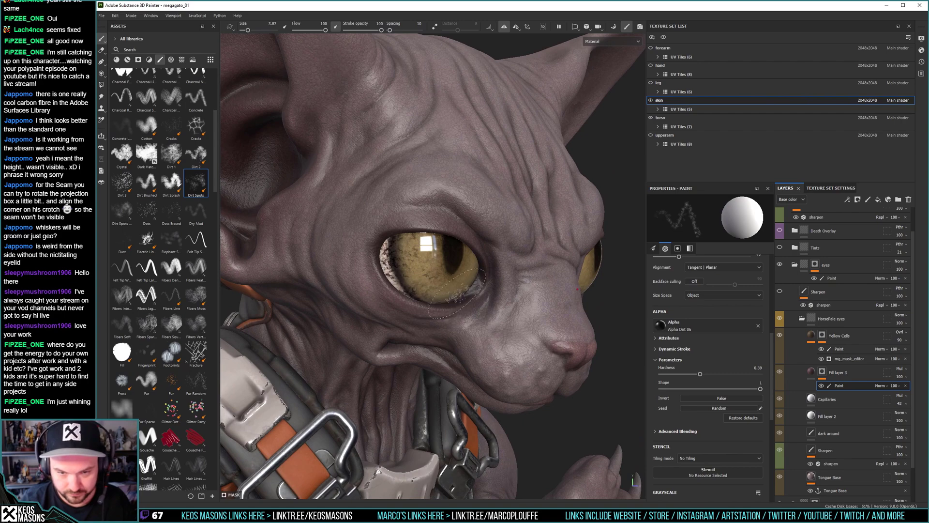
Erase the dirt spots from the pupil and iris with a soft eraser.
{"action": "mouse_move", "coordinate": [457, 267]}
{"action": "left_mouse_down"}
{"action": "mouse_move", "coordinate": [459, 254]}
{"action": "mouse_move", "coordinate": [450, 271]}
{"action": "mouse_move", "coordinate": [456, 260]}
{"action": "left_mouse_up"}
{"action": "key", "text": "e"}
{"action": "right_click_drag", "start_coordinate": [456, 259], "coordinate": [462, 259], "text": "ctrl"}
{"action": "left_click_drag", "start_coordinate": [458, 257], "coordinate": [466, 272]}
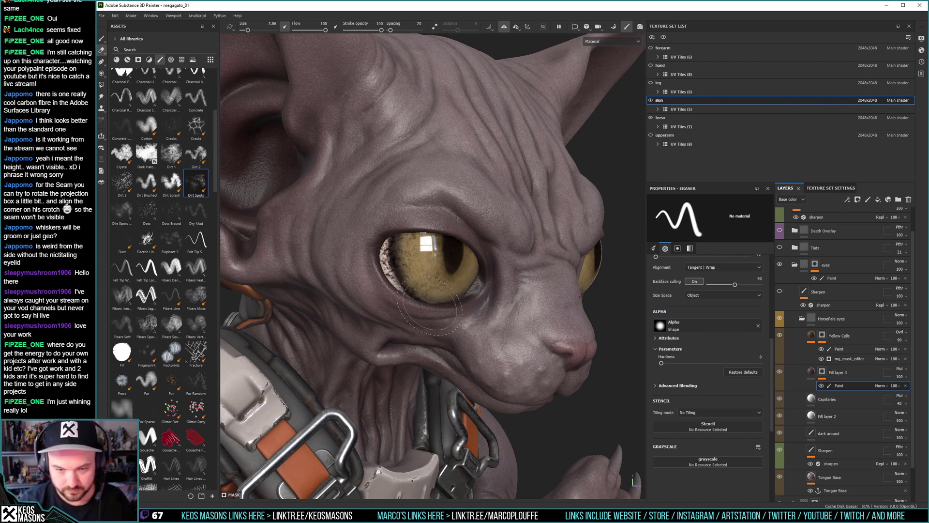
Paint more Dirt Spots around the rim of the eye from several angles with a brush size of 4.7.
{"action": "key", "text": "1"}
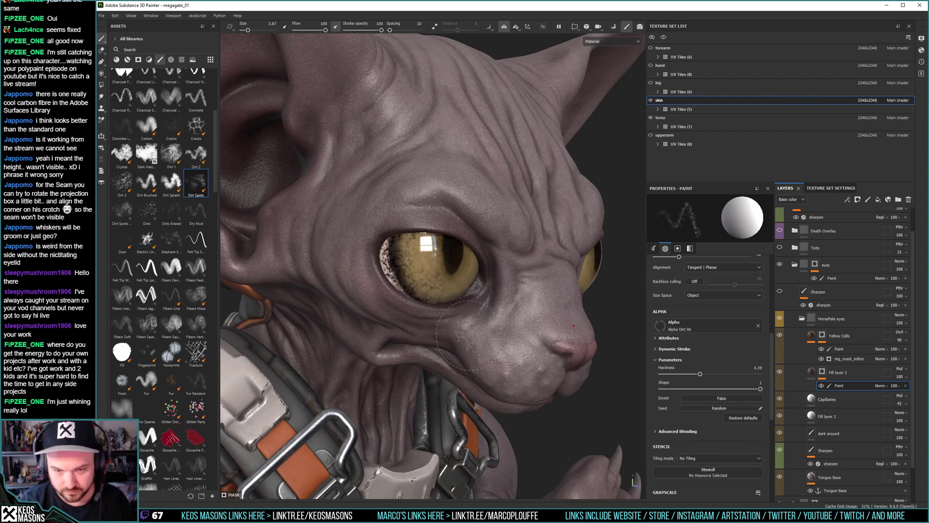
{"action": "key", "text": "bracketright"}
{"action": "key", "text": "bracketright"}
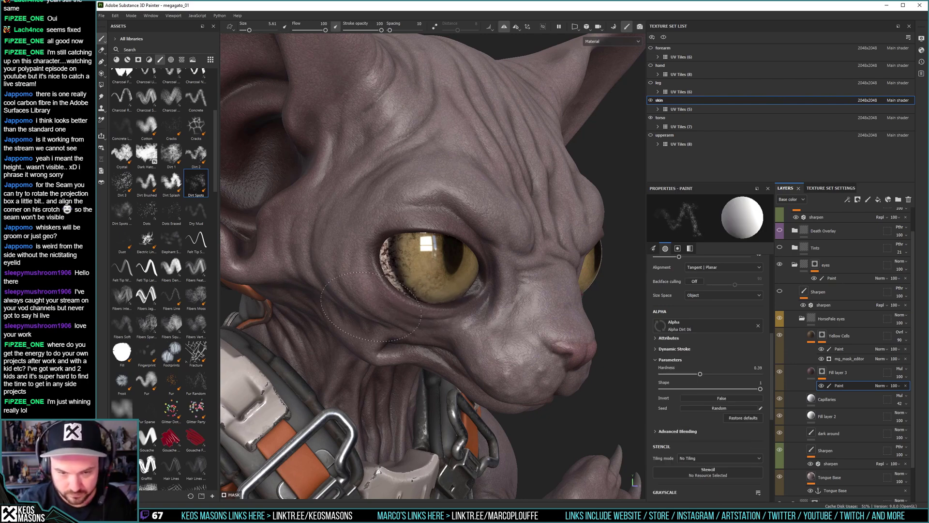
{"action": "key", "text": "bracketleft"}
{"action": "left_click_drag", "start_coordinate": [491, 322], "coordinate": [382, 319], "text": "alt"}
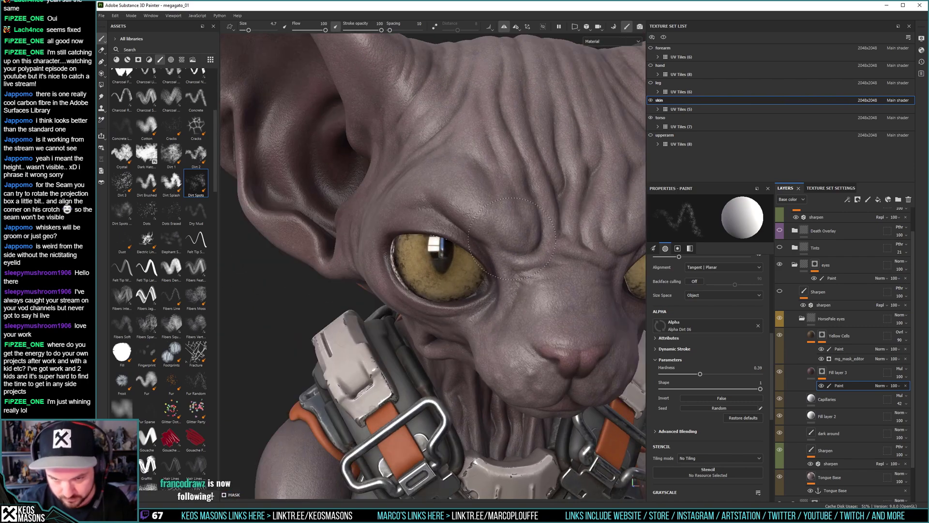
{"action": "left_click_drag", "start_coordinate": [514, 296], "coordinate": [486, 237], "text": "alt"}
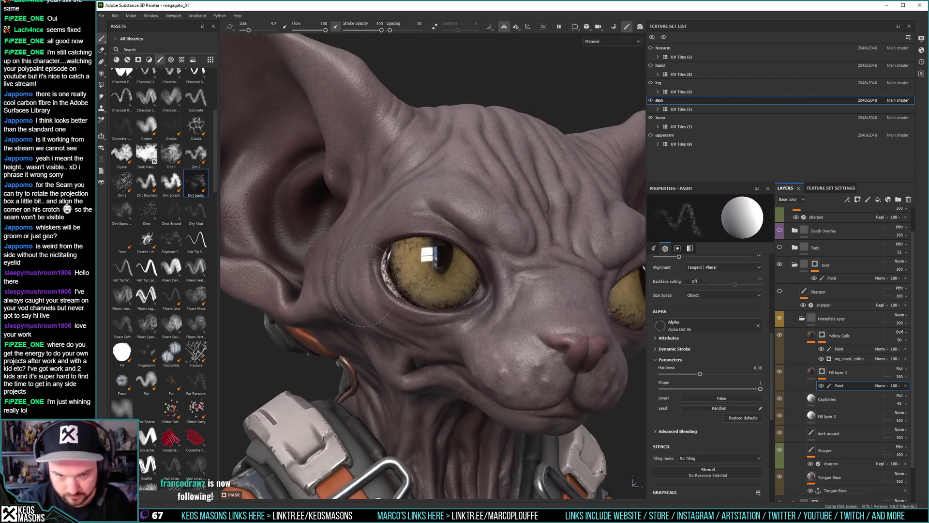
{"action": "left_click_drag", "start_coordinate": [362, 280], "coordinate": [334, 269], "text": "alt"}
{"action": "left_click", "coordinate": [324, 263]}
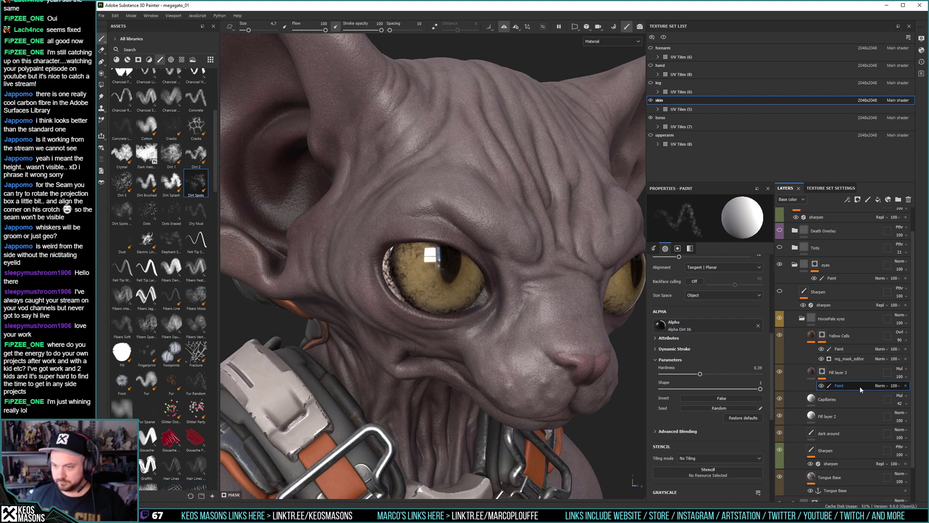
Lower the Fill layer 3 opacity to 63 and erase excess spots around the eye with a smaller eraser.
{"action": "mouse_move", "coordinate": [894, 387]}
{"action": "left_mouse_down"}
{"action": "mouse_move", "coordinate": [925, 390]}
{"action": "mouse_move", "coordinate": [914, 392]}
{"action": "left_mouse_up"}
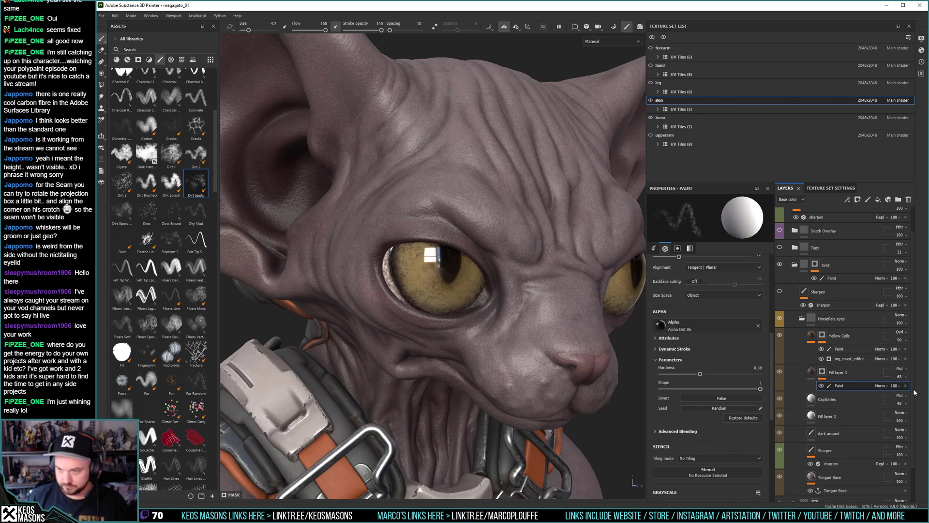
{"action": "left_click_drag", "start_coordinate": [454, 323], "coordinate": [483, 314], "text": "alt"}
{"action": "key", "text": "e"}
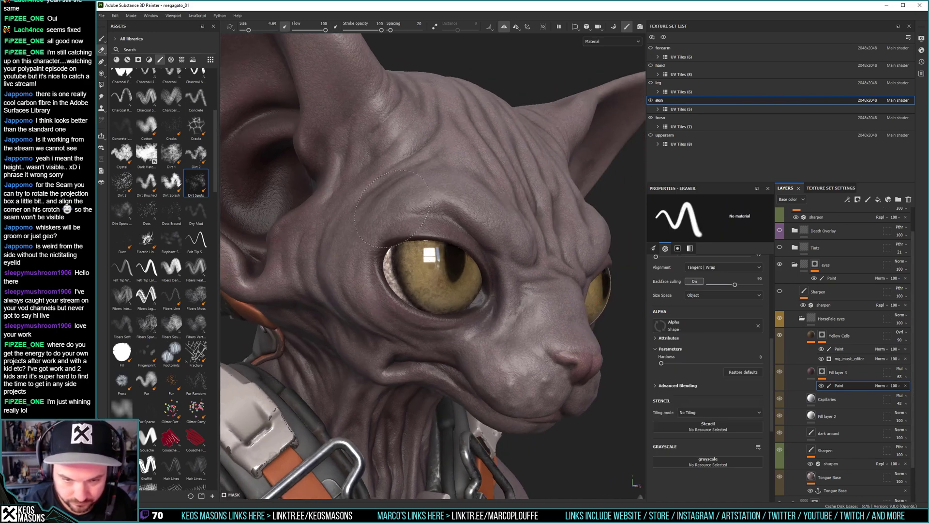
{"action": "key", "text": "bracketleft"}
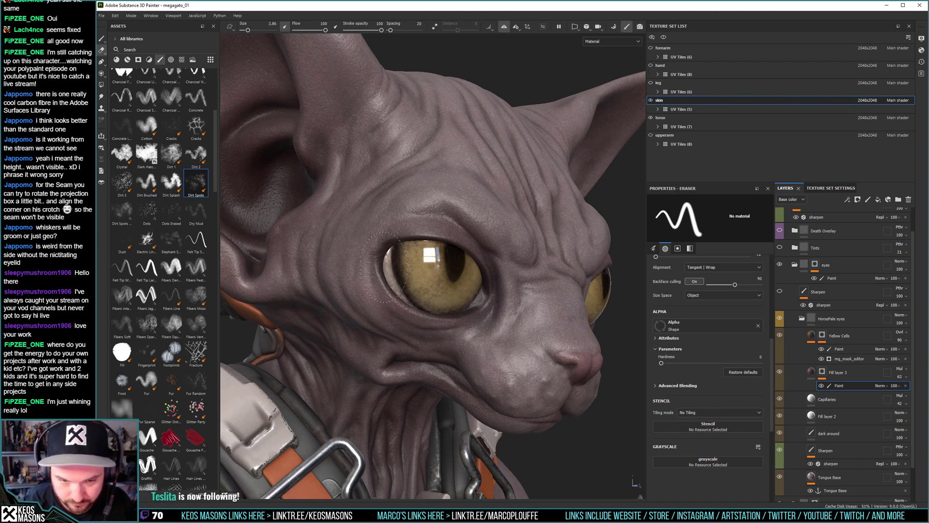
{"action": "left_click_drag", "start_coordinate": [471, 293], "coordinate": [423, 300], "text": "alt"}
{"action": "key", "text": "bracketleft"}
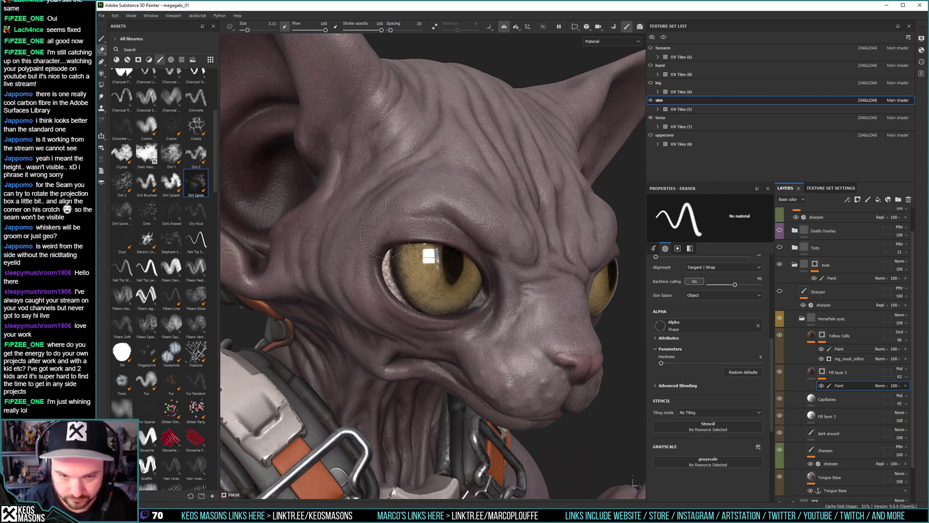
Isolate the Fill layer 3 mask, hide its Paint effect, erase the leftover base mask strokes and show the effect again.
{"action": "left_click", "coordinate": [822, 372], "text": "alt"}
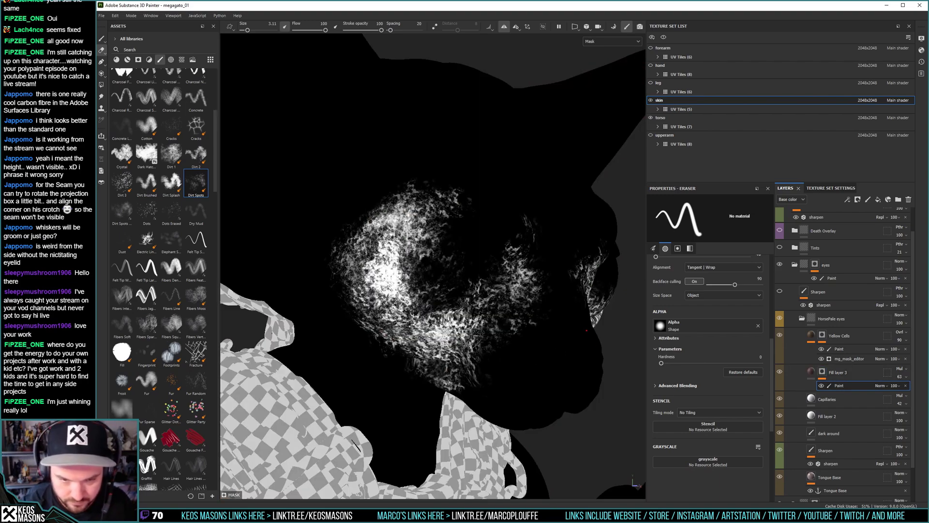
{"action": "left_click", "coordinate": [822, 385]}
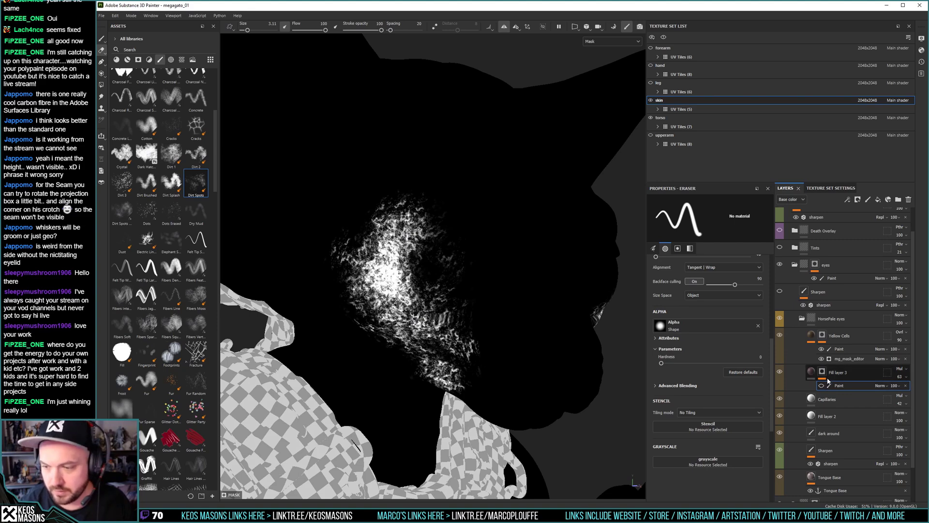
{"action": "left_click", "coordinate": [822, 372]}
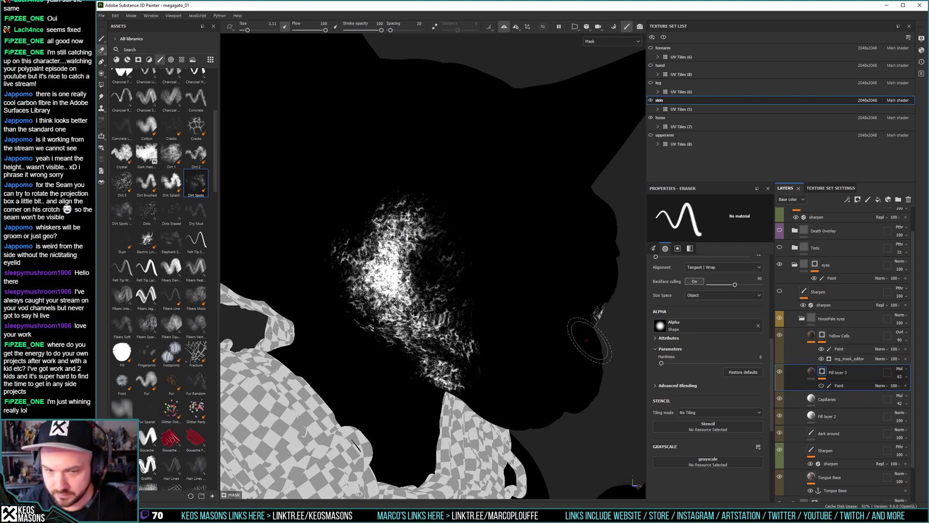
{"action": "mouse_move", "coordinate": [402, 199]}
{"action": "left_mouse_down"}
{"action": "mouse_move", "coordinate": [321, 271]}
{"action": "mouse_move", "coordinate": [390, 309]}
{"action": "mouse_move", "coordinate": [458, 320]}
{"action": "mouse_move", "coordinate": [446, 379]}
{"action": "mouse_move", "coordinate": [416, 393]}
{"action": "left_mouse_up"}
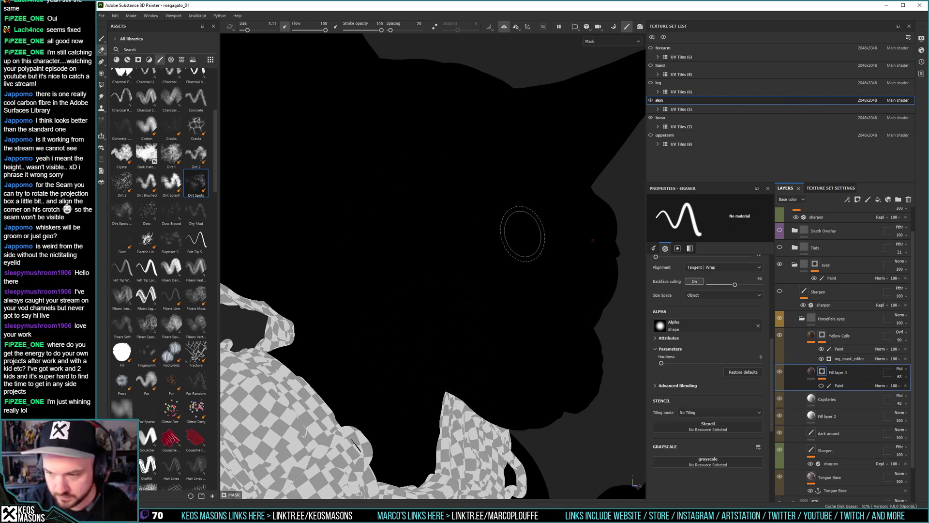
{"action": "left_click", "coordinate": [821, 385]}
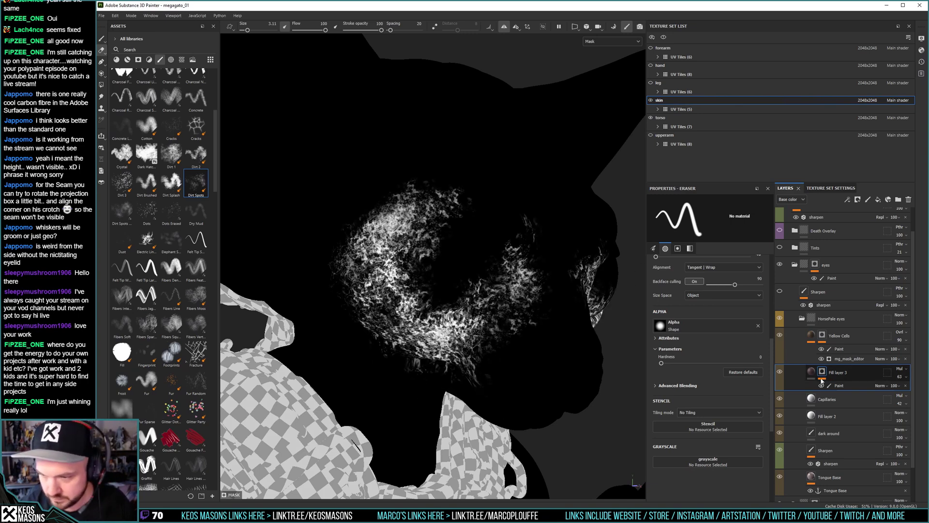
Return to the material view, select the Fill layer 3 Paint effect, and set the eraser to flow 10 and size 2.44.
{"action": "left_click", "coordinate": [821, 372], "text": "alt"}
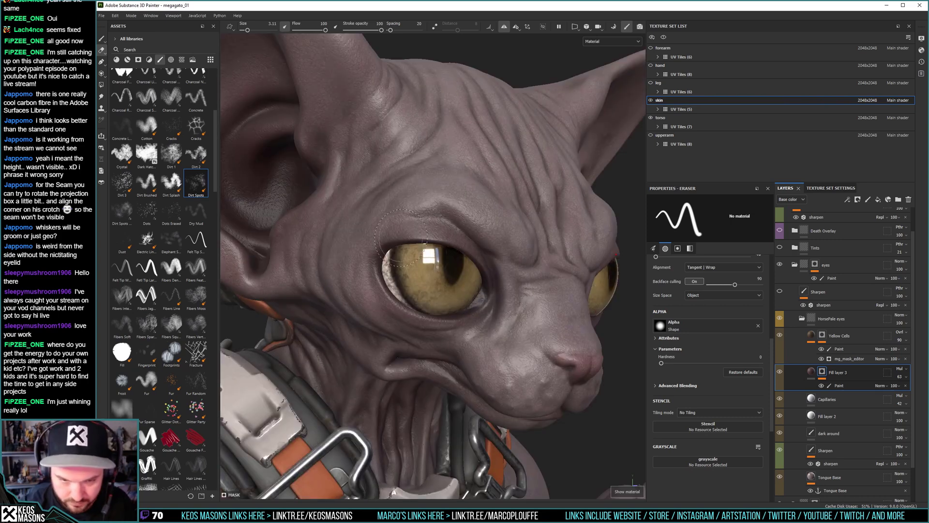
{"action": "key", "text": "bracketleft"}
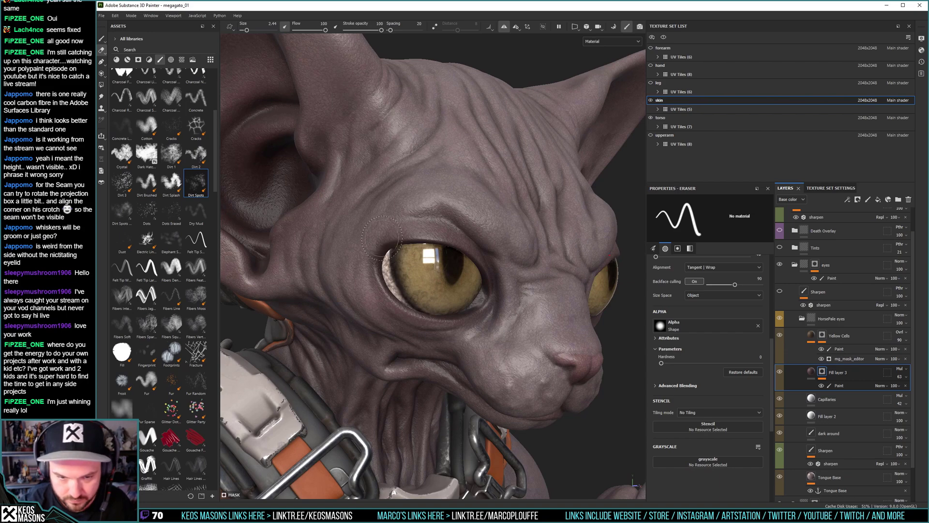
{"action": "left_click", "coordinate": [839, 385]}
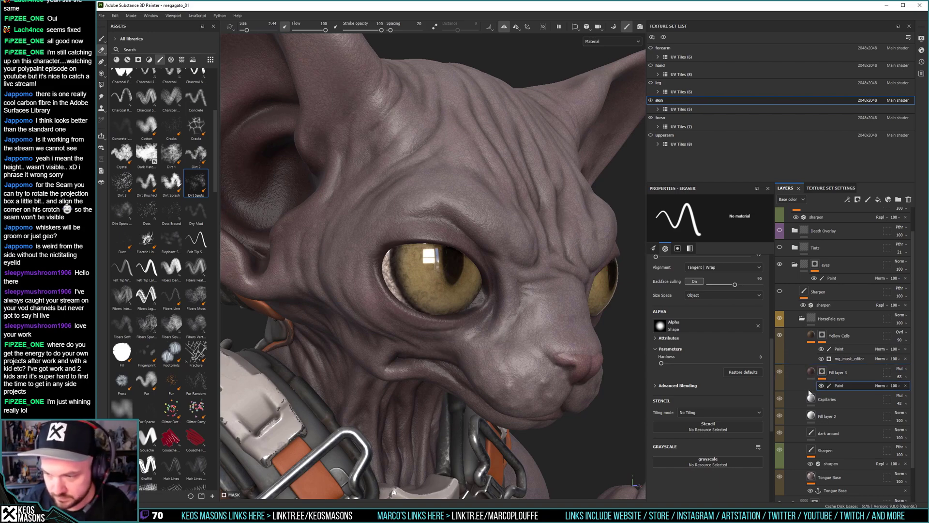
{"action": "key", "text": "bracketright"}
{"action": "key", "text": "bracketright"}
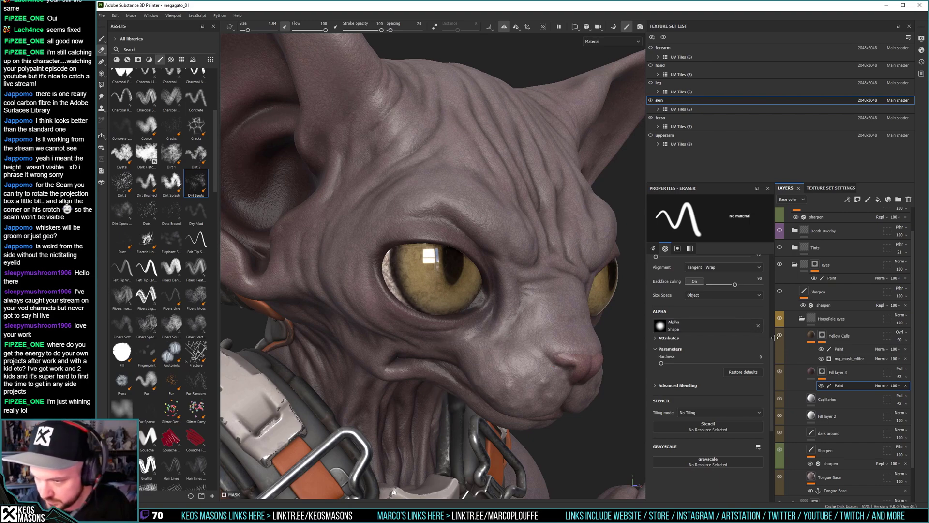
{"action": "scroll", "coordinate": [701, 339], "scroll_direction": "up", "scroll_amount": 5}
{"action": "left_click_drag", "start_coordinate": [686, 336], "coordinate": [672, 338]}
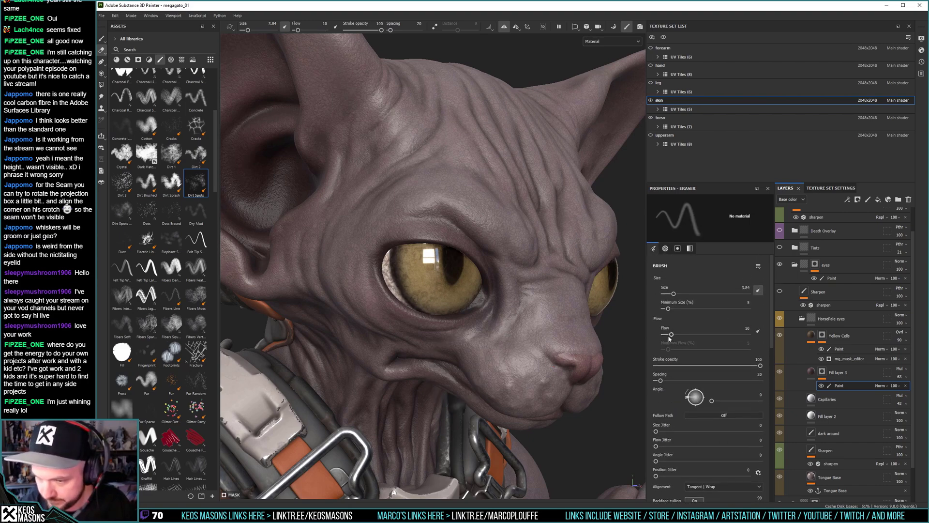
{"action": "key", "text": "bracketleft"}
{"action": "key", "text": "bracketleft"}
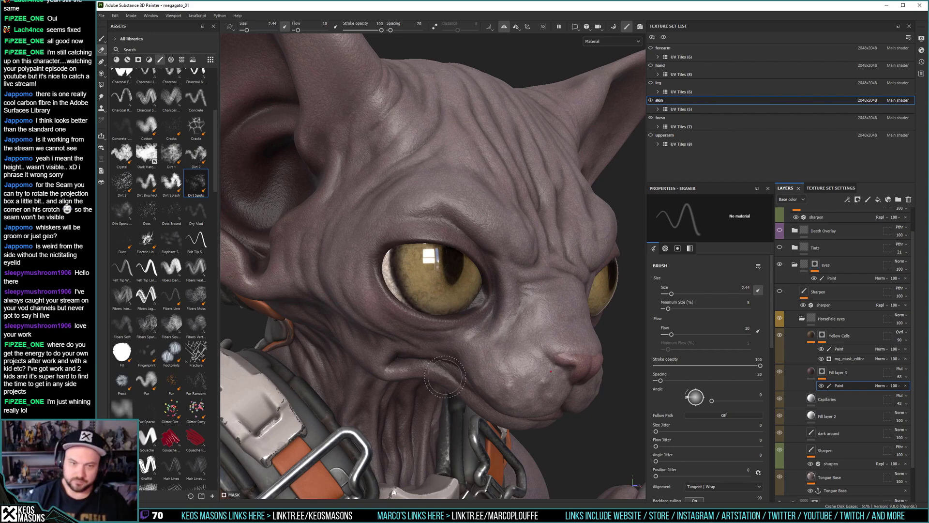
Select the dark around layer and try adjusting its opacity.
{"action": "mouse_move", "coordinate": [444, 376]}
{"action": "left_mouse_down", "text": "alt"}
{"action": "mouse_move", "coordinate": [418, 290]}
{"action": "mouse_move", "coordinate": [379, 259]}
{"action": "left_mouse_up", "text": "alt"}
{"action": "middle_click_drag", "start_coordinate": [456, 266], "coordinate": [464, 270], "text": "alt"}
{"action": "right_click_drag", "start_coordinate": [465, 270], "coordinate": [503, 280], "text": "alt"}
{"action": "mouse_move", "coordinate": [372, 310]}
{"action": "left_mouse_down", "text": "alt"}
{"action": "mouse_move", "coordinate": [395, 315]}
{"action": "mouse_move", "coordinate": [382, 310]}
{"action": "left_mouse_up", "text": "alt"}
{"action": "middle_click_drag", "start_coordinate": [383, 310], "coordinate": [367, 291], "text": "alt"}
{"action": "left_click_drag", "start_coordinate": [367, 290], "coordinate": [414, 295], "text": "alt"}
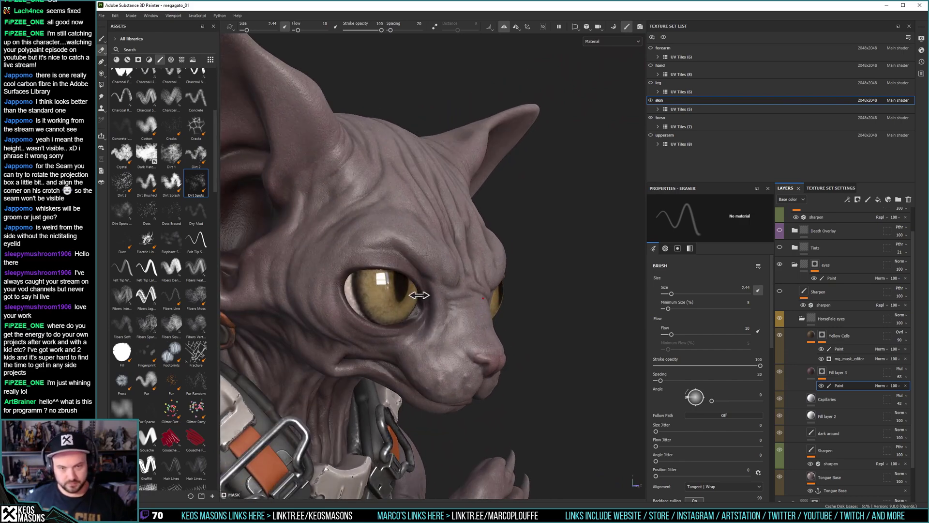
{"action": "left_click", "coordinate": [852, 433]}
{"action": "left_click", "coordinate": [900, 437]}
{"action": "mouse_move", "coordinate": [925, 451]}
{"action": "left_mouse_down"}
{"action": "mouse_move", "coordinate": [915, 452]}
{"action": "mouse_move", "coordinate": [922, 452]}
{"action": "left_mouse_up"}
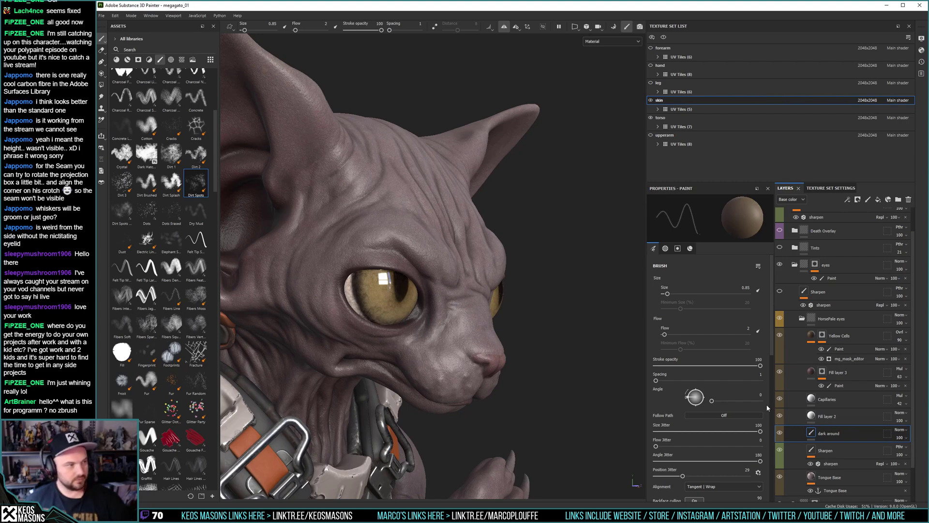
Examine both eyes and the face from the front and the sides, near and far.
{"action": "mouse_move", "coordinate": [355, 214]}
{"action": "left_mouse_down", "text": "alt"}
{"action": "mouse_move", "coordinate": [367, 232]}
{"action": "mouse_move", "coordinate": [357, 251]}
{"action": "mouse_move", "coordinate": [414, 279]}
{"action": "mouse_move", "coordinate": [431, 307]}
{"action": "left_mouse_up", "text": "alt"}
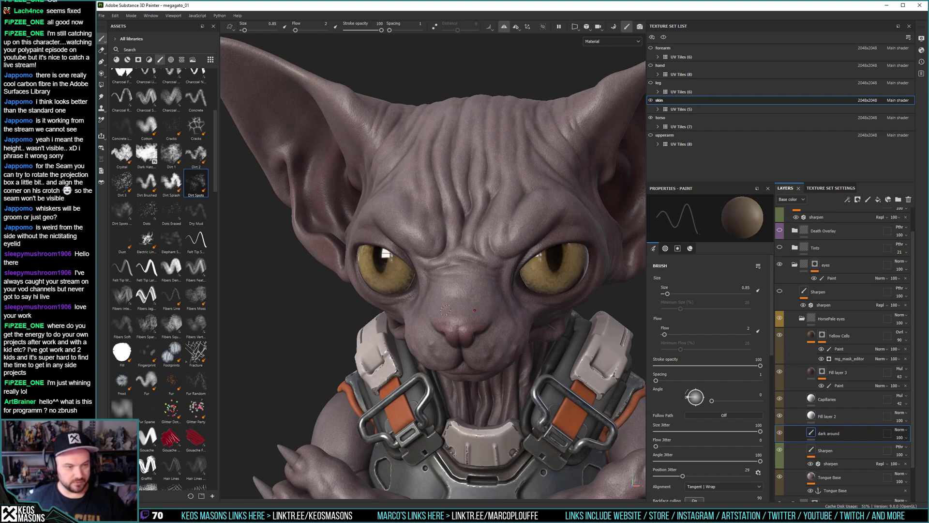
{"action": "left_click_drag", "start_coordinate": [537, 290], "coordinate": [445, 293], "text": "alt"}
{"action": "right_click_drag", "start_coordinate": [446, 292], "coordinate": [457, 285], "text": "alt"}
{"action": "mouse_move", "coordinate": [458, 285]}
{"action": "left_mouse_down", "text": "alt"}
{"action": "mouse_move", "coordinate": [445, 297]}
{"action": "mouse_move", "coordinate": [425, 267]}
{"action": "mouse_move", "coordinate": [391, 271]}
{"action": "mouse_move", "coordinate": [484, 310]}
{"action": "mouse_move", "coordinate": [470, 276]}
{"action": "left_mouse_up", "text": "alt"}
{"action": "right_click_drag", "start_coordinate": [469, 276], "coordinate": [434, 421], "text": "alt"}
{"action": "left_click_drag", "start_coordinate": [433, 421], "coordinate": [387, 327], "text": "alt"}
{"action": "right_click_drag", "start_coordinate": [387, 326], "coordinate": [411, 283], "text": "alt"}
{"action": "mouse_move", "coordinate": [411, 283]}
{"action": "left_mouse_down", "text": "alt"}
{"action": "mouse_move", "coordinate": [450, 302]}
{"action": "mouse_move", "coordinate": [497, 315]}
{"action": "mouse_move", "coordinate": [517, 305]}
{"action": "mouse_move", "coordinate": [564, 326]}
{"action": "mouse_move", "coordinate": [562, 310]}
{"action": "mouse_move", "coordinate": [533, 301]}
{"action": "mouse_move", "coordinate": [580, 310]}
{"action": "left_mouse_up", "text": "alt"}
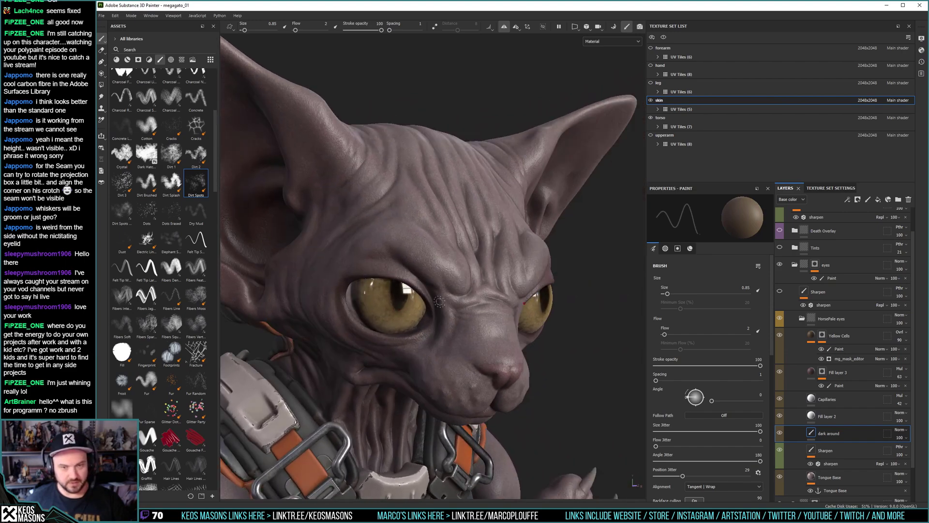
{"action": "right_click_drag", "start_coordinate": [580, 309], "coordinate": [561, 358], "text": "alt"}
{"action": "left_click_drag", "start_coordinate": [420, 377], "coordinate": [408, 308], "text": "alt"}
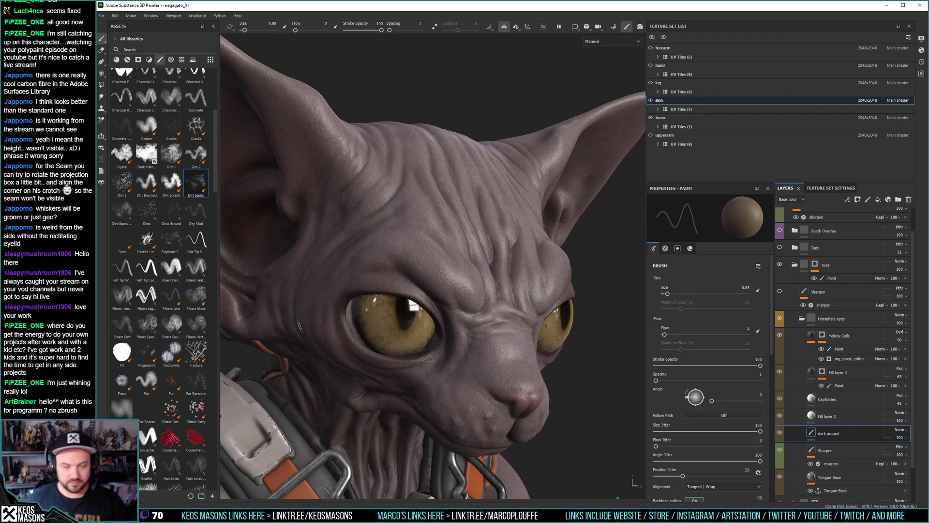
{"action": "right_click_drag", "start_coordinate": [415, 347], "coordinate": [368, 309], "text": "alt"}
{"action": "left_click_drag", "start_coordinate": [367, 309], "coordinate": [290, 213], "text": "alt"}
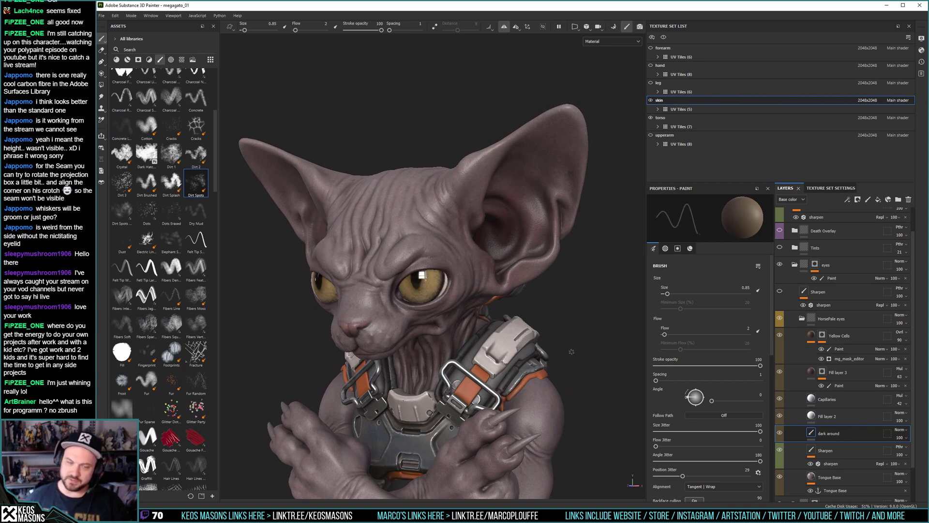
Add a Levels effect to the Tongue Base layer's base color, with the midtone at 1.261 and the white point at 0.742.
{"action": "scroll", "coordinate": [861, 453], "scroll_direction": "down", "scroll_amount": 1}
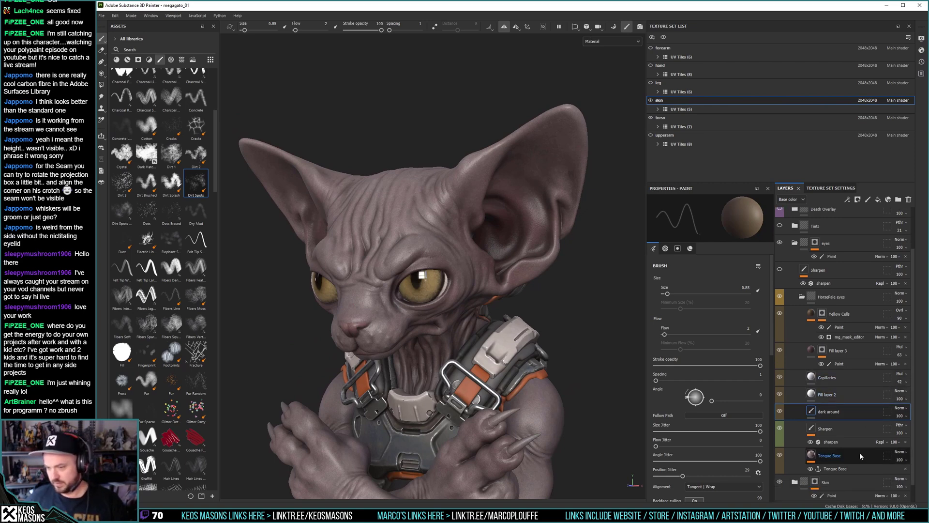
{"action": "left_click", "coordinate": [852, 455]}
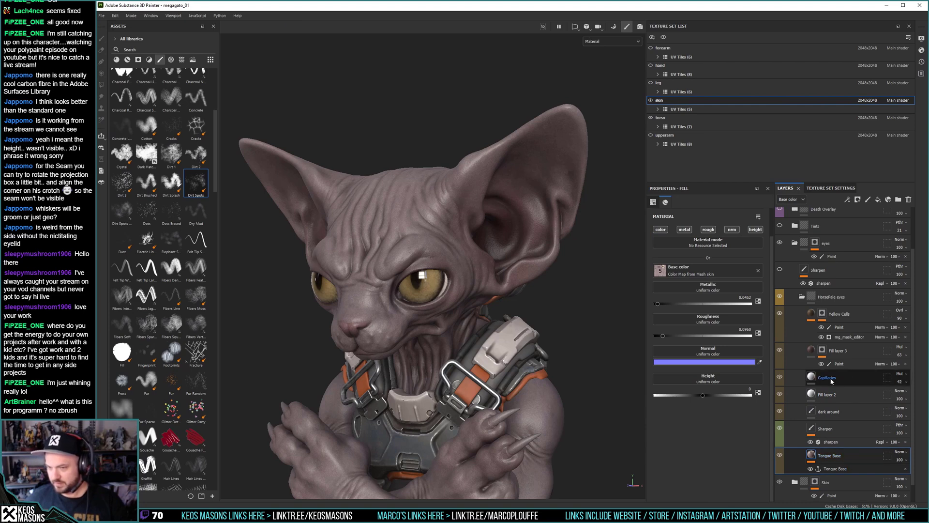
{"action": "right_click", "coordinate": [847, 469]}
{"action": "left_click", "coordinate": [855, 429]}
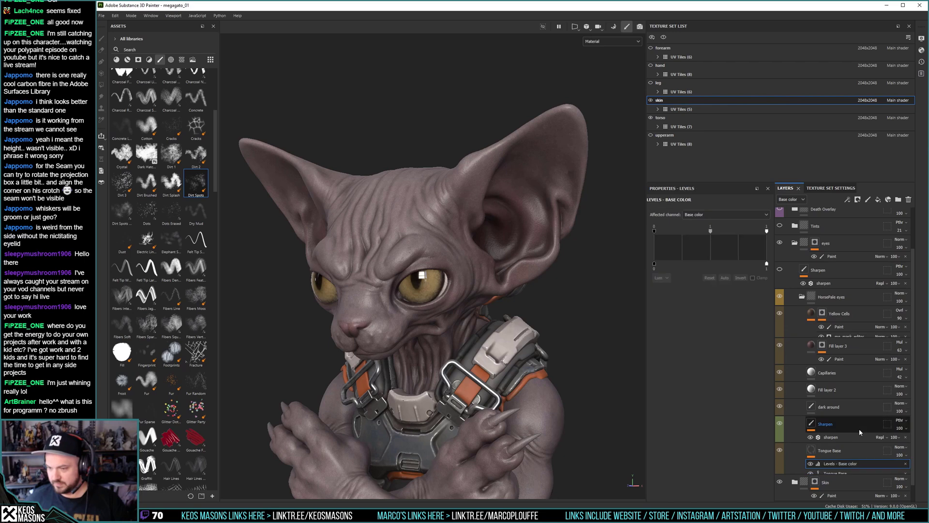
{"action": "mouse_move", "coordinate": [710, 233]}
{"action": "left_mouse_down"}
{"action": "mouse_move", "coordinate": [696, 236]}
{"action": "mouse_move", "coordinate": [764, 232]}
{"action": "mouse_move", "coordinate": [698, 233]}
{"action": "left_mouse_up"}
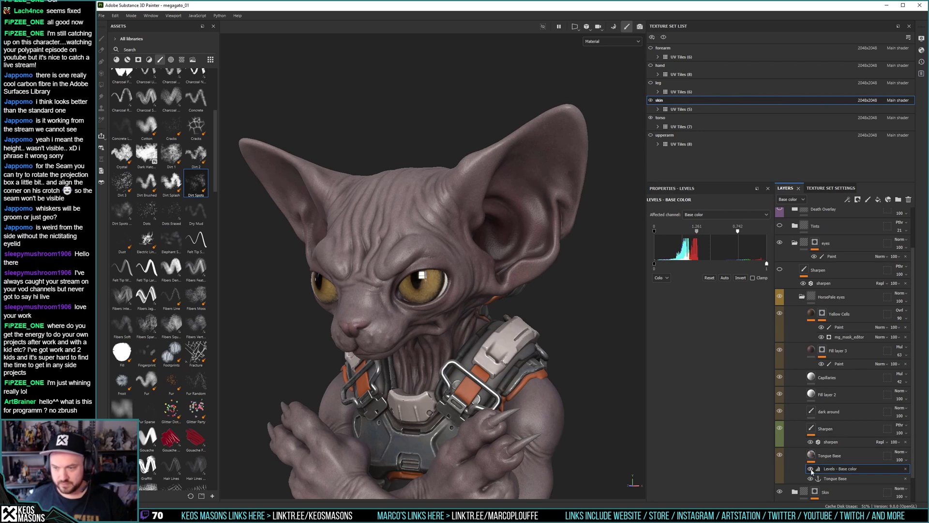
Examine the effect of the Levels adjustment on the eyes and head from several angles.
{"action": "left_click_drag", "start_coordinate": [438, 279], "coordinate": [472, 262], "text": "alt"}
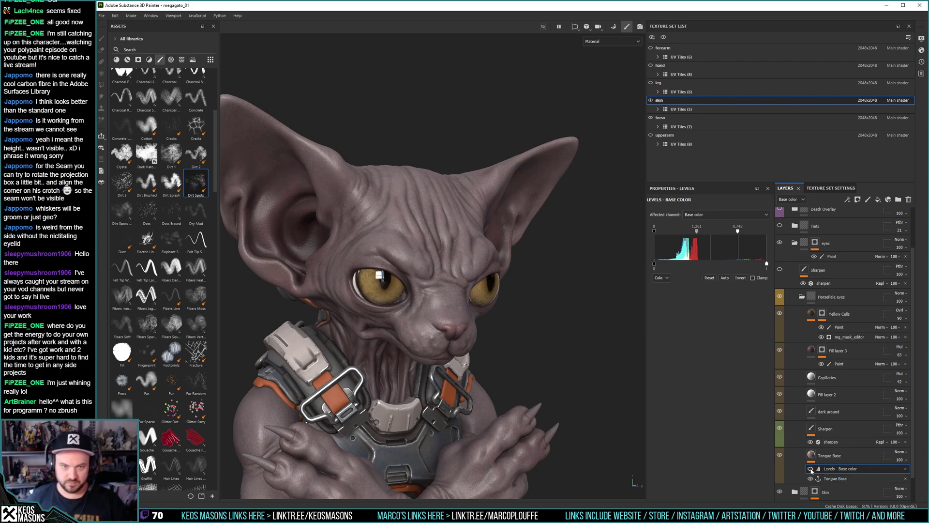
{"action": "left_click_drag", "start_coordinate": [481, 318], "coordinate": [495, 300], "text": "alt"}
{"action": "right_click_drag", "start_coordinate": [499, 305], "coordinate": [470, 253], "text": "alt"}
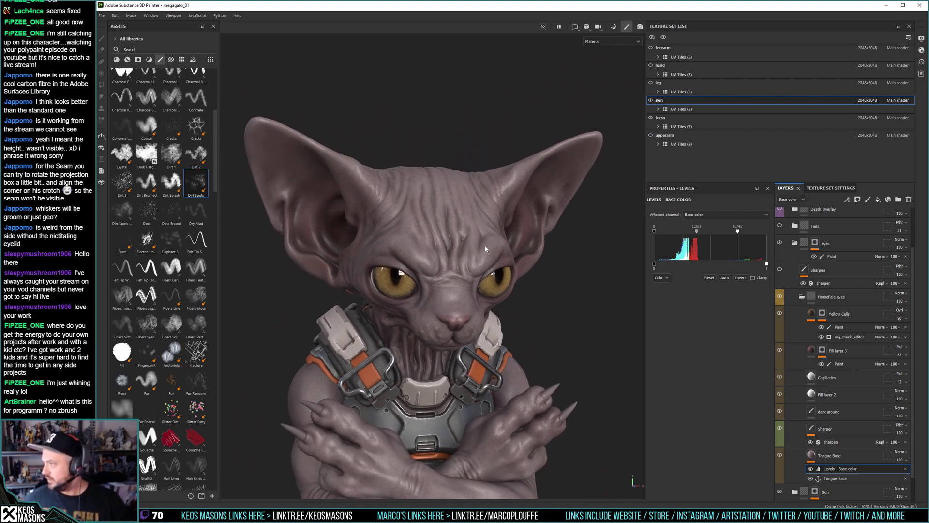
{"action": "left_click_drag", "start_coordinate": [477, 255], "coordinate": [479, 265], "text": "alt+shift"}
{"action": "middle_click_drag", "start_coordinate": [479, 266], "coordinate": [450, 245], "text": "alt"}
{"action": "right_click_drag", "start_coordinate": [450, 245], "coordinate": [460, 274], "text": "alt"}
{"action": "left_click_drag", "start_coordinate": [461, 274], "coordinate": [423, 276], "text": "alt"}
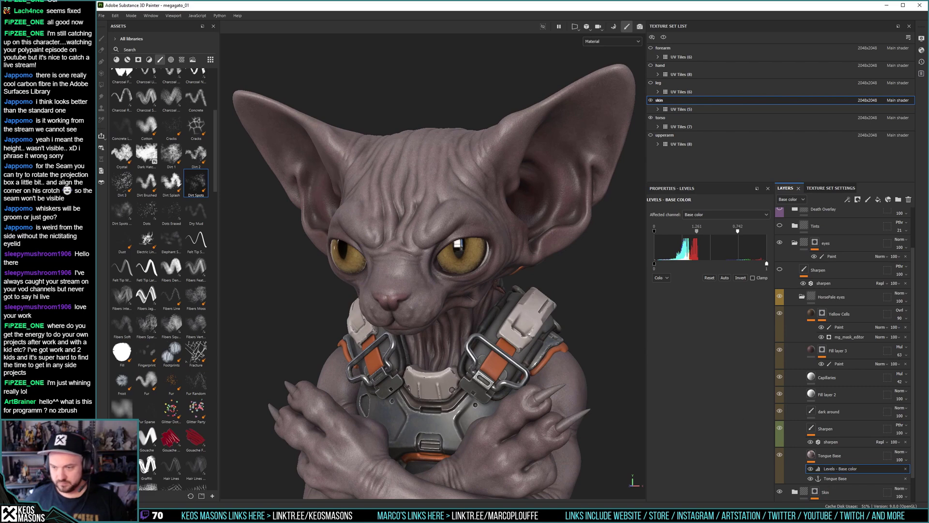
Add a new paint layer directly above the dark around layer.
{"action": "left_click", "coordinate": [840, 412]}
{"action": "right_click", "coordinate": [843, 414]}
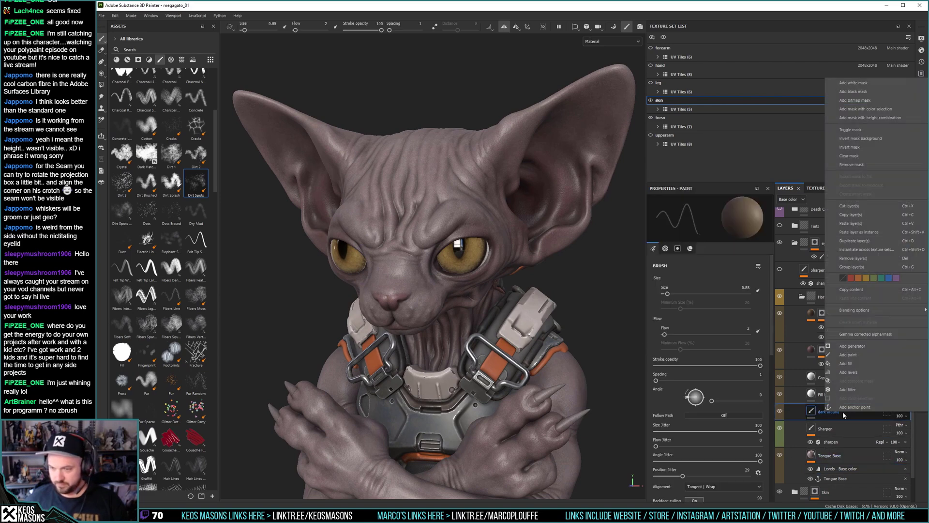
{"action": "left_click", "coordinate": [796, 172]}
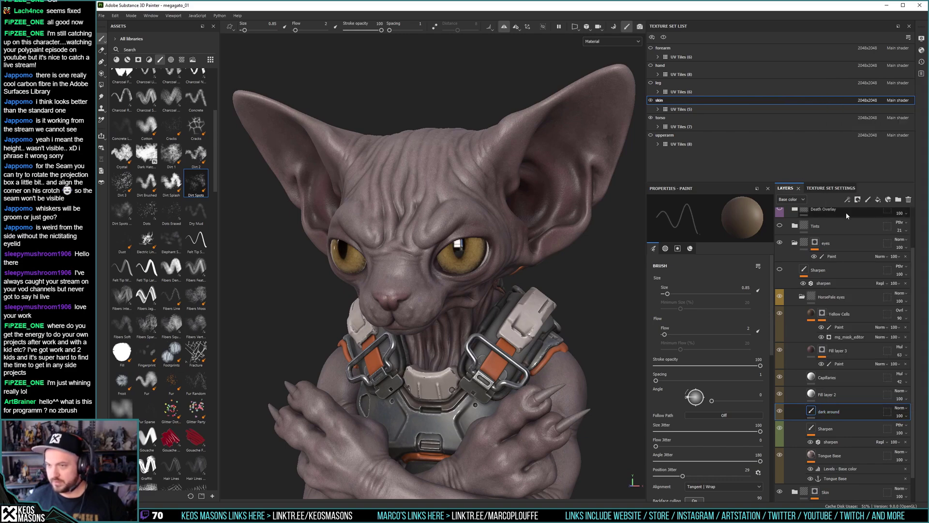
{"action": "left_click", "coordinate": [867, 199]}
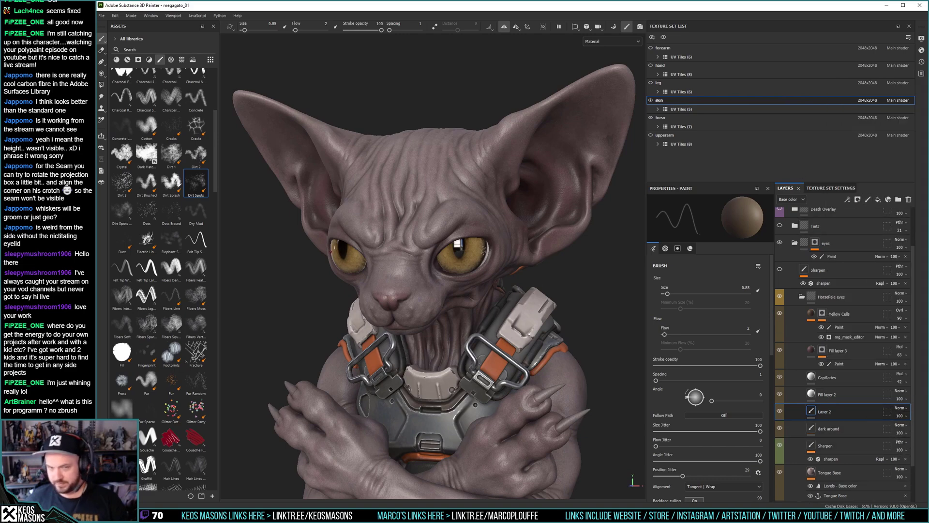
Enlarge the brush to size 6.27 and set its base color to an olive green with hue 0.210.
{"action": "left_click_drag", "start_coordinate": [487, 252], "coordinate": [503, 259], "text": "alt"}
{"action": "right_click_drag", "start_coordinate": [503, 258], "coordinate": [445, 294], "text": "alt"}
{"action": "left_click_drag", "start_coordinate": [446, 294], "coordinate": [503, 382], "text": "alt"}
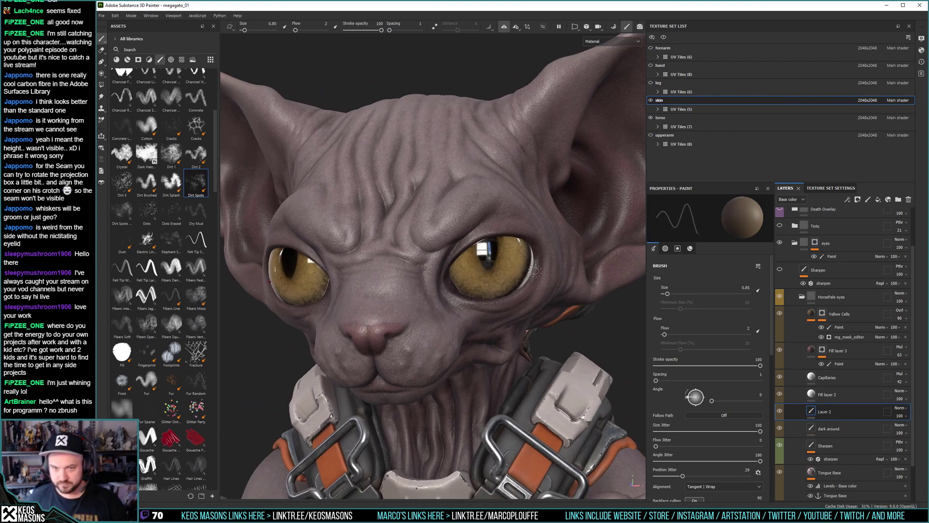
{"action": "left_click_drag", "start_coordinate": [507, 271], "coordinate": [500, 275], "text": "alt"}
{"action": "right_click_drag", "start_coordinate": [491, 260], "coordinate": [511, 260], "text": "ctrl"}
{"action": "scroll", "coordinate": [741, 406], "scroll_direction": "down", "scroll_amount": 10}
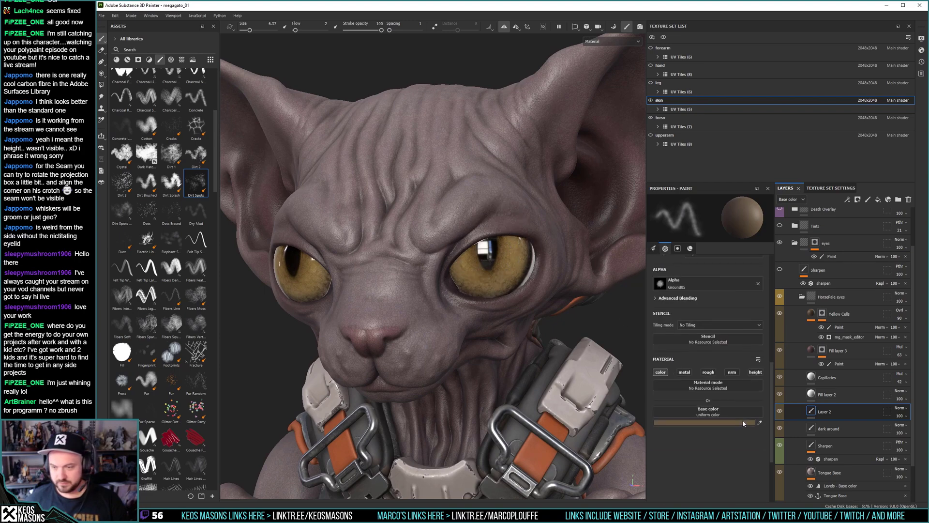
{"action": "left_click", "coordinate": [725, 325]}
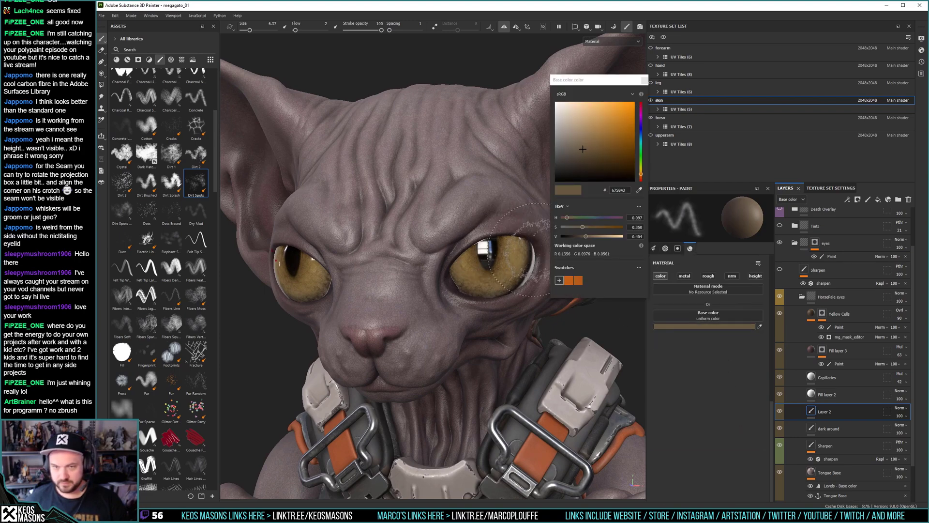
{"action": "left_click", "coordinate": [638, 190]}
{"action": "left_click", "coordinate": [524, 270]}
{"action": "left_click", "coordinate": [641, 165]}
Paint the green over the centers of the irises on the new layer, undoing the trial strokes, and close the color picker.
{"action": "left_click_drag", "start_coordinate": [476, 252], "coordinate": [497, 240]}
{"action": "key", "text": "ctrl+z"}
{"action": "right_click_drag", "start_coordinate": [490, 255], "coordinate": [486, 256], "text": "ctrl"}
{"action": "mouse_move", "coordinate": [486, 257]}
{"action": "left_mouse_down"}
{"action": "mouse_move", "coordinate": [489, 232]}
{"action": "mouse_move", "coordinate": [478, 235]}
{"action": "mouse_move", "coordinate": [488, 278]}
{"action": "mouse_move", "coordinate": [490, 242]}
{"action": "left_mouse_up"}
{"action": "key", "text": "ctrl+z"}
{"action": "key", "text": "ctrl+z"}
{"action": "key", "text": "ctrl+z"}
{"action": "key", "text": "ctrl+z"}
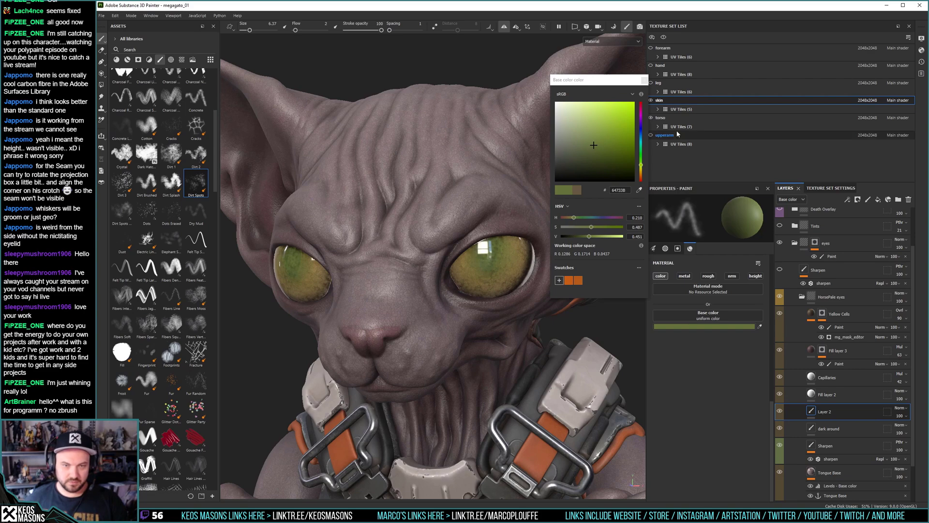
{"action": "key", "text": "Escape"}
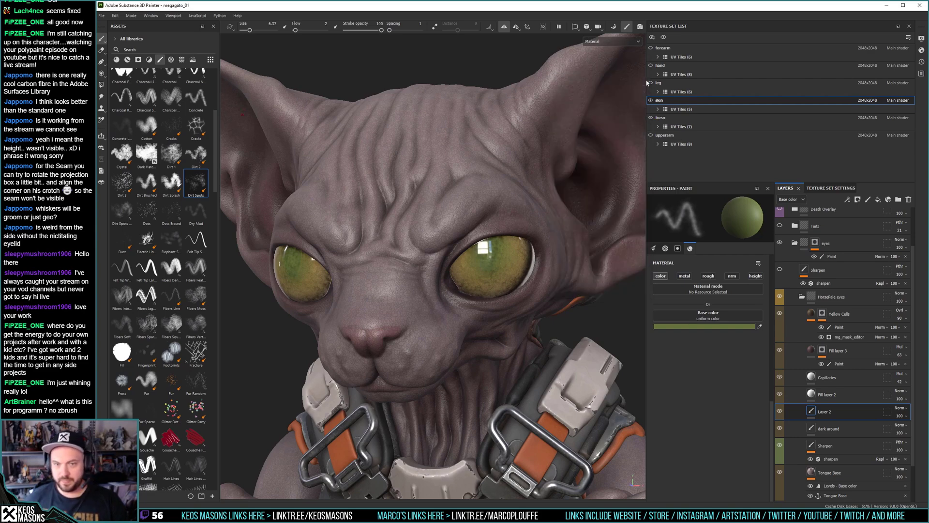
Try masking Layer 2 with a color selection that picks the dark pupil color and has an output value of 0.
{"action": "right_click", "coordinate": [813, 412]}
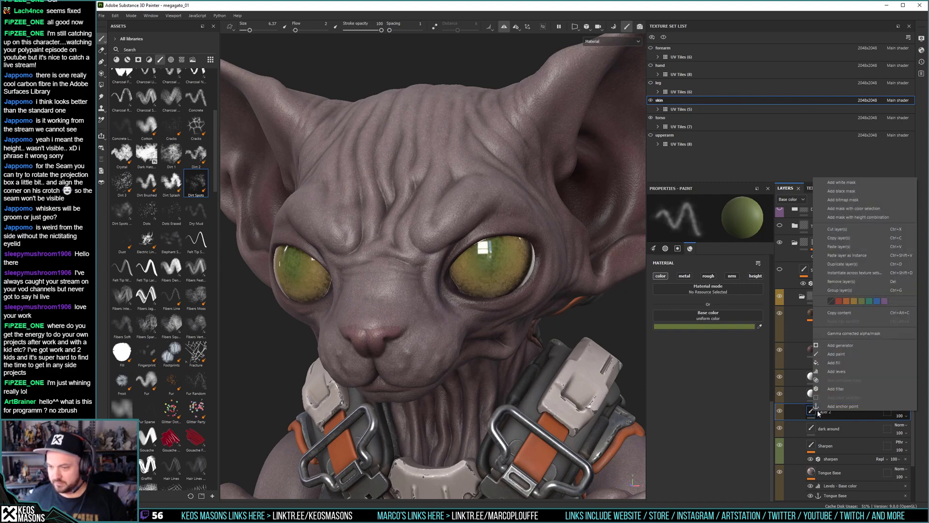
{"action": "left_click", "coordinate": [852, 209]}
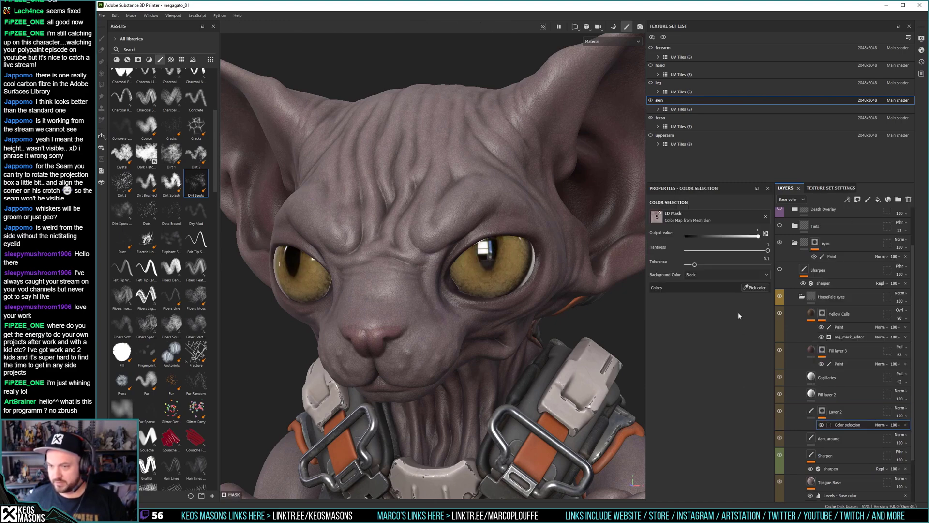
{"action": "left_click", "coordinate": [755, 288]}
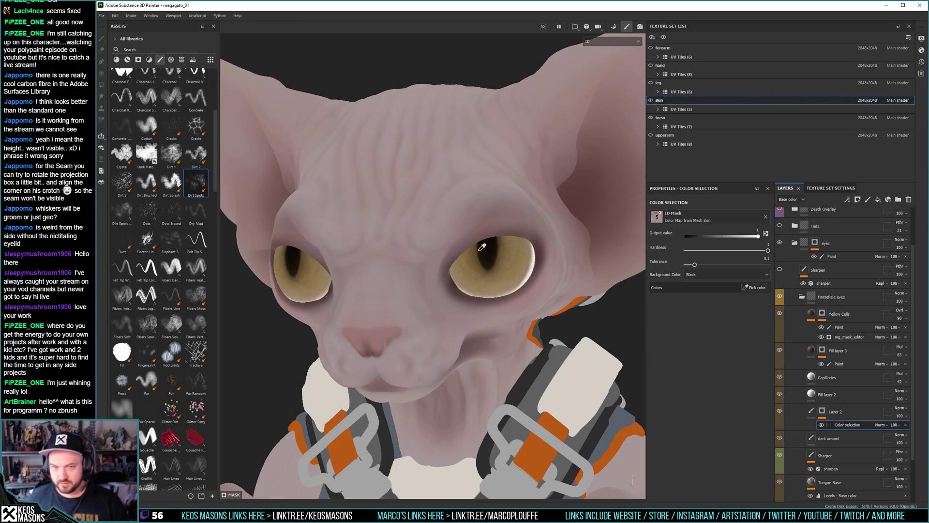
{"action": "left_click", "coordinate": [494, 263]}
{"action": "left_click_drag", "start_coordinate": [759, 236], "coordinate": [656, 238]}
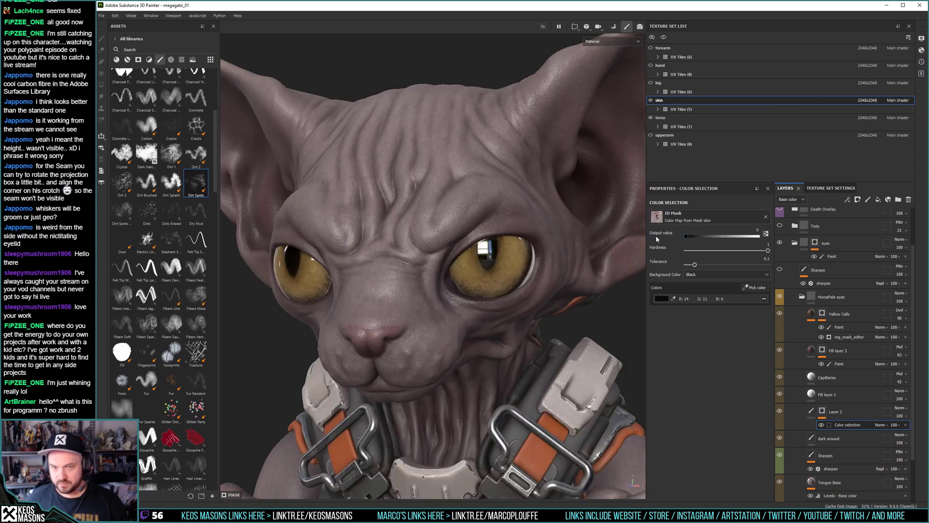
Replace Layer 2's mask with a fresh one and add a color selection effect to it.
{"action": "right_click", "coordinate": [823, 413]}
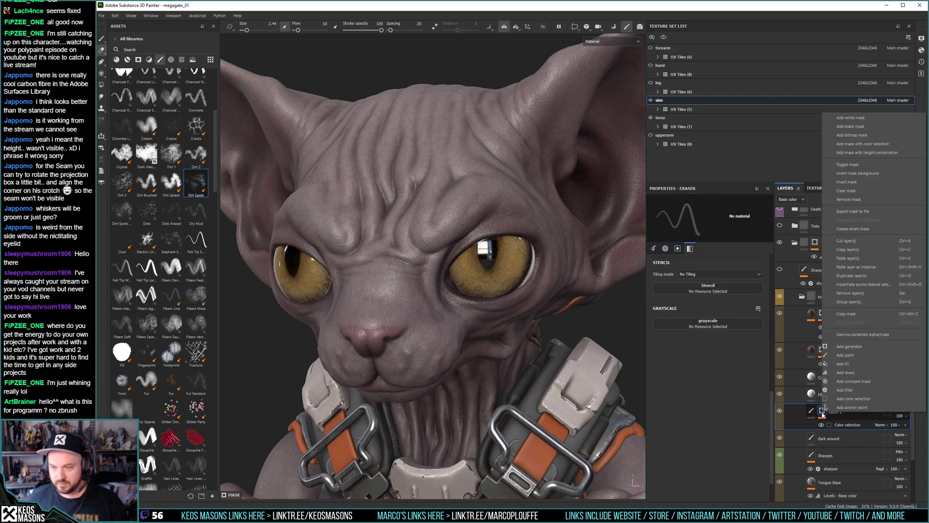
{"action": "left_click", "coordinate": [858, 127]}
{"action": "right_click", "coordinate": [828, 419]}
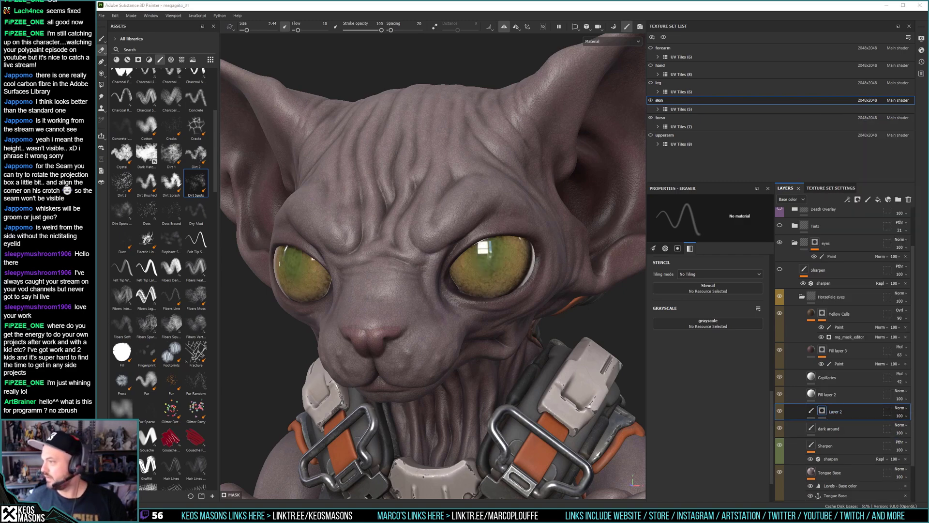
{"action": "right_click", "coordinate": [823, 416]}
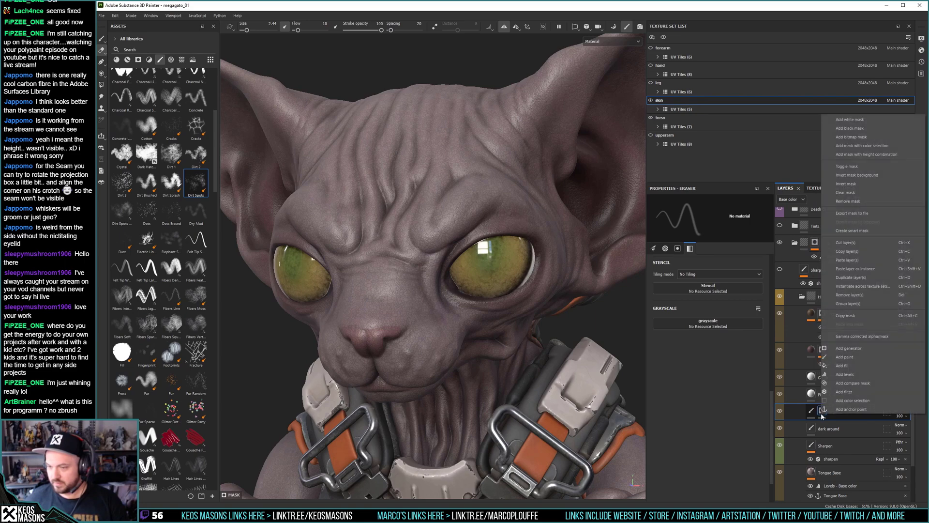
{"action": "left_click", "coordinate": [854, 400]}
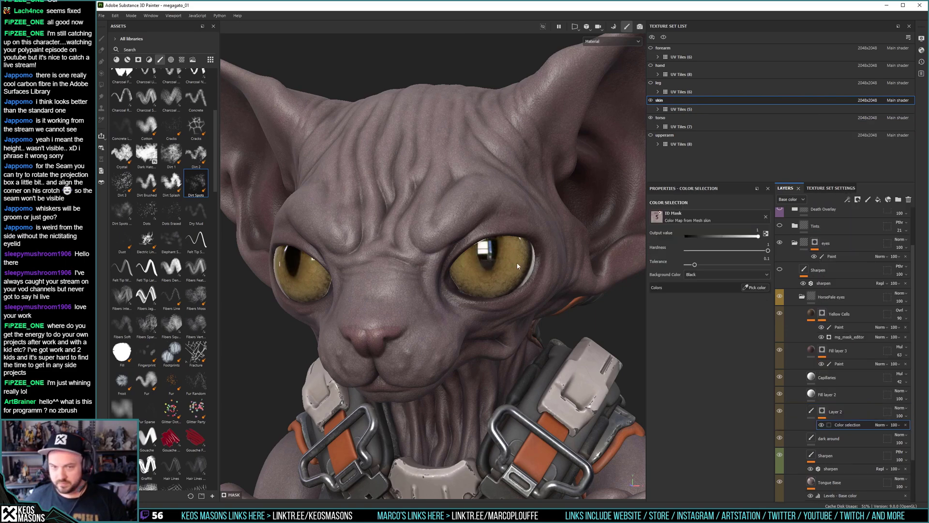
Try a color selection on the dark pupil color with an output value of 0, and remove the effect from Layer 2's mask.
{"action": "left_click", "coordinate": [755, 287]}
{"action": "left_click", "coordinate": [493, 255]}
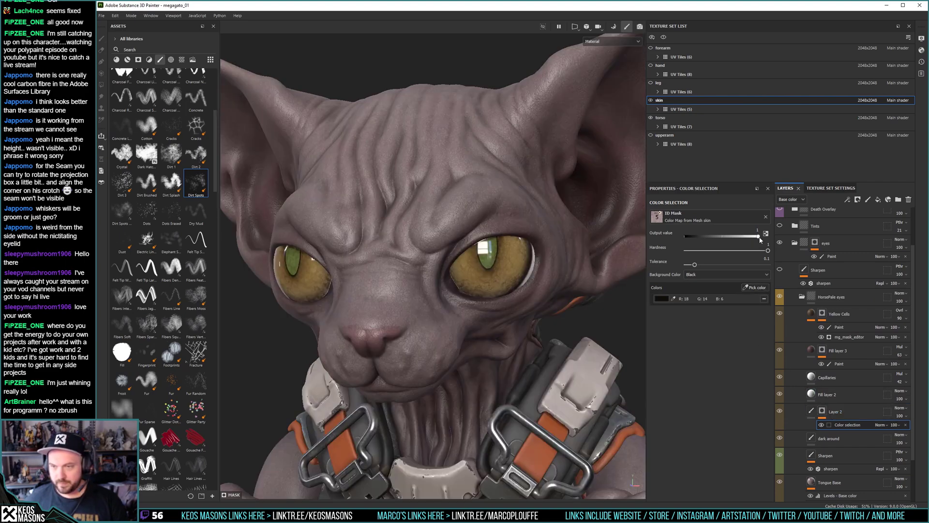
{"action": "left_click_drag", "start_coordinate": [759, 238], "coordinate": [675, 236]}
{"action": "left_click", "coordinate": [822, 410]}
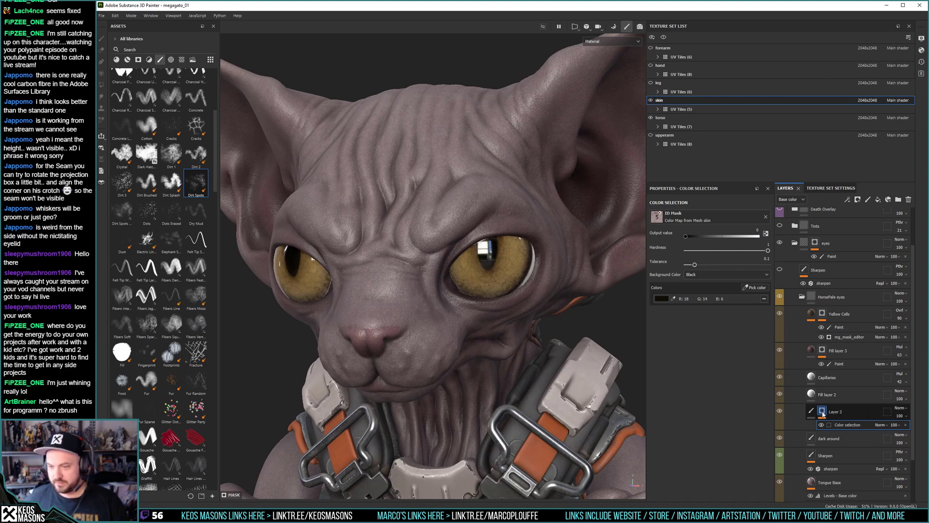
{"action": "left_click", "coordinate": [905, 425]}
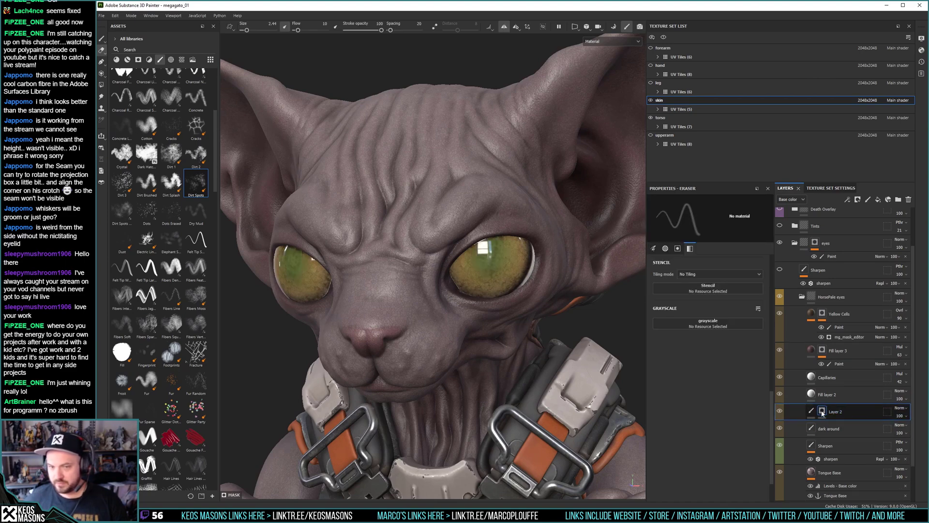
Display only Layer 2's mask and add a color selection effect that picks the dark pupil color, undoing the trial output value of 0.
{"action": "left_click", "coordinate": [822, 411], "text": "alt"}
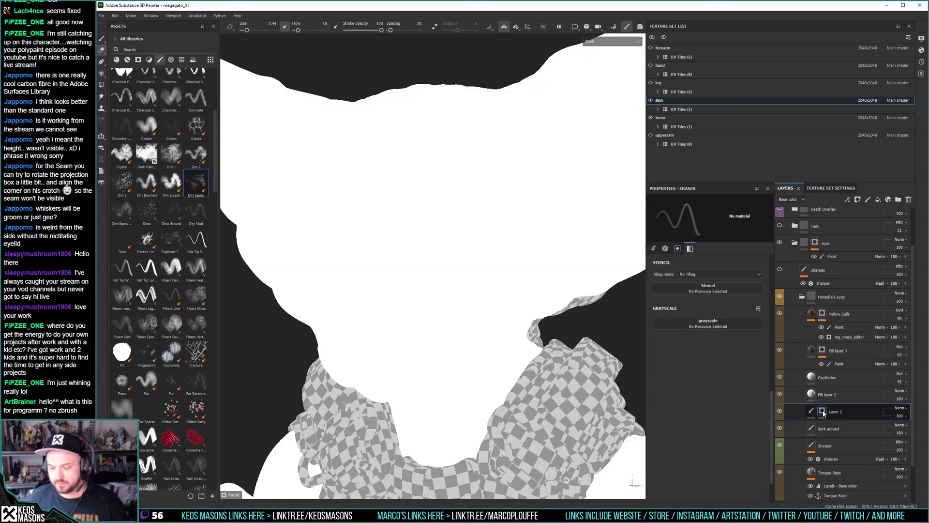
{"action": "right_click", "coordinate": [824, 413]}
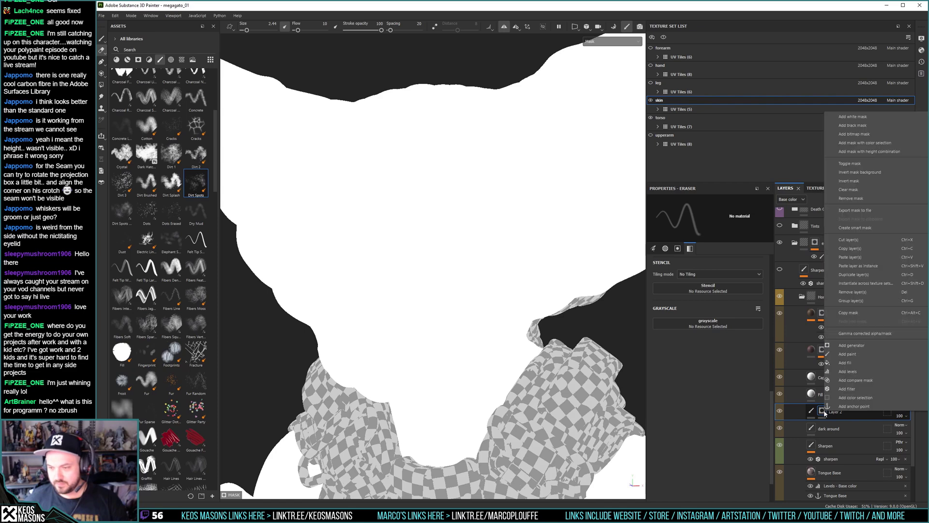
{"action": "left_click", "coordinate": [856, 398]}
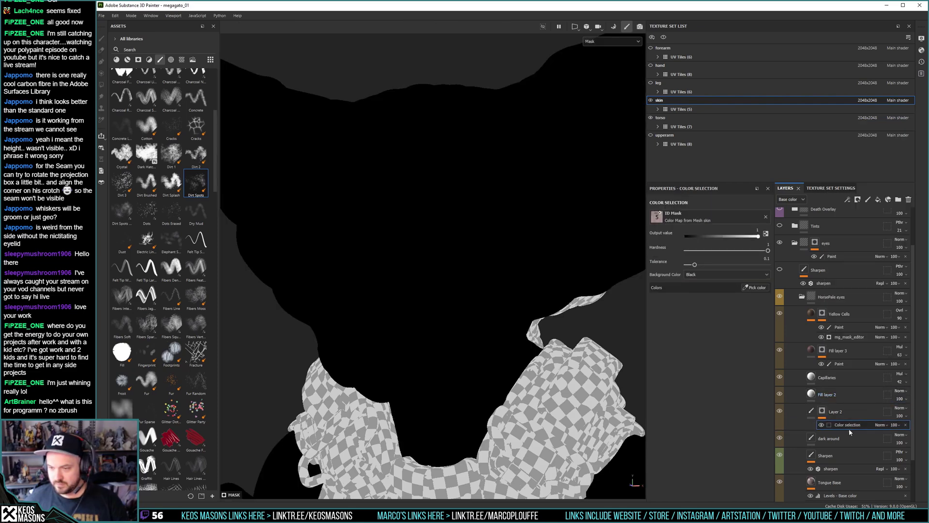
{"action": "left_click", "coordinate": [761, 293]}
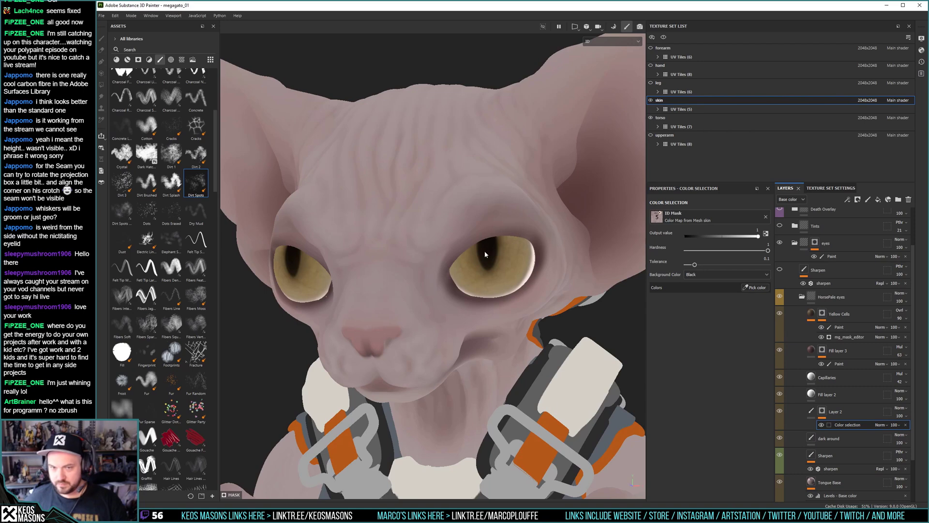
{"action": "left_click", "coordinate": [487, 248]}
{"action": "left_click_drag", "start_coordinate": [759, 237], "coordinate": [642, 236]}
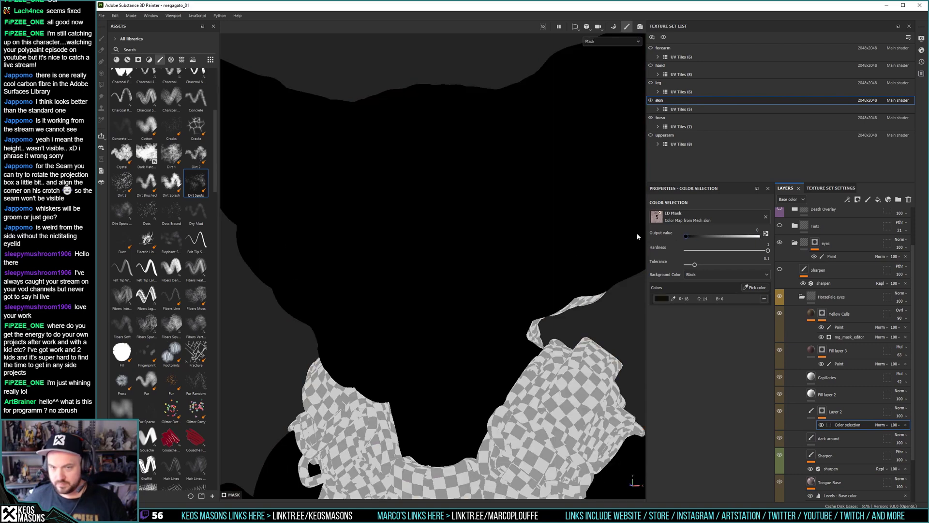
{"action": "key", "text": "ctrl+z"}
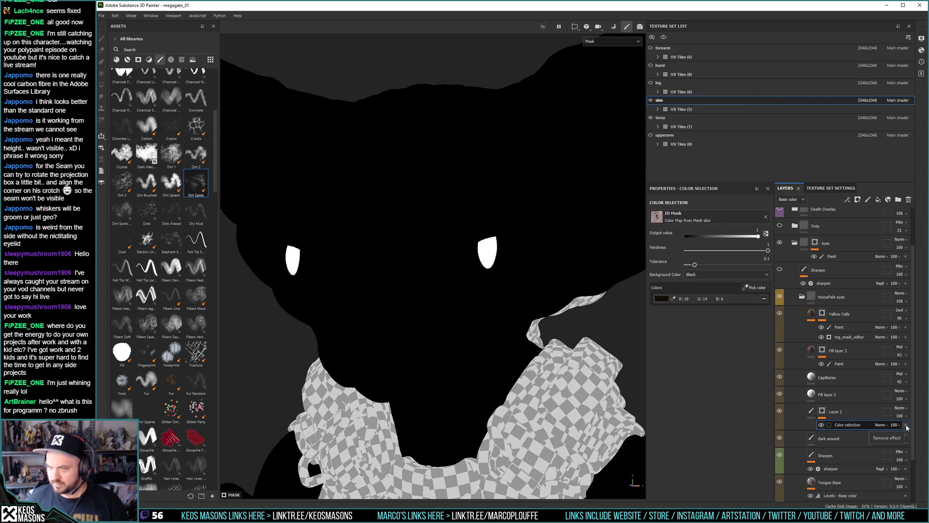
Set the color selection's background color to White and its output value to 0, and return to the material view.
{"action": "left_click", "coordinate": [707, 274]}
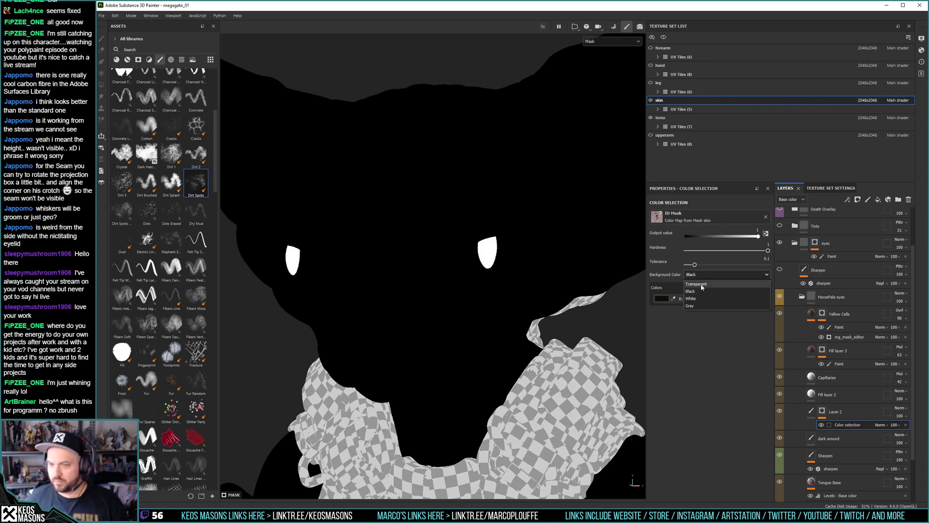
{"action": "left_click", "coordinate": [697, 298]}
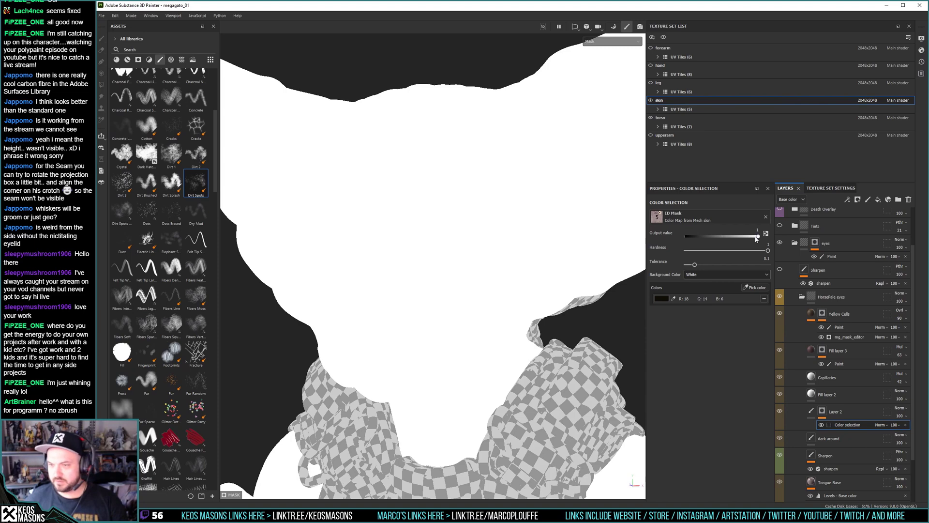
{"action": "left_click_drag", "start_coordinate": [757, 237], "coordinate": [630, 238]}
{"action": "left_click", "coordinate": [844, 411]}
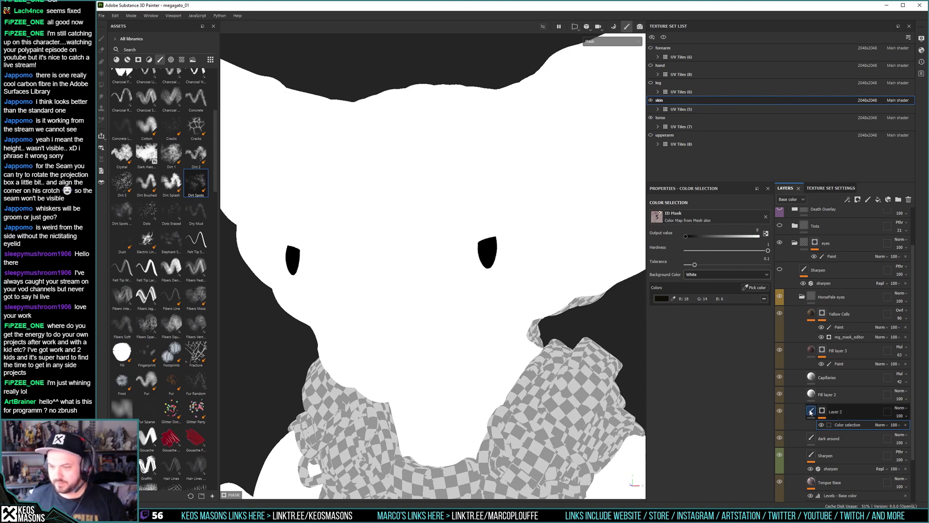
{"action": "key", "text": "m"}
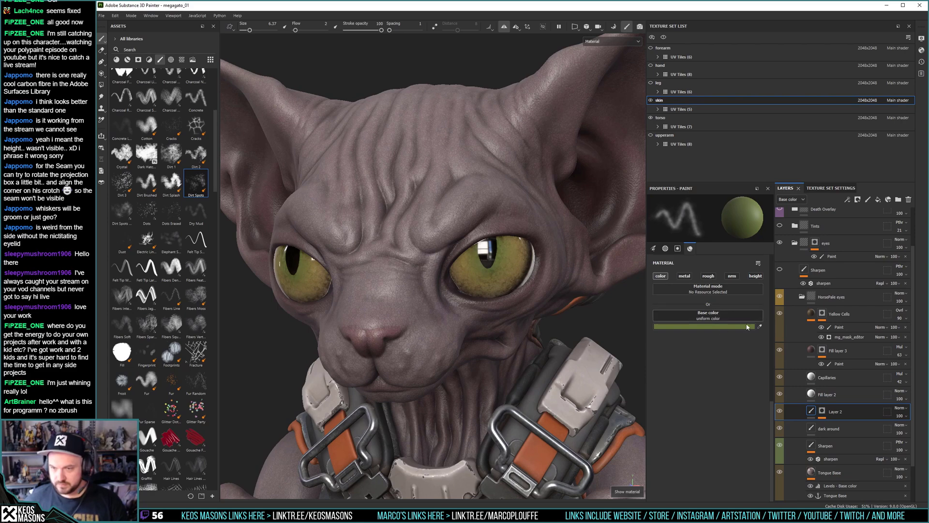
Soften Layer 2's color selection by setting its hardness to 0.29 and its tolerance to 0.44.
{"action": "left_click", "coordinate": [822, 411]}
{"action": "left_click", "coordinate": [837, 426]}
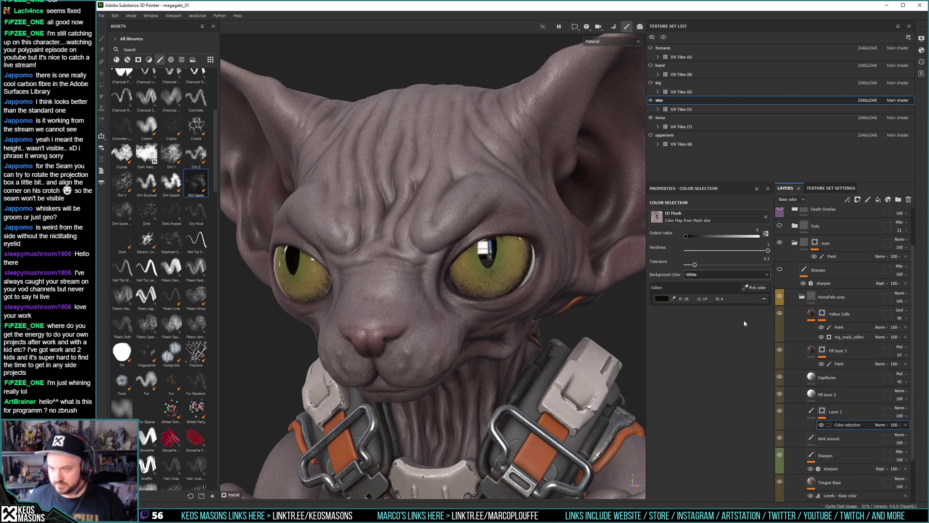
{"action": "left_click_drag", "start_coordinate": [768, 253], "coordinate": [727, 267]}
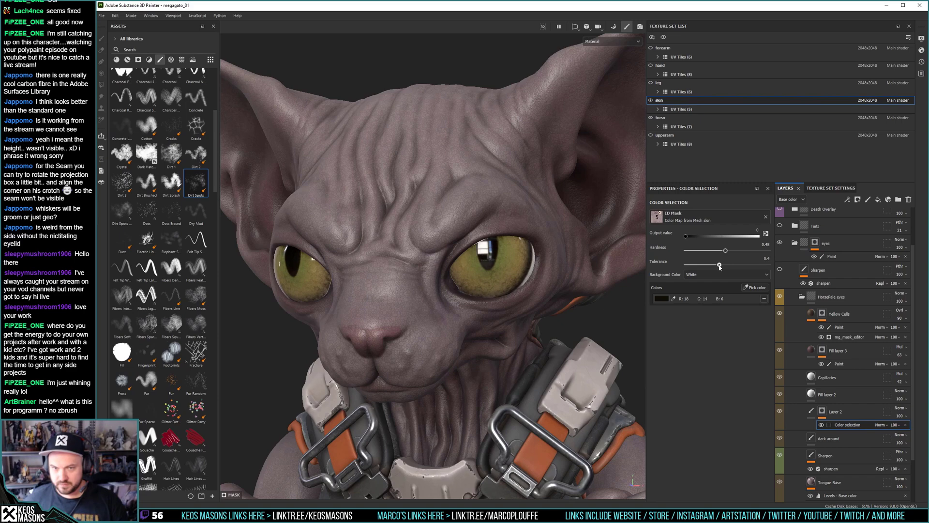
{"action": "mouse_move", "coordinate": [731, 254]}
{"action": "left_mouse_down"}
{"action": "mouse_move", "coordinate": [742, 251]}
{"action": "mouse_move", "coordinate": [718, 255]}
{"action": "left_mouse_up"}
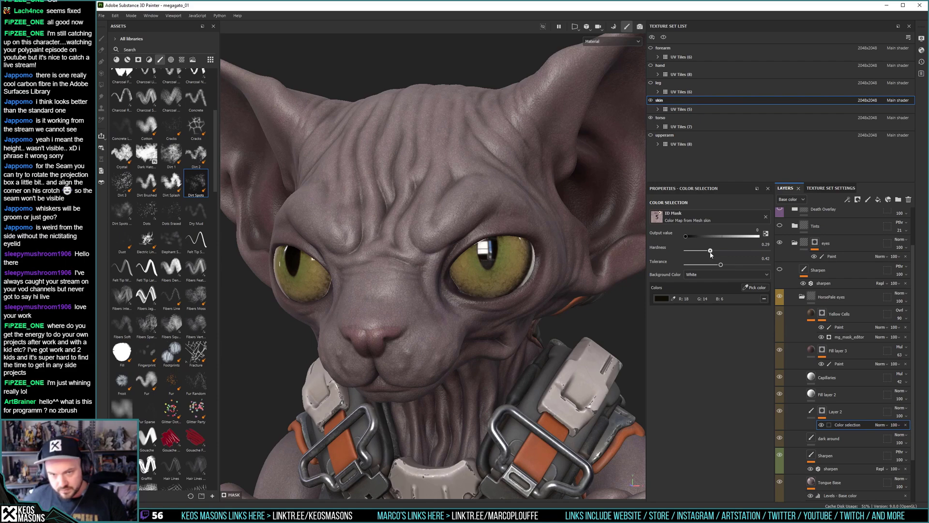
{"action": "left_click_drag", "start_coordinate": [722, 267], "coordinate": [722, 266]}
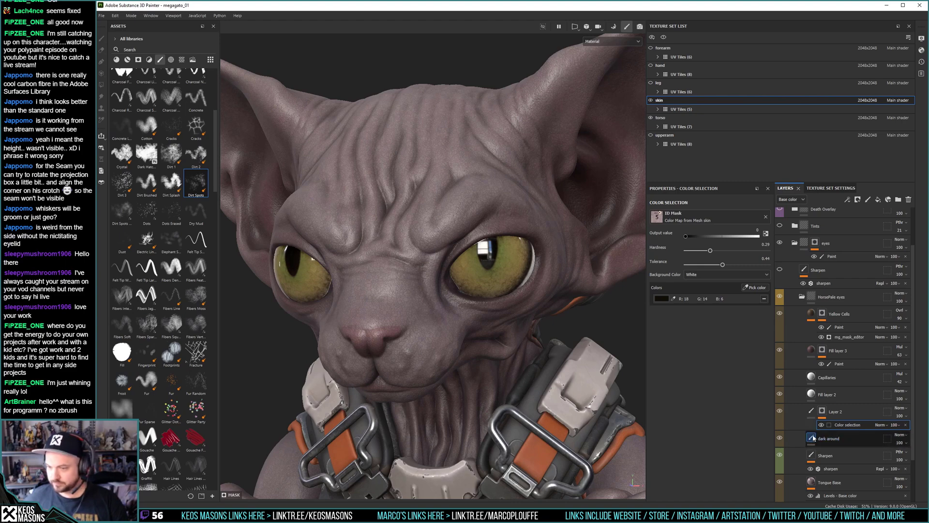
Rename Layer 2 as greener, with its paint content selected.
{"action": "left_click", "coordinate": [811, 411]}
{"action": "double_click", "coordinate": [834, 411]}
{"action": "type", "text": "edreener"}
{"action": "key", "text": "Return"}
{"action": "key", "text": "p"}
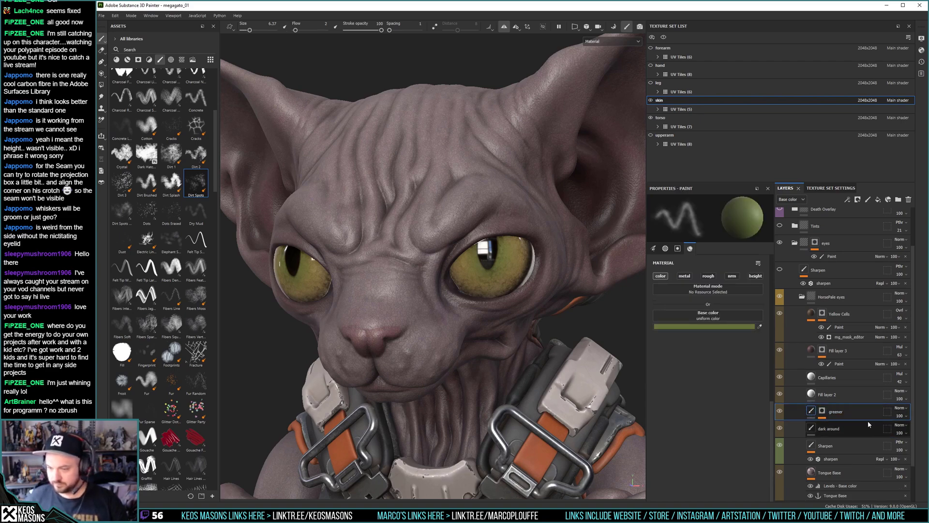
Shift the brush's base color hue slightly toward a yellower olive and close the color picker.
{"action": "left_click", "coordinate": [726, 326]}
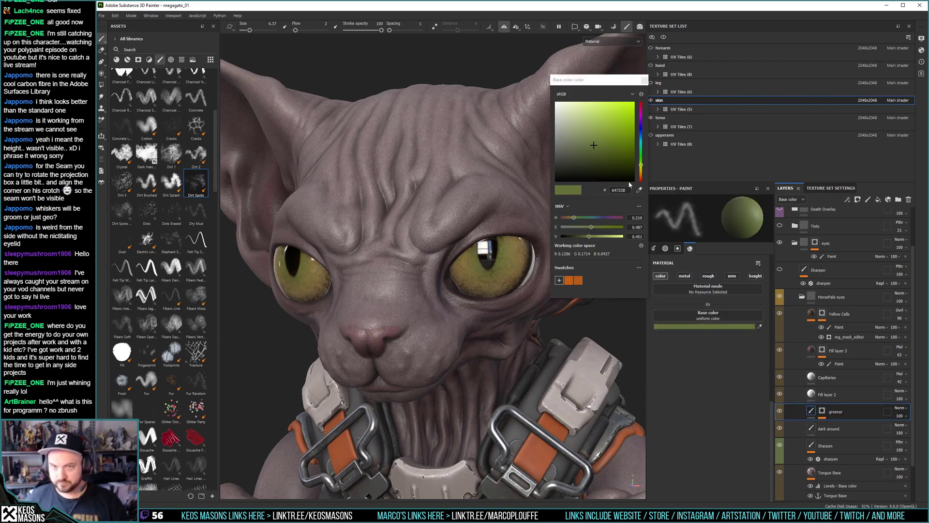
{"action": "mouse_move", "coordinate": [641, 165]}
{"action": "left_mouse_down"}
{"action": "mouse_move", "coordinate": [644, 178]}
{"action": "mouse_move", "coordinate": [642, 164]}
{"action": "left_mouse_up"}
{"action": "left_click", "coordinate": [645, 79]}
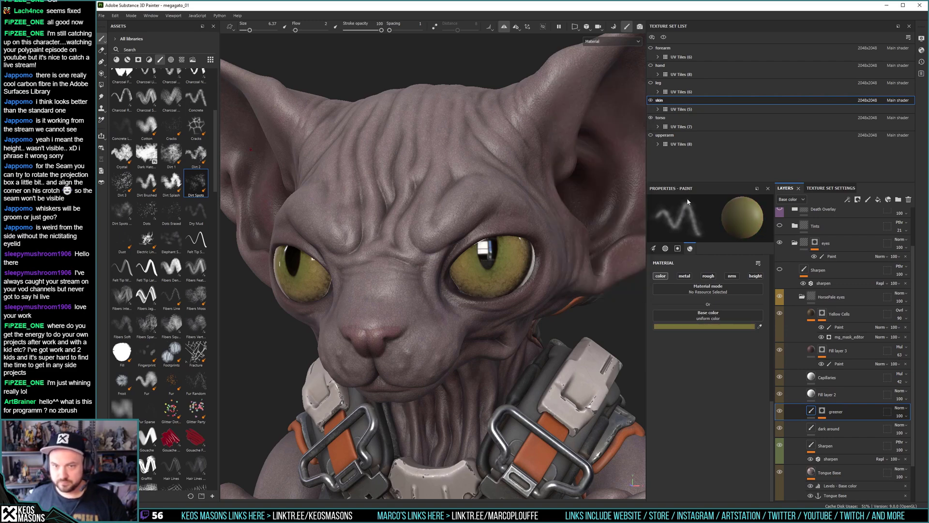
Try the Multiply and Divide blending modes on the greener layer.
{"action": "left_click", "coordinate": [900, 408]}
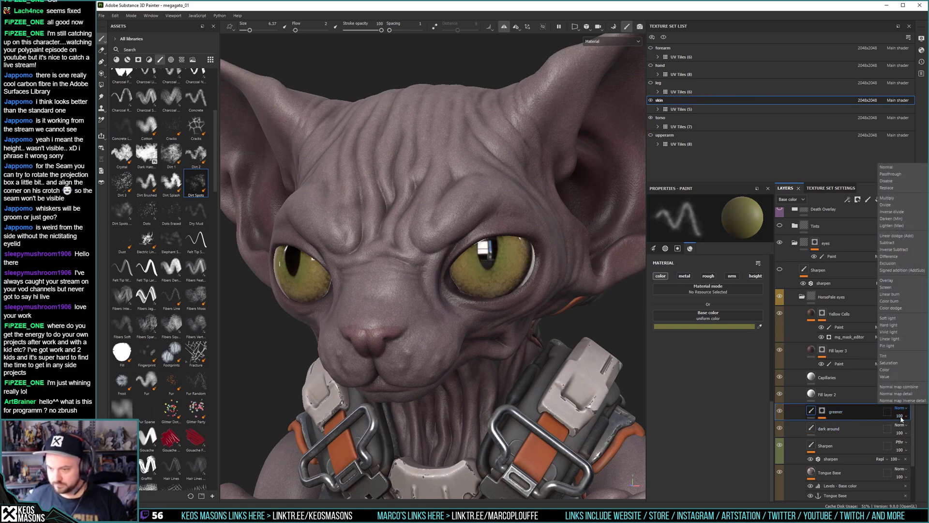
{"action": "left_click", "coordinate": [888, 198]}
{"action": "key", "text": "Down"}
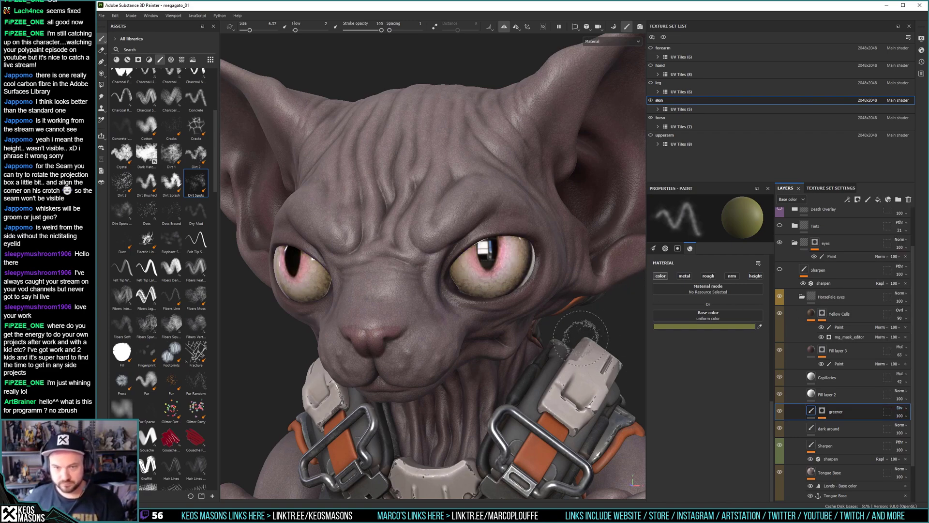
{"action": "left_click", "coordinate": [901, 407]}
{"action": "key", "text": "Escape"}
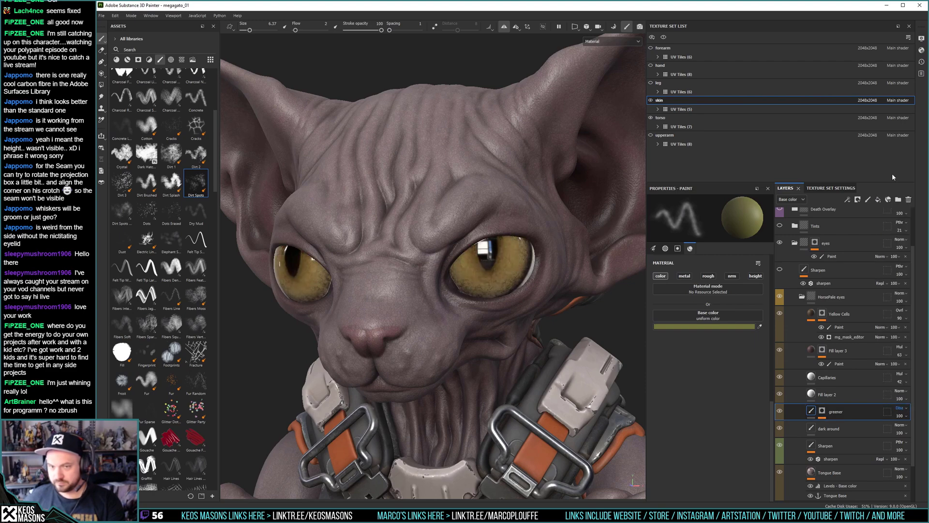
Step through the blending modes for the greener layer and settle on Color.
{"action": "key", "text": "Down"}
{"action": "key", "text": "Down"}
{"action": "key", "text": "Down"}
{"action": "key", "text": "Down"}
{"action": "key", "text": "Down"}
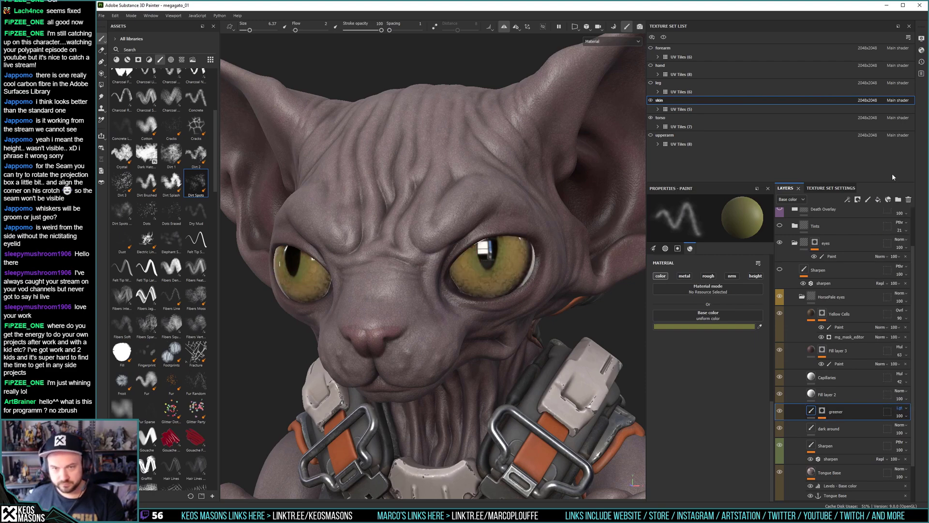
{"action": "key", "text": "Up"}
{"action": "key", "text": "Up"}
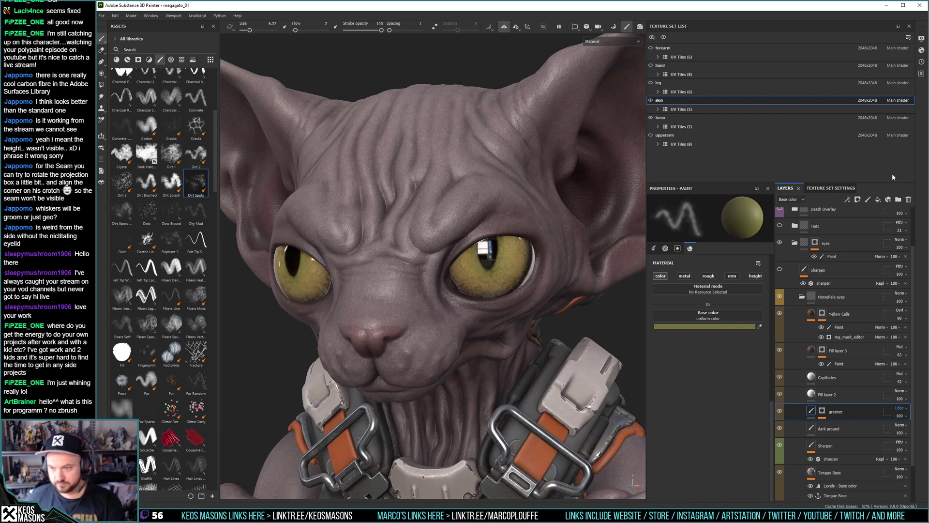
{"action": "key", "text": "Down"}
{"action": "key", "text": "Down"}
{"action": "key", "text": "Down"}
{"action": "key", "text": "Down"}
{"action": "key", "text": "Down"}
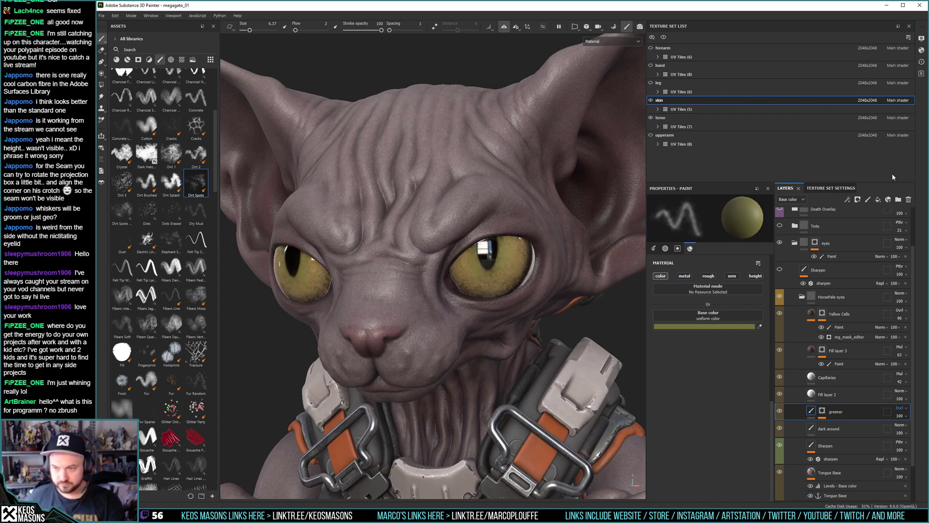
{"action": "key", "text": "Down"}
{"action": "key", "text": "Down"}
{"action": "key", "text": "Down"}
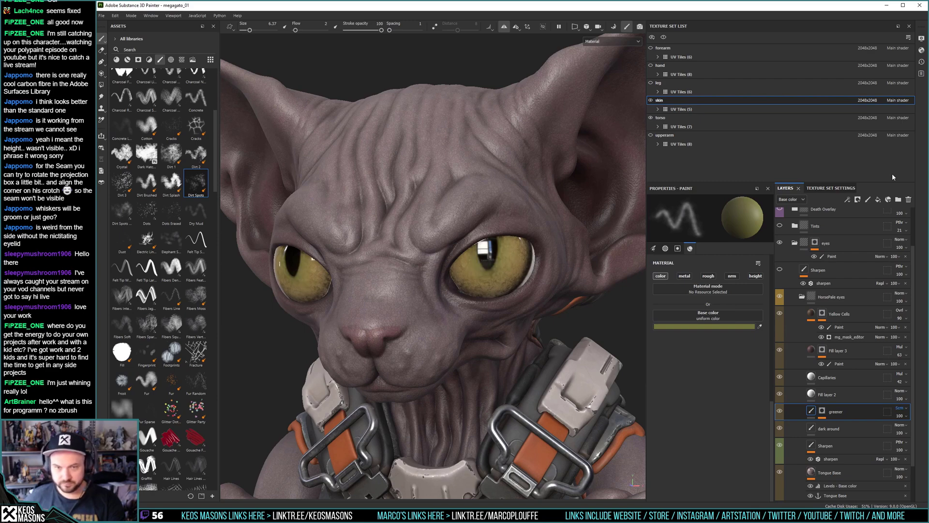
{"action": "key", "text": "Down"}
{"action": "key", "text": "Down"}
{"action": "key", "text": "Down"}
{"action": "key", "text": "Down"}
{"action": "key", "text": "Down"}
{"action": "key", "text": "Down"}
{"action": "key", "text": "Down"}
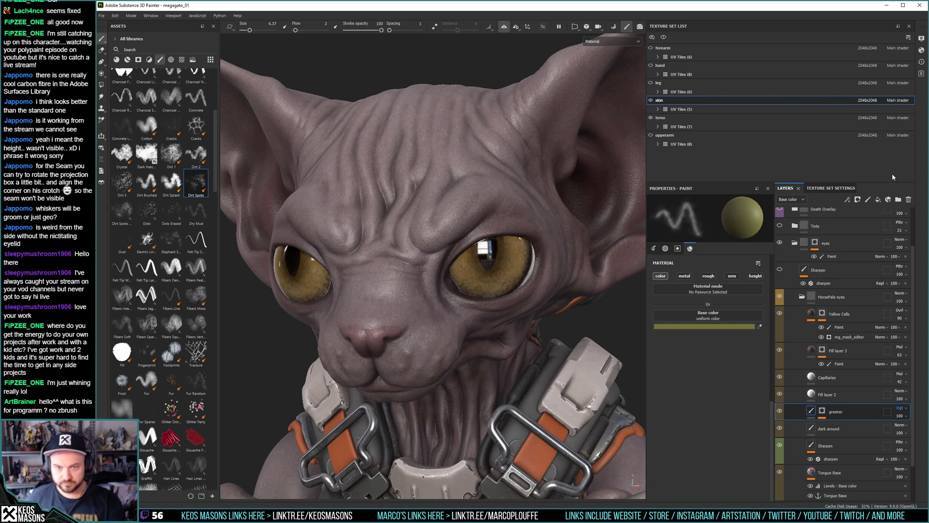
{"action": "key", "text": "Down"}
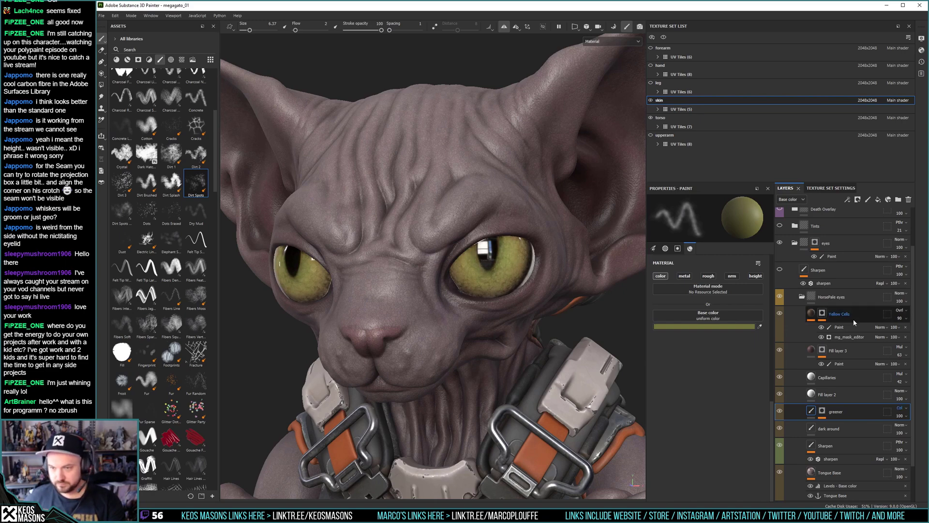
Lower the greener layer's opacity to 42.
{"action": "left_click", "coordinate": [908, 411]}
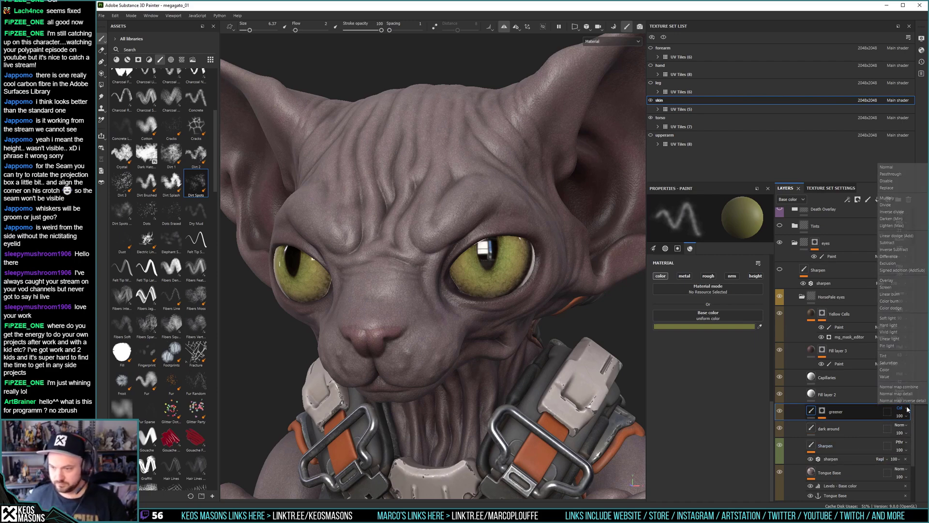
{"action": "left_click", "coordinate": [901, 415]}
{"action": "left_click_drag", "start_coordinate": [906, 429], "coordinate": [906, 430]}
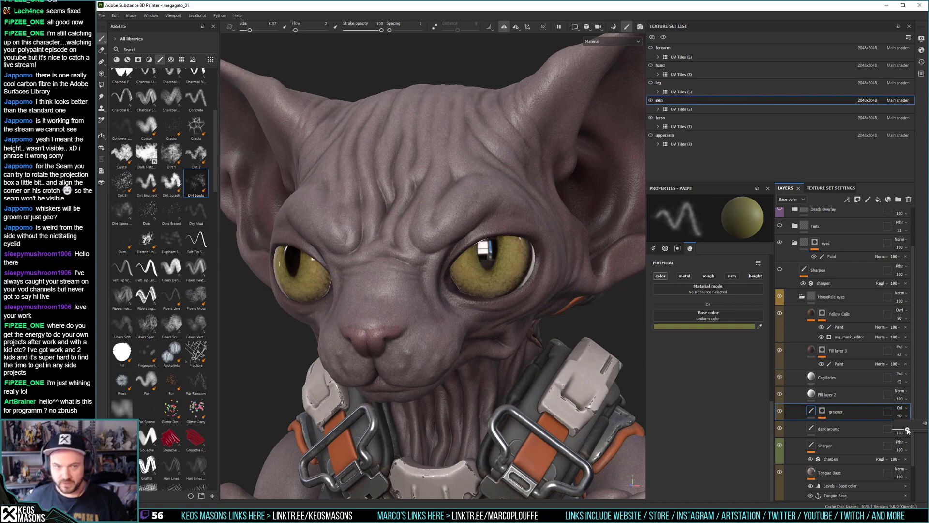
Examine the tinted eyes from both sides and the front, close up and from a distance, with the environment lighting rotated.
{"action": "right_click_drag", "start_coordinate": [464, 271], "coordinate": [430, 264], "text": "alt"}
{"action": "left_click_drag", "start_coordinate": [431, 264], "coordinate": [477, 256], "text": "alt"}
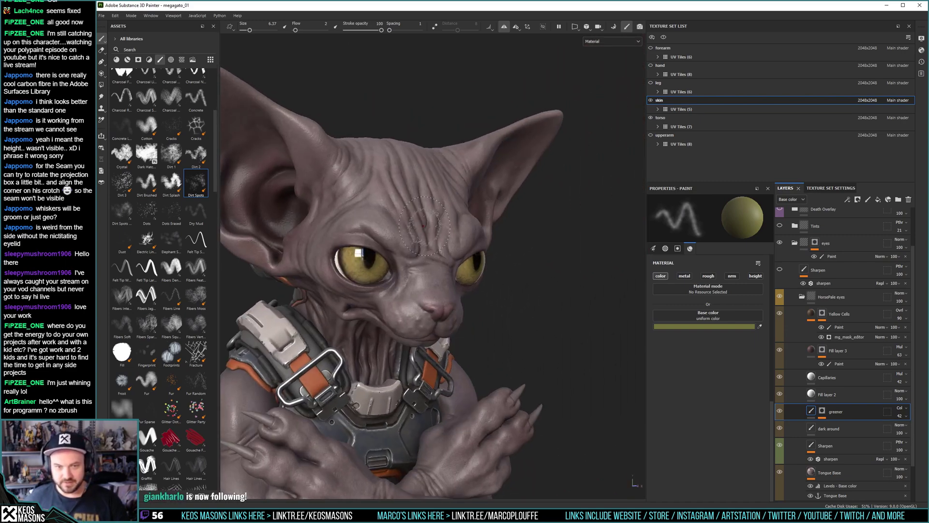
{"action": "right_click_drag", "start_coordinate": [435, 271], "coordinate": [469, 313], "text": "alt"}
{"action": "left_click_drag", "start_coordinate": [469, 313], "coordinate": [537, 310], "text": "alt"}
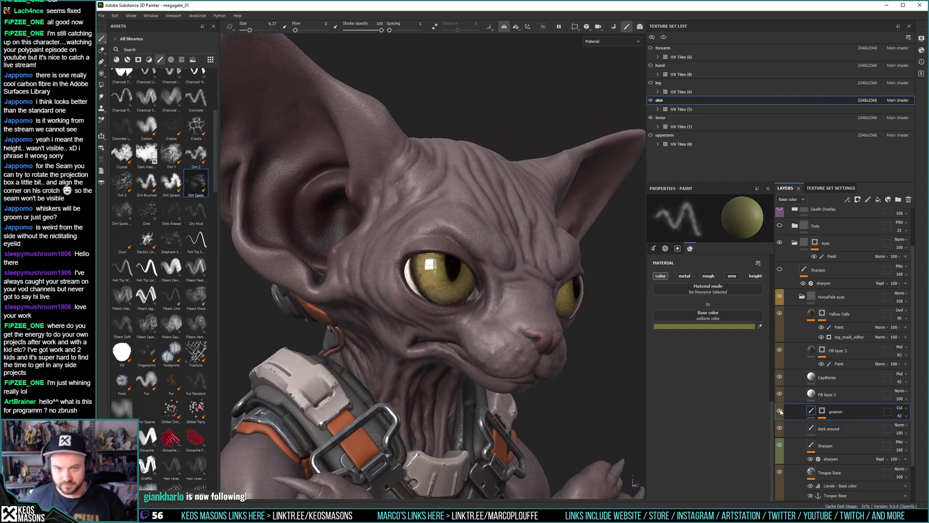
{"action": "mouse_move", "coordinate": [506, 342]}
{"action": "left_mouse_down", "text": "alt"}
{"action": "mouse_move", "coordinate": [435, 166]}
{"action": "mouse_move", "coordinate": [453, 258]}
{"action": "mouse_move", "coordinate": [486, 240]}
{"action": "left_mouse_up", "text": "alt"}
{"action": "right_click_drag", "start_coordinate": [499, 280], "coordinate": [483, 198], "text": "alt"}
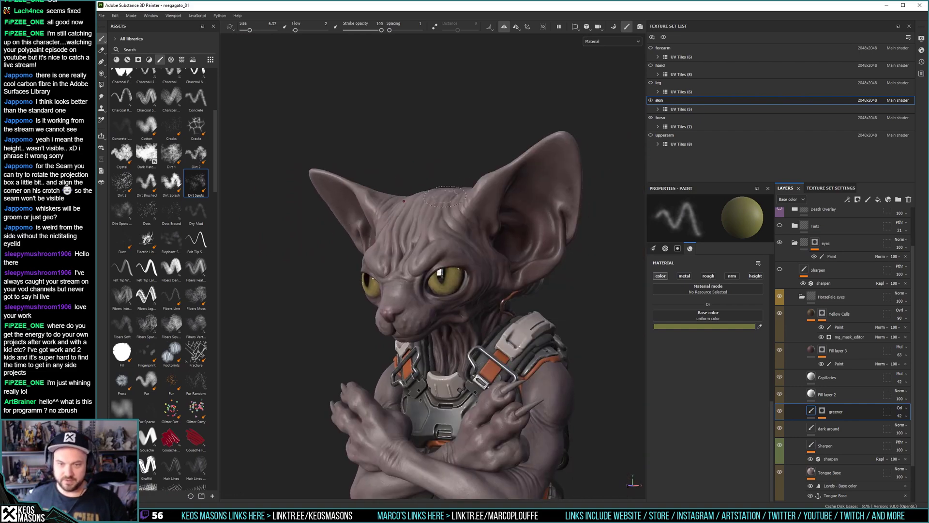
{"action": "left_click_drag", "start_coordinate": [484, 199], "coordinate": [521, 201], "text": "alt"}
{"action": "right_click_drag", "start_coordinate": [521, 201], "coordinate": [518, 450], "text": "alt"}
{"action": "left_click_drag", "start_coordinate": [517, 450], "coordinate": [440, 339], "text": "alt"}
{"action": "middle_click_drag", "start_coordinate": [441, 339], "coordinate": [414, 303], "text": "alt"}
{"action": "mouse_move", "coordinate": [414, 303]}
{"action": "left_mouse_down", "text": "alt"}
{"action": "mouse_move", "coordinate": [426, 315]}
{"action": "mouse_move", "coordinate": [469, 302]}
{"action": "mouse_move", "coordinate": [420, 344]}
{"action": "mouse_move", "coordinate": [422, 323]}
{"action": "left_mouse_up", "text": "alt"}
{"action": "right_click_drag", "start_coordinate": [423, 323], "coordinate": [334, 155], "text": "alt"}
{"action": "middle_click_drag", "start_coordinate": [450, 358], "coordinate": [419, 247], "text": "alt"}
{"action": "left_click_drag", "start_coordinate": [419, 247], "coordinate": [453, 264], "text": "alt"}
{"action": "mouse_move", "coordinate": [452, 264]}
{"action": "right_mouse_down", "text": "shift"}
{"action": "mouse_move", "coordinate": [513, 265]}
{"action": "mouse_move", "coordinate": [501, 267]}
{"action": "right_mouse_up", "text": "shift"}
{"action": "left_click_drag", "start_coordinate": [469, 277], "coordinate": [510, 278], "text": "alt"}
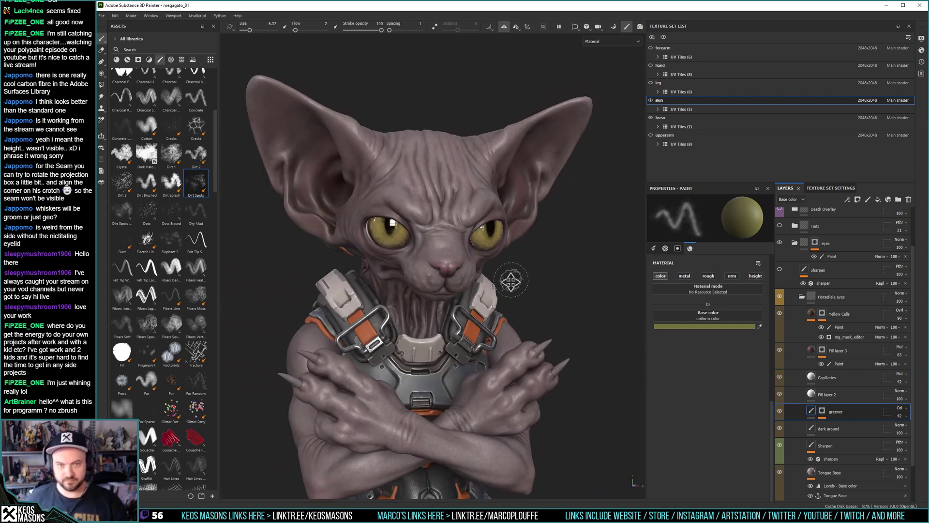
Delete the hidden Sharpen layer above the HorsePale eyes folder.
{"action": "middle_click_drag", "start_coordinate": [510, 278], "coordinate": [517, 296], "text": "alt"}
{"action": "left_click_drag", "start_coordinate": [481, 297], "coordinate": [487, 294], "text": "alt"}
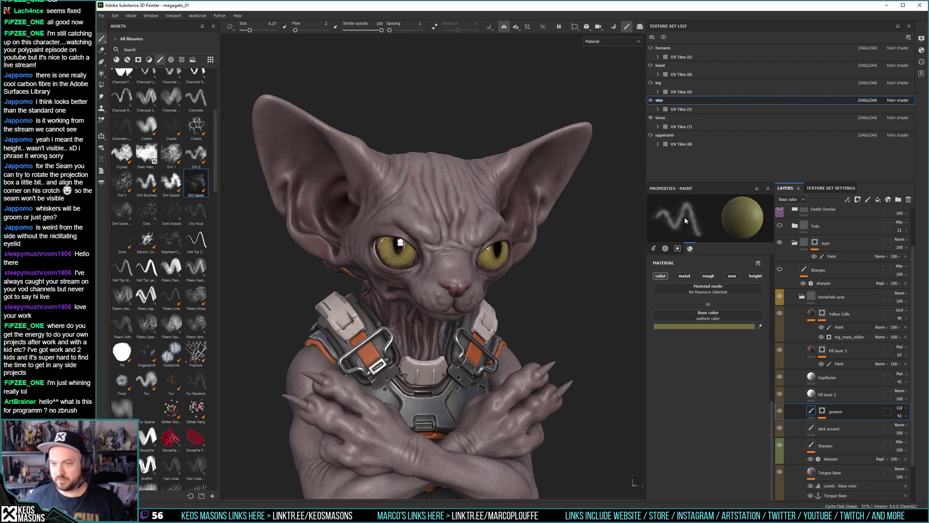
{"action": "scroll", "coordinate": [797, 288], "scroll_direction": "up", "scroll_amount": 1}
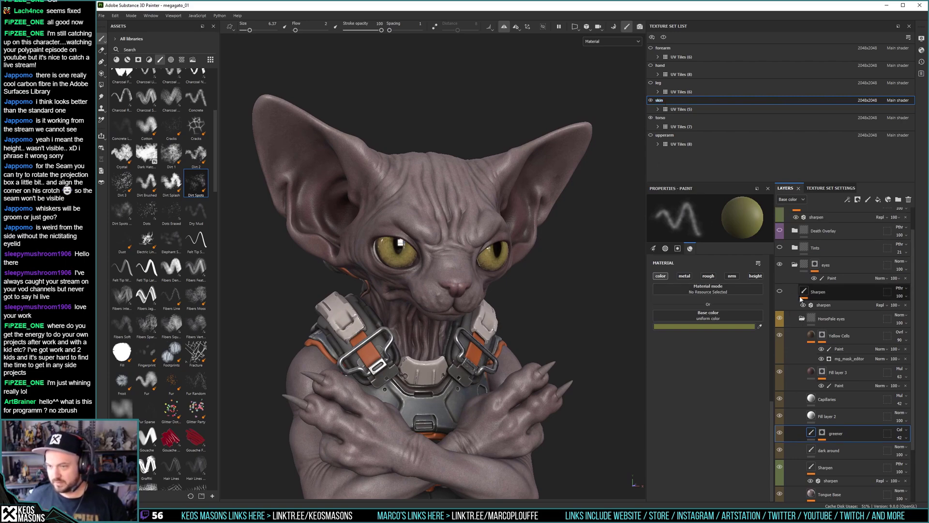
{"action": "scroll", "coordinate": [551, 274], "scroll_direction": "up", "scroll_amount": 4}
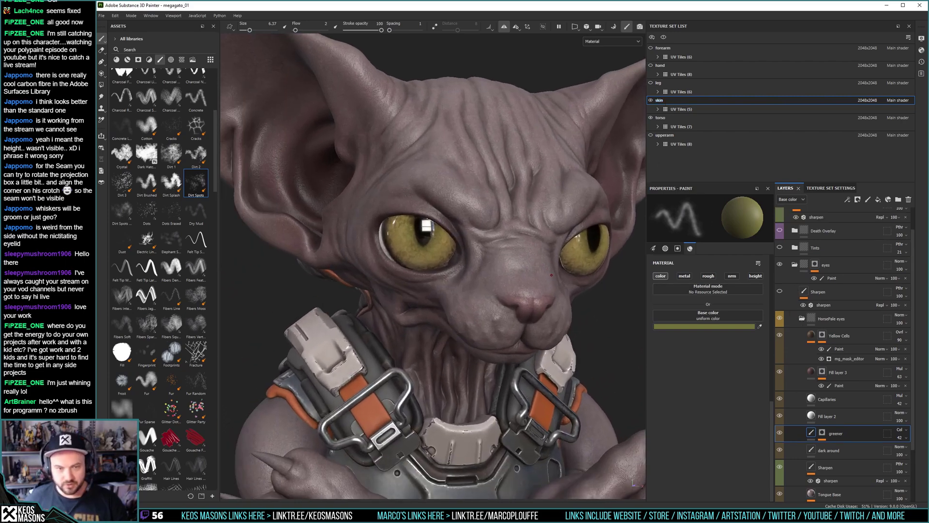
{"action": "left_click_drag", "start_coordinate": [551, 274], "coordinate": [577, 274], "text": "alt"}
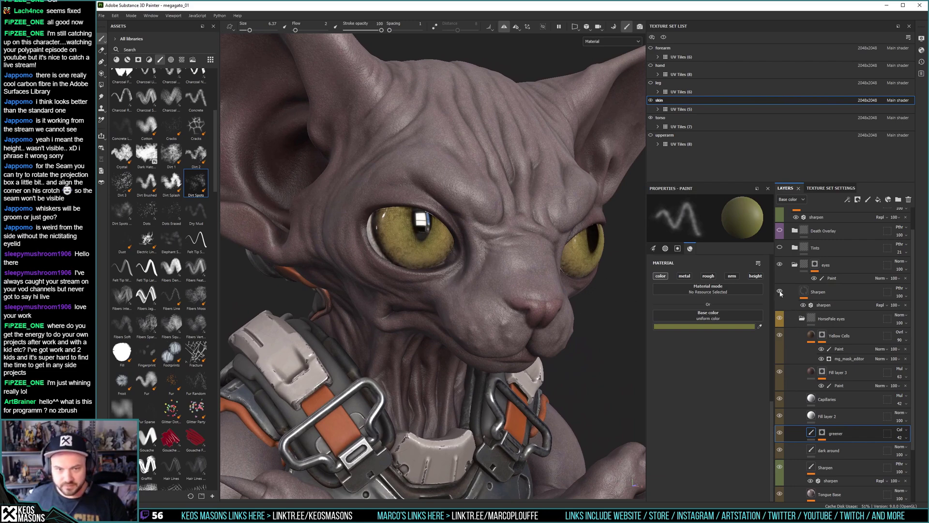
{"action": "left_click", "coordinate": [828, 292]}
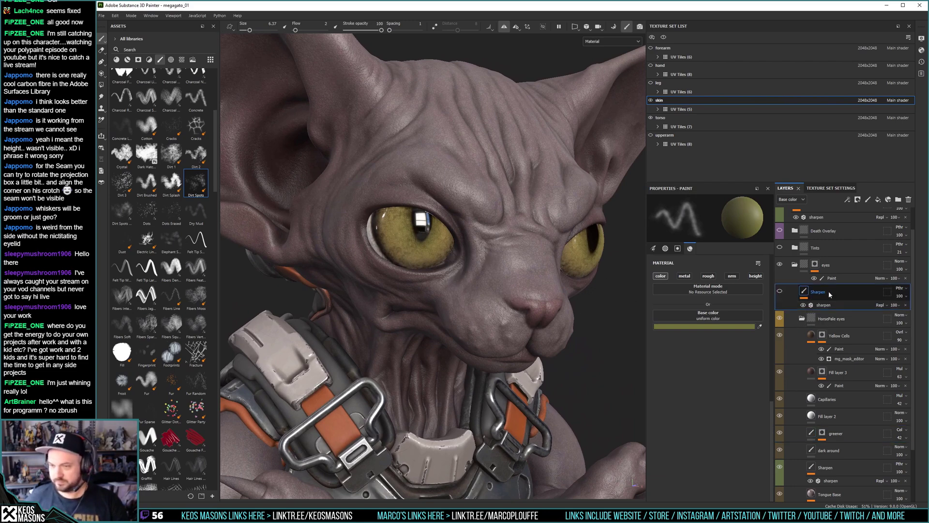
{"action": "left_click", "coordinate": [908, 199]}
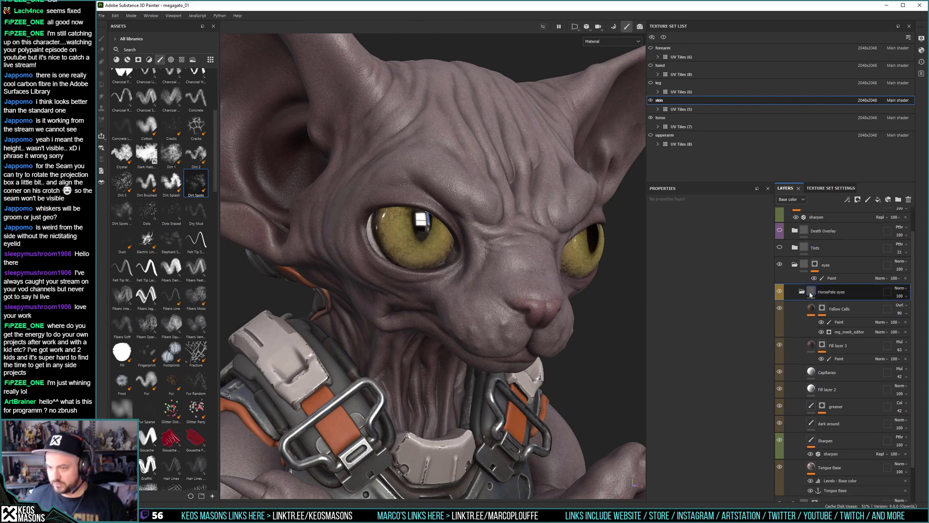
Collapse the eyes folder and move the Tints folder below it, directly above the Skin folder.
{"action": "scroll", "coordinate": [803, 290], "scroll_direction": "down", "scroll_amount": 1}
{"action": "scroll", "coordinate": [823, 329], "scroll_direction": "up", "scroll_amount": 2}
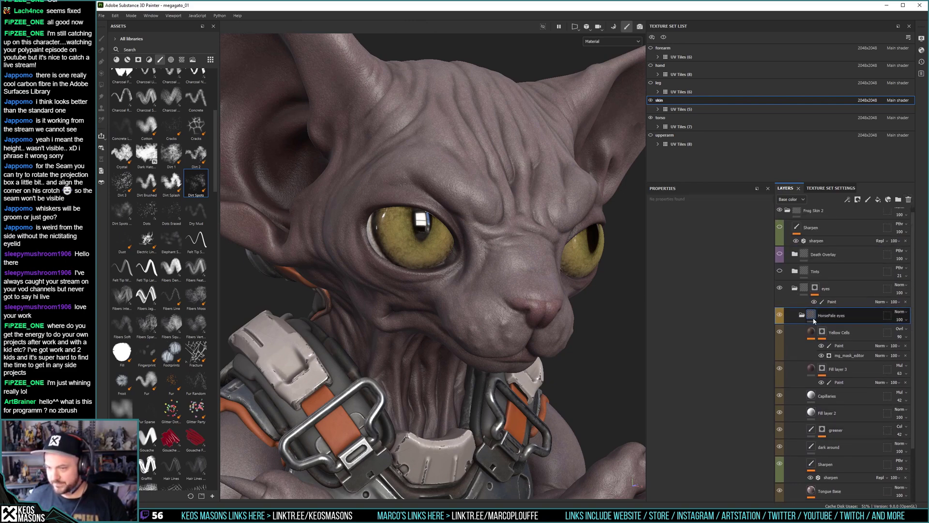
{"action": "left_click", "coordinate": [795, 294]}
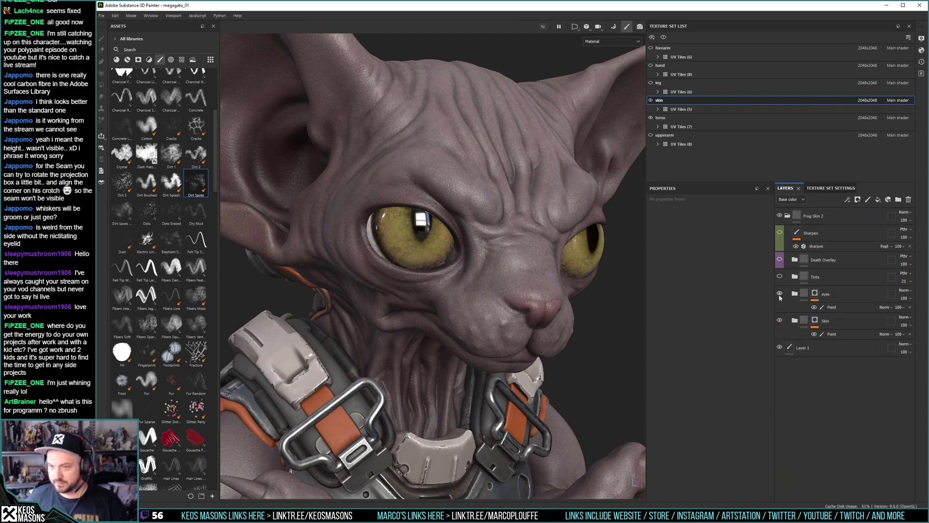
{"action": "left_click", "coordinate": [779, 276]}
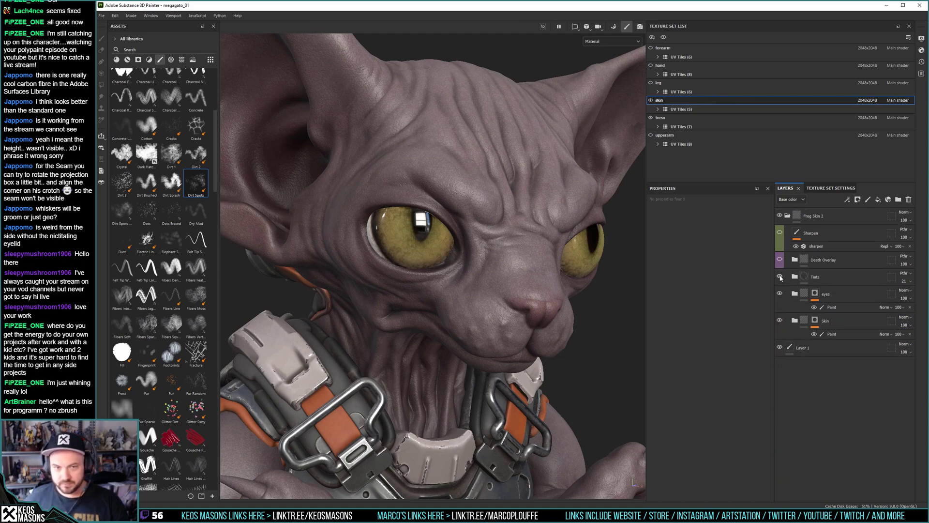
{"action": "left_click_drag", "start_coordinate": [825, 280], "coordinate": [829, 319]}
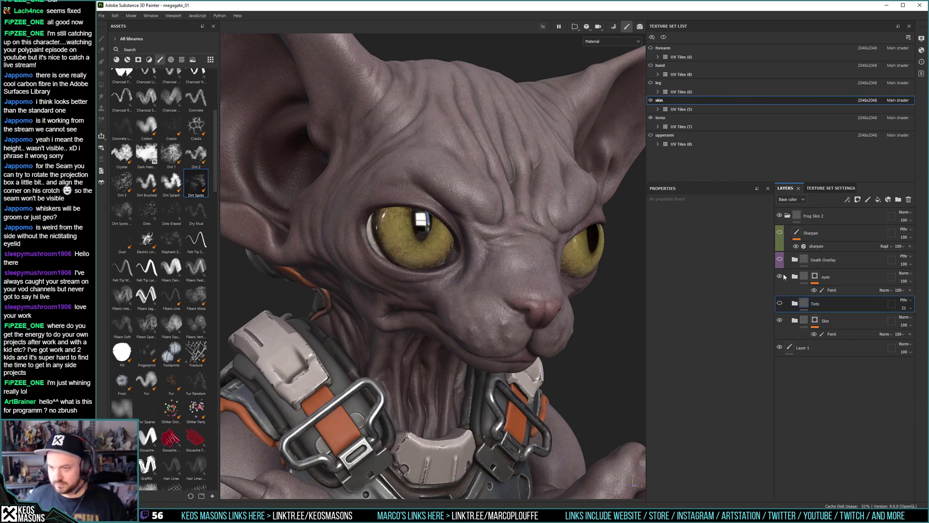
Expand the Skin folder and hide its layers from Fill layer 4 down to depth.
{"action": "left_click_drag", "start_coordinate": [556, 265], "coordinate": [492, 314], "text": "alt"}
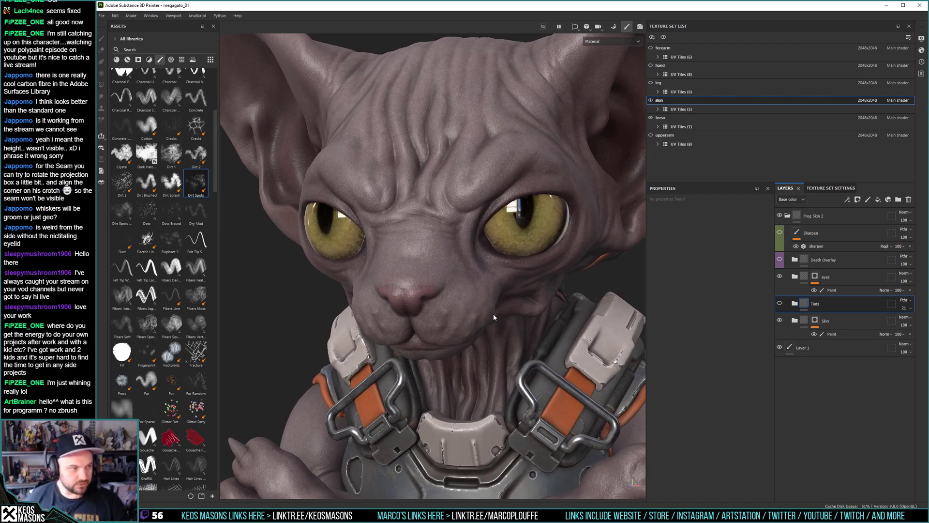
{"action": "mouse_move", "coordinate": [492, 314]}
{"action": "left_mouse_down", "text": "alt"}
{"action": "mouse_move", "coordinate": [484, 353]}
{"action": "mouse_move", "coordinate": [495, 318]}
{"action": "mouse_move", "coordinate": [508, 321]}
{"action": "mouse_move", "coordinate": [483, 315]}
{"action": "mouse_move", "coordinate": [489, 302]}
{"action": "left_mouse_up", "text": "alt"}
{"action": "left_click", "coordinate": [794, 321]}
{"action": "scroll", "coordinate": [831, 363], "scroll_direction": "down", "scroll_amount": 5}
{"action": "scroll", "coordinate": [831, 363], "scroll_direction": "up", "scroll_amount": 2}
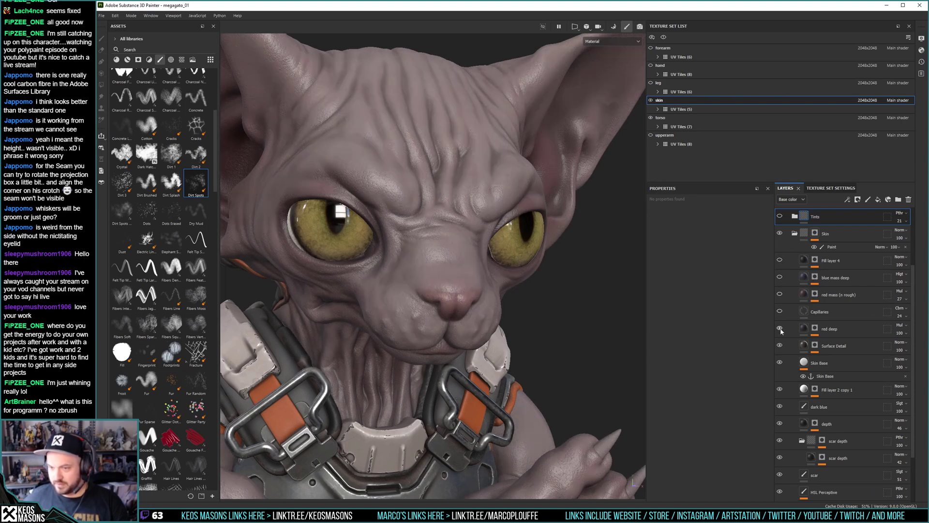
{"action": "left_click", "coordinate": [779, 363]}
{"action": "left_click", "coordinate": [779, 363]}
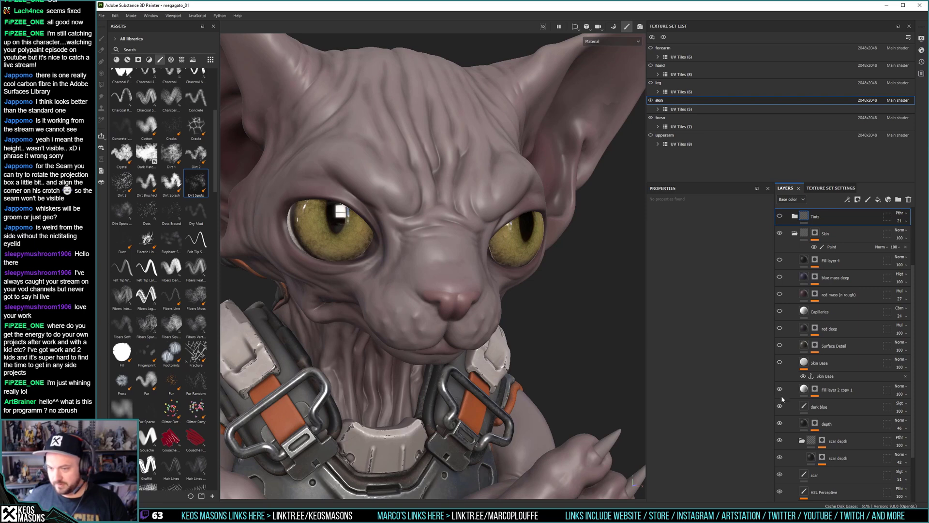
{"action": "left_click", "coordinate": [779, 424]}
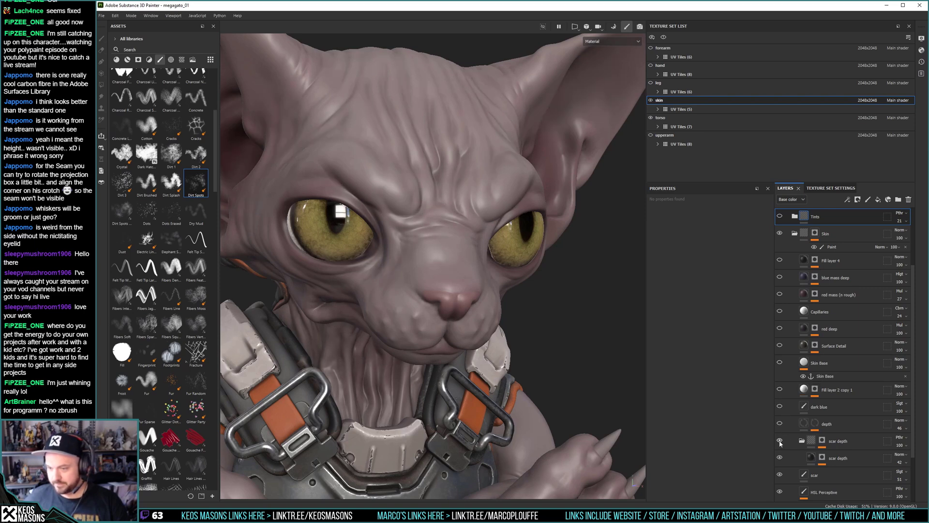
Delete the scar depth folder and the scar layer from the Skin folder.
{"action": "left_click", "coordinate": [786, 441]}
{"action": "scroll", "coordinate": [871, 314], "scroll_direction": "down", "scroll_amount": 2}
{"action": "left_click", "coordinate": [909, 199]}
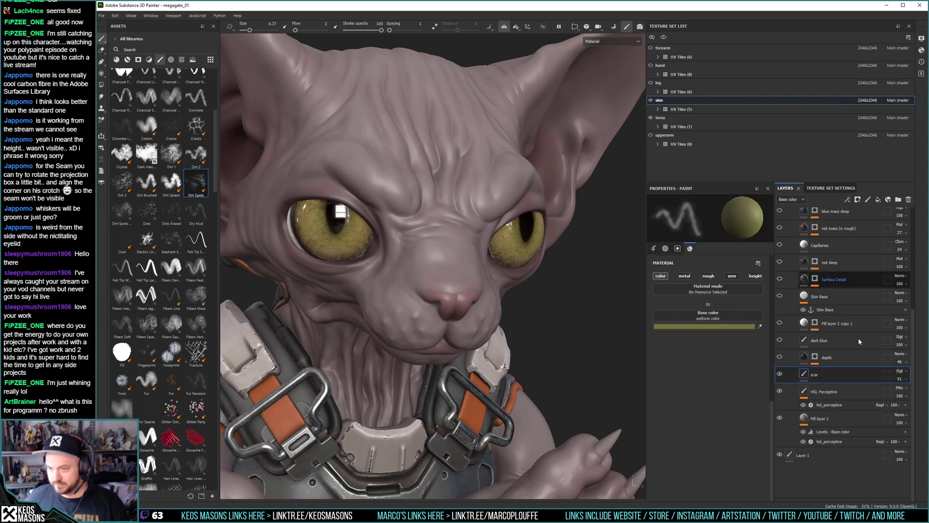
{"action": "left_click", "coordinate": [908, 200]}
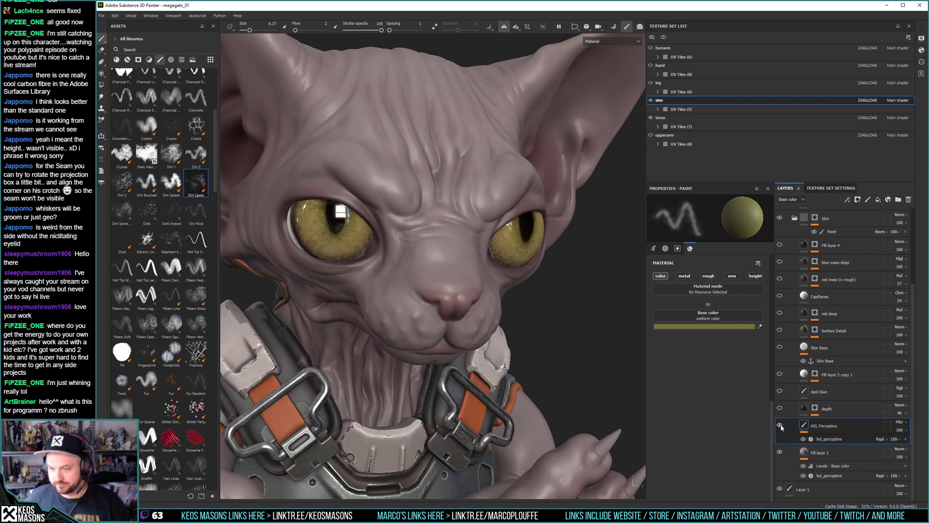
Hide the HSL Perceptive layer and disable the Levels effect on Fill layer 1.
{"action": "right_click_drag", "start_coordinate": [448, 269], "coordinate": [445, 104], "text": "alt"}
{"action": "left_click_drag", "start_coordinate": [510, 261], "coordinate": [499, 290], "text": "alt"}
{"action": "right_click_drag", "start_coordinate": [498, 290], "coordinate": [527, 339], "text": "alt"}
{"action": "middle_click_drag", "start_coordinate": [528, 340], "coordinate": [517, 311], "text": "alt"}
{"action": "left_click_drag", "start_coordinate": [516, 310], "coordinate": [489, 309], "text": "alt"}
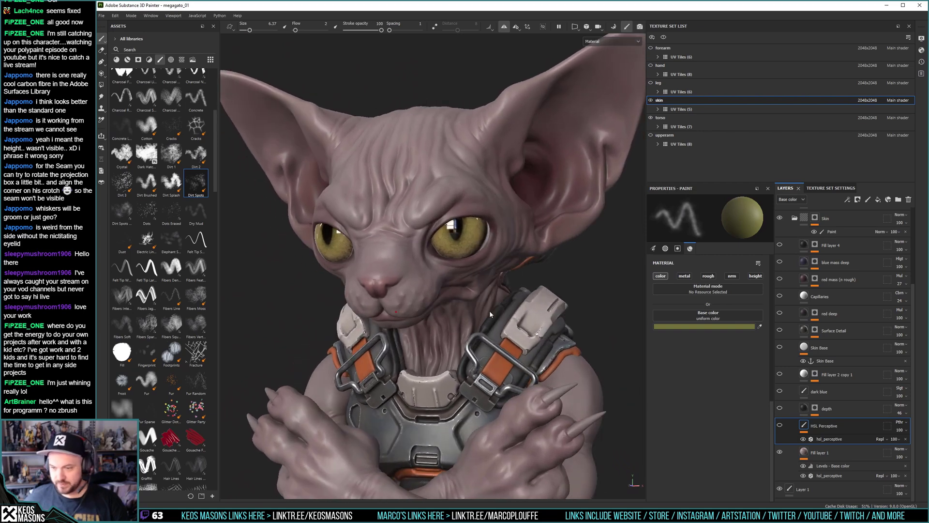
{"action": "left_click", "coordinate": [826, 466]}
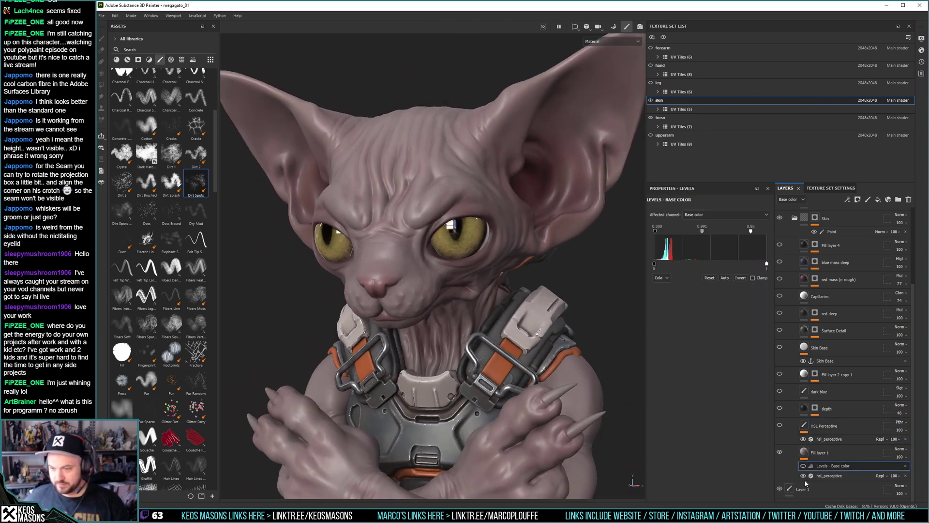
Compare the skin with Fill layer 1's hsl_perceptive filter off and on, from several angles and distances.
{"action": "left_click", "coordinate": [804, 476]}
{"action": "left_click", "coordinate": [804, 476]}
{"action": "right_click_drag", "start_coordinate": [537, 270], "coordinate": [429, 232], "text": "alt"}
{"action": "left_click_drag", "start_coordinate": [428, 232], "coordinate": [470, 310], "text": "alt"}
{"action": "middle_click_drag", "start_coordinate": [470, 310], "coordinate": [478, 261], "text": "alt"}
{"action": "right_click_drag", "start_coordinate": [477, 261], "coordinate": [528, 312], "text": "alt"}
{"action": "left_click_drag", "start_coordinate": [528, 312], "coordinate": [508, 305], "text": "alt"}
{"action": "middle_click_drag", "start_coordinate": [508, 305], "coordinate": [476, 296], "text": "alt"}
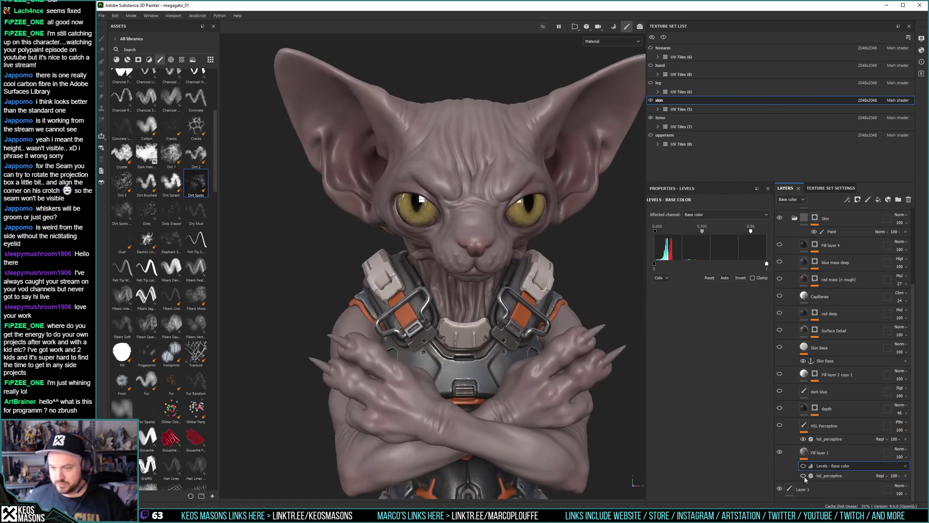
{"action": "left_click", "coordinate": [804, 476]}
{"action": "mouse_move", "coordinate": [465, 261]}
{"action": "left_mouse_down", "text": "alt"}
{"action": "mouse_move", "coordinate": [511, 263]}
{"action": "mouse_move", "coordinate": [454, 249]}
{"action": "mouse_move", "coordinate": [459, 257]}
{"action": "left_mouse_up", "text": "alt"}
{"action": "right_click_drag", "start_coordinate": [460, 257], "coordinate": [482, 319], "text": "alt"}
{"action": "left_click_drag", "start_coordinate": [482, 319], "coordinate": [475, 263], "text": "alt"}
{"action": "right_click_drag", "start_coordinate": [474, 263], "coordinate": [460, 323], "text": "alt"}
{"action": "left_click_drag", "start_coordinate": [460, 324], "coordinate": [438, 298], "text": "alt"}
{"action": "right_click_drag", "start_coordinate": [438, 297], "coordinate": [453, 298], "text": "alt"}
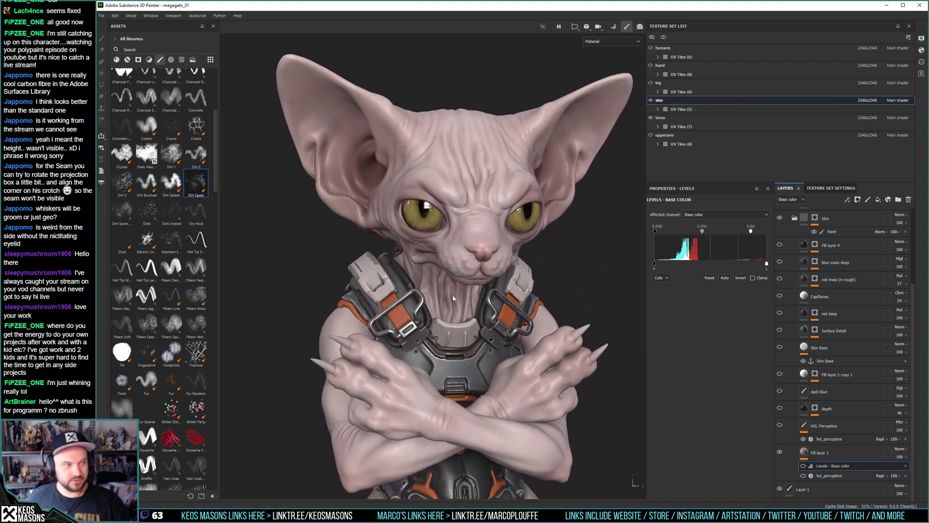
{"action": "left_click", "coordinate": [802, 475]}
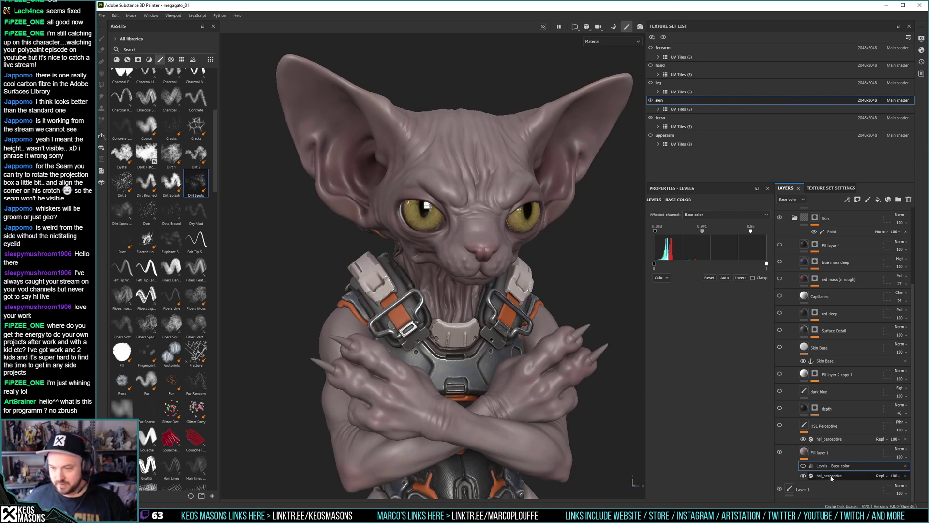
Set Fill layer 1's hsl_perceptive filter to hue 0.5, saturation 0.574 and lightness 0.396.
{"action": "left_click", "coordinate": [831, 476]}
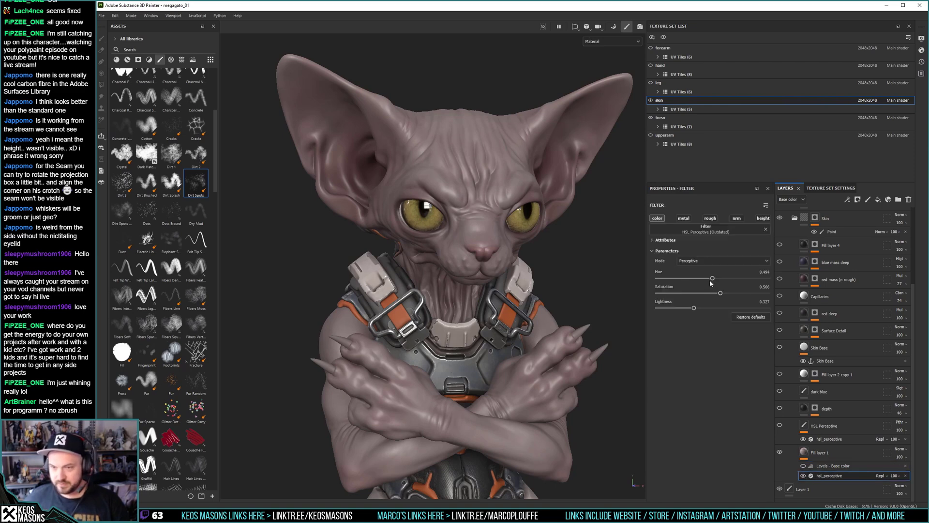
{"action": "left_click_drag", "start_coordinate": [713, 280], "coordinate": [714, 279]}
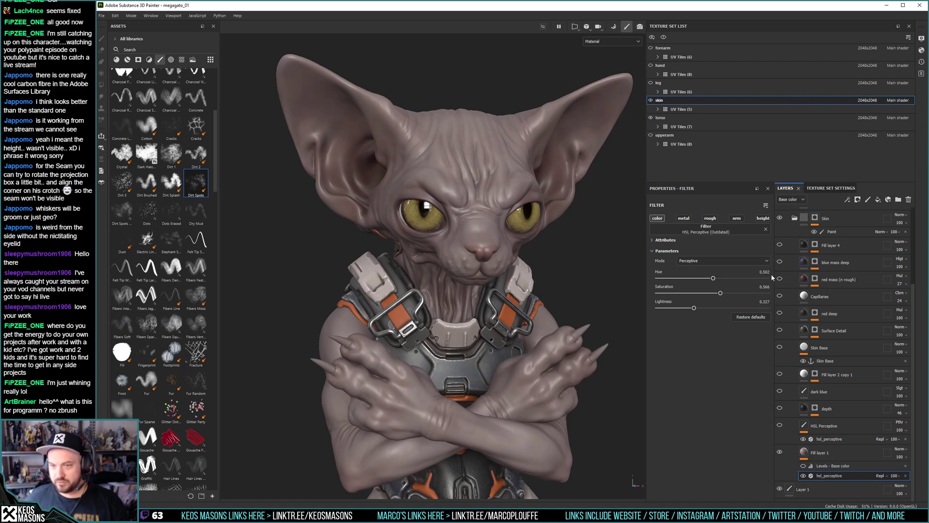
{"action": "key", "text": "BackSpace"}
{"action": "key", "text": "Return"}
{"action": "left_click_drag", "start_coordinate": [703, 308], "coordinate": [721, 294]}
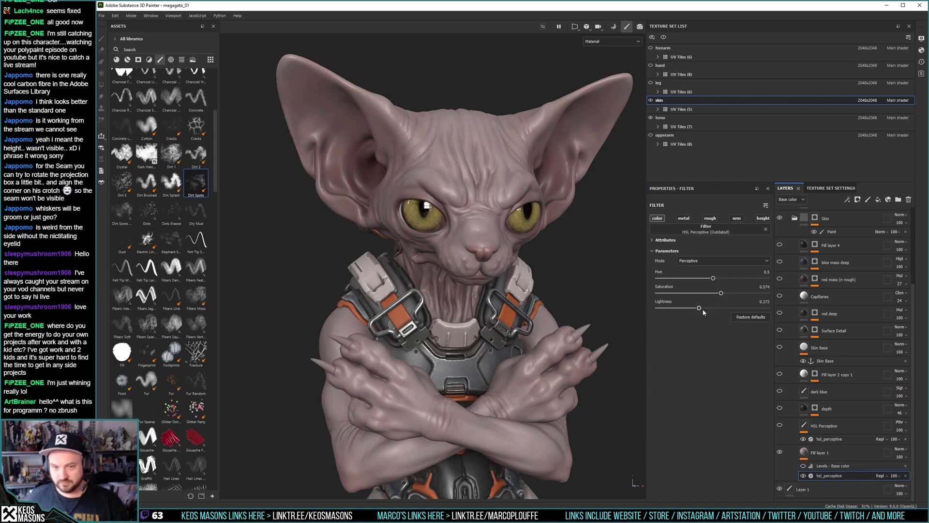
{"action": "left_click_drag", "start_coordinate": [700, 309], "coordinate": [702, 310]}
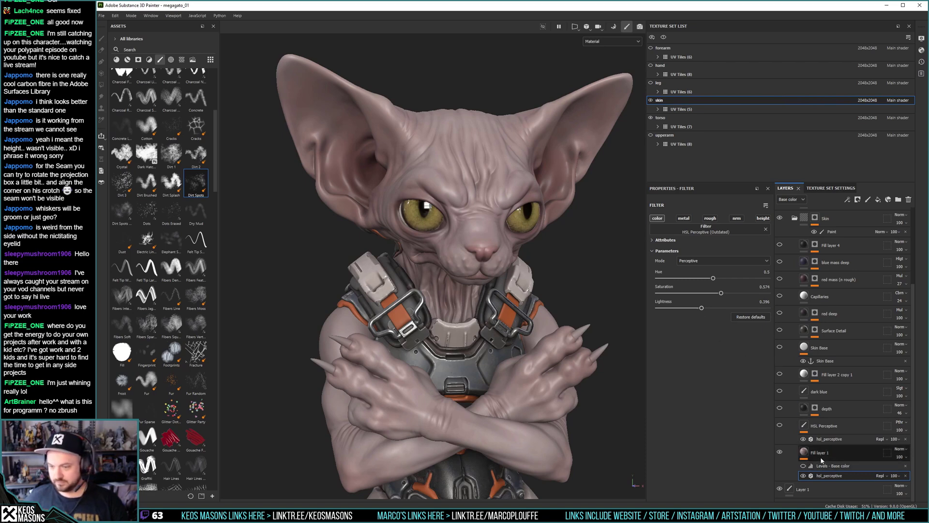
Set the roughness of Fill layer 1 to 0.5351.
{"action": "left_click", "coordinate": [785, 450]}
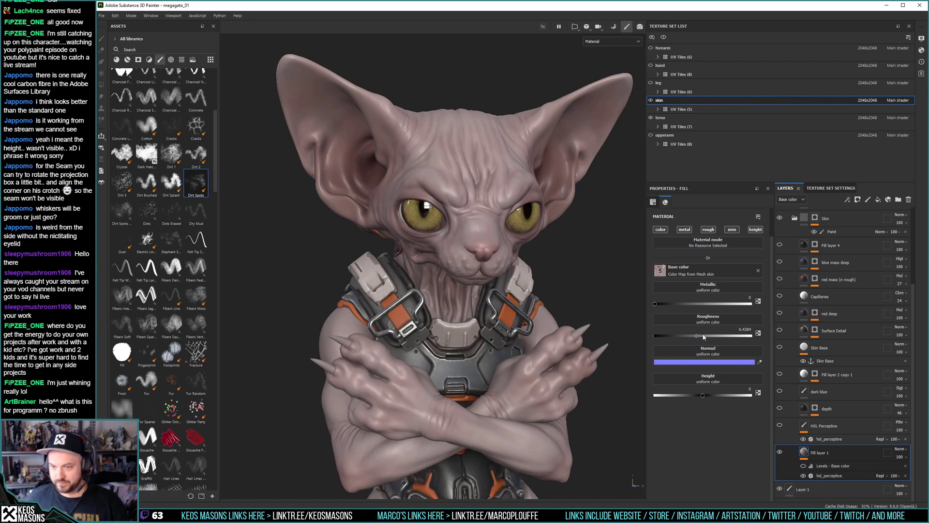
{"action": "left_click_drag", "start_coordinate": [683, 336], "coordinate": [705, 340]}
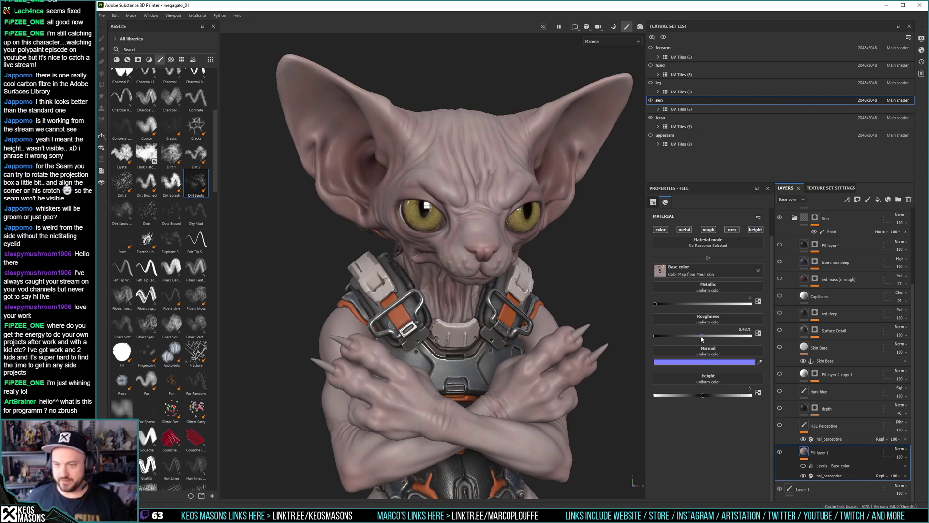
{"action": "left_click_drag", "start_coordinate": [701, 336], "coordinate": [704, 338]}
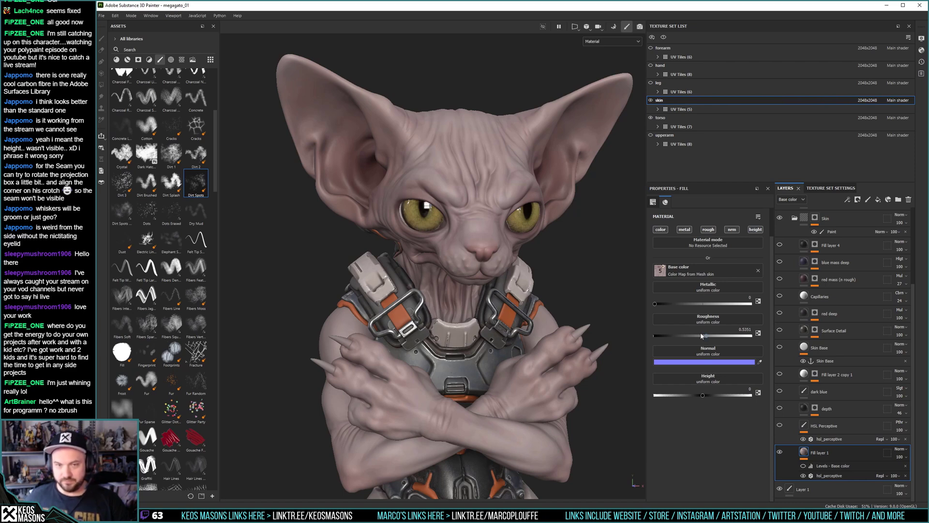
Delete the HSL Perceptive layer above Fill layer 1.
{"action": "left_click_drag", "start_coordinate": [511, 255], "coordinate": [499, 274], "text": "alt"}
{"action": "right_click_drag", "start_coordinate": [498, 274], "coordinate": [499, 276], "text": "alt"}
{"action": "left_click_drag", "start_coordinate": [499, 277], "coordinate": [507, 285], "text": "alt"}
{"action": "middle_click_drag", "start_coordinate": [518, 292], "coordinate": [484, 303], "text": "alt"}
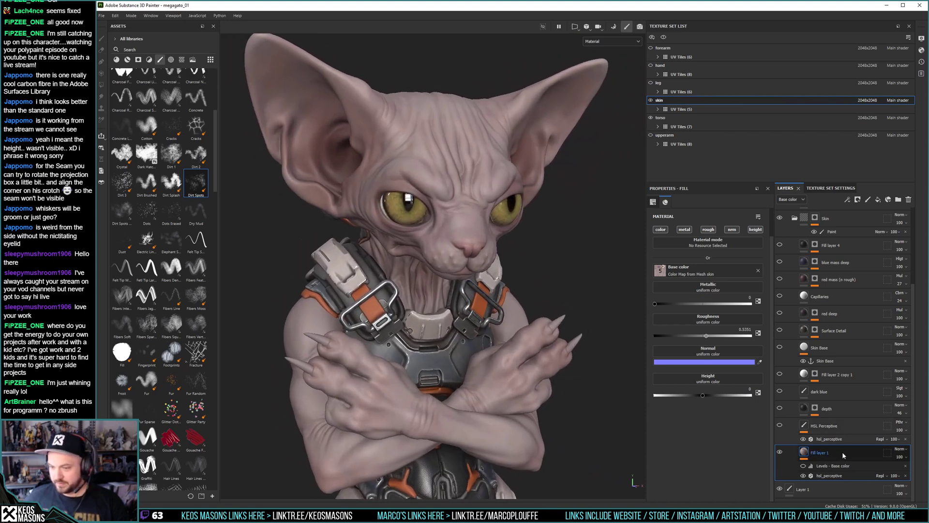
{"action": "left_click", "coordinate": [832, 430]}
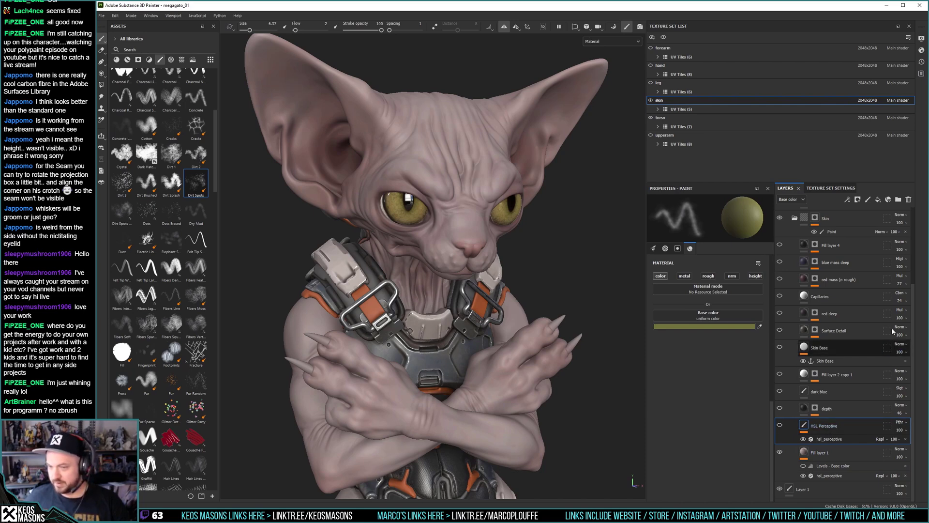
{"action": "left_click", "coordinate": [909, 199]}
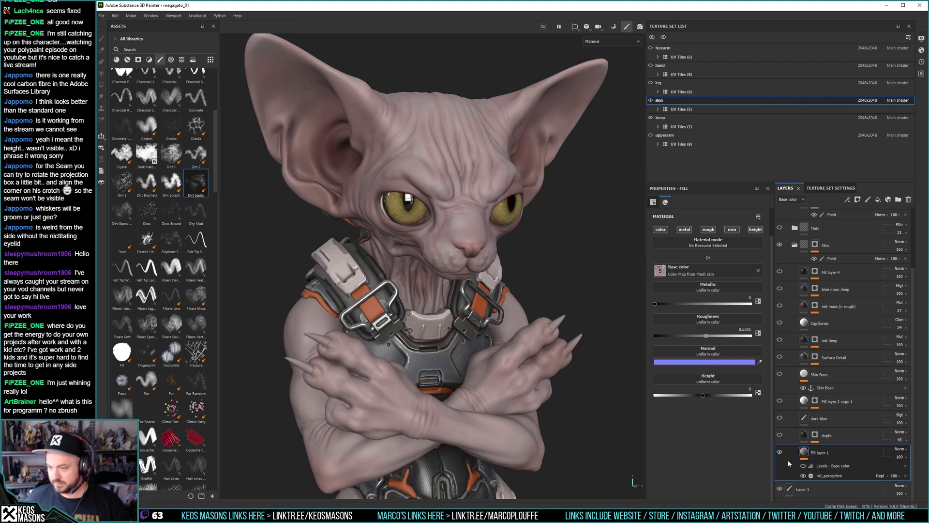
Select the depth layer and compare the skin with it shown and hidden, viewed from the front.
{"action": "left_click_drag", "start_coordinate": [523, 271], "coordinate": [314, 262], "text": "alt"}
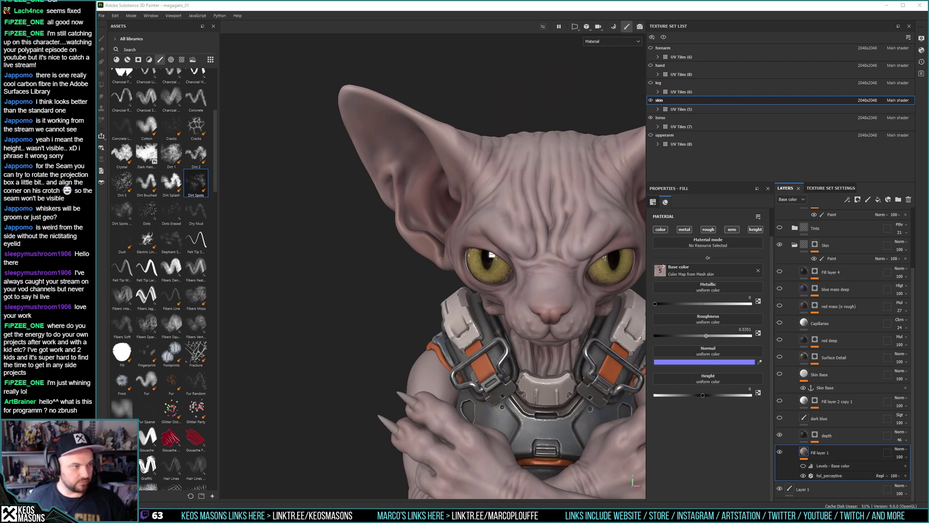
{"action": "left_click", "coordinate": [520, 3]}
{"action": "left_click_drag", "start_coordinate": [513, 159], "coordinate": [525, 164], "text": "alt"}
{"action": "middle_click_drag", "start_coordinate": [526, 164], "coordinate": [466, 122], "text": "alt"}
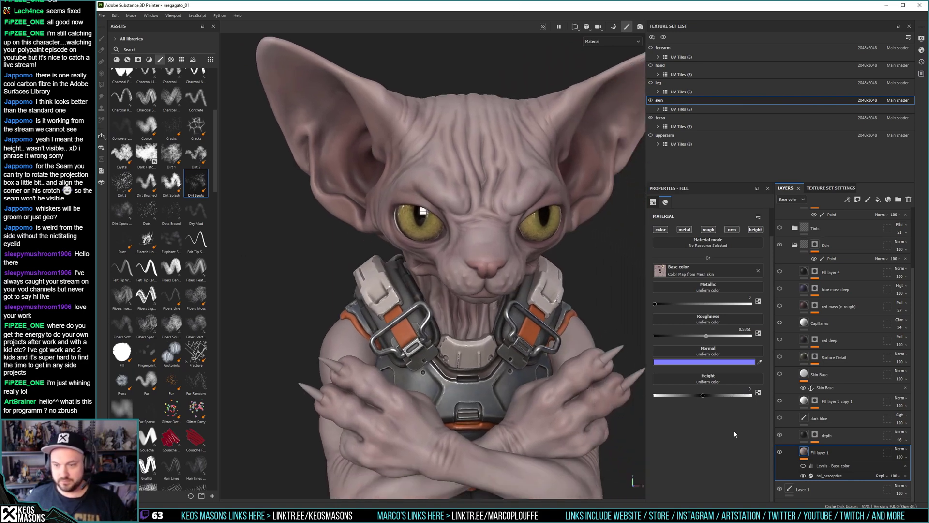
{"action": "left_click", "coordinate": [779, 435]}
{"action": "left_click", "coordinate": [780, 436]}
{"action": "left_click", "coordinate": [779, 436]}
{"action": "left_click", "coordinate": [780, 436]}
{"action": "left_click", "coordinate": [780, 435]}
{"action": "left_click", "coordinate": [780, 436]}
{"action": "left_click", "coordinate": [780, 436]}
{"action": "left_click", "coordinate": [807, 438]}
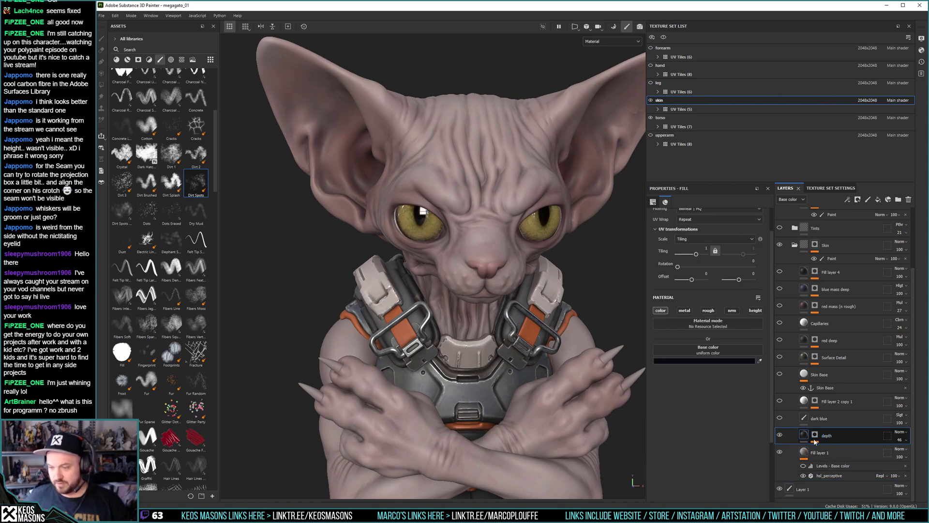
{"action": "left_click", "coordinate": [780, 435]}
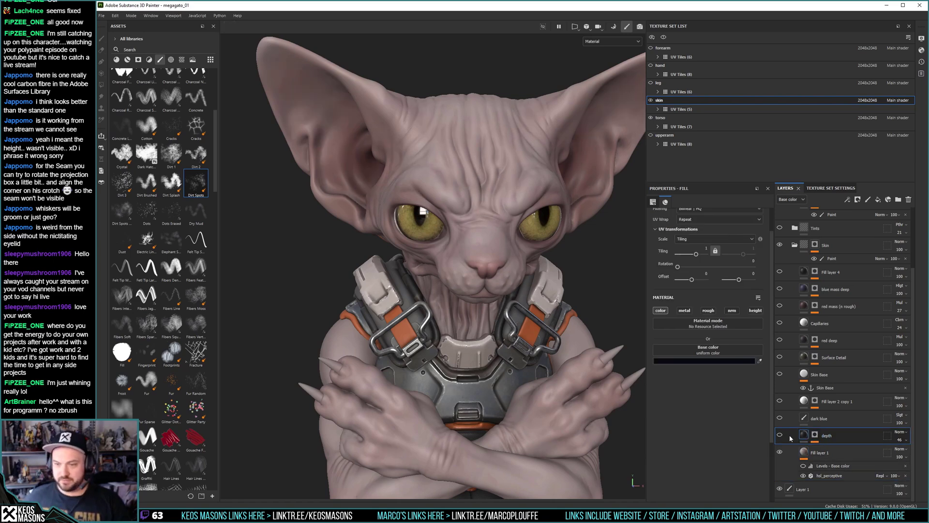
Tag the depth layer with an orange colour label.
{"action": "right_click", "coordinate": [784, 439]}
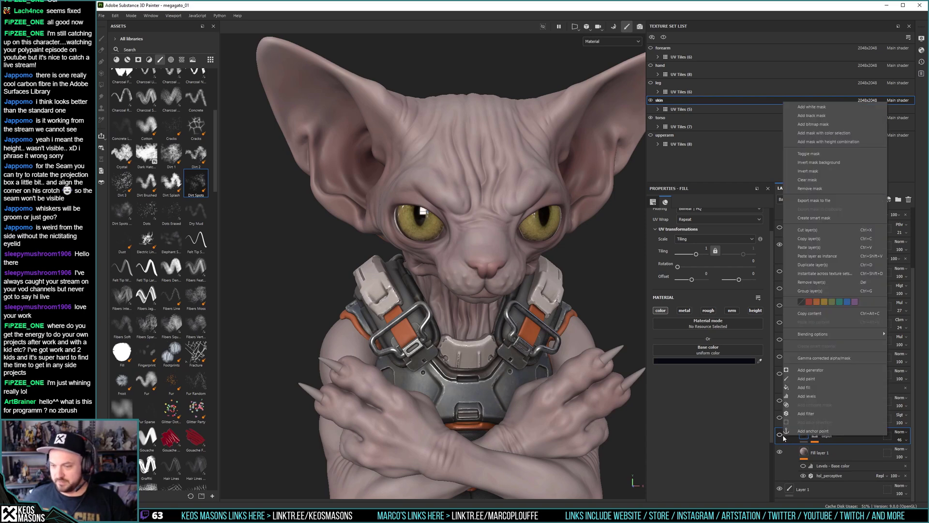
{"action": "left_click", "coordinate": [817, 303]}
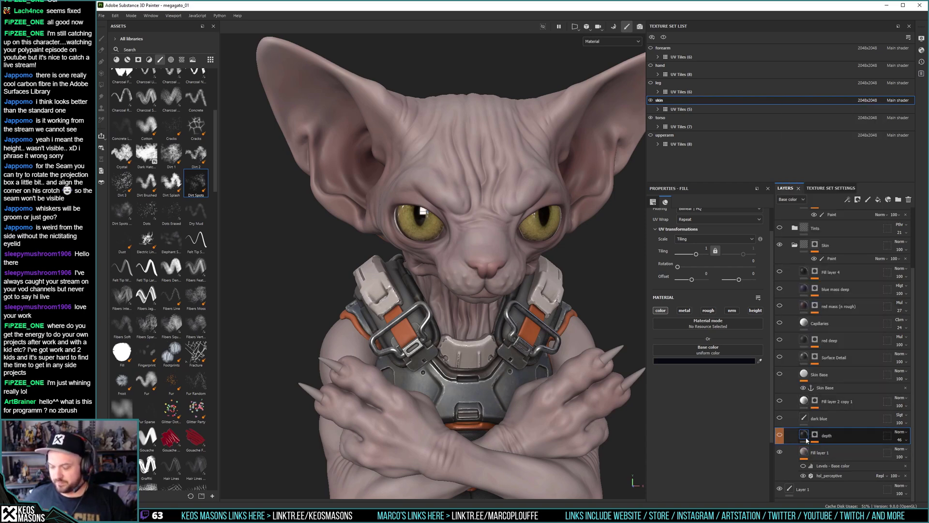
Show the dark blue layer to check its effect on the head and upper body, and delete the layer.
{"action": "left_click", "coordinate": [792, 422]}
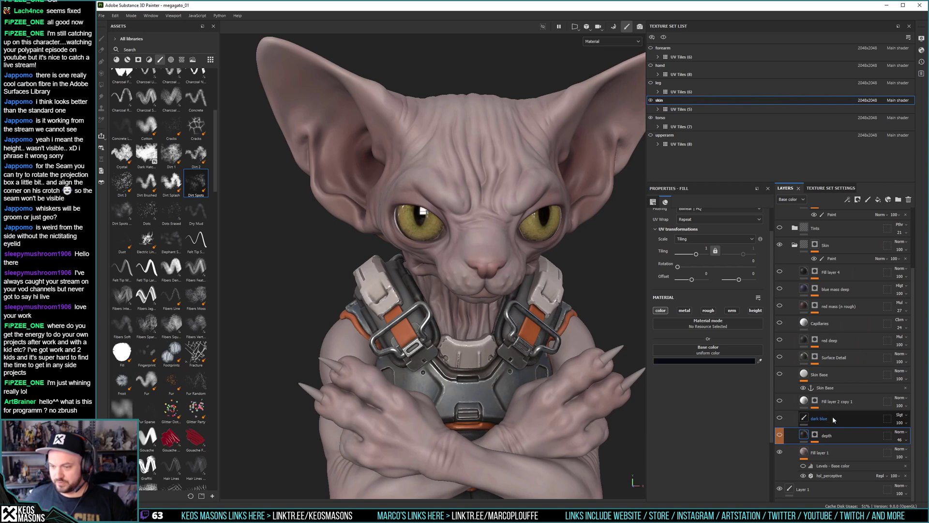
{"action": "left_click", "coordinate": [779, 418]}
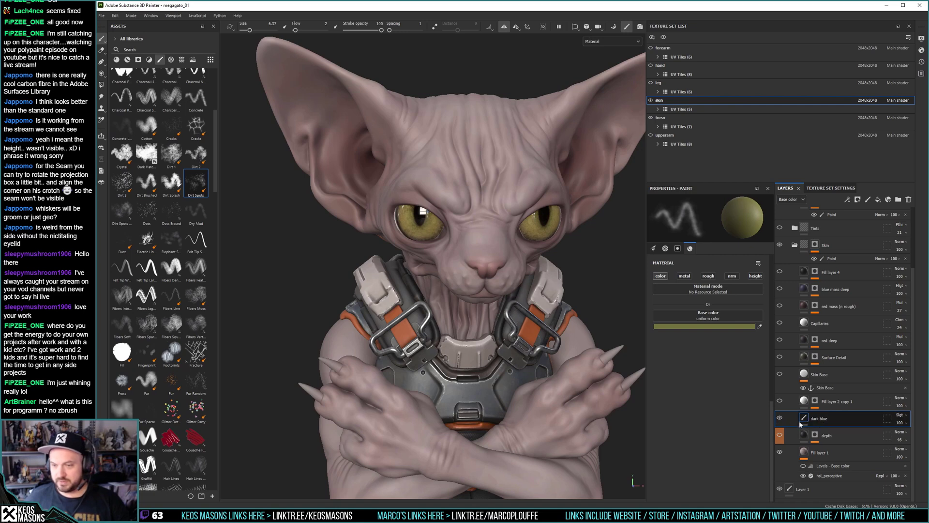
{"action": "right_click_drag", "start_coordinate": [550, 288], "coordinate": [517, 228], "text": "alt"}
{"action": "middle_click_drag", "start_coordinate": [517, 227], "coordinate": [480, 208], "text": "alt"}
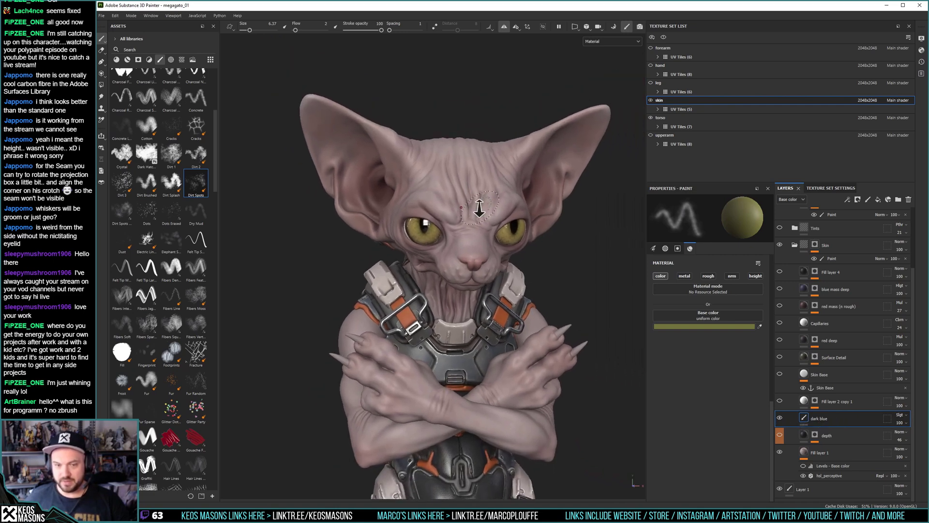
{"action": "scroll", "coordinate": [479, 207], "scroll_direction": "up", "scroll_amount": 2}
{"action": "left_click", "coordinate": [908, 199]}
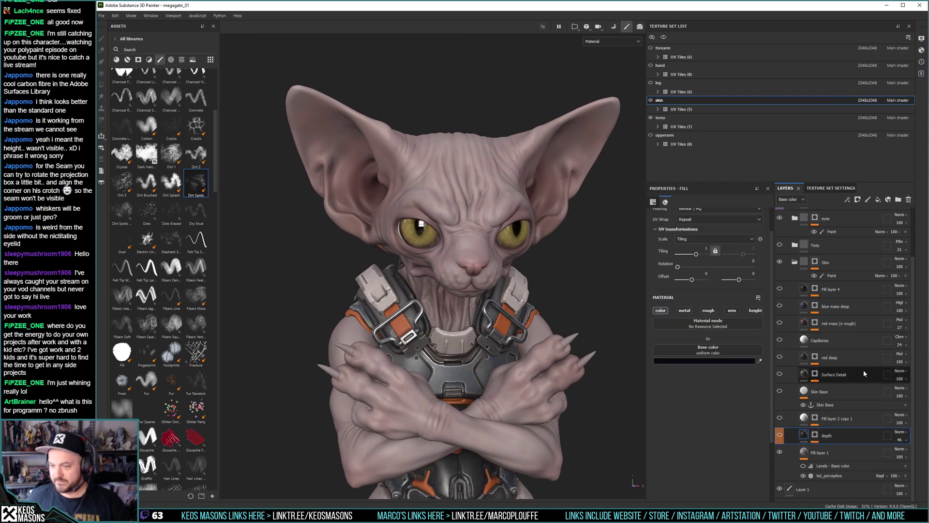
Show Fill layer 2 copy 1, inspect its mask across the model, and delete the layer.
{"action": "left_click", "coordinate": [832, 421]}
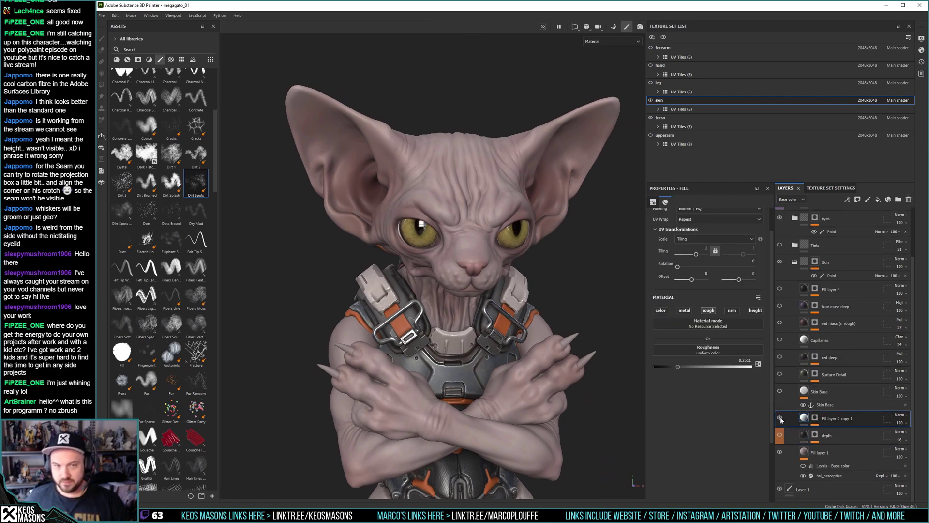
{"action": "left_click", "coordinate": [816, 420]}
{"action": "key", "text": "2"}
{"action": "left_click", "coordinate": [815, 420], "text": "alt"}
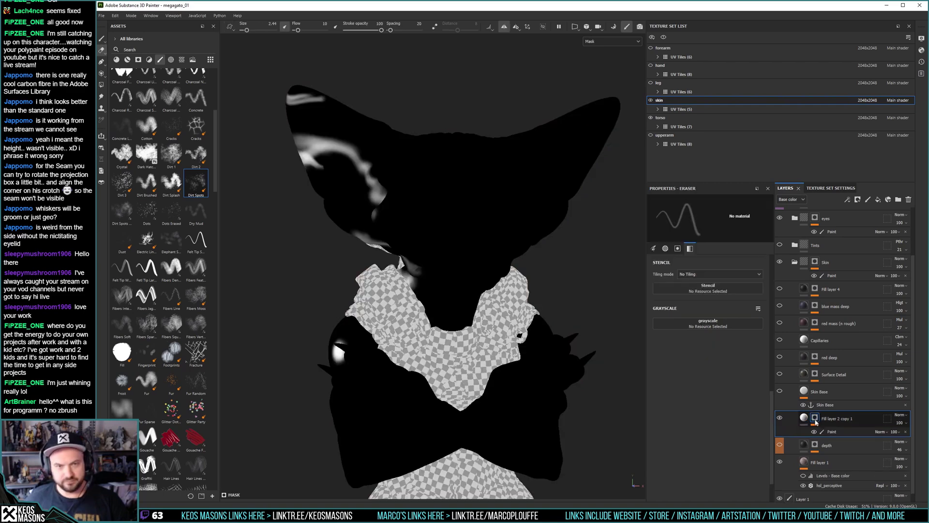
{"action": "left_click_drag", "start_coordinate": [489, 249], "coordinate": [469, 254], "text": "alt"}
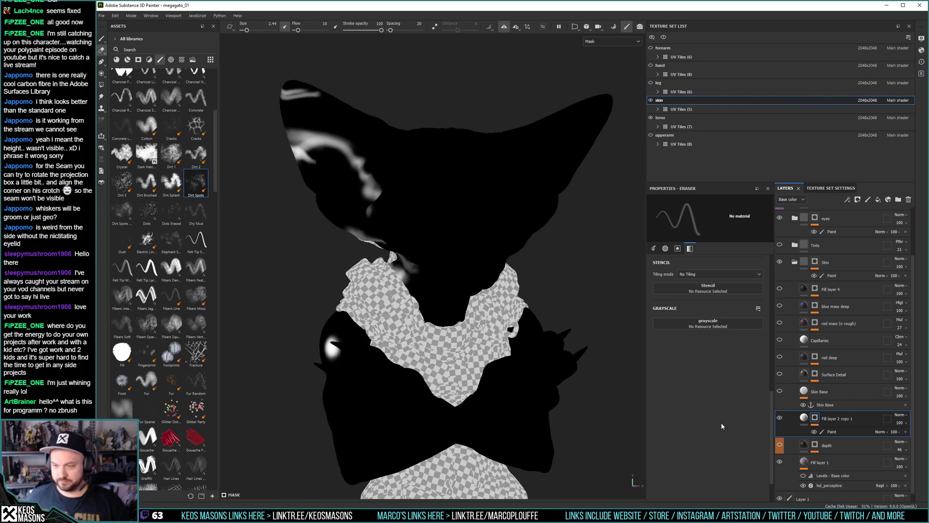
{"action": "left_click", "coordinate": [909, 201]}
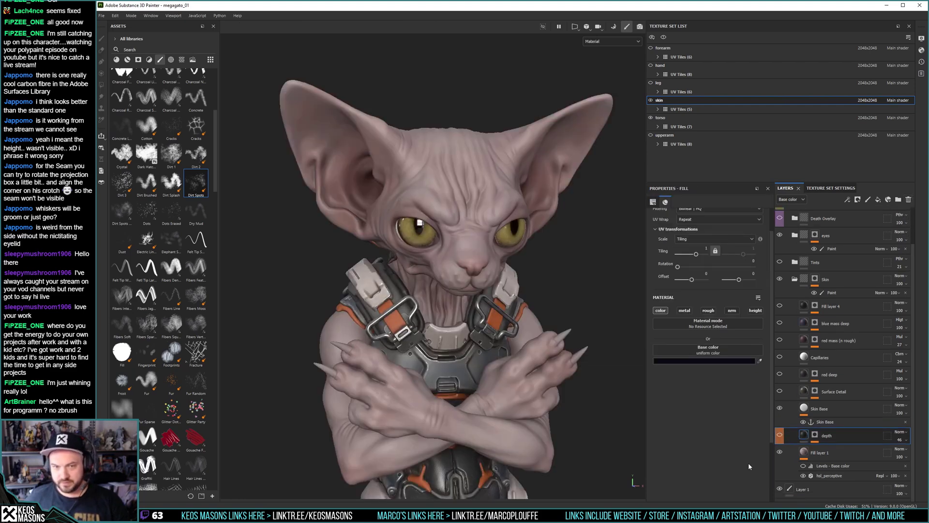
Examine the skin's surface detail up close on the muzzle, forehead, eye area and side of the head.
{"action": "scroll", "coordinate": [432, 291], "scroll_direction": "up", "scroll_amount": 8}
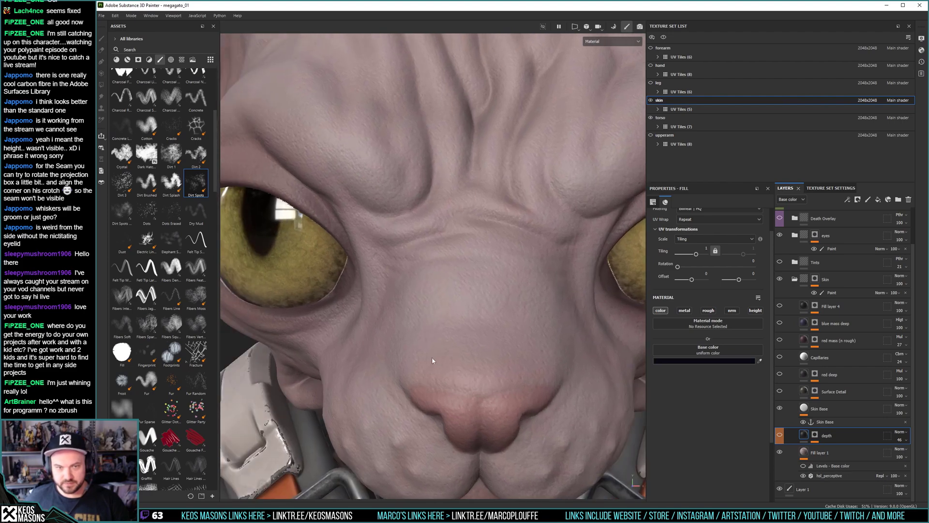
{"action": "left_click_drag", "start_coordinate": [501, 361], "coordinate": [410, 449], "text": "alt"}
{"action": "middle_click_drag", "start_coordinate": [409, 449], "coordinate": [387, 491], "text": "alt"}
{"action": "right_click_drag", "start_coordinate": [454, 255], "coordinate": [438, 203], "text": "alt"}
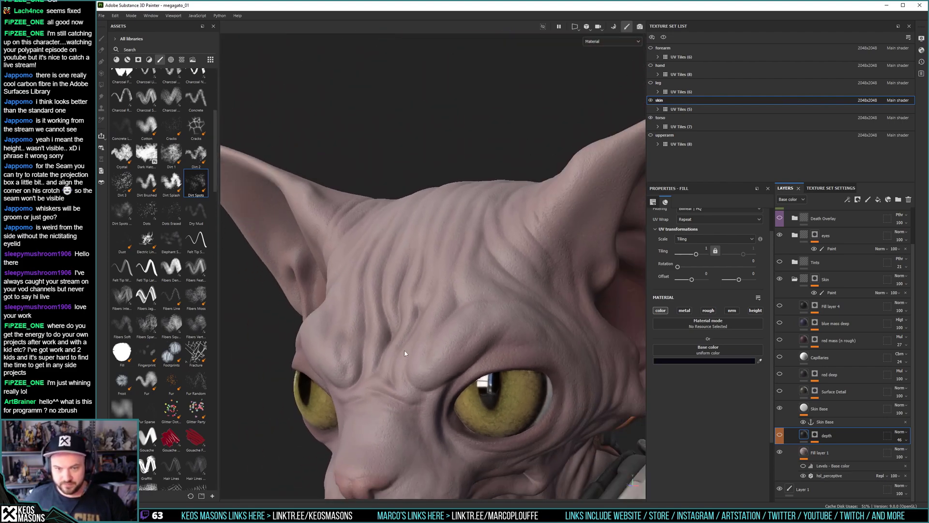
{"action": "middle_click_drag", "start_coordinate": [400, 342], "coordinate": [429, 260], "text": "alt"}
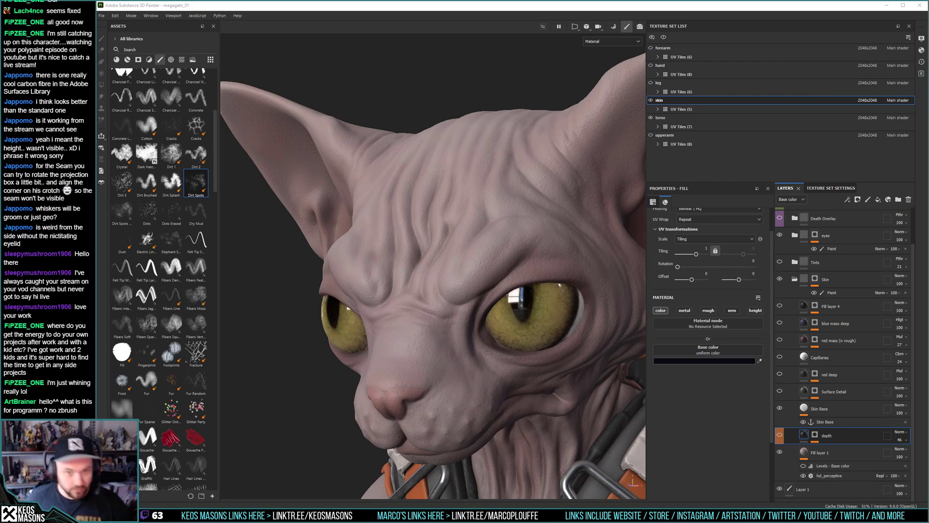
{"action": "left_click", "coordinate": [411, 10]}
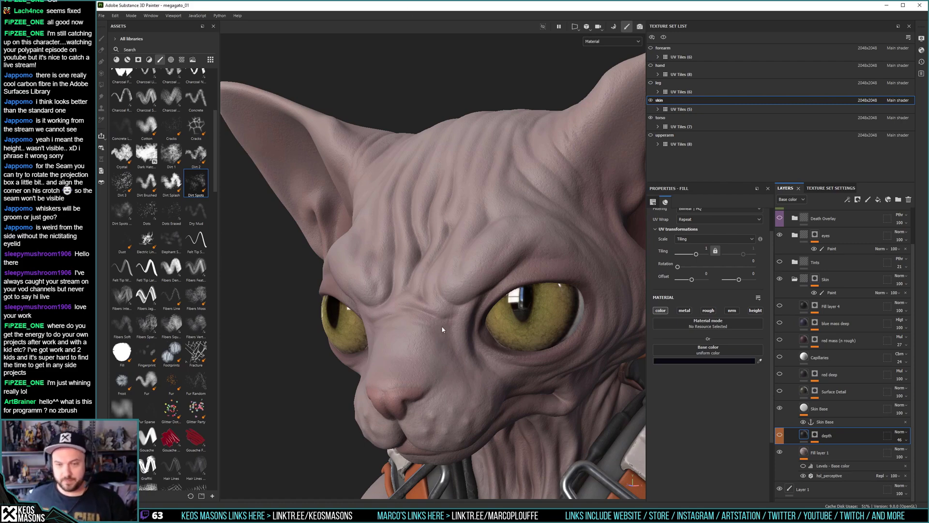
{"action": "mouse_move", "coordinate": [443, 335]}
{"action": "right_mouse_down", "text": "alt"}
{"action": "mouse_move", "coordinate": [506, 353]}
{"action": "mouse_move", "coordinate": [492, 331]}
{"action": "right_mouse_up", "text": "alt"}
{"action": "left_click_drag", "start_coordinate": [491, 332], "coordinate": [445, 353], "text": "alt"}
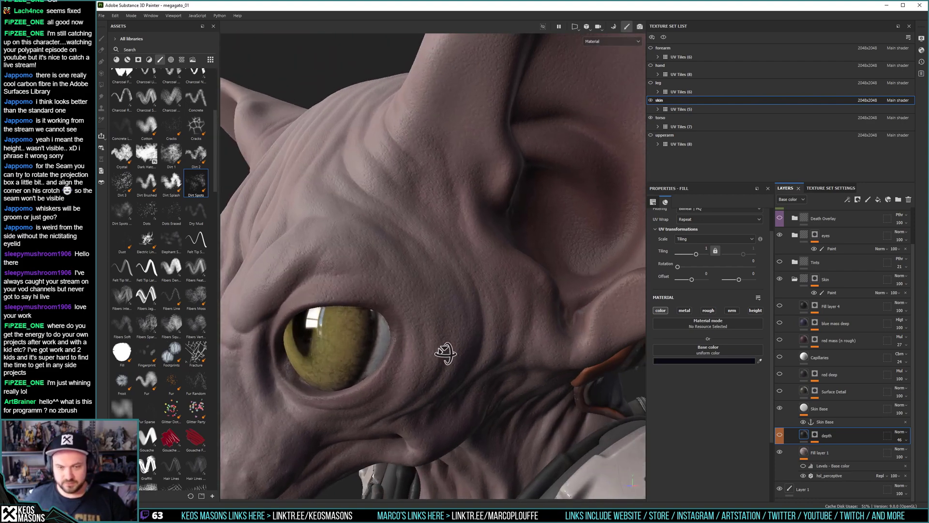
{"action": "mouse_move", "coordinate": [445, 353]}
{"action": "right_mouse_down", "text": "alt"}
{"action": "mouse_move", "coordinate": [442, 347]}
{"action": "mouse_move", "coordinate": [463, 347]}
{"action": "mouse_move", "coordinate": [438, 332]}
{"action": "mouse_move", "coordinate": [442, 339]}
{"action": "right_mouse_up", "text": "alt"}
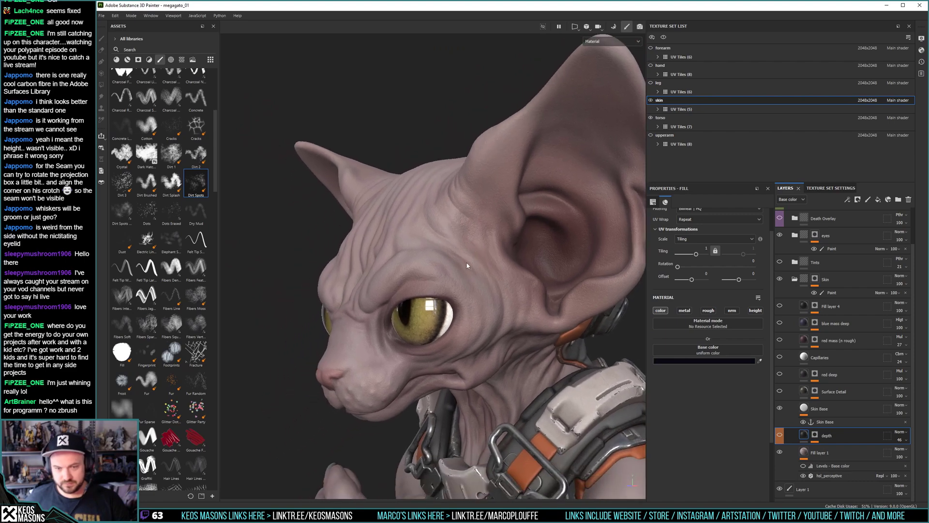
{"action": "left_click_drag", "start_coordinate": [443, 339], "coordinate": [456, 398], "text": "alt"}
{"action": "right_click_drag", "start_coordinate": [456, 398], "coordinate": [437, 370], "text": "alt"}
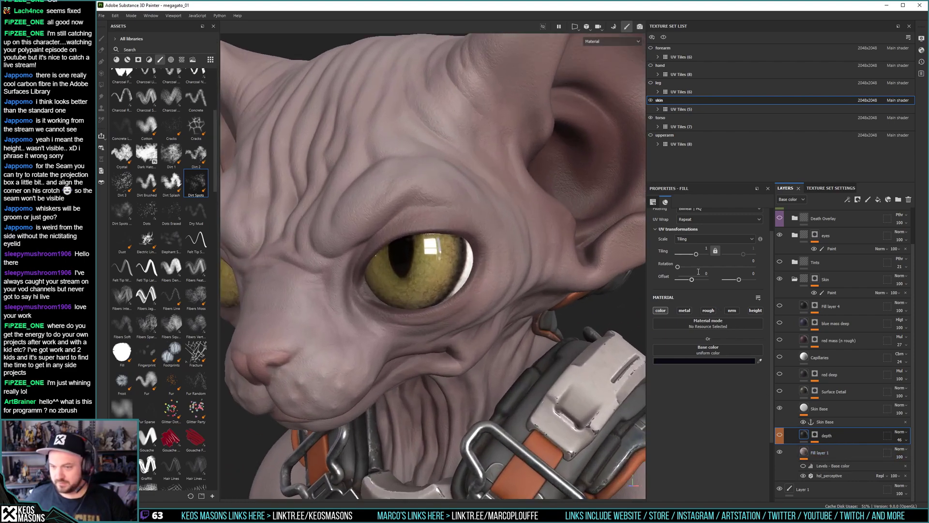
Set the Skin Base layer's tiling to 32.
{"action": "left_click", "coordinate": [804, 409]}
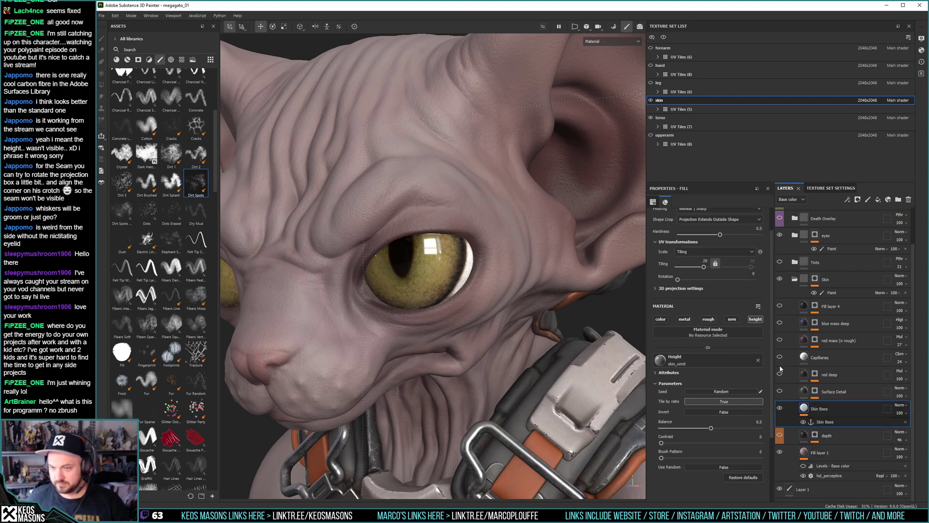
{"action": "left_click_drag", "start_coordinate": [703, 268], "coordinate": [707, 268]}
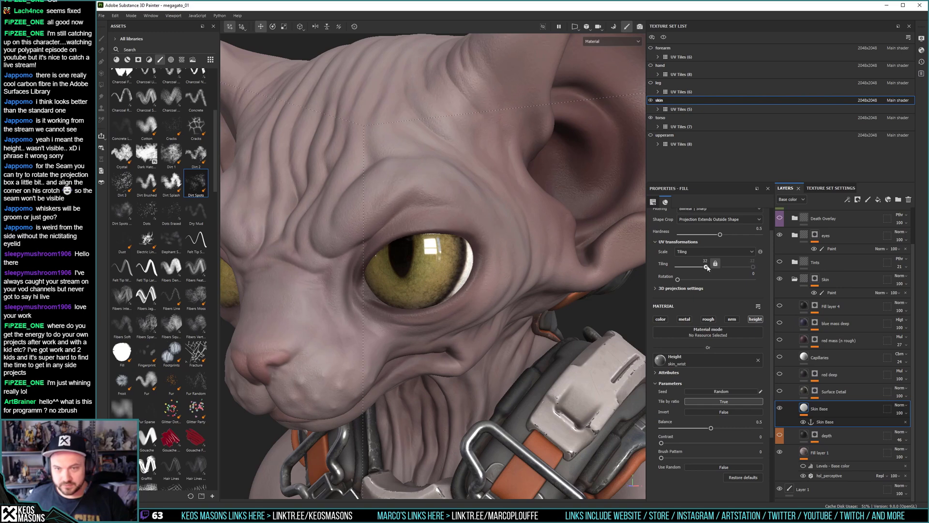
{"action": "left_click_drag", "start_coordinate": [483, 290], "coordinate": [443, 288], "text": "alt"}
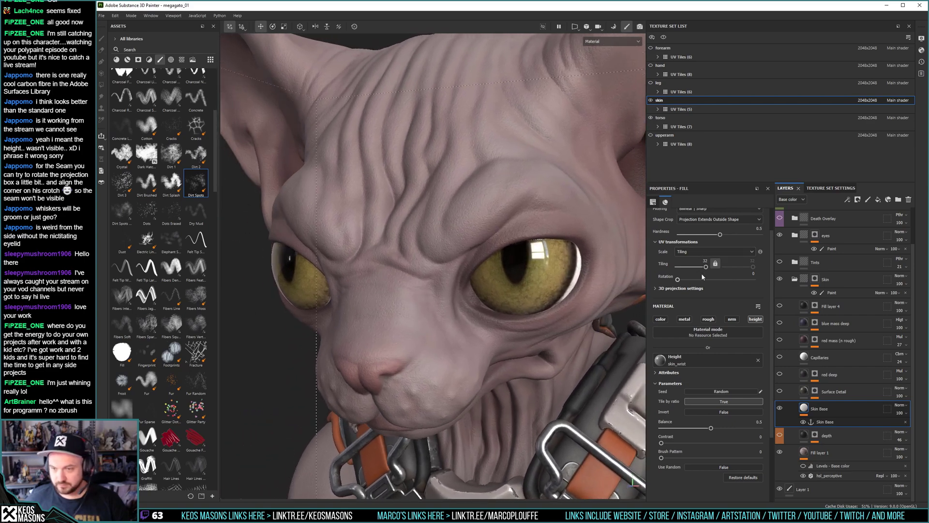
Try inverting the Skin Base layer's height texture and shifting its balance.
{"action": "left_click", "coordinate": [715, 411]}
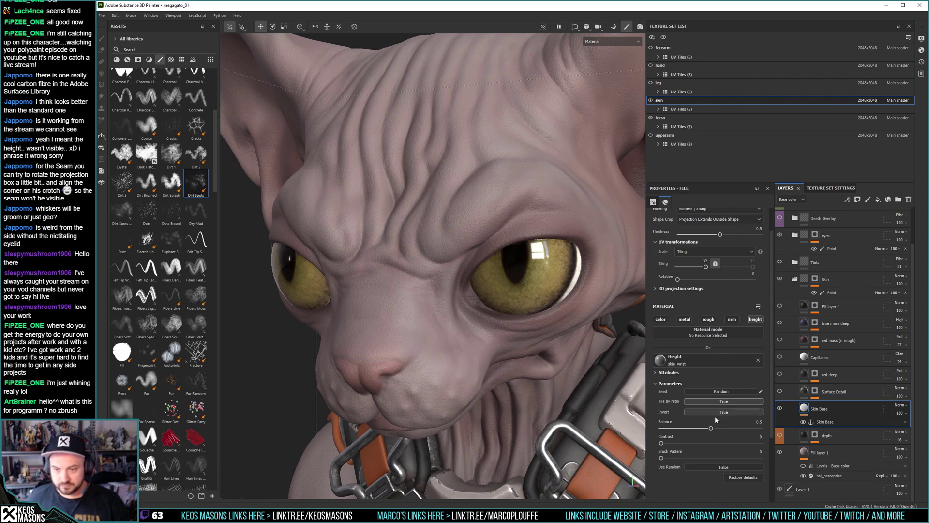
{"action": "left_click", "coordinate": [716, 411]}
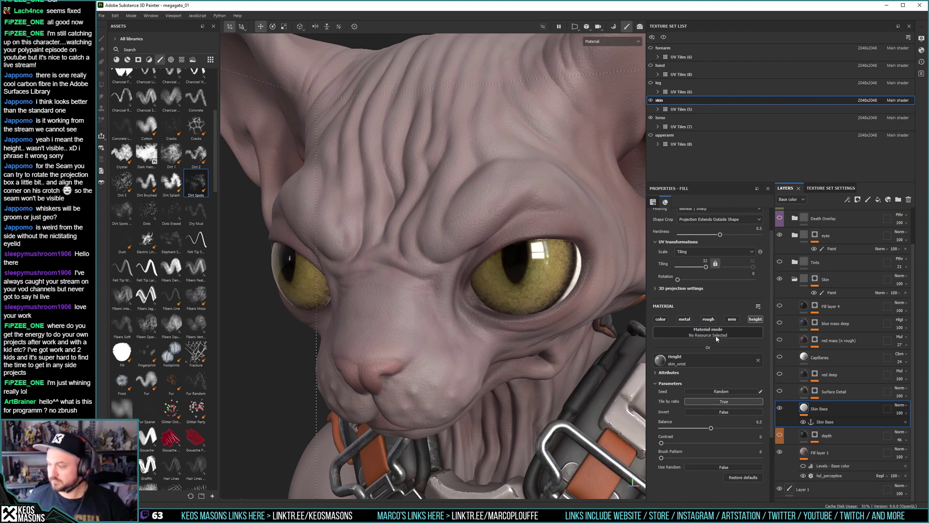
{"action": "scroll", "coordinate": [703, 288], "scroll_direction": "up", "scroll_amount": 2}
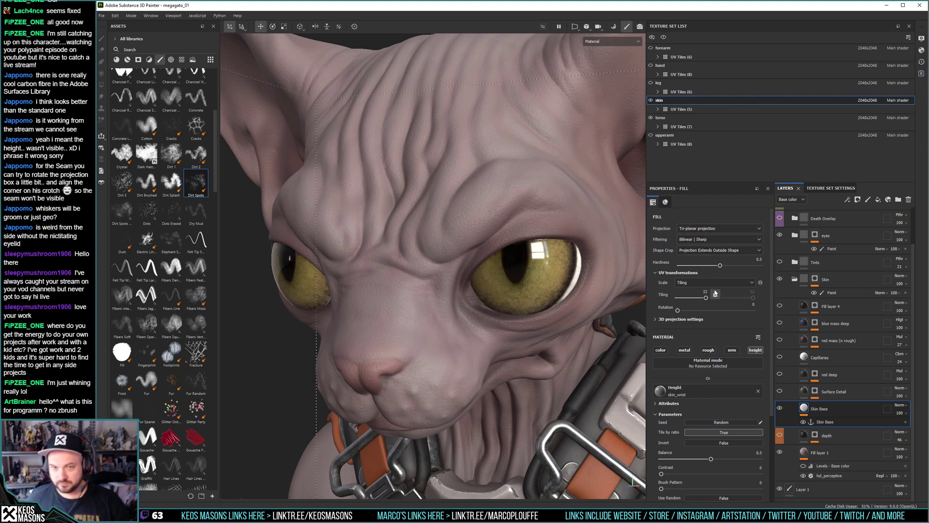
{"action": "scroll", "coordinate": [709, 363], "scroll_direction": "down", "scroll_amount": 4}
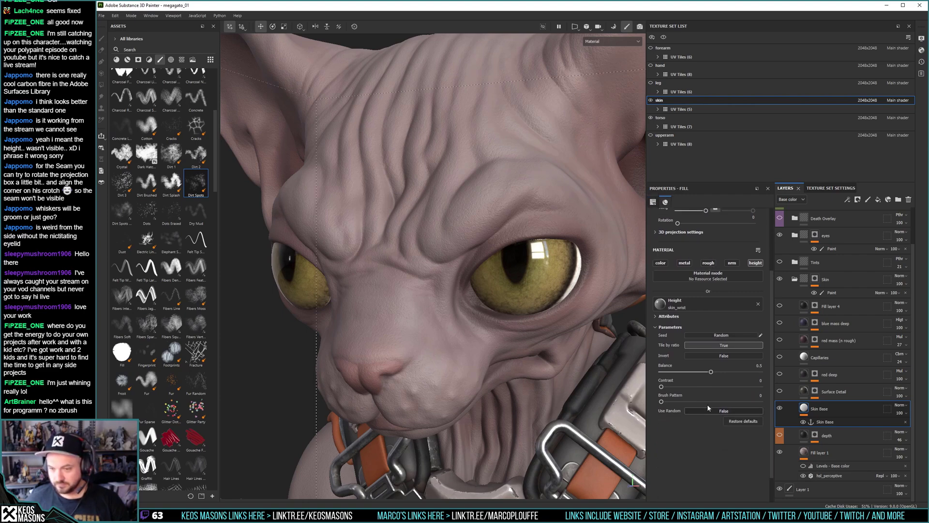
{"action": "mouse_move", "coordinate": [710, 371]}
{"action": "left_mouse_down"}
{"action": "mouse_move", "coordinate": [676, 373]}
{"action": "mouse_move", "coordinate": [693, 373]}
{"action": "left_mouse_up"}
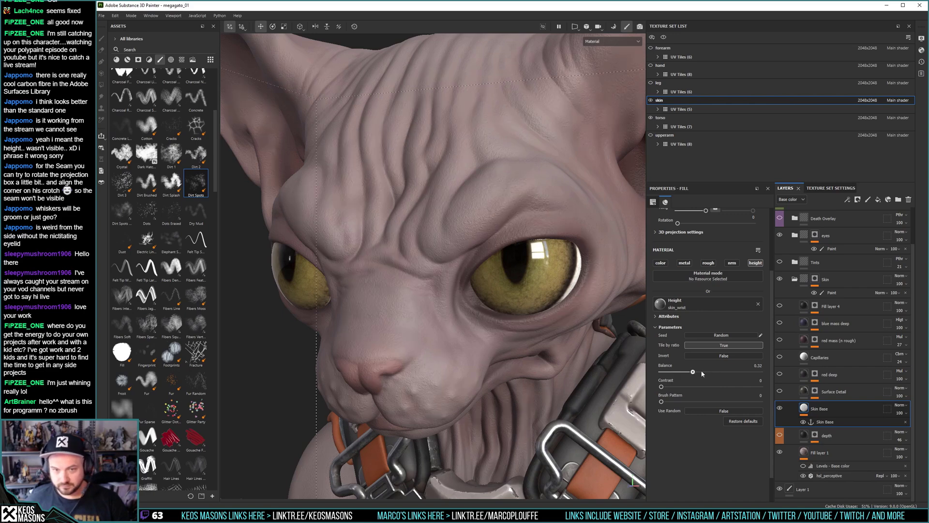
{"action": "left_click_drag", "start_coordinate": [750, 373], "coordinate": [711, 374]}
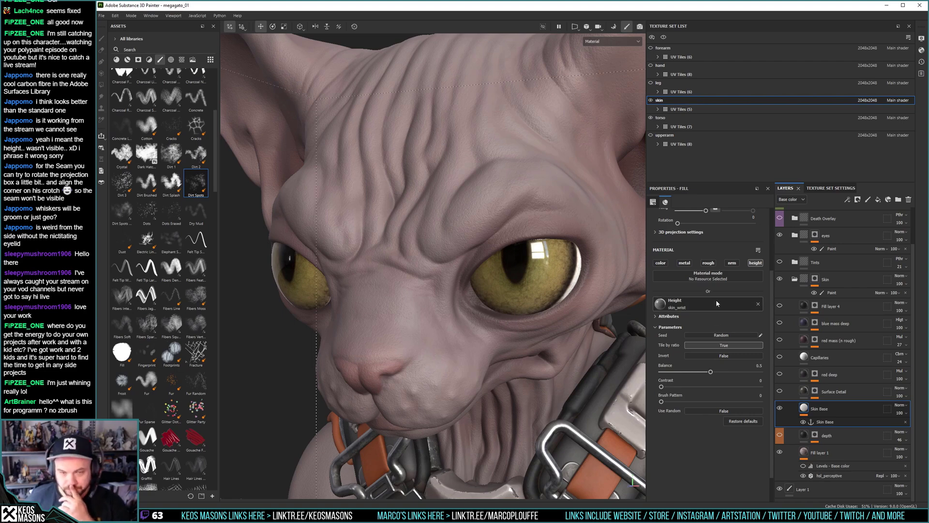
Set the Skin Base layer's tri-planar projection hardness to 0.22 and its height texture balance to 0.49.
{"action": "scroll", "coordinate": [729, 345], "scroll_direction": "up", "scroll_amount": 4}
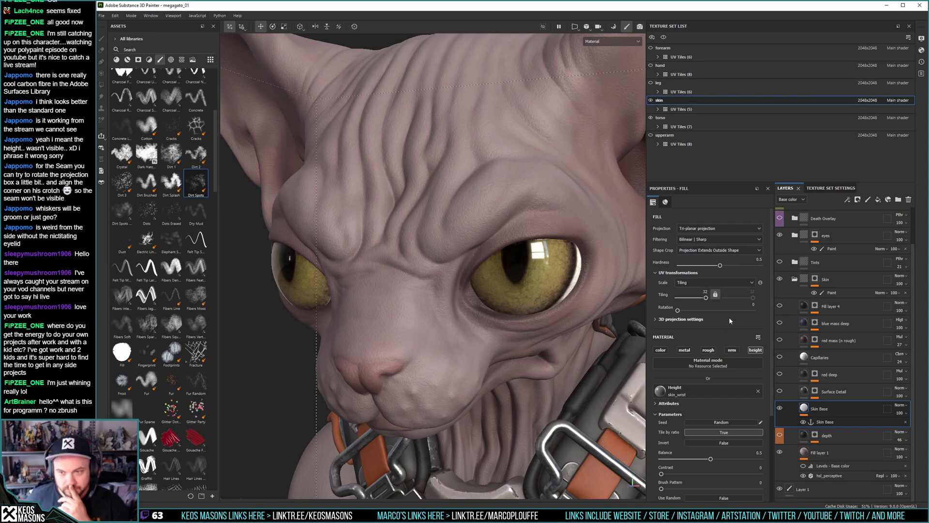
{"action": "left_click_drag", "start_coordinate": [720, 266], "coordinate": [698, 269]}
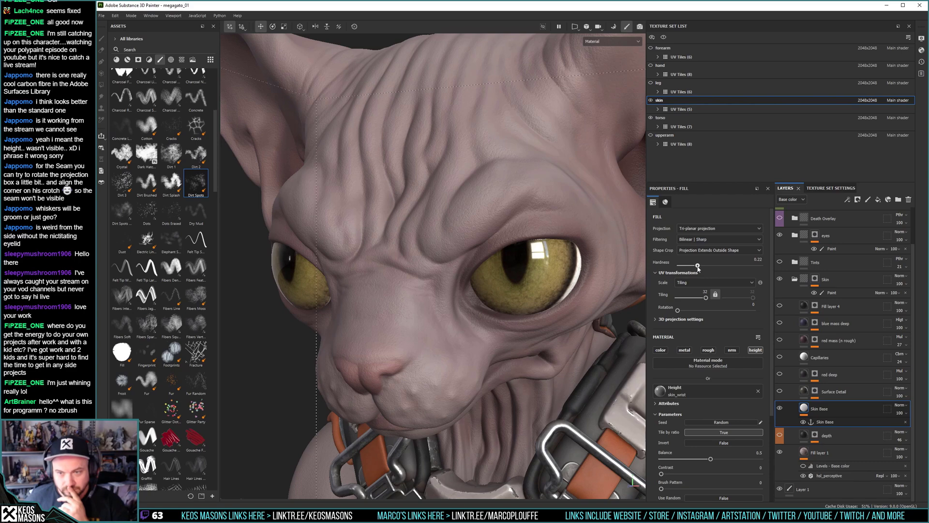
{"action": "left_click", "coordinate": [697, 320]}
{"action": "left_click", "coordinate": [696, 319]}
{"action": "scroll", "coordinate": [732, 368], "scroll_direction": "down", "scroll_amount": 3}
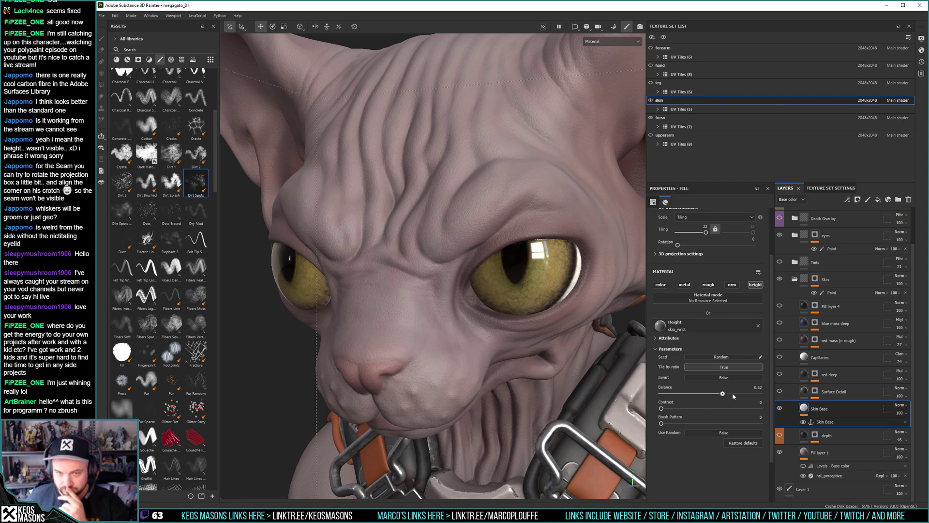
{"action": "left_click_drag", "start_coordinate": [733, 395], "coordinate": [710, 396]}
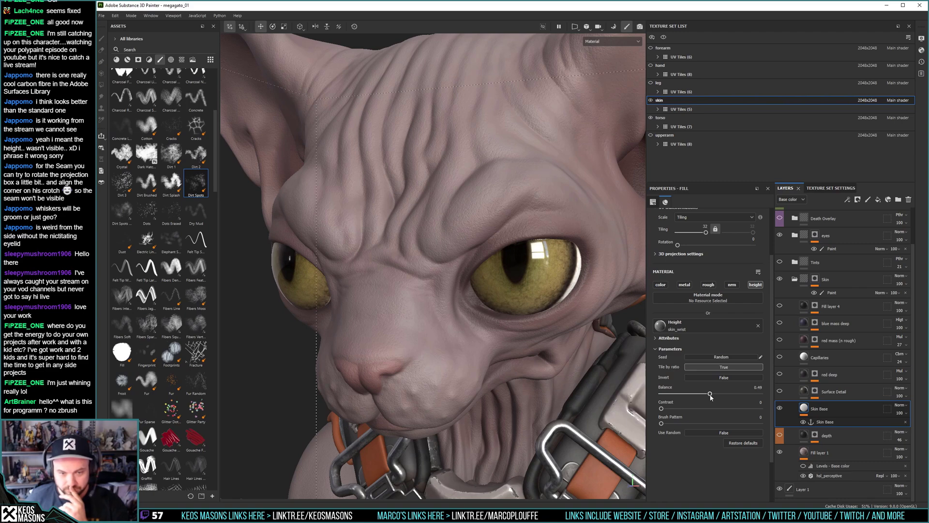
Set the Skin Base layer's opacity in the Height channel to 2 and return the layer stack to the Base color channel.
{"action": "left_click", "coordinate": [832, 424]}
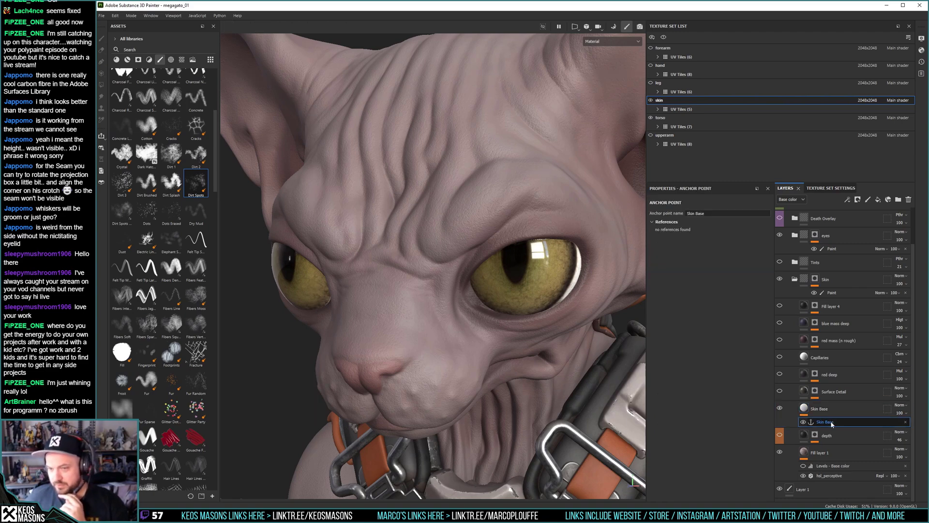
{"action": "left_click", "coordinate": [661, 223]}
{"action": "left_click", "coordinate": [794, 200]}
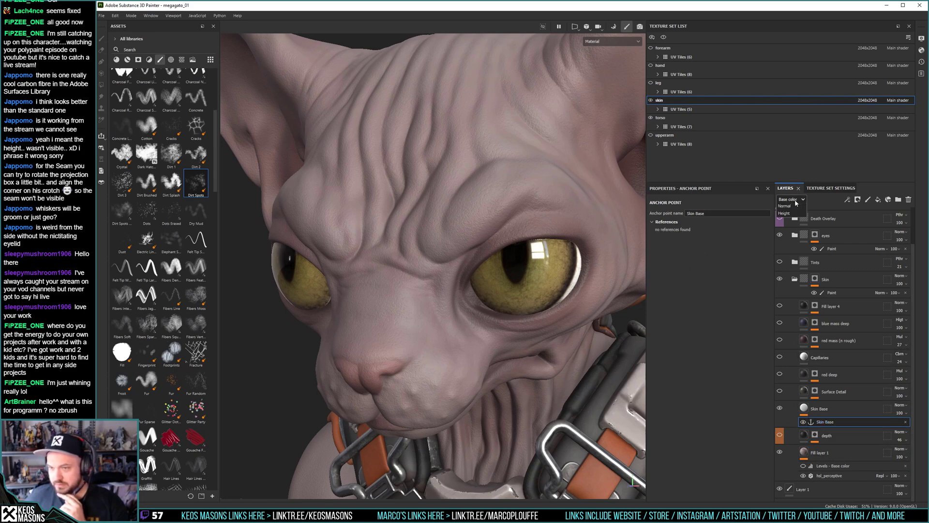
{"action": "left_click", "coordinate": [792, 238]}
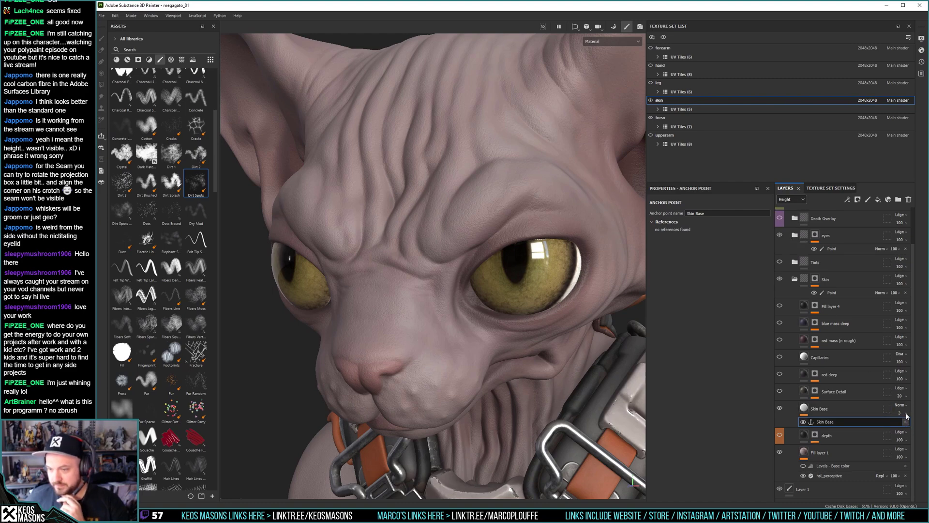
{"action": "left_click", "coordinate": [902, 415]}
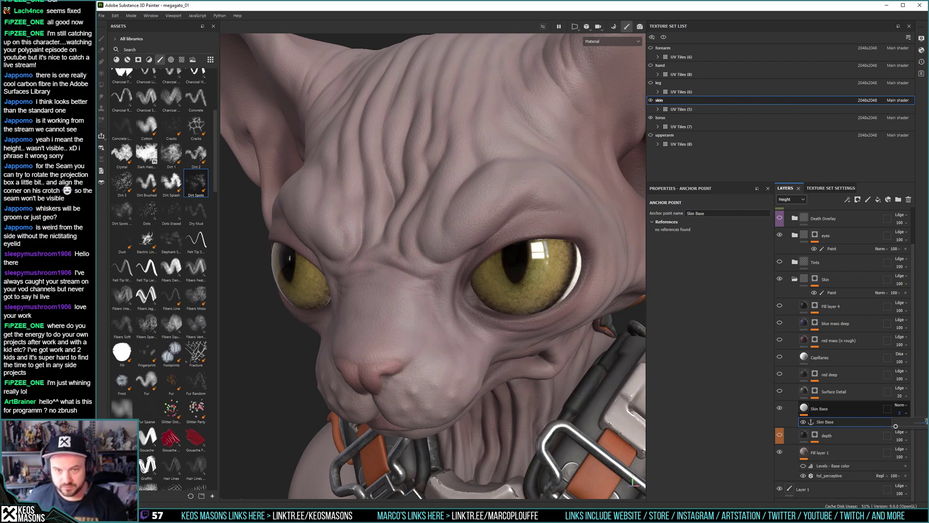
{"action": "left_click", "coordinate": [791, 199]}
{"action": "left_click", "coordinate": [786, 213]}
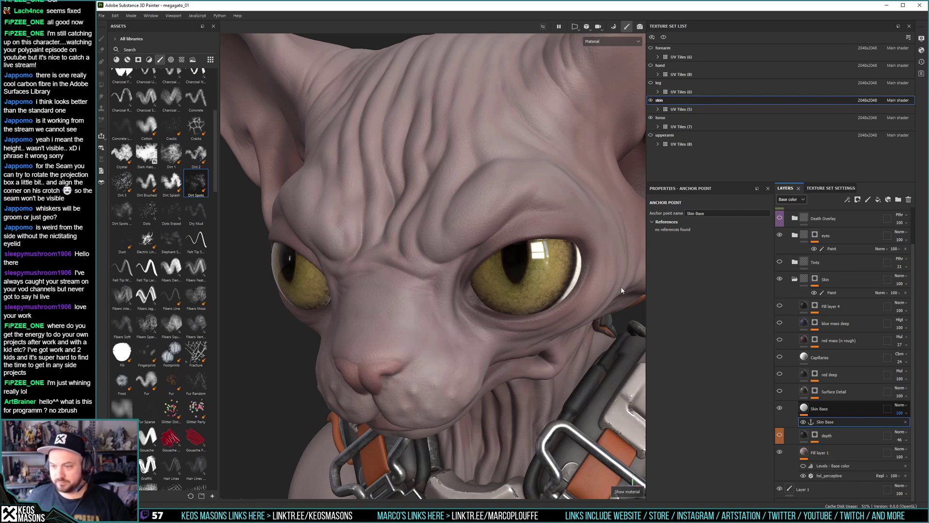
Examine the skin's fine height detail on the cat's head and face from several distances and angles.
{"action": "right_click_drag", "start_coordinate": [468, 293], "coordinate": [460, 187], "text": "alt"}
{"action": "left_click_drag", "start_coordinate": [460, 187], "coordinate": [470, 195], "text": "alt"}
{"action": "right_click_drag", "start_coordinate": [470, 195], "coordinate": [411, 203], "text": "alt"}
{"action": "left_click_drag", "start_coordinate": [411, 204], "coordinate": [426, 261], "text": "alt"}
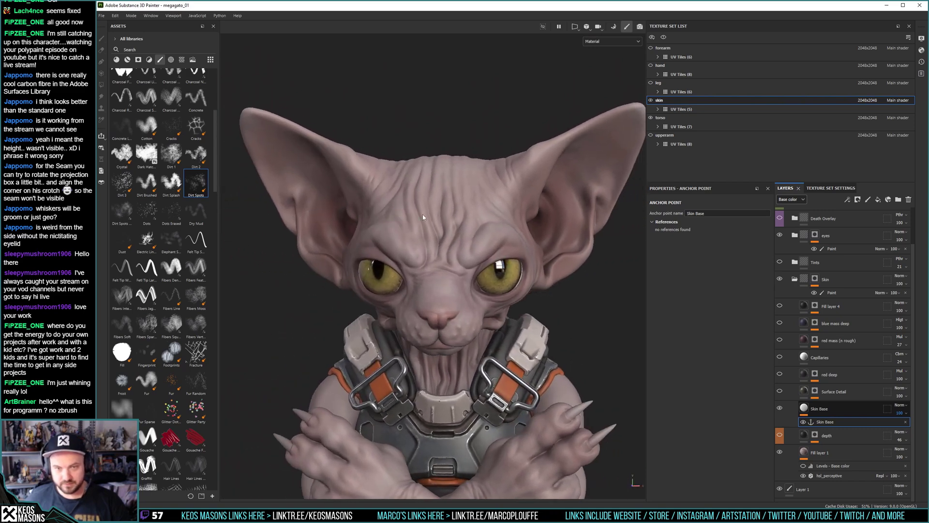
{"action": "right_click_drag", "start_coordinate": [426, 261], "coordinate": [473, 307], "text": "alt"}
{"action": "left_click_drag", "start_coordinate": [473, 307], "coordinate": [434, 309], "text": "alt"}
{"action": "right_click_drag", "start_coordinate": [434, 309], "coordinate": [507, 373], "text": "alt"}
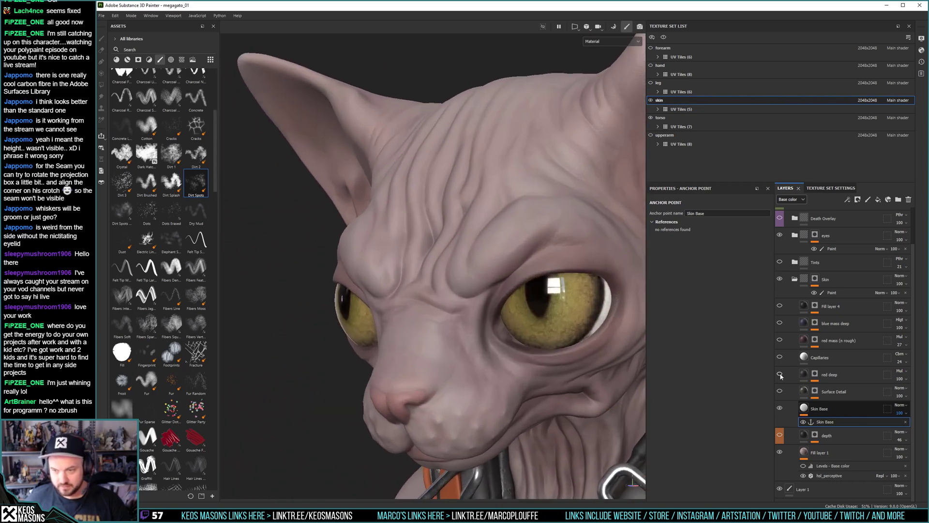
Select the Skin Base fill layer and switch its UV scale mode to Physical size.
{"action": "left_click", "coordinate": [803, 408]}
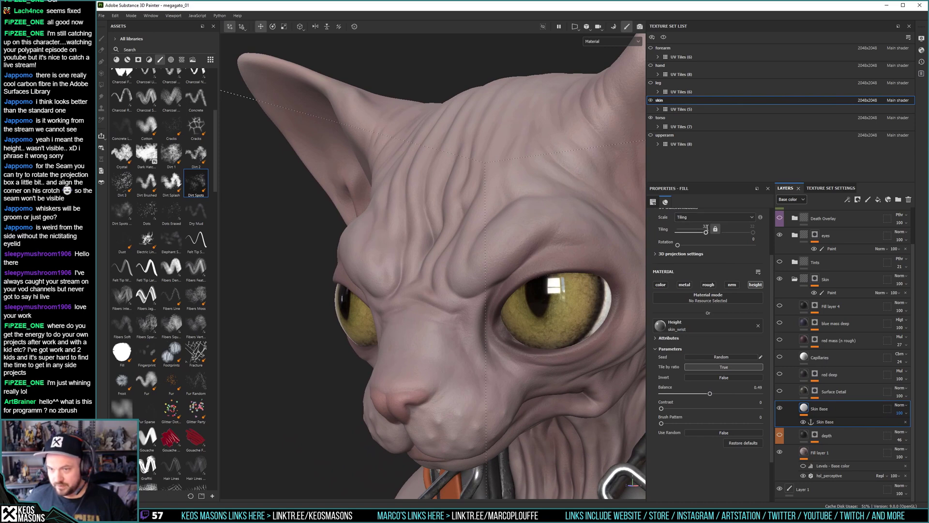
{"action": "left_click_drag", "start_coordinate": [625, 312], "coordinate": [479, 281], "text": "alt"}
{"action": "right_click_drag", "start_coordinate": [480, 280], "coordinate": [504, 283], "text": "alt"}
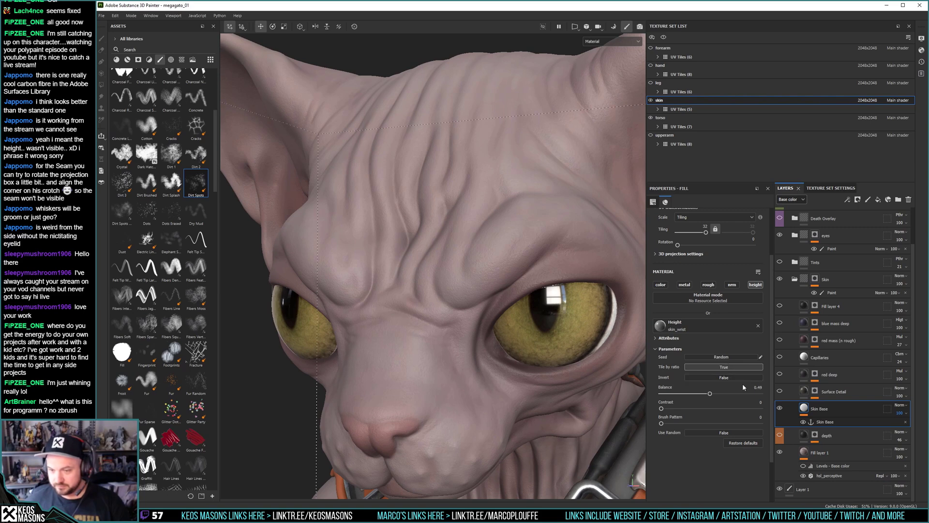
{"action": "scroll", "coordinate": [723, 316], "scroll_direction": "up", "scroll_amount": 1}
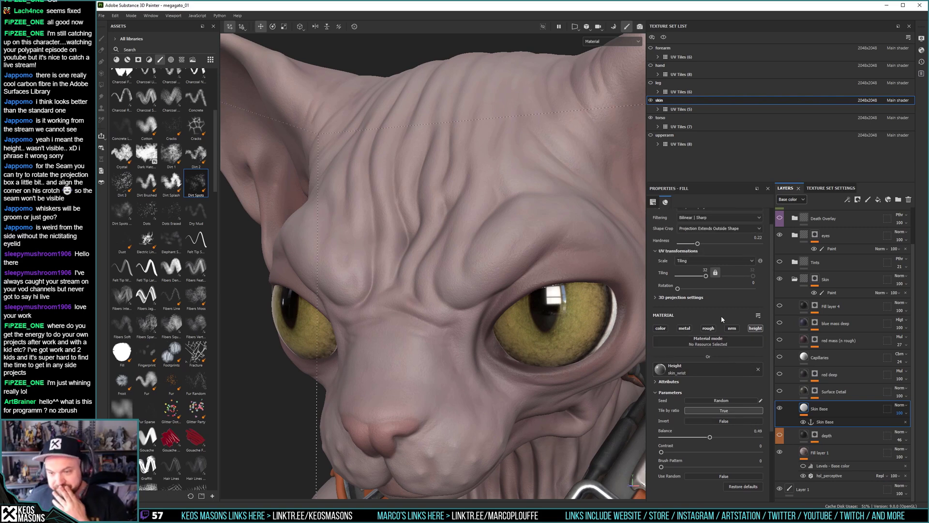
{"action": "left_click", "coordinate": [688, 261]}
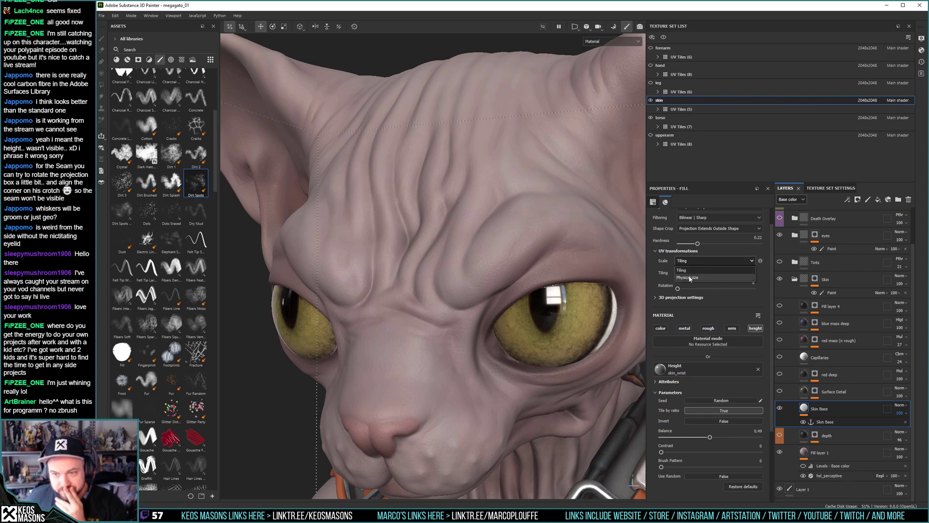
{"action": "left_click", "coordinate": [689, 277]}
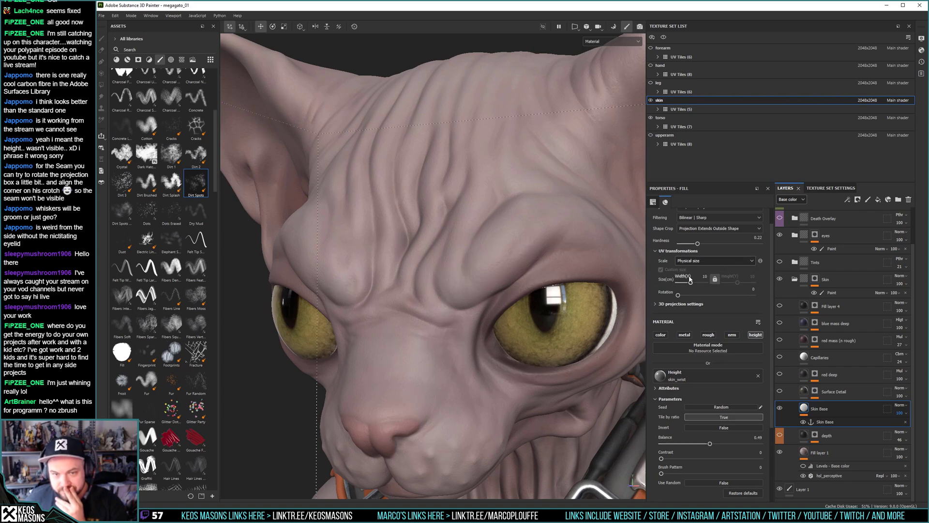
{"action": "left_click", "coordinate": [715, 279]}
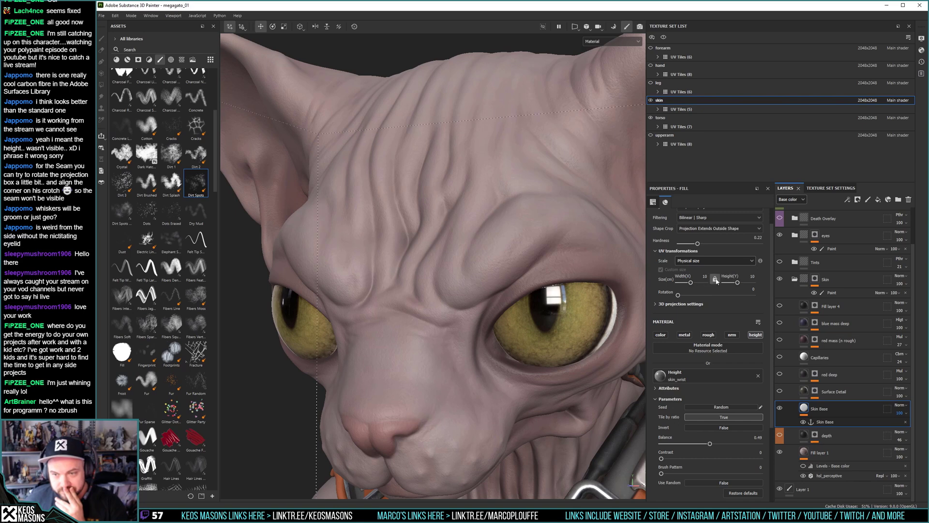
Try a physical width of 7.44 cm for the Skin Base texture and compare it on the face.
{"action": "left_click_drag", "start_coordinate": [690, 286], "coordinate": [689, 285]}
{"action": "key", "text": "ctrl+z"}
{"action": "right_click_drag", "start_coordinate": [513, 213], "coordinate": [482, 200], "text": "alt"}
{"action": "left_click_drag", "start_coordinate": [482, 200], "coordinate": [541, 228], "text": "alt"}
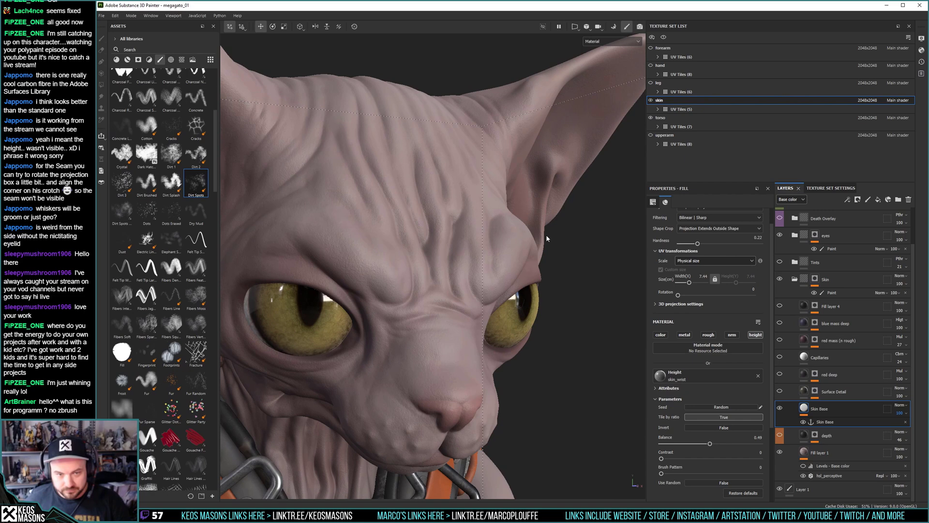
{"action": "key", "text": "ctrl+shift"}
{"action": "key", "text": "ctrl+shift+z"}
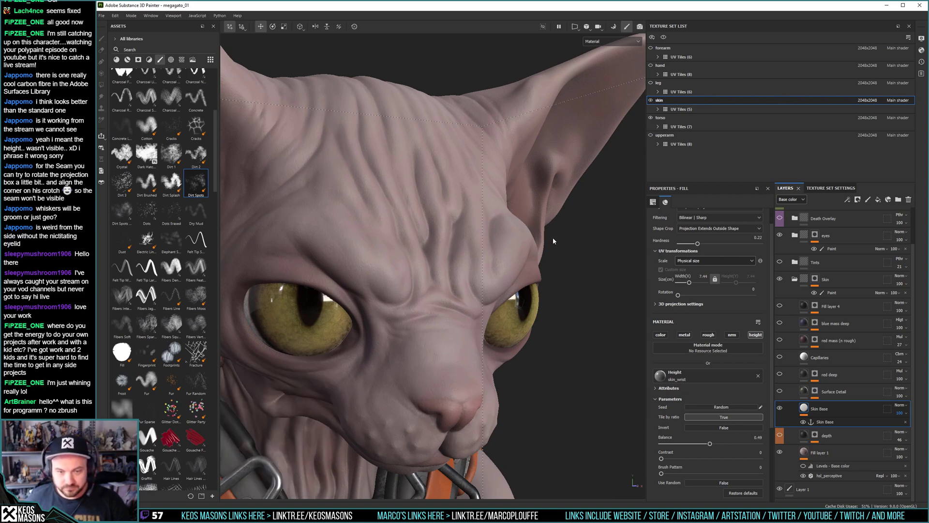
Try physical widths of 3.21 and 4.05 cm for the Skin Base texture, comparing with the Tiling scale mode in between.
{"action": "left_click_drag", "start_coordinate": [693, 285], "coordinate": [686, 285]}
{"action": "left_click", "coordinate": [699, 261]}
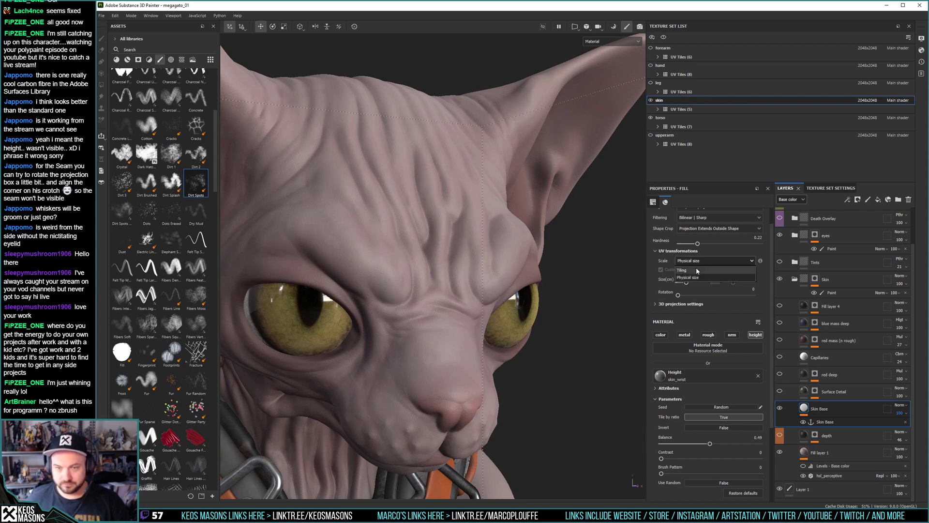
{"action": "left_click", "coordinate": [697, 269]}
{"action": "left_click", "coordinate": [696, 261]}
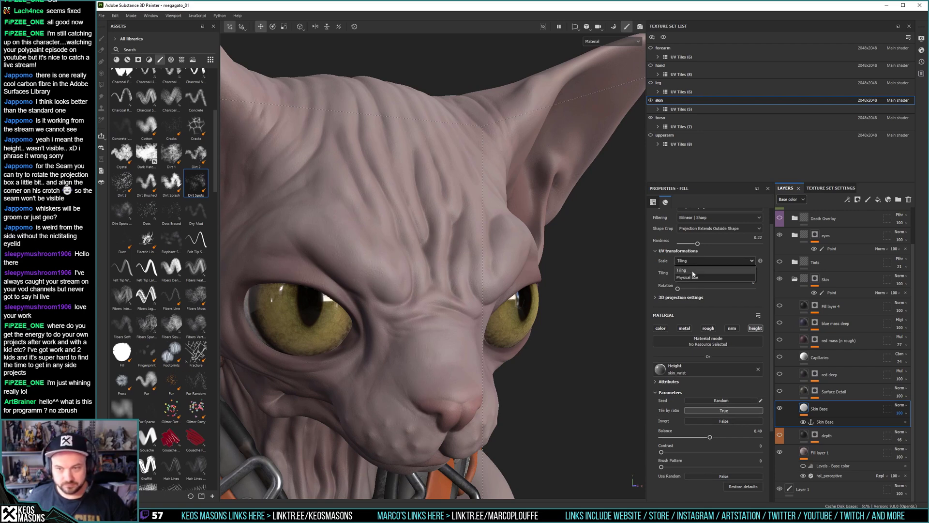
{"action": "left_click", "coordinate": [694, 276]}
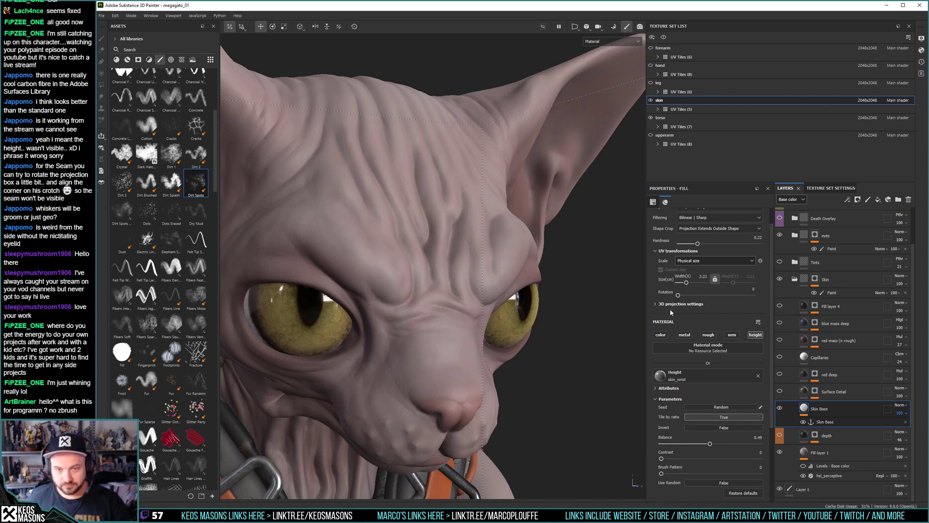
{"action": "left_click_drag", "start_coordinate": [686, 284], "coordinate": [688, 284]}
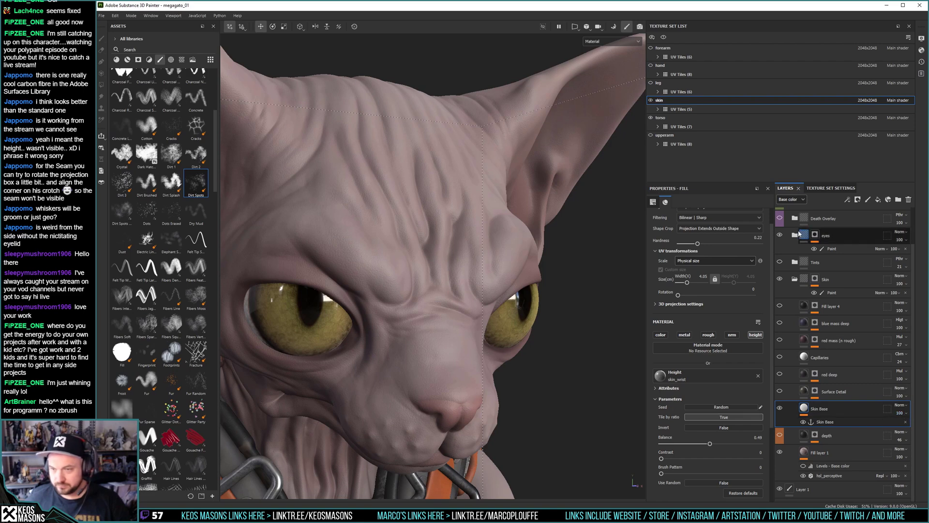
Switch the layer stack to the Height channel and set the Skin Base layer's opacity to 1.
{"action": "left_click", "coordinate": [790, 199]}
{"action": "left_click", "coordinate": [783, 237]}
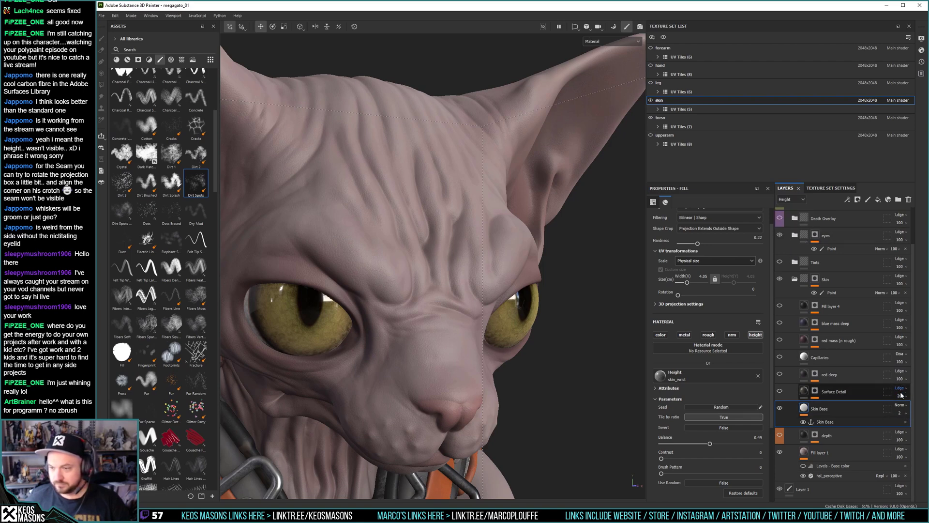
{"action": "left_click", "coordinate": [899, 412]}
{"action": "left_click", "coordinate": [925, 421]}
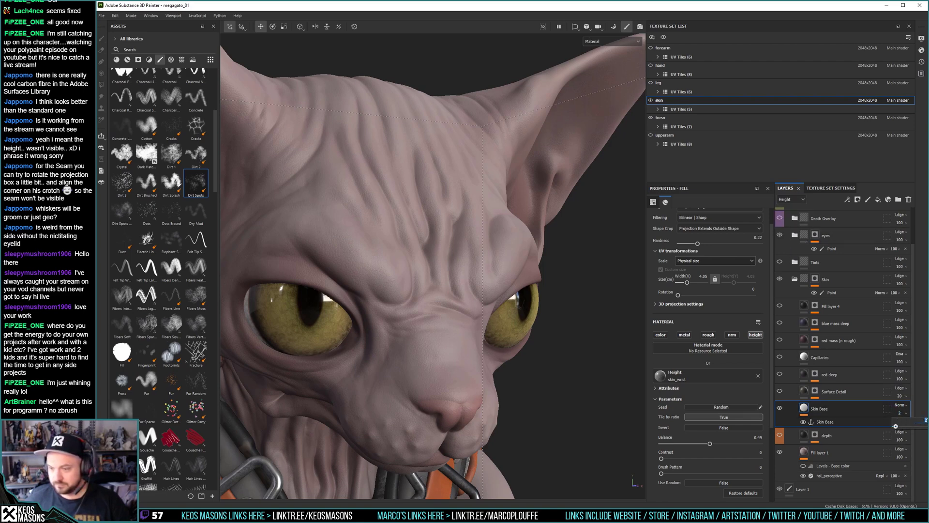
{"action": "type", "text": "1"}
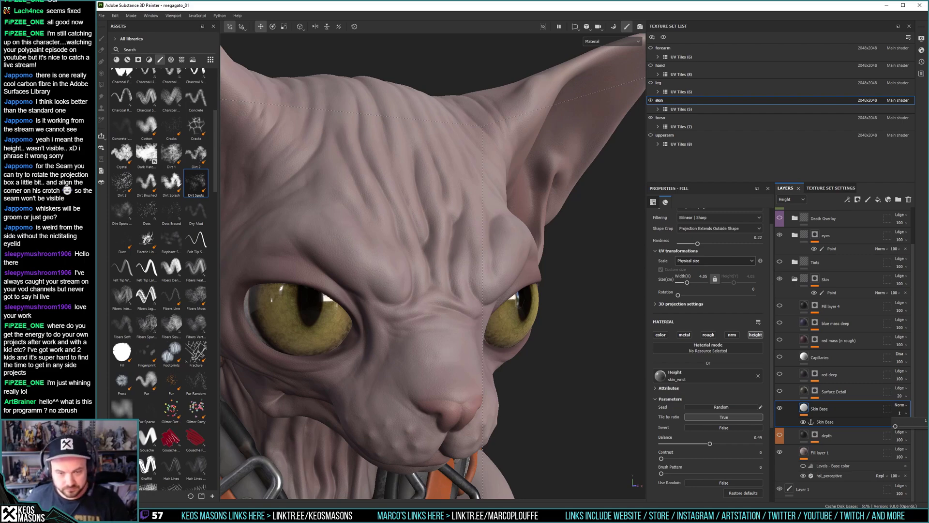
Set the Skin Base layer's physical width to 7.44 cm and check the skin detail on the head.
{"action": "left_click_drag", "start_coordinate": [467, 289], "coordinate": [414, 276], "text": "alt"}
{"action": "right_click_drag", "start_coordinate": [414, 276], "coordinate": [425, 232], "text": "alt"}
{"action": "left_click_drag", "start_coordinate": [459, 237], "coordinate": [416, 237], "text": "alt"}
{"action": "right_click_drag", "start_coordinate": [416, 235], "coordinate": [504, 328], "text": "alt"}
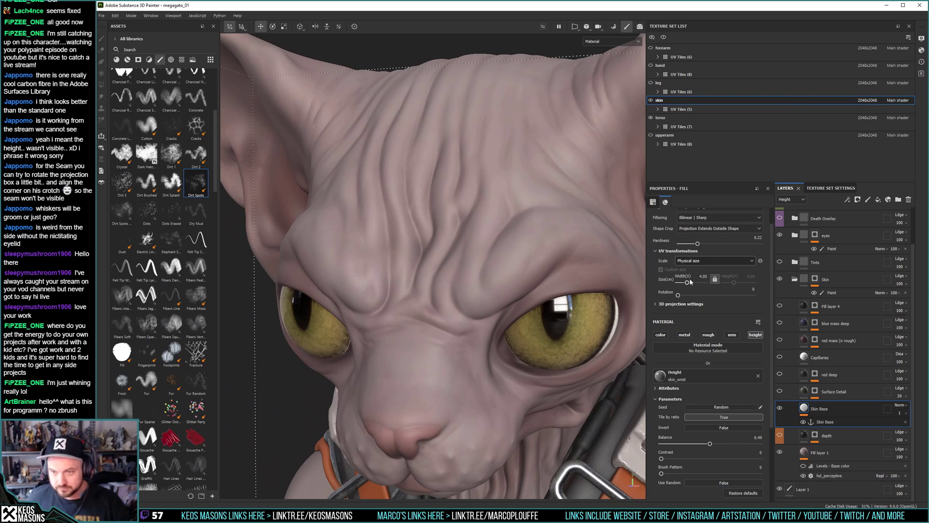
{"action": "left_click_drag", "start_coordinate": [686, 283], "coordinate": [690, 284]}
{"action": "left_click_drag", "start_coordinate": [557, 285], "coordinate": [409, 294], "text": "alt"}
{"action": "right_click_drag", "start_coordinate": [408, 294], "coordinate": [396, 249], "text": "alt"}
{"action": "left_click_drag", "start_coordinate": [397, 248], "coordinate": [392, 290], "text": "alt"}
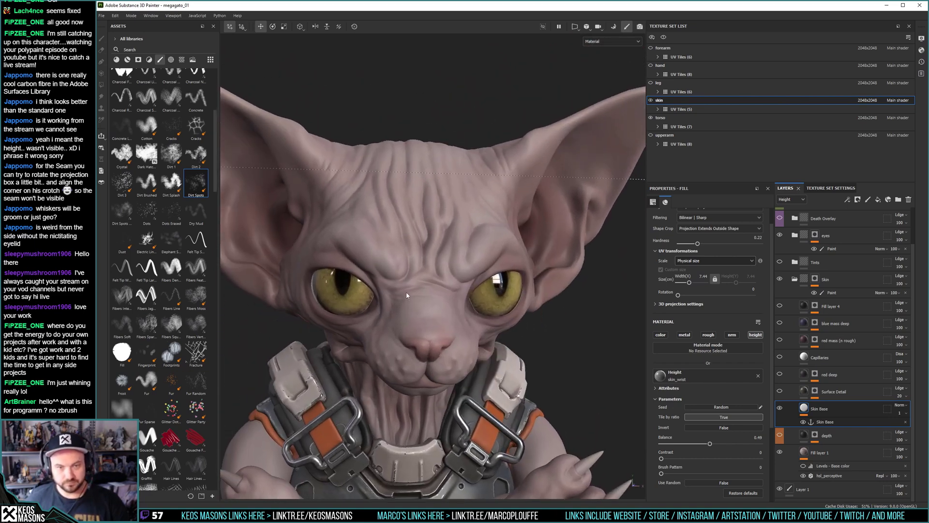
Make the Surface Detail layer visible, inspect its mask on the face, and return to its fill properties.
{"action": "left_click_drag", "start_coordinate": [464, 265], "coordinate": [464, 290], "text": "alt"}
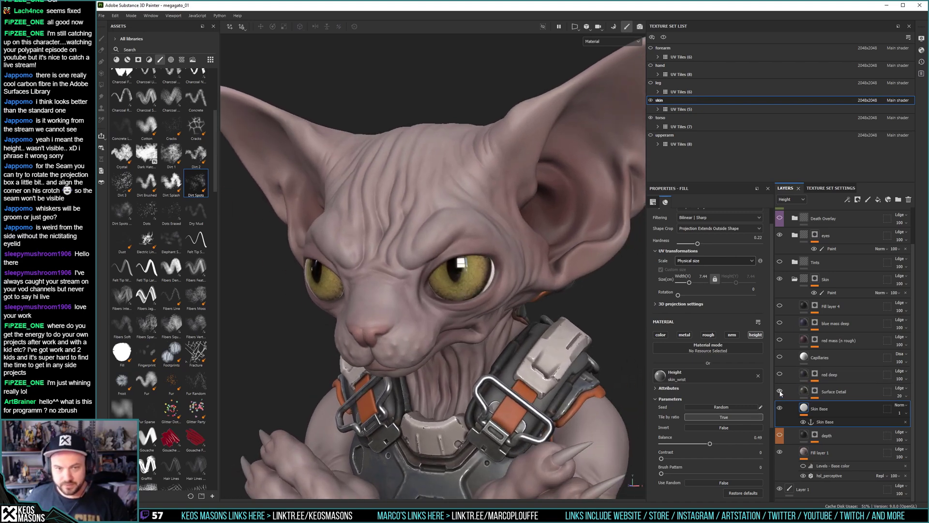
{"action": "left_click_drag", "start_coordinate": [415, 171], "coordinate": [465, 319], "text": "alt"}
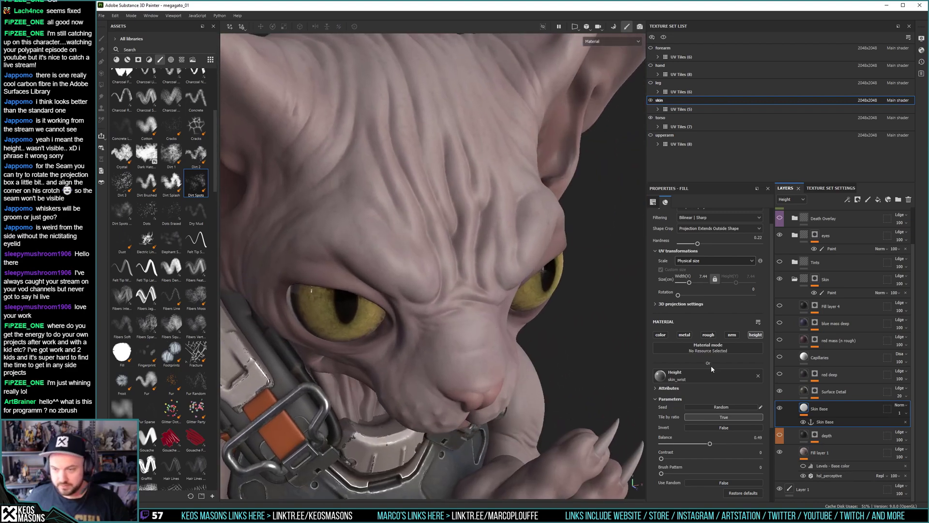
{"action": "left_click", "coordinate": [815, 391], "text": "alt"}
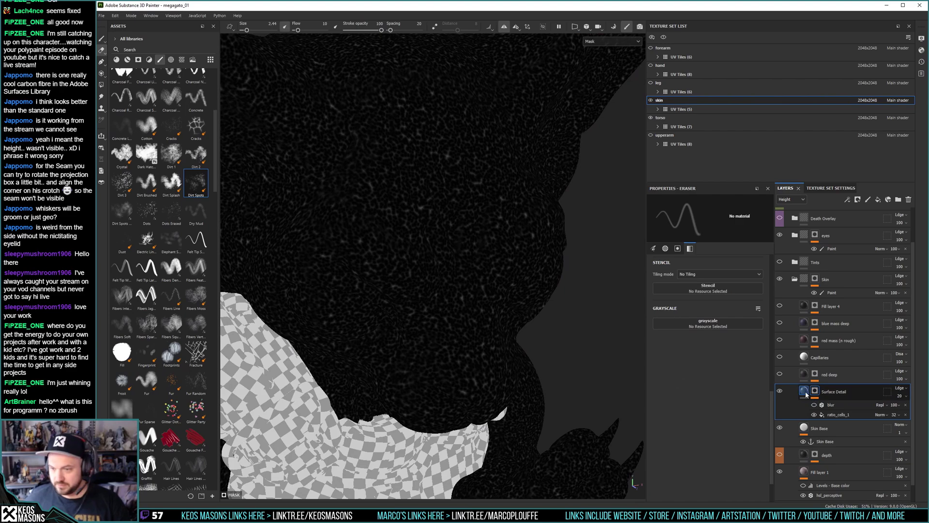
{"action": "left_click", "coordinate": [805, 391]}
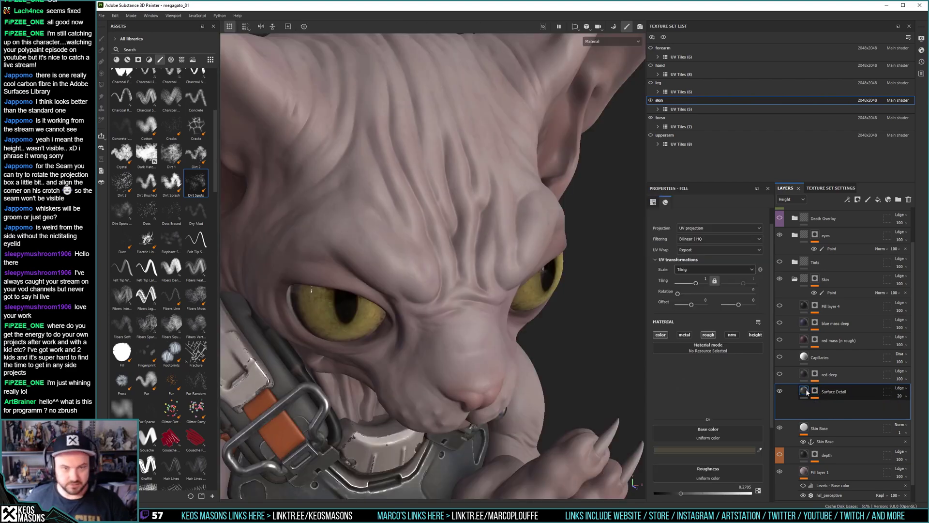
{"action": "right_click_drag", "start_coordinate": [438, 165], "coordinate": [399, 127], "text": "alt"}
{"action": "left_click_drag", "start_coordinate": [445, 363], "coordinate": [484, 298], "text": "alt"}
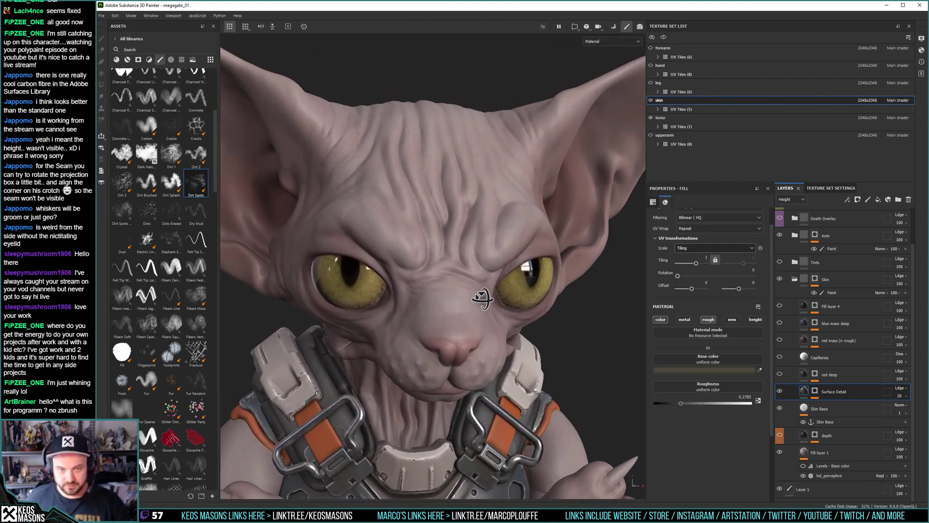
Set the Surface Detail layer's base color to the muted pink 875C65 and turn off its roughness channel.
{"action": "left_click", "coordinate": [753, 370]}
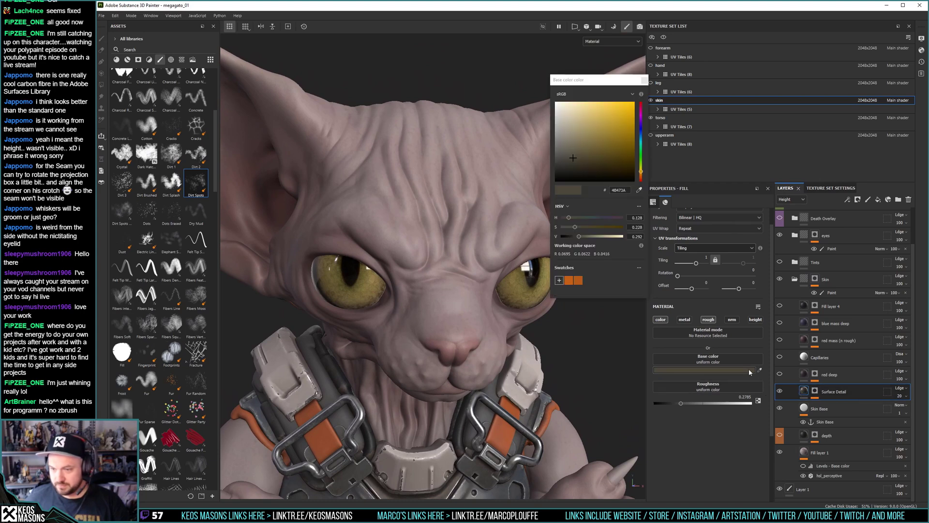
{"action": "left_click_drag", "start_coordinate": [640, 178], "coordinate": [639, 198]}
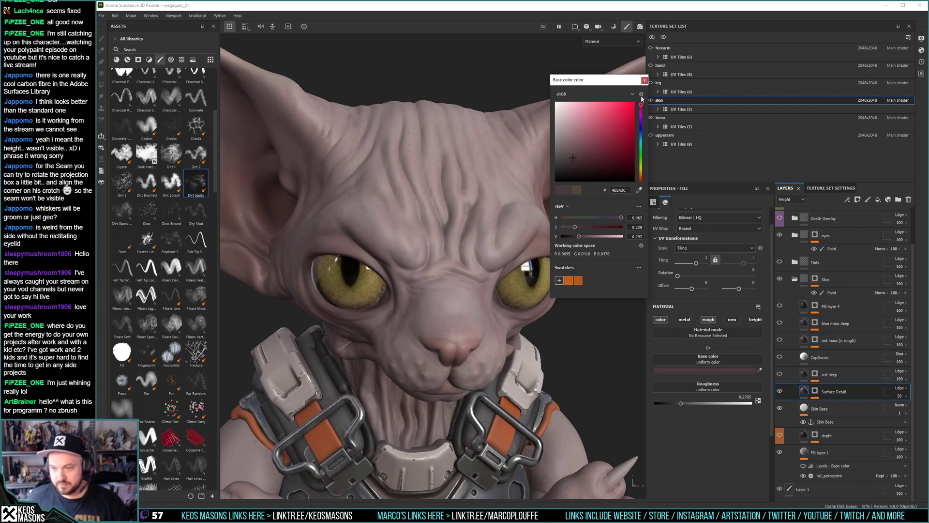
{"action": "left_click", "coordinate": [644, 81]}
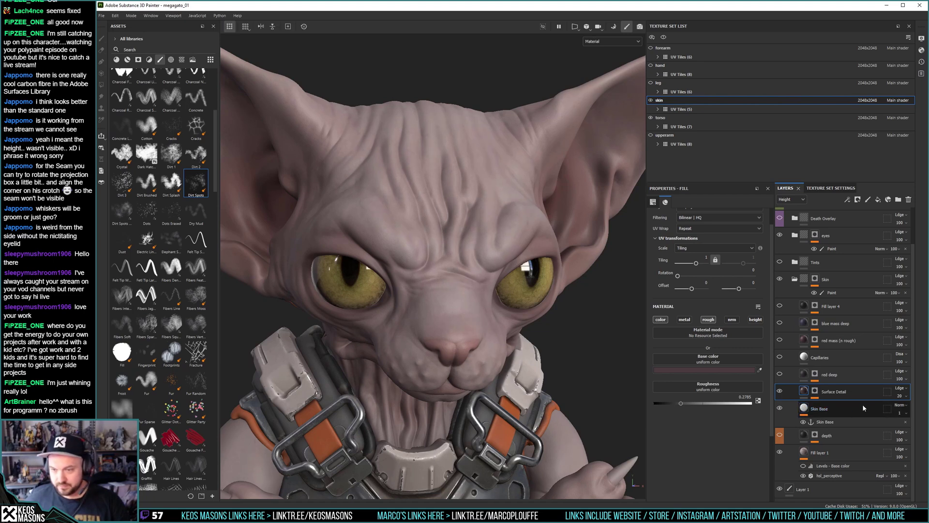
{"action": "left_click", "coordinate": [707, 369]}
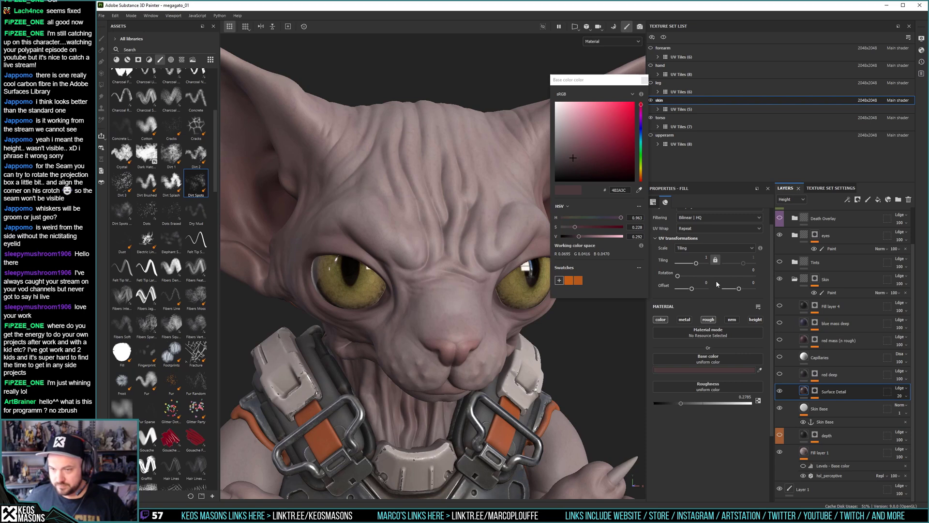
{"action": "left_click_drag", "start_coordinate": [576, 144], "coordinate": [582, 148]}
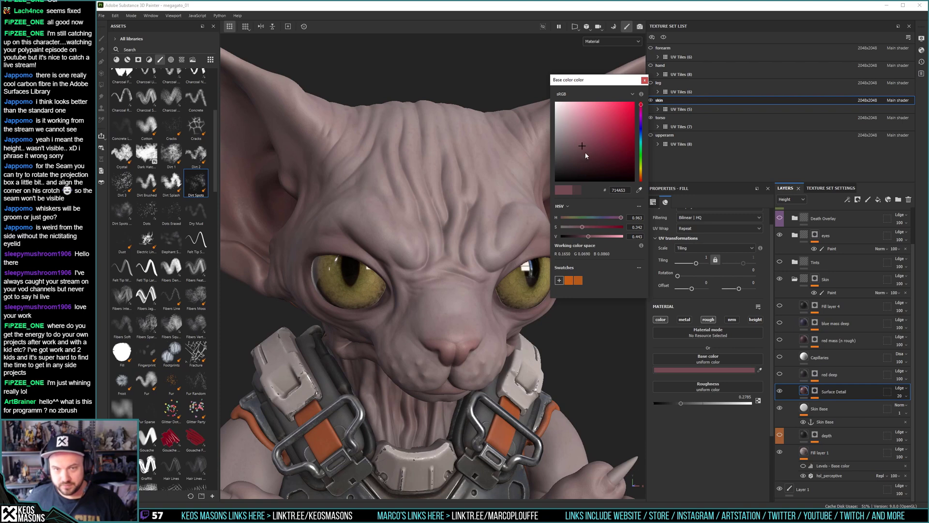
{"action": "left_click_drag", "start_coordinate": [588, 143], "coordinate": [583, 139]}
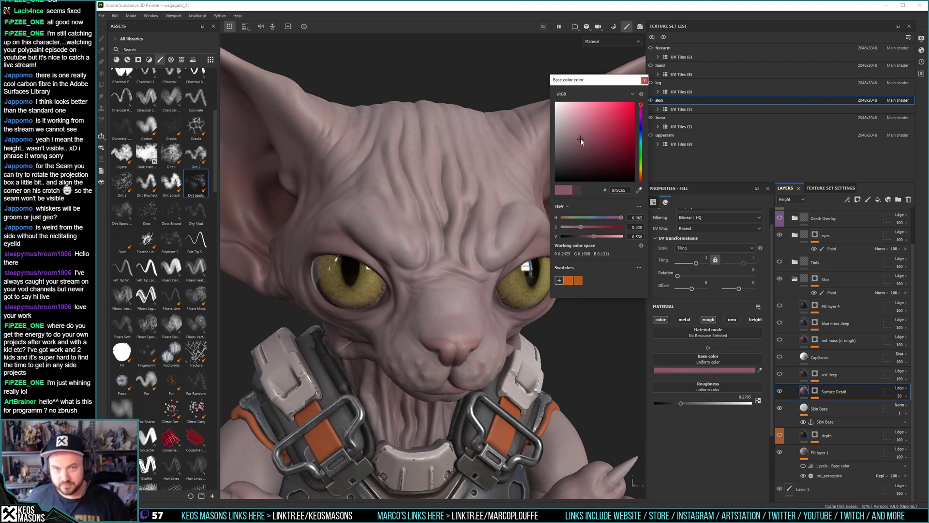
{"action": "left_click", "coordinate": [644, 80]}
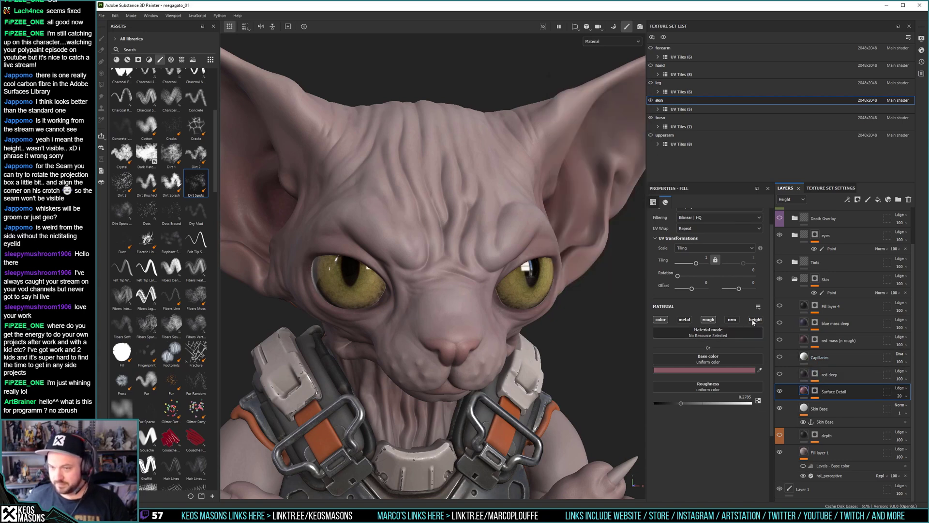
{"action": "left_click", "coordinate": [708, 319]}
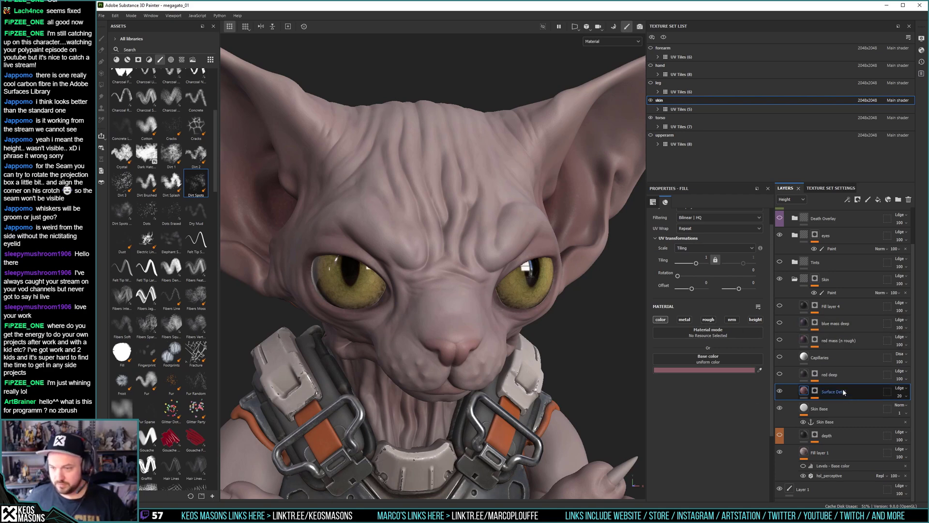
Make the red deep layer visible and inspect its mask over the head.
{"action": "left_click", "coordinate": [799, 379]}
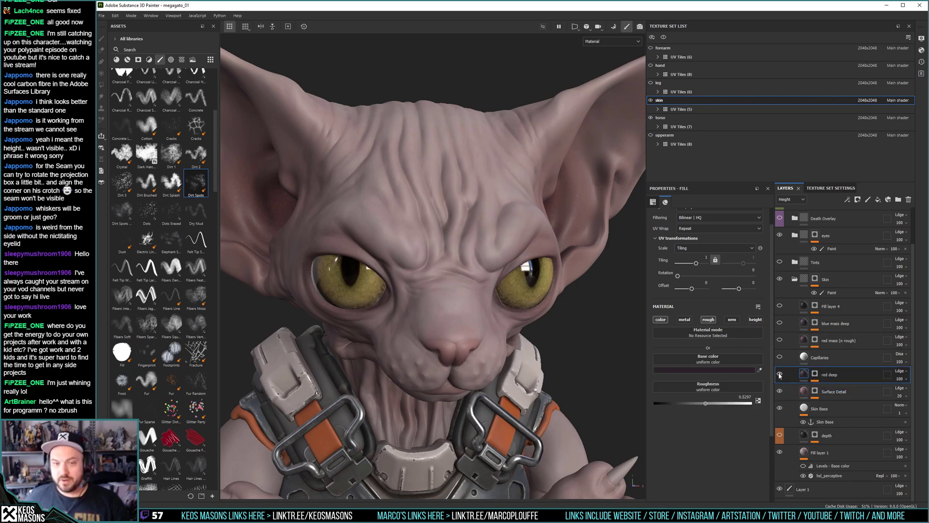
{"action": "right_click_drag", "start_coordinate": [481, 229], "coordinate": [459, 145], "text": "alt"}
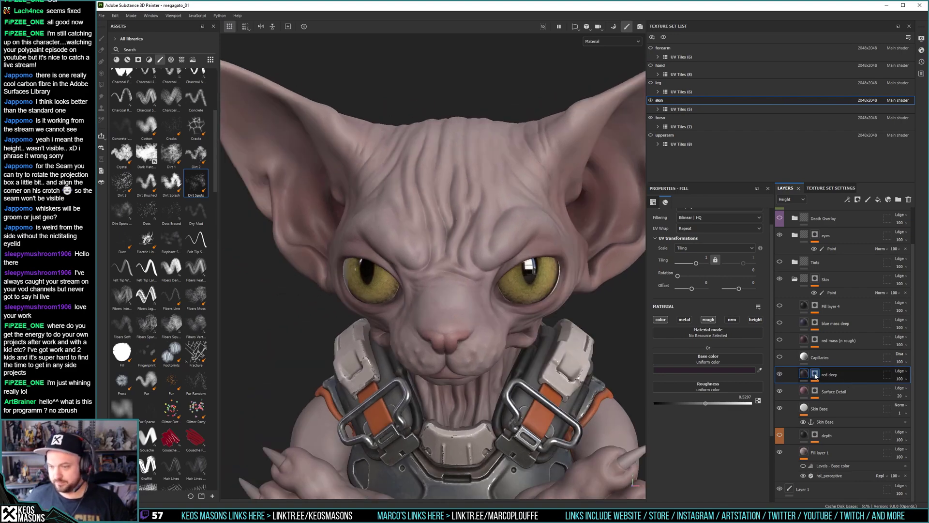
{"action": "left_click", "coordinate": [819, 378], "text": "alt"}
{"action": "right_click_drag", "start_coordinate": [583, 308], "coordinate": [523, 359], "text": "alt"}
{"action": "left_click_drag", "start_coordinate": [523, 360], "coordinate": [474, 333], "text": "alt"}
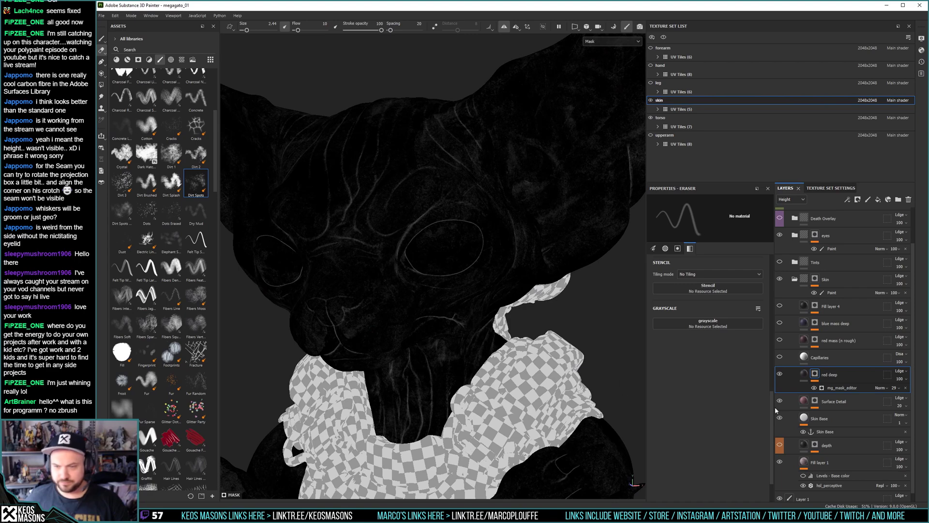
Shift the hue of the red deep layer's fill to a warmer dark red-brown, base color 2B2120.
{"action": "left_click", "coordinate": [806, 375]}
{"action": "left_click_drag", "start_coordinate": [460, 201], "coordinate": [495, 297], "text": "alt"}
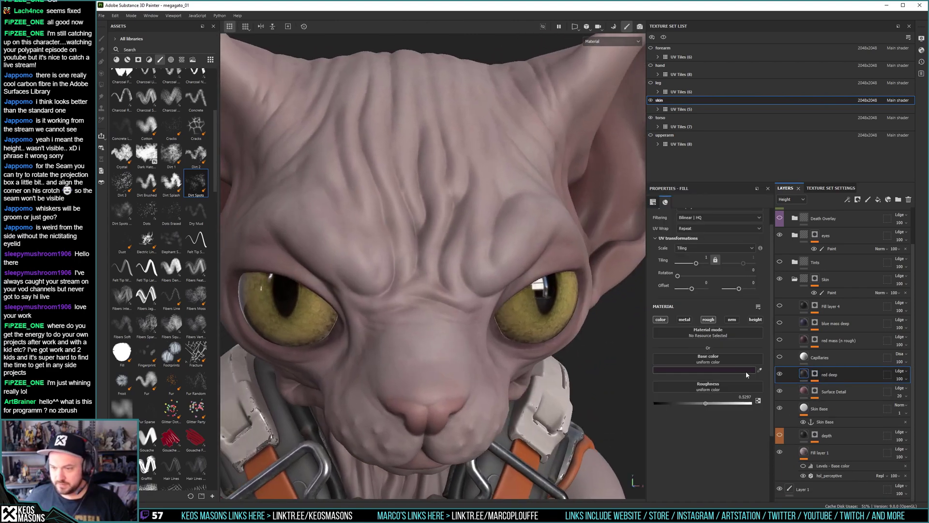
{"action": "left_click", "coordinate": [730, 369]}
{"action": "left_click_drag", "start_coordinate": [641, 108], "coordinate": [640, 102]}
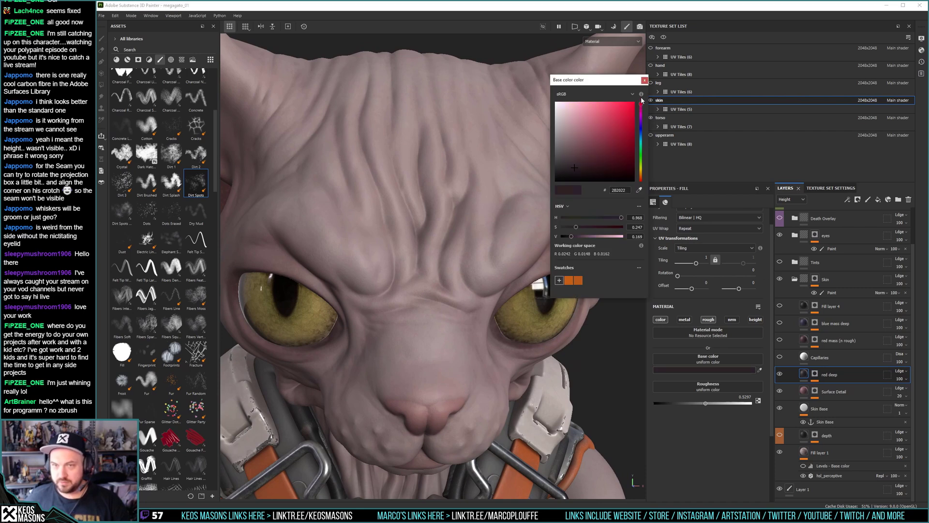
{"action": "left_click_drag", "start_coordinate": [640, 181], "coordinate": [641, 181]}
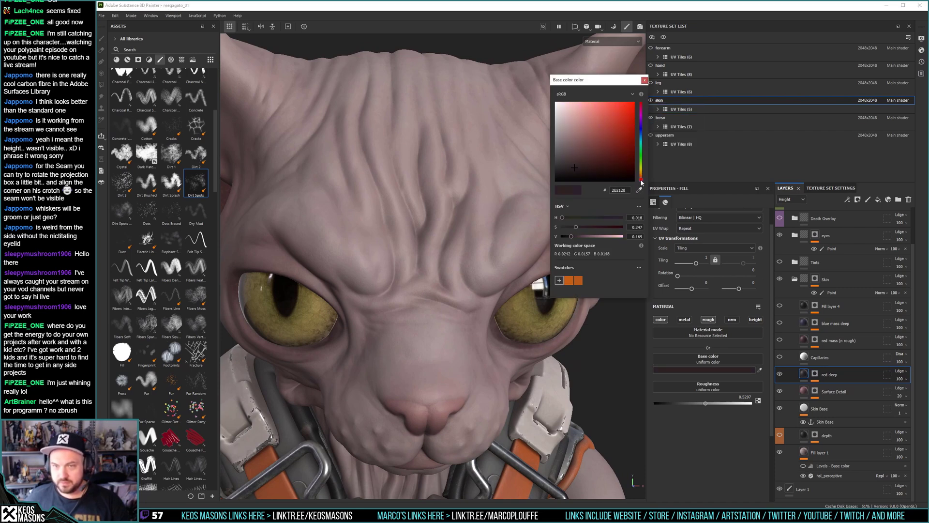
{"action": "left_click", "coordinate": [644, 80]}
Raise the mg_mask_editor effect's opacity to 100 in the red deep layer's mask and check the head.
{"action": "left_click_drag", "start_coordinate": [532, 222], "coordinate": [426, 246], "text": "alt"}
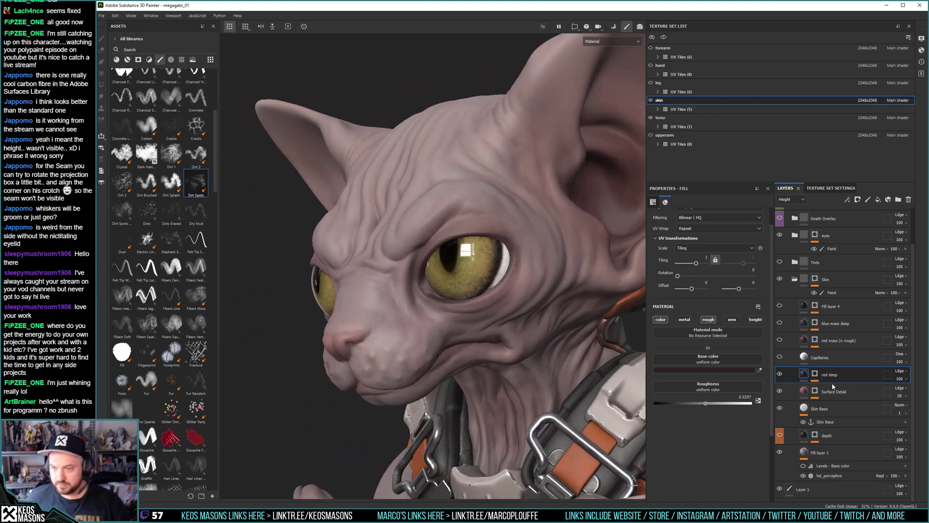
{"action": "left_click", "coordinate": [815, 373]}
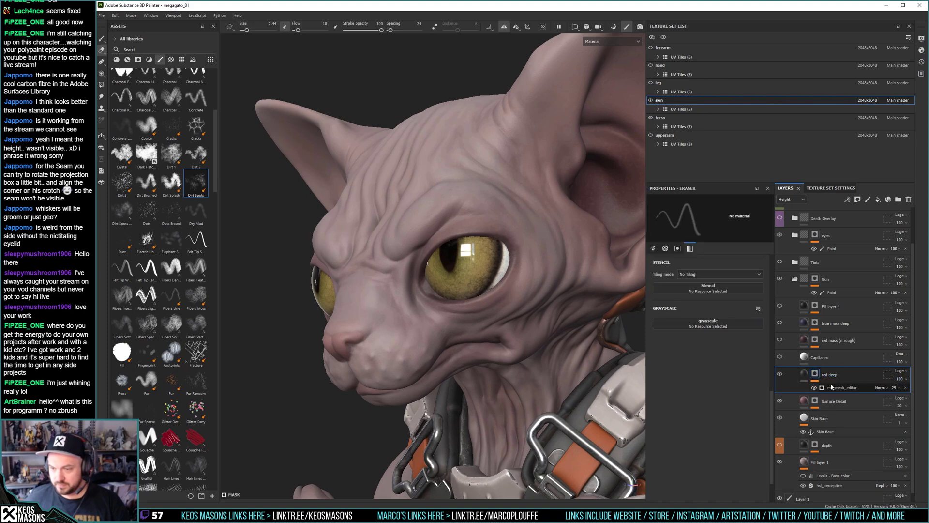
{"action": "left_click", "coordinate": [896, 388]}
{"action": "left_click_drag", "start_coordinate": [899, 400], "coordinate": [923, 401]}
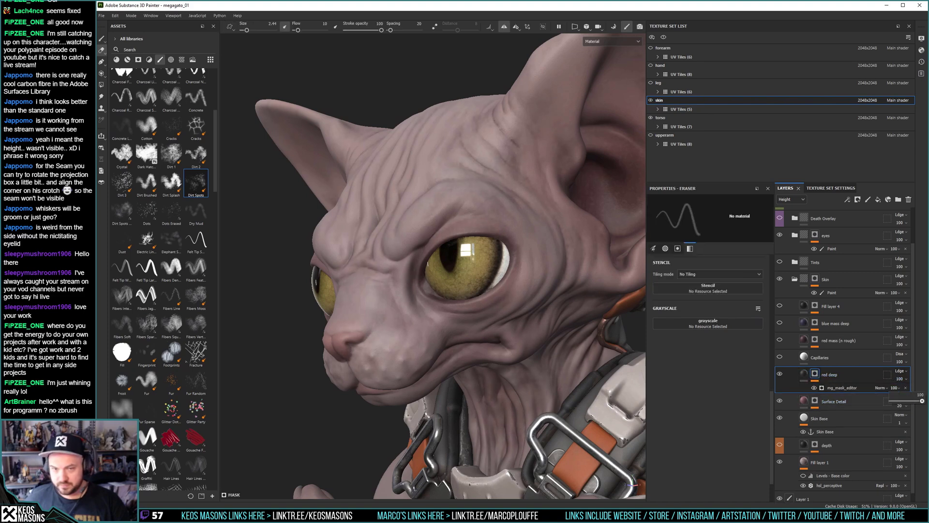
{"action": "left_click_drag", "start_coordinate": [462, 271], "coordinate": [417, 296], "text": "alt"}
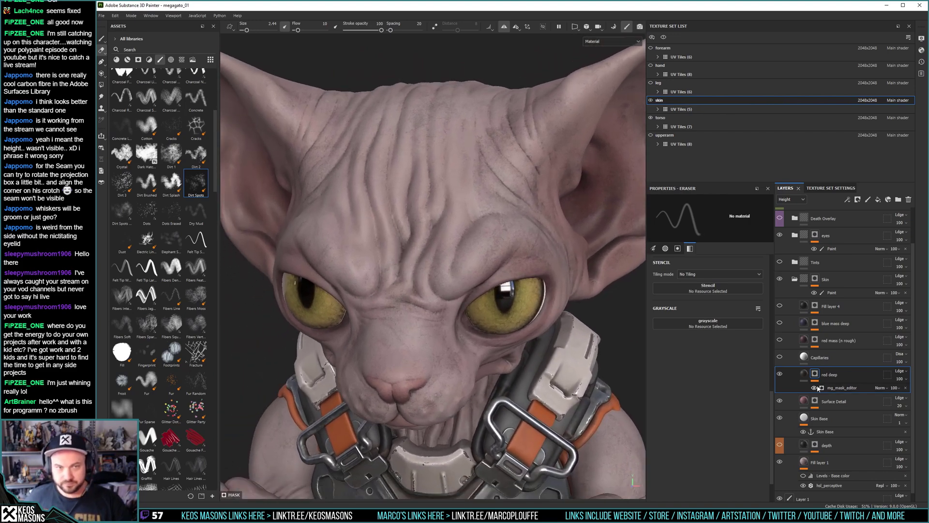
Add a Blur filter above the mask editor in the red deep layer's mask and check the face.
{"action": "right_click", "coordinate": [845, 389]}
{"action": "left_click", "coordinate": [852, 365]}
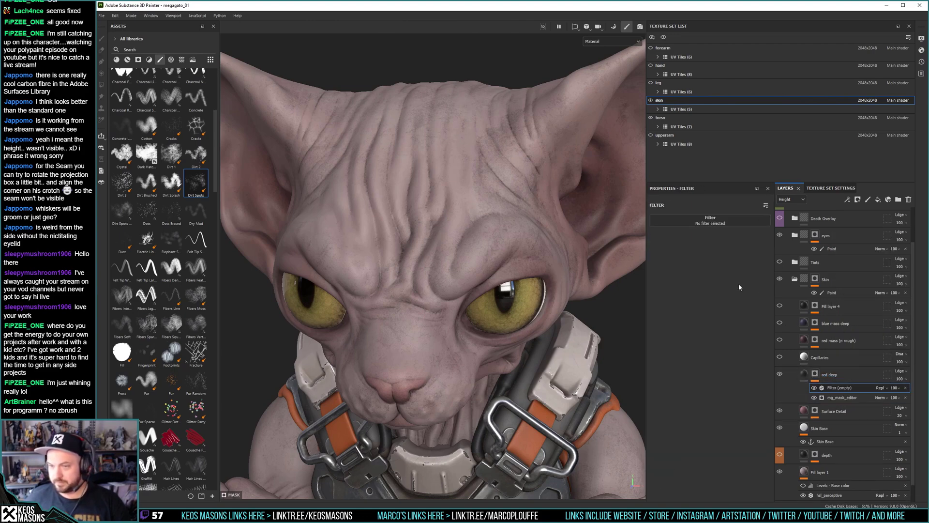
{"action": "left_click", "coordinate": [710, 223]}
{"action": "type", "text": "blu"}
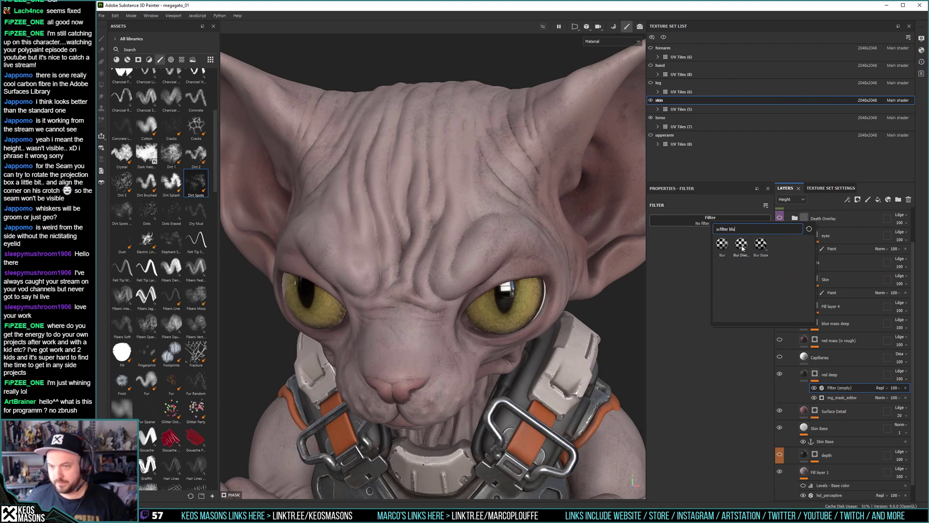
{"action": "left_click", "coordinate": [721, 245]}
{"action": "left_click_drag", "start_coordinate": [484, 276], "coordinate": [459, 203], "text": "alt"}
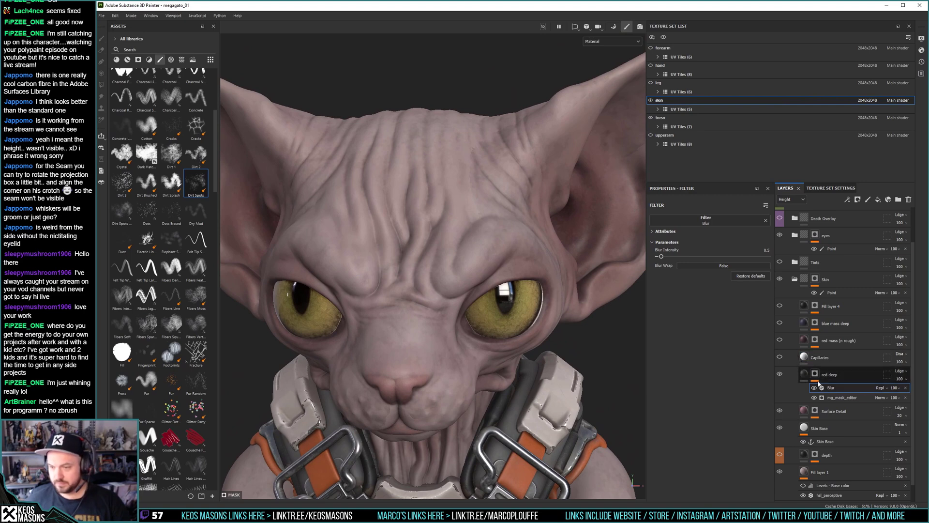
Turn off the red deep layer's roughness channel and set its base color to the saturated dark red 782815.
{"action": "left_click", "coordinate": [805, 375]}
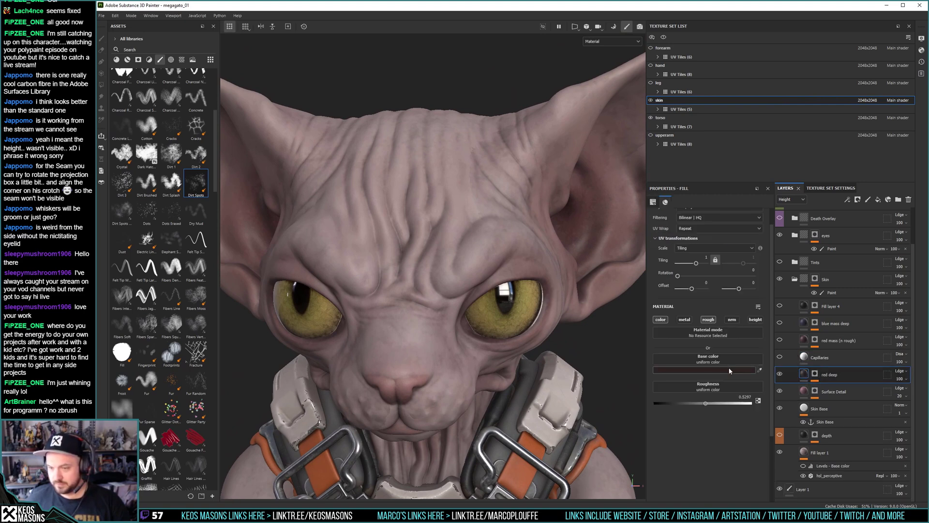
{"action": "left_click", "coordinate": [709, 321]}
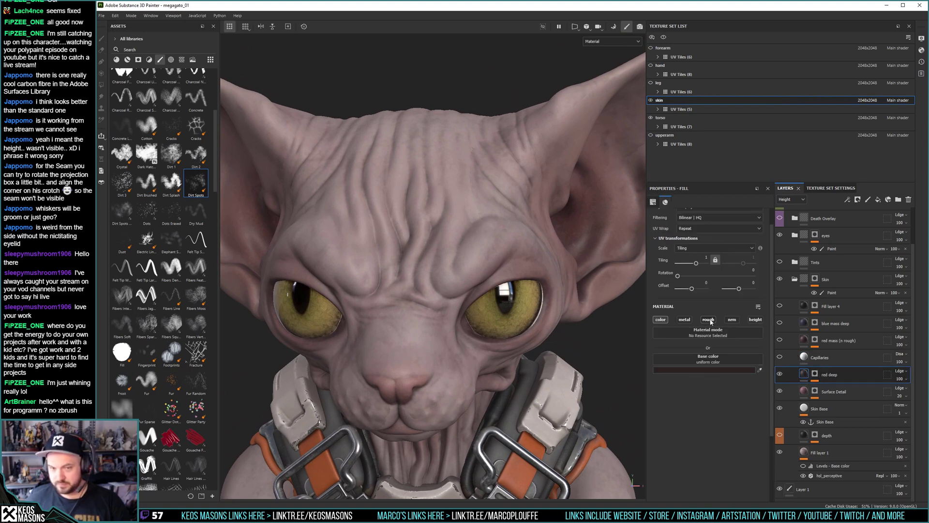
{"action": "left_click", "coordinate": [727, 370]}
{"action": "left_click", "coordinate": [597, 164]}
{"action": "mouse_move", "coordinate": [613, 140]}
{"action": "left_mouse_down"}
{"action": "mouse_move", "coordinate": [622, 152]}
{"action": "mouse_move", "coordinate": [608, 155]}
{"action": "mouse_move", "coordinate": [621, 144]}
{"action": "left_mouse_up"}
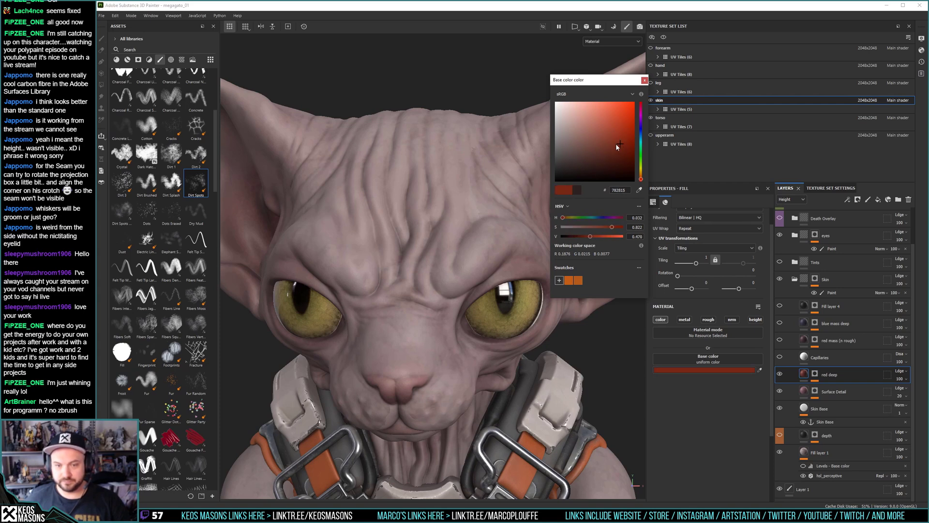
{"action": "left_click", "coordinate": [644, 80]}
Try height-channel opacities of 2 and 24 on the red deep layer, and restore it to 100.
{"action": "left_click_drag", "start_coordinate": [908, 383], "coordinate": [899, 394]}
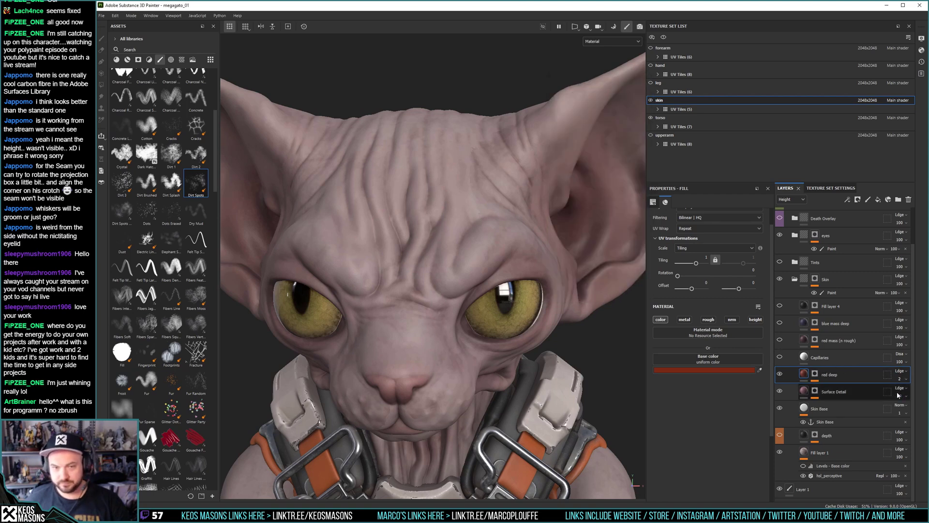
{"action": "mouse_move", "coordinate": [908, 382]}
{"action": "left_mouse_down"}
{"action": "mouse_move", "coordinate": [907, 391]}
{"action": "mouse_move", "coordinate": [928, 393]}
{"action": "left_mouse_up"}
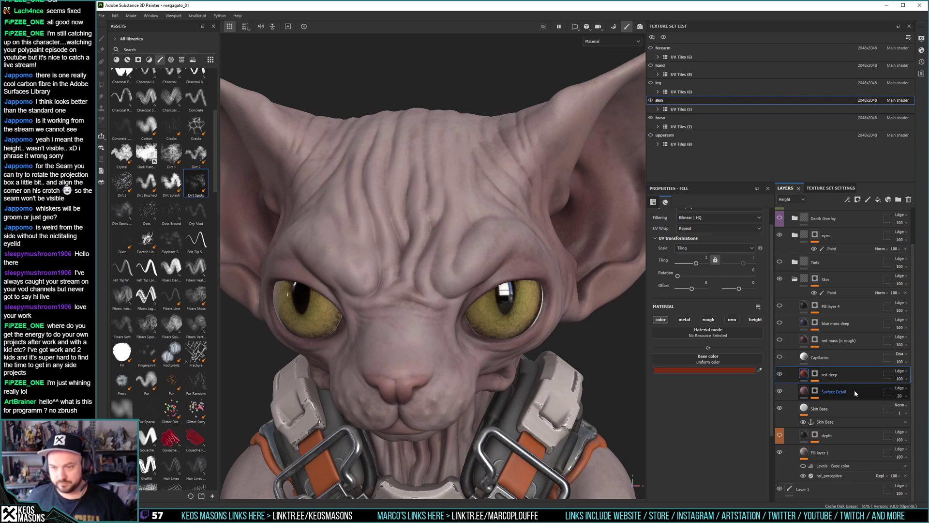
{"action": "left_click", "coordinate": [813, 375]}
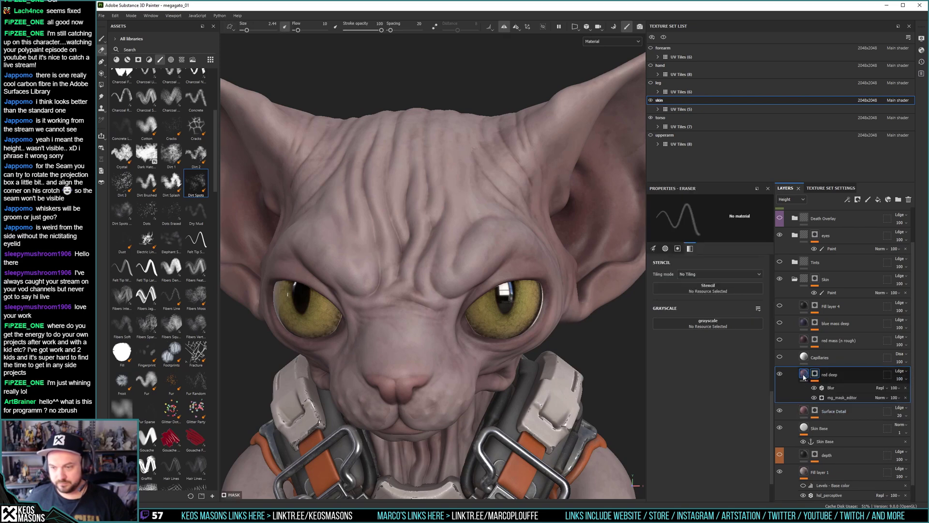
{"action": "left_click", "coordinate": [804, 373]}
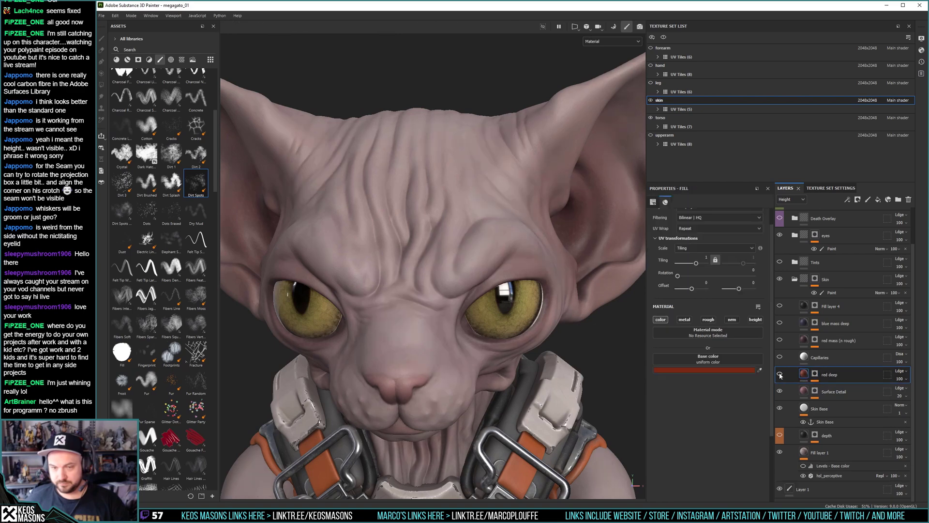
{"action": "left_click", "coordinate": [906, 380]}
{"action": "left_click", "coordinate": [902, 391]}
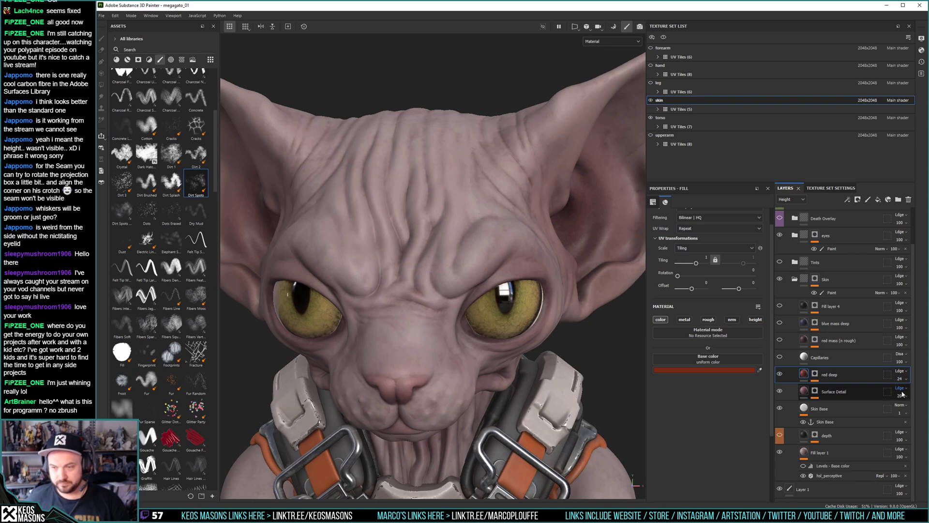
{"action": "left_click", "coordinate": [901, 389]}
{"action": "left_click", "coordinate": [866, 370]}
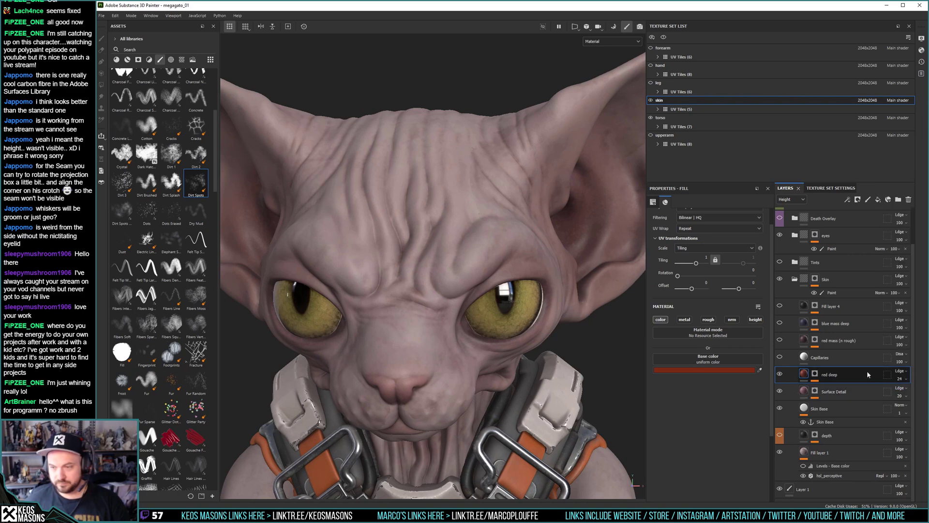
{"action": "left_click", "coordinate": [906, 379]}
{"action": "left_click_drag", "start_coordinate": [908, 391], "coordinate": [928, 391]}
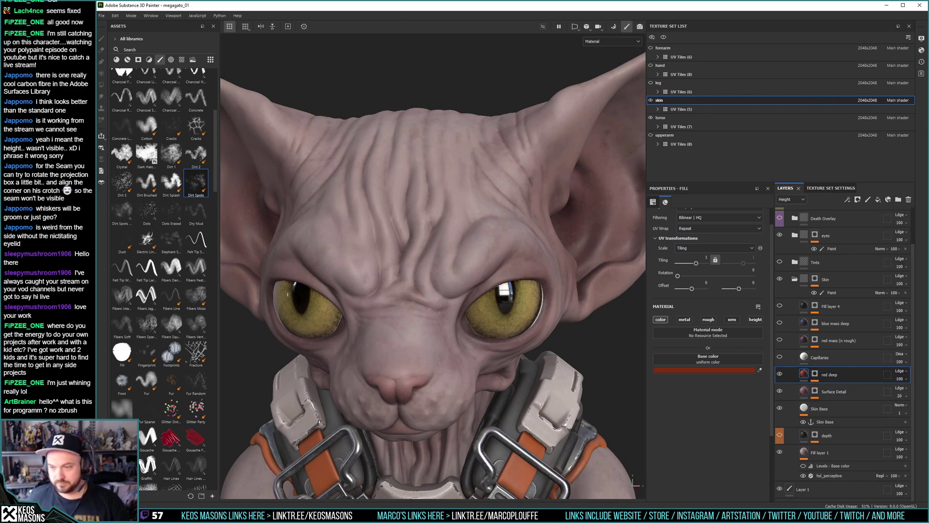
Hide the red deep layer, try Overlay and Multiply as its height blending mode, and set it to Normal.
{"action": "left_click", "coordinate": [779, 374]}
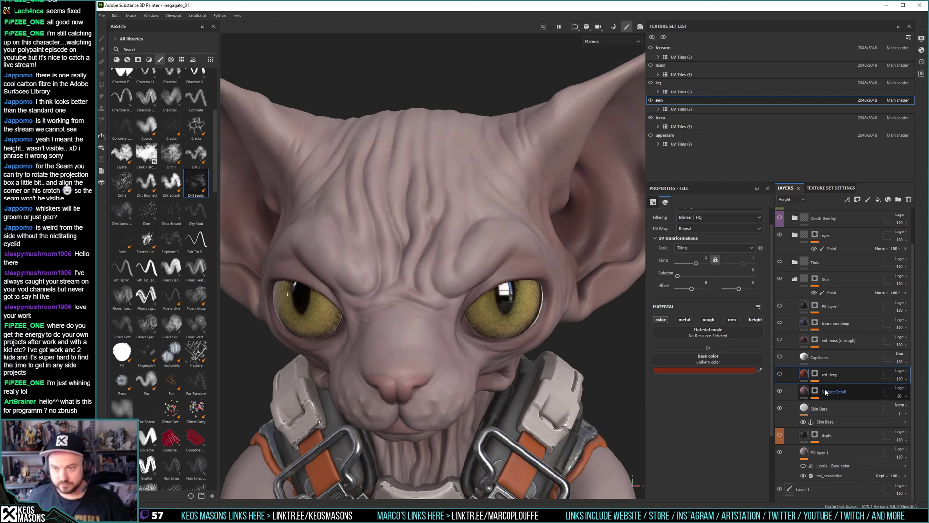
{"action": "left_click", "coordinate": [900, 371]}
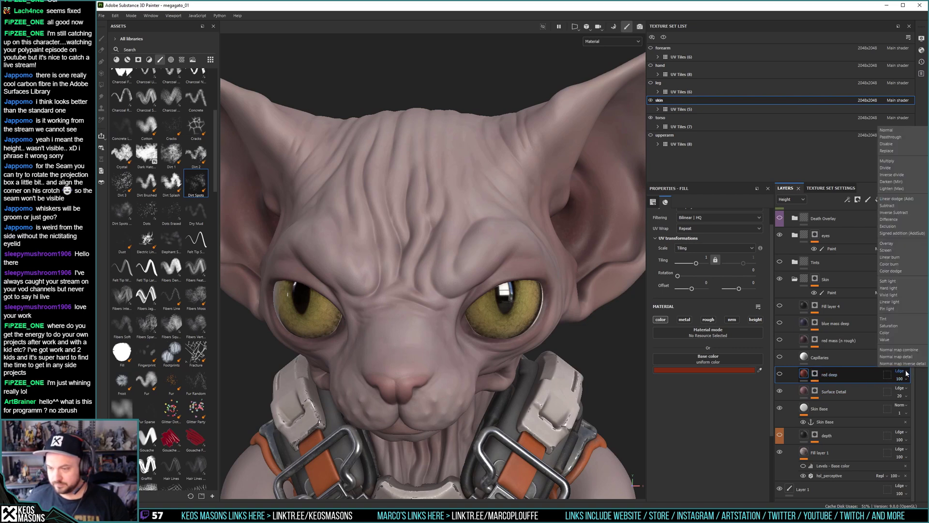
{"action": "left_click", "coordinate": [891, 244]}
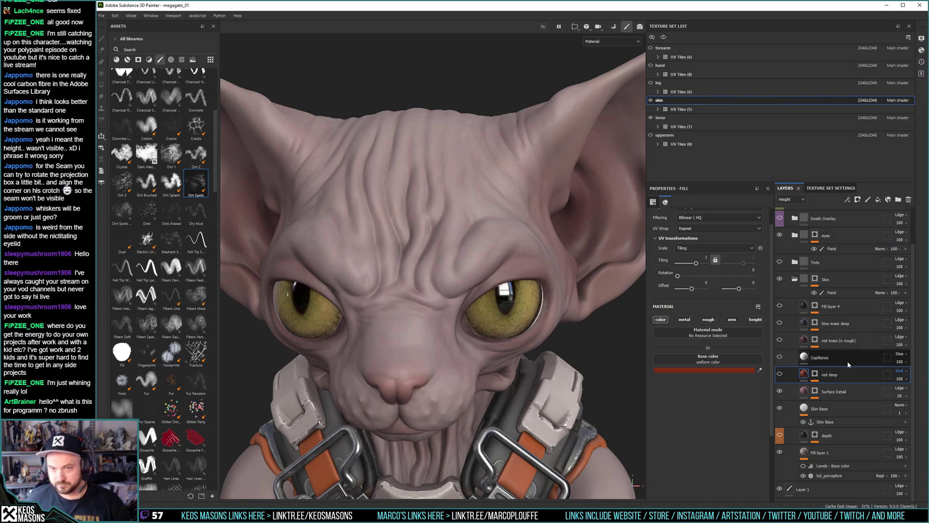
{"action": "left_click", "coordinate": [907, 373]}
{"action": "left_click", "coordinate": [886, 161]}
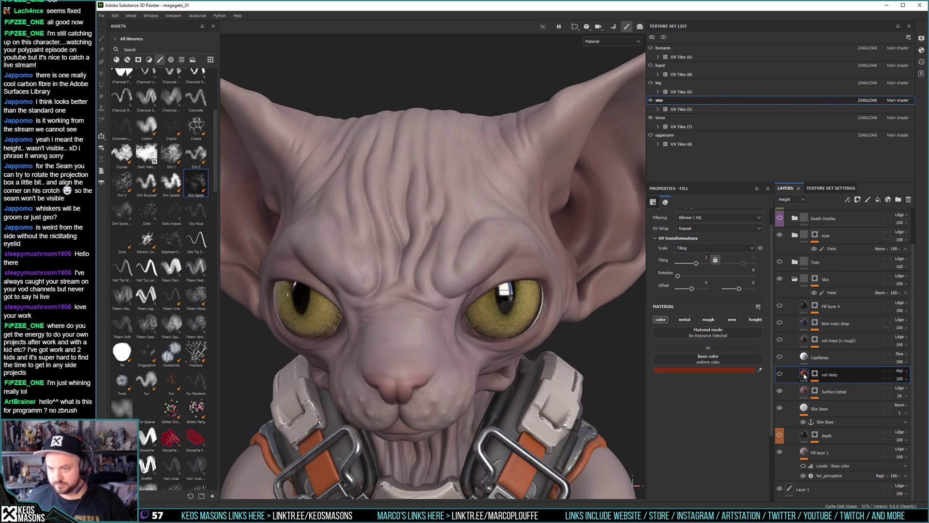
{"action": "left_click", "coordinate": [904, 374]}
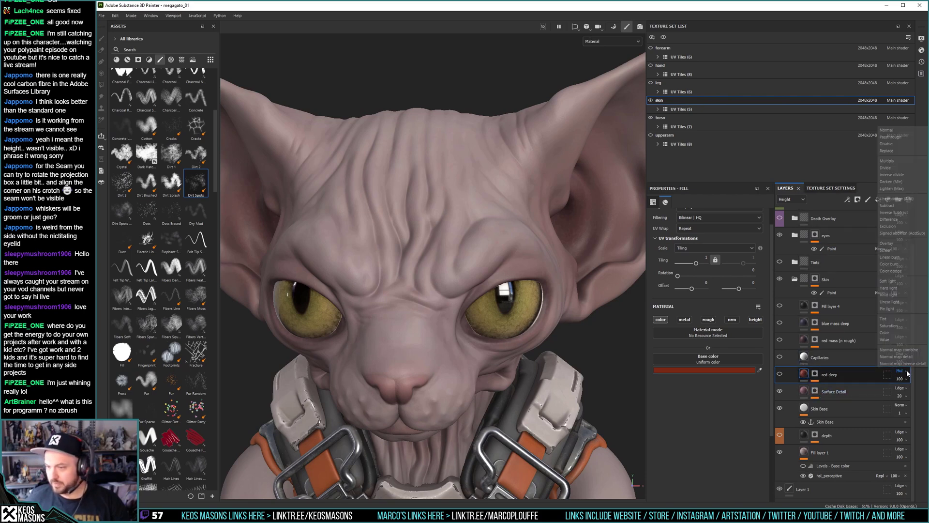
{"action": "left_click", "coordinate": [895, 130]}
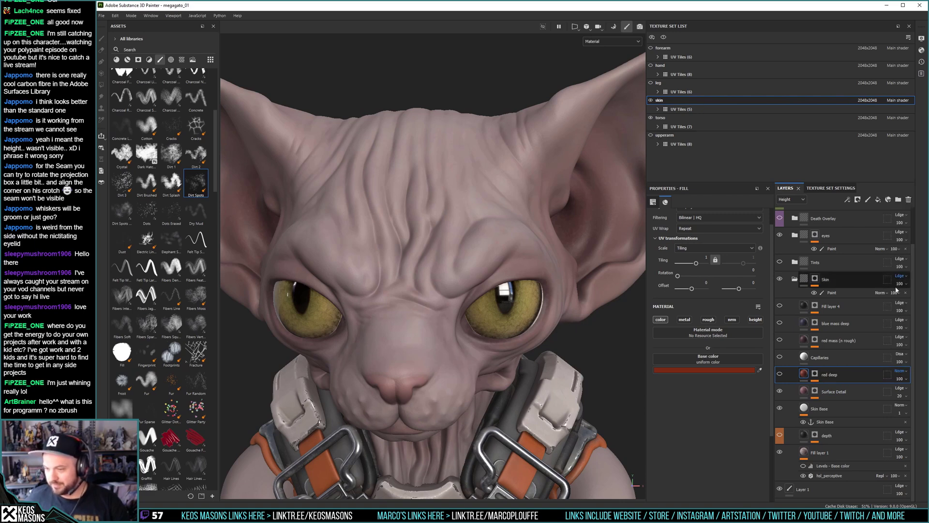
Set the Surface Detail layer's height blending mode to Multiply, check the head, and select the layer's fill.
{"action": "left_click", "coordinate": [905, 390]}
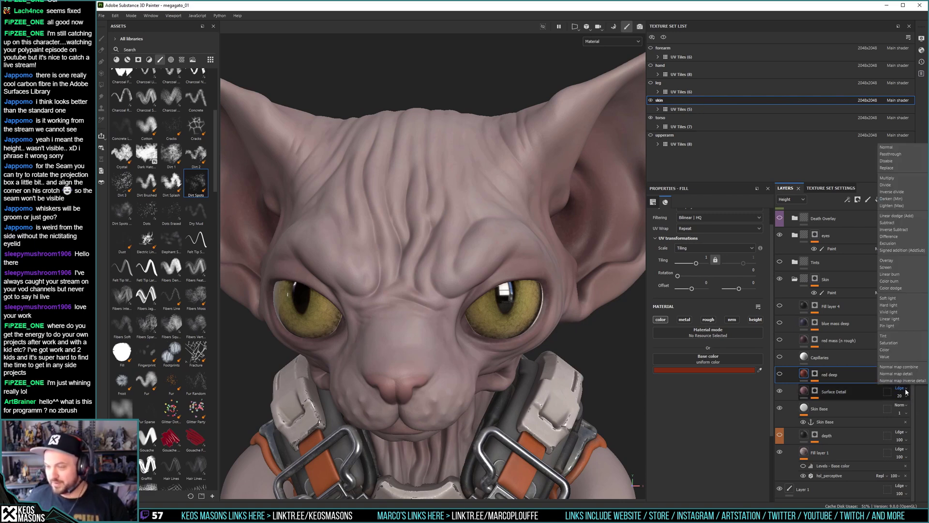
{"action": "left_click", "coordinate": [887, 178]}
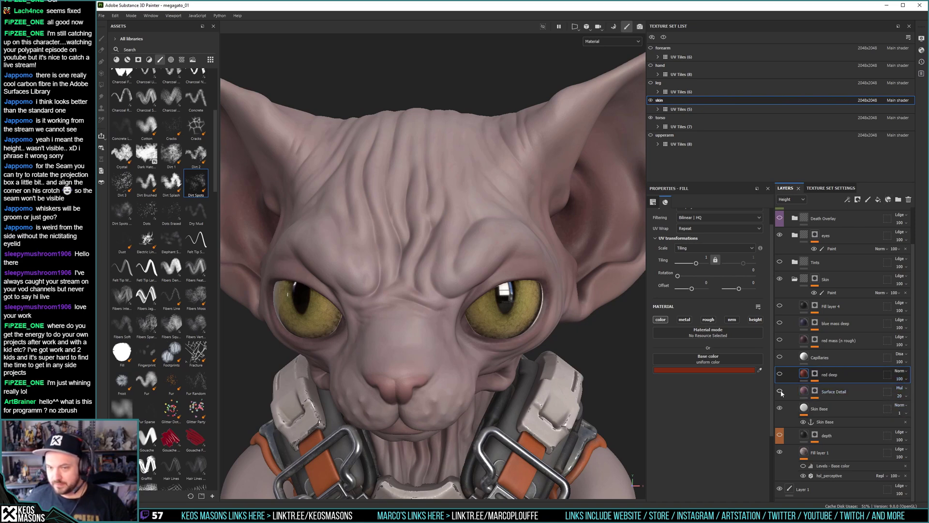
{"action": "left_click_drag", "start_coordinate": [603, 293], "coordinate": [534, 271], "text": "alt"}
{"action": "left_click", "coordinate": [803, 392]}
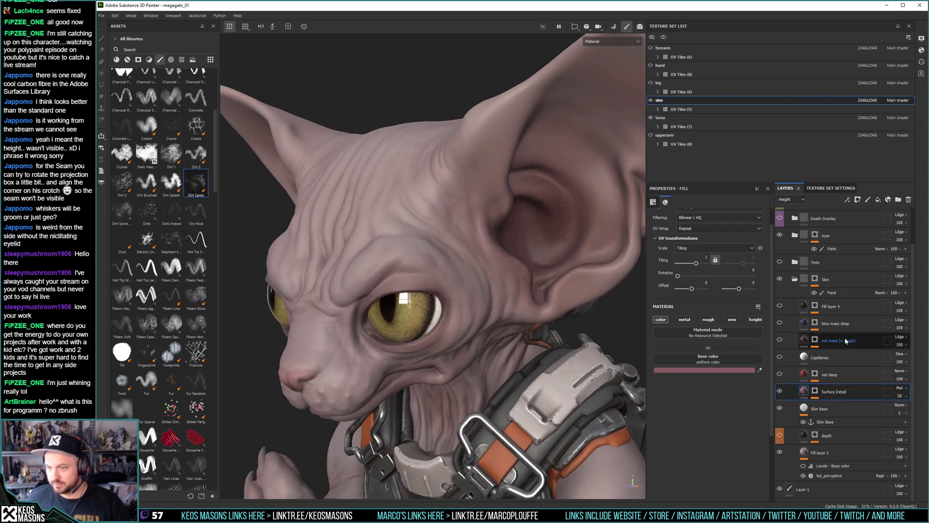
Switch the layer stack to the Base color channel and set the Surface Detail layer's blending mode to Multiply.
{"action": "left_click", "coordinate": [791, 198]}
{"action": "left_click", "coordinate": [791, 210]}
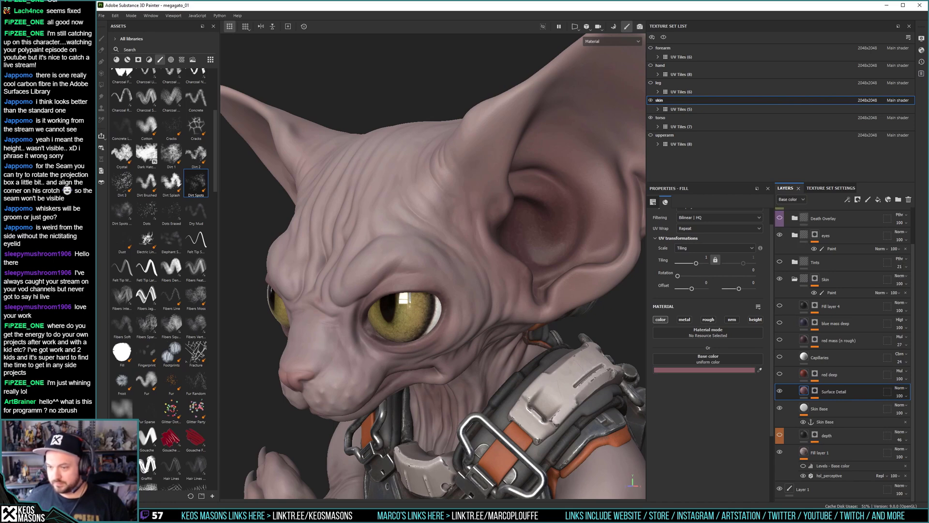
{"action": "left_click", "coordinate": [908, 390]}
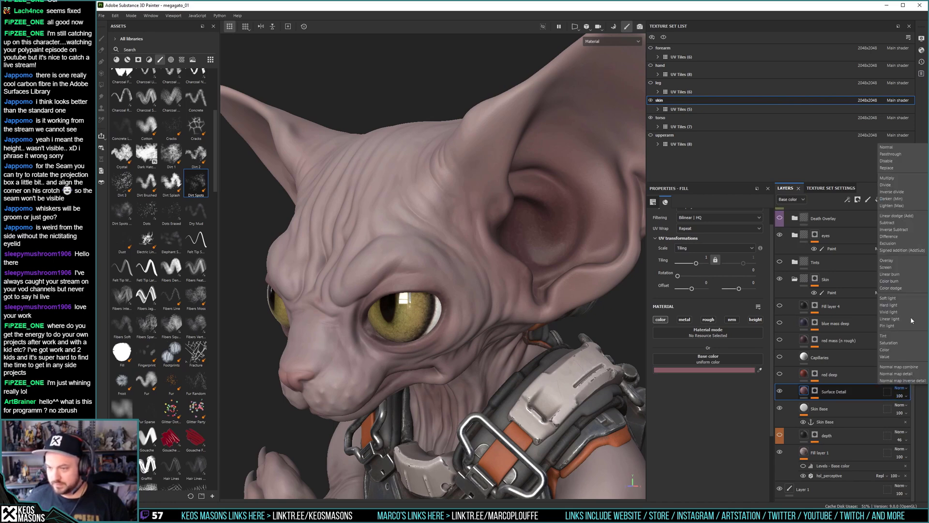
{"action": "left_click", "coordinate": [887, 180]}
{"action": "mouse_move", "coordinate": [528, 308]}
{"action": "left_mouse_down", "text": "alt"}
{"action": "mouse_move", "coordinate": [535, 281]}
{"action": "mouse_move", "coordinate": [527, 297]}
{"action": "left_mouse_up", "text": "alt"}
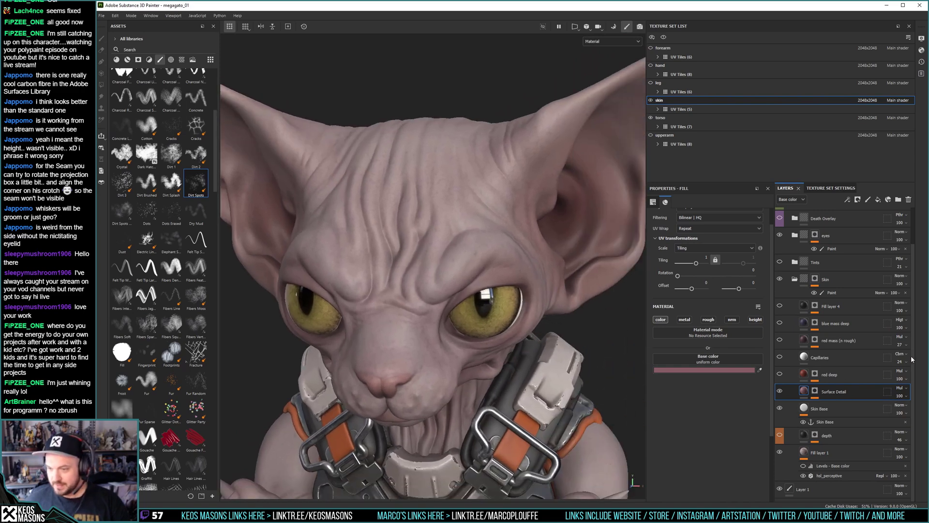
Set the Surface Detail layer's base color blending mode to Overlay, compare its visibility, and reduce its opacity to 64.
{"action": "left_click", "coordinate": [900, 387]}
{"action": "left_click", "coordinate": [892, 262]}
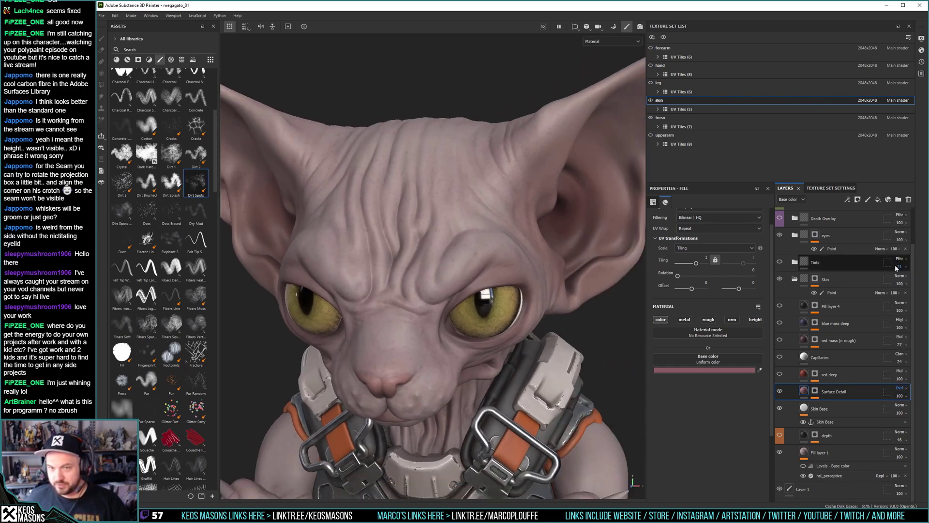
{"action": "left_click", "coordinate": [780, 392]}
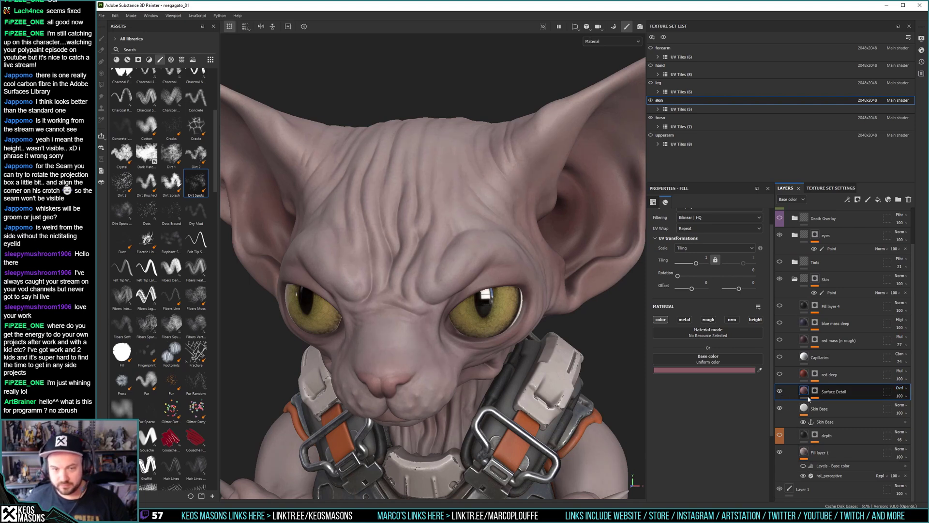
{"action": "left_click", "coordinate": [907, 396]}
{"action": "left_click_drag", "start_coordinate": [914, 411], "coordinate": [913, 412]}
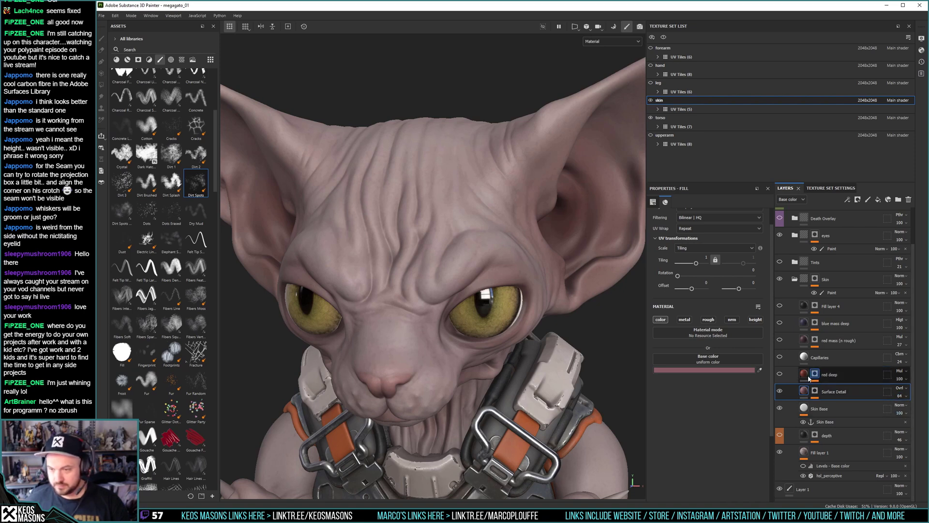
Show the red deep layer and reduce its base color opacity to 43.
{"action": "left_click", "coordinate": [790, 375]}
{"action": "left_click", "coordinate": [780, 374]}
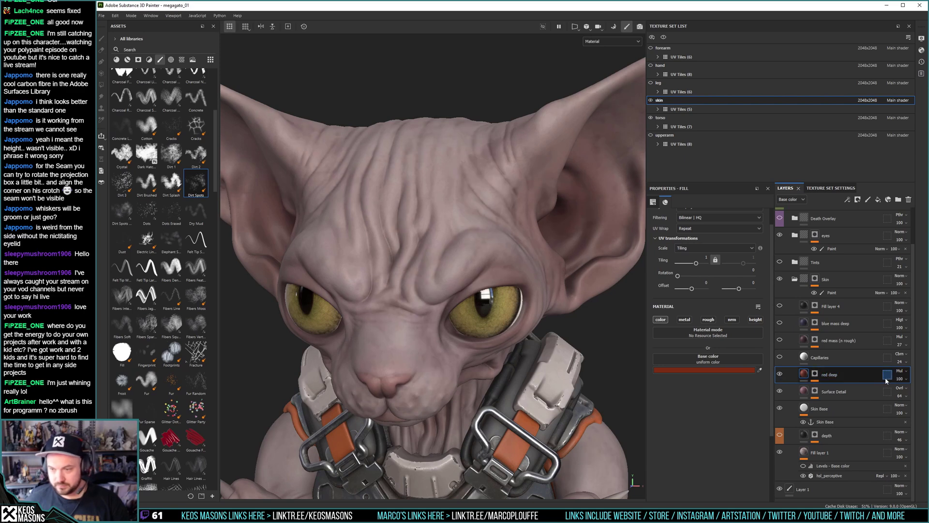
{"action": "left_click", "coordinate": [908, 380]}
{"action": "left_click", "coordinate": [907, 392]}
{"action": "mouse_move", "coordinate": [889, 395]}
{"action": "left_mouse_down"}
{"action": "mouse_move", "coordinate": [927, 398]}
{"action": "mouse_move", "coordinate": [906, 401]}
{"action": "left_mouse_up"}
Examine the skin colouring on the cat's face and head from several angles and distances.
{"action": "right_click_drag", "start_coordinate": [466, 213], "coordinate": [418, 230], "text": "alt"}
{"action": "middle_click_drag", "start_coordinate": [418, 229], "coordinate": [456, 244], "text": "alt"}
{"action": "left_click_drag", "start_coordinate": [435, 266], "coordinate": [461, 251], "text": "alt"}
{"action": "right_click_drag", "start_coordinate": [461, 252], "coordinate": [489, 282], "text": "alt"}
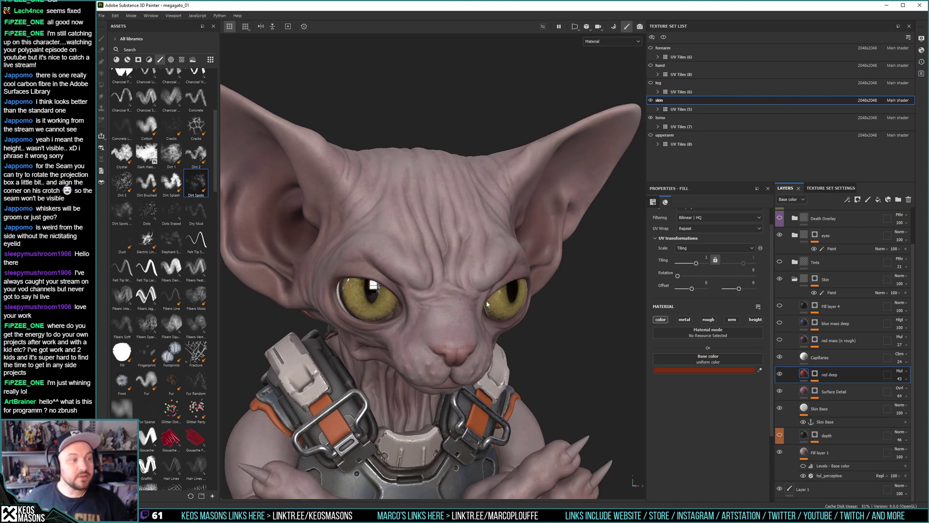
{"action": "left_click_drag", "start_coordinate": [435, 257], "coordinate": [400, 264], "text": "alt"}
{"action": "right_click_drag", "start_coordinate": [436, 271], "coordinate": [497, 330], "text": "alt"}
{"action": "middle_click_drag", "start_coordinate": [497, 330], "coordinate": [456, 259], "text": "alt"}
{"action": "left_click_drag", "start_coordinate": [456, 259], "coordinate": [400, 229], "text": "alt"}
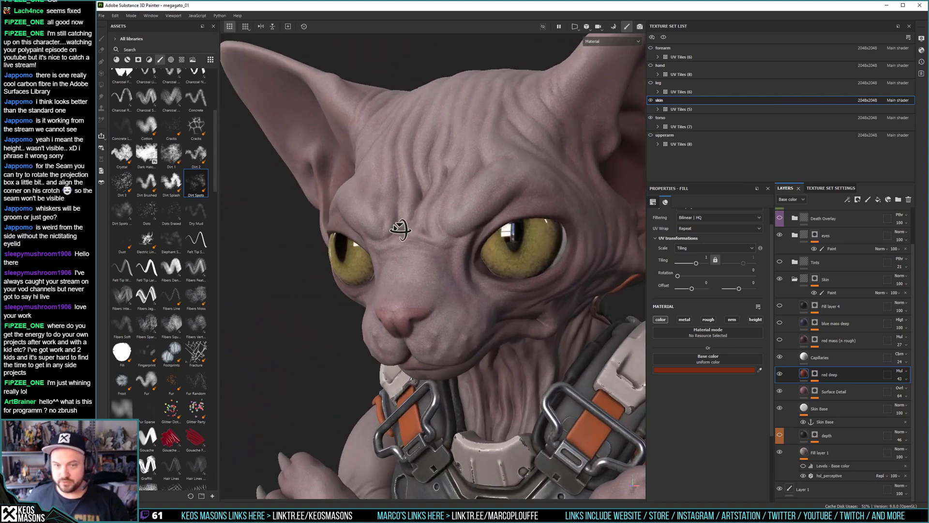
{"action": "left_click_drag", "start_coordinate": [440, 257], "coordinate": [464, 305], "text": "alt"}
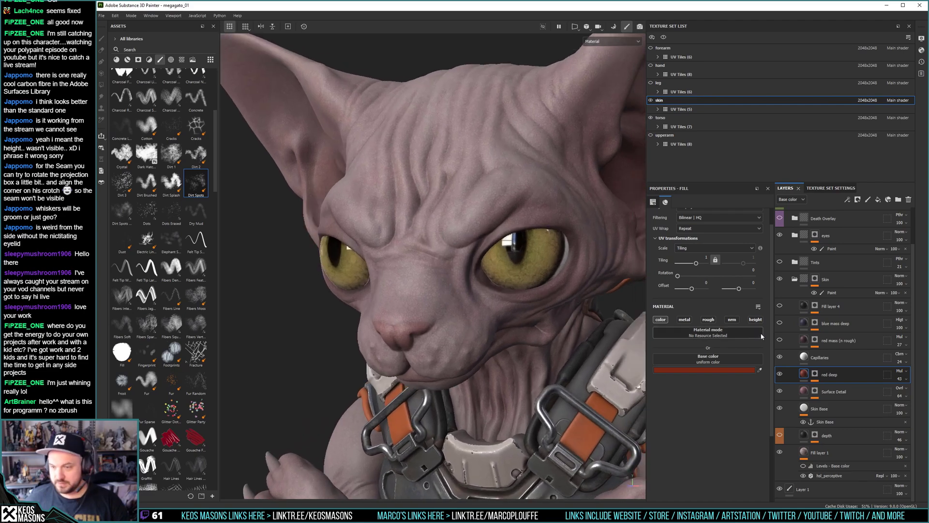
Raise the tiling of the Capillaries layer's fill to 17.68 and check the veins on the face.
{"action": "scroll", "coordinate": [514, 324], "scroll_direction": "up", "scroll_amount": 2}
{"action": "left_click", "coordinate": [820, 357]}
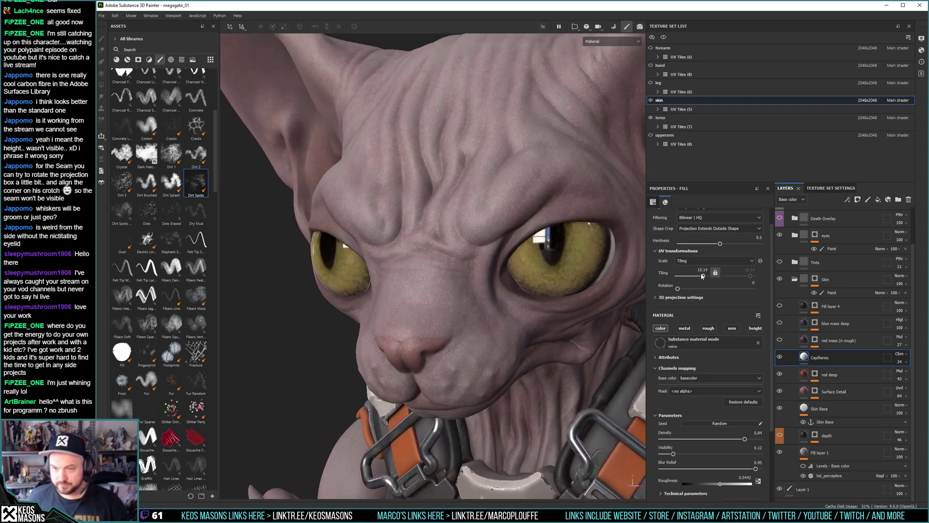
{"action": "left_click_drag", "start_coordinate": [703, 276], "coordinate": [704, 276]}
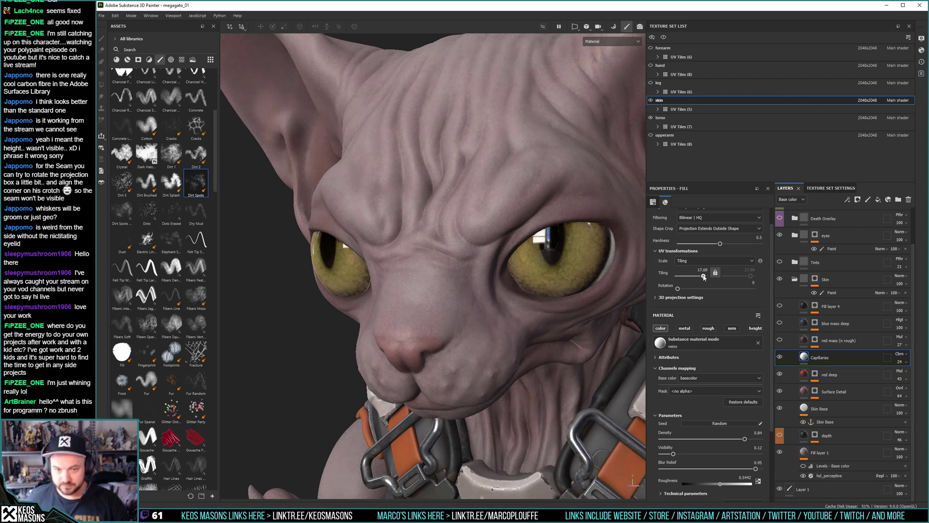
{"action": "left_click_drag", "start_coordinate": [511, 312], "coordinate": [434, 232], "text": "alt"}
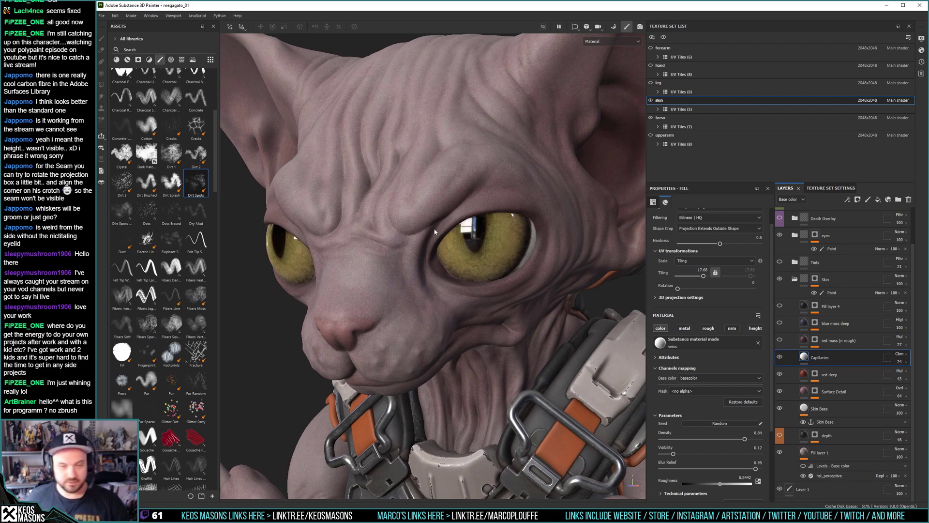
Duplicate the Capillaries layer and add a mask with color selection to the original.
{"action": "right_click", "coordinate": [804, 358]}
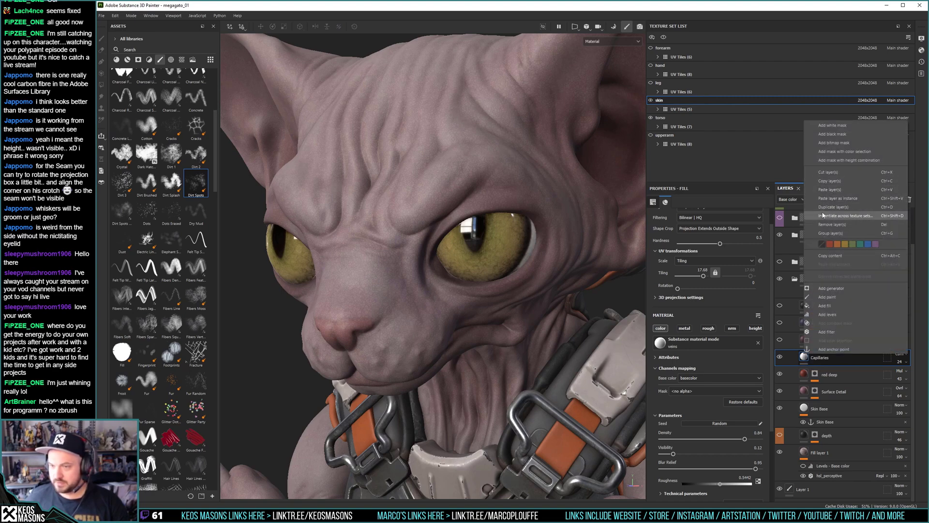
{"action": "left_click", "coordinate": [829, 208]}
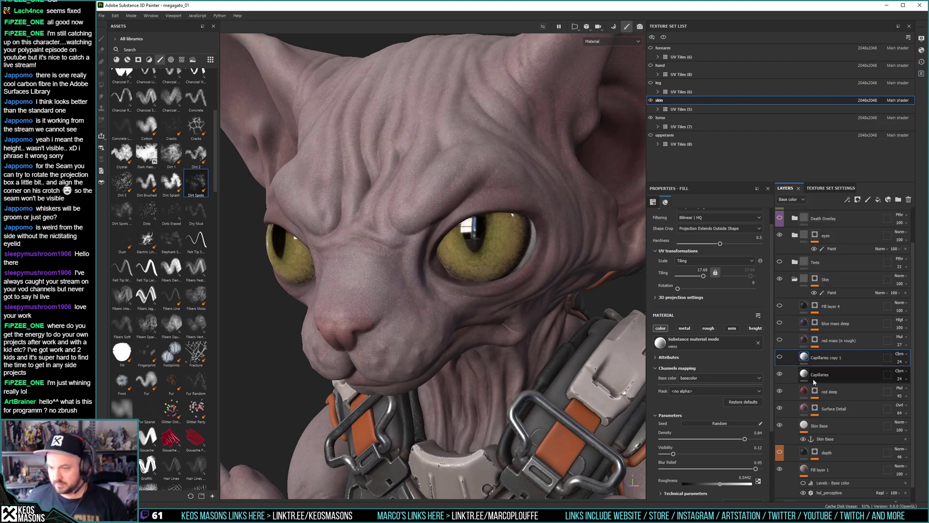
{"action": "left_click", "coordinate": [807, 376]}
{"action": "right_click", "coordinate": [809, 377]}
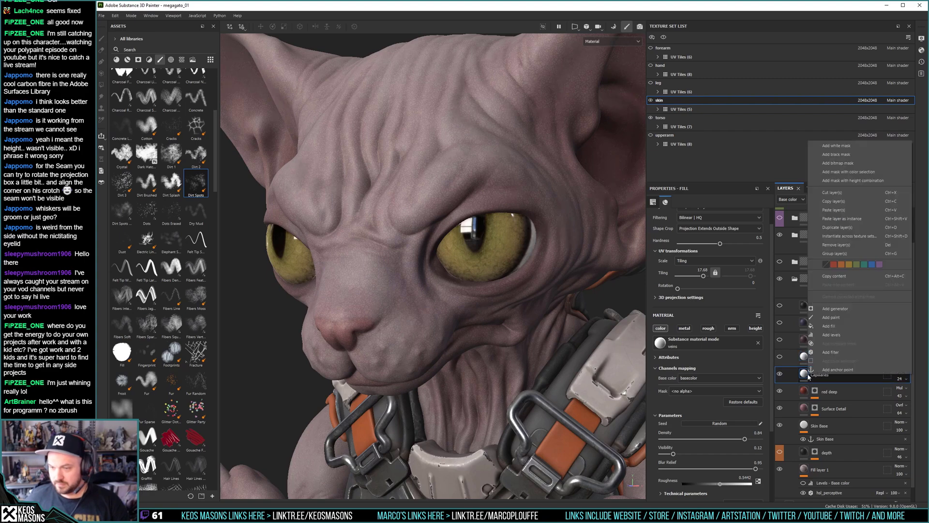
{"action": "left_click", "coordinate": [844, 172]}
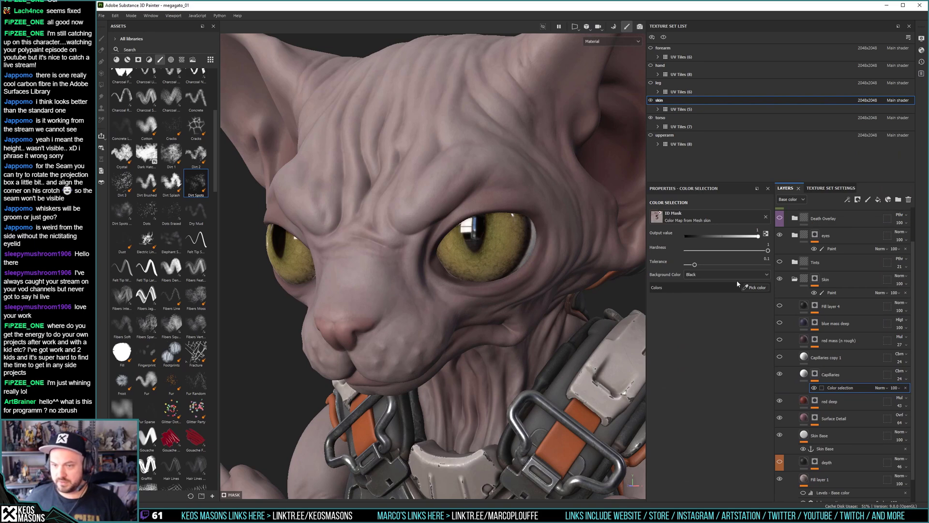
Pick a nose color for the Capillaries mask's color selection and set hardness to 0.5 and tolerance to 0.01.
{"action": "left_click", "coordinate": [754, 287]}
{"action": "left_click", "coordinate": [349, 323]}
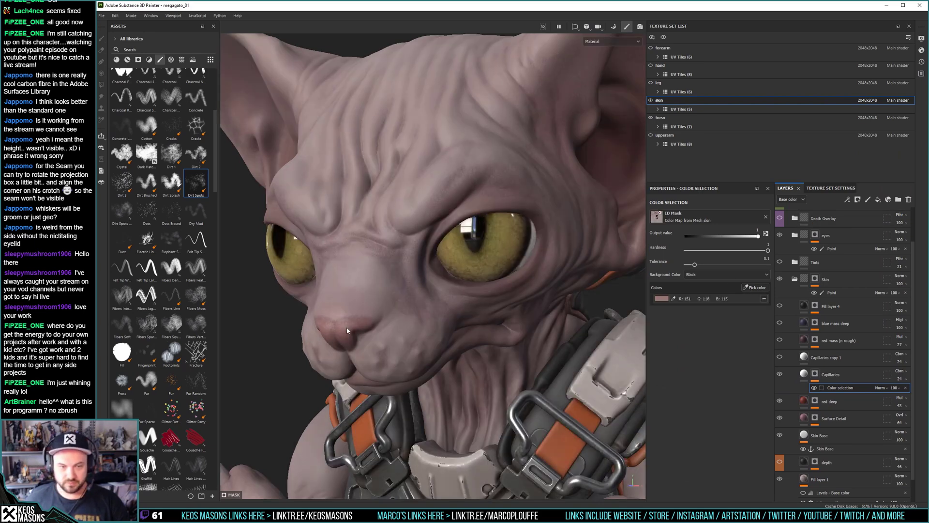
{"action": "right_click_drag", "start_coordinate": [369, 306], "coordinate": [383, 340], "text": "alt"}
{"action": "middle_click_drag", "start_coordinate": [383, 340], "coordinate": [420, 326], "text": "alt"}
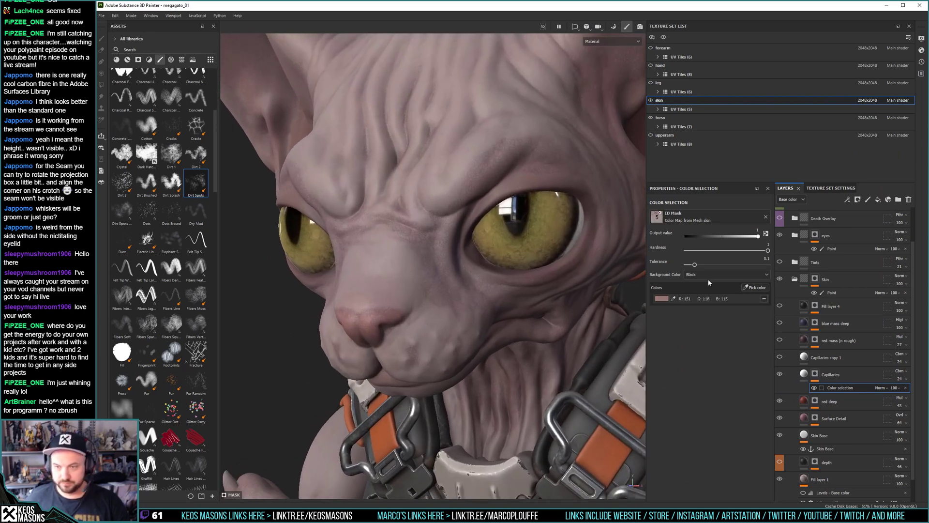
{"action": "left_click_drag", "start_coordinate": [768, 252], "coordinate": [727, 251]}
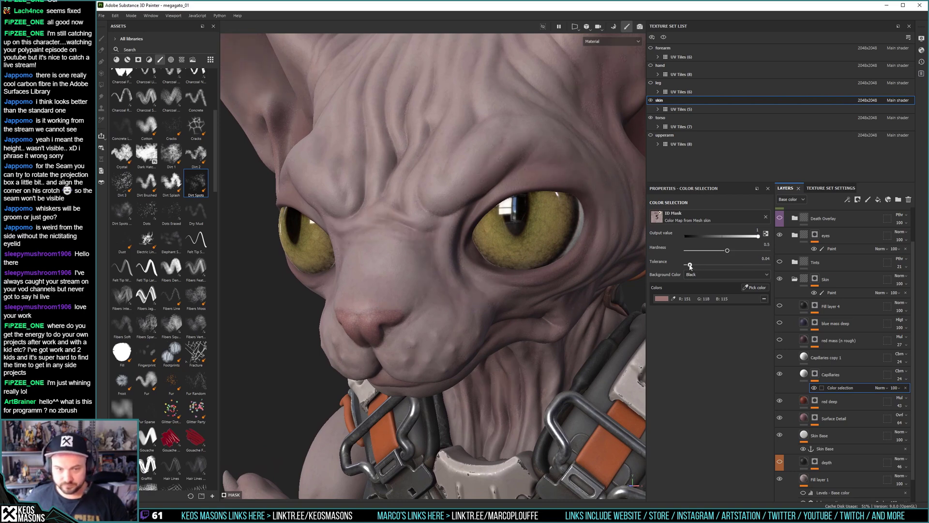
{"action": "left_click_drag", "start_coordinate": [690, 266], "coordinate": [696, 266]}
Try to extend the color selection by picking three more shades from around the nose.
{"action": "left_click", "coordinate": [753, 289]}
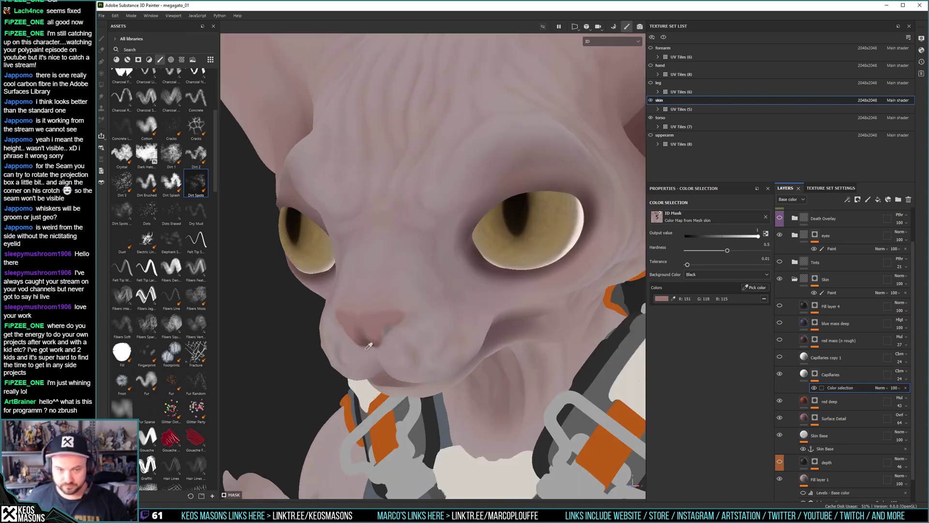
{"action": "left_click", "coordinate": [373, 345]}
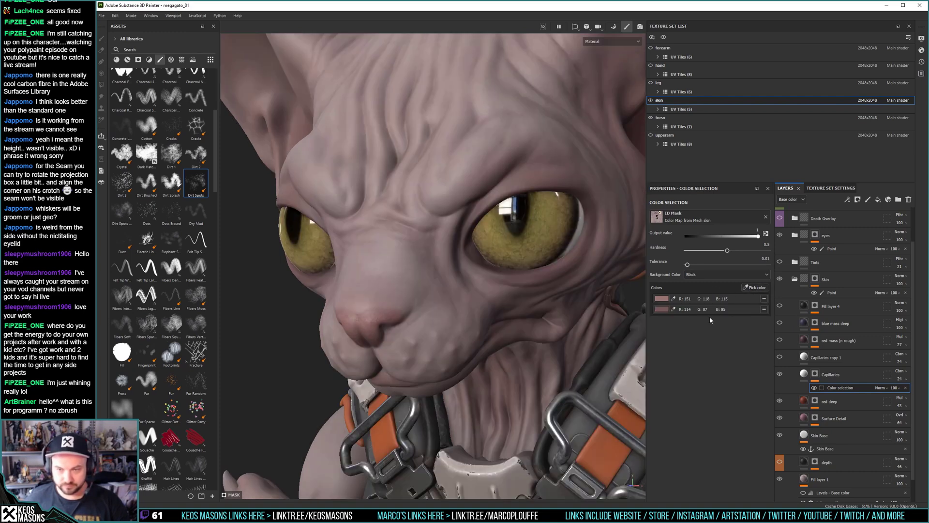
{"action": "left_click", "coordinate": [754, 288]}
{"action": "left_click", "coordinate": [372, 335]}
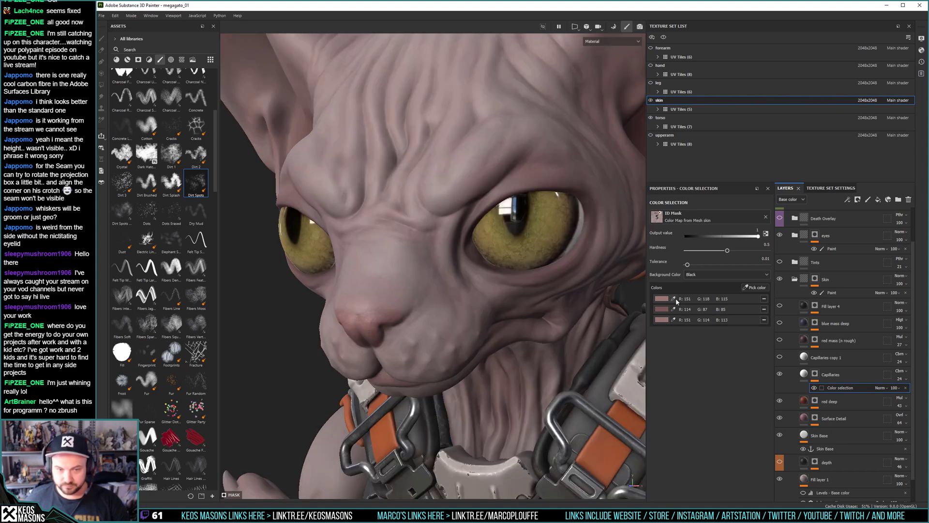
{"action": "left_click", "coordinate": [753, 289]}
{"action": "left_click", "coordinate": [369, 335]}
{"action": "left_click_drag", "start_coordinate": [435, 362], "coordinate": [380, 324], "text": "alt"}
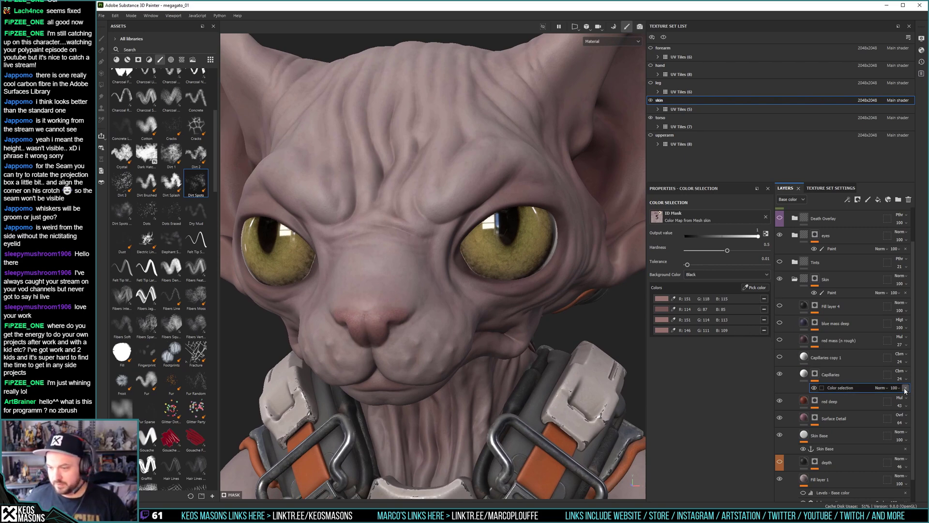
Remove the color selection from the Capillaries mask and add a paint effect to the mask instead.
{"action": "left_click", "coordinate": [845, 380]}
{"action": "right_click", "coordinate": [816, 376]}
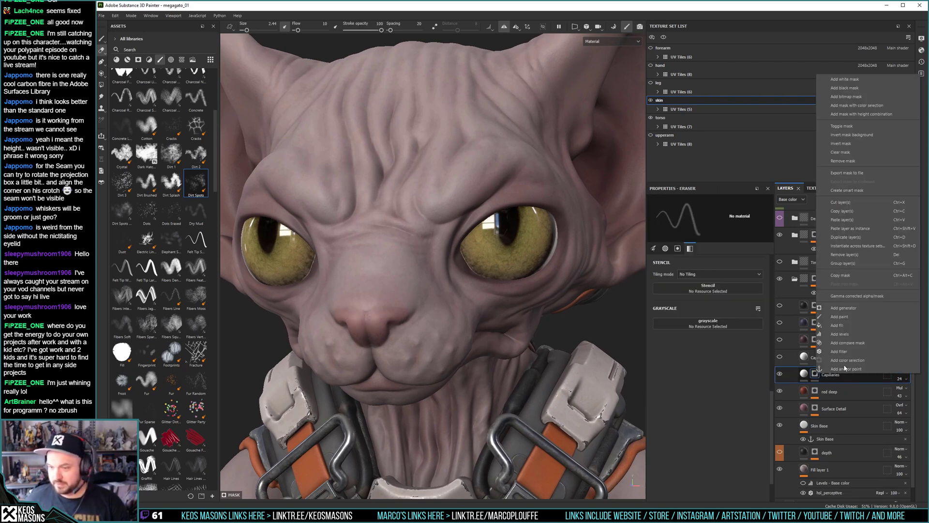
{"action": "left_click", "coordinate": [841, 316]}
Frame the nose, set the eraser to the Basic Soft brush at size 0.94, and review its brush settings.
{"action": "scroll", "coordinate": [356, 333], "scroll_direction": "up", "scroll_amount": 1}
{"action": "mouse_move", "coordinate": [378, 333]}
{"action": "left_mouse_down", "text": "alt"}
{"action": "mouse_move", "coordinate": [379, 441]}
{"action": "mouse_move", "coordinate": [377, 358]}
{"action": "left_mouse_up", "text": "alt"}
{"action": "mouse_move", "coordinate": [377, 358]}
{"action": "right_mouse_down", "text": "alt"}
{"action": "mouse_move", "coordinate": [387, 334]}
{"action": "mouse_move", "coordinate": [353, 326]}
{"action": "right_mouse_up", "text": "alt"}
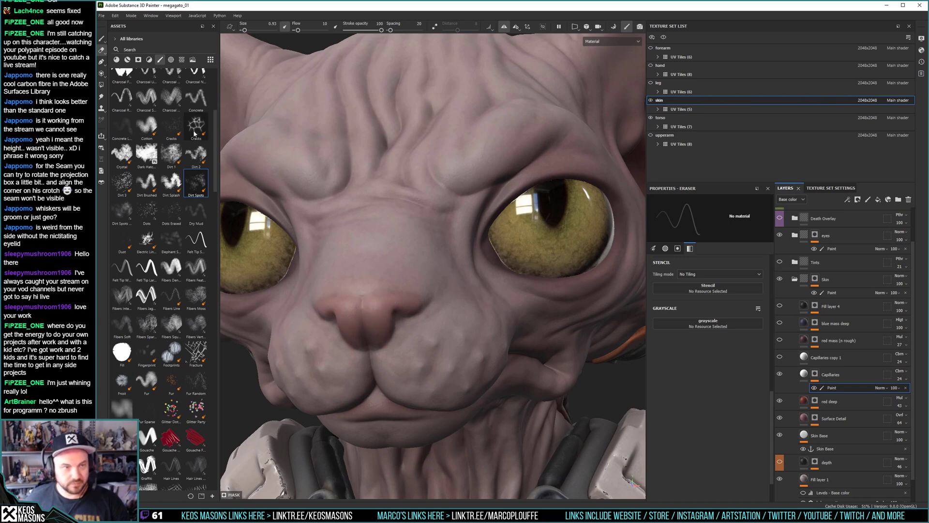
{"action": "scroll", "coordinate": [201, 139], "scroll_direction": "up", "scroll_amount": 5}
{"action": "left_click", "coordinate": [122, 167]}
{"action": "right_click_drag", "start_coordinate": [322, 322], "coordinate": [347, 317], "text": "ctrl"}
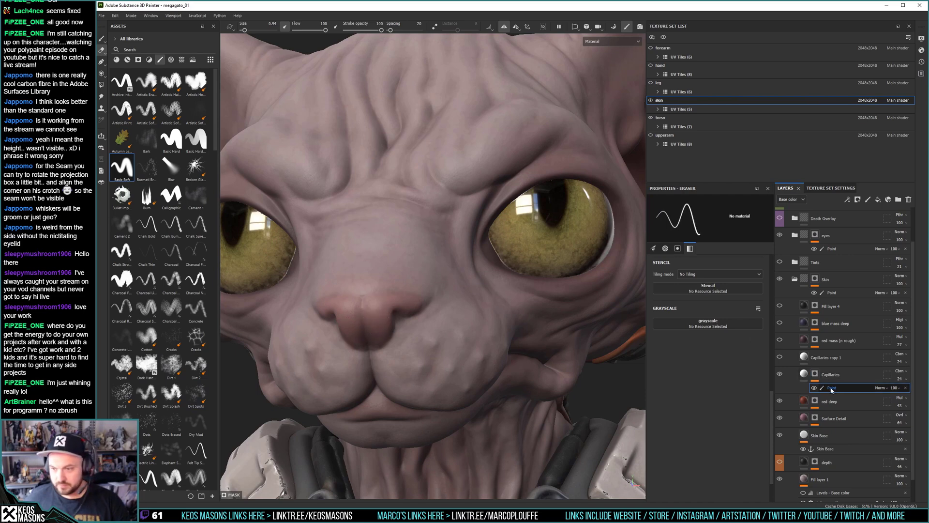
{"action": "scroll", "coordinate": [751, 321], "scroll_direction": "up", "scroll_amount": 5}
{"action": "scroll", "coordinate": [751, 321], "scroll_direction": "up", "scroll_amount": 3}
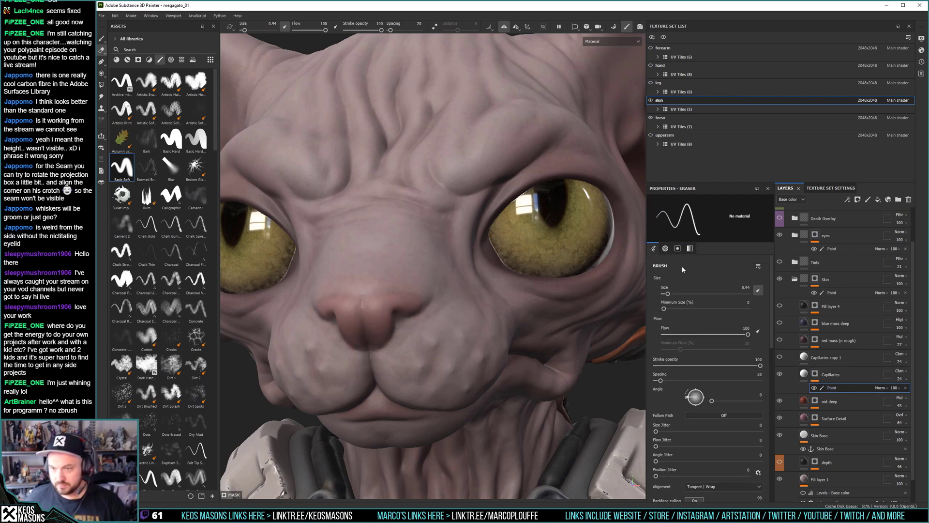
{"action": "left_click_drag", "start_coordinate": [409, 320], "coordinate": [377, 318], "text": "alt"}
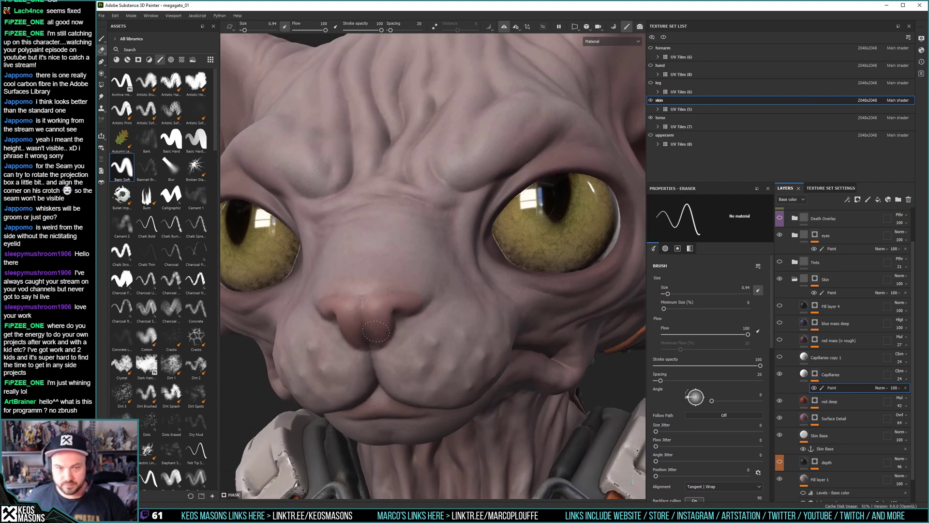
Switch to the paint tool with the Basic Soft brush and paint the nose into the Capillaries mask.
{"action": "key", "text": "p"}
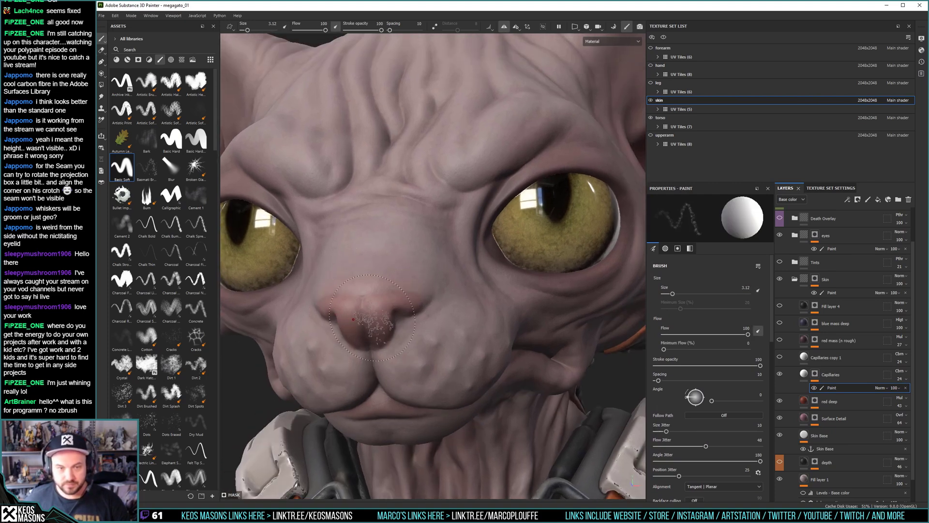
{"action": "left_click", "coordinate": [121, 167]}
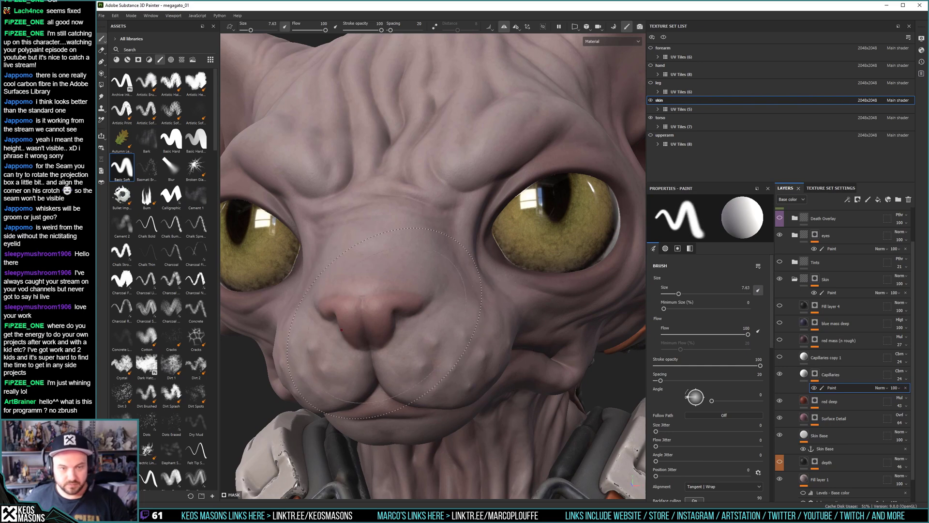
{"action": "mouse_move", "coordinate": [379, 326]}
{"action": "right_mouse_down", "text": "ctrl"}
{"action": "mouse_move", "coordinate": [366, 325]}
{"action": "mouse_move", "coordinate": [375, 328]}
{"action": "right_mouse_up", "text": "ctrl"}
{"action": "left_click_drag", "start_coordinate": [364, 312], "coordinate": [374, 326]}
{"action": "mouse_move", "coordinate": [373, 327]}
{"action": "right_mouse_down", "text": "ctrl"}
{"action": "mouse_move", "coordinate": [363, 326]}
{"action": "mouse_move", "coordinate": [389, 309]}
{"action": "mouse_move", "coordinate": [370, 317]}
{"action": "right_mouse_up", "text": "ctrl"}
{"action": "mouse_move", "coordinate": [372, 314]}
{"action": "left_mouse_down", "text": "alt"}
{"action": "mouse_move", "coordinate": [413, 306]}
{"action": "mouse_move", "coordinate": [439, 317]}
{"action": "left_mouse_up", "text": "alt"}
{"action": "right_click_drag", "start_coordinate": [425, 310], "coordinate": [447, 317], "text": "alt"}
{"action": "left_click_drag", "start_coordinate": [411, 302], "coordinate": [423, 295], "text": "alt"}
{"action": "right_click_drag", "start_coordinate": [422, 289], "coordinate": [417, 373], "text": "alt"}
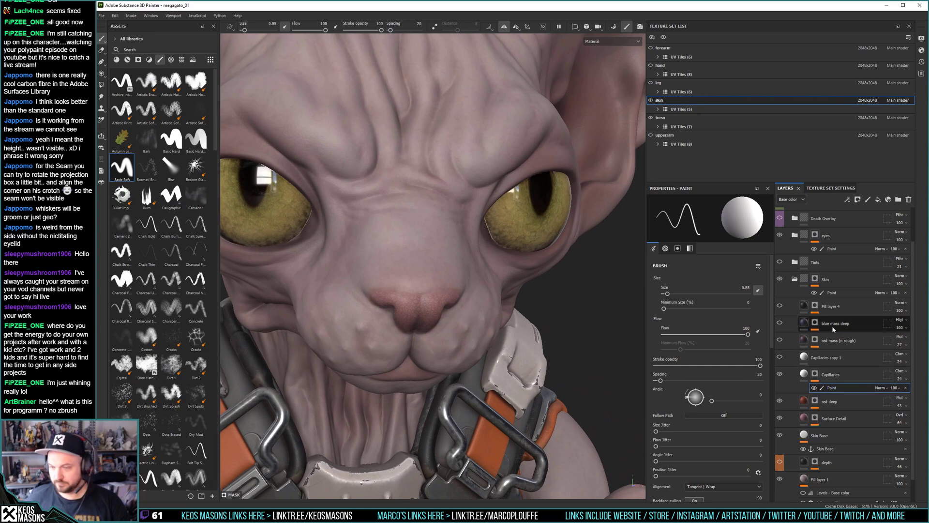
Switch the Capillaries layer's fill from the color channel to the height channel.
{"action": "left_click", "coordinate": [811, 377]}
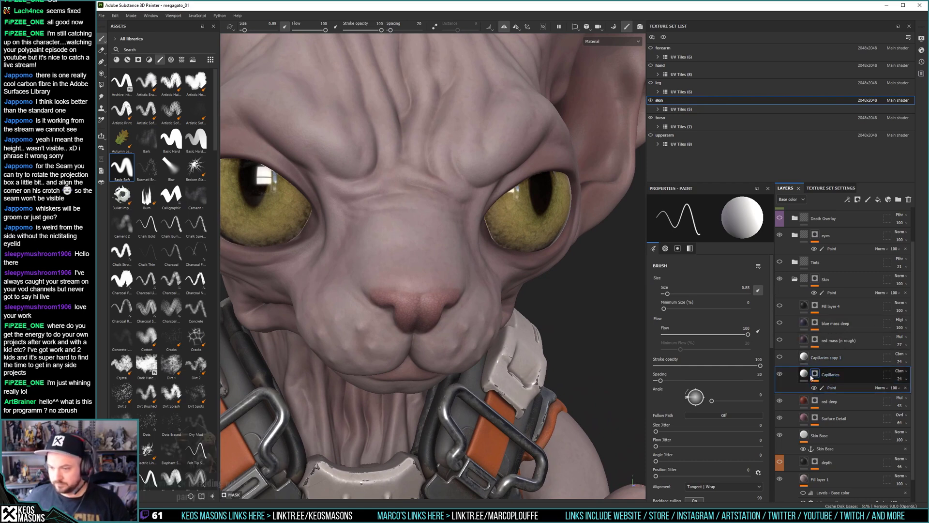
{"action": "left_click", "coordinate": [804, 374]}
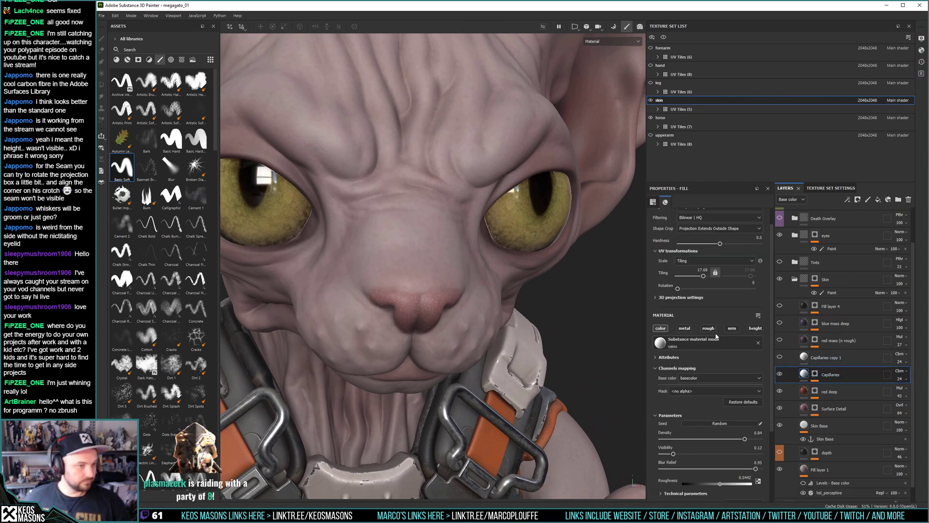
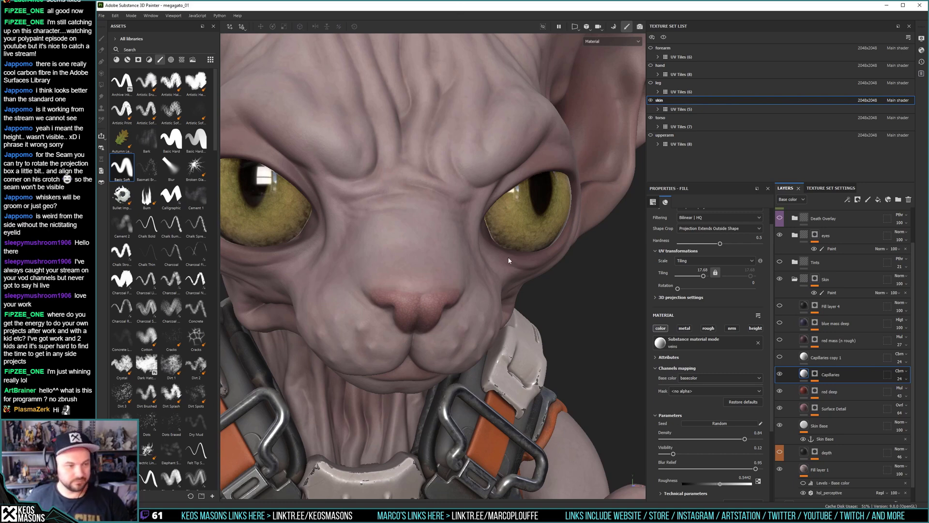
{"action": "left_click_drag", "start_coordinate": [459, 297], "coordinate": [421, 305], "text": "alt"}
{"action": "left_click", "coordinate": [421, 306]}
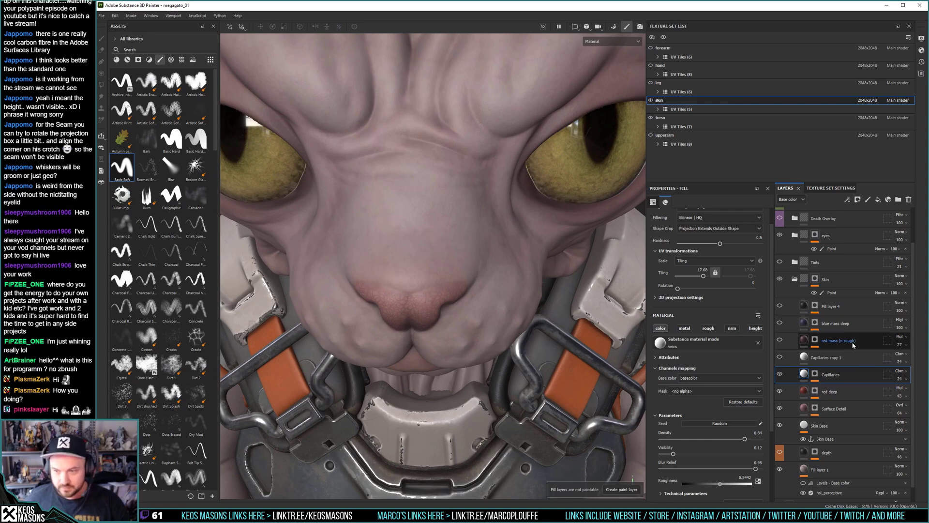
{"action": "mouse_move", "coordinate": [580, 300]}
{"action": "left_mouse_down", "text": "alt"}
{"action": "mouse_move", "coordinate": [369, 259]}
{"action": "mouse_move", "coordinate": [385, 233]}
{"action": "mouse_move", "coordinate": [486, 288]}
{"action": "left_mouse_up", "text": "alt"}
{"action": "right_click_drag", "start_coordinate": [486, 288], "coordinate": [398, 312], "text": "alt"}
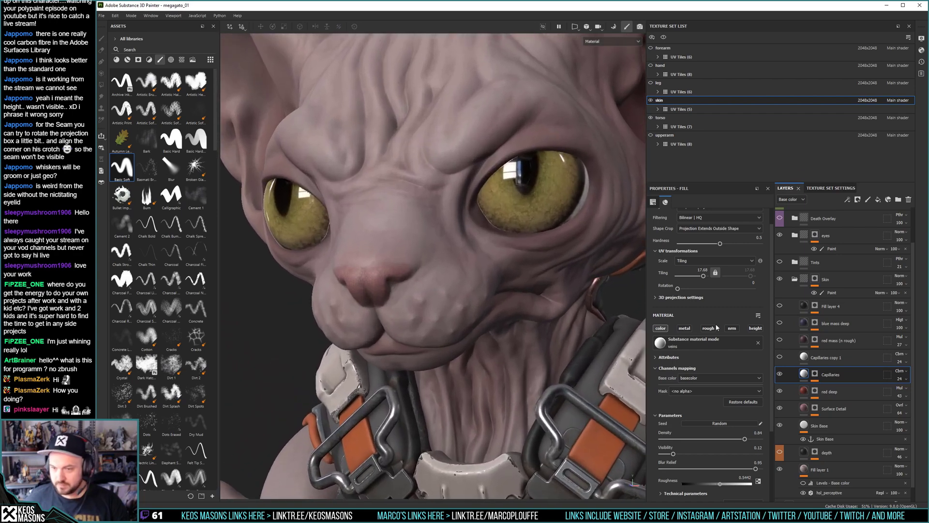
{"action": "left_click", "coordinate": [756, 329]}
{"action": "right_click_drag", "start_coordinate": [549, 291], "coordinate": [552, 311], "text": "alt"}
{"action": "left_click", "coordinate": [661, 328]}
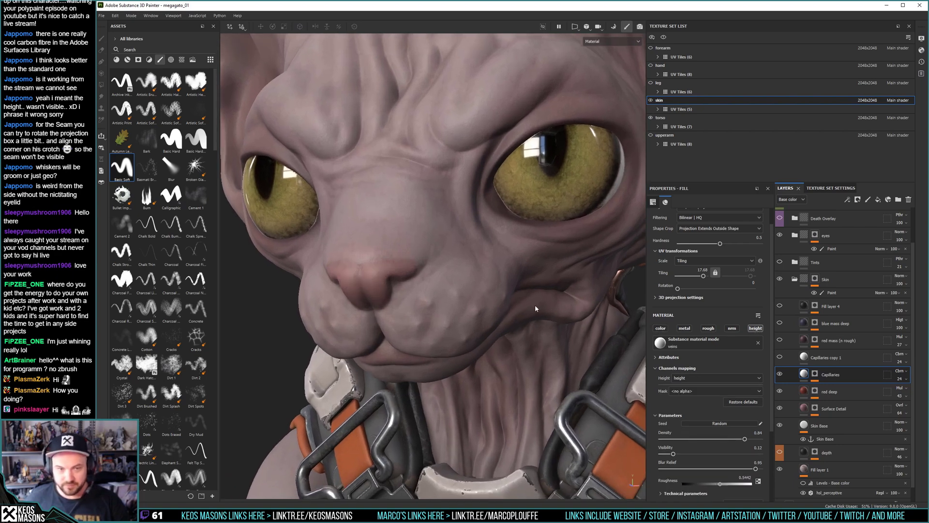
Expand the Capillaries fill's technical parameters and replace its height channel with the normal channel.
{"action": "right_click_drag", "start_coordinate": [395, 375], "coordinate": [522, 343], "text": "alt"}
{"action": "scroll", "coordinate": [735, 455], "scroll_direction": "down", "scroll_amount": 2}
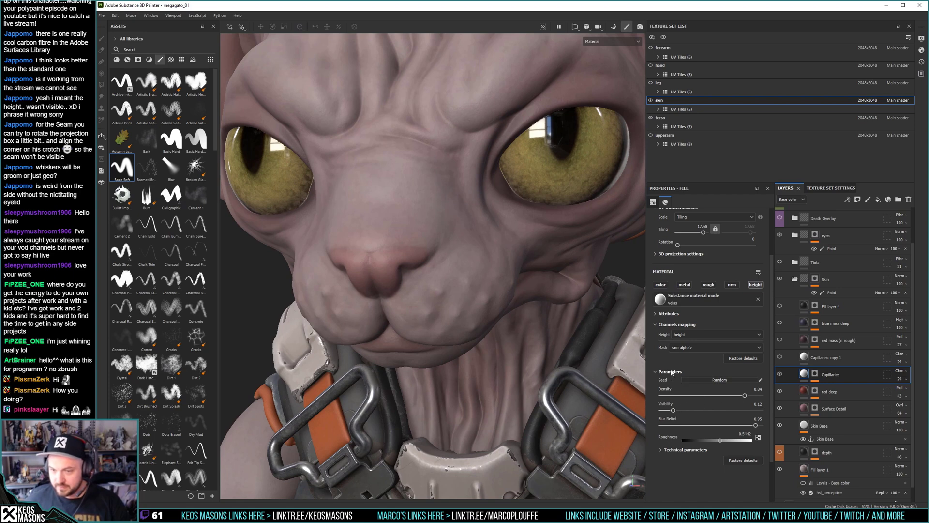
{"action": "left_click", "coordinate": [674, 448]}
{"action": "scroll", "coordinate": [691, 416], "scroll_direction": "down", "scroll_amount": 2}
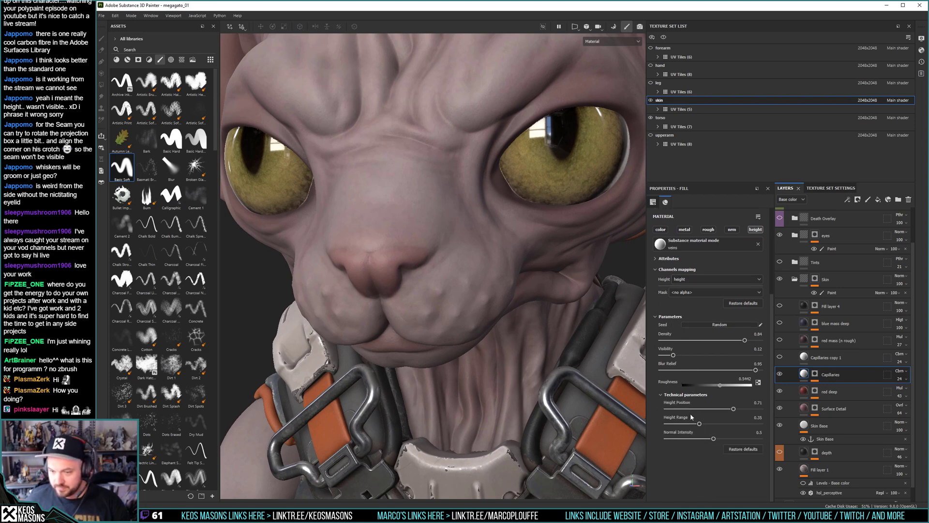
{"action": "left_click", "coordinate": [731, 229]}
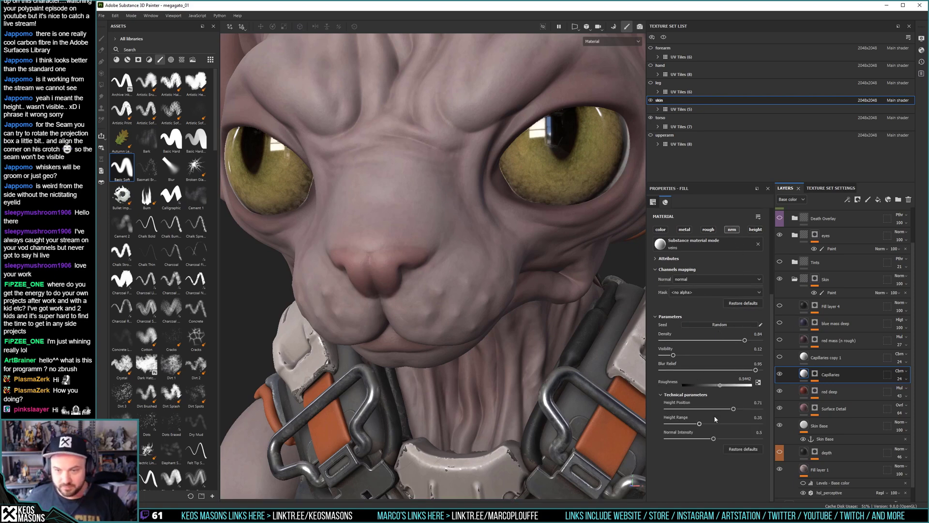
Switch the Capillaries fill from the normal channel to the height channel and set its height range to 0.37.
{"action": "mouse_move", "coordinate": [713, 437]}
{"action": "left_mouse_down"}
{"action": "mouse_move", "coordinate": [765, 438]}
{"action": "mouse_move", "coordinate": [674, 441]}
{"action": "mouse_move", "coordinate": [719, 441]}
{"action": "left_mouse_up"}
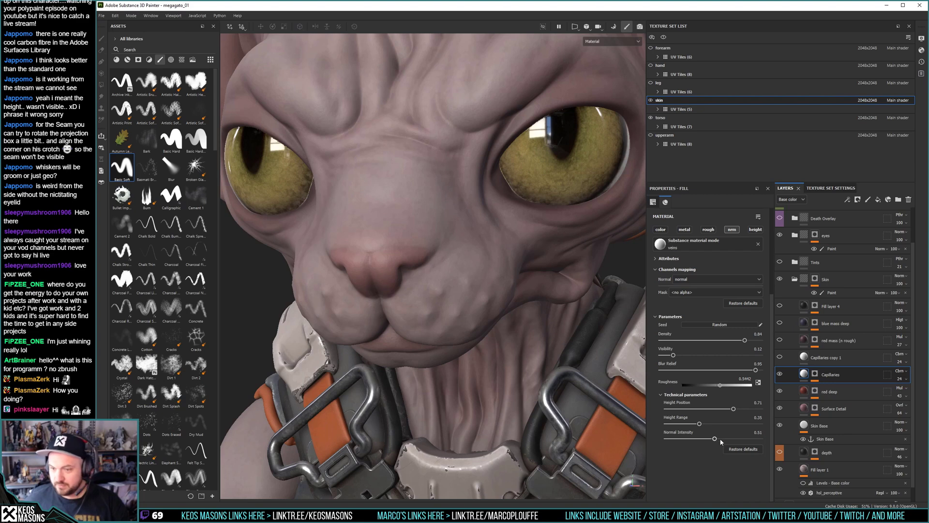
{"action": "left_click_drag", "start_coordinate": [715, 439], "coordinate": [713, 440]}
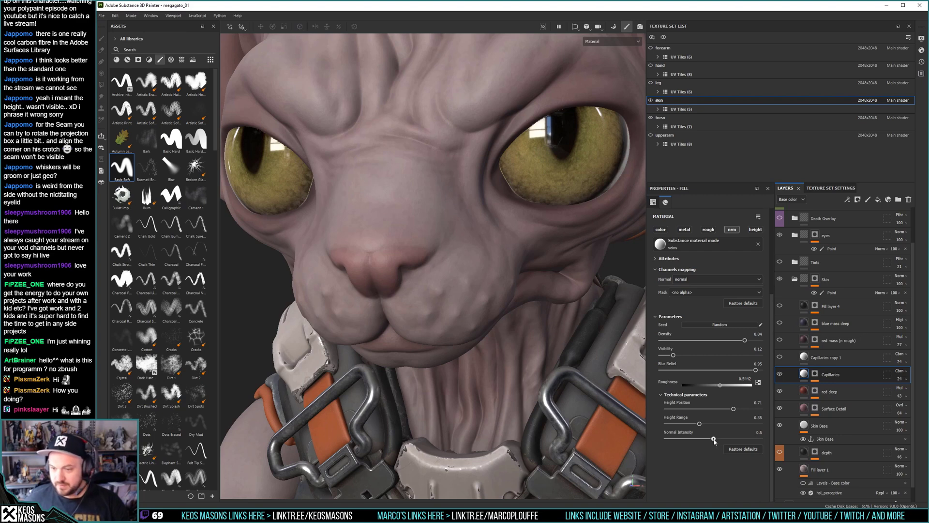
{"action": "left_click", "coordinate": [755, 229]}
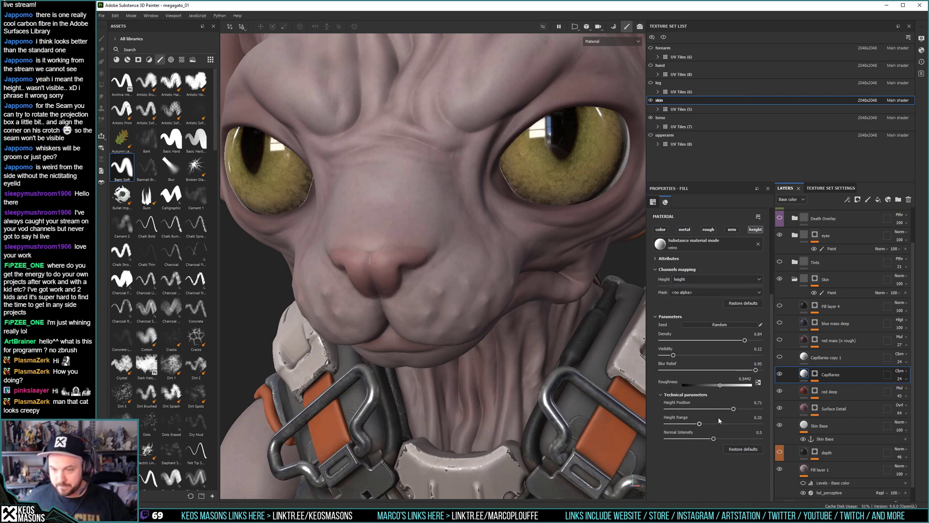
{"action": "left_click_drag", "start_coordinate": [700, 424], "coordinate": [706, 426]}
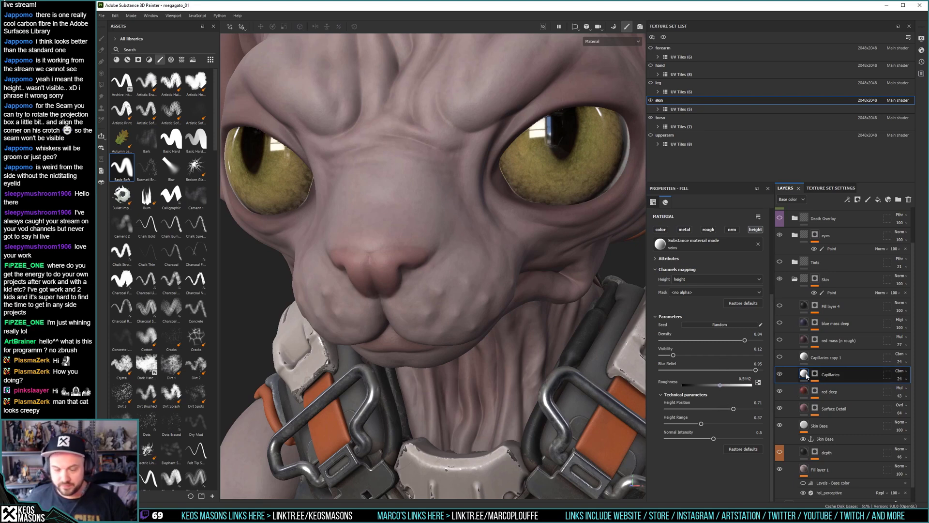
Try a density of 0.66 and a higher visibility on the Capillaries fill with its color channel enabled.
{"action": "left_click", "coordinate": [661, 230]}
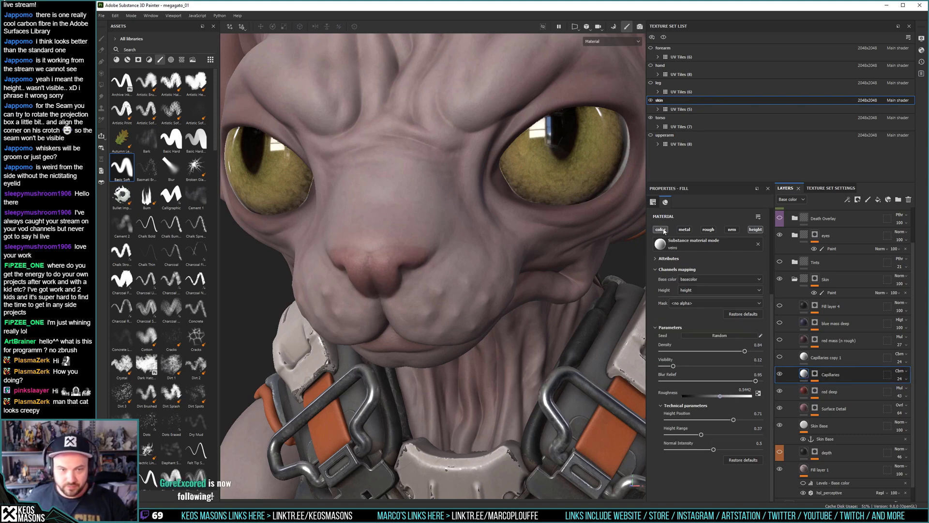
{"action": "left_click", "coordinate": [661, 229]}
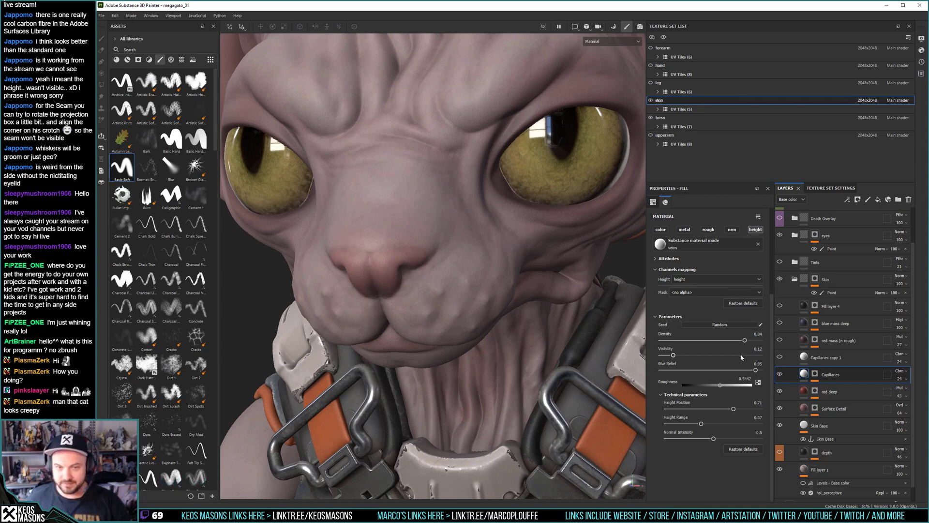
{"action": "left_click", "coordinate": [662, 230]}
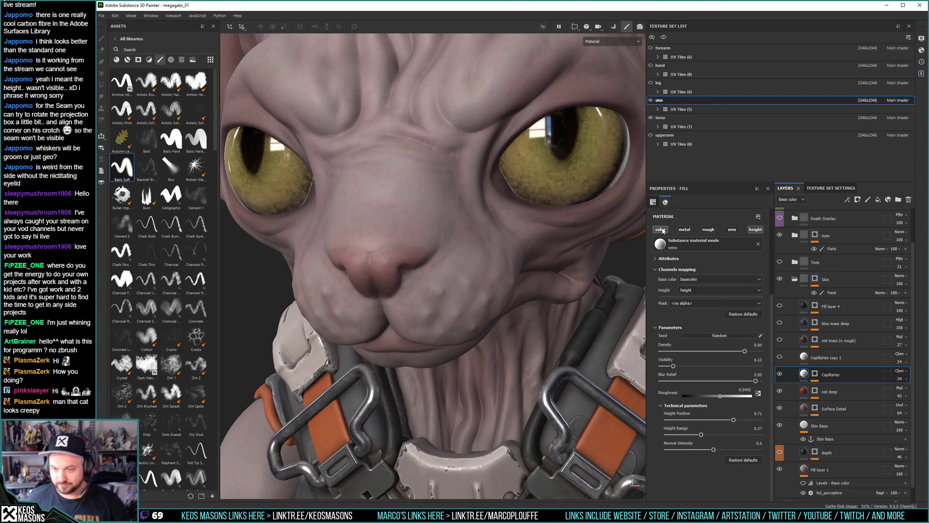
{"action": "left_click_drag", "start_coordinate": [744, 351], "coordinate": [726, 352]}
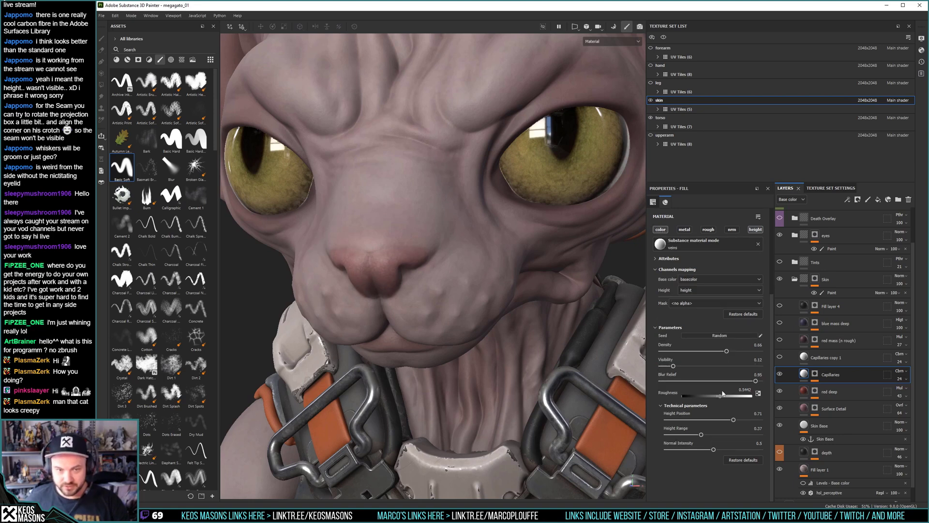
{"action": "key", "text": "ctrl+z"}
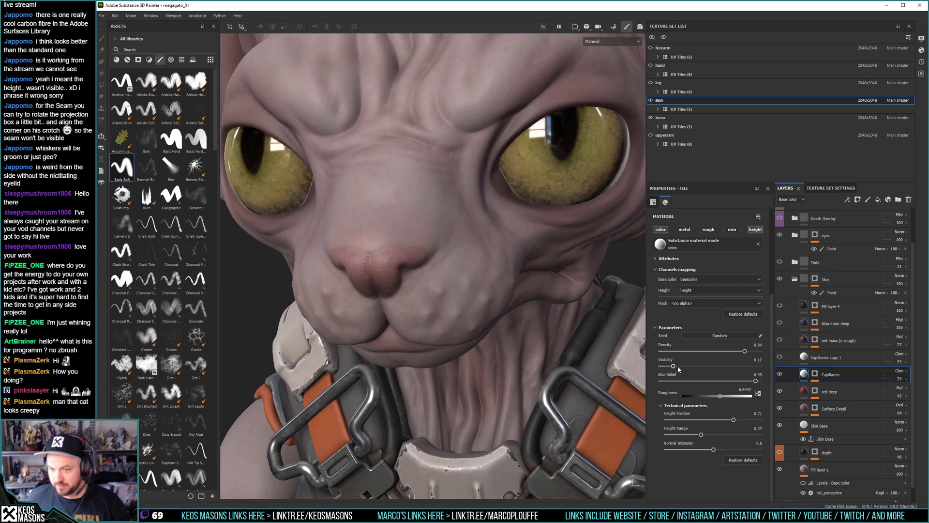
{"action": "left_click_drag", "start_coordinate": [673, 367], "coordinate": [715, 367]}
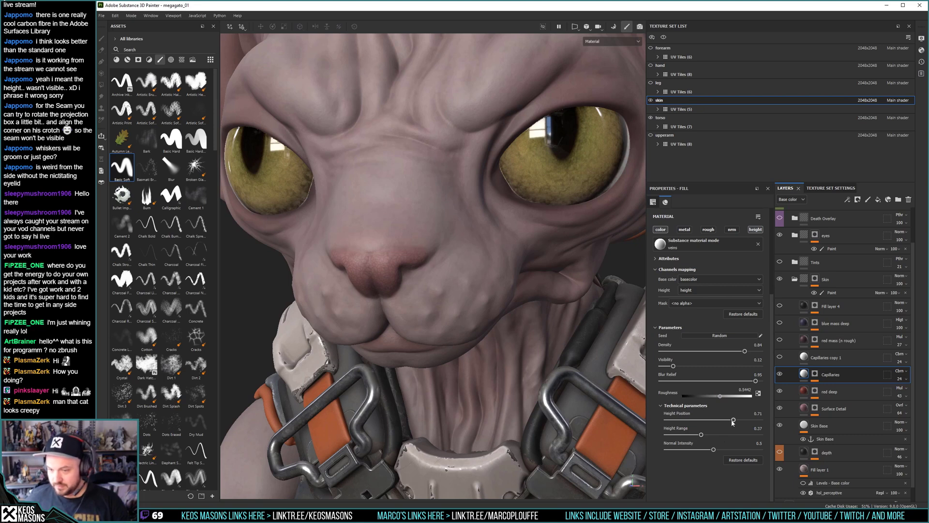
Turn off the Capillaries fill's color channel and set its height position to 0.19 and height range to 0.21.
{"action": "left_click_drag", "start_coordinate": [733, 421], "coordinate": [687, 420]}
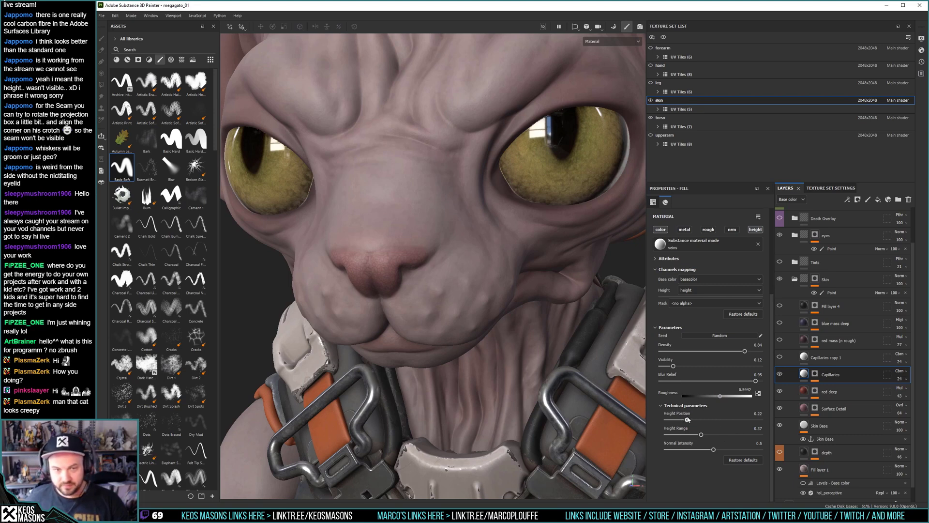
{"action": "left_click", "coordinate": [662, 230]}
{"action": "left_click_drag", "start_coordinate": [686, 409], "coordinate": [761, 409]}
{"action": "left_click_drag", "start_coordinate": [701, 424], "coordinate": [684, 408]}
{"action": "left_click", "coordinate": [686, 424]}
Enable the Capillaries fill's normal channel alongside height and set the normal intensity to 0.73.
{"action": "left_click", "coordinate": [731, 229]}
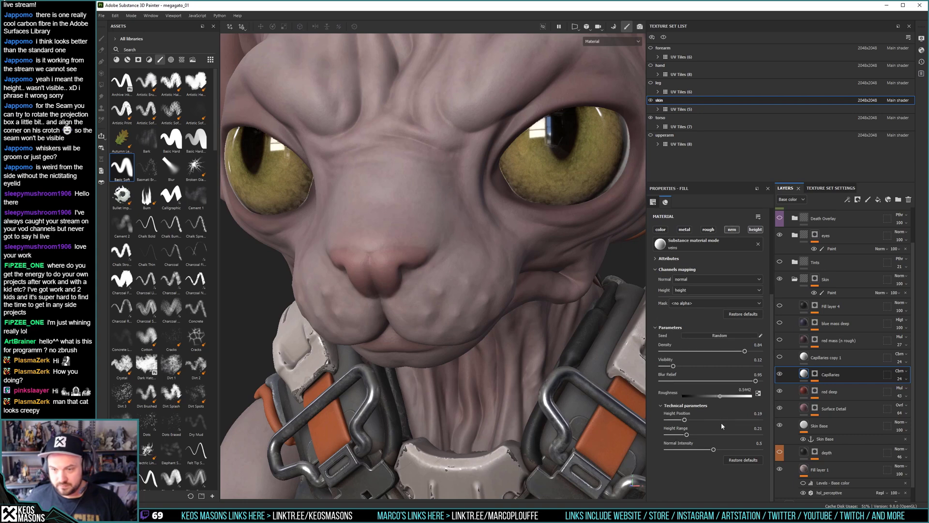
{"action": "mouse_move", "coordinate": [713, 454]}
{"action": "left_mouse_down"}
{"action": "mouse_move", "coordinate": [666, 451]}
{"action": "mouse_move", "coordinate": [762, 451]}
{"action": "mouse_move", "coordinate": [729, 452]}
{"action": "left_mouse_up"}
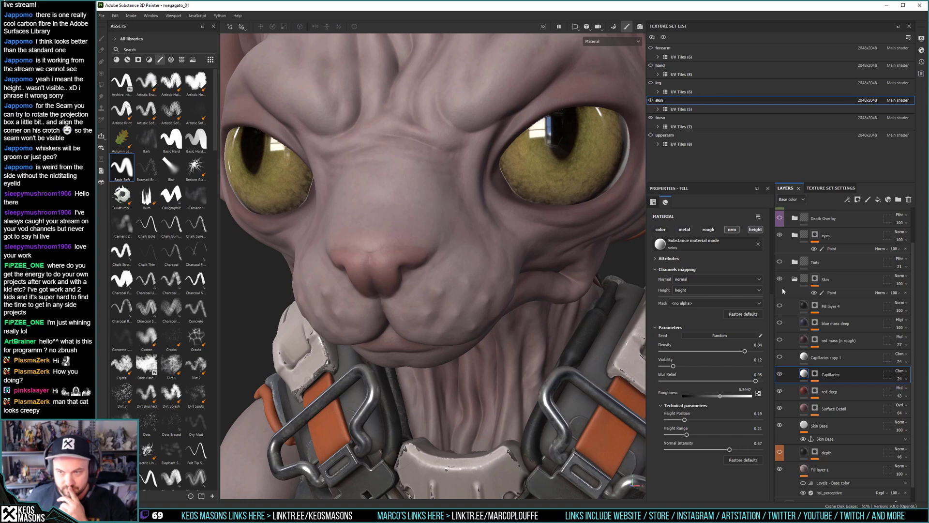
{"action": "left_click_drag", "start_coordinate": [729, 449], "coordinate": [735, 449]}
Show the layer stack's height channel and set the Capillaries layer's blending mode to Linear dodge (Add).
{"action": "left_click", "coordinate": [803, 200]}
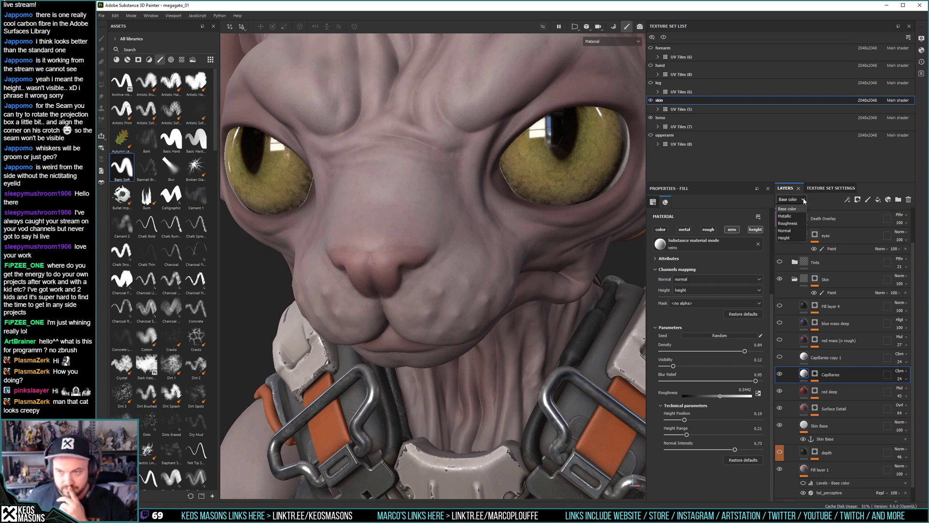
{"action": "left_click", "coordinate": [789, 230]}
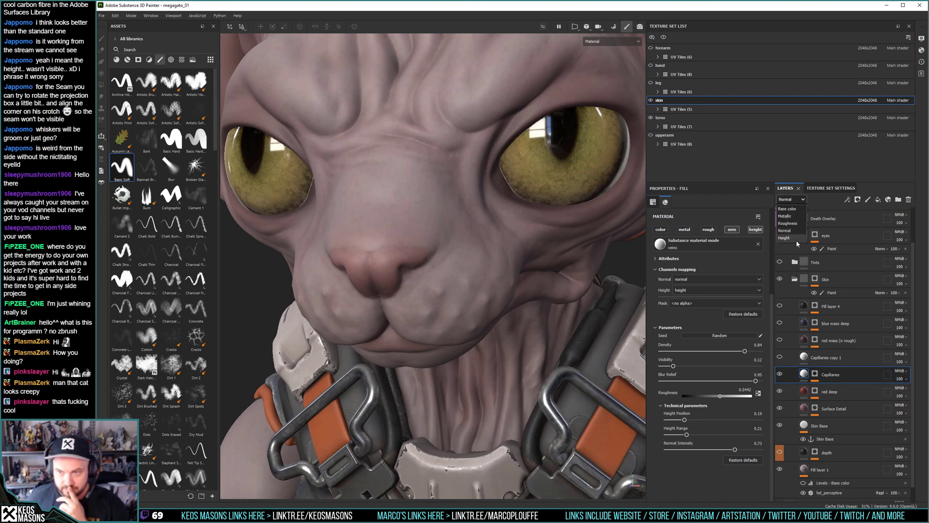
{"action": "left_click", "coordinate": [792, 239]}
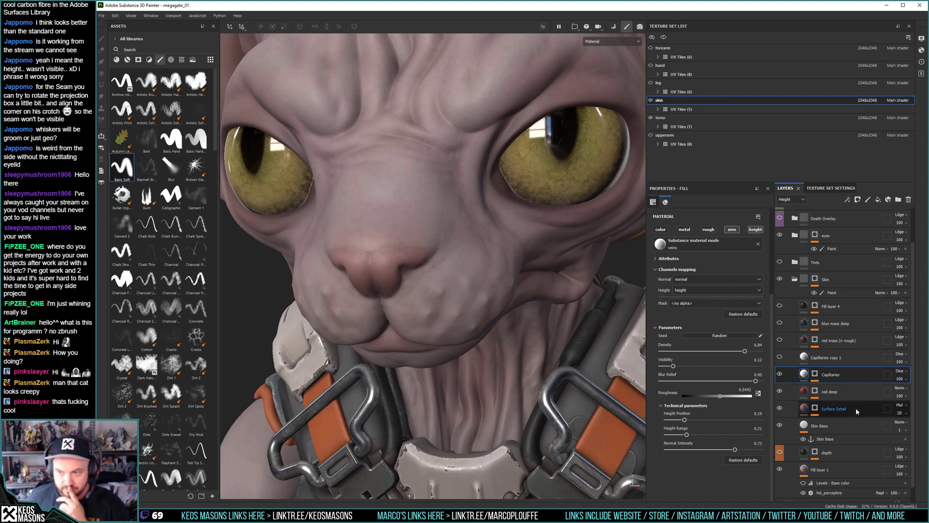
{"action": "left_click", "coordinate": [907, 373]}
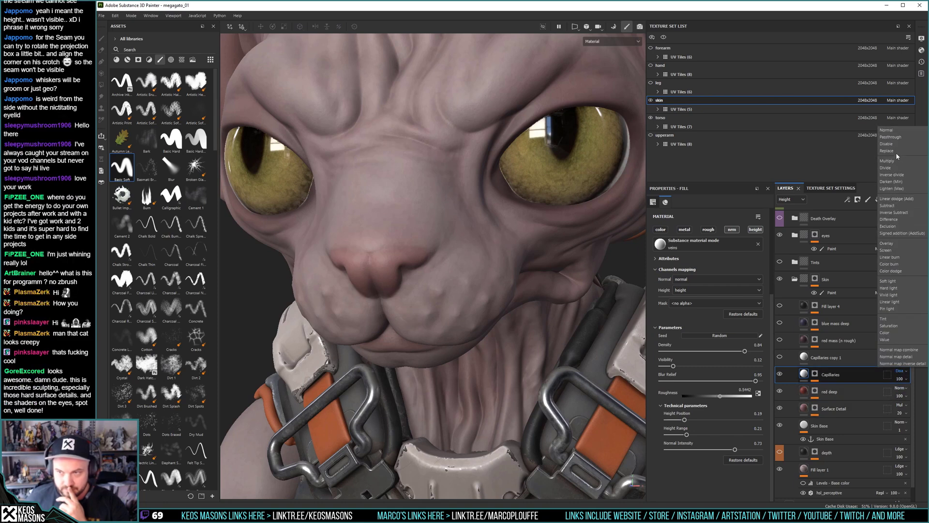
{"action": "left_click", "coordinate": [899, 199]}
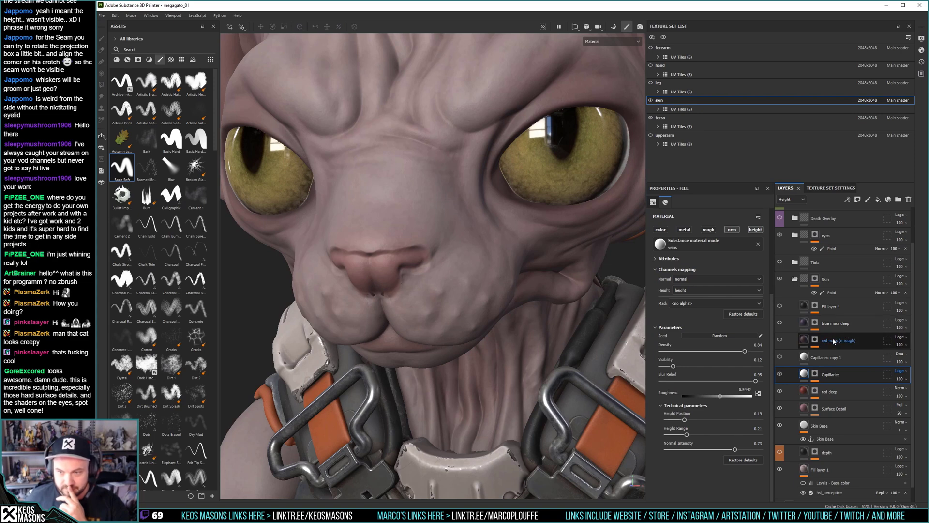
Set the Capillaries fill's height position to 0.5 and its height range to 0.22.
{"action": "left_click", "coordinate": [817, 375]}
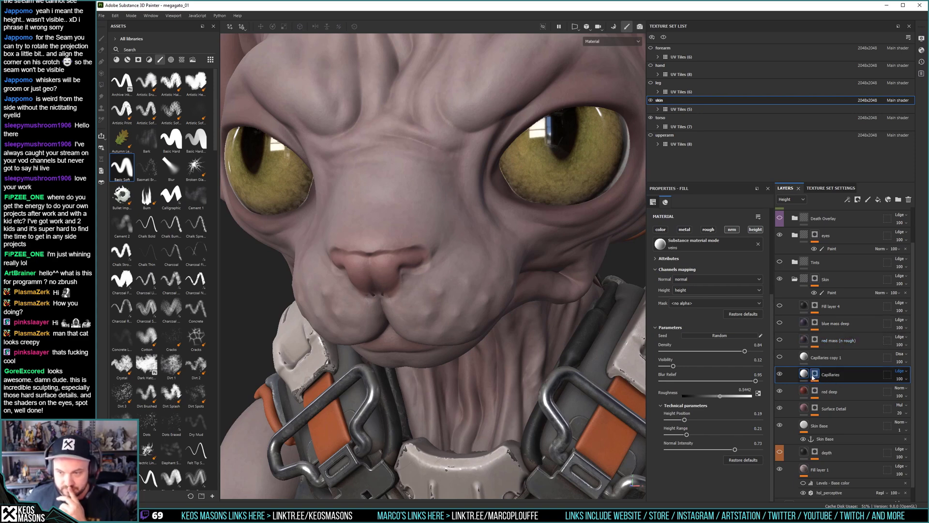
{"action": "left_click", "coordinate": [807, 375]}
{"action": "left_click_drag", "start_coordinate": [685, 420], "coordinate": [715, 421]}
{"action": "left_click", "coordinate": [756, 414]}
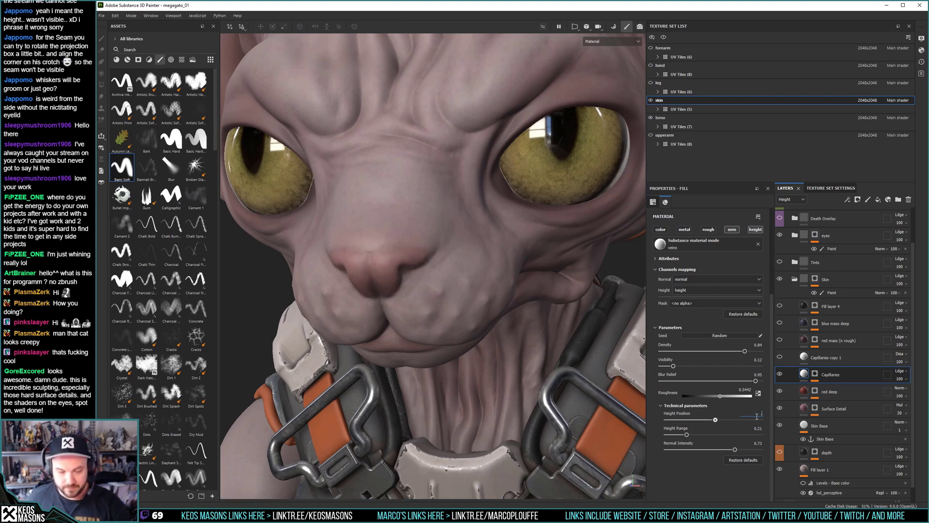
{"action": "type", "text": "0.5"}
{"action": "key", "text": "Return"}
{"action": "mouse_move", "coordinate": [686, 434]}
{"action": "left_mouse_down"}
{"action": "mouse_move", "coordinate": [731, 435]}
{"action": "mouse_move", "coordinate": [679, 433]}
{"action": "mouse_move", "coordinate": [687, 434]}
{"action": "left_mouse_up"}
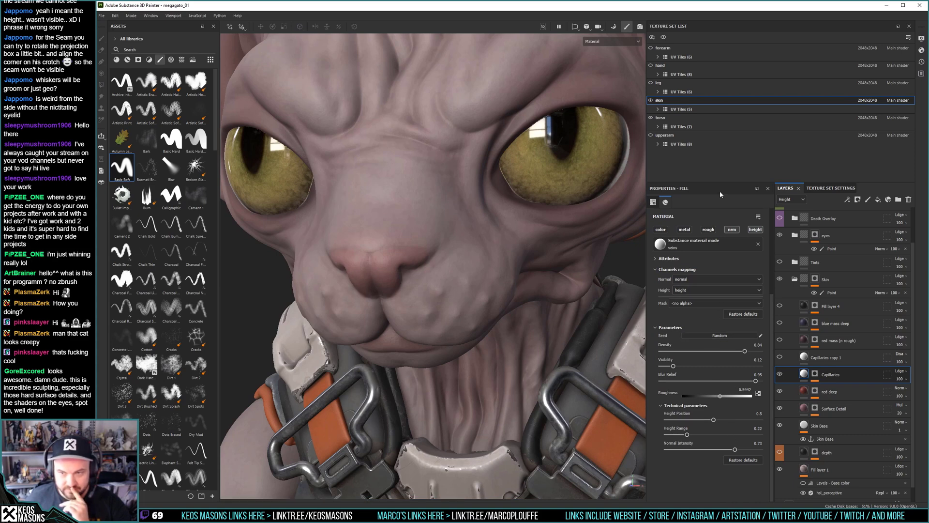
Disable the Capillaries fill's height channel and set its normal intensity to 0.84.
{"action": "left_click", "coordinate": [755, 229]}
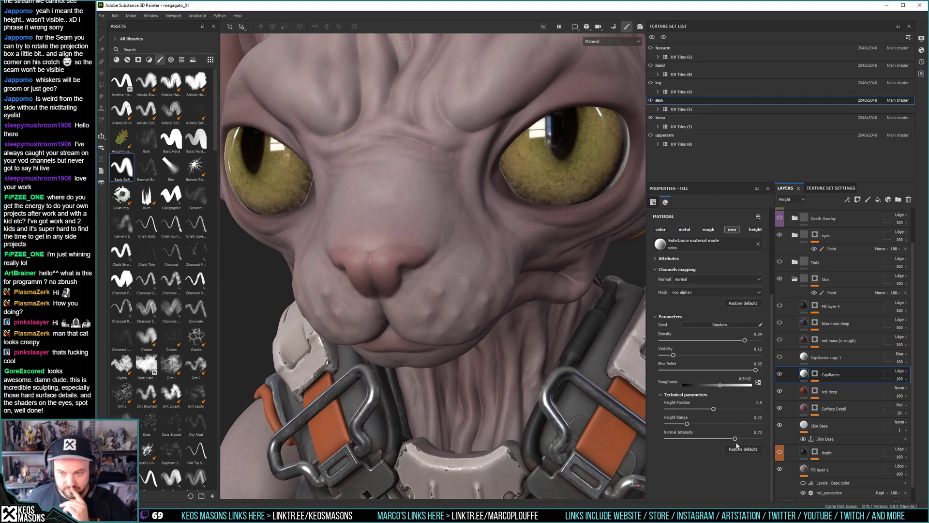
{"action": "left_click_drag", "start_coordinate": [734, 438], "coordinate": [745, 438]}
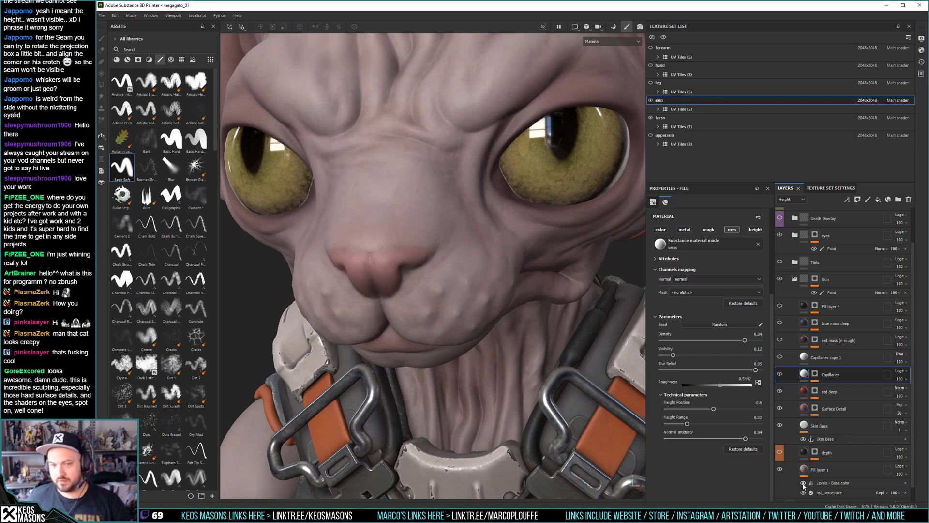
Delete the base color Levels effect from Fill layer 1 and reselect the Capillaries fill.
{"action": "left_click", "coordinate": [860, 483]}
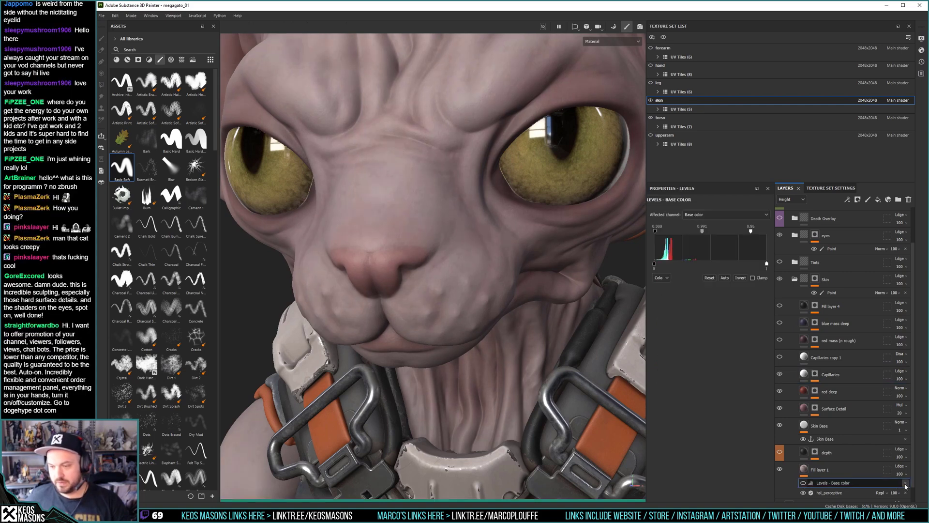
{"action": "key", "text": "Delete"}
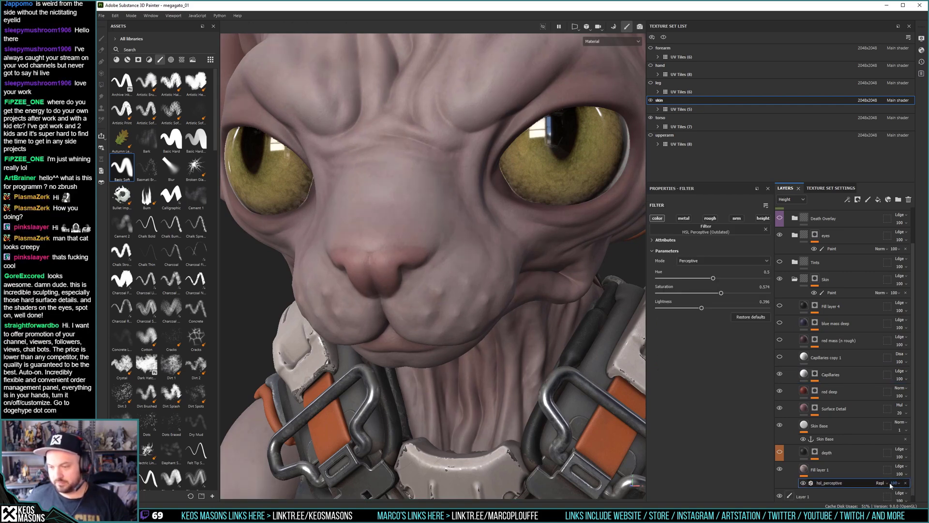
{"action": "left_click", "coordinate": [804, 375]}
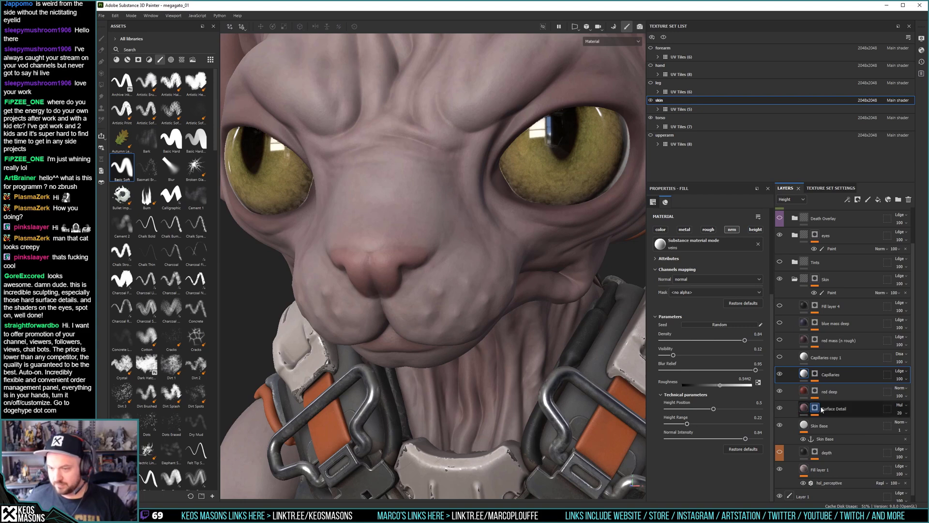
Check the layer stack's normal channel, return it to base color, and enable color on the Capillaries fill.
{"action": "left_click", "coordinate": [802, 200]}
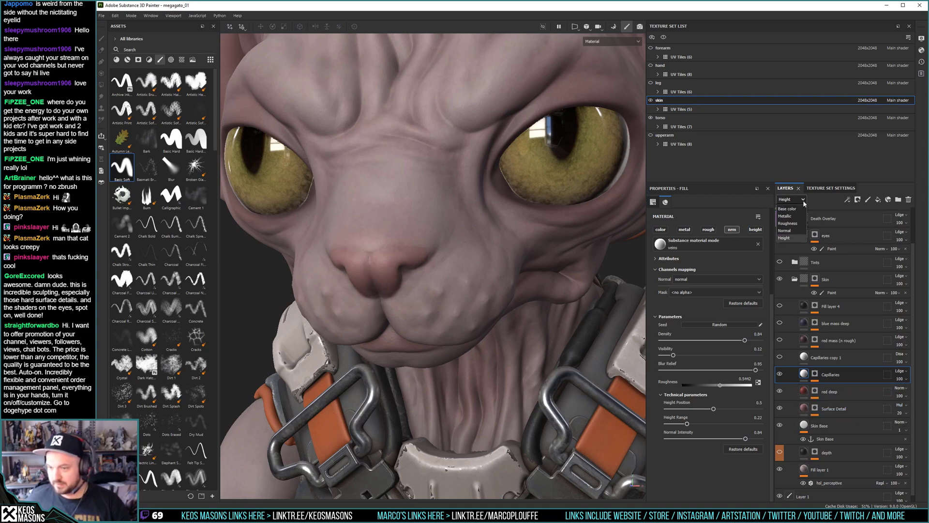
{"action": "left_click", "coordinate": [784, 230]}
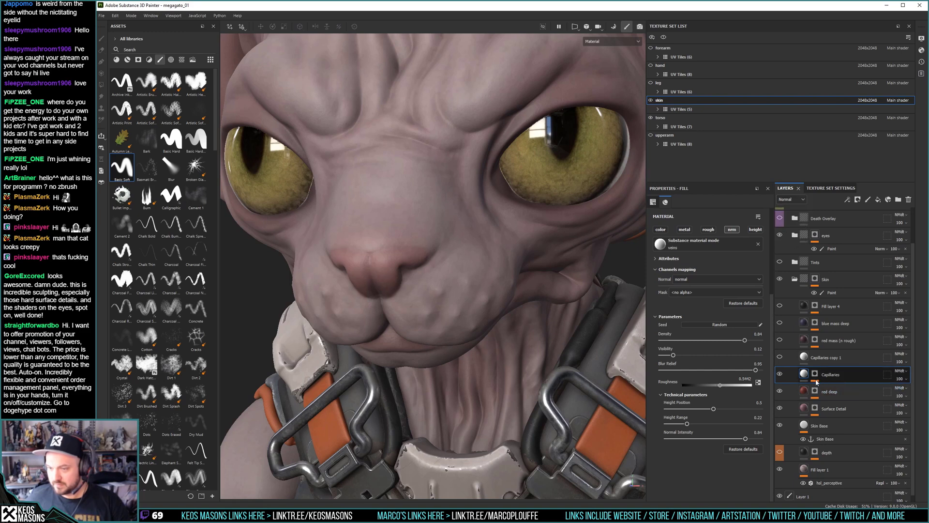
{"action": "left_click", "coordinate": [795, 200]}
{"action": "left_click", "coordinate": [789, 208]}
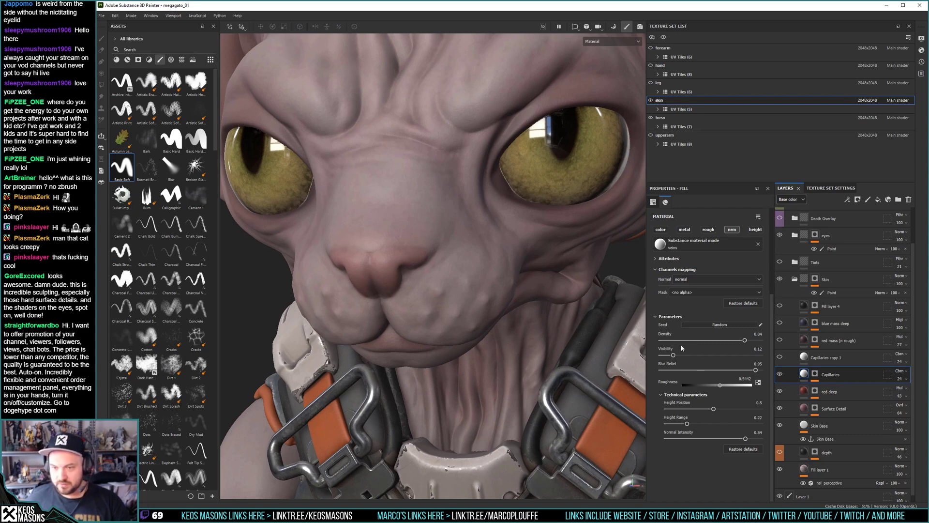
{"action": "left_click", "coordinate": [660, 229]}
Replace the veins material in the Capillaries fill with the Leather Grain material.
{"action": "left_click_drag", "start_coordinate": [432, 259], "coordinate": [436, 300], "text": "alt"}
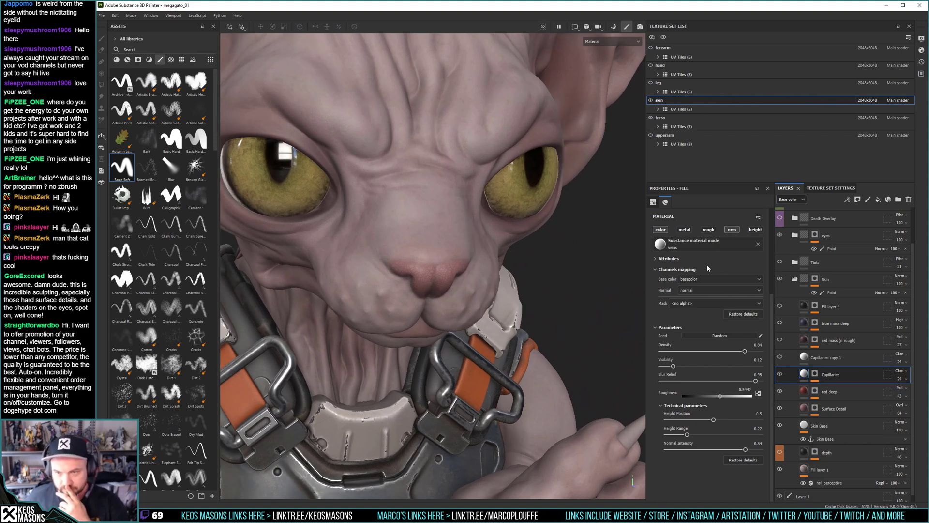
{"action": "left_click", "coordinate": [716, 243]}
{"action": "scroll", "coordinate": [765, 310], "scroll_direction": "down", "scroll_amount": 3}
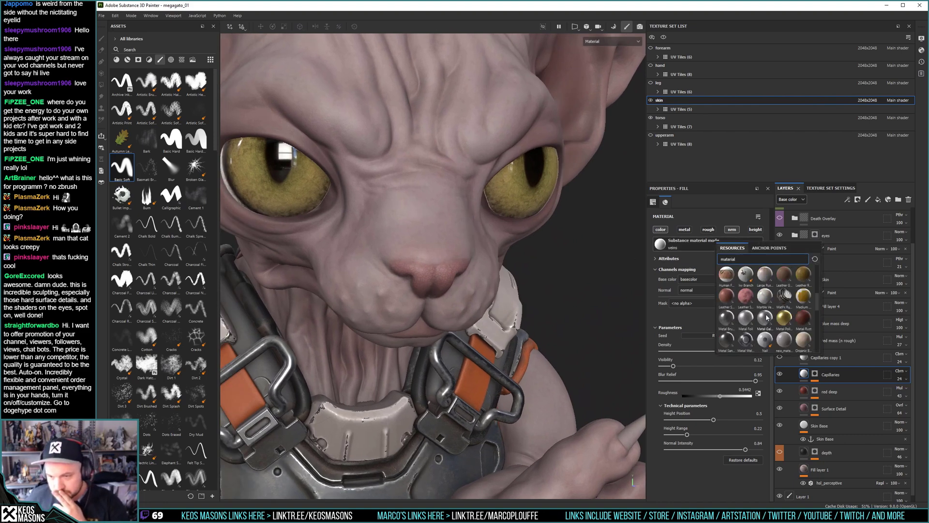
{"action": "scroll", "coordinate": [768, 317], "scroll_direction": "up", "scroll_amount": 3}
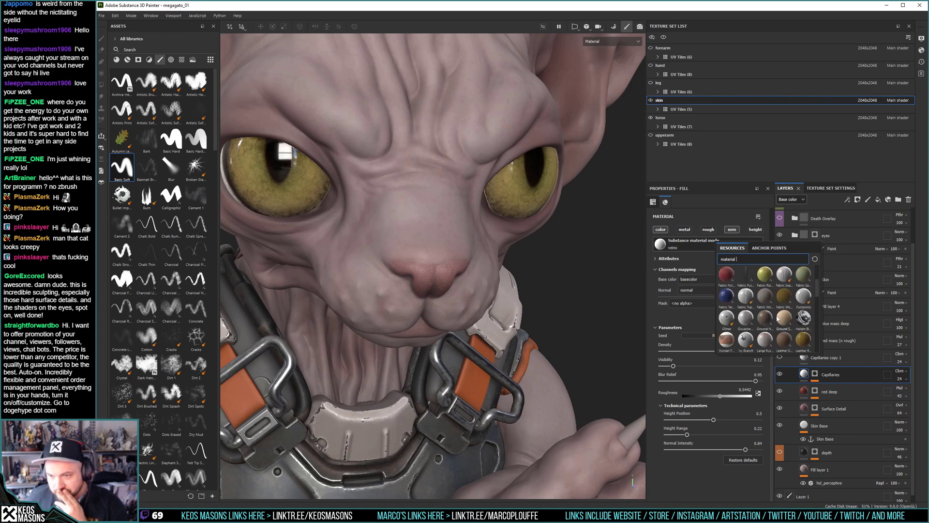
{"action": "left_click", "coordinate": [784, 341]}
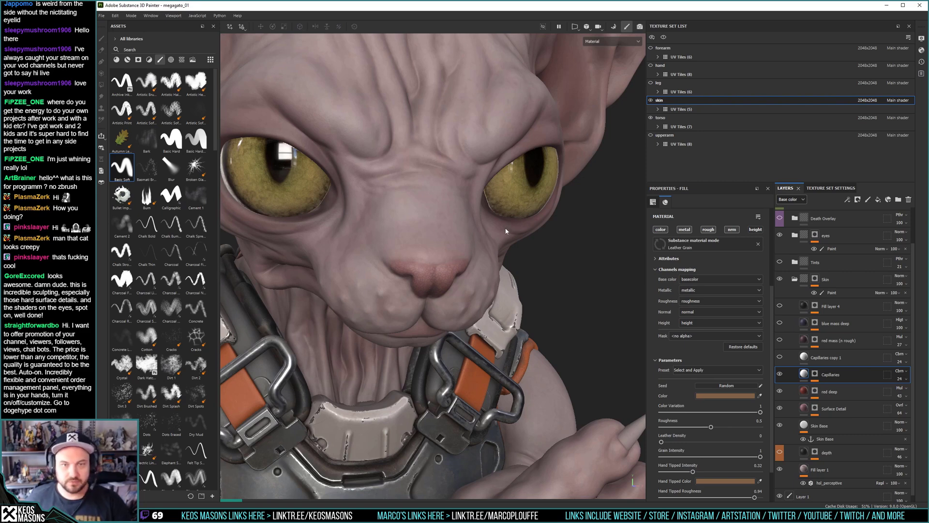
Inspect the leather texture on the nose and limit the Leather Grain fill to the color, roughness and normal channels.
{"action": "scroll", "coordinate": [502, 199], "scroll_direction": "down", "scroll_amount": 5}
{"action": "middle_click_drag", "start_coordinate": [447, 249], "coordinate": [462, 223], "text": "alt"}
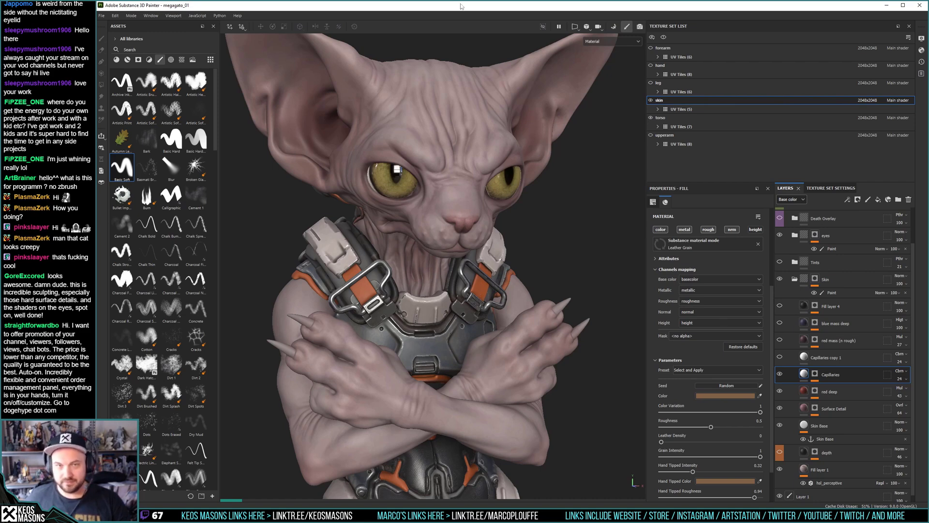
{"action": "scroll", "coordinate": [465, 334], "scroll_direction": "up", "scroll_amount": 5}
{"action": "left_click_drag", "start_coordinate": [465, 334], "coordinate": [473, 302], "text": "alt"}
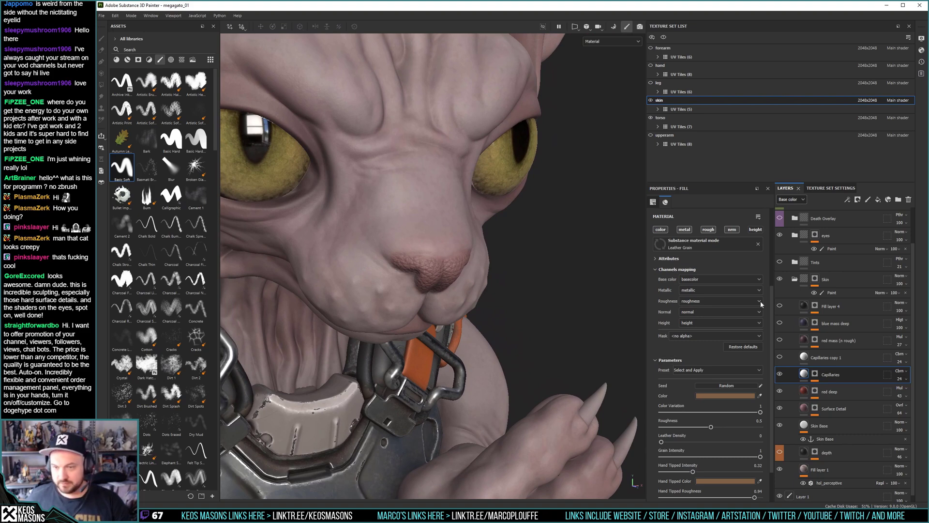
{"action": "scroll", "coordinate": [723, 377], "scroll_direction": "down", "scroll_amount": 2}
{"action": "scroll", "coordinate": [724, 377], "scroll_direction": "up", "scroll_amount": 7}
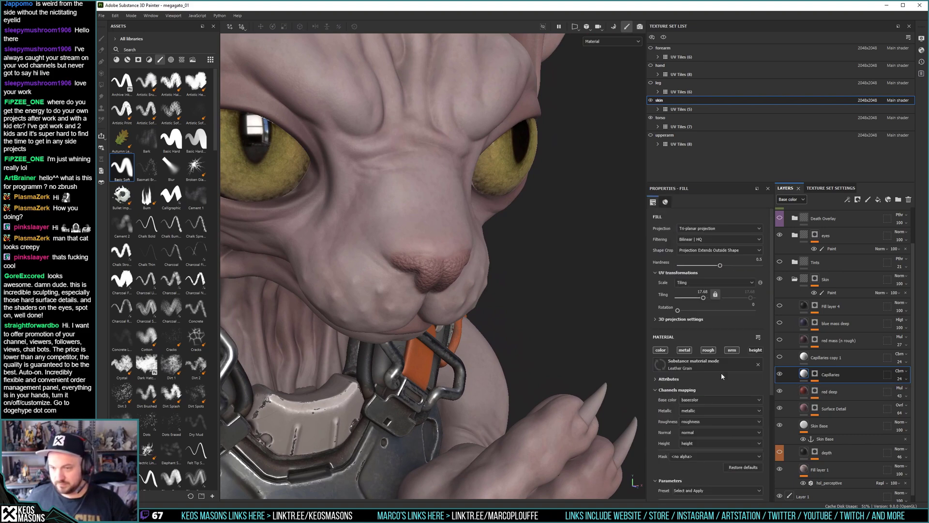
{"action": "left_click", "coordinate": [708, 351]}
{"action": "left_click", "coordinate": [732, 350]}
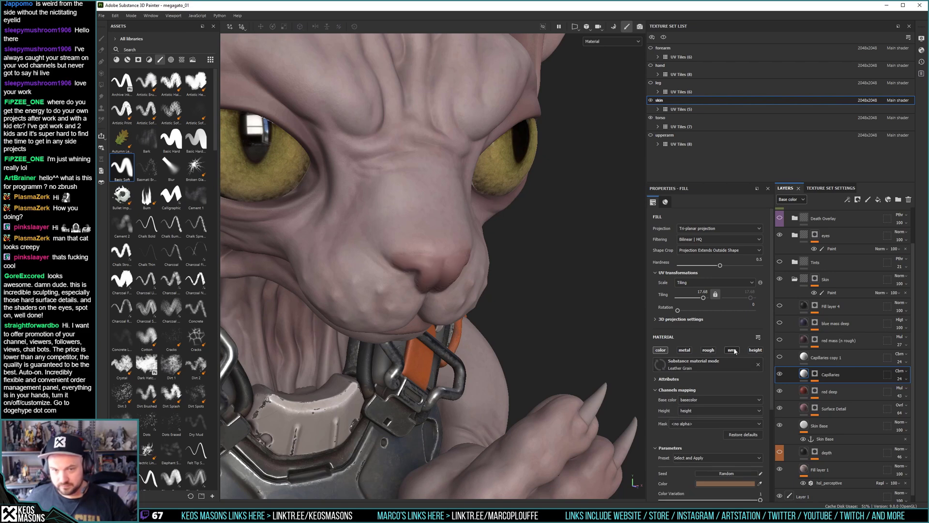
{"action": "left_click", "coordinate": [708, 350]}
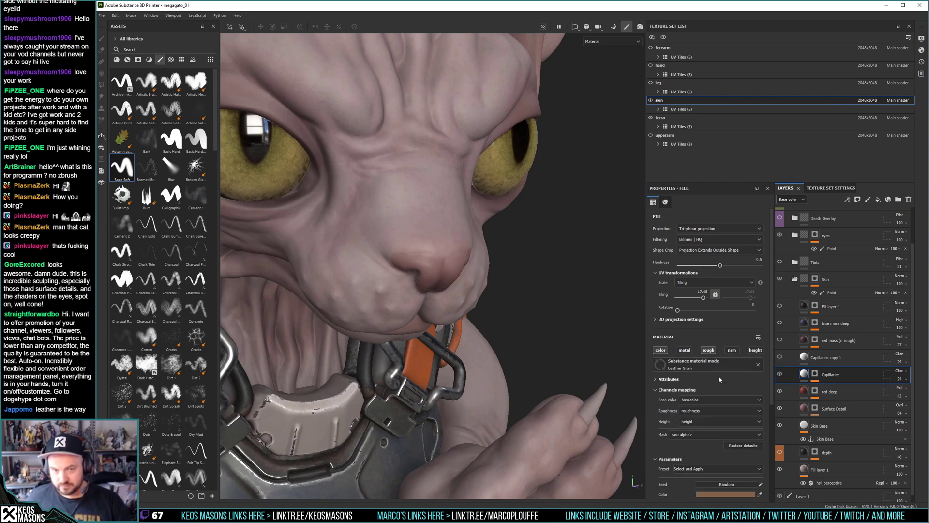
{"action": "scroll", "coordinate": [718, 381], "scroll_direction": "down", "scroll_amount": 2}
{"action": "left_click", "coordinate": [732, 306]}
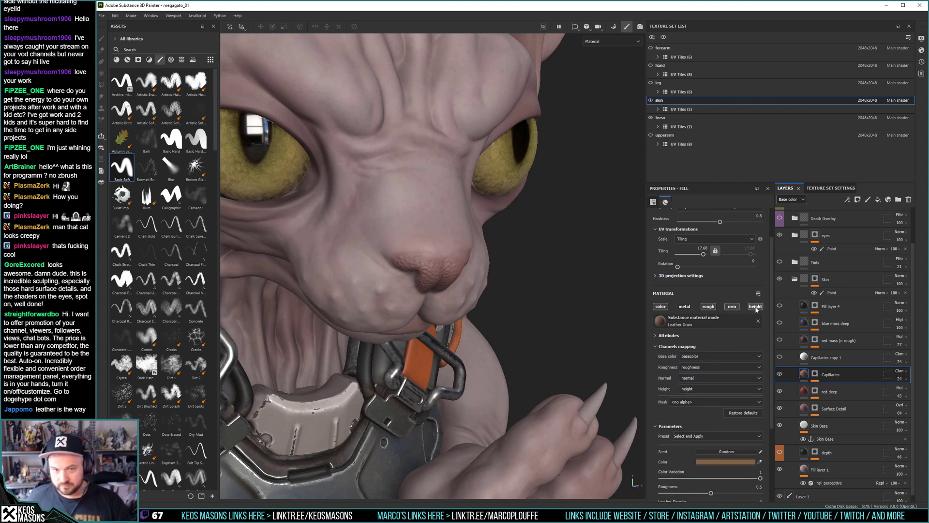
{"action": "left_click", "coordinate": [755, 307]}
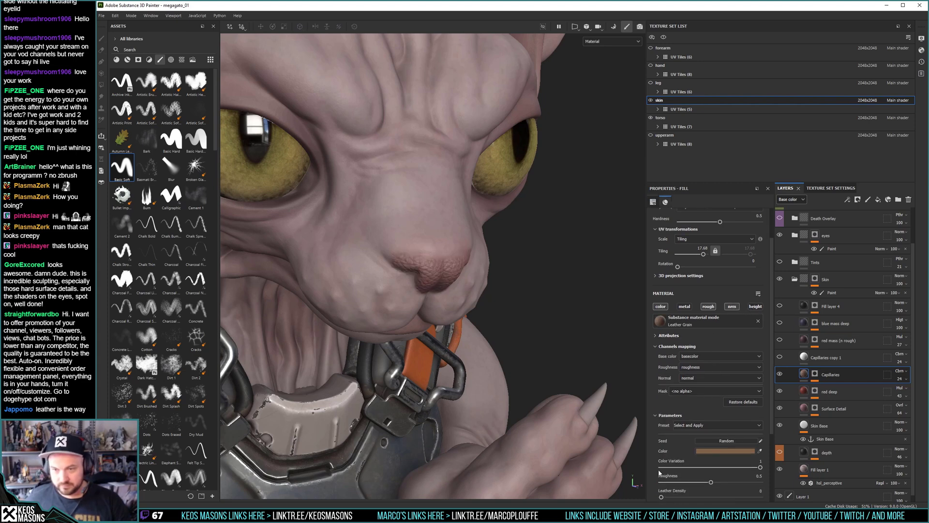
Disable the color channel of the Capillaries fill and set its Leather Grain Normal Intensity to 0.22.
{"action": "left_click", "coordinate": [661, 306]}
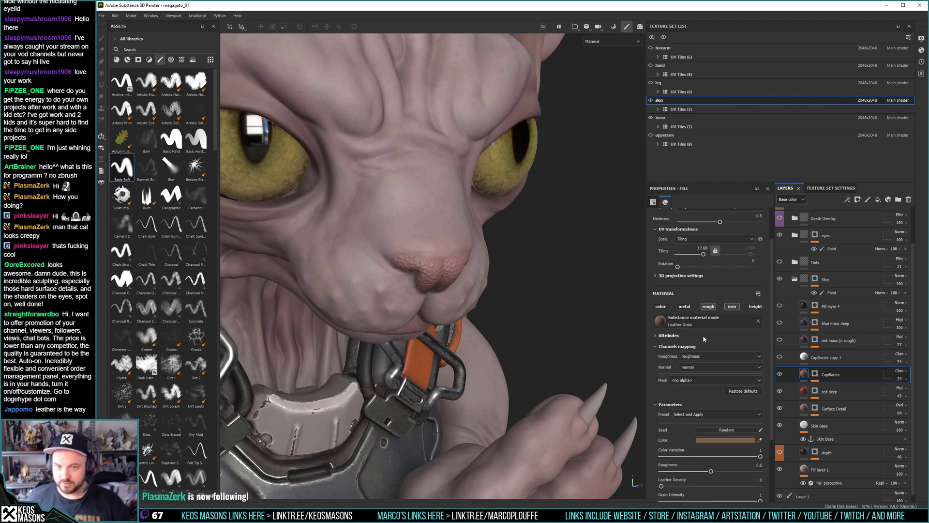
{"action": "scroll", "coordinate": [714, 421], "scroll_direction": "down", "scroll_amount": 3}
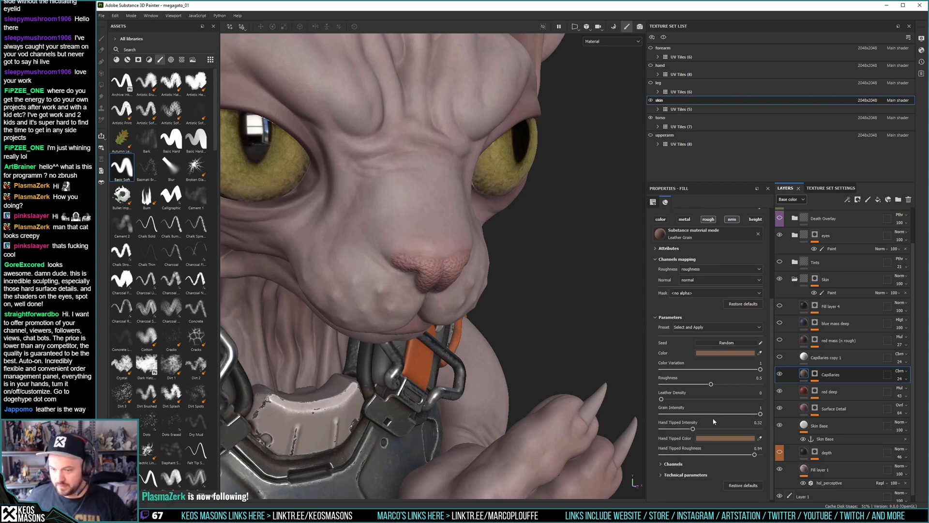
{"action": "left_click", "coordinate": [674, 475]}
{"action": "scroll", "coordinate": [674, 476], "scroll_direction": "down", "scroll_amount": 2}
{"action": "scroll", "coordinate": [697, 475], "scroll_direction": "down", "scroll_amount": 2}
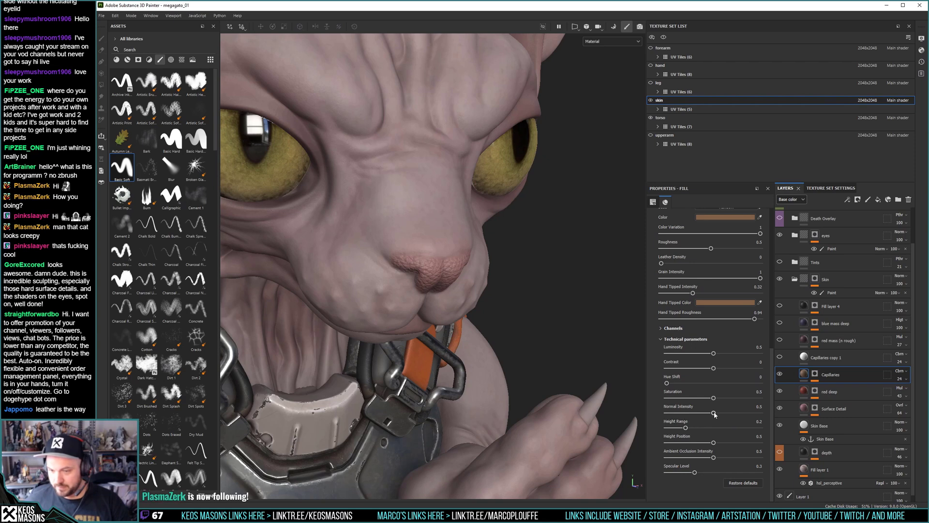
{"action": "left_click_drag", "start_coordinate": [713, 413], "coordinate": [687, 413]}
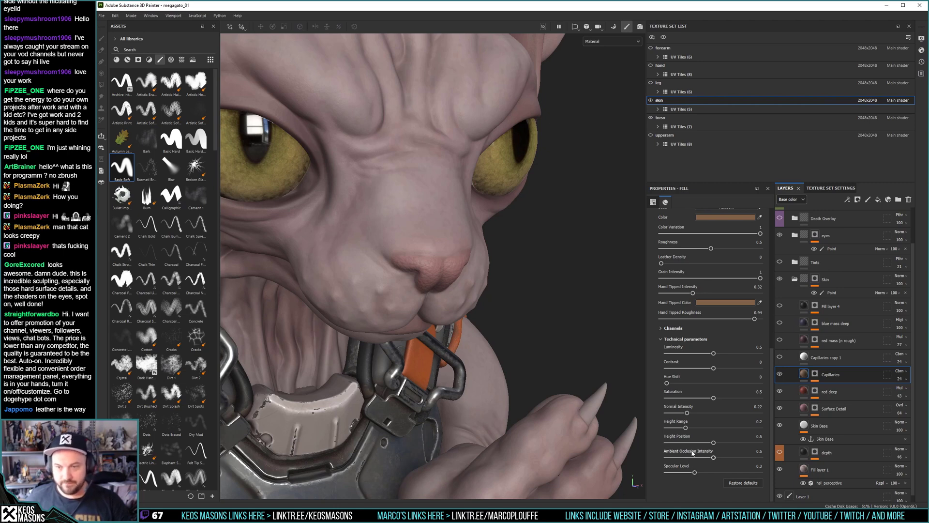
Try a lower Roughness of 0.07 on the Leather Grain material, then restore it to 0.5.
{"action": "scroll", "coordinate": [693, 306], "scroll_direction": "up", "scroll_amount": 3}
{"action": "scroll", "coordinate": [693, 306], "scroll_direction": "up", "scroll_amount": 4}
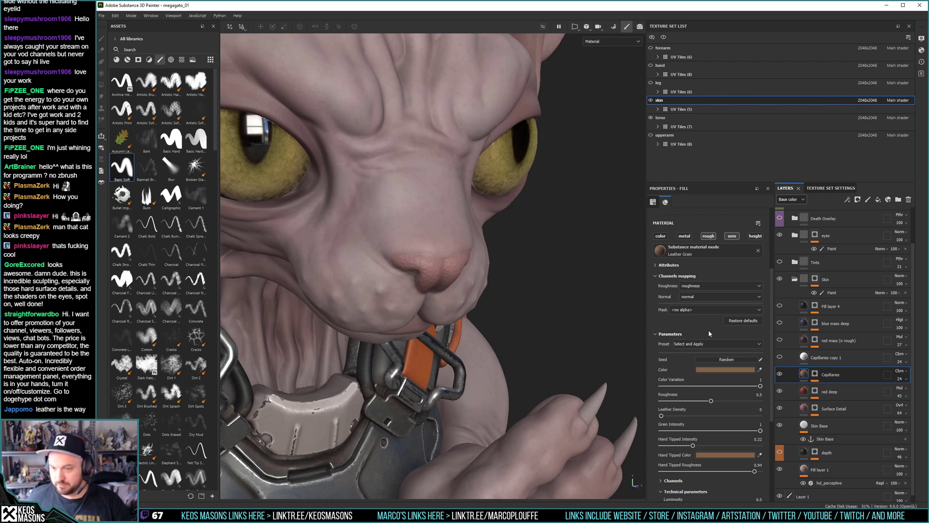
{"action": "mouse_move", "coordinate": [711, 401]}
{"action": "left_mouse_down"}
{"action": "mouse_move", "coordinate": [757, 401]}
{"action": "mouse_move", "coordinate": [712, 400]}
{"action": "left_mouse_up"}
{"action": "left_click", "coordinate": [677, 401]}
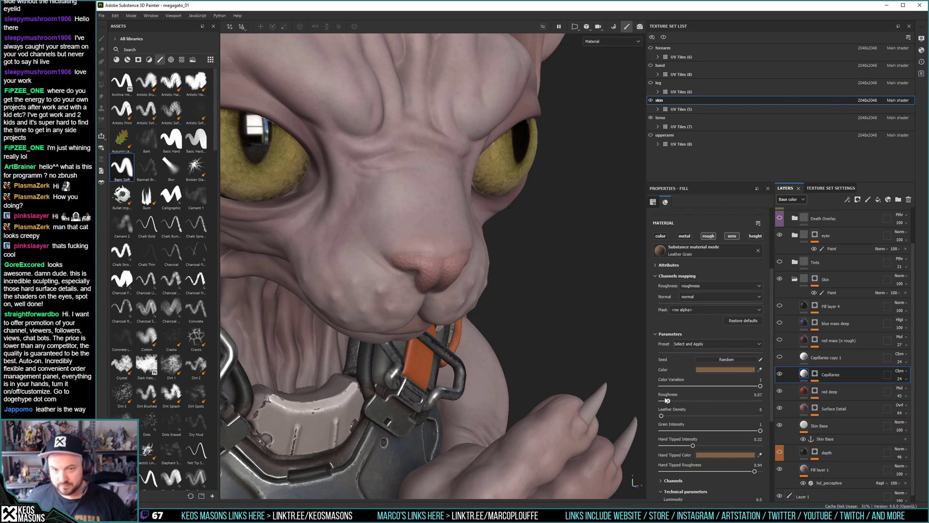
{"action": "left_click", "coordinate": [712, 401]}
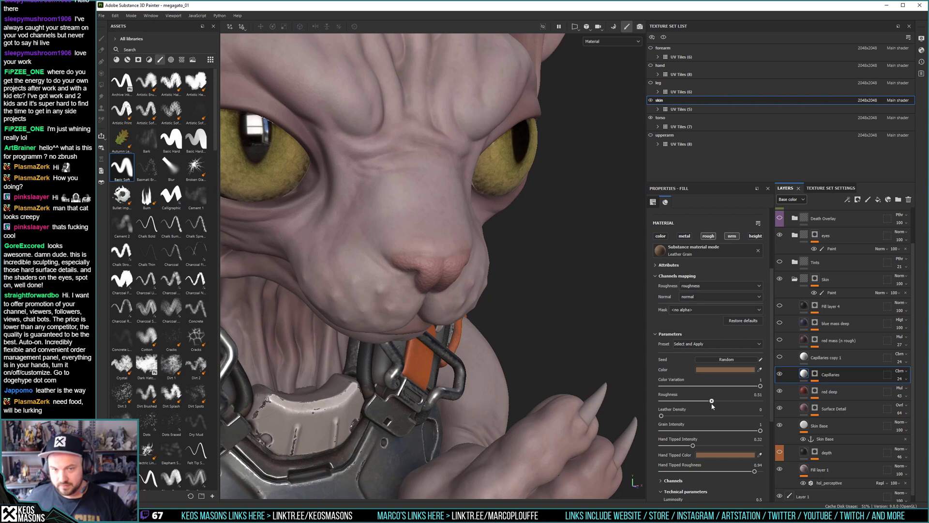
{"action": "left_click", "coordinate": [710, 402]}
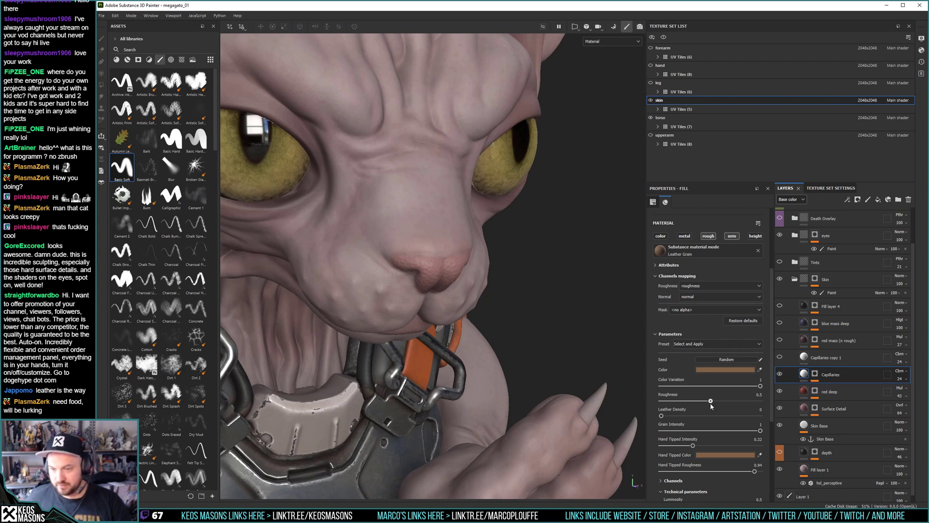
Show only the Roughness channel on the cat's face and review the Capillaries fill settings.
{"action": "left_click_drag", "start_coordinate": [622, 348], "coordinate": [530, 247], "text": "alt"}
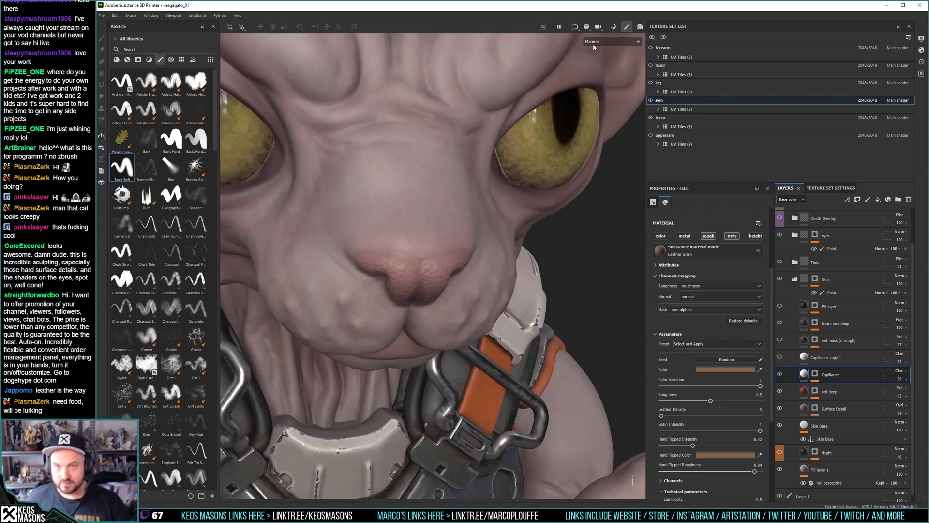
{"action": "left_click", "coordinate": [611, 41]}
{"action": "left_click", "coordinate": [601, 90]}
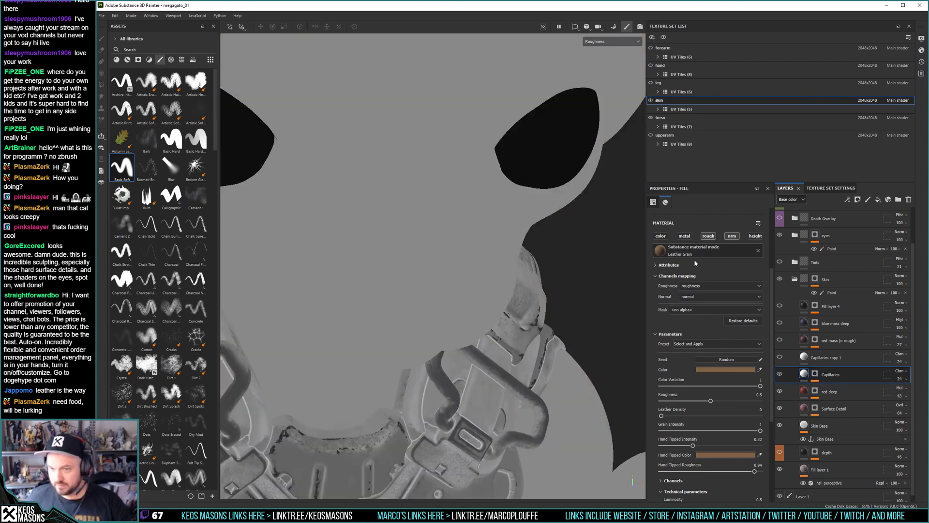
{"action": "scroll", "coordinate": [727, 319], "scroll_direction": "up", "scroll_amount": 3}
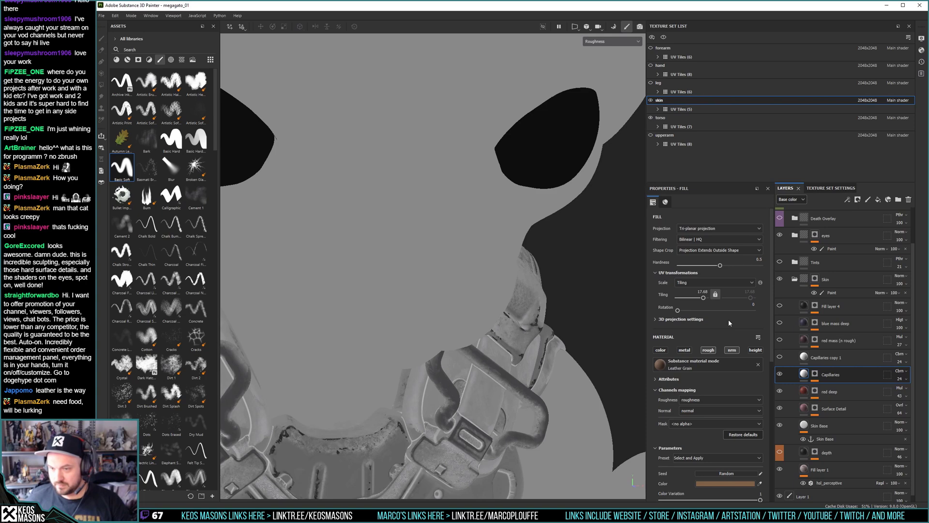
{"action": "scroll", "coordinate": [839, 394], "scroll_direction": "down", "scroll_amount": 1}
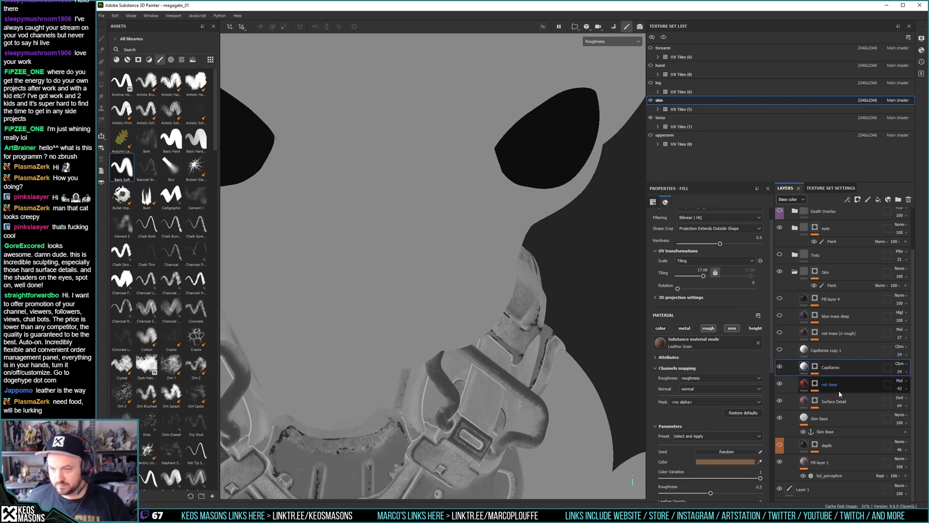
{"action": "right_click", "coordinate": [814, 366]}
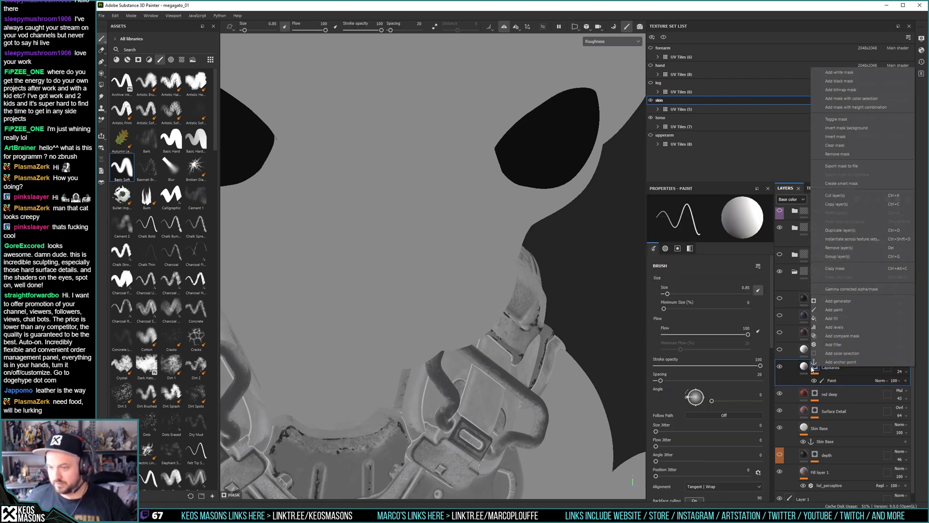
{"action": "right_click", "coordinate": [835, 381]}
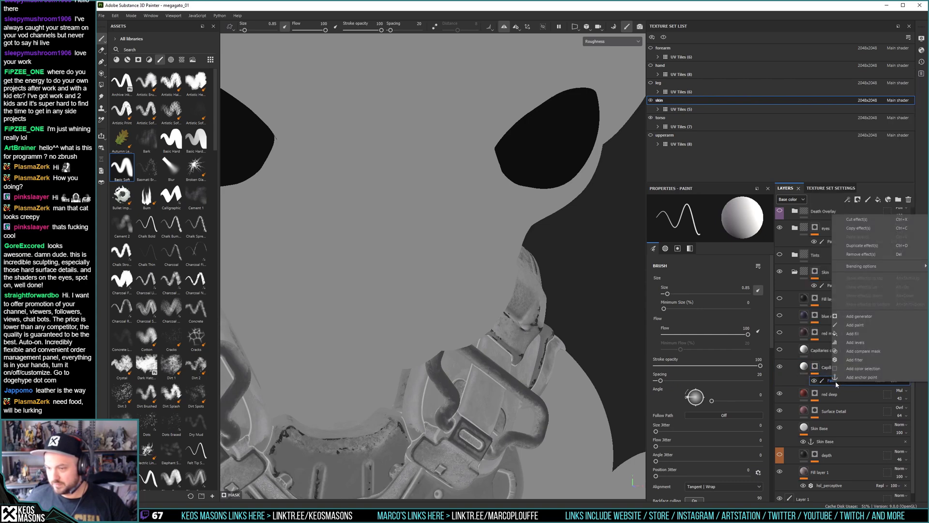
{"action": "left_click", "coordinate": [859, 334]}
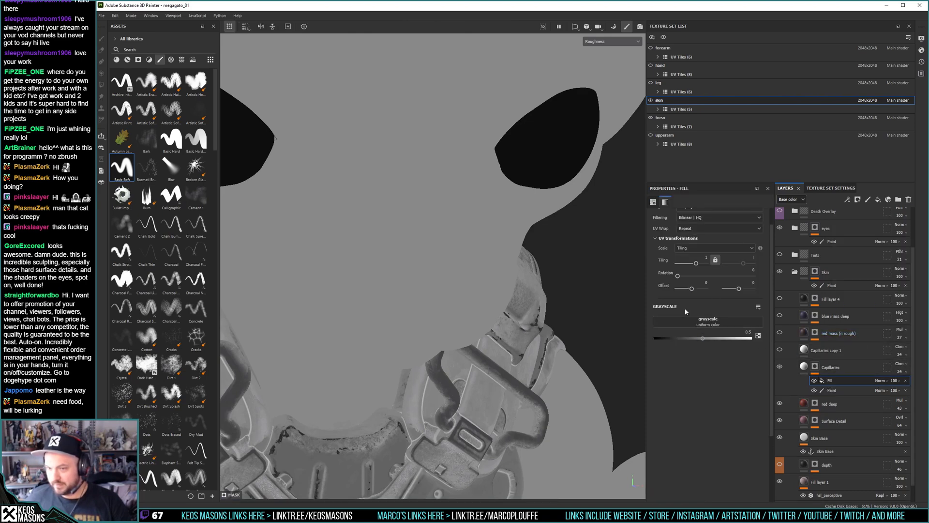
{"action": "scroll", "coordinate": [688, 308], "scroll_direction": "up", "scroll_amount": 1}
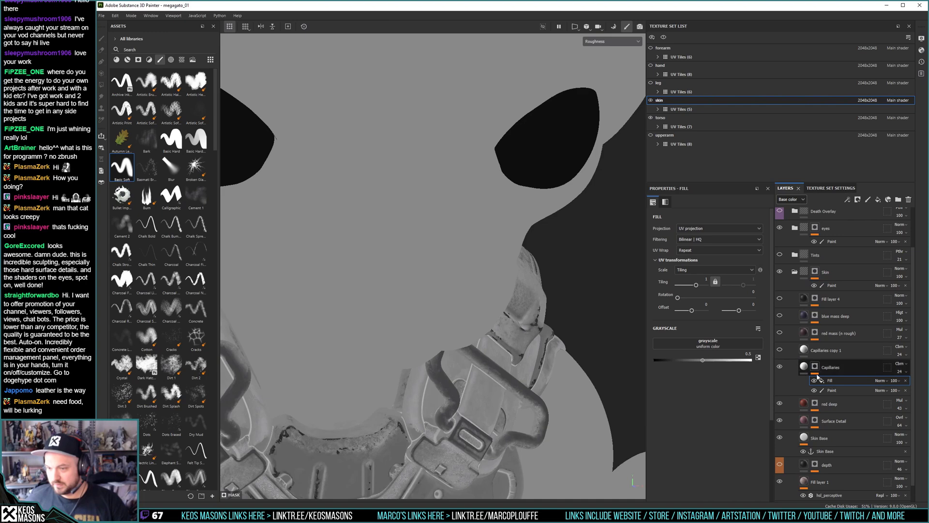
{"action": "left_click", "coordinate": [906, 380]}
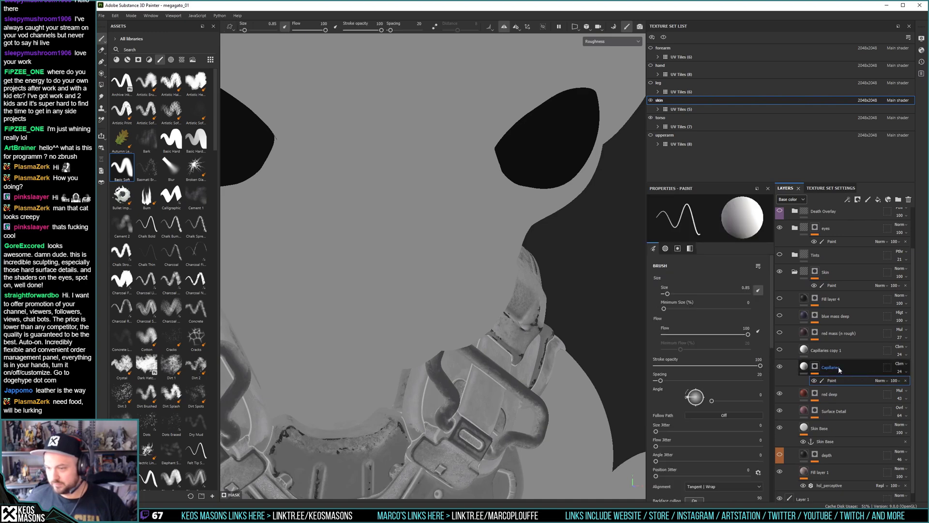
Copy the mask of the Capillaries layer.
{"action": "right_click", "coordinate": [818, 366]}
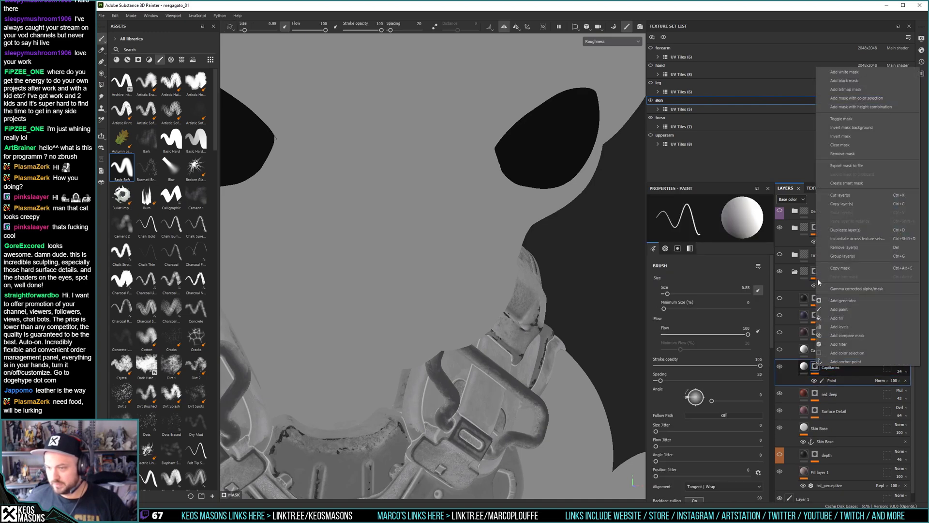
{"action": "left_click", "coordinate": [843, 154]}
{"action": "left_click", "coordinate": [815, 368]}
{"action": "right_click", "coordinate": [815, 369]}
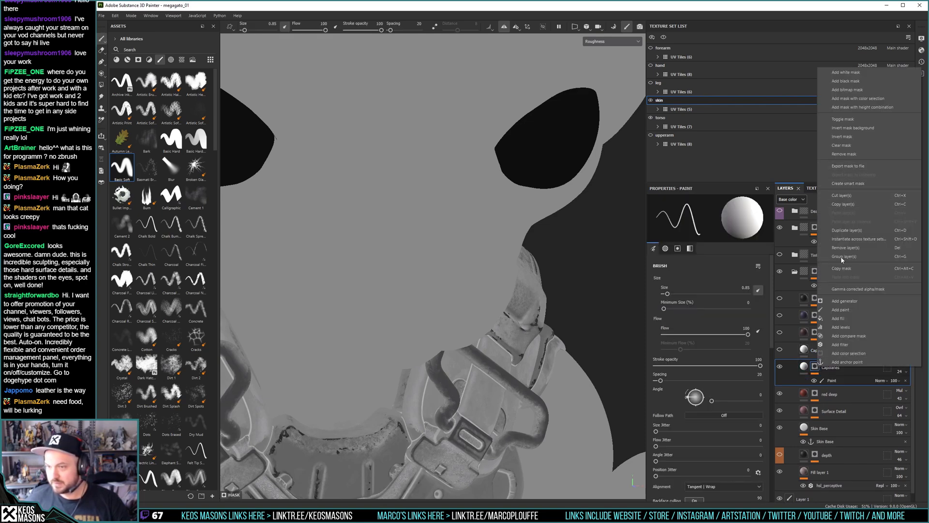
{"action": "left_click", "coordinate": [841, 369]}
{"action": "right_click", "coordinate": [842, 369]}
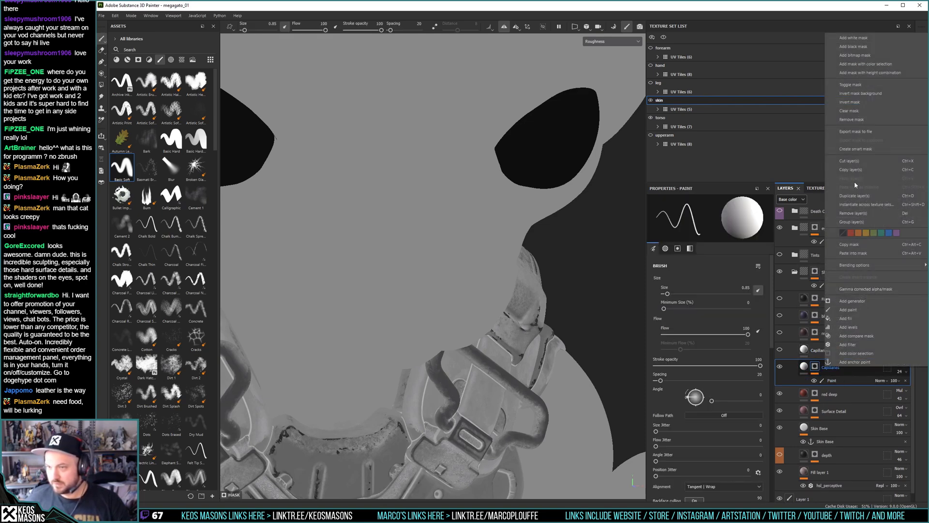
Add a fill layer named "nose spec" above Capillaries and paste the copied mask into it.
{"action": "left_click", "coordinate": [844, 318]}
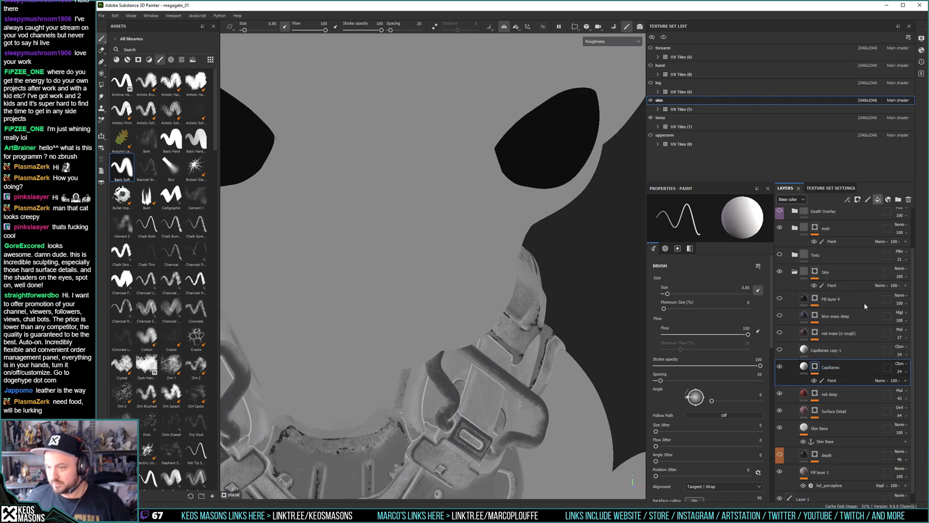
{"action": "double_click", "coordinate": [820, 367]}
{"action": "type", "text": "aos spec"}
{"action": "key", "text": "Return"}
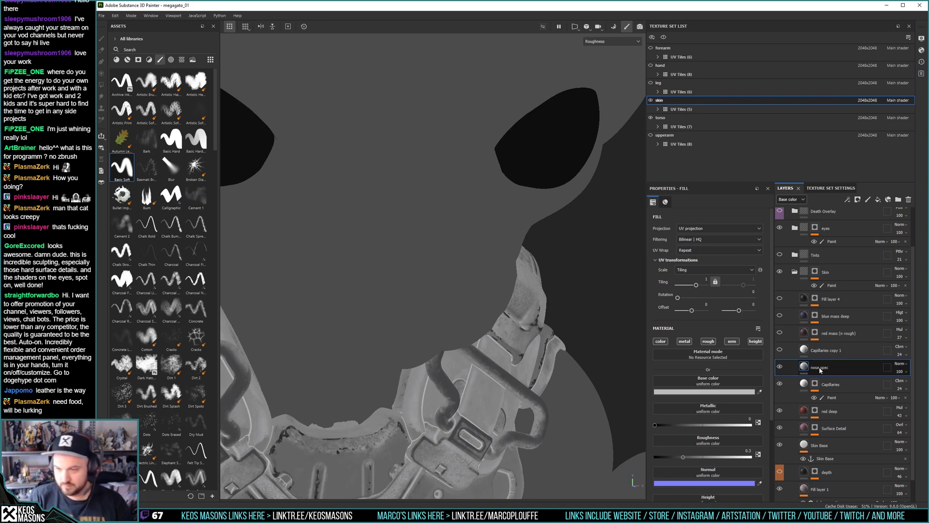
{"action": "right_click", "coordinate": [811, 367]}
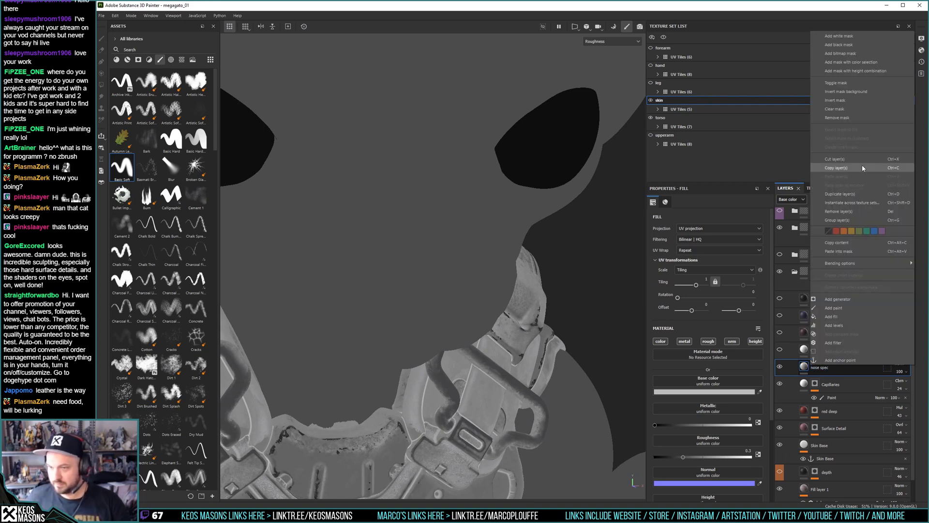
{"action": "left_click", "coordinate": [838, 251]}
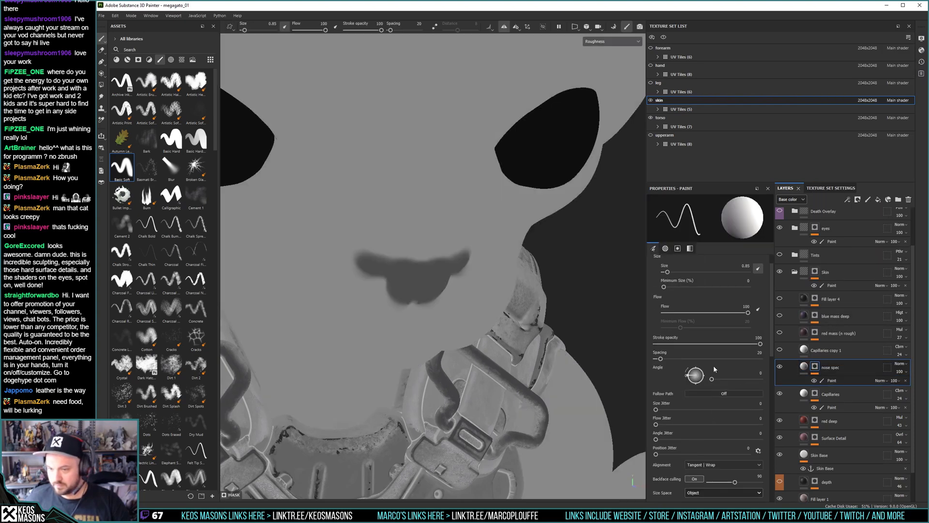
Limit the nose spec fill to the roughness channel by disabling color, metal, normal and height.
{"action": "left_click", "coordinate": [804, 366]}
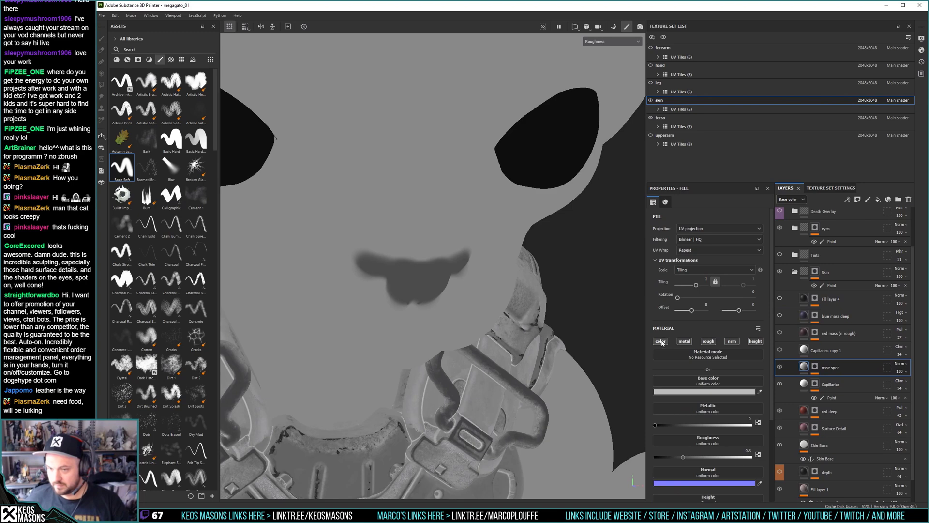
{"action": "left_click", "coordinate": [731, 341]}
{"action": "left_click", "coordinate": [755, 341]}
{"action": "left_click", "coordinate": [731, 341]}
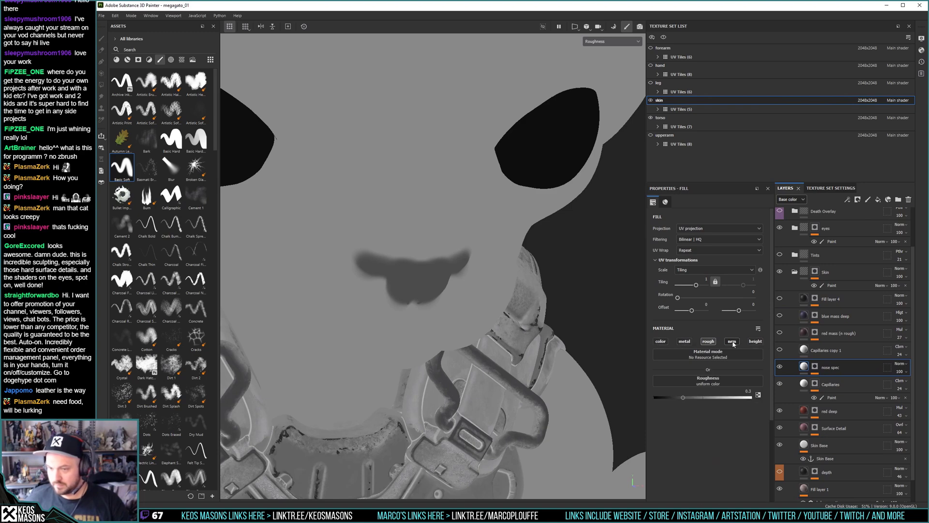
Return the viewport to the full material display and set the nose spec fill's roughness to 0.4059.
{"action": "key", "text": "m"}
{"action": "left_click_drag", "start_coordinate": [338, 194], "coordinate": [448, 309], "text": "alt"}
{"action": "left_click_drag", "start_coordinate": [683, 397], "coordinate": [693, 397]}
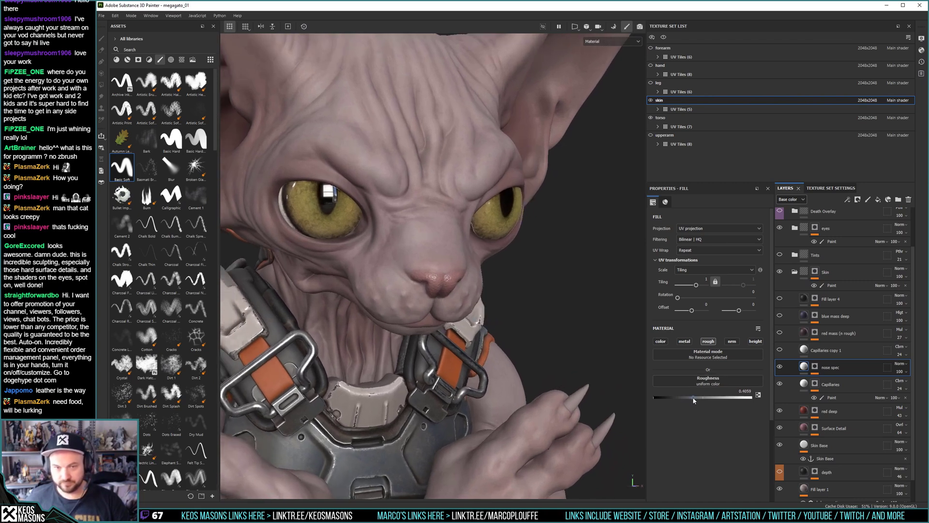
Examine the nose's gloss and the surrounding face from several angles and distances.
{"action": "right_click_drag", "start_coordinate": [476, 262], "coordinate": [545, 247], "text": "alt"}
{"action": "left_click_drag", "start_coordinate": [545, 248], "coordinate": [508, 315], "text": "alt"}
{"action": "right_click_drag", "start_coordinate": [508, 315], "coordinate": [450, 250], "text": "alt"}
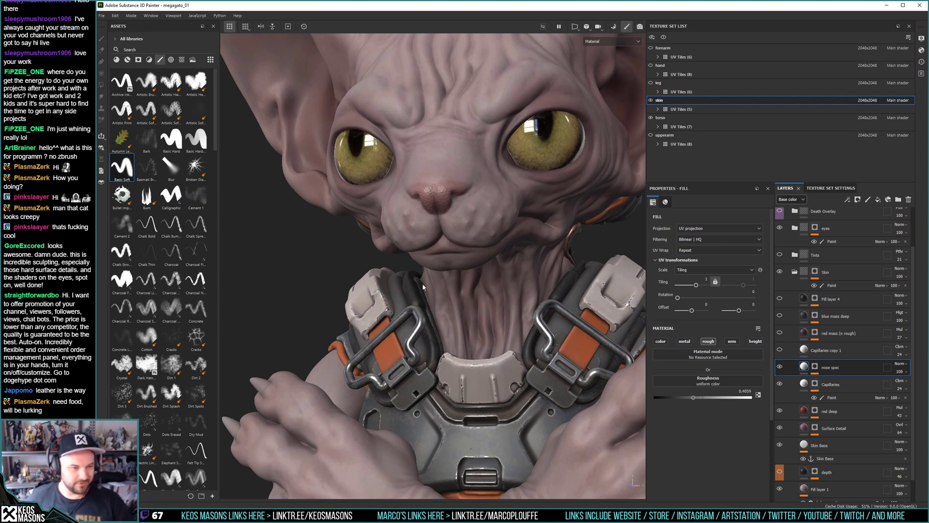
{"action": "scroll", "coordinate": [432, 275], "scroll_direction": "up", "scroll_amount": 5}
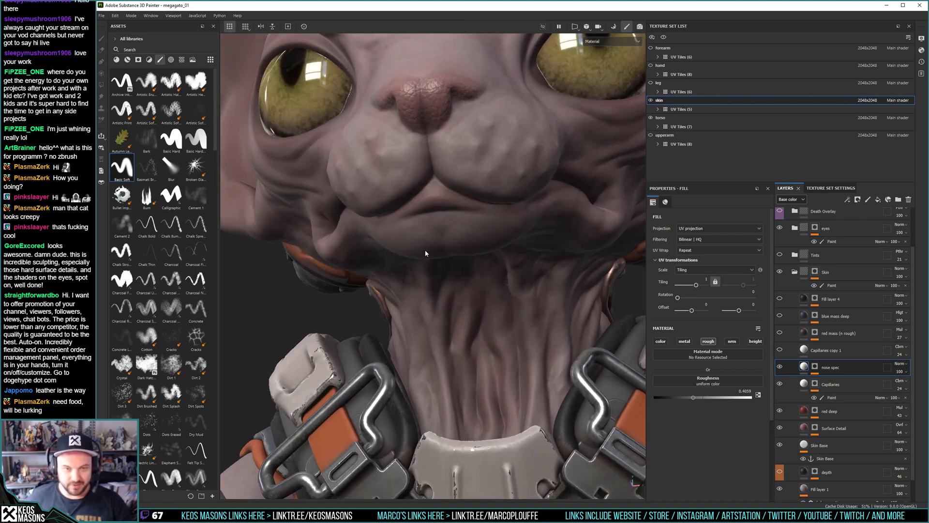
{"action": "scroll", "coordinate": [426, 266], "scroll_direction": "down", "scroll_amount": 4}
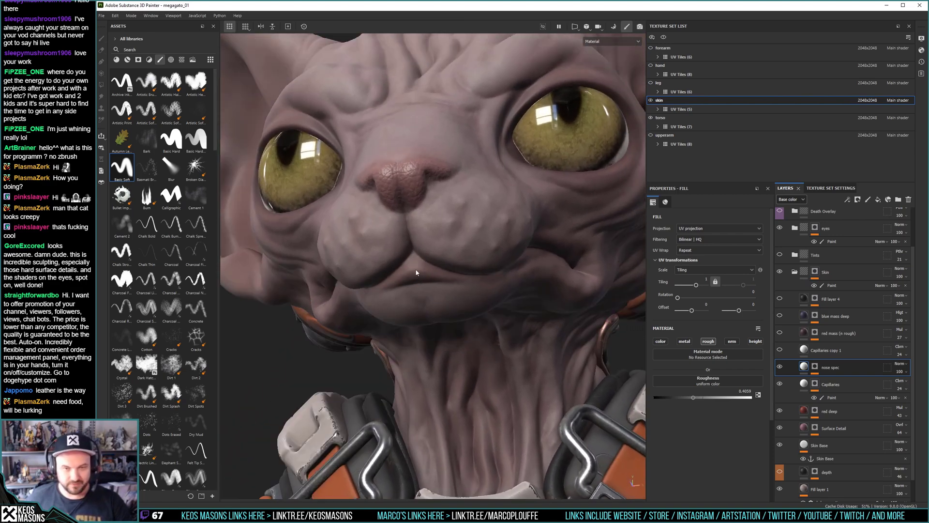
{"action": "scroll", "coordinate": [434, 275], "scroll_direction": "down", "scroll_amount": 3}
{"action": "mouse_move", "coordinate": [429, 255]}
{"action": "left_mouse_down", "text": "alt"}
{"action": "mouse_move", "coordinate": [421, 220]}
{"action": "mouse_move", "coordinate": [443, 280]}
{"action": "mouse_move", "coordinate": [425, 291]}
{"action": "mouse_move", "coordinate": [436, 285]}
{"action": "left_mouse_up", "text": "alt"}
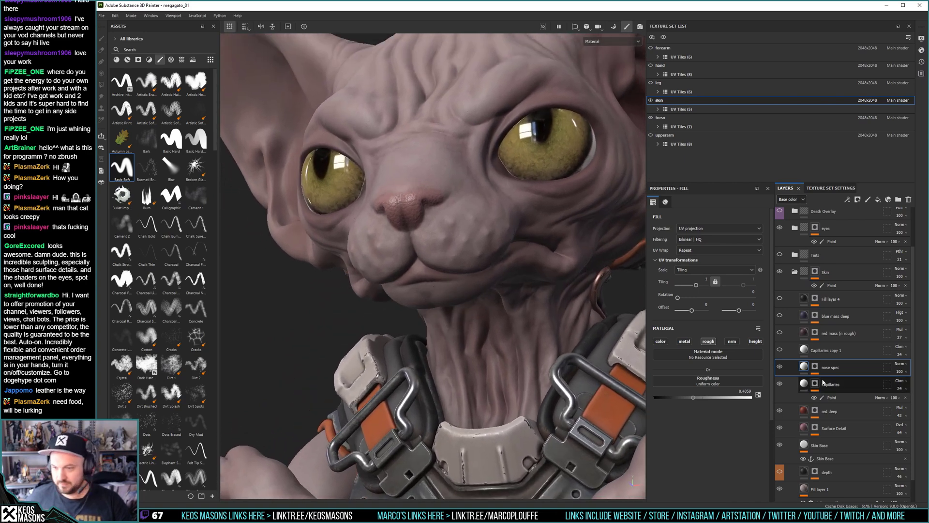
Select the nose spec mask and examine the nose, muzzle and mouth from several angles under rotated environment lighting.
{"action": "left_click", "coordinate": [814, 367]}
{"action": "left_click_drag", "start_coordinate": [517, 270], "coordinate": [422, 271], "text": "alt"}
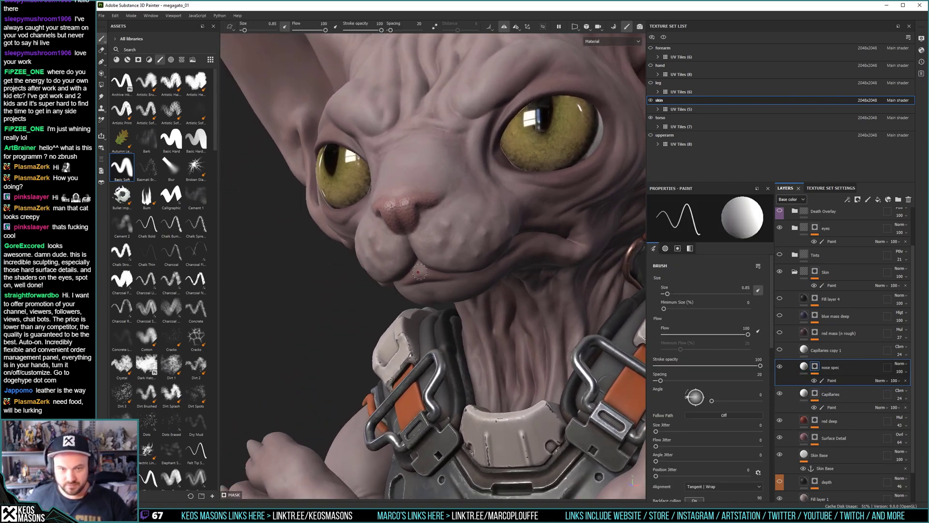
{"action": "mouse_move", "coordinate": [429, 257]}
{"action": "left_mouse_down", "text": "alt"}
{"action": "mouse_move", "coordinate": [427, 304]}
{"action": "mouse_move", "coordinate": [457, 301]}
{"action": "left_mouse_up", "text": "alt"}
{"action": "right_click_drag", "start_coordinate": [409, 205], "coordinate": [454, 334], "text": "alt"}
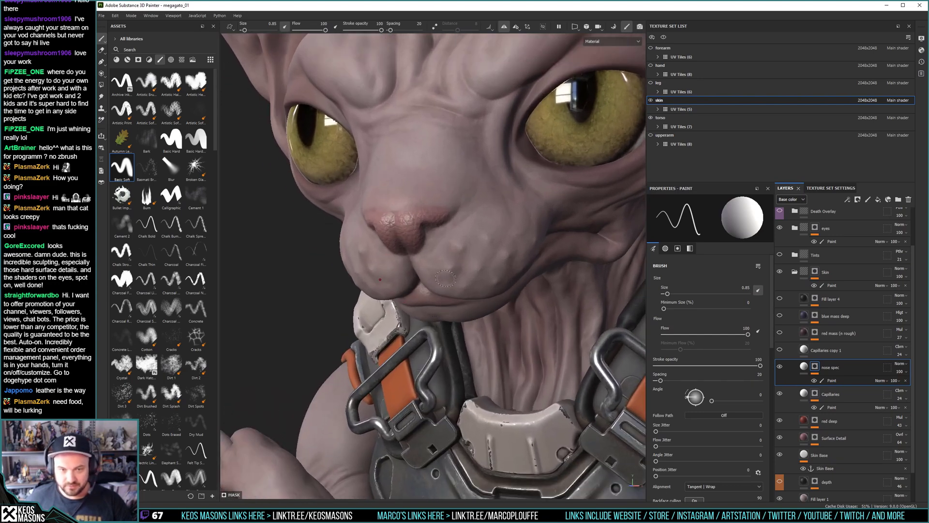
{"action": "left_click_drag", "start_coordinate": [446, 281], "coordinate": [493, 353], "text": "alt"}
{"action": "right_click_drag", "start_coordinate": [494, 352], "coordinate": [491, 326], "text": "shift"}
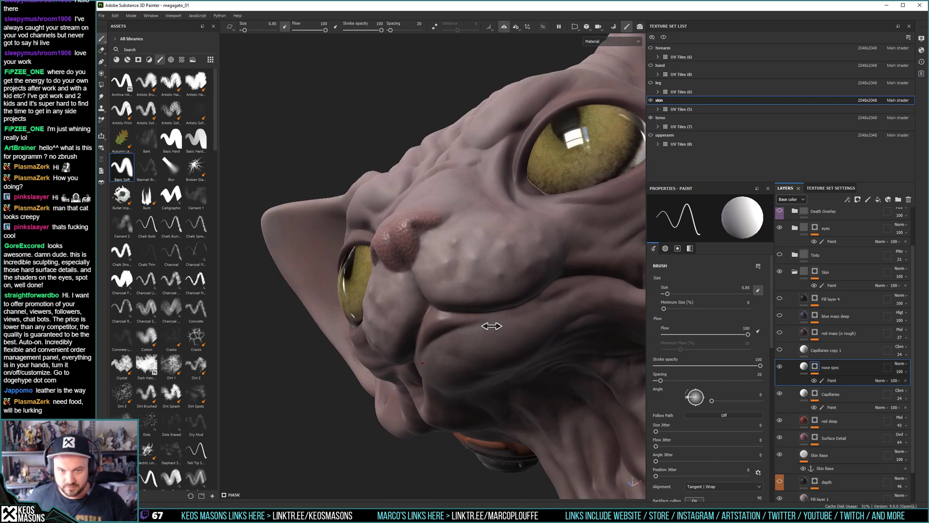
{"action": "left_click_drag", "start_coordinate": [497, 314], "coordinate": [518, 316], "text": "alt"}
{"action": "right_click_drag", "start_coordinate": [517, 317], "coordinate": [461, 297], "text": "shift"}
{"action": "left_click_drag", "start_coordinate": [509, 292], "coordinate": [442, 285], "text": "alt"}
{"action": "right_click_drag", "start_coordinate": [442, 285], "coordinate": [408, 278], "text": "shift"}
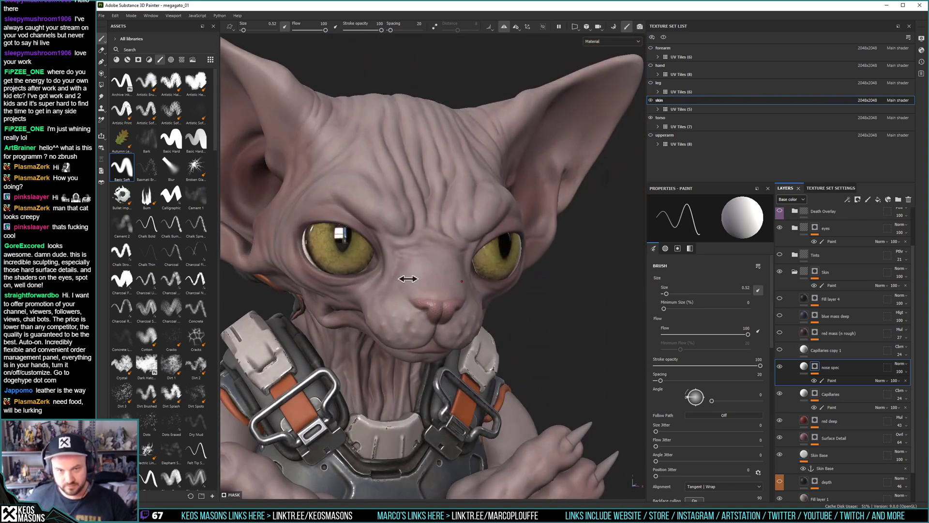
Examine the cat's nose, eyes, brow and ears from several angles and distances.
{"action": "left_click_drag", "start_coordinate": [407, 279], "coordinate": [464, 287], "text": "alt"}
{"action": "middle_click_drag", "start_coordinate": [490, 291], "coordinate": [461, 296], "text": "alt"}
{"action": "right_click_drag", "start_coordinate": [462, 296], "coordinate": [416, 251], "text": "alt"}
{"action": "mouse_move", "coordinate": [416, 251]}
{"action": "left_mouse_down", "text": "alt"}
{"action": "mouse_move", "coordinate": [448, 354]}
{"action": "mouse_move", "coordinate": [461, 338]}
{"action": "left_mouse_up", "text": "alt"}
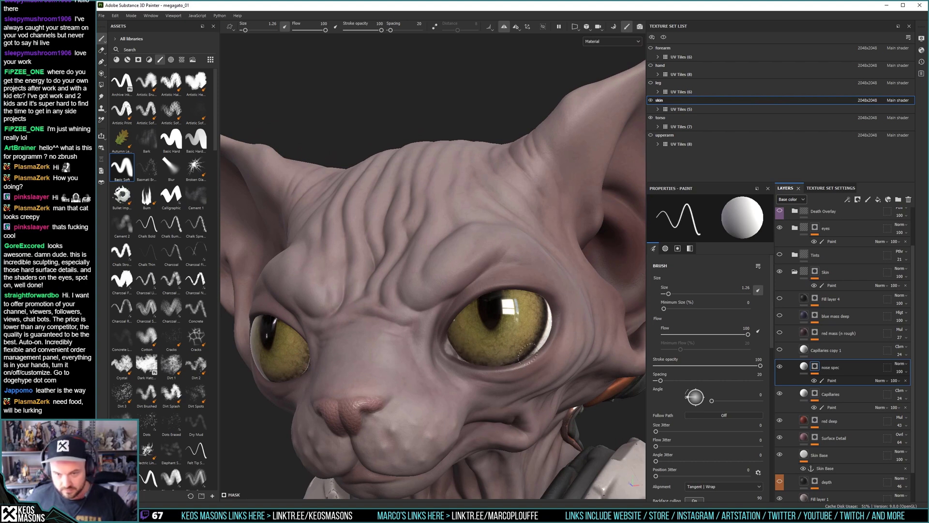
{"action": "mouse_move", "coordinate": [535, 317]}
{"action": "left_mouse_down", "text": "alt"}
{"action": "mouse_move", "coordinate": [504, 266]}
{"action": "mouse_move", "coordinate": [544, 322]}
{"action": "left_mouse_up", "text": "alt"}
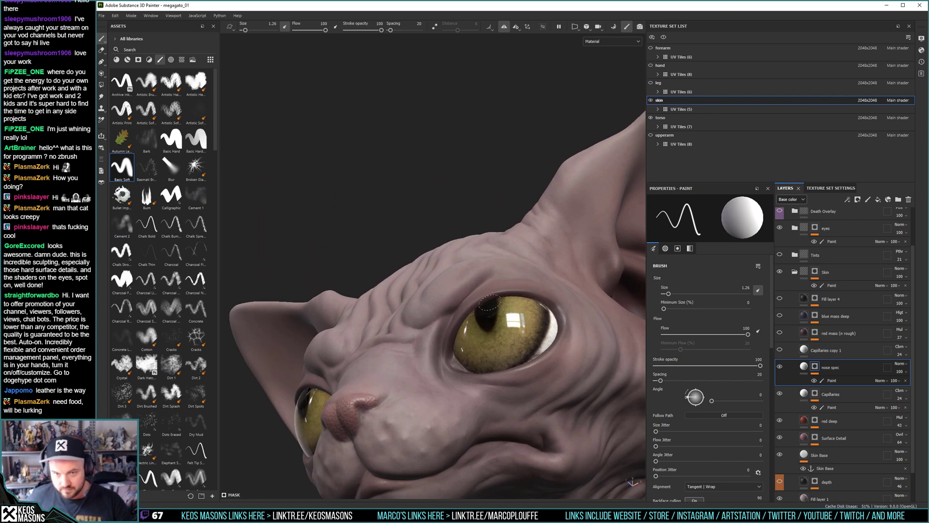
{"action": "left_click_drag", "start_coordinate": [454, 355], "coordinate": [503, 343], "text": "alt"}
{"action": "right_click_drag", "start_coordinate": [503, 344], "coordinate": [464, 276], "text": "alt"}
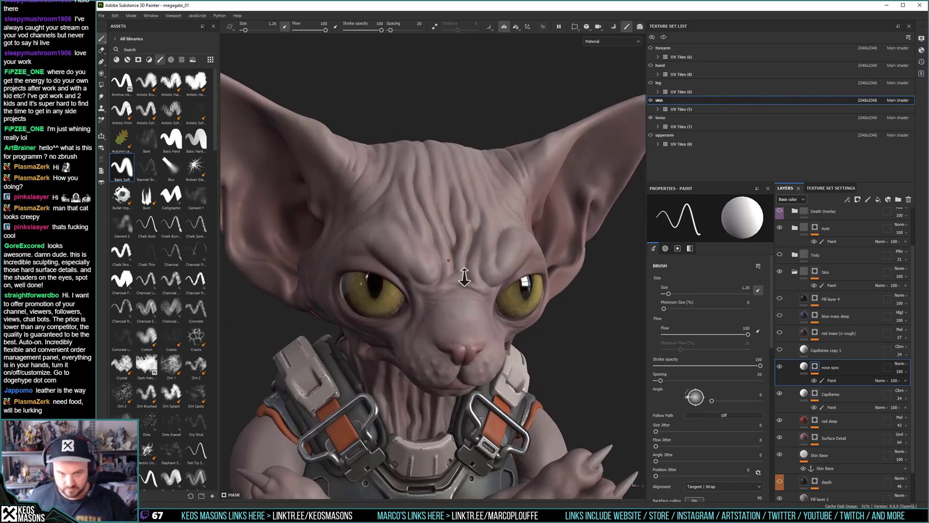
{"action": "left_click_drag", "start_coordinate": [464, 276], "coordinate": [444, 291], "text": "alt"}
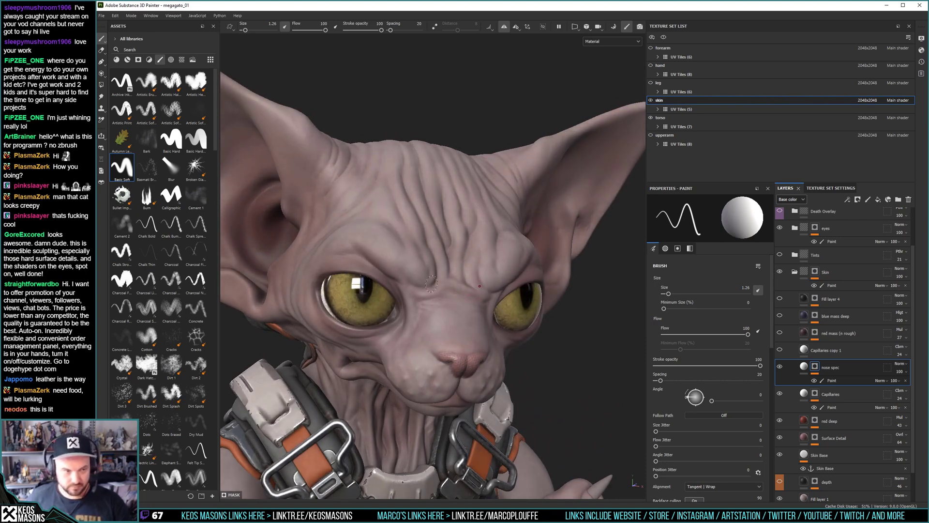
{"action": "mouse_move", "coordinate": [478, 303]}
{"action": "left_mouse_down", "text": "alt"}
{"action": "mouse_move", "coordinate": [424, 319]}
{"action": "mouse_move", "coordinate": [523, 337]}
{"action": "mouse_move", "coordinate": [479, 295]}
{"action": "left_mouse_up", "text": "alt"}
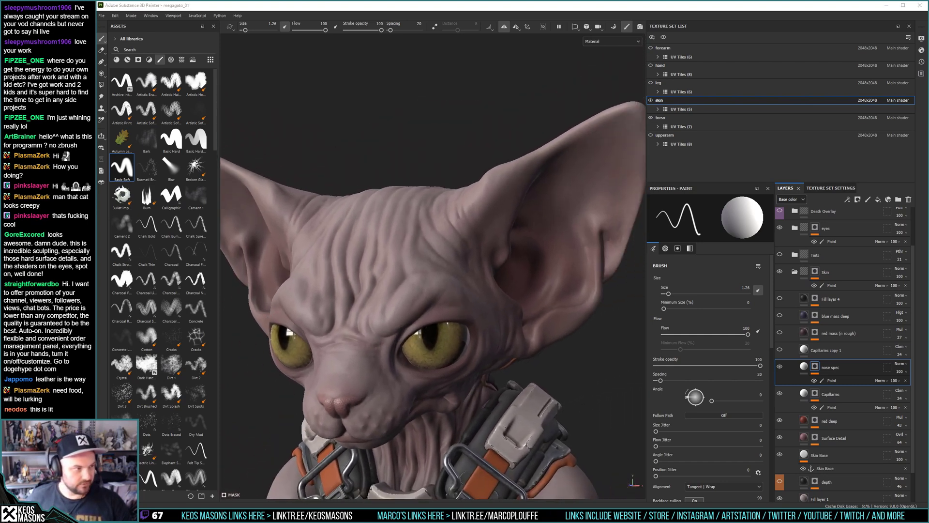
{"action": "left_click_drag", "start_coordinate": [489, 259], "coordinate": [494, 293], "text": "alt"}
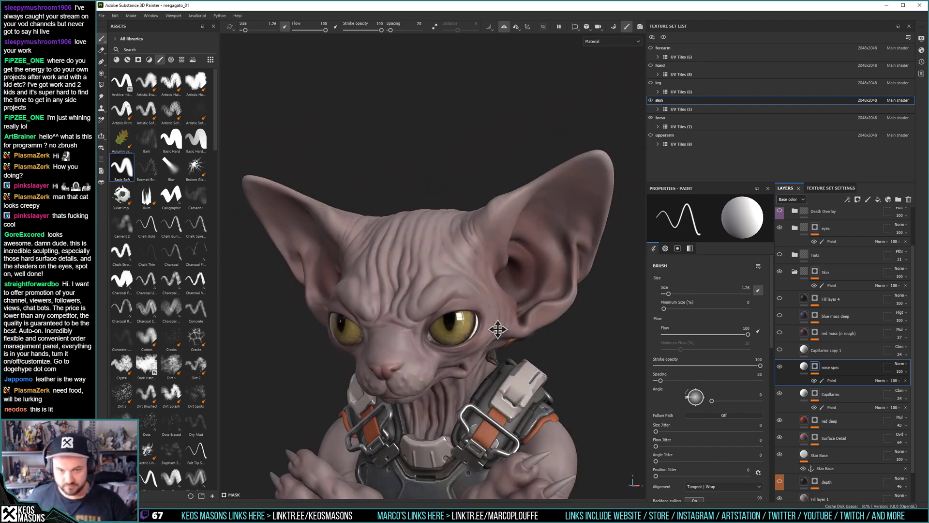
Examine the torso and crossed arms, and inspect the muzzle and mouth from both sides.
{"action": "middle_click_drag", "start_coordinate": [496, 295], "coordinate": [501, 206], "text": "alt"}
{"action": "left_click_drag", "start_coordinate": [501, 206], "coordinate": [412, 113], "text": "alt"}
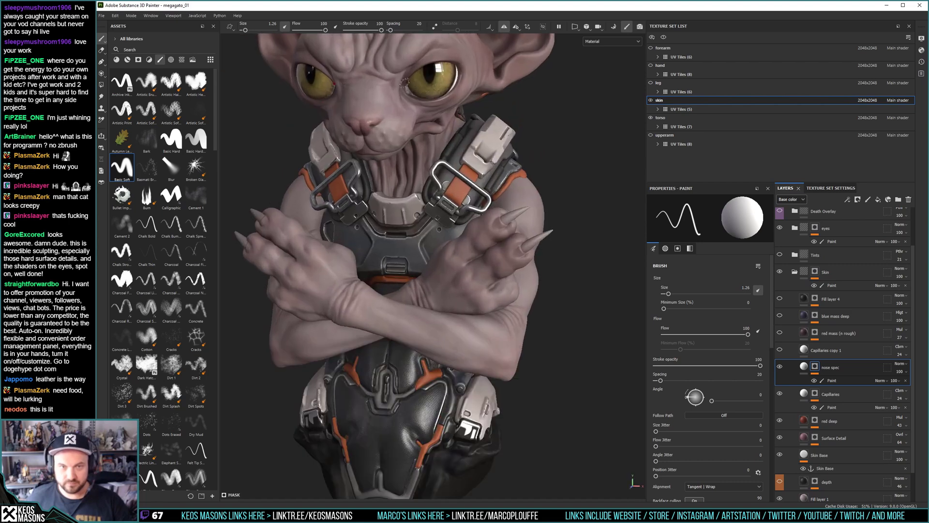
{"action": "middle_click_drag", "start_coordinate": [413, 113], "coordinate": [489, 367], "text": "alt"}
{"action": "left_click_drag", "start_coordinate": [489, 367], "coordinate": [464, 275], "text": "alt"}
{"action": "middle_click_drag", "start_coordinate": [444, 245], "coordinate": [436, 290], "text": "alt"}
{"action": "right_click_drag", "start_coordinate": [435, 291], "coordinate": [454, 267], "text": "alt"}
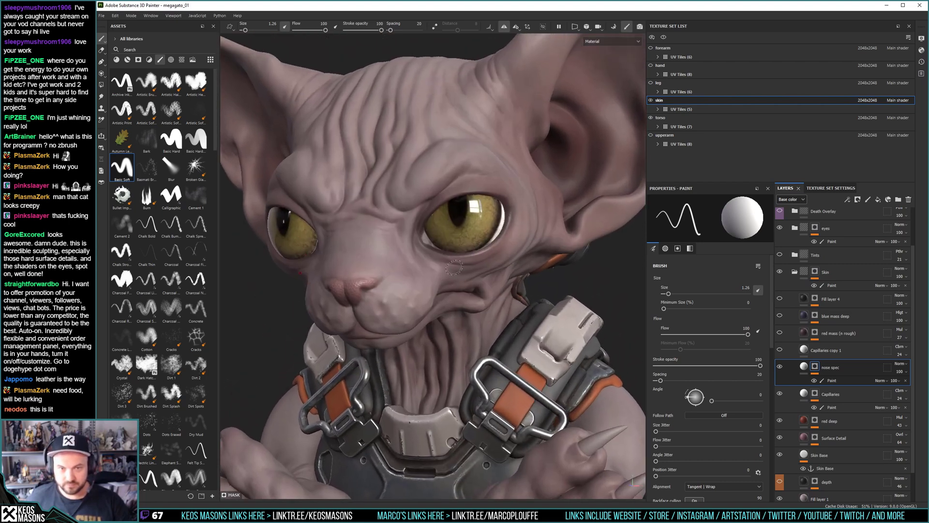
{"action": "left_click_drag", "start_coordinate": [457, 264], "coordinate": [470, 263], "text": "alt"}
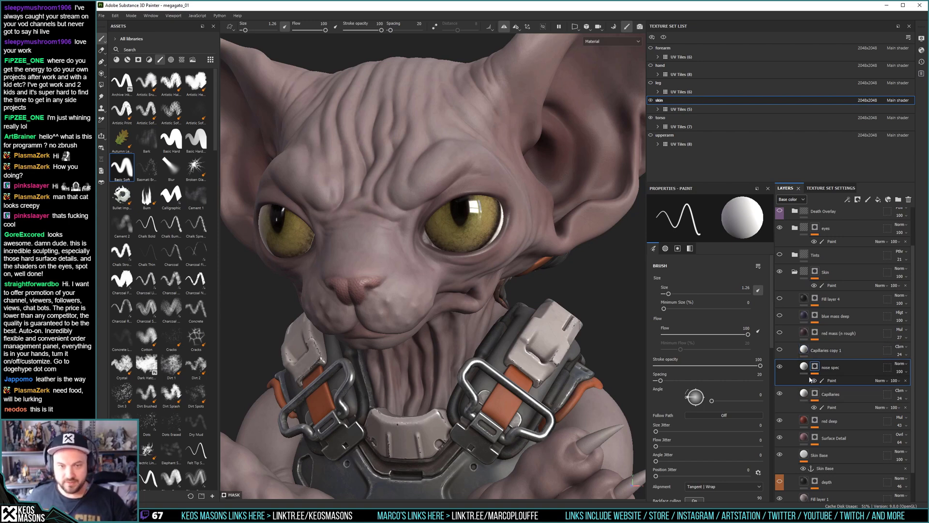
{"action": "left_click_drag", "start_coordinate": [484, 296], "coordinate": [433, 295], "text": "alt"}
{"action": "right_click_drag", "start_coordinate": [397, 293], "coordinate": [403, 294], "text": "ctrl"}
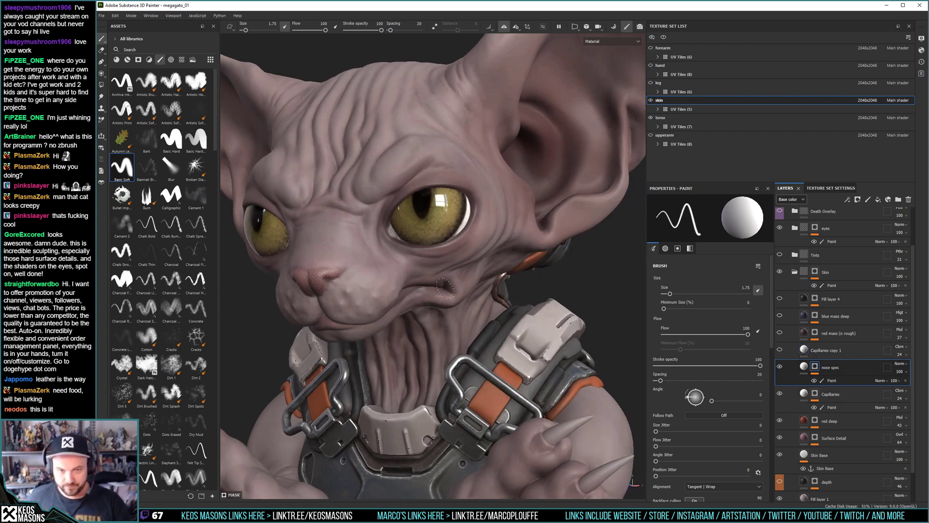
{"action": "mouse_move", "coordinate": [455, 291]}
{"action": "left_mouse_down", "text": "alt"}
{"action": "mouse_move", "coordinate": [450, 265]}
{"action": "mouse_move", "coordinate": [528, 308]}
{"action": "mouse_move", "coordinate": [516, 288]}
{"action": "left_mouse_up", "text": "alt"}
Display only the roughness channel and inspect the nose and mouth areas from the side.
{"action": "left_click", "coordinate": [604, 44]}
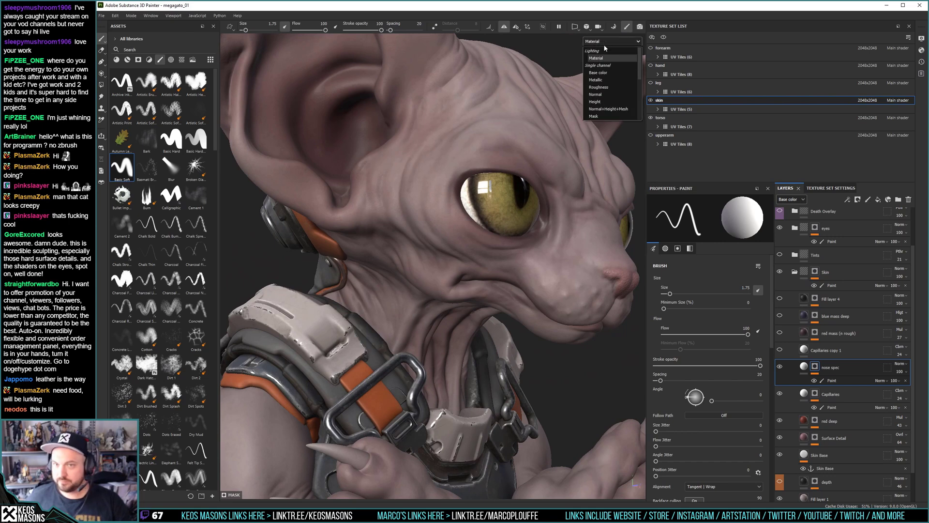
{"action": "left_click", "coordinate": [607, 88]}
{"action": "left_click_drag", "start_coordinate": [523, 289], "coordinate": [493, 250], "text": "alt"}
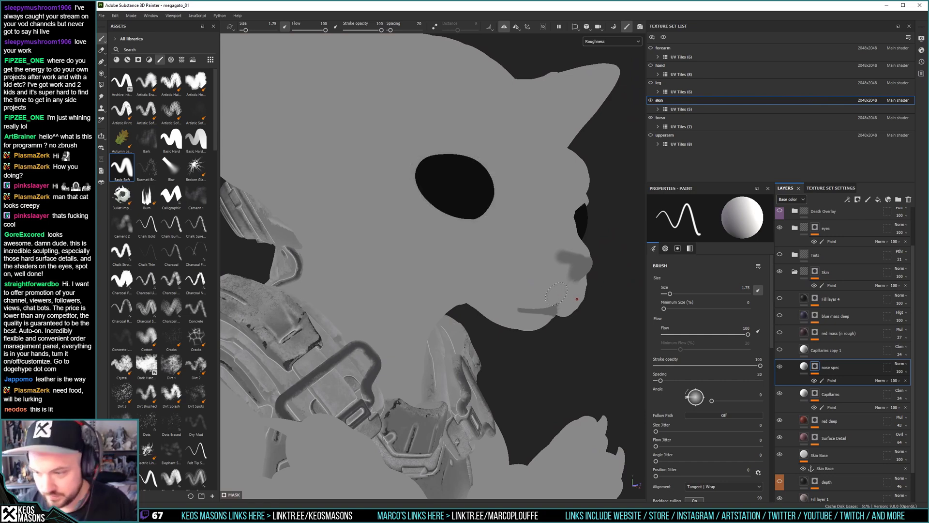
Duplicate the nose spec layer and rename the copy as flash spec.
{"action": "left_click", "coordinate": [804, 366]}
{"action": "right_click", "coordinate": [803, 367]}
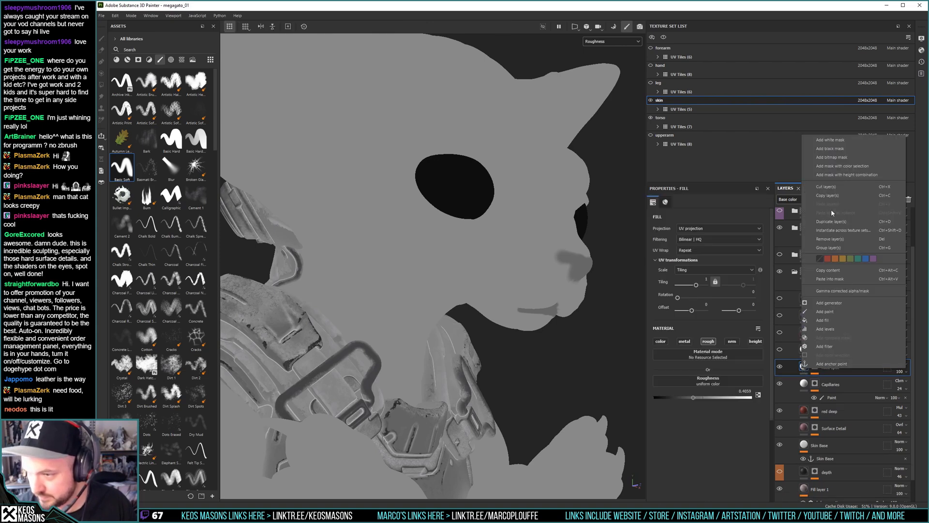
{"action": "left_click", "coordinate": [831, 221]}
{"action": "double_click", "coordinate": [830, 367]}
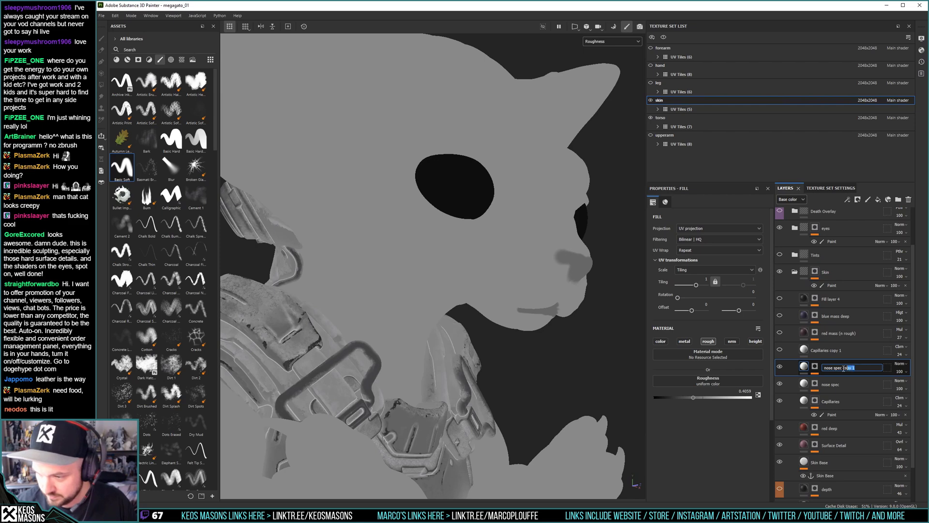
{"action": "type", "text": "flash spec"}
{"action": "key", "text": "Return"}
Paint a symmetrical pair of patches between the eyes above the nose on the flash spec mask.
{"action": "right_click", "coordinate": [817, 372]}
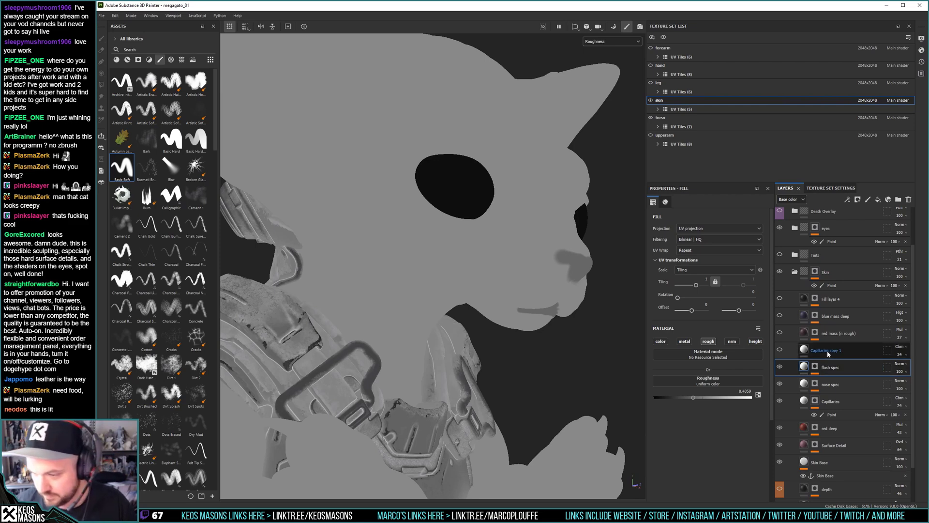
{"action": "left_click", "coordinate": [824, 376]}
{"action": "left_click_drag", "start_coordinate": [426, 252], "coordinate": [560, 253], "text": "alt"}
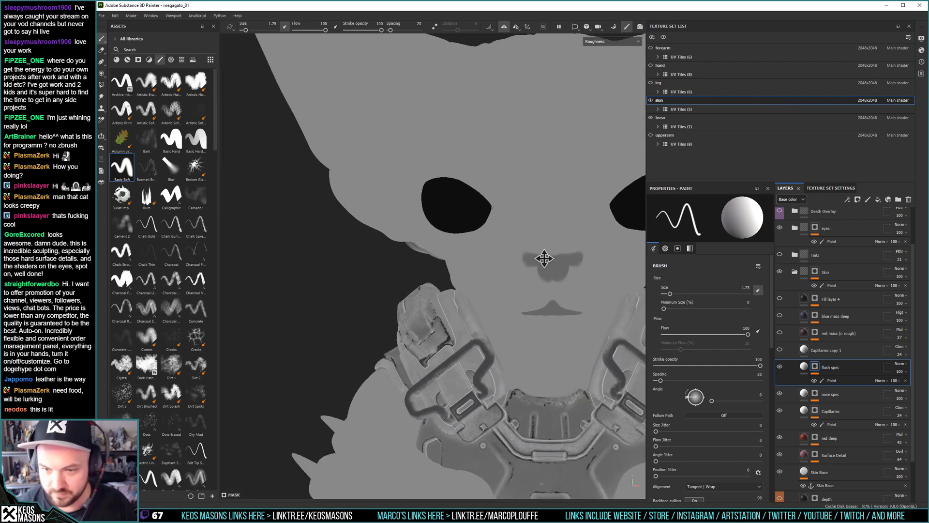
{"action": "right_click_drag", "start_coordinate": [560, 253], "coordinate": [530, 247], "text": "alt"}
{"action": "left_click_drag", "start_coordinate": [529, 247], "coordinate": [515, 238], "text": "alt"}
{"action": "mouse_move", "coordinate": [432, 215]}
{"action": "left_mouse_down"}
{"action": "mouse_move", "coordinate": [460, 187]}
{"action": "mouse_move", "coordinate": [450, 224]}
{"action": "left_mouse_up"}
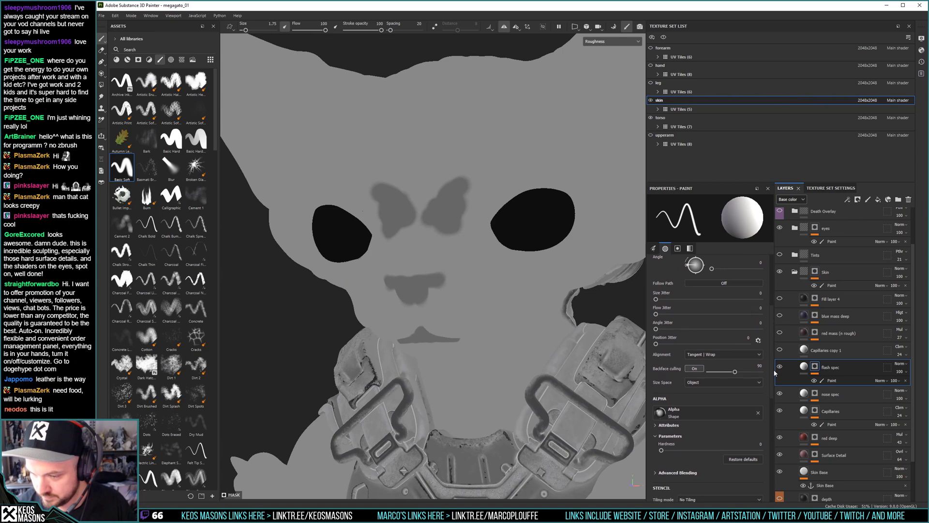
Set the flash spec fill's roughness to 0.2435 and inspect the face's gloss in the full material display.
{"action": "left_click", "coordinate": [804, 367]}
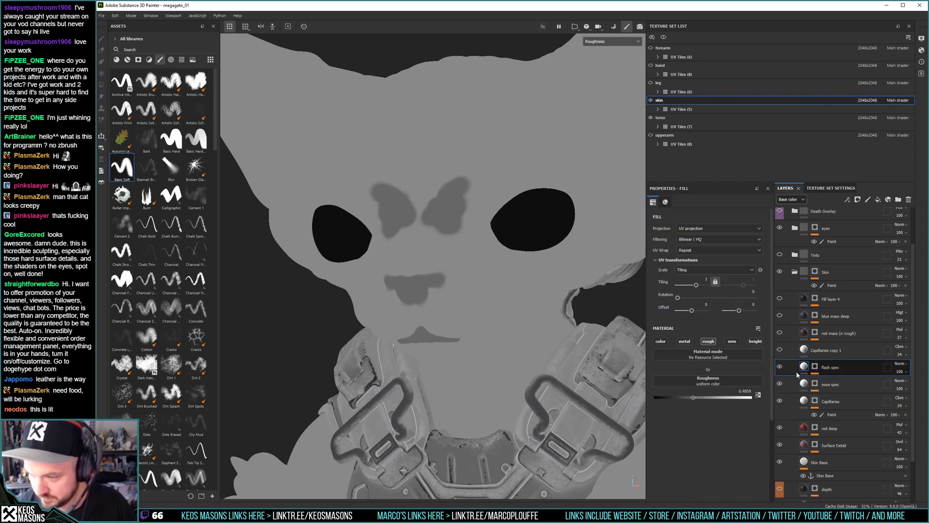
{"action": "left_click_drag", "start_coordinate": [690, 399], "coordinate": [678, 397]}
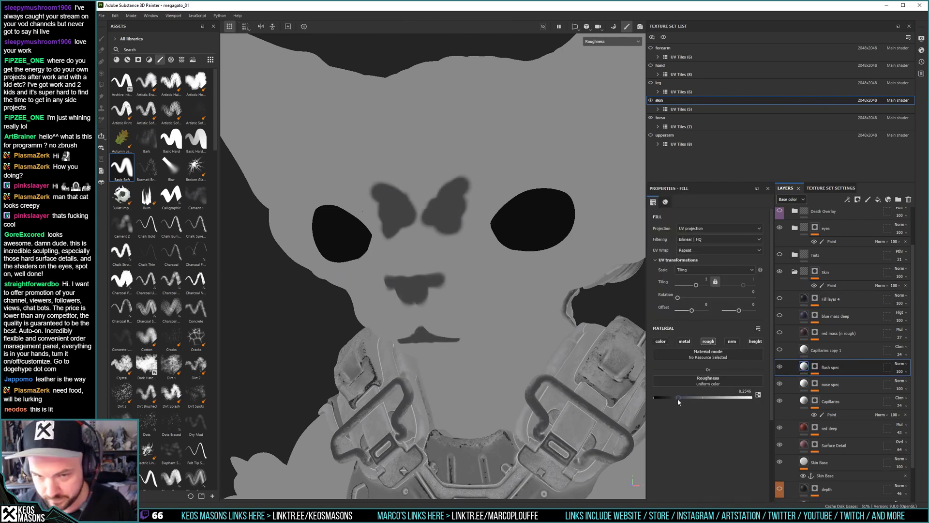
{"action": "key", "text": "m"}
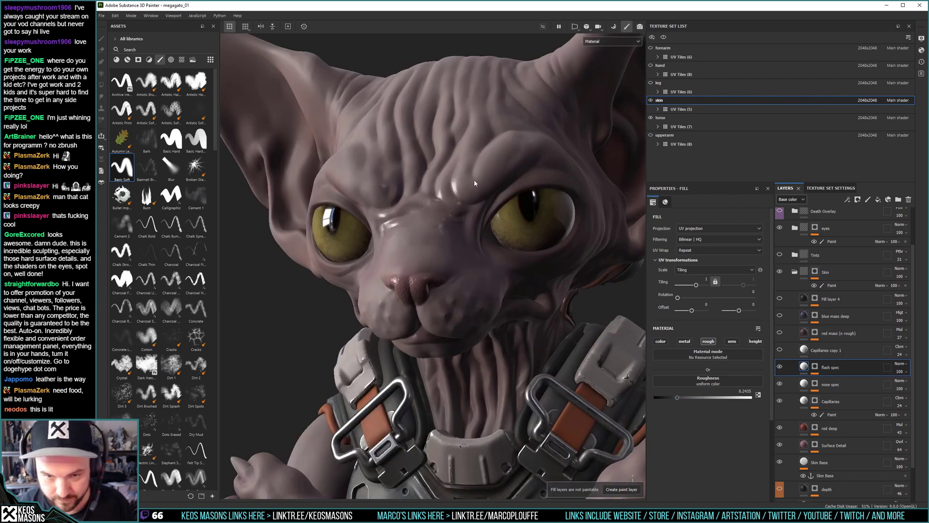
{"action": "left_click_drag", "start_coordinate": [484, 246], "coordinate": [479, 312], "text": "alt"}
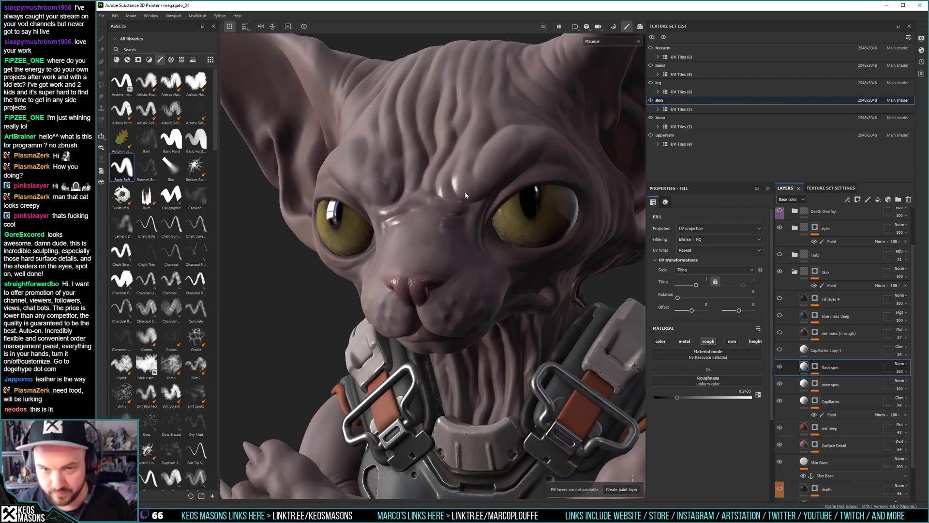
Display the flash spec mask alone and erase its brow and nose patches with a size 1.37 eraser.
{"action": "left_click", "coordinate": [815, 367]}
{"action": "left_click", "coordinate": [830, 381]}
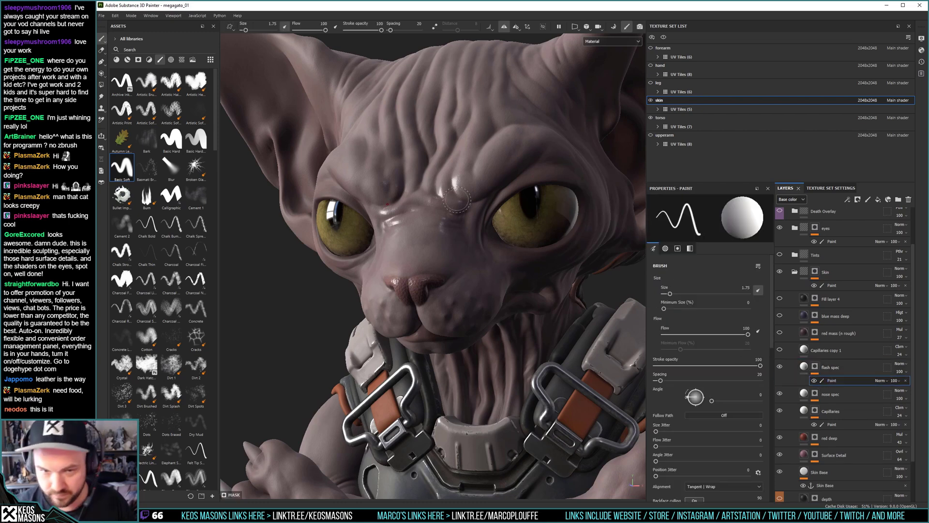
{"action": "key", "text": "e"}
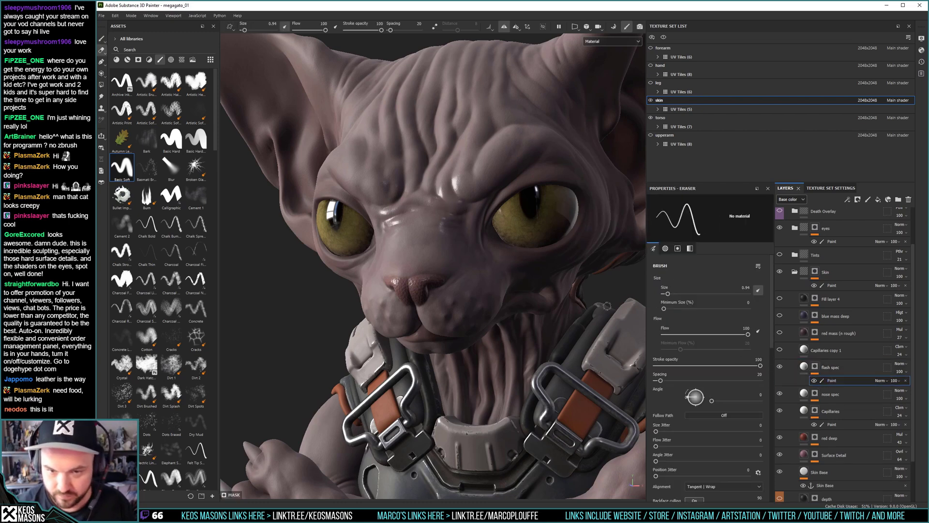
{"action": "left_click", "coordinate": [814, 366], "text": "alt"}
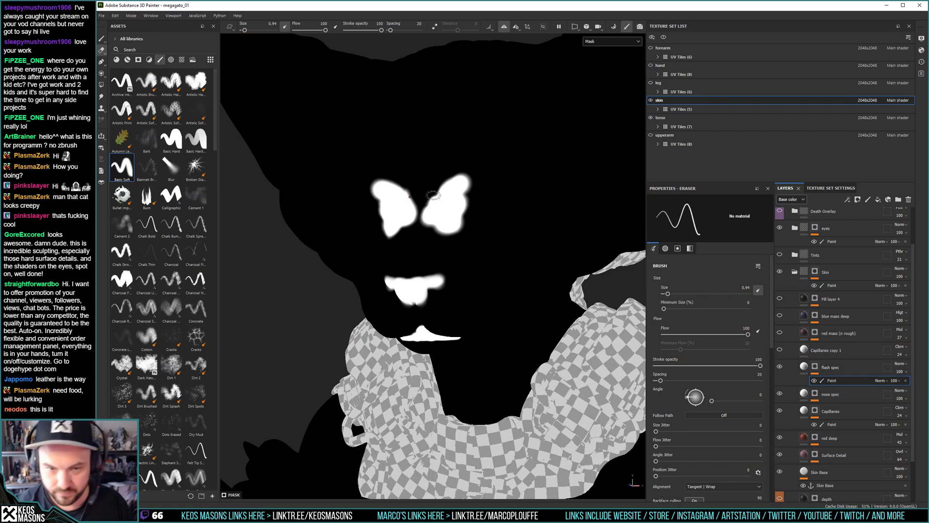
{"action": "right_click_drag", "start_coordinate": [430, 205], "coordinate": [435, 205], "text": "ctrl"}
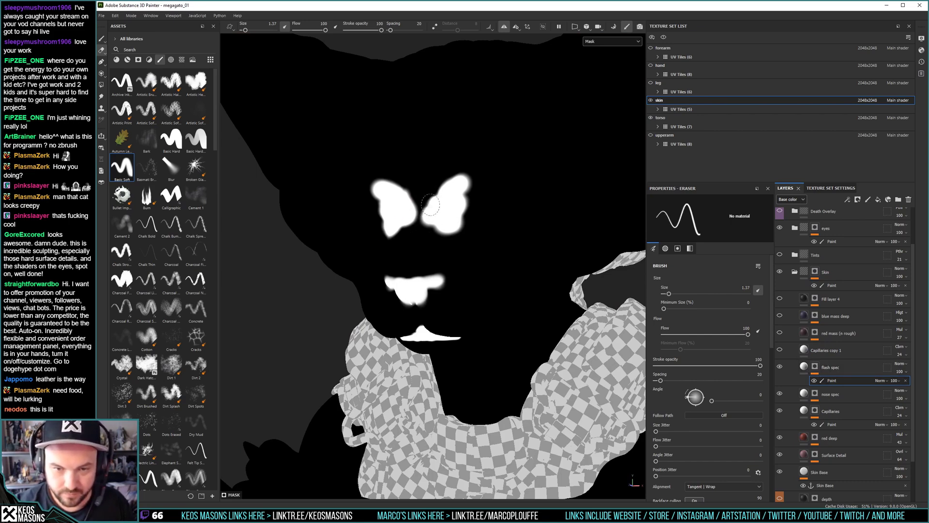
{"action": "left_click", "coordinate": [814, 381]}
{"action": "left_click", "coordinate": [814, 368]}
{"action": "mouse_move", "coordinate": [397, 194]}
{"action": "left_mouse_down"}
{"action": "mouse_move", "coordinate": [450, 203]}
{"action": "mouse_move", "coordinate": [387, 213]}
{"action": "mouse_move", "coordinate": [468, 196]}
{"action": "mouse_move", "coordinate": [461, 253]}
{"action": "left_mouse_up"}
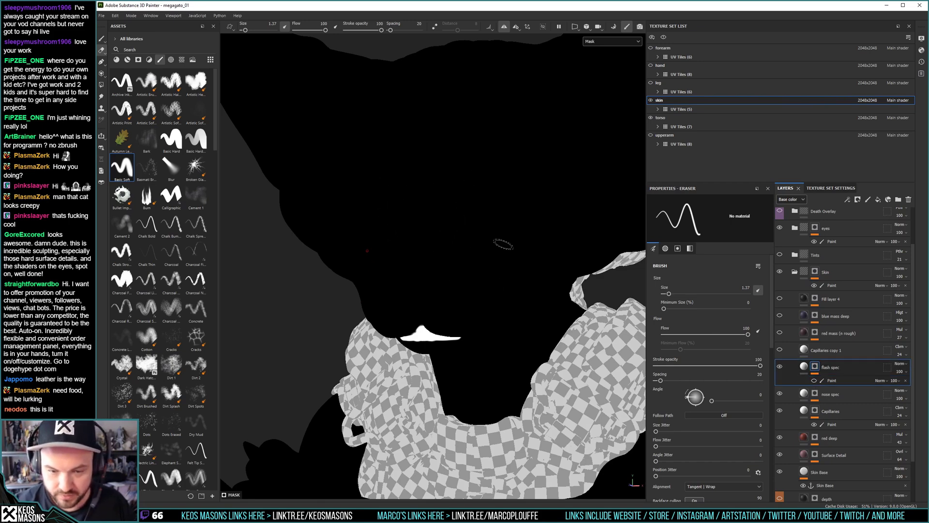
Erase the mouth patch and the remaining nose patch from the flash spec mask.
{"action": "left_click_drag", "start_coordinate": [492, 304], "coordinate": [502, 197], "text": "alt"}
{"action": "middle_click_drag", "start_coordinate": [473, 326], "coordinate": [477, 356], "text": "alt"}
{"action": "mouse_move", "coordinate": [444, 372]}
{"action": "left_mouse_down"}
{"action": "mouse_move", "coordinate": [424, 367]}
{"action": "mouse_move", "coordinate": [535, 406]}
{"action": "left_mouse_up"}
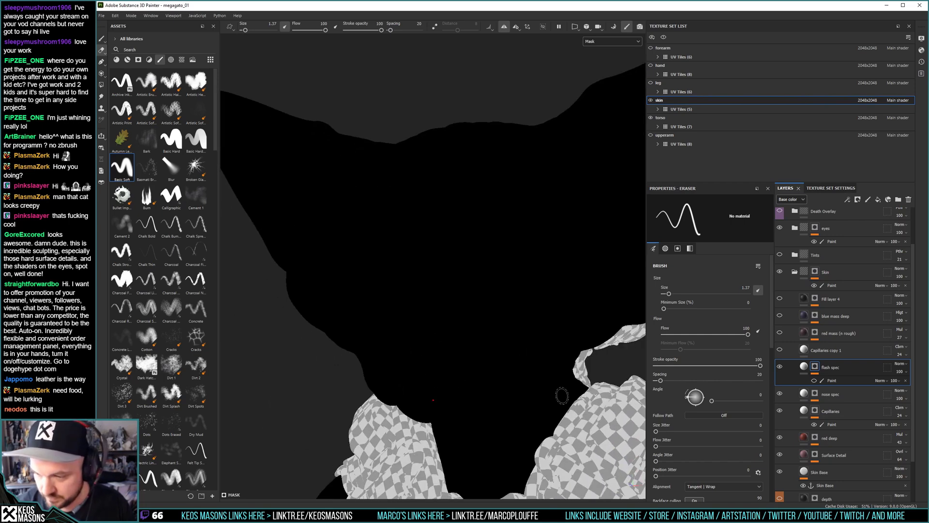
{"action": "left_click", "coordinate": [824, 381]}
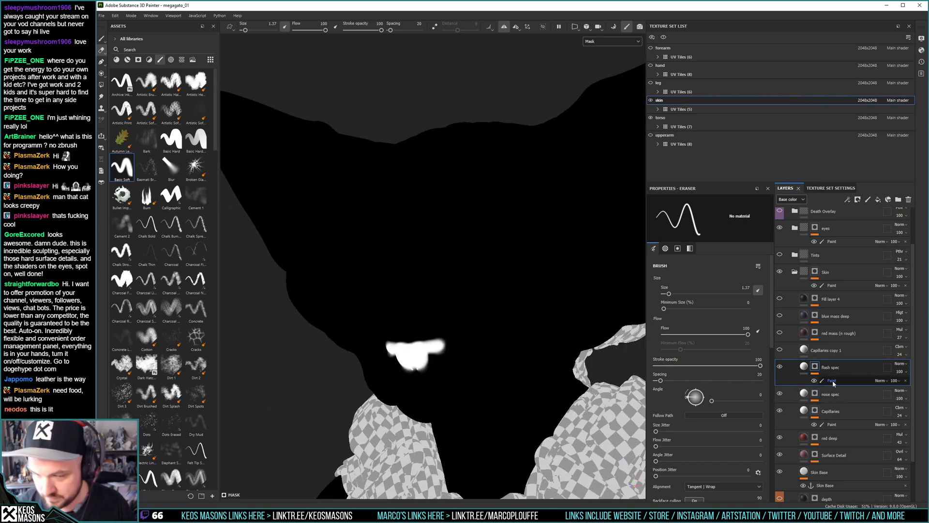
{"action": "left_click_drag", "start_coordinate": [440, 333], "coordinate": [434, 365]}
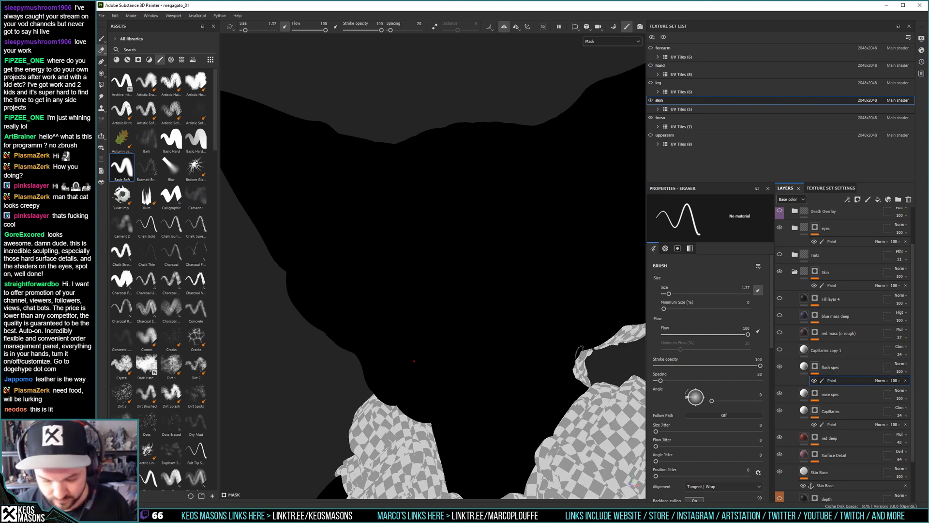
{"action": "key", "text": "1"}
{"action": "mouse_move", "coordinate": [470, 243]}
{"action": "left_mouse_down"}
{"action": "mouse_move", "coordinate": [480, 313]}
{"action": "mouse_move", "coordinate": [505, 323]}
{"action": "left_mouse_up"}
{"action": "key", "text": "ctrl+z"}
{"action": "mouse_move", "coordinate": [481, 232]}
{"action": "left_mouse_down"}
{"action": "mouse_move", "coordinate": [462, 307]}
{"action": "mouse_move", "coordinate": [469, 334]}
{"action": "left_mouse_up"}
{"action": "key", "text": "ctrl+z"}
Set the brush flow to 16, try soft symmetrical strokes around the brow on the flash spec mask, and undo them.
{"action": "mouse_move", "coordinate": [590, 363]}
{"action": "left_mouse_down", "text": "alt"}
{"action": "mouse_move", "coordinate": [529, 326]}
{"action": "mouse_move", "coordinate": [538, 355]}
{"action": "mouse_move", "coordinate": [576, 348]}
{"action": "left_mouse_up", "text": "alt"}
{"action": "left_click_drag", "start_coordinate": [749, 334], "coordinate": [676, 335]}
{"action": "mouse_move", "coordinate": [436, 219]}
{"action": "left_mouse_down"}
{"action": "mouse_move", "coordinate": [406, 271]}
{"action": "mouse_move", "coordinate": [442, 319]}
{"action": "left_mouse_up"}
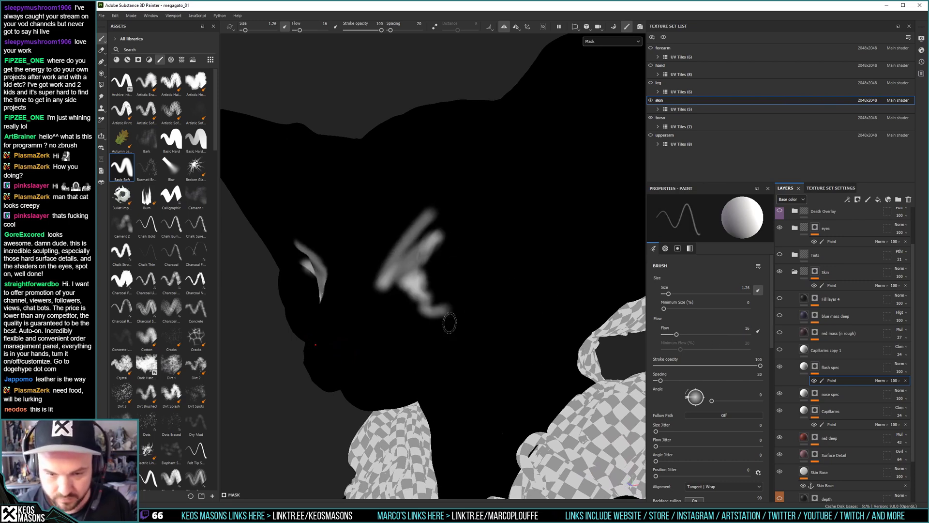
{"action": "key", "text": "ctrl+z"}
{"action": "key", "text": "ctrl+z"}
{"action": "key", "text": "ctrl+z"}
{"action": "key", "text": "ctrl+z"}
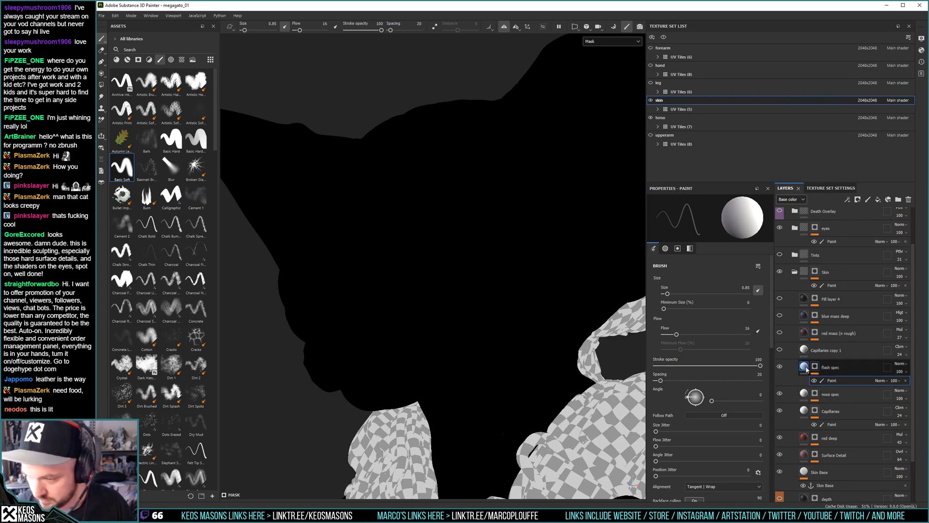
Check the skin's roughness channel, return to the full material display and examine the face under rotated environment lighting.
{"action": "left_click", "coordinate": [625, 42]}
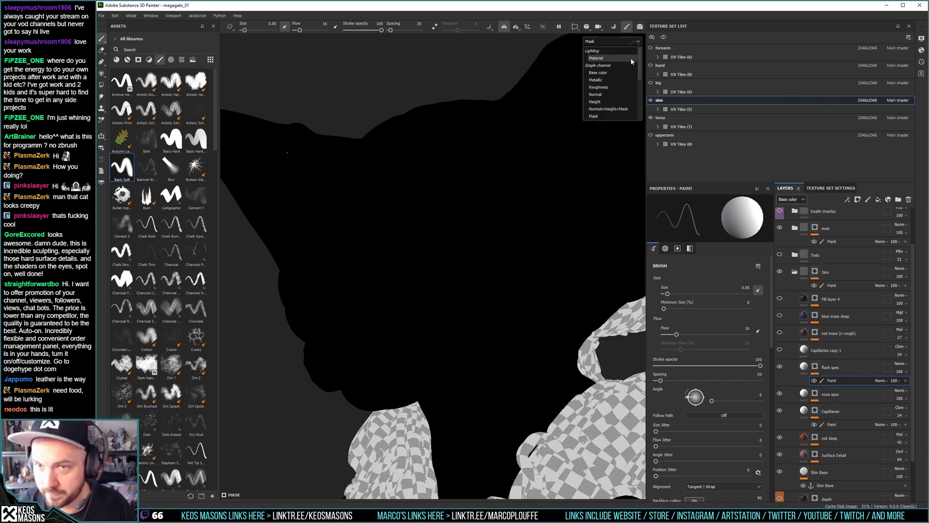
{"action": "left_click", "coordinate": [610, 87]}
{"action": "left_click_drag", "start_coordinate": [503, 255], "coordinate": [485, 247], "text": "alt"}
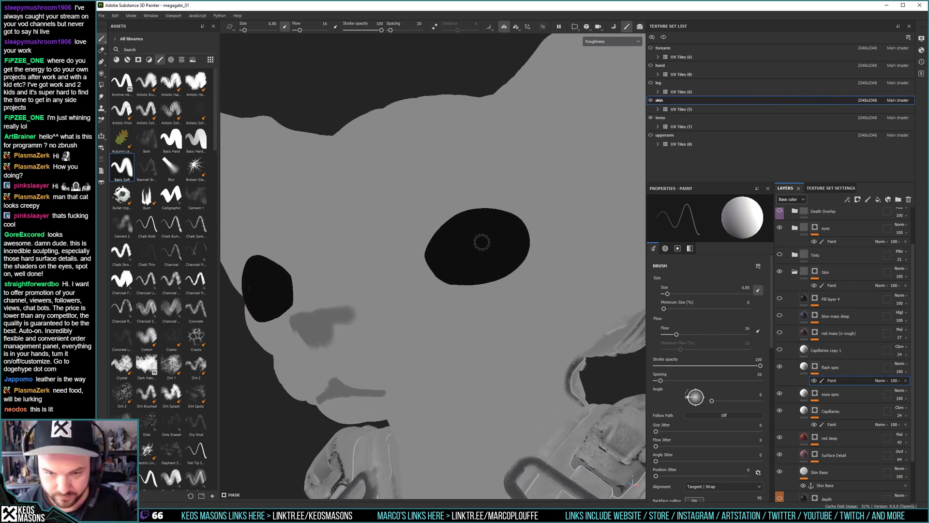
{"action": "key", "text": "m"}
{"action": "mouse_move", "coordinate": [491, 263]}
{"action": "right_mouse_down", "text": "shift"}
{"action": "mouse_move", "coordinate": [442, 259]}
{"action": "mouse_move", "coordinate": [410, 279]}
{"action": "right_mouse_up", "text": "shift"}
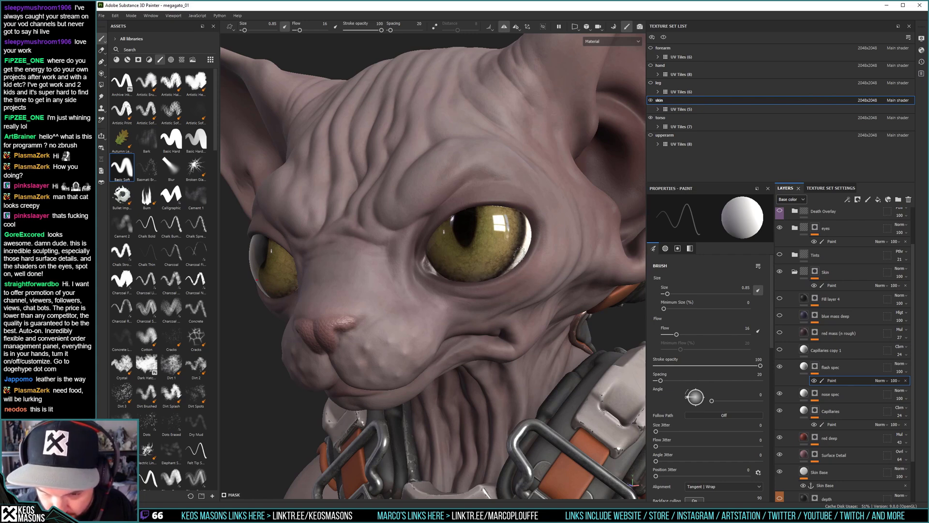
{"action": "left_click_drag", "start_coordinate": [484, 223], "coordinate": [528, 219], "text": "alt"}
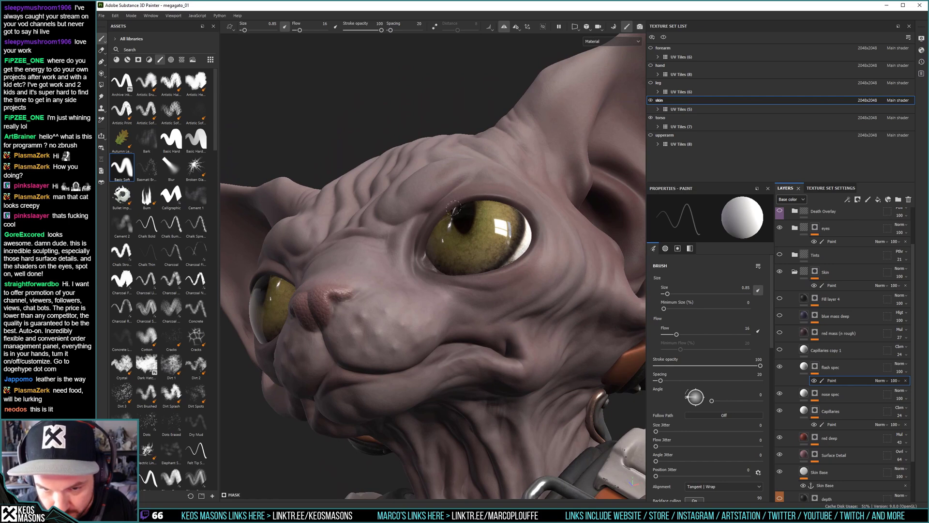
Check a single skin channel, return to the full material display and examine the cat's face and upper body from several angles.
{"action": "left_click_drag", "start_coordinate": [430, 249], "coordinate": [467, 285], "text": "alt"}
{"action": "left_click", "coordinate": [611, 42]}
{"action": "left_click", "coordinate": [614, 87]}
{"action": "left_click_drag", "start_coordinate": [520, 238], "coordinate": [472, 290], "text": "alt"}
{"action": "key", "text": "m"}
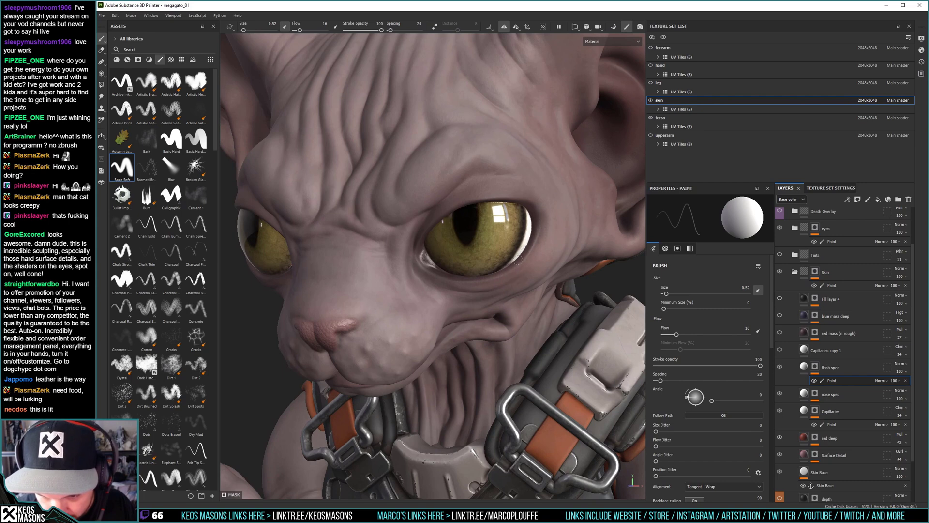
{"action": "left_click_drag", "start_coordinate": [534, 193], "coordinate": [533, 217], "text": "alt"}
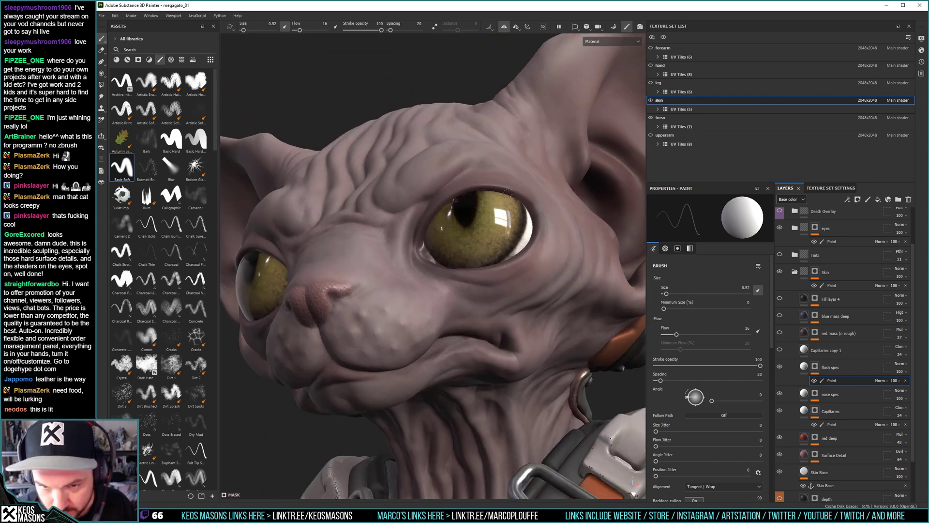
{"action": "left_click_drag", "start_coordinate": [421, 239], "coordinate": [503, 266], "text": "alt"}
{"action": "left_click_drag", "start_coordinate": [543, 242], "coordinate": [521, 281], "text": "ctrl+alt"}
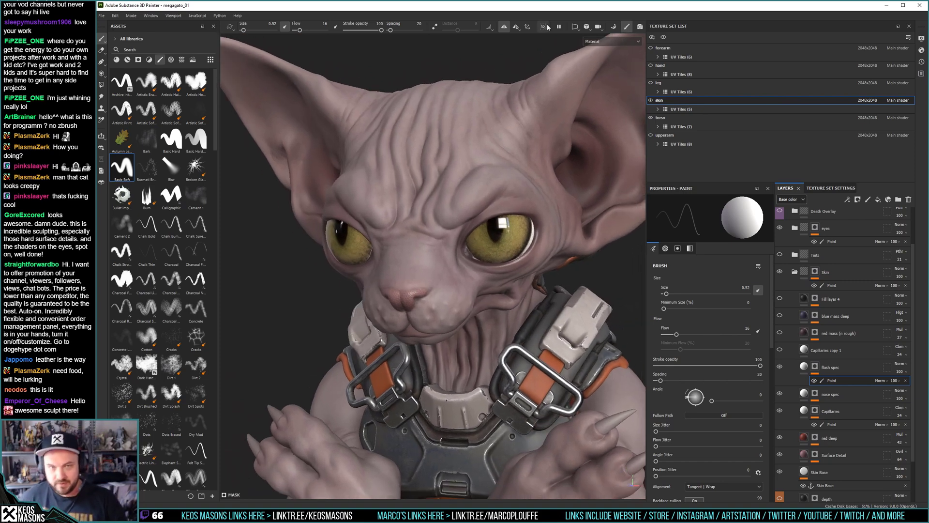
{"action": "mouse_move", "coordinate": [489, 192]}
{"action": "left_mouse_down", "text": "alt"}
{"action": "mouse_move", "coordinate": [436, 178]}
{"action": "mouse_move", "coordinate": [475, 187]}
{"action": "mouse_move", "coordinate": [393, 199]}
{"action": "mouse_move", "coordinate": [411, 201]}
{"action": "mouse_move", "coordinate": [400, 220]}
{"action": "mouse_move", "coordinate": [422, 224]}
{"action": "left_mouse_up", "text": "alt"}
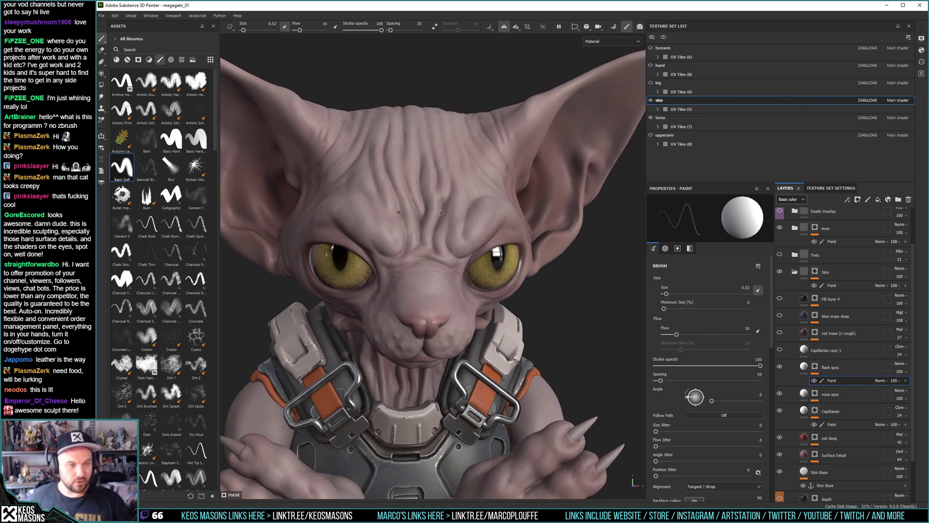
{"action": "left_click_drag", "start_coordinate": [470, 246], "coordinate": [452, 266], "text": "alt"}
{"action": "mouse_move", "coordinate": [453, 266]}
{"action": "right_mouse_down", "text": "alt"}
{"action": "mouse_move", "coordinate": [441, 294]}
{"action": "mouse_move", "coordinate": [452, 251]}
{"action": "right_mouse_up", "text": "alt"}
{"action": "left_click_drag", "start_coordinate": [452, 251], "coordinate": [367, 208], "text": "alt"}
{"action": "right_click_drag", "start_coordinate": [367, 208], "coordinate": [471, 272], "text": "alt"}
{"action": "left_click_drag", "start_coordinate": [472, 272], "coordinate": [484, 271], "text": "alt"}
{"action": "middle_click_drag", "start_coordinate": [485, 271], "coordinate": [457, 236], "text": "alt"}
Fill the claws of both hands with white in the flash spec mask using Polygon Fill in mesh mode.
{"action": "left_click_drag", "start_coordinate": [410, 291], "coordinate": [488, 277], "text": "alt"}
{"action": "middle_click_drag", "start_coordinate": [539, 384], "coordinate": [485, 313], "text": "alt"}
{"action": "right_click_drag", "start_coordinate": [486, 313], "coordinate": [434, 270], "text": "alt"}
{"action": "mouse_move", "coordinate": [434, 270]}
{"action": "left_mouse_down", "text": "alt"}
{"action": "mouse_move", "coordinate": [481, 279]}
{"action": "mouse_move", "coordinate": [509, 262]}
{"action": "left_mouse_up", "text": "alt"}
{"action": "key", "text": "4"}
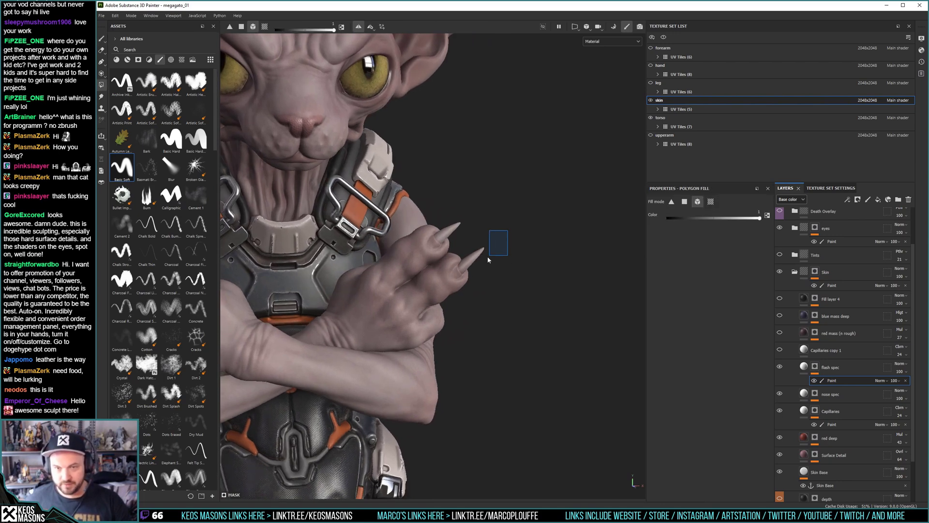
{"action": "left_click_drag", "start_coordinate": [458, 232], "coordinate": [458, 239]}
{"action": "right_click_drag", "start_coordinate": [513, 317], "coordinate": [474, 310], "text": "alt"}
{"action": "middle_click_drag", "start_coordinate": [474, 309], "coordinate": [586, 327], "text": "alt"}
{"action": "right_click_drag", "start_coordinate": [314, 314], "coordinate": [339, 342], "text": "alt"}
{"action": "left_click_drag", "start_coordinate": [339, 341], "coordinate": [328, 297], "text": "alt"}
{"action": "left_click_drag", "start_coordinate": [347, 264], "coordinate": [348, 264]}
Check the claw fills in the flash spec mask view, return to the material display and inspect the claws' shine.
{"action": "middle_click_drag", "start_coordinate": [510, 271], "coordinate": [411, 333], "text": "alt"}
{"action": "left_click_drag", "start_coordinate": [504, 276], "coordinate": [521, 251], "text": "alt"}
{"action": "middle_click_drag", "start_coordinate": [409, 240], "coordinate": [416, 211], "text": "alt"}
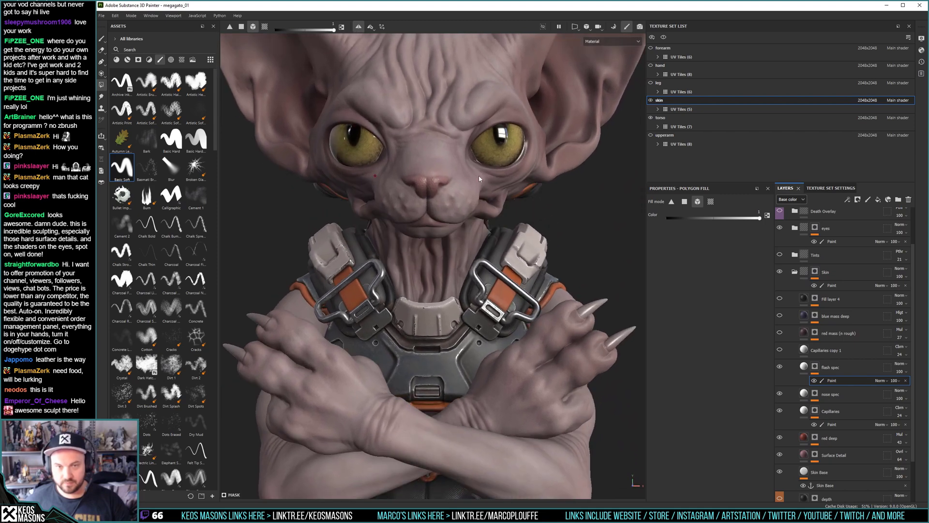
{"action": "left_click_drag", "start_coordinate": [520, 322], "coordinate": [511, 261], "text": "alt"}
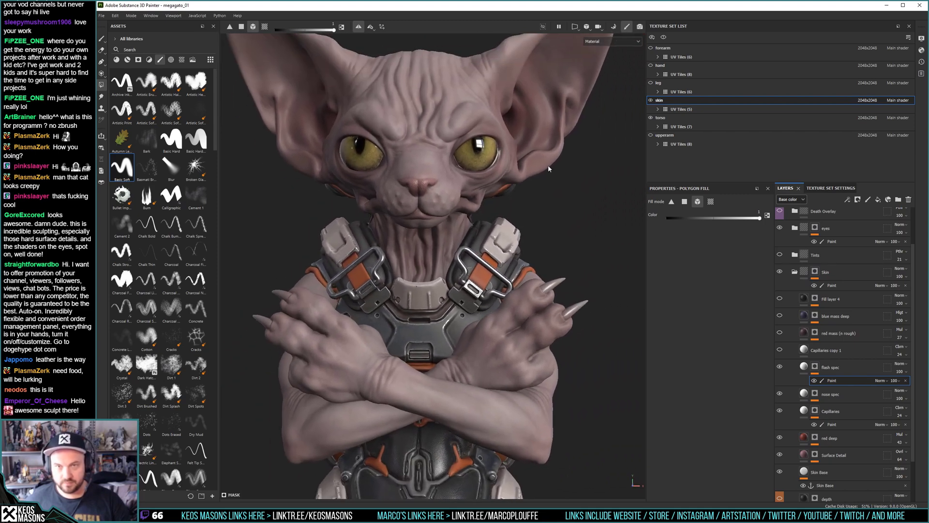
{"action": "key", "text": "m"}
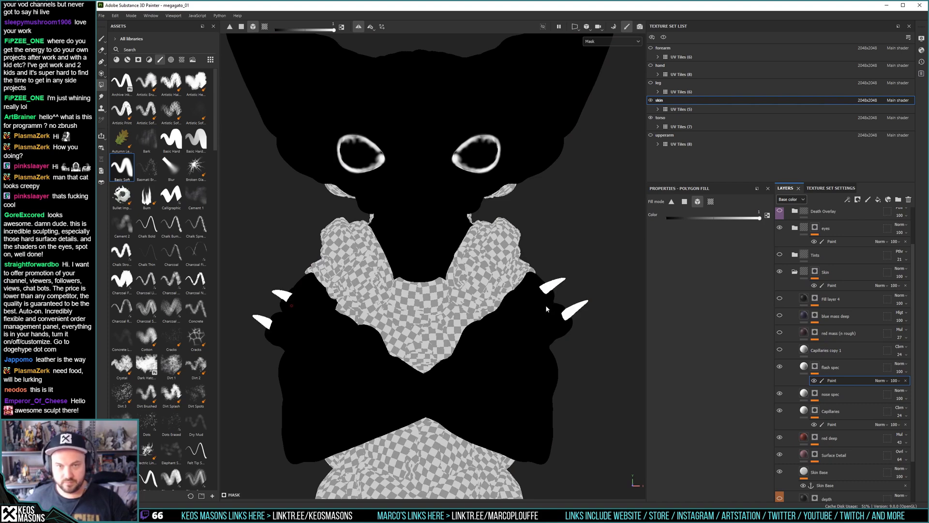
{"action": "key", "text": "m"}
{"action": "left_click_drag", "start_coordinate": [542, 300], "coordinate": [493, 307], "text": "alt"}
{"action": "scroll", "coordinate": [502, 369], "scroll_direction": "up", "scroll_amount": 5}
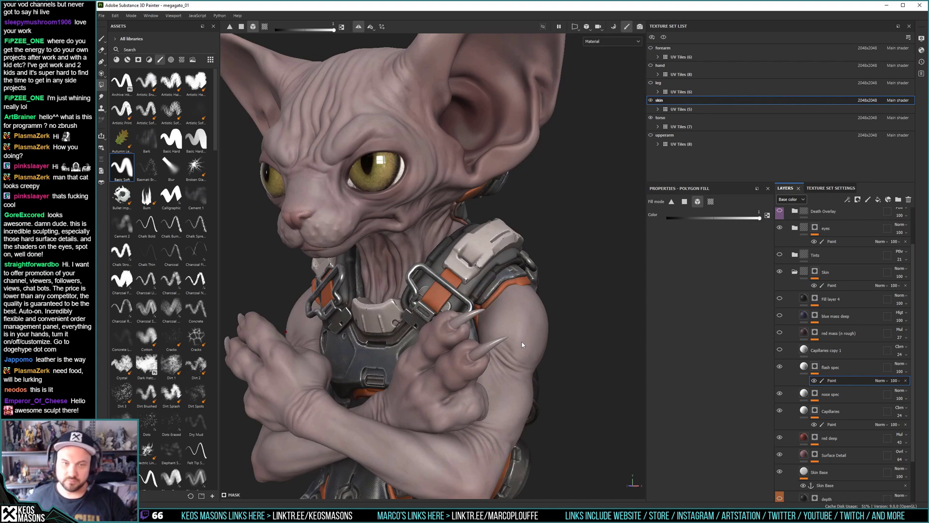
{"action": "left_click_drag", "start_coordinate": [522, 342], "coordinate": [550, 323], "text": "alt"}
{"action": "scroll", "coordinate": [448, 332], "scroll_direction": "up", "scroll_amount": 3}
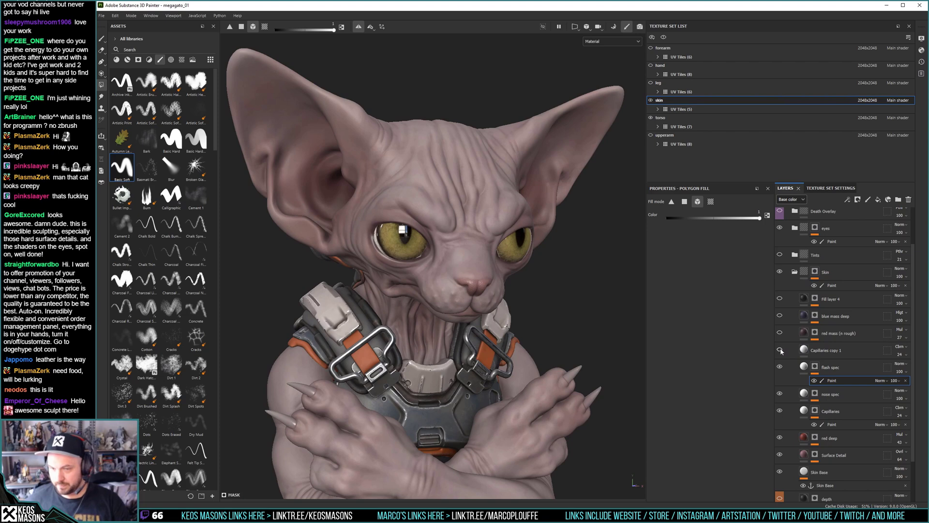
Show the Capillaries copy 1 layer and set its tiling to 29.6.
{"action": "scroll", "coordinate": [478, 284], "scroll_direction": "up", "scroll_amount": 2}
{"action": "scroll", "coordinate": [478, 284], "scroll_direction": "up", "scroll_amount": 5}
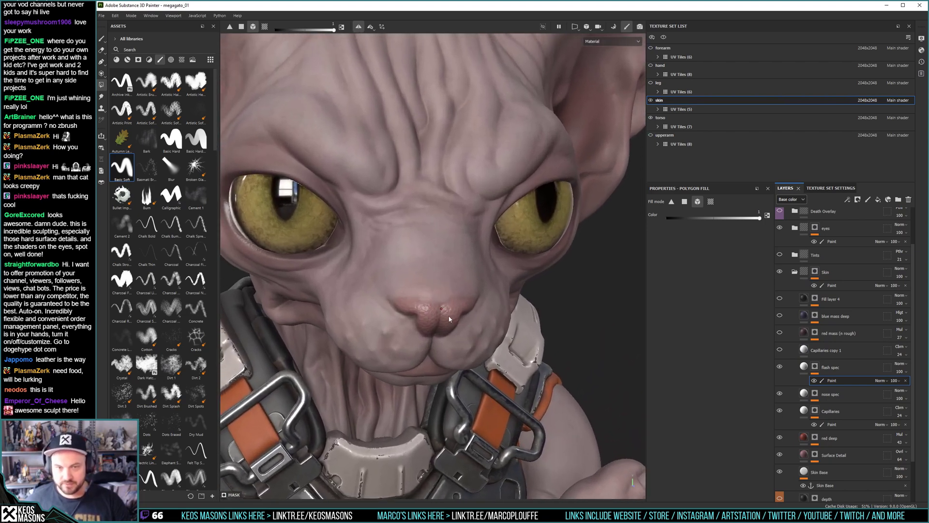
{"action": "left_click", "coordinate": [779, 350]}
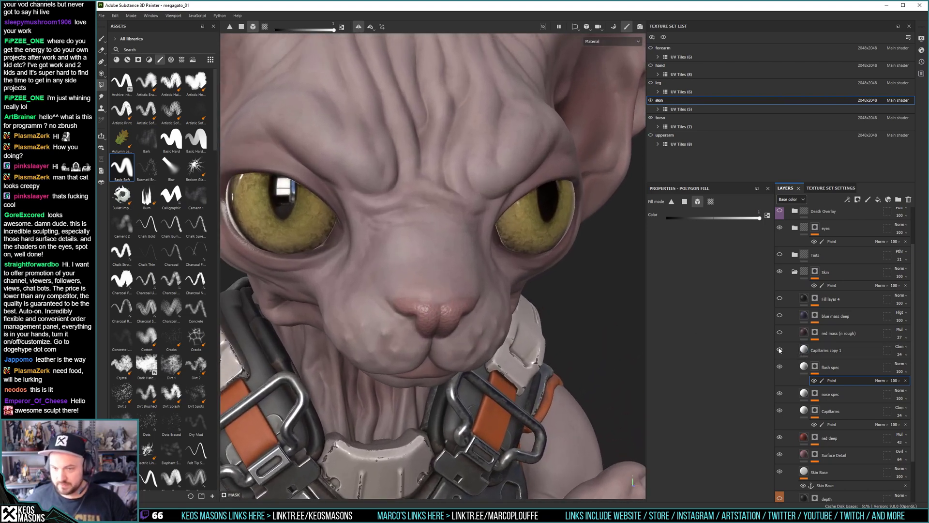
{"action": "left_click", "coordinate": [820, 350]}
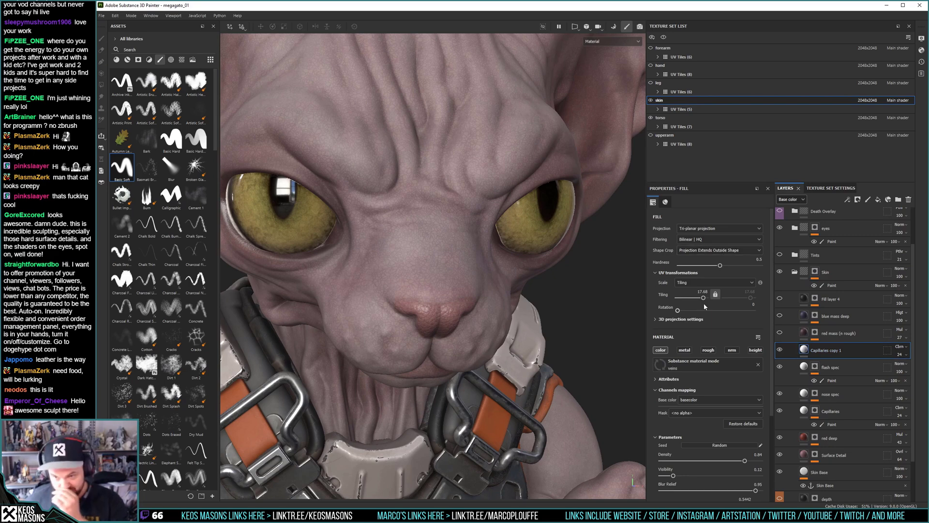
{"action": "left_click_drag", "start_coordinate": [704, 297], "coordinate": [706, 298]}
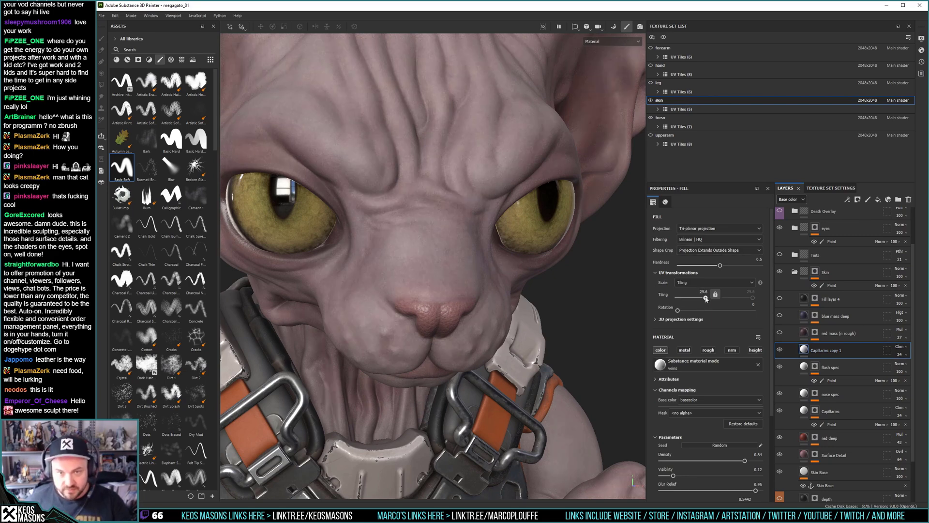
Set the Capillaries copy 1 layer's opacity to 12 and inspect the finer veins on the face.
{"action": "left_click_drag", "start_coordinate": [363, 208], "coordinate": [545, 324], "text": "alt"}
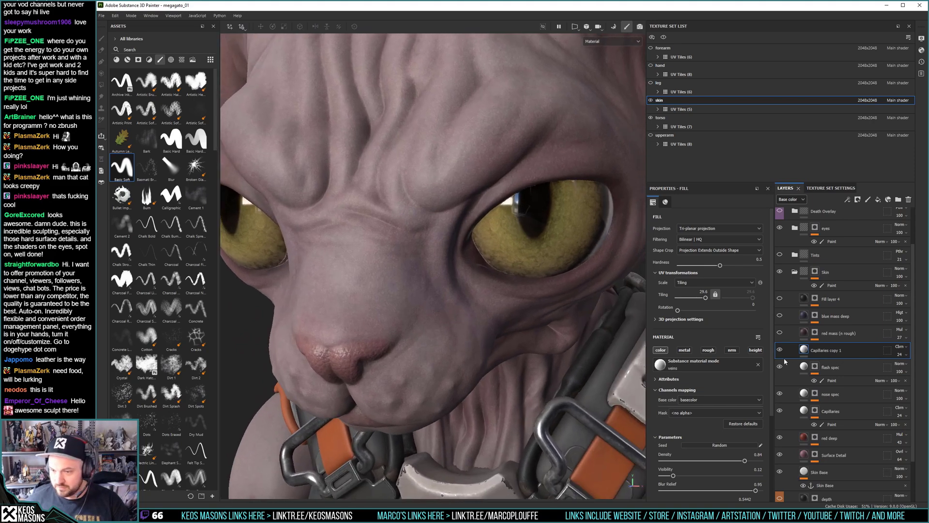
{"action": "left_click", "coordinate": [899, 354]}
{"action": "left_click_drag", "start_coordinate": [904, 369], "coordinate": [898, 369]}
{"action": "right_click_drag", "start_coordinate": [542, 189], "coordinate": [502, 195], "text": "alt"}
{"action": "left_click_drag", "start_coordinate": [501, 195], "coordinate": [434, 237], "text": "alt"}
{"action": "right_click_drag", "start_coordinate": [433, 236], "coordinate": [440, 216], "text": "alt"}
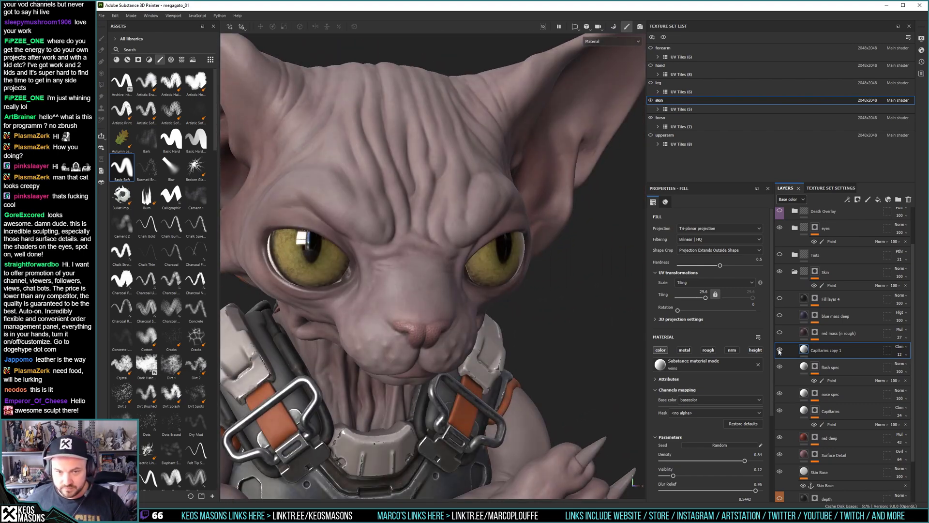
Examine the head with the fainter capillaries under rotated environment lighting, and save the project.
{"action": "right_click_drag", "start_coordinate": [517, 215], "coordinate": [473, 238], "text": "alt"}
{"action": "left_click_drag", "start_coordinate": [473, 238], "coordinate": [519, 274], "text": "alt"}
{"action": "middle_click_drag", "start_coordinate": [519, 275], "coordinate": [482, 262], "text": "alt"}
{"action": "right_click_drag", "start_coordinate": [483, 248], "coordinate": [512, 255], "text": "shift"}
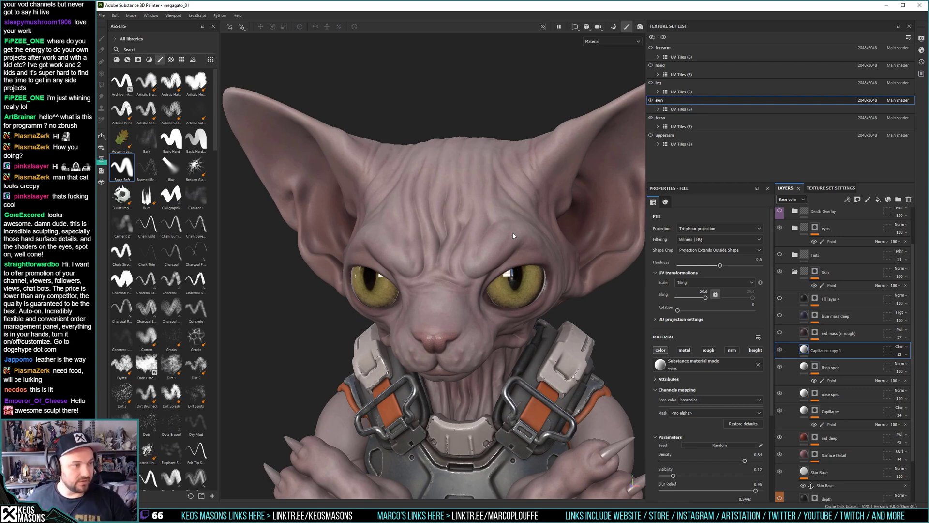
{"action": "right_click_drag", "start_coordinate": [478, 219], "coordinate": [497, 411], "text": "alt"}
{"action": "left_click_drag", "start_coordinate": [484, 290], "coordinate": [457, 295], "text": "alt"}
{"action": "right_click_drag", "start_coordinate": [460, 228], "coordinate": [484, 299], "text": "alt"}
{"action": "middle_click_drag", "start_coordinate": [486, 301], "coordinate": [481, 271], "text": "alt"}
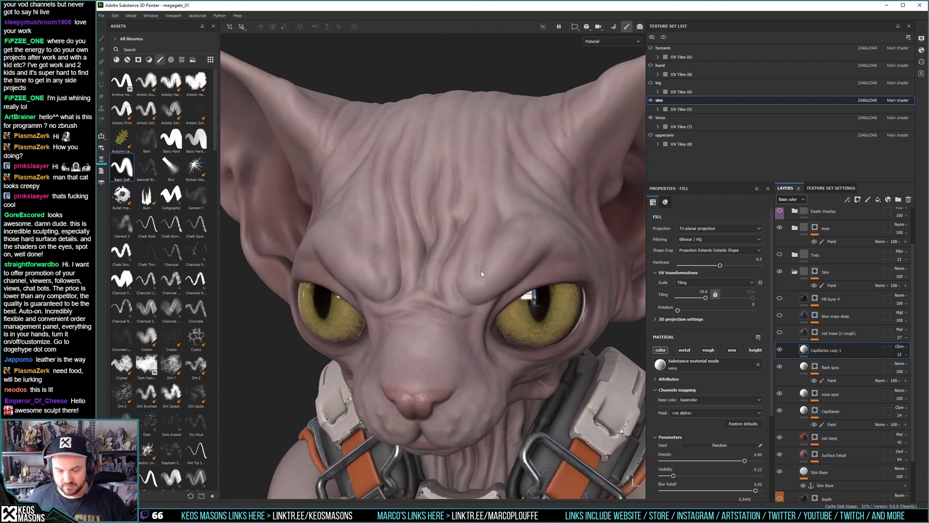
{"action": "left_click_drag", "start_coordinate": [459, 286], "coordinate": [476, 290], "text": "alt"}
{"action": "right_click_drag", "start_coordinate": [476, 309], "coordinate": [411, 276], "text": "alt"}
{"action": "middle_click_drag", "start_coordinate": [402, 285], "coordinate": [420, 295], "text": "alt"}
{"action": "left_click_drag", "start_coordinate": [420, 295], "coordinate": [485, 333], "text": "alt"}
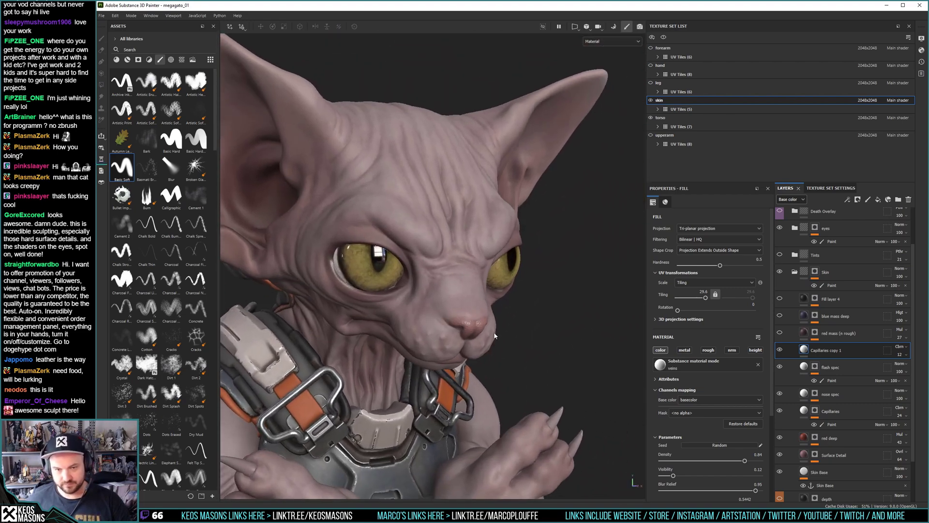
{"action": "key", "text": "ctrl+s"}
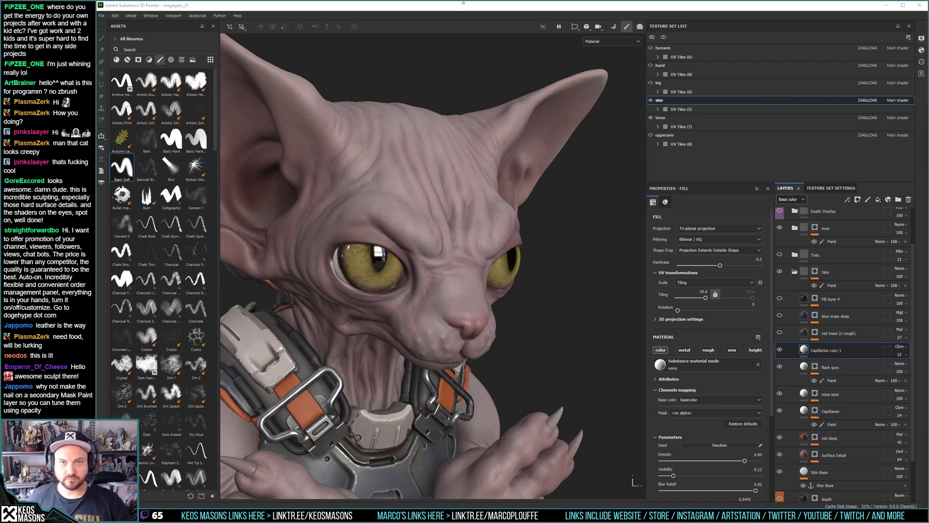
Examine the skin detail on the brow, eyes and muzzle up close and from several angles.
{"action": "left_click_drag", "start_coordinate": [491, 205], "coordinate": [427, 191], "text": "alt"}
{"action": "right_click_drag", "start_coordinate": [428, 190], "coordinate": [469, 304], "text": "alt"}
{"action": "left_click_drag", "start_coordinate": [469, 305], "coordinate": [475, 305], "text": "alt"}
{"action": "middle_click_drag", "start_coordinate": [475, 305], "coordinate": [473, 284], "text": "alt"}
{"action": "right_click_drag", "start_coordinate": [472, 282], "coordinate": [449, 282], "text": "alt"}
{"action": "middle_click_drag", "start_coordinate": [450, 281], "coordinate": [402, 266], "text": "alt"}
{"action": "left_click_drag", "start_coordinate": [402, 265], "coordinate": [466, 264], "text": "alt"}
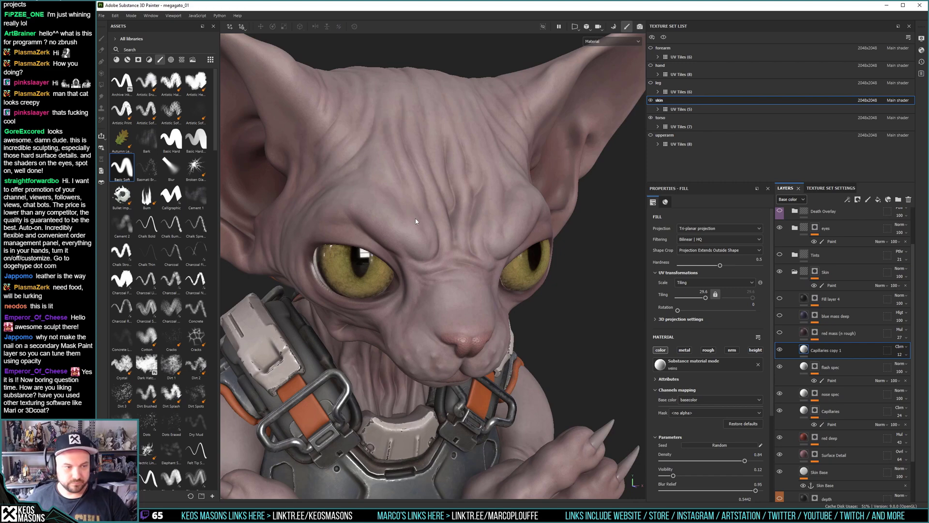
{"action": "right_click_drag", "start_coordinate": [416, 222], "coordinate": [450, 280], "text": "alt"}
{"action": "left_click_drag", "start_coordinate": [450, 280], "coordinate": [398, 233], "text": "alt"}
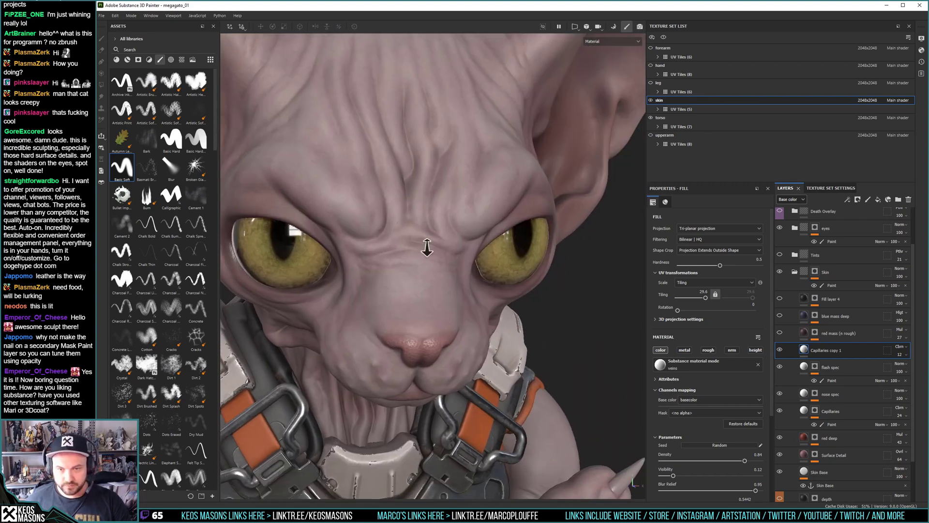
{"action": "right_click_drag", "start_coordinate": [398, 233], "coordinate": [396, 266], "text": "alt"}
{"action": "middle_click_drag", "start_coordinate": [396, 266], "coordinate": [417, 257], "text": "alt"}
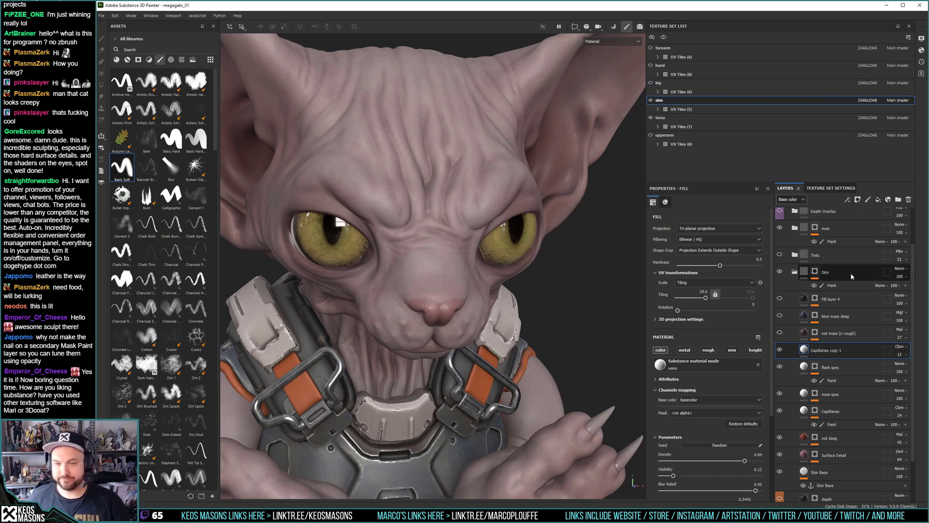
Duplicate the Capillaries copy 1 layer and set the duplicate's tiling to 2.65 and its opacity to 69.
{"action": "right_click", "coordinate": [804, 350]}
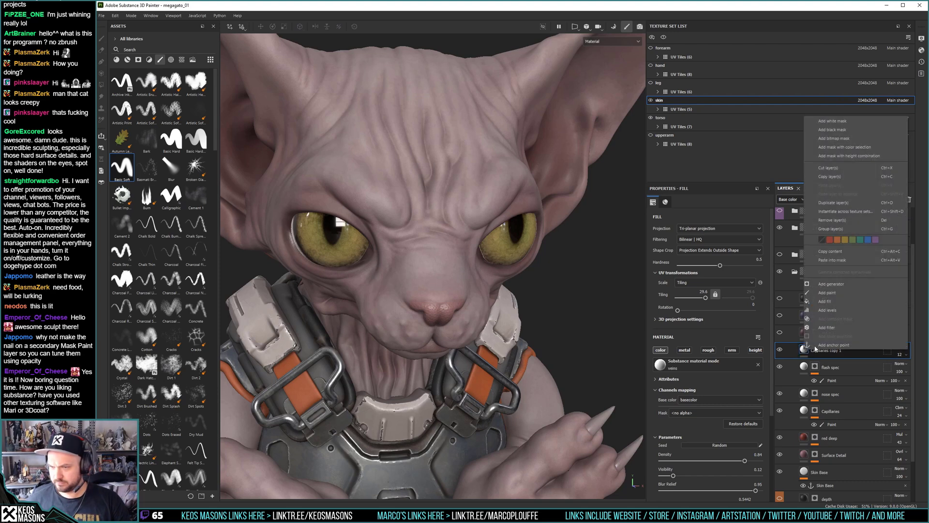
{"action": "left_click", "coordinate": [832, 204]}
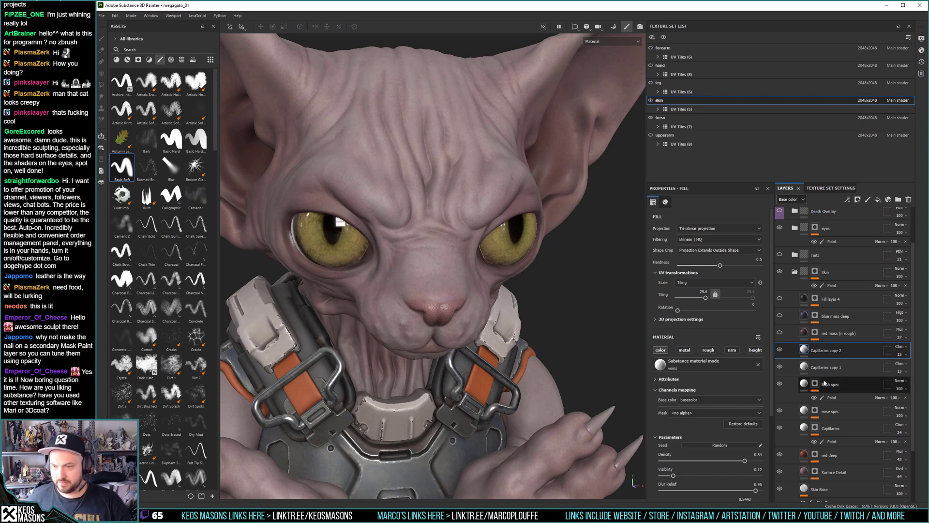
{"action": "left_click_drag", "start_coordinate": [700, 300], "coordinate": [698, 299]}
{"action": "left_click", "coordinate": [908, 357]}
{"action": "left_click_drag", "start_coordinate": [896, 368], "coordinate": [915, 368]}
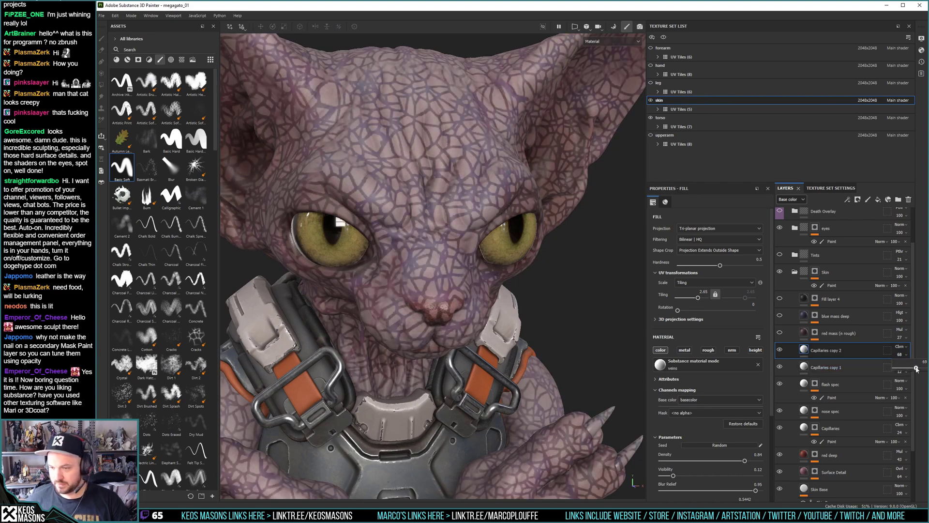
Browse the available materials and replace the Capillaries copy 2 layer's substance material with Fabric Felt.
{"action": "scroll", "coordinate": [404, 149], "scroll_direction": "up", "scroll_amount": 2}
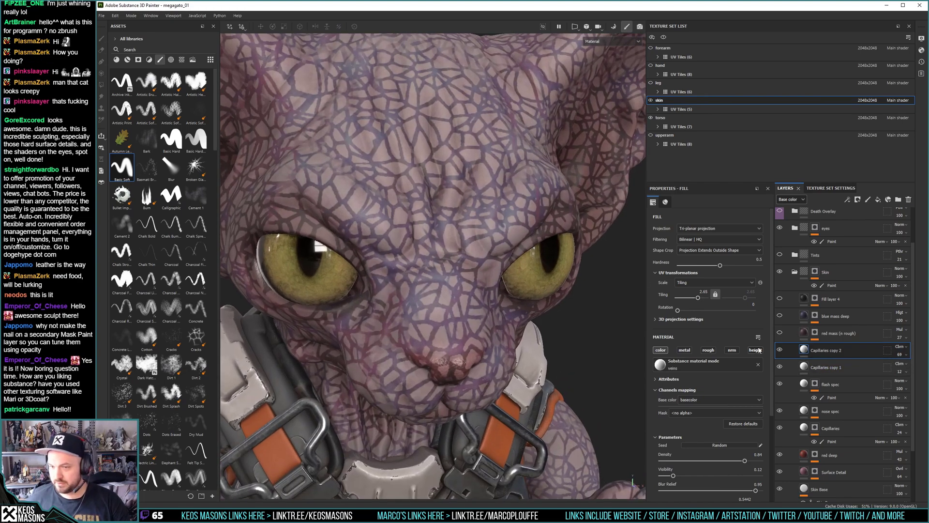
{"action": "left_click", "coordinate": [702, 366]}
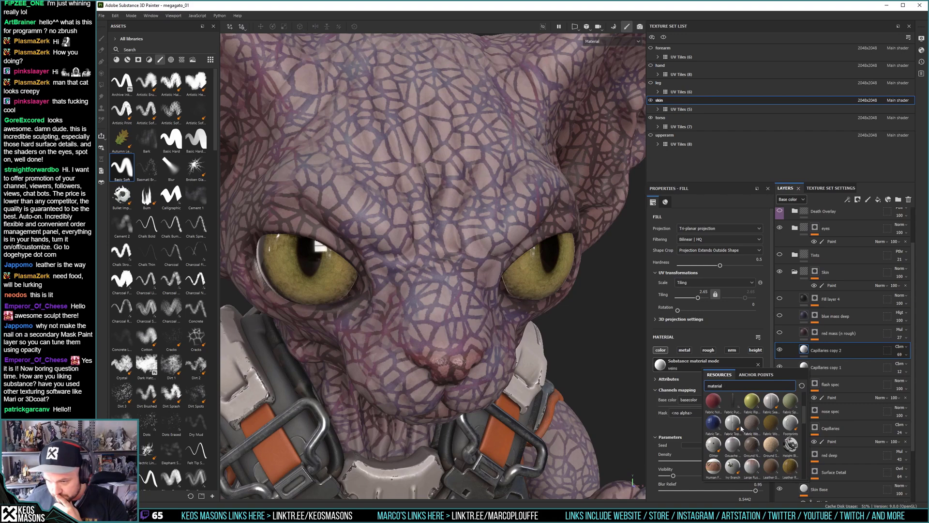
{"action": "mouse_move", "coordinate": [707, 423]}
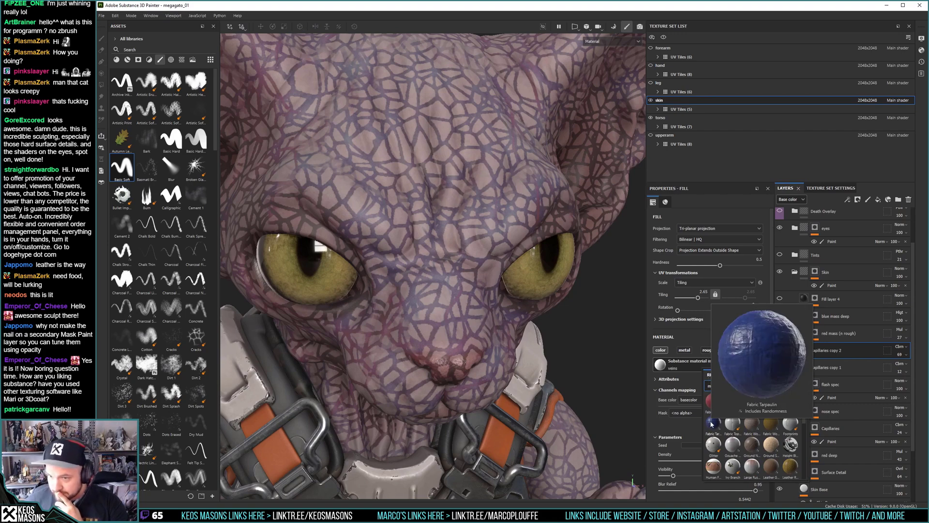
{"action": "mouse_move", "coordinate": [791, 429]}
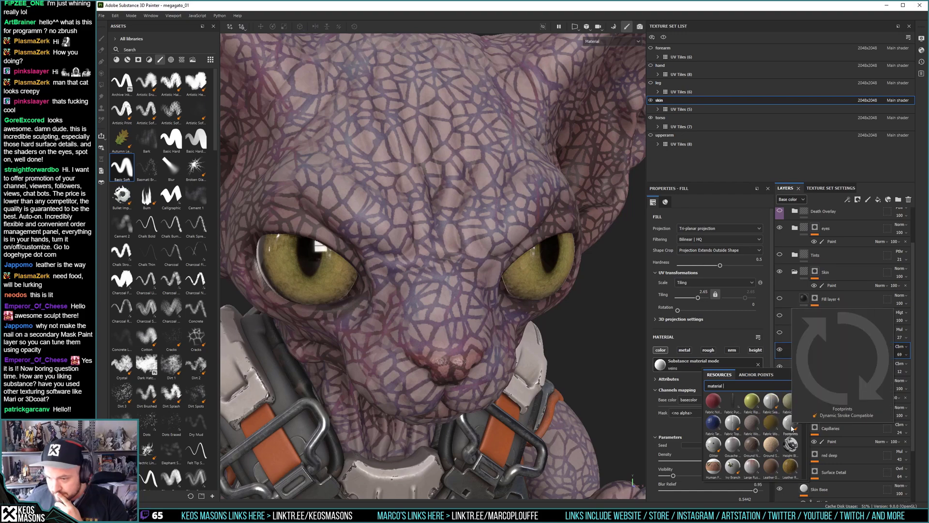
{"action": "mouse_move", "coordinate": [790, 465]}
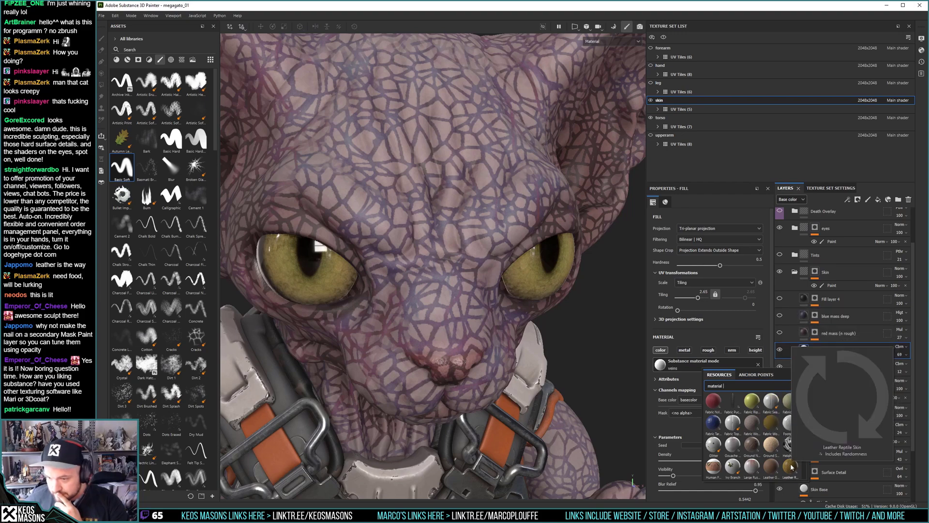
{"action": "scroll", "coordinate": [769, 455], "scroll_direction": "down", "scroll_amount": 3}
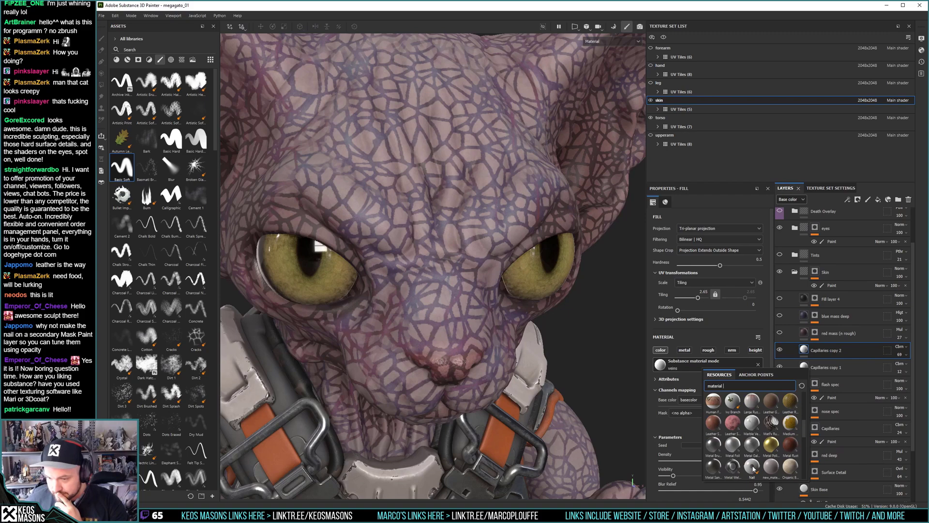
{"action": "scroll", "coordinate": [772, 456], "scroll_direction": "down", "scroll_amount": 3}
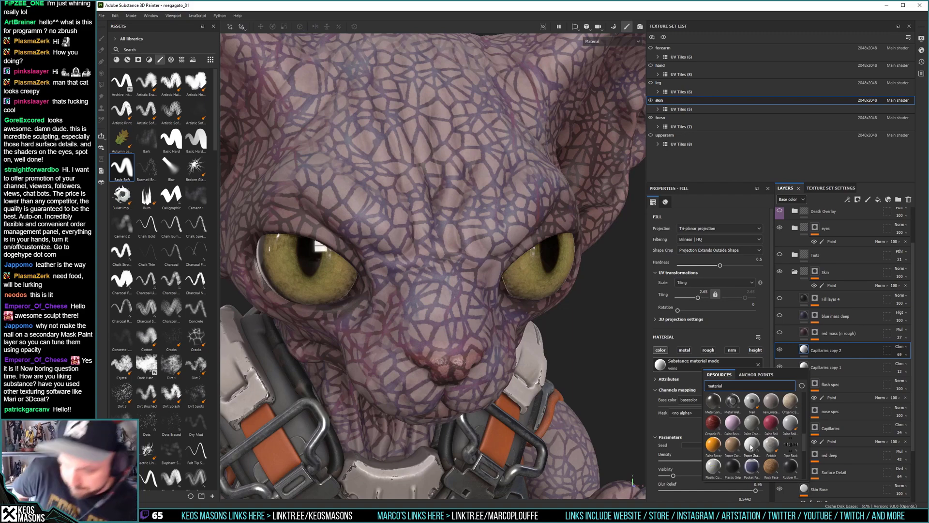
{"action": "mouse_move", "coordinate": [750, 445]}
{"action": "scroll", "coordinate": [752, 452], "scroll_direction": "down", "scroll_amount": 5}
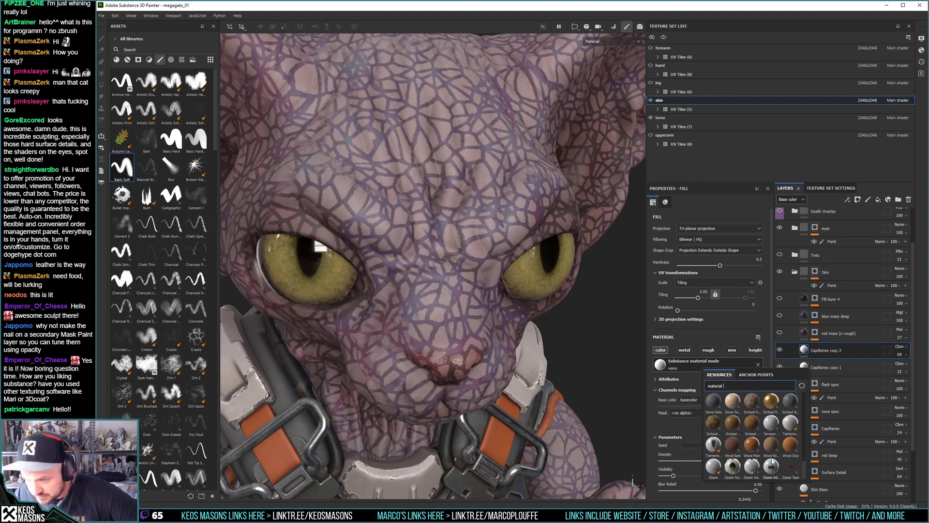
{"action": "scroll", "coordinate": [772, 457], "scroll_direction": "up", "scroll_amount": 3}
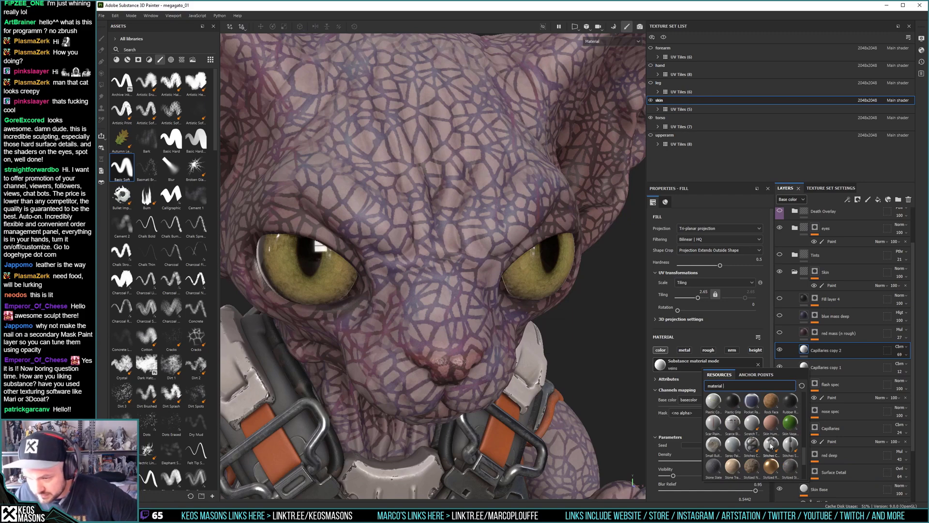
{"action": "scroll", "coordinate": [777, 443], "scroll_direction": "up", "scroll_amount": 3}
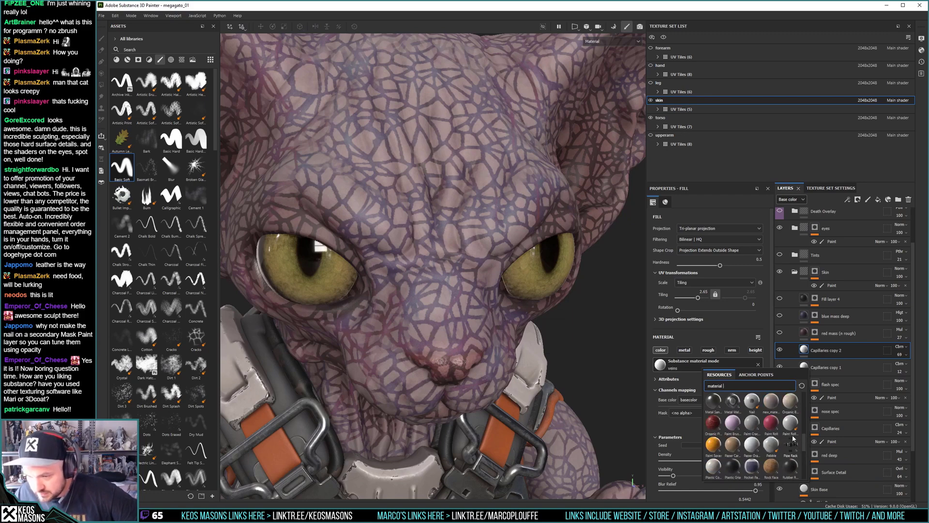
{"action": "scroll", "coordinate": [791, 436], "scroll_direction": "up", "scroll_amount": 3}
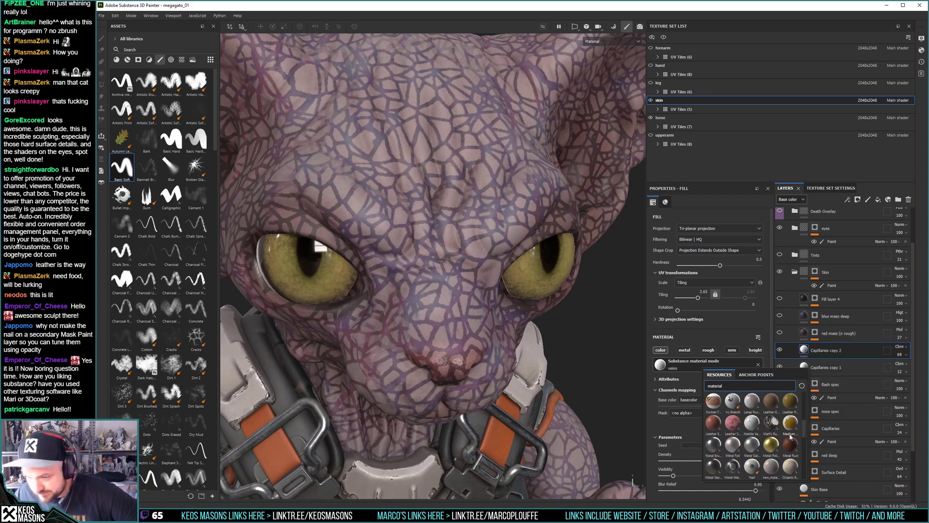
{"action": "scroll", "coordinate": [790, 435], "scroll_direction": "up", "scroll_amount": 3}
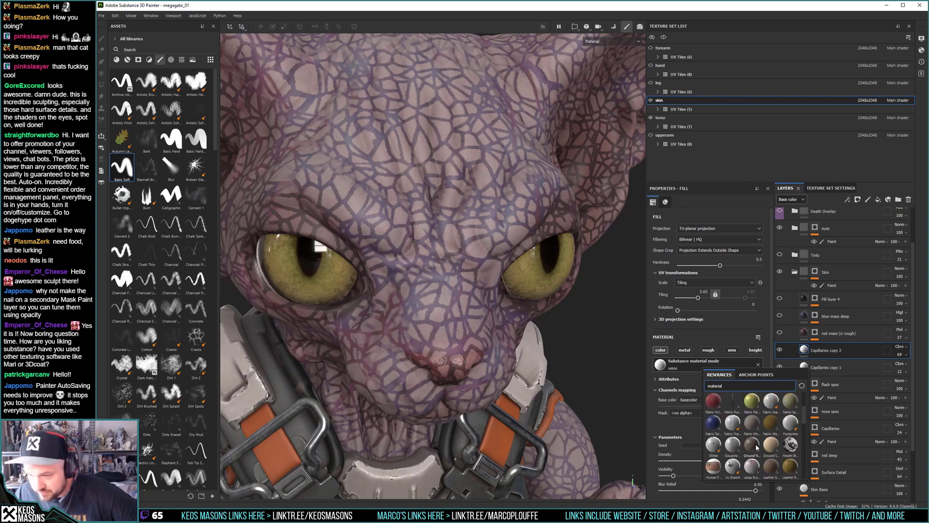
{"action": "scroll", "coordinate": [762, 444], "scroll_direction": "up", "scroll_amount": 3}
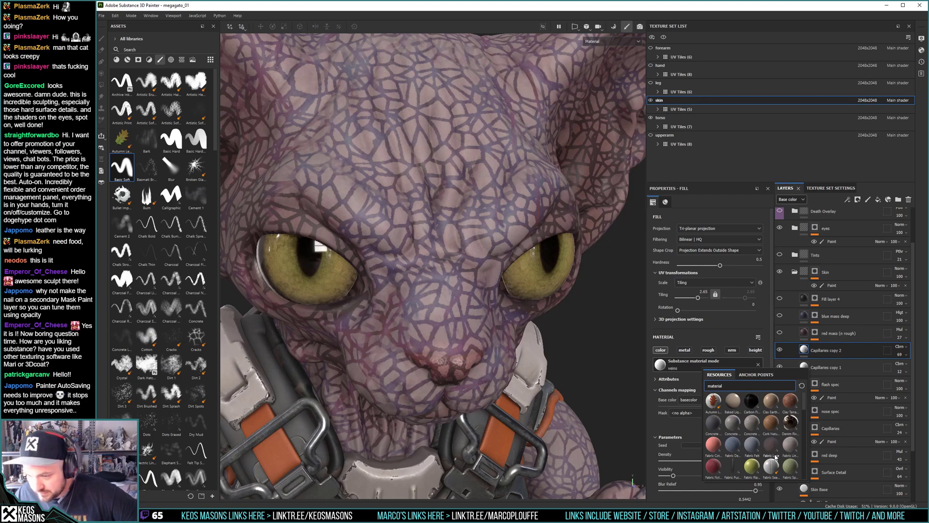
{"action": "scroll", "coordinate": [776, 454], "scroll_direction": "down", "scroll_amount": 3}
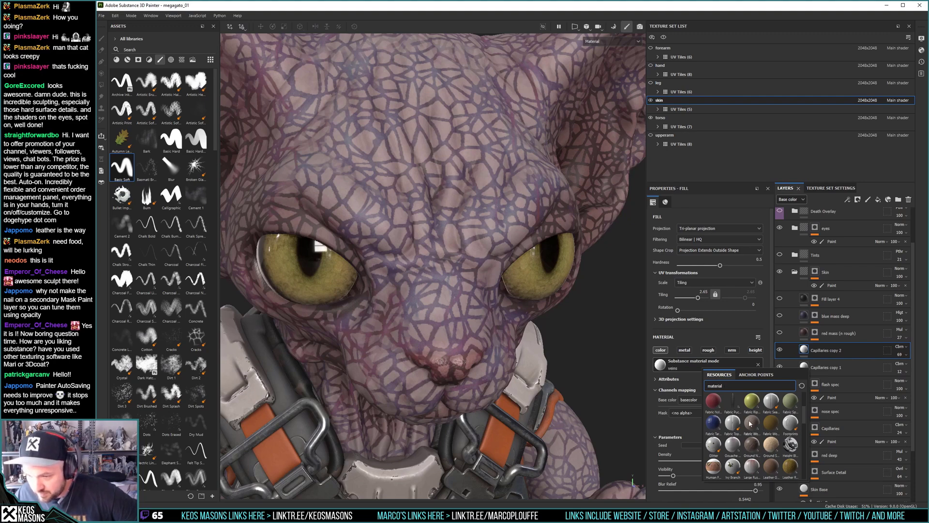
{"action": "mouse_move", "coordinate": [750, 424]}
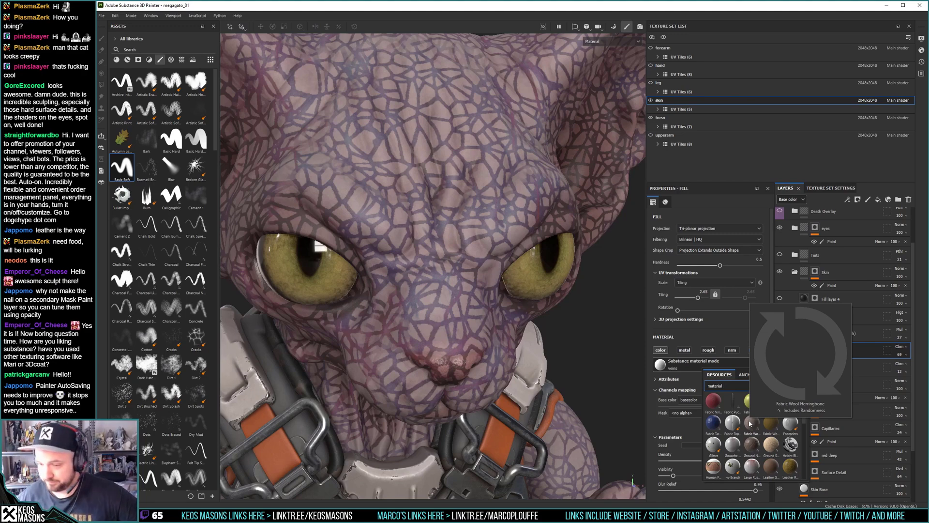
{"action": "scroll", "coordinate": [749, 428], "scroll_direction": "up", "scroll_amount": 3}
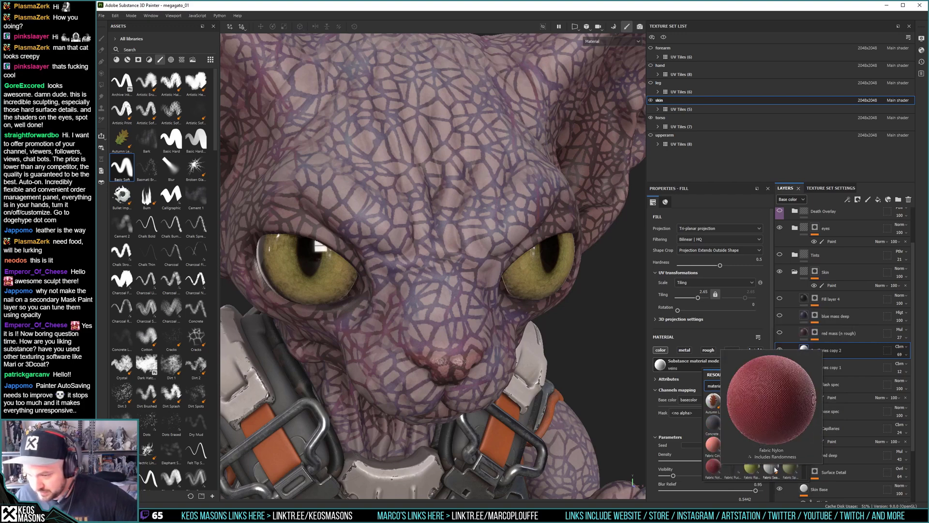
{"action": "mouse_move", "coordinate": [777, 449]}
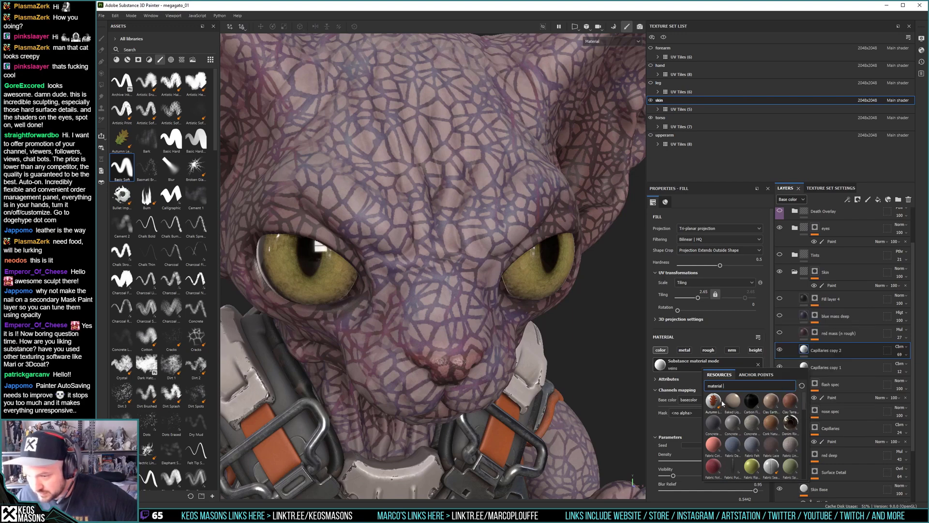
{"action": "left_click", "coordinate": [753, 444]}
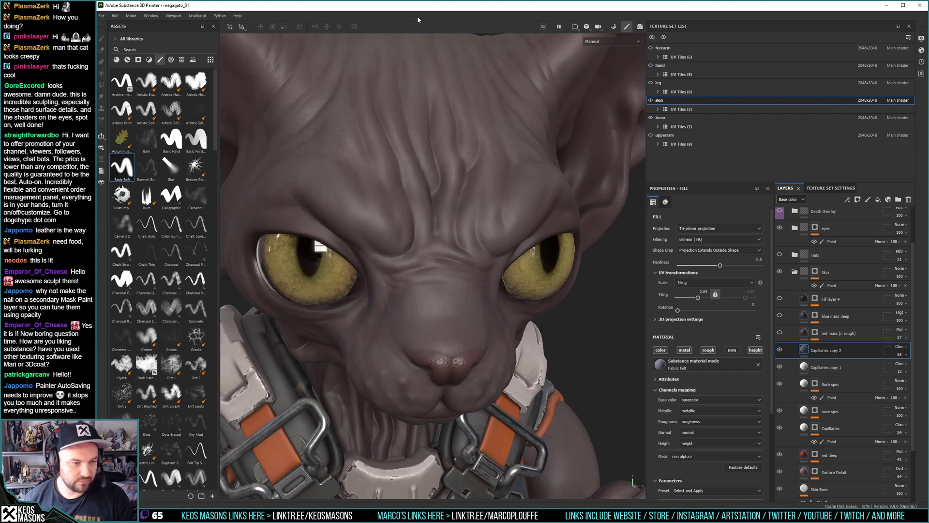
Set the Capillaries copy 2 layer's blend mode to Normal and view the felt fibres across the head.
{"action": "left_click_drag", "start_coordinate": [466, 173], "coordinate": [489, 179], "text": "alt"}
{"action": "left_click", "coordinate": [899, 347]}
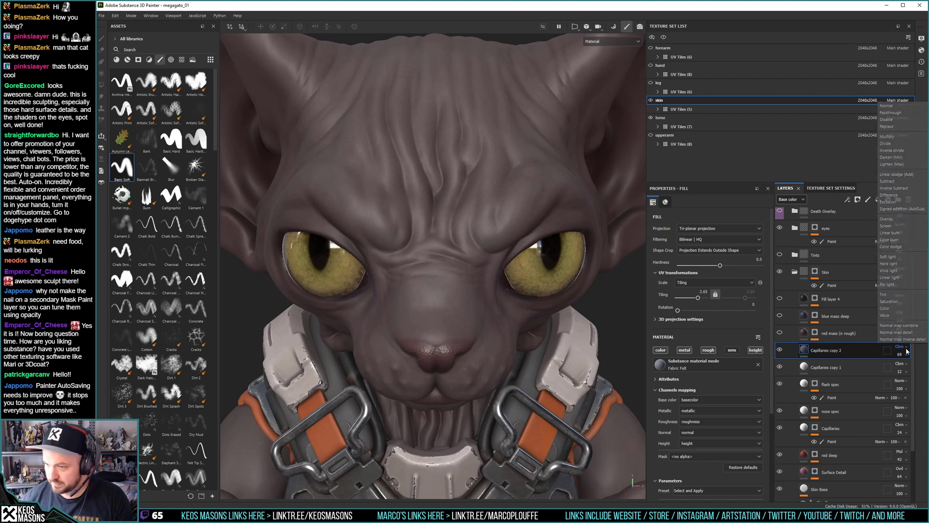
{"action": "left_click", "coordinate": [895, 108]}
{"action": "left_click_drag", "start_coordinate": [590, 198], "coordinate": [455, 252], "text": "alt"}
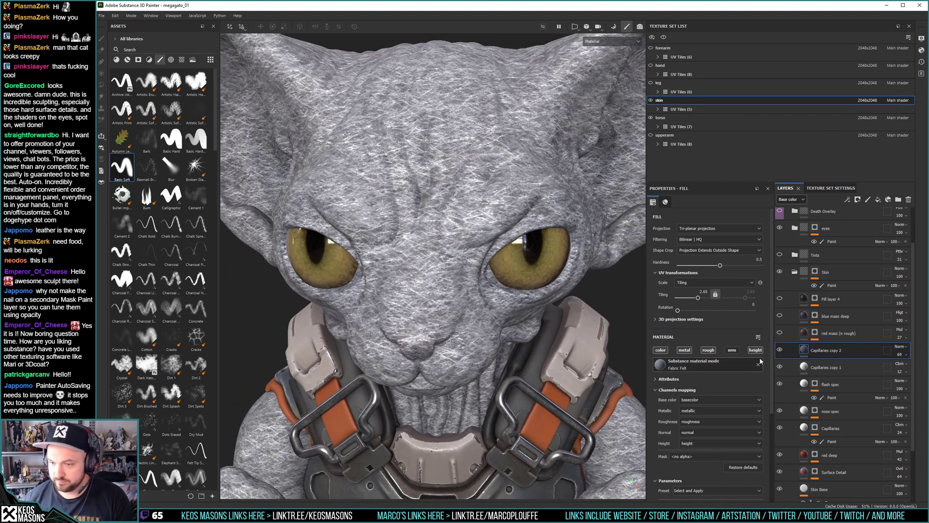
Set the felt fill's tiling to 7.46 and rotation to 114.23, and turn off its metal, rough and height channels.
{"action": "left_click_drag", "start_coordinate": [697, 297], "coordinate": [702, 300]}
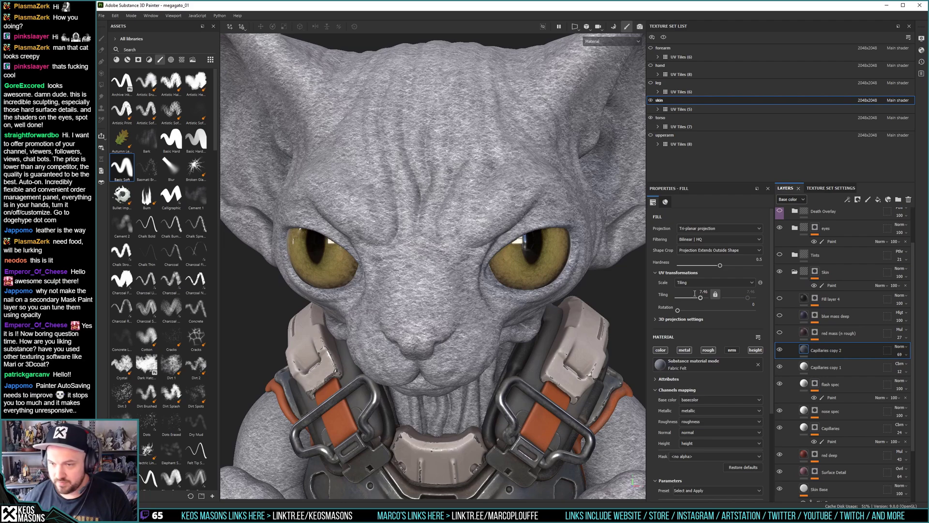
{"action": "left_click_drag", "start_coordinate": [677, 310], "coordinate": [702, 311]}
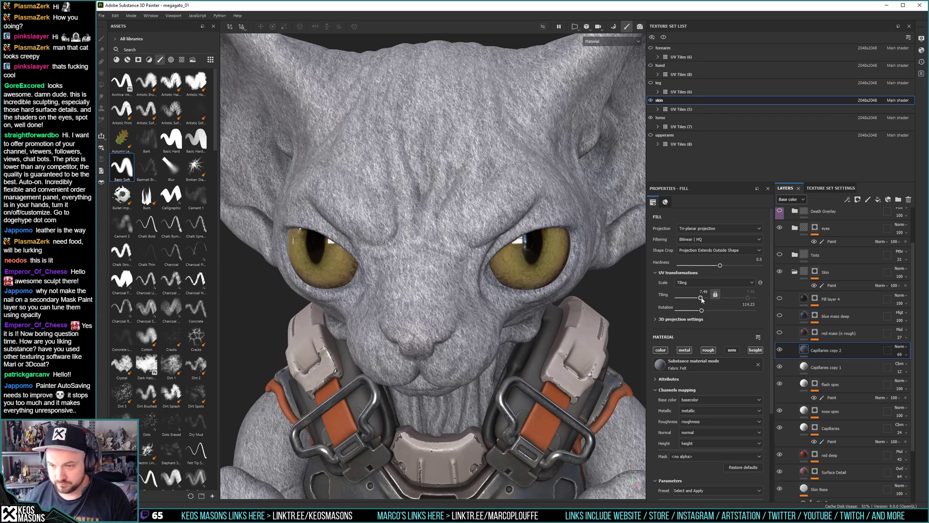
{"action": "left_click_drag", "start_coordinate": [701, 297], "coordinate": [700, 297]}
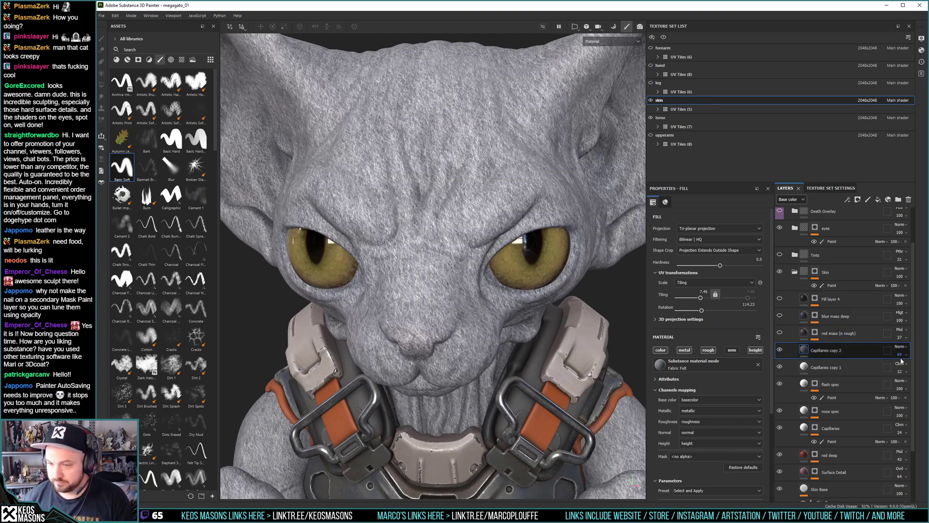
{"action": "left_click", "coordinate": [706, 353]}
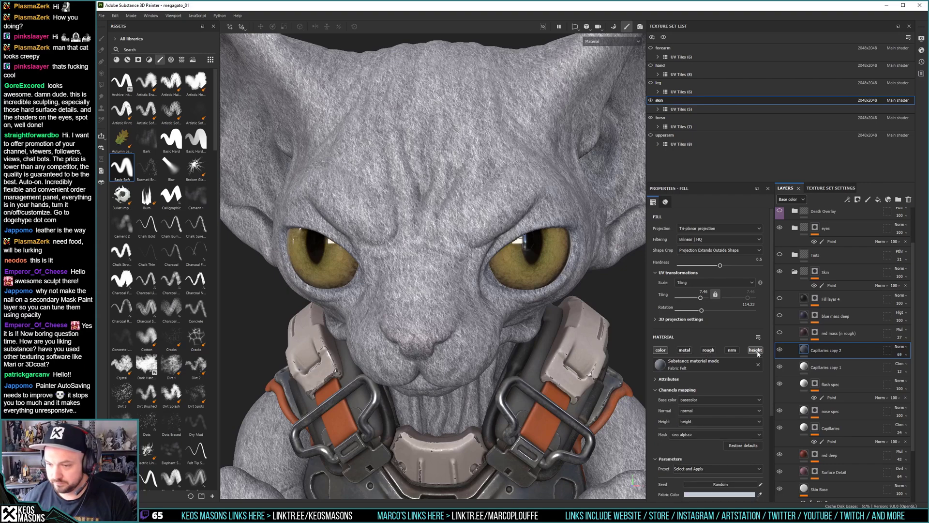
{"action": "left_click", "coordinate": [756, 352]}
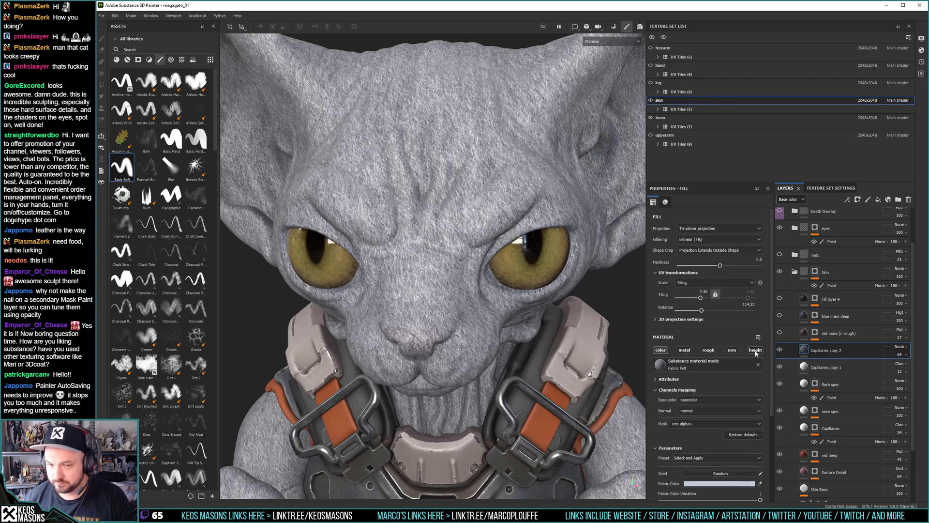
Compare blend modes on the Capillaries copy 2 layer and set it to Soft light.
{"action": "left_click", "coordinate": [900, 347]}
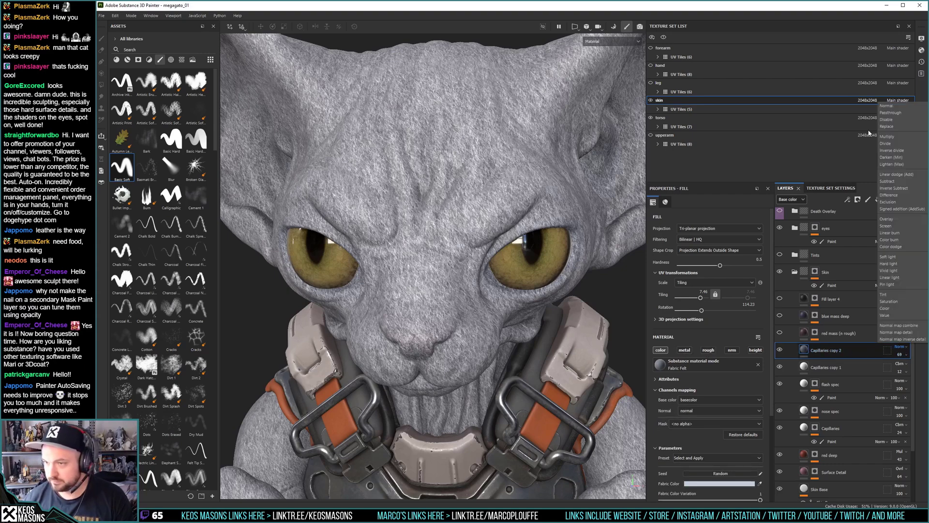
{"action": "left_click", "coordinate": [887, 119]}
{"action": "key", "text": "Down"}
{"action": "key", "text": "Down"}
{"action": "key", "text": "Down"}
{"action": "key", "text": "Down"}
{"action": "key", "text": "Down"}
{"action": "key", "text": "Down"}
{"action": "key", "text": "Down"}
{"action": "key", "text": "Down"}
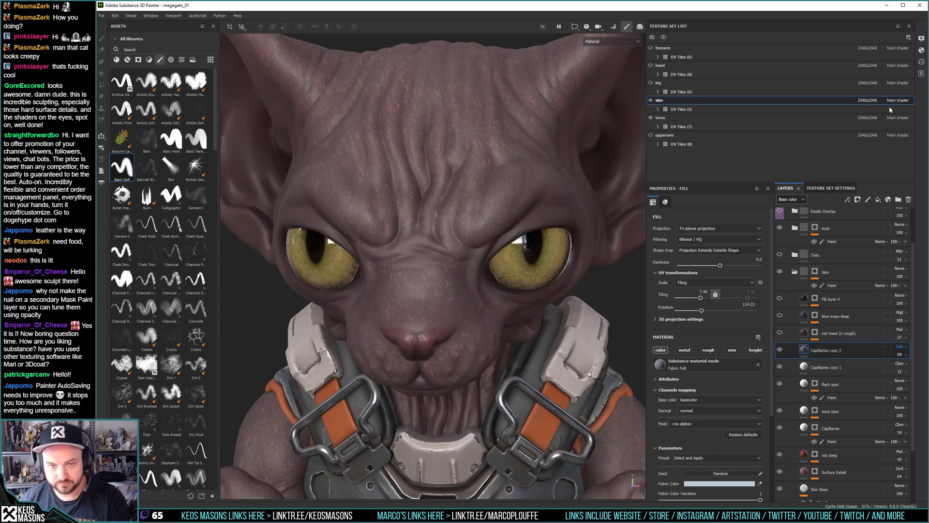
{"action": "key", "text": "Down"}
{"action": "key", "text": "Down"}
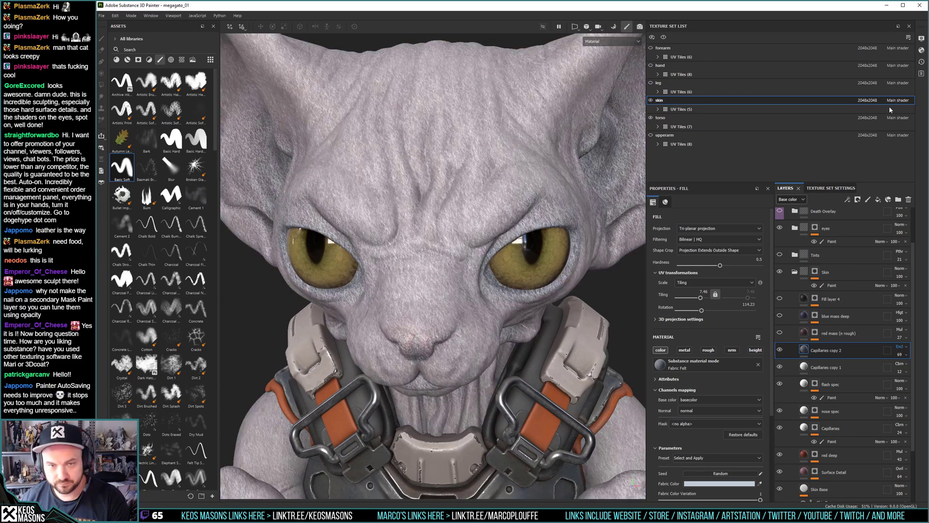
{"action": "key", "text": "Down"}
{"action": "key", "text": "Down"}
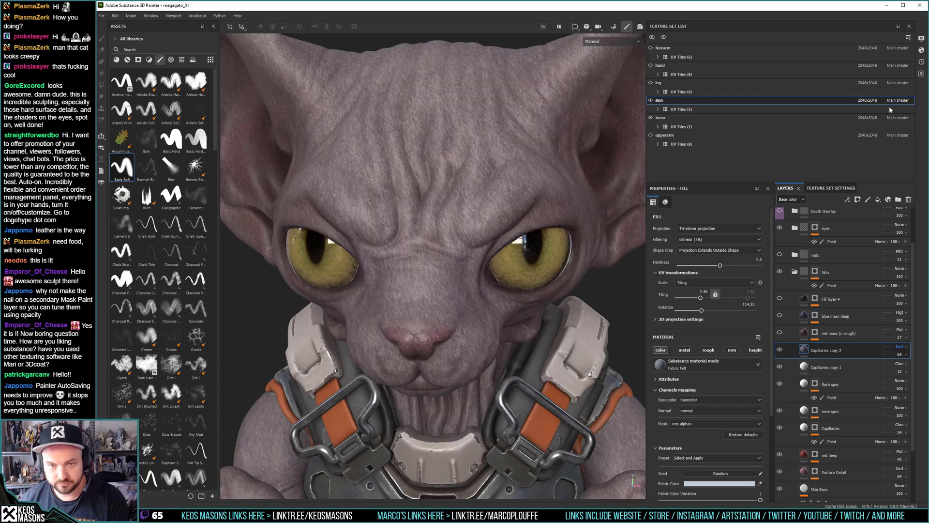
{"action": "key", "text": "Down"}
{"action": "key", "text": "Down"}
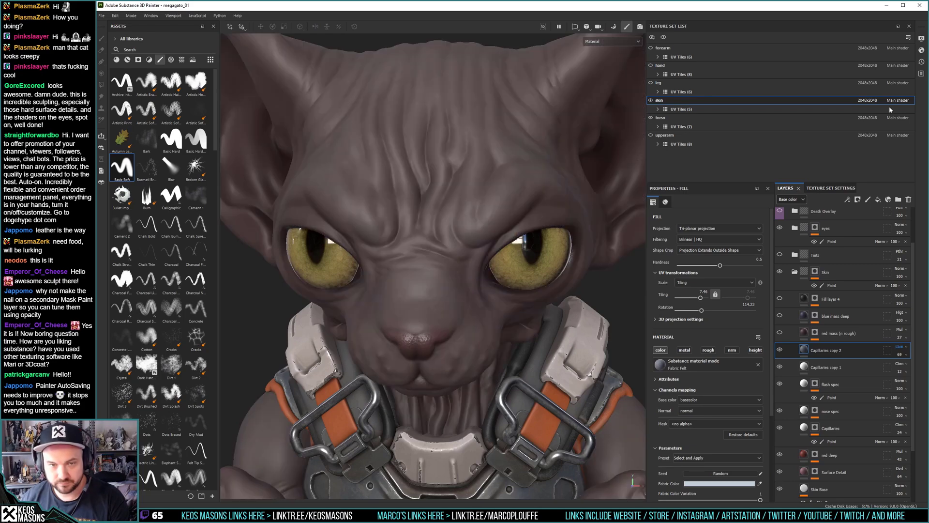
{"action": "key", "text": "Up"}
{"action": "key", "text": "Down"}
{"action": "key", "text": "Down"}
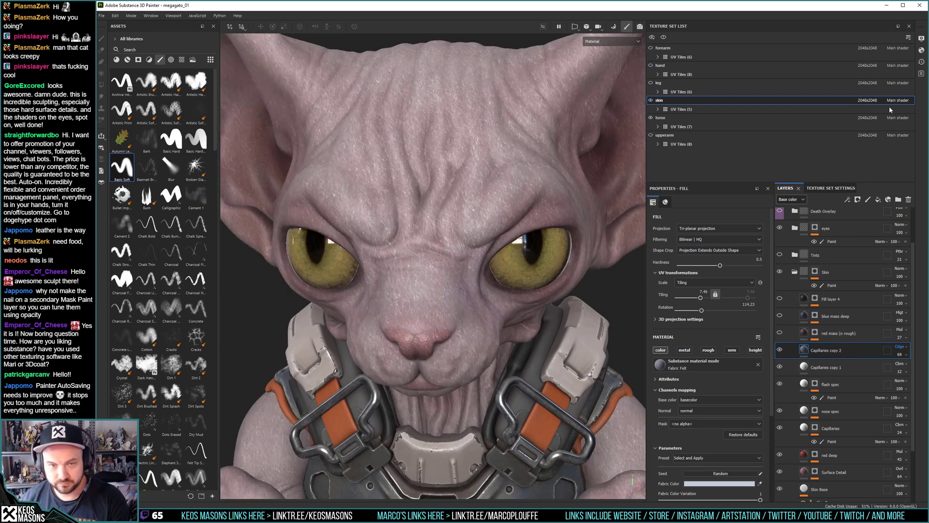
{"action": "key", "text": "Up"}
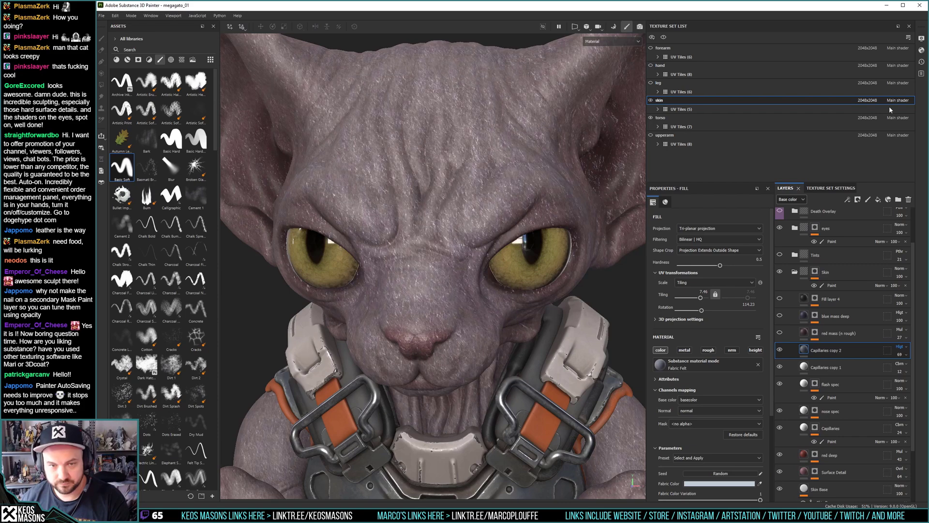
{"action": "key", "text": "Down"}
{"action": "key", "text": "Down"}
{"action": "key", "text": "Up"}
{"action": "key", "text": "Up"}
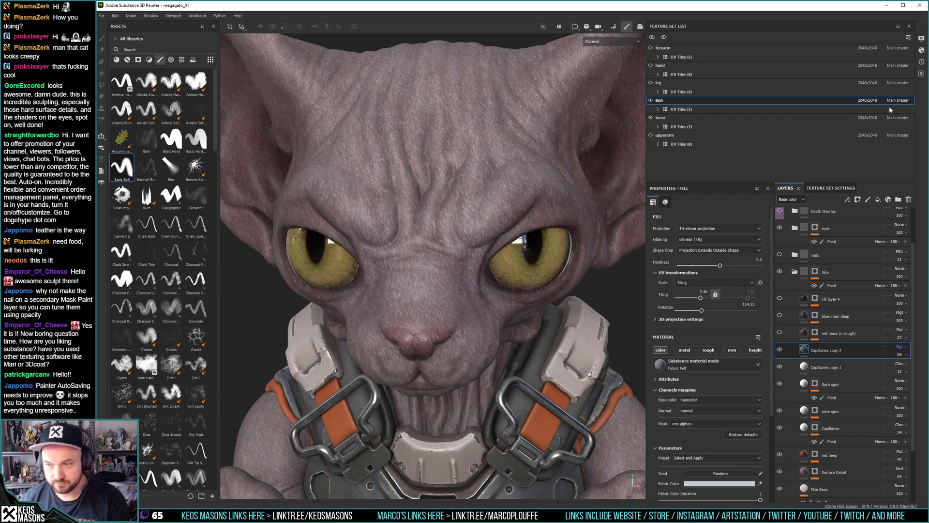
{"action": "key", "text": "Up"}
{"action": "key", "text": "Up"}
{"action": "key", "text": "Up"}
{"action": "key", "text": "Up"}
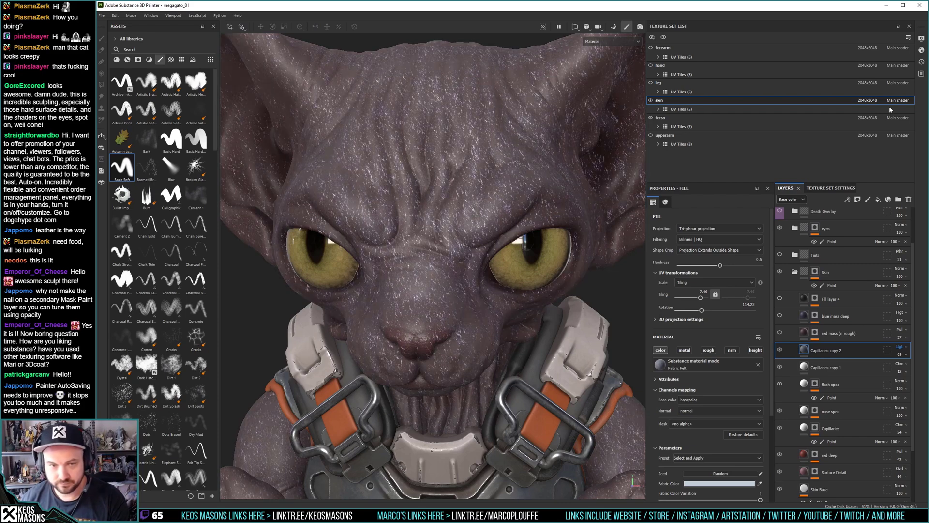
{"action": "key", "text": "Down"}
{"action": "key", "text": "Down"}
{"action": "key", "text": "Up"}
{"action": "key", "text": "Up"}
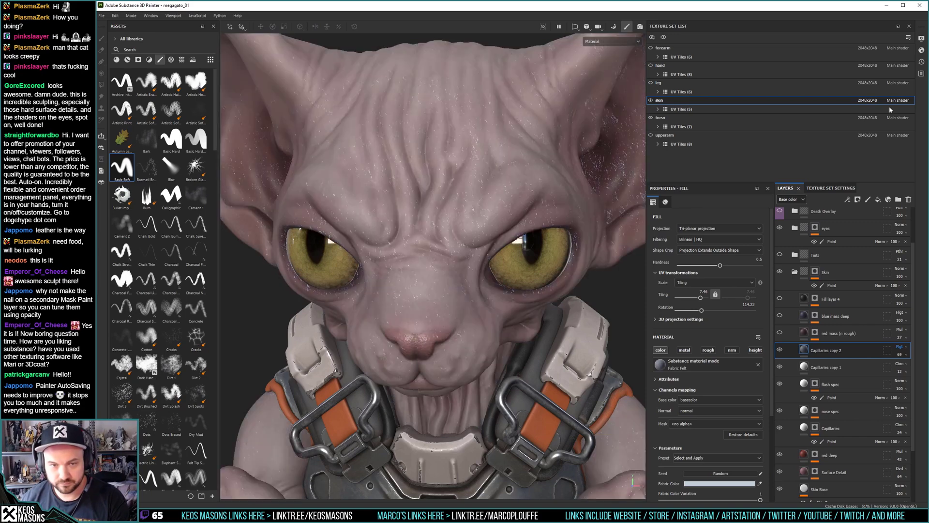
{"action": "key", "text": "Up"}
{"action": "key", "text": "Up"}
{"action": "key", "text": "Up"}
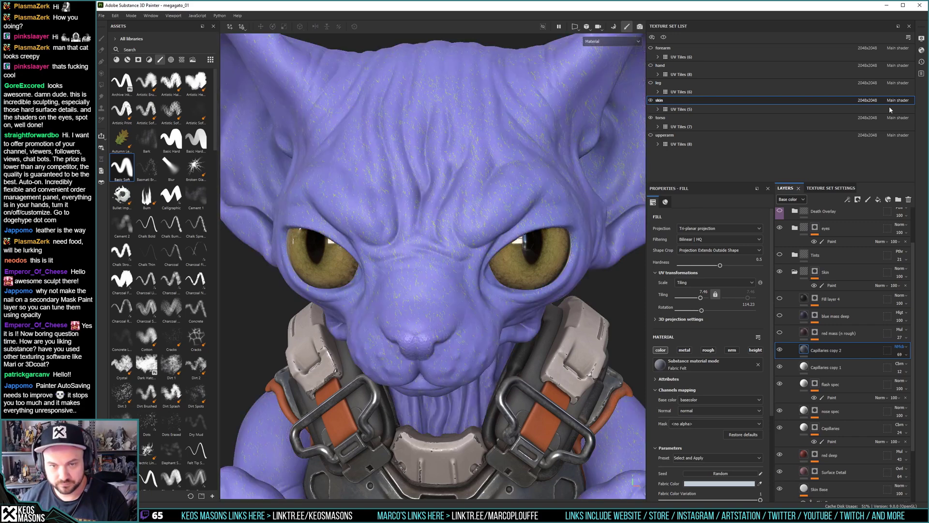
{"action": "key", "text": "Up"}
{"action": "key", "text": "Up"}
{"action": "key", "text": "Up"}
{"action": "key", "text": "Up"}
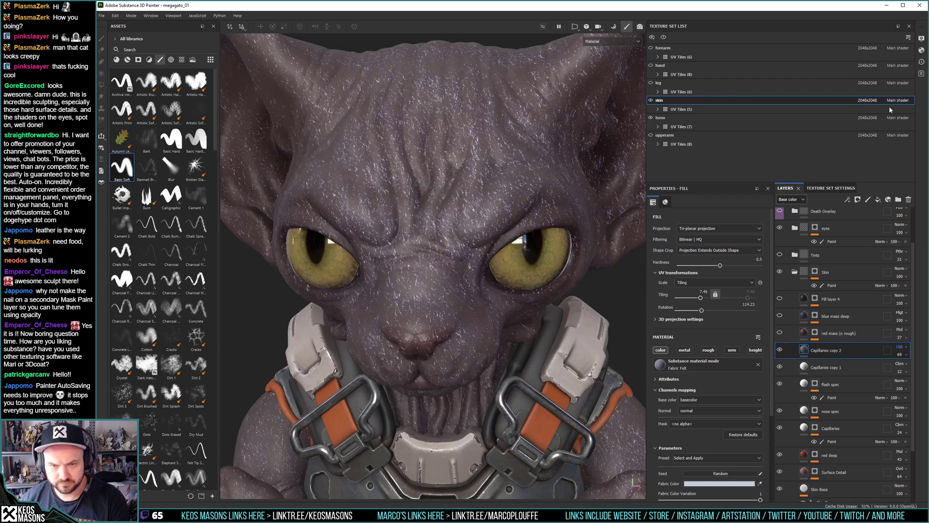
{"action": "key", "text": "Down"}
{"action": "key", "text": "Up"}
{"action": "key", "text": "Down"}
{"action": "key", "text": "Up"}
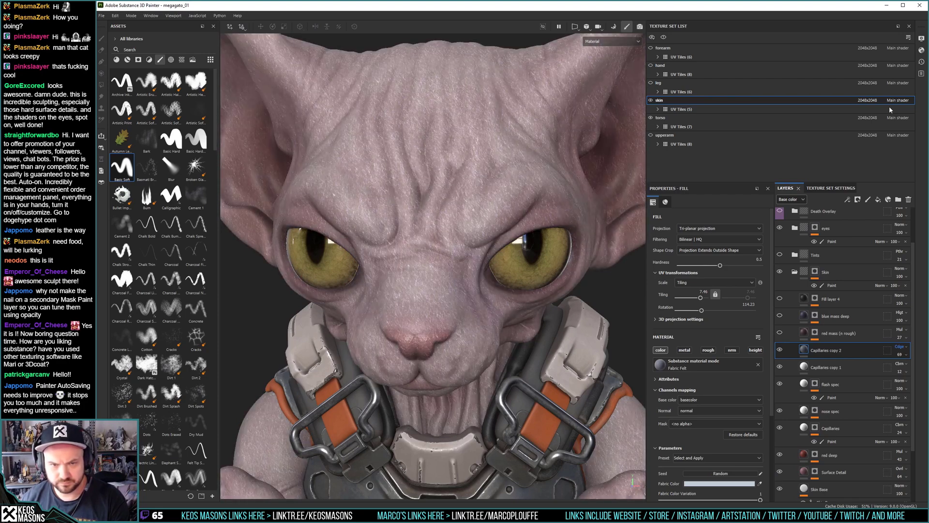
{"action": "key", "text": "Up"}
{"action": "key", "text": "Up"}
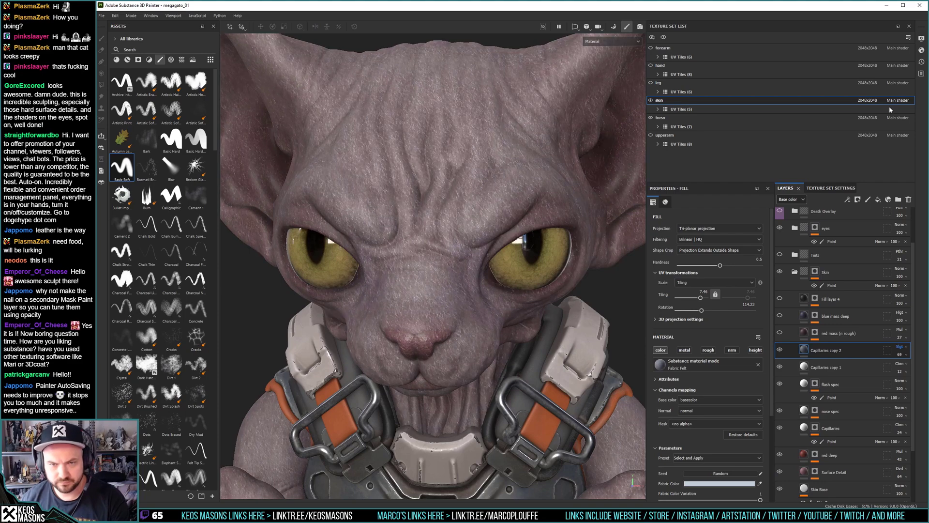
Add a base color Levels effect to the Capillaries copy 2 layer and set its midtones to about 0.47.
{"action": "right_click", "coordinate": [806, 350]}
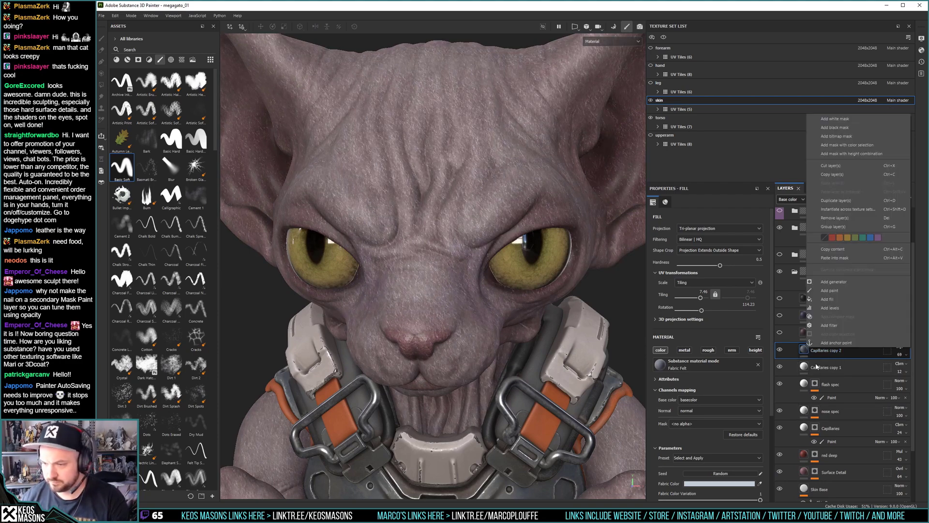
{"action": "left_click", "coordinate": [835, 310]}
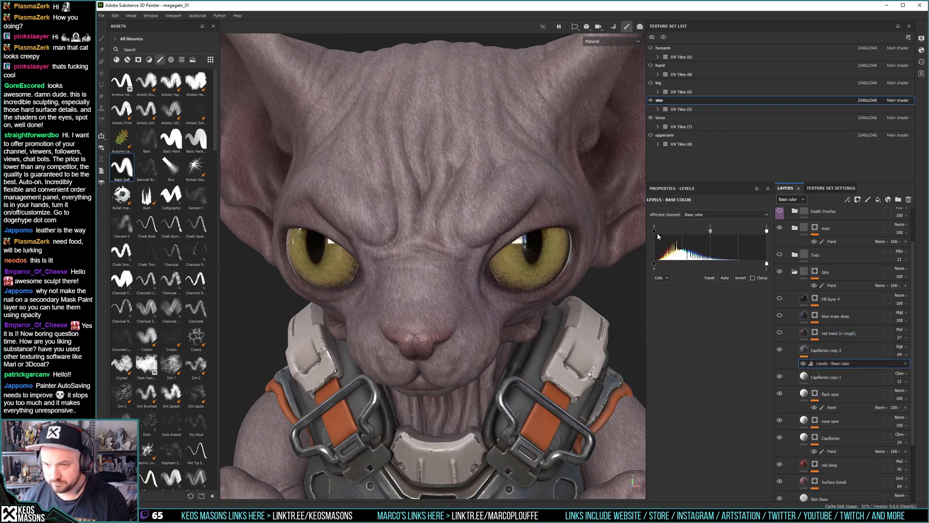
{"action": "left_click_drag", "start_coordinate": [711, 233], "coordinate": [679, 232]}
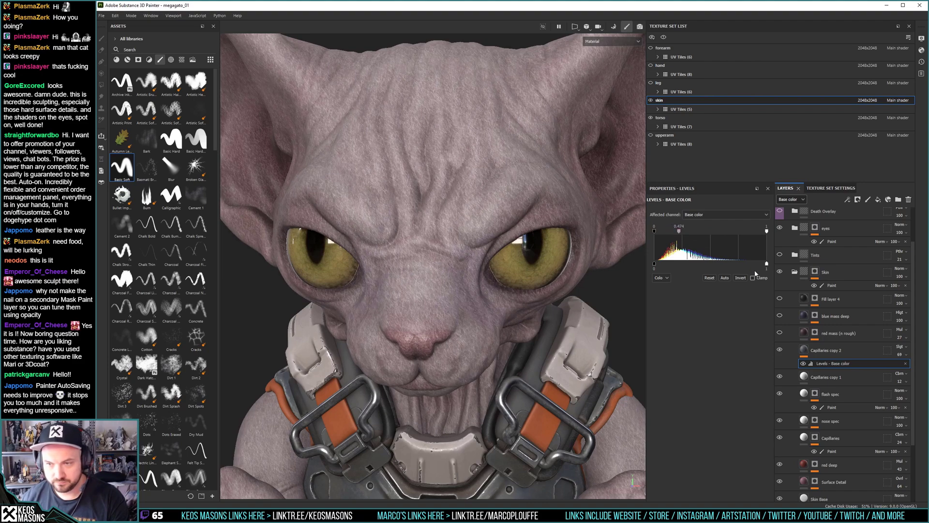
{"action": "mouse_move", "coordinate": [755, 232]}
{"action": "left_mouse_down"}
{"action": "mouse_move", "coordinate": [712, 232]}
{"action": "mouse_move", "coordinate": [772, 234]}
{"action": "left_mouse_up"}
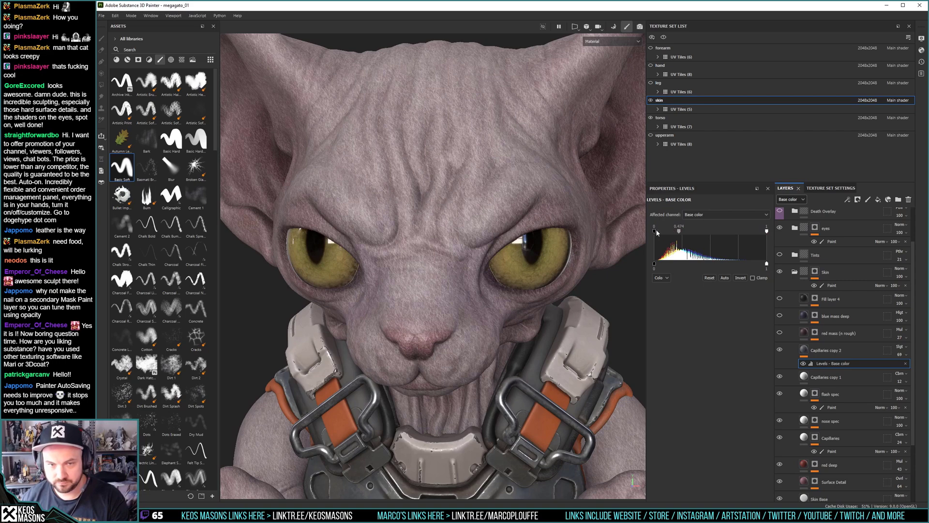
{"action": "mouse_move", "coordinate": [676, 233]}
{"action": "left_mouse_down"}
{"action": "mouse_move", "coordinate": [660, 234]}
{"action": "mouse_move", "coordinate": [679, 236]}
{"action": "left_mouse_up"}
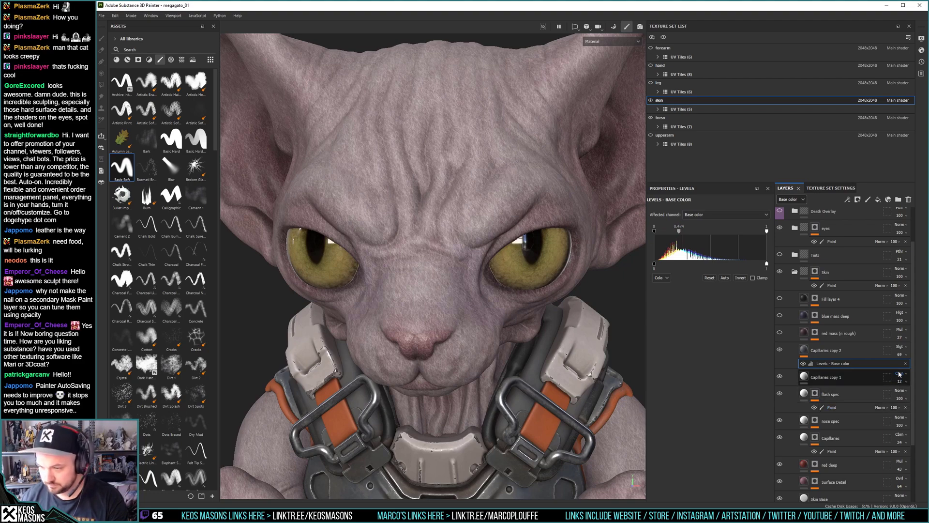
Set the Capillaries copy 2 layer's opacity to 17 and check the fibres on the side of the face.
{"action": "left_click", "coordinate": [901, 354]}
{"action": "mouse_move", "coordinate": [907, 370]}
{"action": "left_mouse_down"}
{"action": "mouse_move", "coordinate": [879, 369]}
{"action": "mouse_move", "coordinate": [900, 372]}
{"action": "left_mouse_up"}
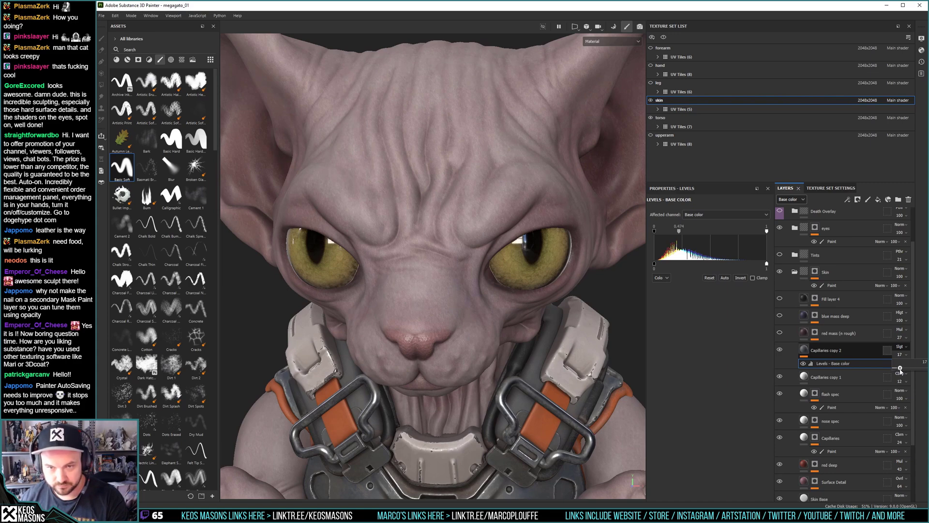
{"action": "left_click_drag", "start_coordinate": [488, 209], "coordinate": [432, 227], "text": "alt"}
{"action": "left_click_drag", "start_coordinate": [515, 192], "coordinate": [460, 198], "text": "alt"}
{"action": "left_click_drag", "start_coordinate": [470, 263], "coordinate": [447, 254], "text": "alt"}
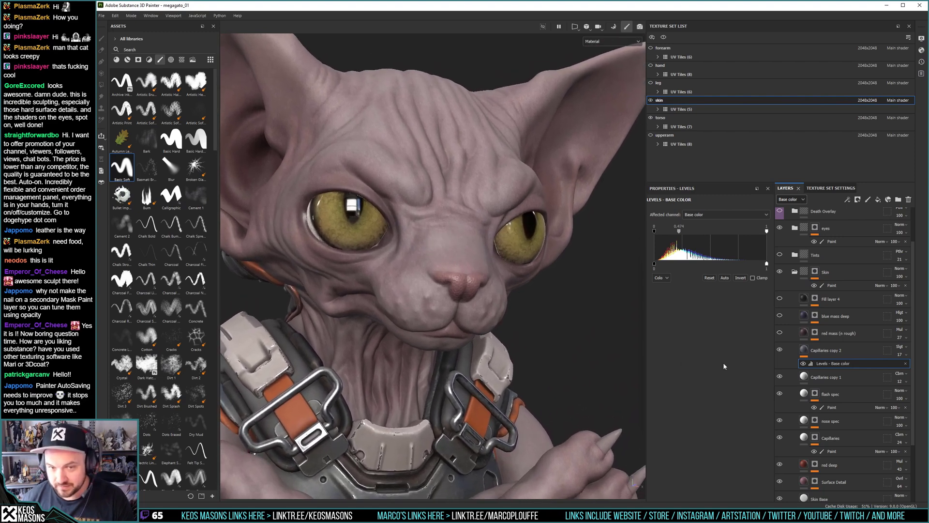
Move the Capillaries copy 2 layer directly above the Skin Base layer and inspect the forehead and ear.
{"action": "left_click_drag", "start_coordinate": [825, 350], "coordinate": [836, 477]}
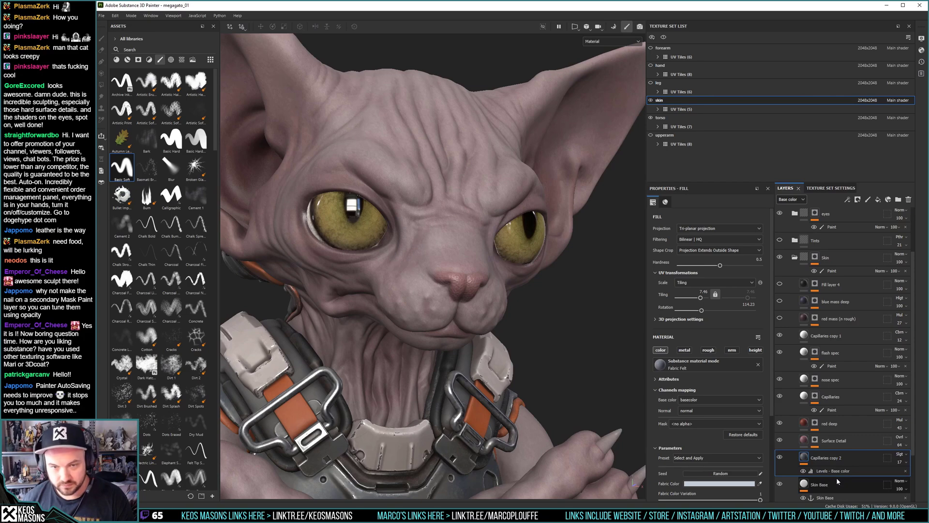
{"action": "left_click_drag", "start_coordinate": [572, 225], "coordinate": [396, 246], "text": "alt"}
{"action": "mouse_move", "coordinate": [410, 208]}
{"action": "left_mouse_down", "text": "alt"}
{"action": "mouse_move", "coordinate": [382, 204]}
{"action": "mouse_move", "coordinate": [445, 248]}
{"action": "left_mouse_up", "text": "alt"}
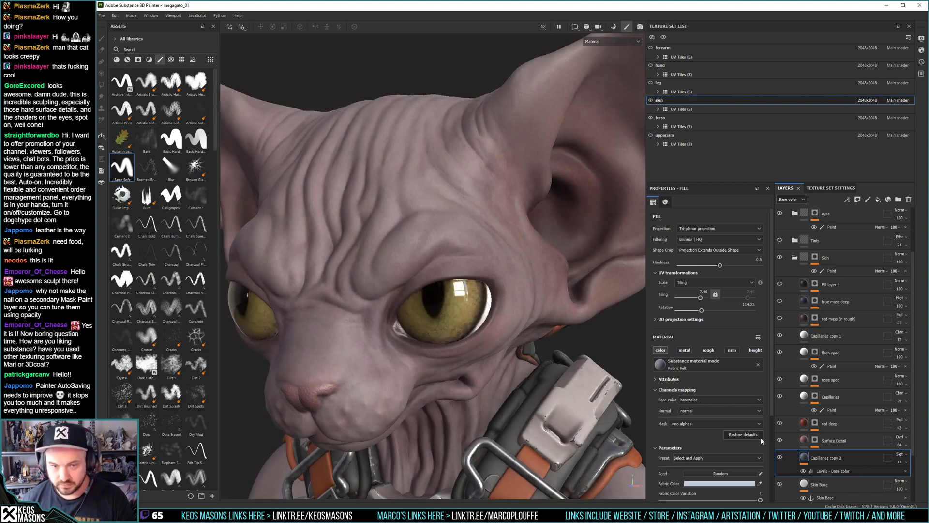
Rename the Capillaries copy 2 layer as hair.
{"action": "right_click", "coordinate": [806, 458]}
{"action": "left_click", "coordinate": [822, 457]}
{"action": "double_click", "coordinate": [822, 457]}
{"action": "type", "text": "hair"}
{"action": "key", "text": "Return"}
Add a white mask with a paint effect to the hair layer.
{"action": "right_click", "coordinate": [815, 460]}
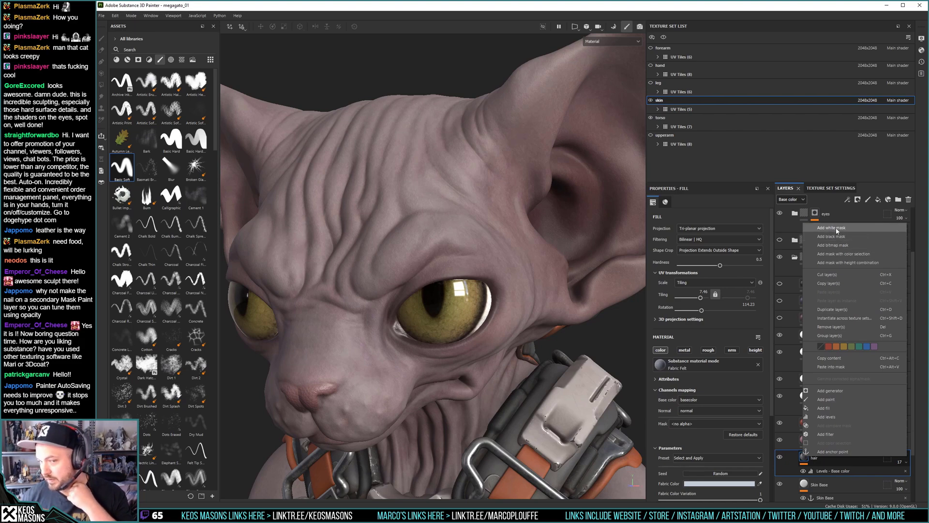
{"action": "left_click", "coordinate": [837, 237]}
{"action": "right_click", "coordinate": [816, 460]}
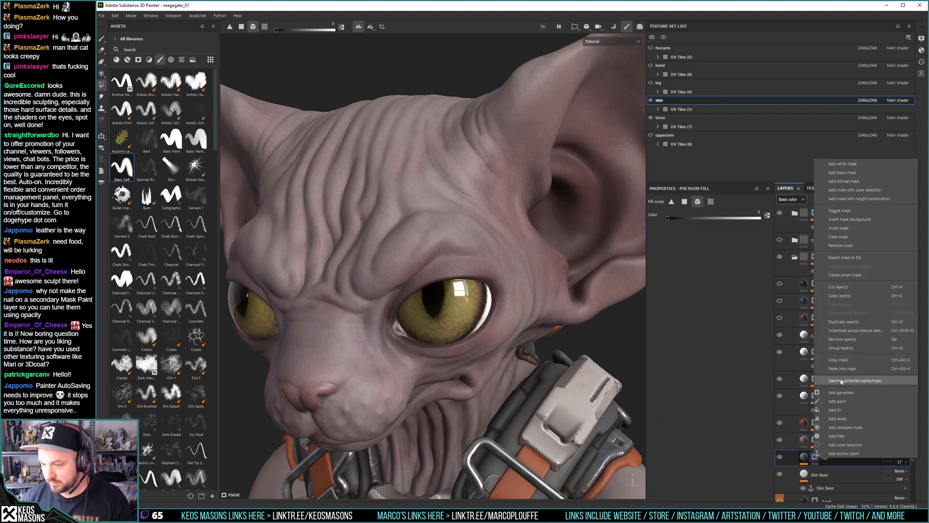
{"action": "left_click", "coordinate": [852, 401]}
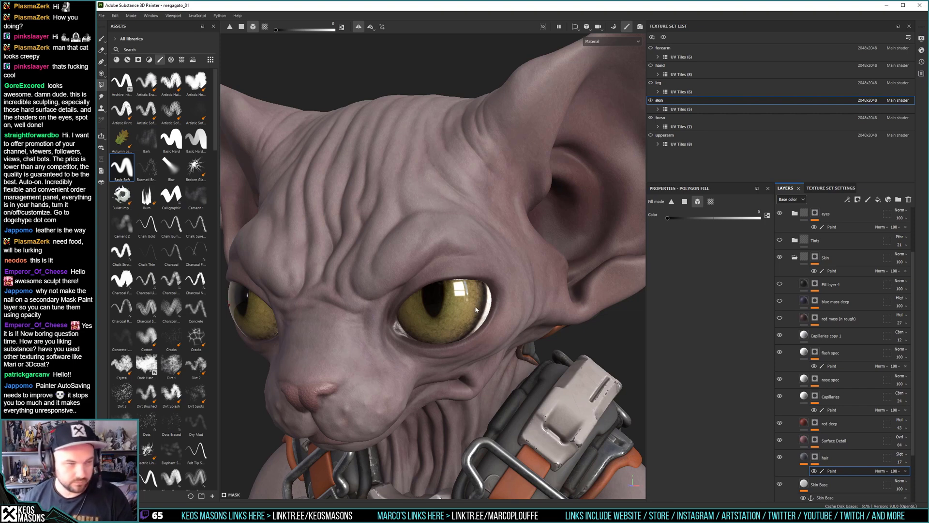
Paint a black dab on the hair mask beneath the outer eye corner and check it in the mask view.
{"action": "left_click_drag", "start_coordinate": [481, 278], "coordinate": [586, 253], "text": "alt"}
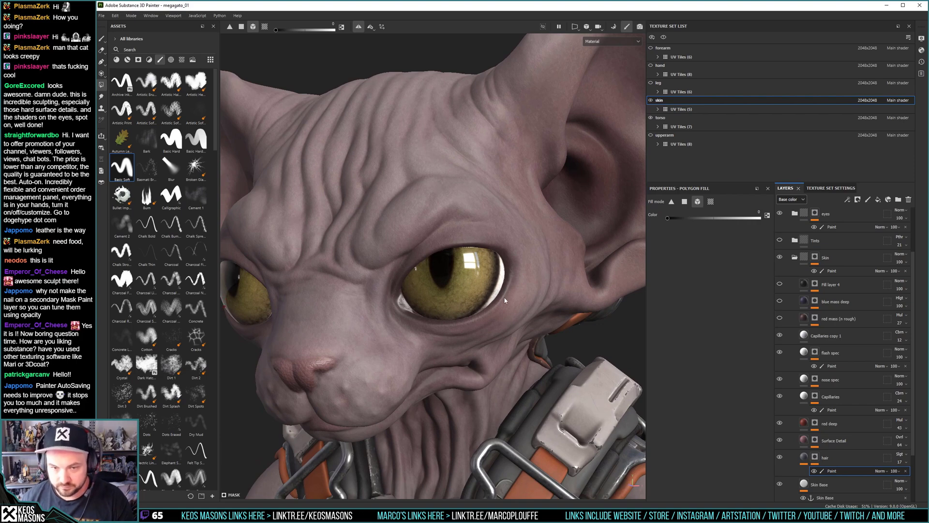
{"action": "key", "text": "1"}
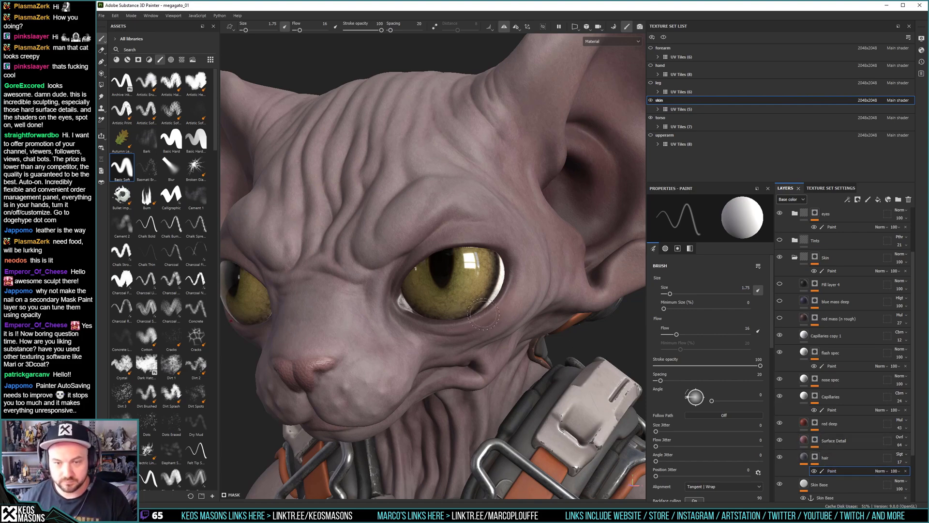
{"action": "left_click", "coordinate": [815, 457], "text": "alt"}
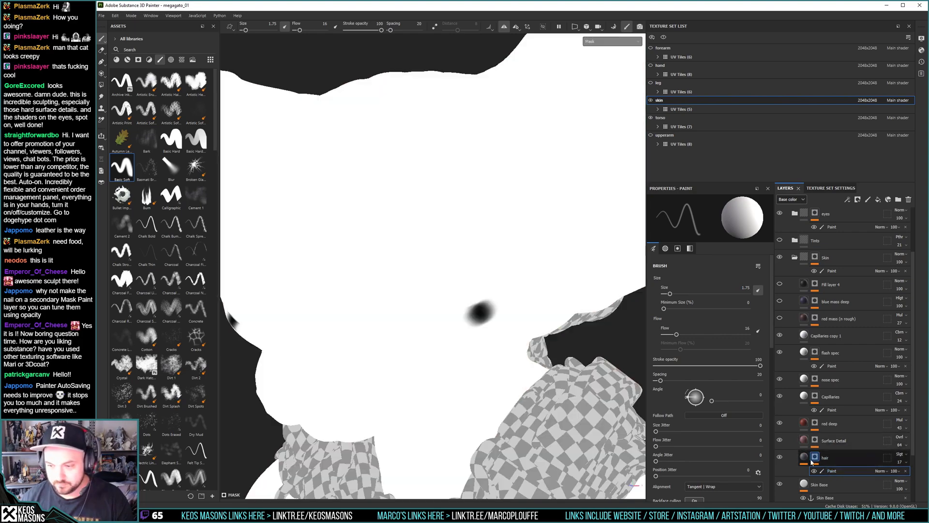
{"action": "left_click", "coordinate": [829, 472]}
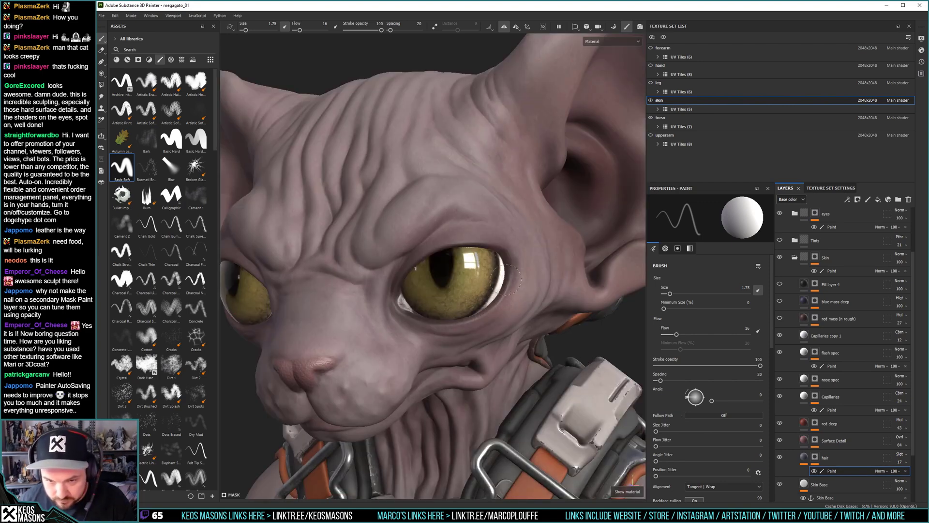
Raise the brush flow to 75 and its size to 4.51, masking the hair out around the eyes and inner ears.
{"action": "left_click_drag", "start_coordinate": [676, 334], "coordinate": [726, 334]}
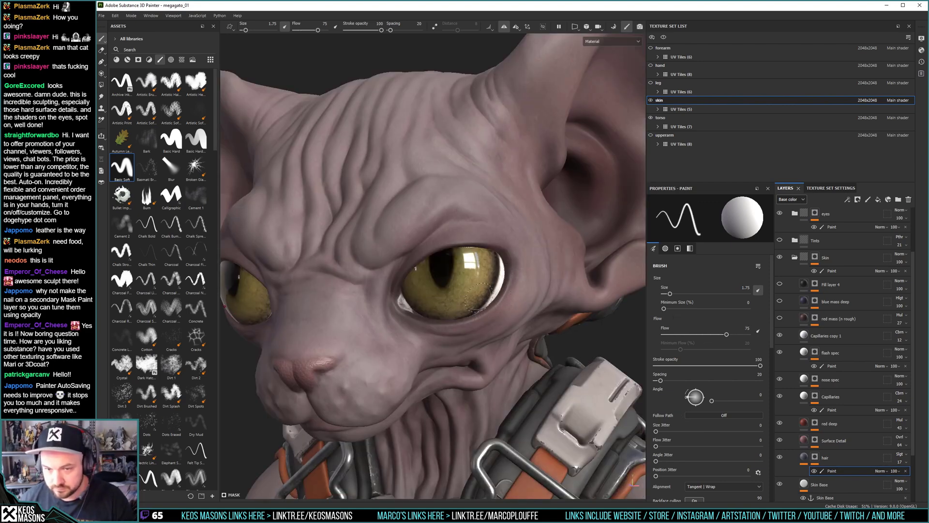
{"action": "right_click_drag", "start_coordinate": [491, 262], "coordinate": [513, 262], "text": "ctrl"}
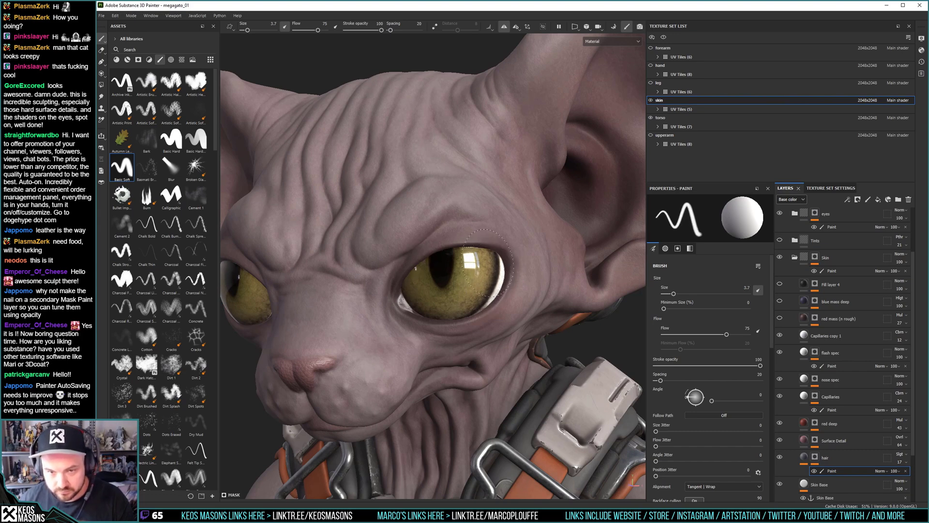
{"action": "right_click_drag", "start_coordinate": [491, 289], "coordinate": [477, 333], "text": "alt"}
{"action": "mouse_move", "coordinate": [477, 334]}
{"action": "left_mouse_down", "text": "alt"}
{"action": "mouse_move", "coordinate": [445, 339]}
{"action": "mouse_move", "coordinate": [416, 360]}
{"action": "mouse_move", "coordinate": [483, 300]}
{"action": "left_mouse_up", "text": "alt"}
{"action": "right_click_drag", "start_coordinate": [518, 278], "coordinate": [528, 278], "text": "ctrl"}
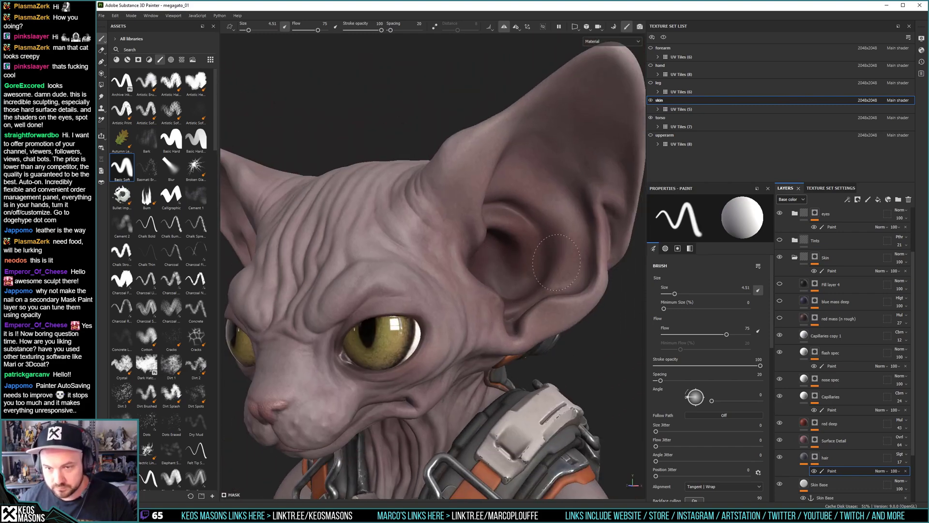
Reduce the brush size to 0.85, mask the hair out around the nose and lips, and review the whole head.
{"action": "mouse_move", "coordinate": [547, 261]}
{"action": "left_mouse_down", "text": "alt"}
{"action": "mouse_move", "coordinate": [426, 331]}
{"action": "mouse_move", "coordinate": [305, 305]}
{"action": "mouse_move", "coordinate": [395, 281]}
{"action": "mouse_move", "coordinate": [472, 307]}
{"action": "mouse_move", "coordinate": [482, 266]}
{"action": "mouse_move", "coordinate": [464, 248]}
{"action": "left_mouse_up", "text": "alt"}
{"action": "mouse_move", "coordinate": [465, 247]}
{"action": "right_mouse_down", "text": "ctrl"}
{"action": "mouse_move", "coordinate": [446, 246]}
{"action": "mouse_move", "coordinate": [446, 256]}
{"action": "mouse_move", "coordinate": [473, 247]}
{"action": "right_mouse_up", "text": "ctrl"}
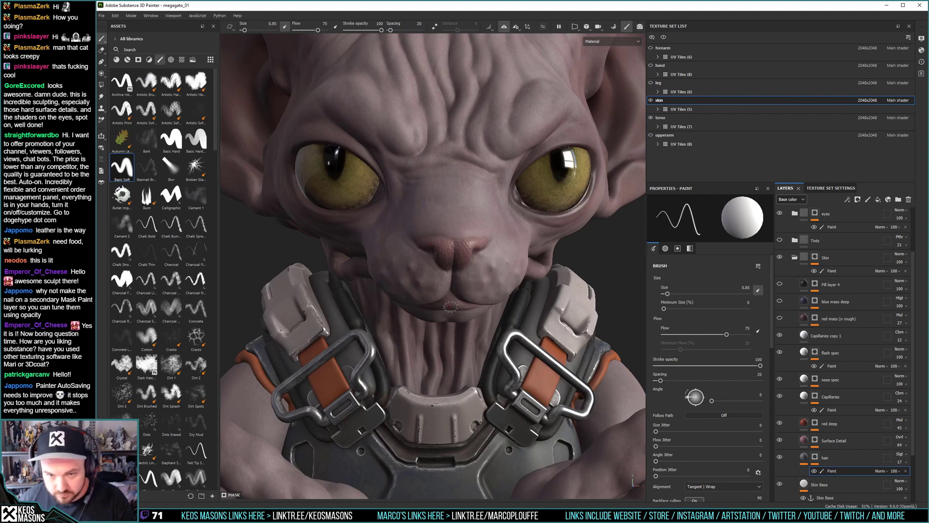
{"action": "scroll", "coordinate": [450, 296], "scroll_direction": "down", "scroll_amount": 3}
{"action": "left_click_drag", "start_coordinate": [481, 308], "coordinate": [484, 281], "text": "alt"}
{"action": "scroll", "coordinate": [479, 319], "scroll_direction": "up", "scroll_amount": 5}
{"action": "scroll", "coordinate": [485, 320], "scroll_direction": "down", "scroll_amount": 5}
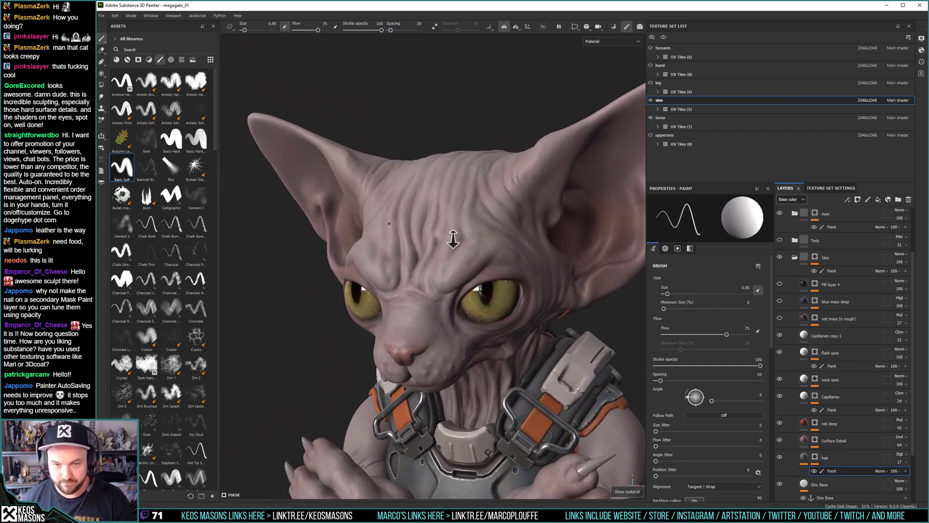
Inspect the hair layer's mask and Fabric Felt fill parameters, and examine the resulting skin around the head.
{"action": "right_click_drag", "start_coordinate": [453, 223], "coordinate": [454, 217], "text": "alt"}
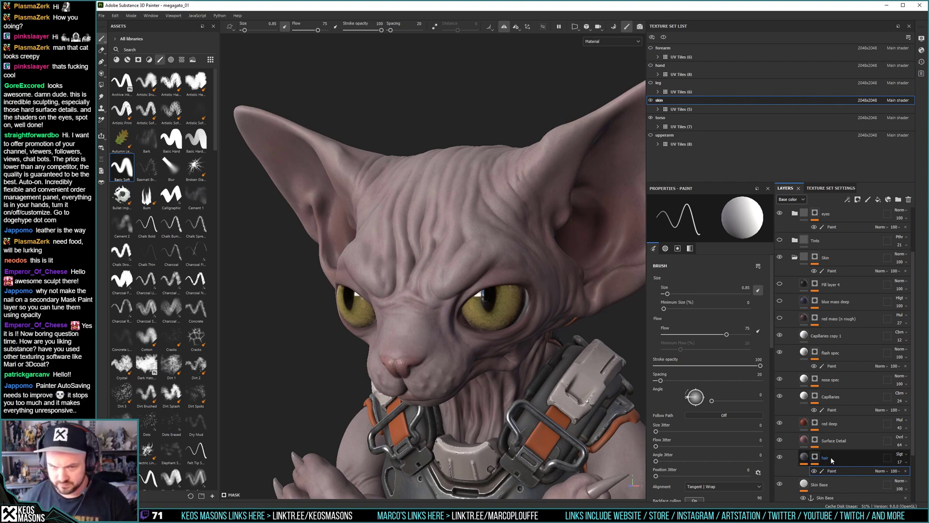
{"action": "left_click", "coordinate": [804, 457]}
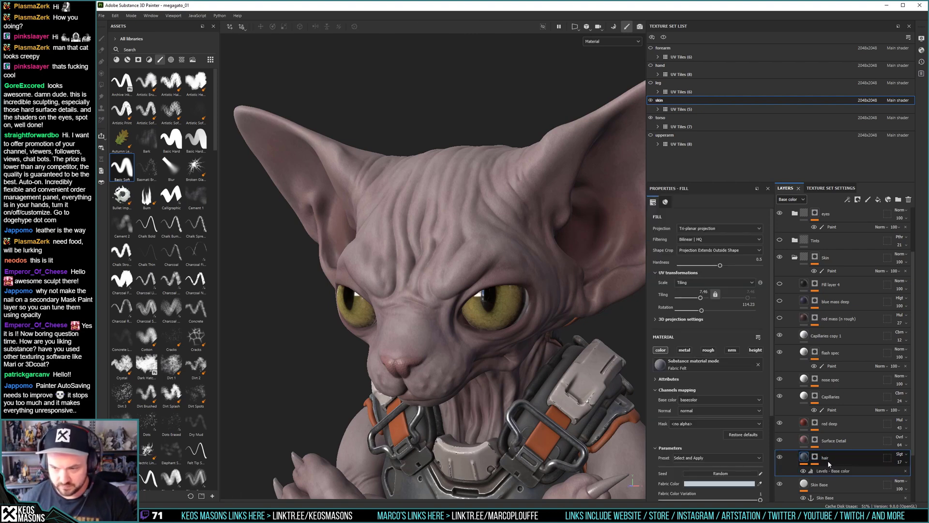
{"action": "left_click", "coordinate": [815, 457], "text": "alt"}
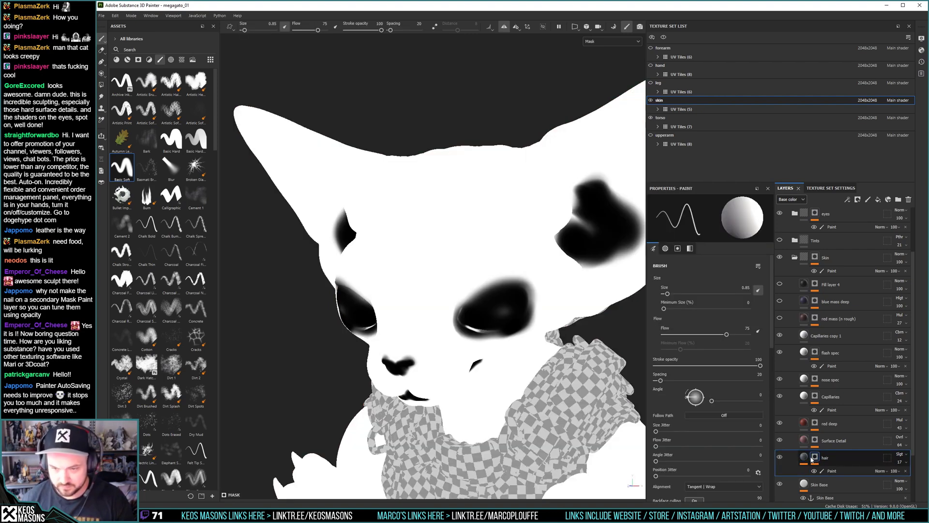
{"action": "left_click", "coordinate": [804, 457]}
{"action": "left_click_drag", "start_coordinate": [440, 360], "coordinate": [485, 328], "text": "alt"}
{"action": "scroll", "coordinate": [714, 389], "scroll_direction": "down", "scroll_amount": 2}
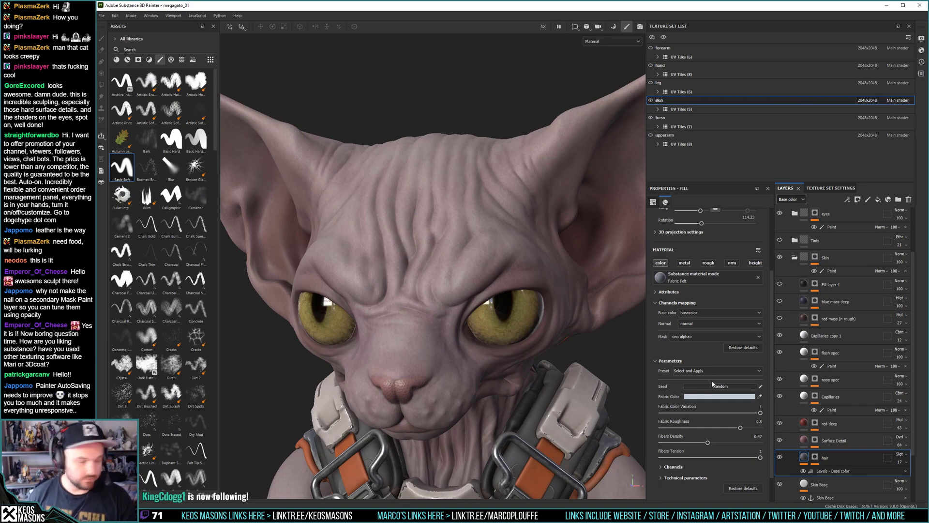
{"action": "left_click_drag", "start_coordinate": [437, 198], "coordinate": [544, 357], "text": "alt"}
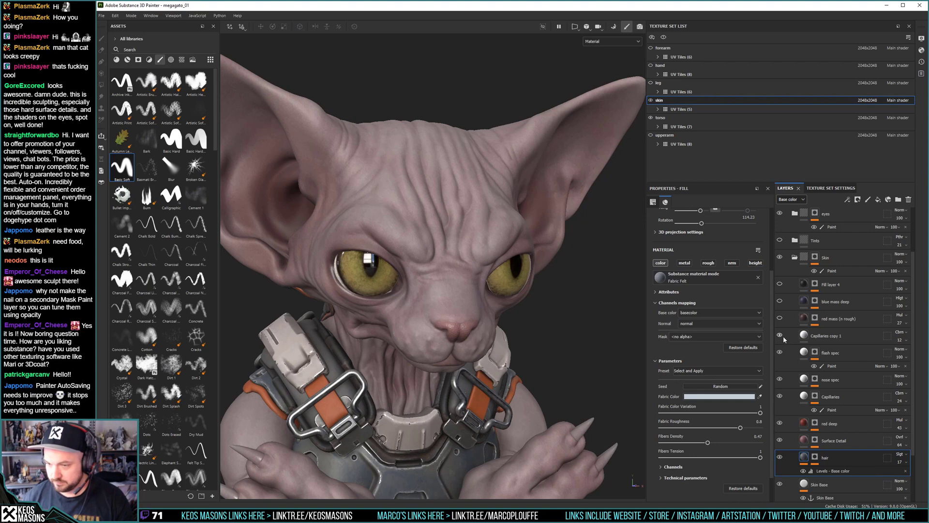
Make the red mass (n rough) layer visible, compare the skin with and without it, and inspect its mask.
{"action": "left_click", "coordinate": [780, 318]}
{"action": "left_click", "coordinate": [780, 318]}
{"action": "left_click", "coordinate": [780, 318]}
{"action": "left_click", "coordinate": [780, 319]}
{"action": "left_click", "coordinate": [779, 319]}
{"action": "left_click_drag", "start_coordinate": [483, 233], "coordinate": [460, 319], "text": "alt"}
{"action": "right_click_drag", "start_coordinate": [460, 319], "coordinate": [438, 314], "text": "shift"}
{"action": "left_click_drag", "start_coordinate": [466, 304], "coordinate": [433, 312], "text": "alt"}
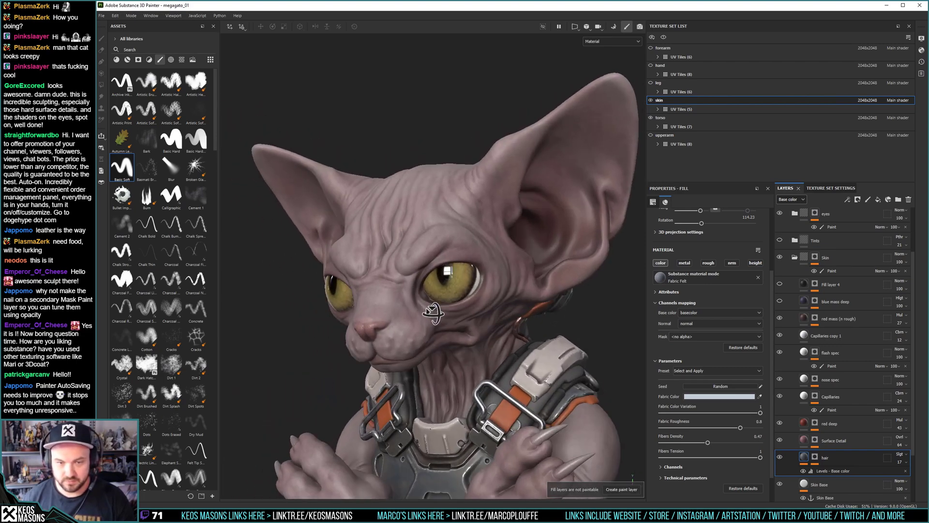
{"action": "left_click", "coordinate": [817, 318], "text": "alt"}
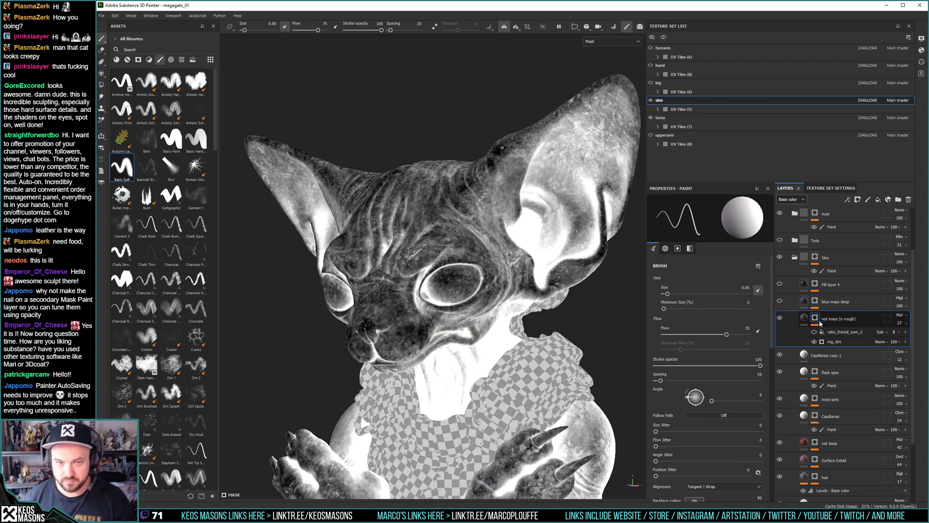
{"action": "left_click", "coordinate": [805, 319]}
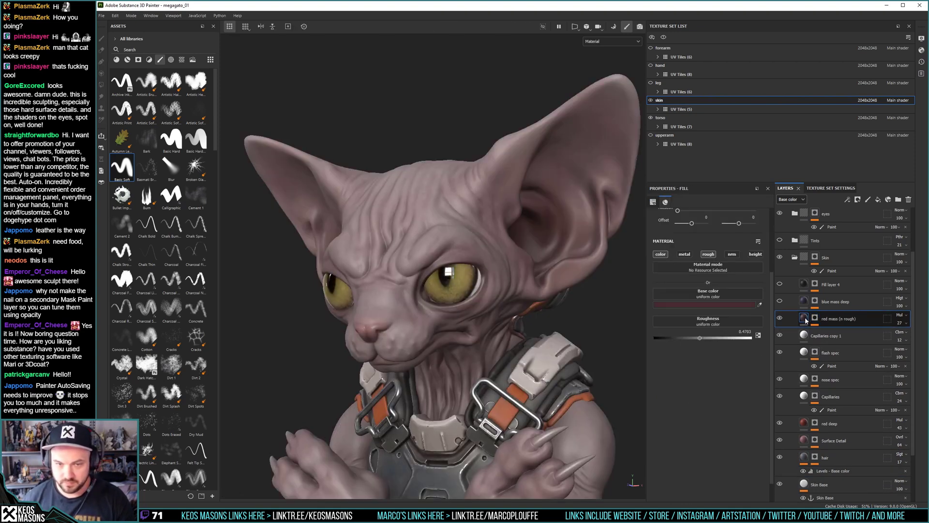
Lower the red mass layer's opacity to 24 and disable its roughness channel after comparing the skin with it on and off.
{"action": "left_click", "coordinate": [906, 323]}
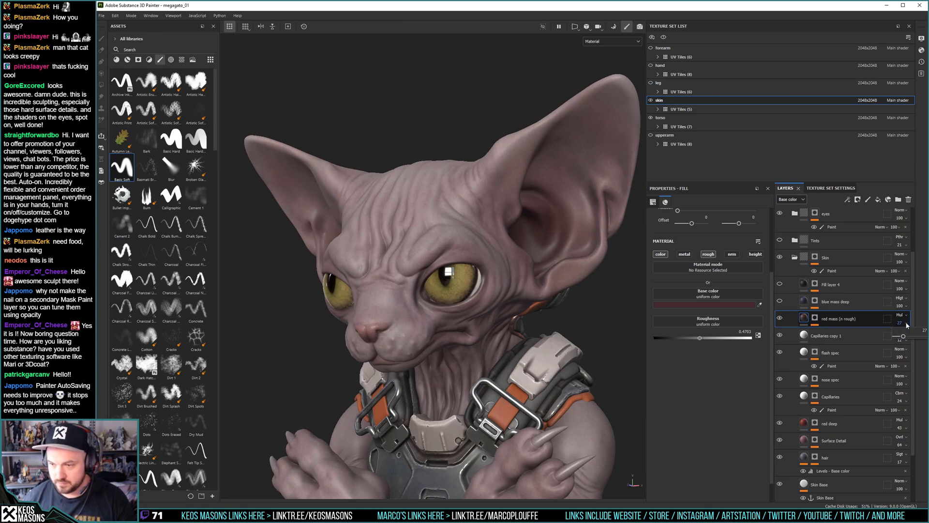
{"action": "left_click_drag", "start_coordinate": [906, 337], "coordinate": [902, 339]}
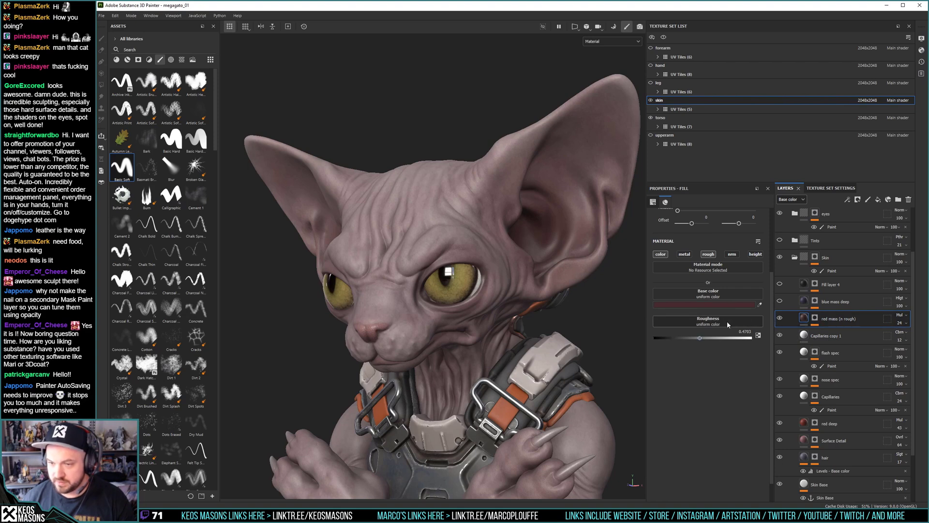
{"action": "left_click", "coordinate": [712, 255]}
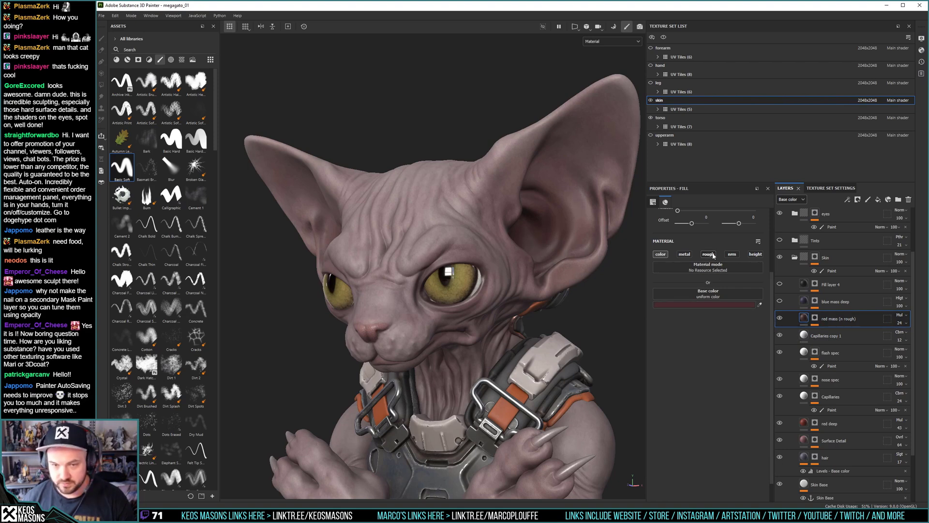
{"action": "left_click", "coordinate": [713, 256]}
{"action": "left_click", "coordinate": [713, 256]}
{"action": "left_click", "coordinate": [713, 255]}
{"action": "left_click", "coordinate": [713, 256]}
{"action": "left_click", "coordinate": [713, 256]}
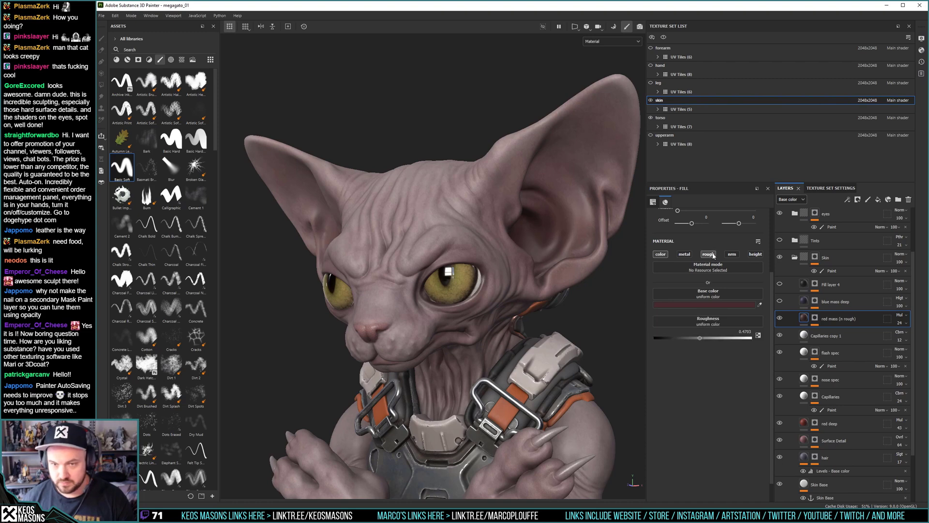
{"action": "left_click", "coordinate": [713, 256]}
{"action": "left_click", "coordinate": [714, 256]}
{"action": "left_click", "coordinate": [714, 256]}
{"action": "left_click_drag", "start_coordinate": [493, 345], "coordinate": [510, 346], "text": "alt"}
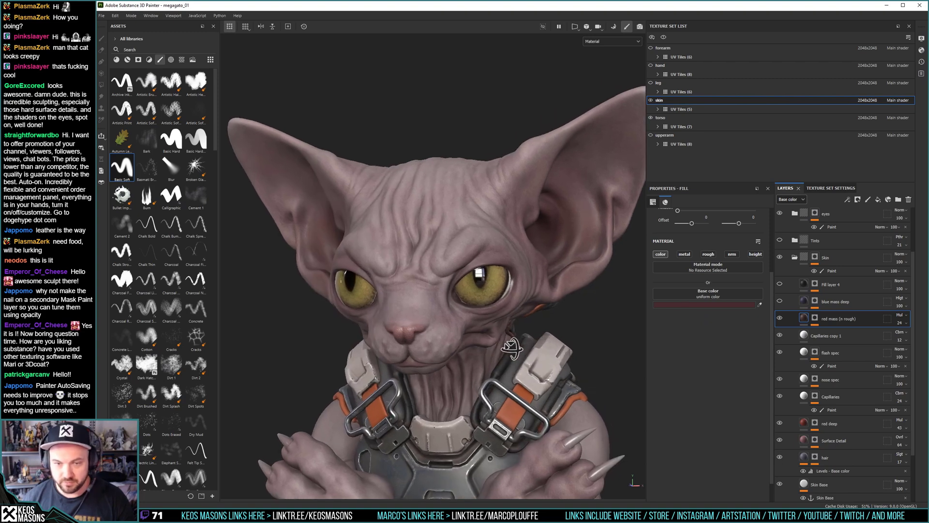
Raise the red mass layer's opacity and change its base colour to the brighter red 862D2D.
{"action": "left_click", "coordinate": [899, 323]}
{"action": "left_click_drag", "start_coordinate": [902, 338], "coordinate": [908, 338]}
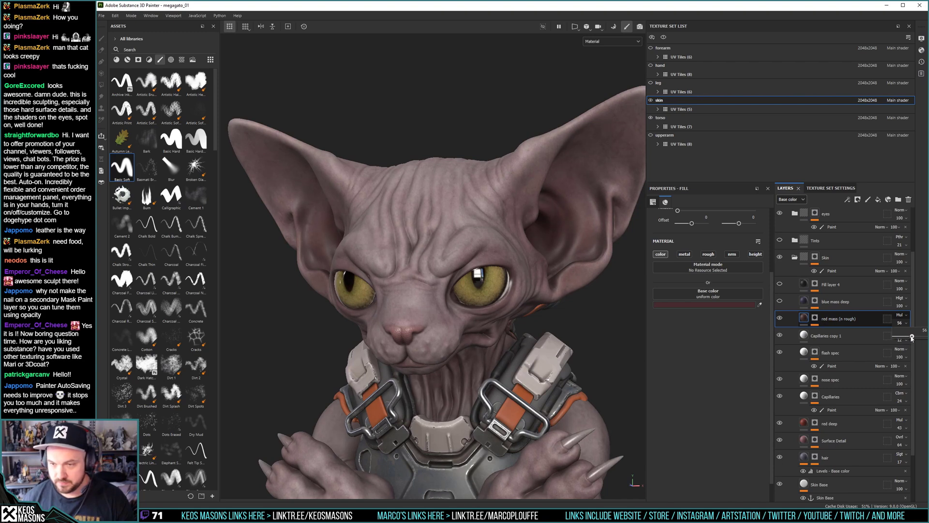
{"action": "left_click", "coordinate": [725, 303]}
{"action": "left_click", "coordinate": [596, 146]}
{"action": "mouse_move", "coordinate": [596, 149]}
{"action": "left_mouse_down"}
{"action": "mouse_move", "coordinate": [622, 147]}
{"action": "mouse_move", "coordinate": [608, 119]}
{"action": "mouse_move", "coordinate": [607, 140]}
{"action": "left_mouse_up"}
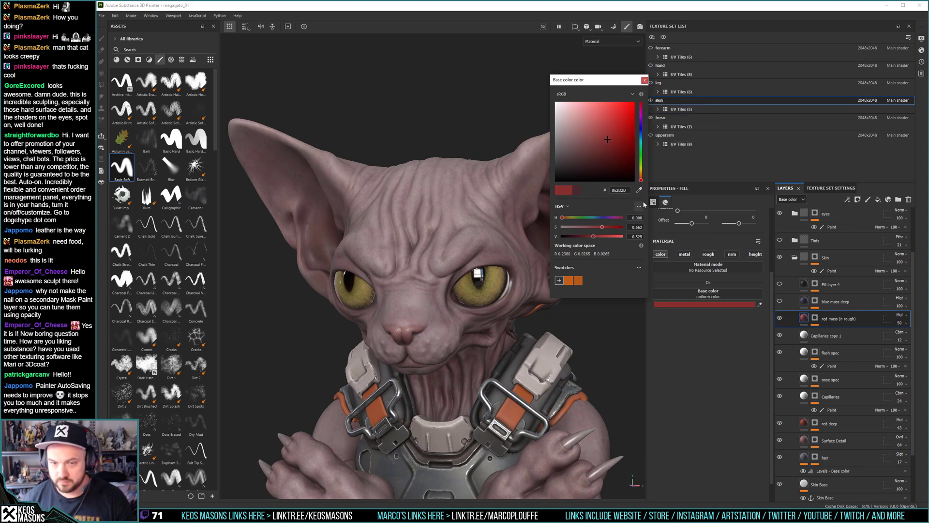
{"action": "left_click", "coordinate": [645, 80]}
Compare the cat with and without the red mass layer and set the layer's opacity to 38.
{"action": "left_click", "coordinate": [779, 318]}
{"action": "left_click", "coordinate": [779, 318]}
{"action": "left_click_drag", "start_coordinate": [587, 295], "coordinate": [471, 285], "text": "alt"}
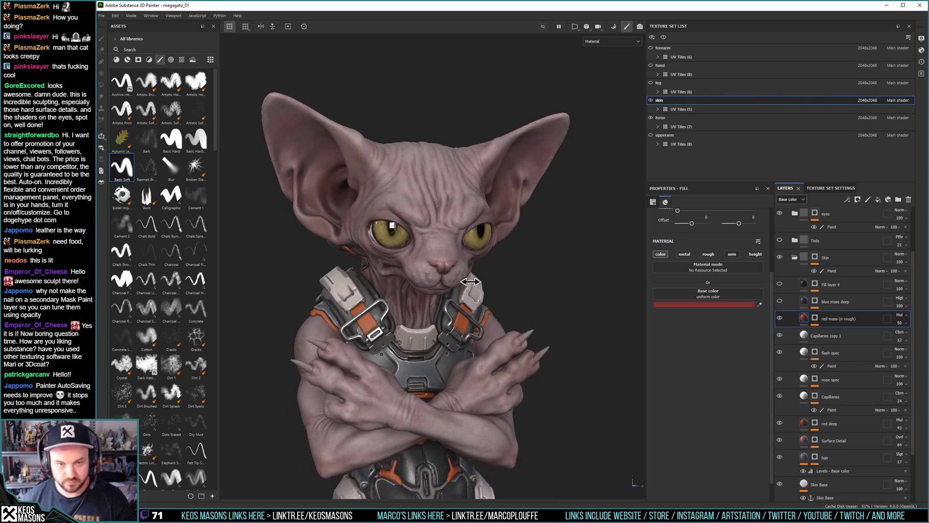
{"action": "left_click", "coordinate": [907, 325]}
{"action": "mouse_move", "coordinate": [910, 337]}
{"action": "left_mouse_down"}
{"action": "mouse_move", "coordinate": [893, 338]}
{"action": "mouse_move", "coordinate": [905, 338]}
{"action": "left_mouse_up"}
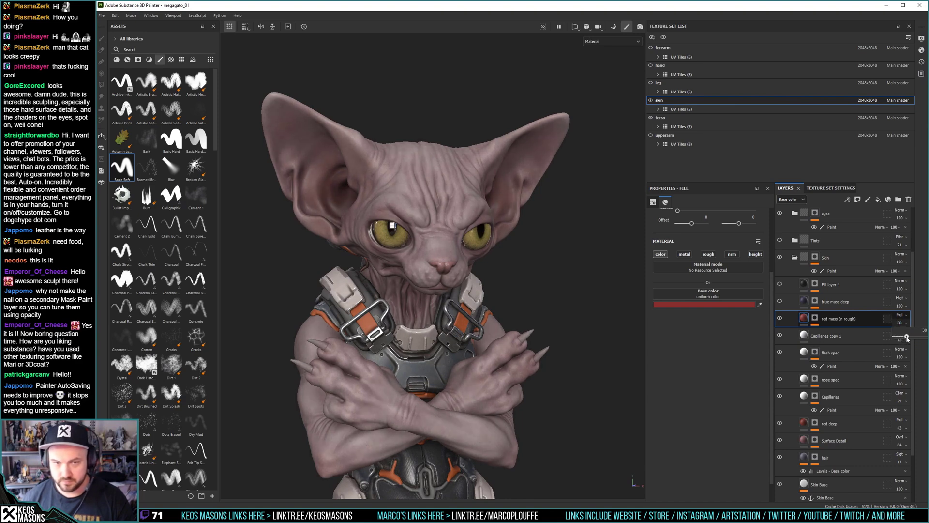
Inspect the blue mass deep layer and its mask, and delete the layer.
{"action": "left_click", "coordinate": [803, 303]}
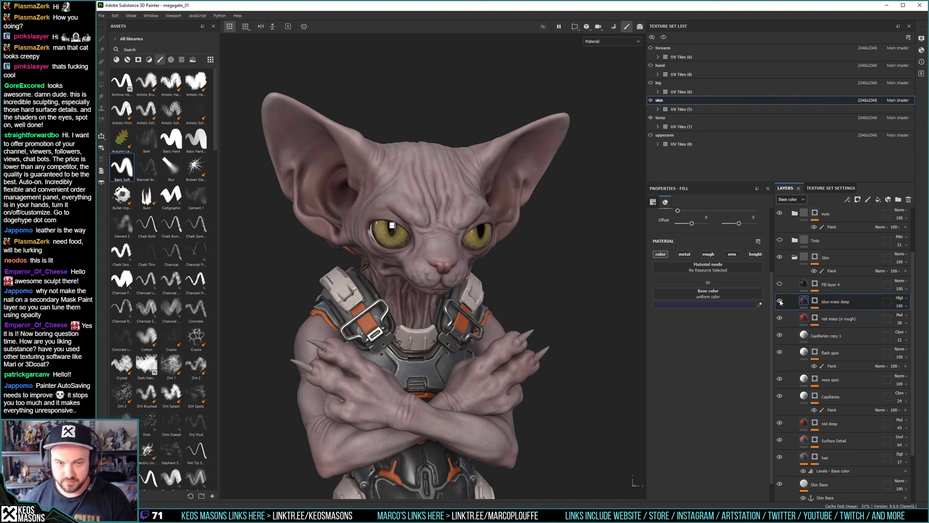
{"action": "left_click", "coordinate": [816, 301]}
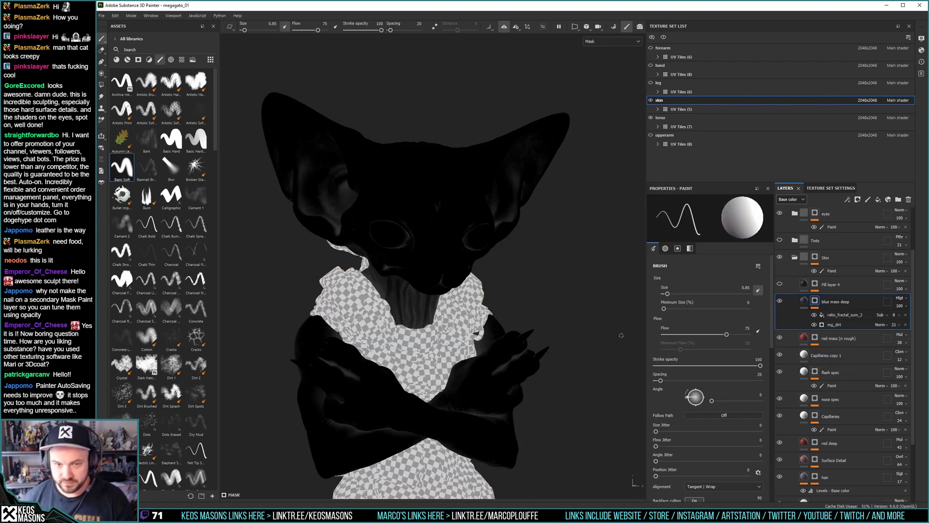
{"action": "left_click", "coordinate": [804, 301]}
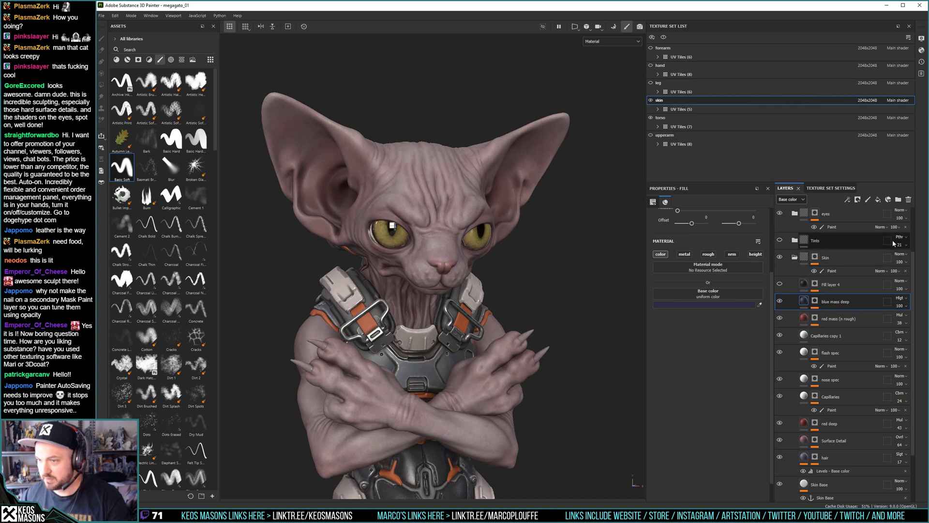
{"action": "left_click", "coordinate": [909, 199]}
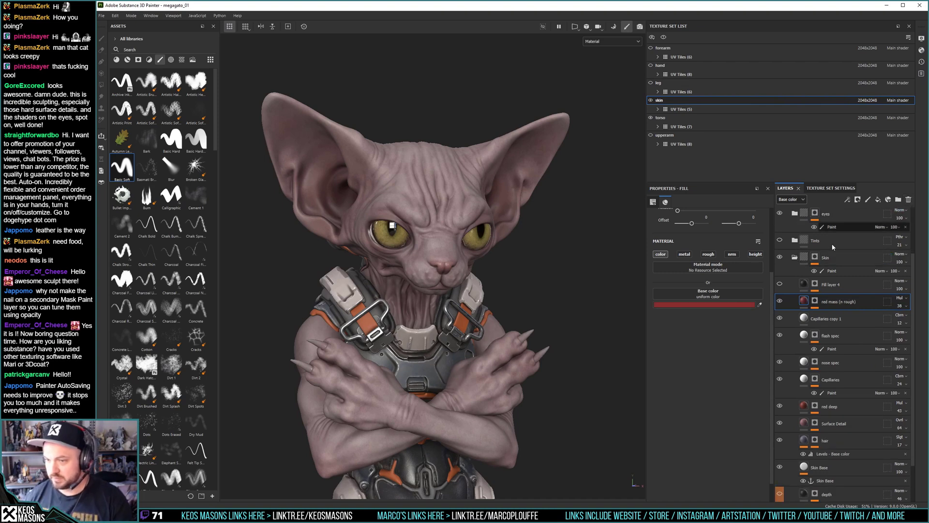
Toggle Fill layer 4 to check its effect, and delete it from the Skin folder.
{"action": "left_click", "coordinate": [779, 284]}
{"action": "left_click", "coordinate": [778, 283]}
{"action": "left_click", "coordinate": [779, 284]}
{"action": "left_click", "coordinate": [815, 284]}
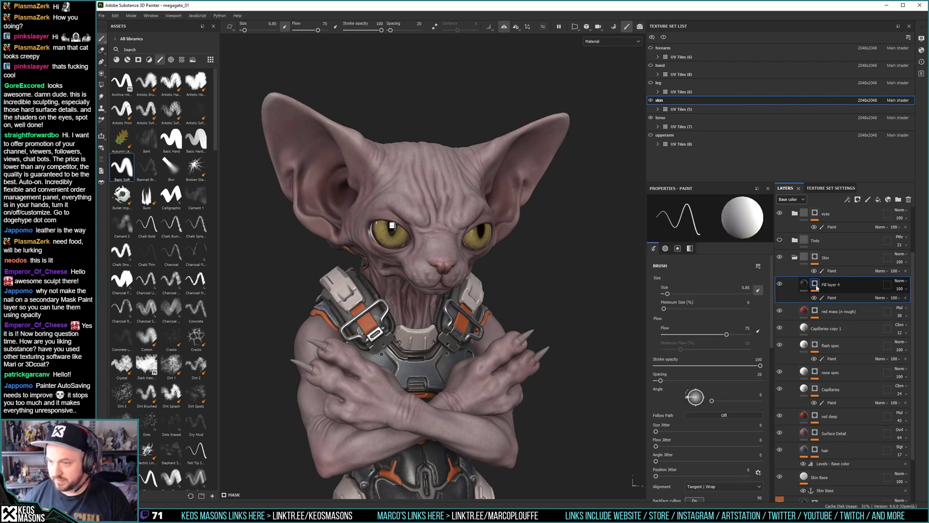
{"action": "left_click", "coordinate": [908, 199]}
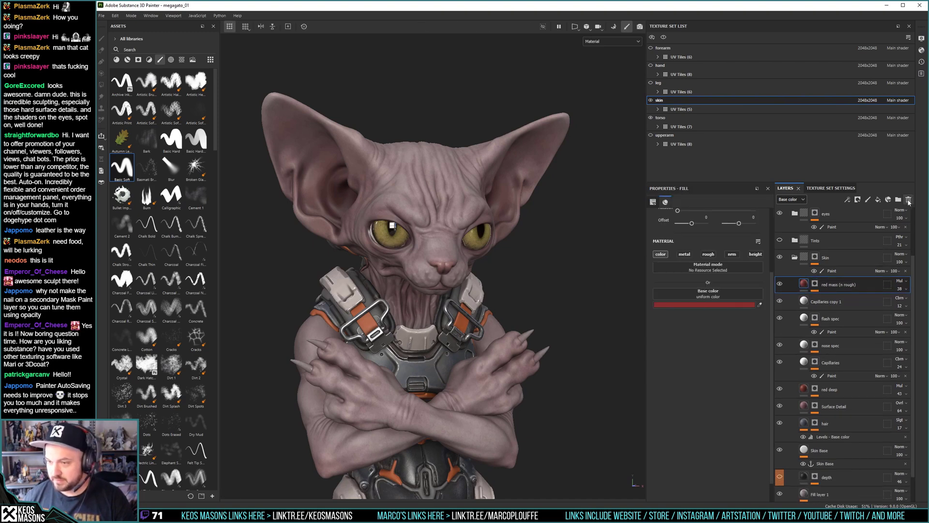
Make the Tints folder visible and review its effect on the cat's head, crossed arms and torso.
{"action": "scroll", "coordinate": [452, 247], "scroll_direction": "up", "scroll_amount": 3}
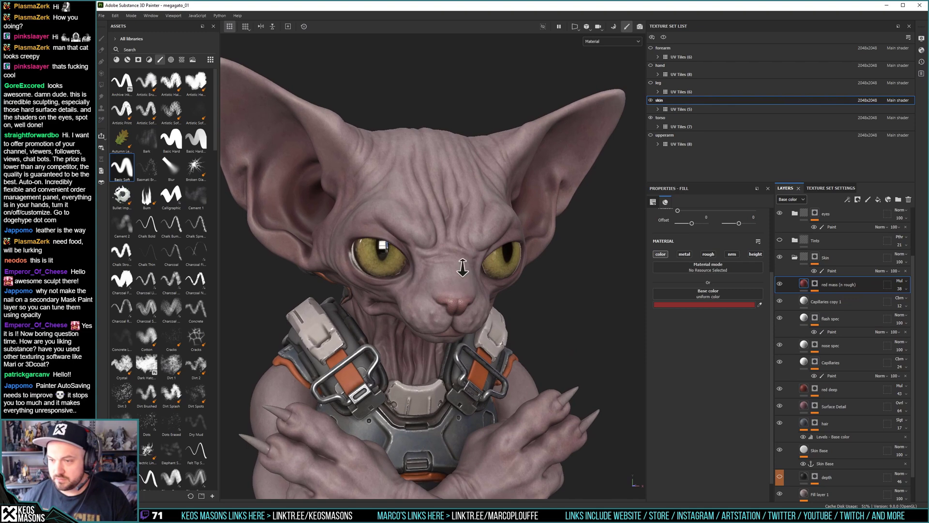
{"action": "left_click_drag", "start_coordinate": [452, 248], "coordinate": [502, 252], "text": "alt"}
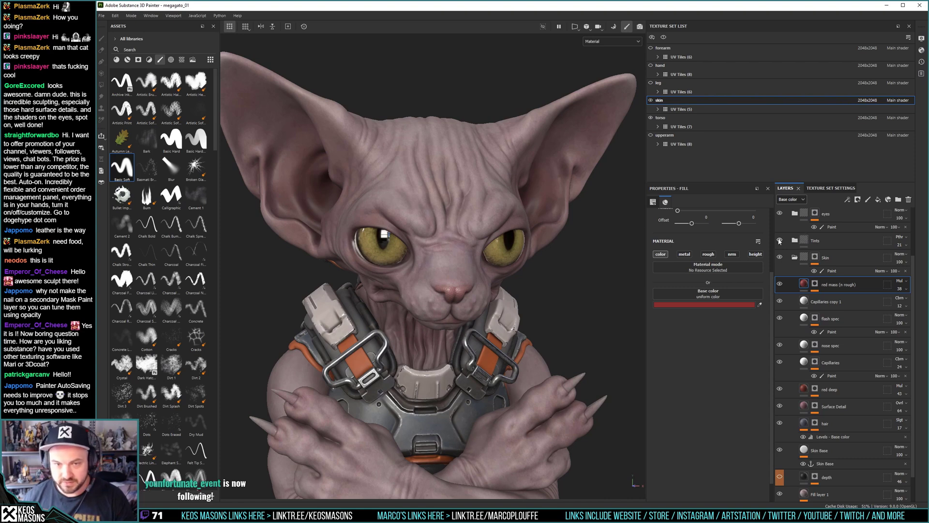
{"action": "left_click_drag", "start_coordinate": [452, 250], "coordinate": [464, 209], "text": "alt"}
{"action": "right_click_drag", "start_coordinate": [465, 209], "coordinate": [404, 125], "text": "alt"}
{"action": "middle_click_drag", "start_coordinate": [441, 236], "coordinate": [429, 200], "text": "alt"}
{"action": "left_click_drag", "start_coordinate": [450, 245], "coordinate": [392, 251], "text": "alt"}
{"action": "middle_click_drag", "start_coordinate": [438, 286], "coordinate": [440, 238], "text": "alt"}
{"action": "right_click_drag", "start_coordinate": [440, 238], "coordinate": [455, 252], "text": "alt"}
{"action": "mouse_move", "coordinate": [474, 254]}
{"action": "middle_mouse_down", "text": "alt"}
{"action": "mouse_move", "coordinate": [470, 265]}
{"action": "mouse_move", "coordinate": [459, 249]}
{"action": "middle_mouse_up", "text": "alt"}
{"action": "right_click_drag", "start_coordinate": [443, 242], "coordinate": [458, 265], "text": "alt"}
{"action": "middle_click_drag", "start_coordinate": [458, 265], "coordinate": [459, 198], "text": "alt"}
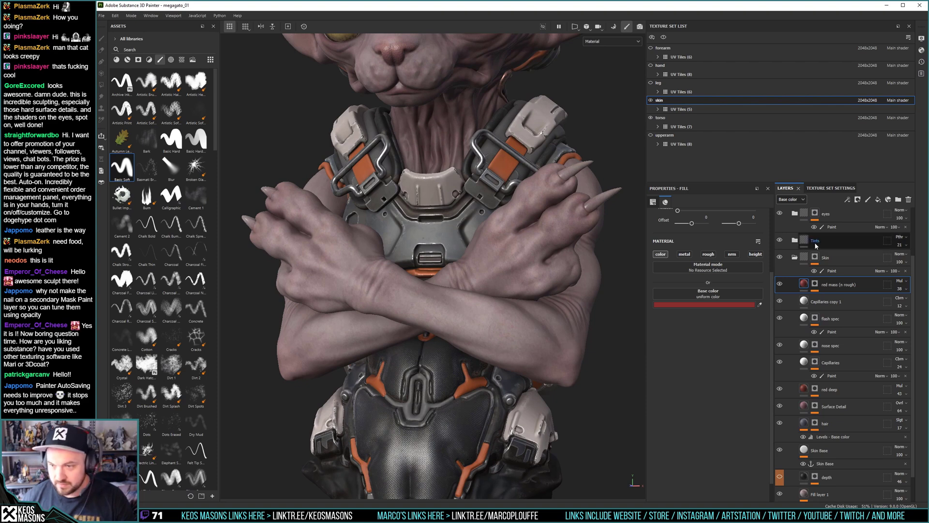
Look through the masks of the three fill layers in the Tints folder and examine the face and arms.
{"action": "left_click", "coordinate": [794, 240]}
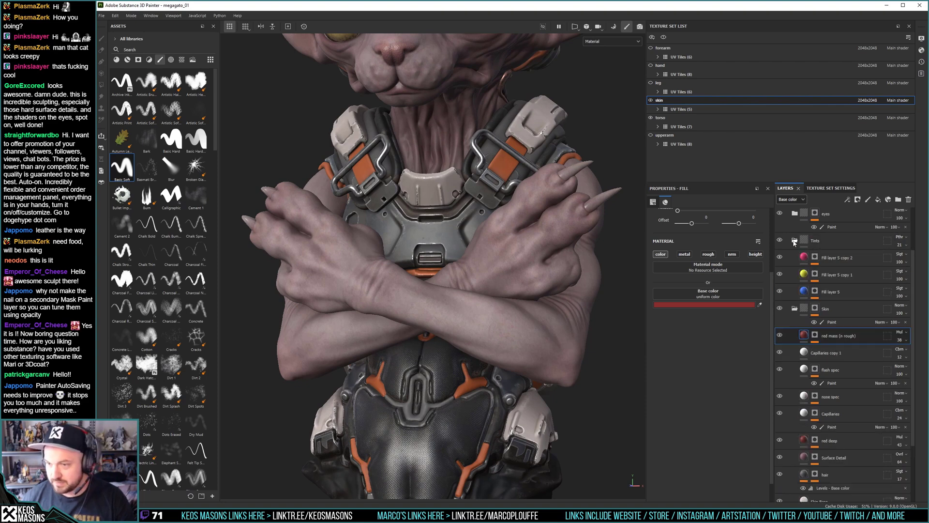
{"action": "left_click", "coordinate": [815, 257]}
{"action": "left_click", "coordinate": [816, 282]}
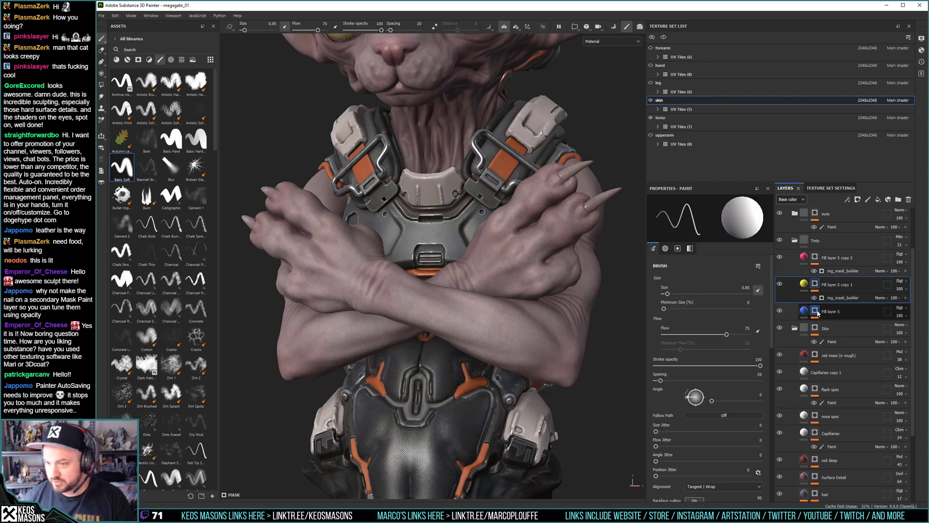
{"action": "left_click", "coordinate": [815, 310]}
{"action": "left_click", "coordinate": [795, 240]}
{"action": "middle_click_drag", "start_coordinate": [498, 213], "coordinate": [504, 295]}
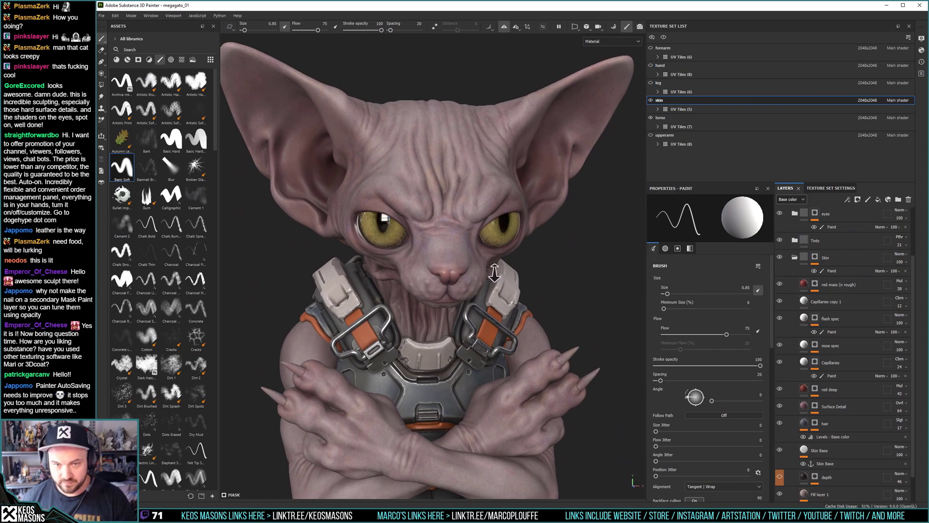
{"action": "right_click_drag", "start_coordinate": [494, 272], "coordinate": [491, 283], "text": "alt"}
{"action": "left_click_drag", "start_coordinate": [491, 283], "coordinate": [489, 254], "text": "alt"}
{"action": "right_click_drag", "start_coordinate": [488, 254], "coordinate": [469, 242], "text": "alt"}
{"action": "middle_click_drag", "start_coordinate": [462, 185], "coordinate": [466, 243], "text": "alt"}
{"action": "right_click_drag", "start_coordinate": [466, 243], "coordinate": [467, 243], "text": "shift"}
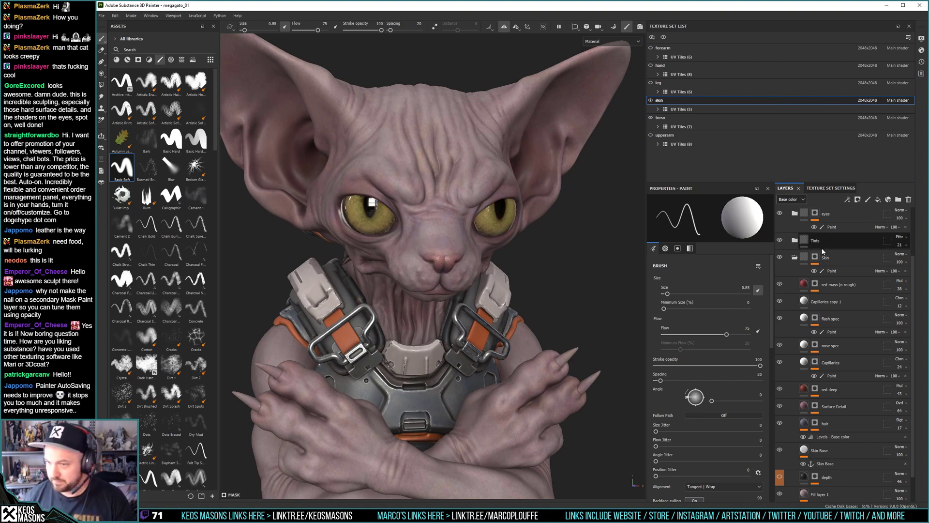
Set the Tints folder's opacity to 100 and inspect the masks of its red, yellow and blue fill layers.
{"action": "left_click", "coordinate": [900, 245]}
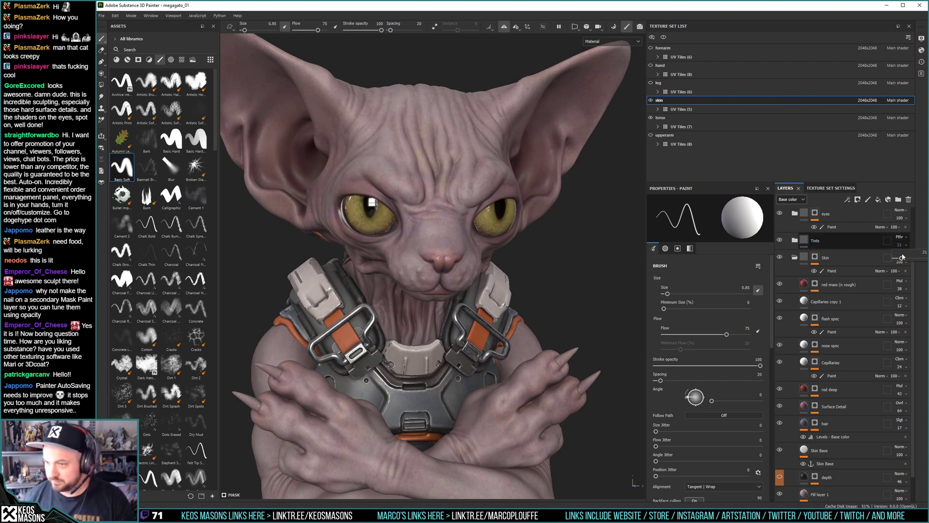
{"action": "left_click_drag", "start_coordinate": [903, 259], "coordinate": [925, 259]}
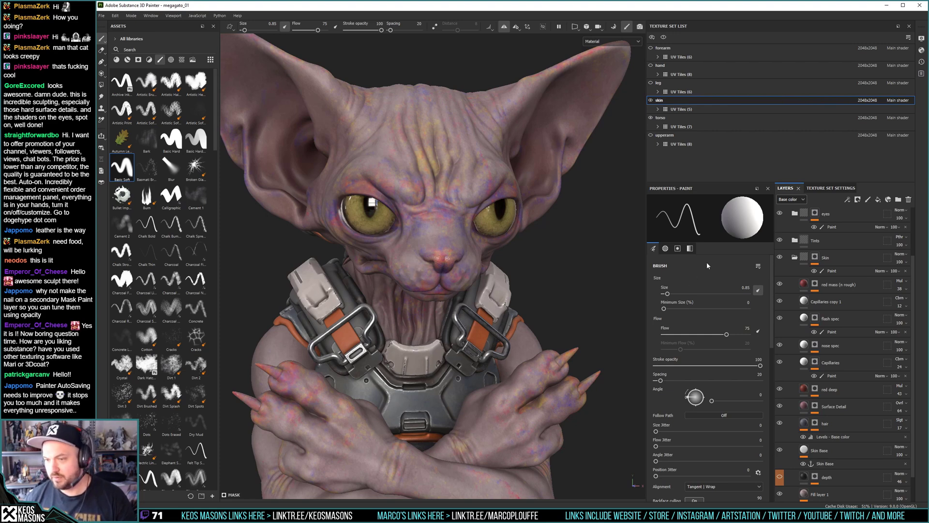
{"action": "left_click", "coordinate": [794, 241]}
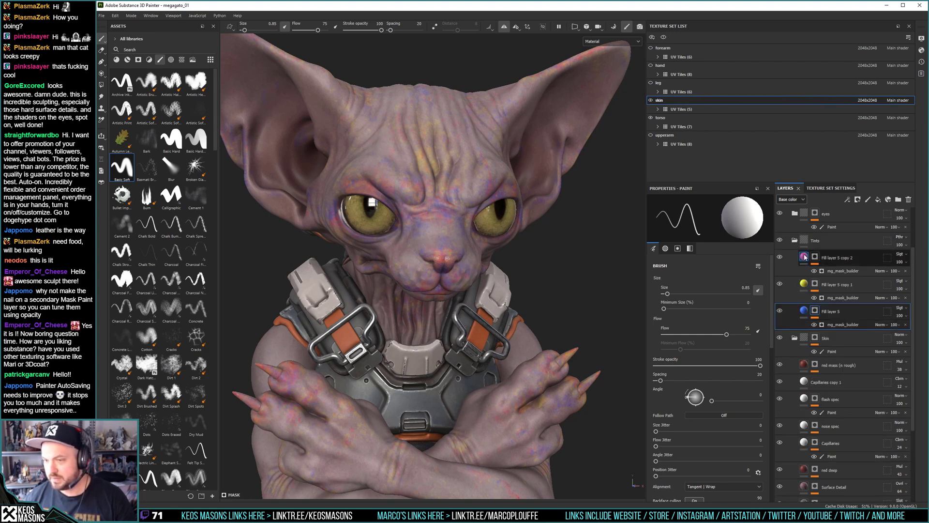
{"action": "left_click", "coordinate": [816, 260]}
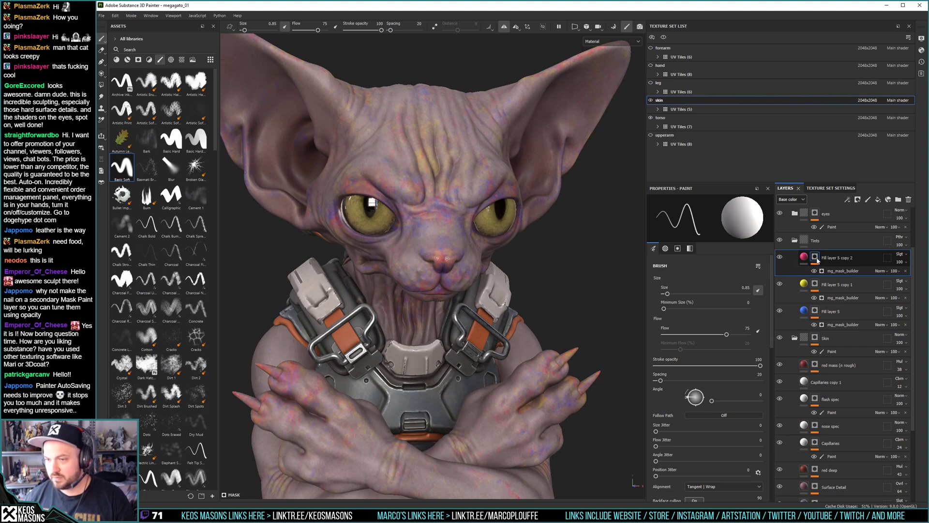
{"action": "left_click", "coordinate": [818, 260], "text": "alt"}
{"action": "left_click", "coordinate": [817, 286]}
{"action": "left_click", "coordinate": [818, 287], "text": "alt"}
{"action": "left_click", "coordinate": [818, 287], "text": "alt"}
{"action": "left_click", "coordinate": [817, 312]}
{"action": "left_click", "coordinate": [816, 312], "text": "alt"}
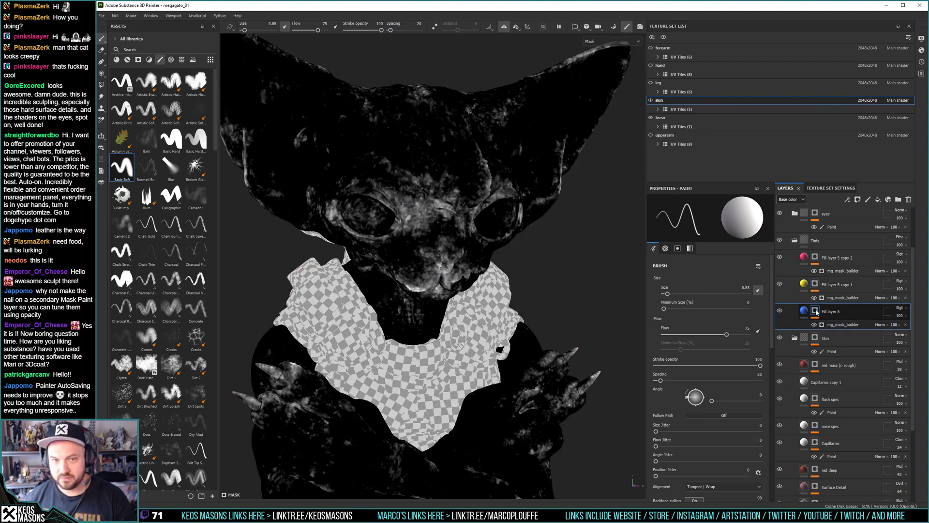
Randomize the custom grunge seed in the mask generators of the red and yellow fill layers in the Tints folder.
{"action": "left_click", "coordinate": [842, 271]}
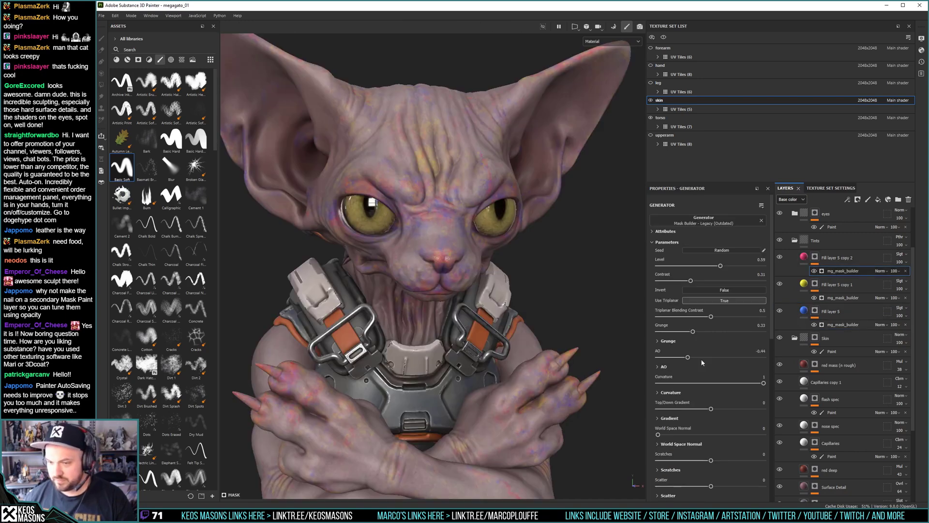
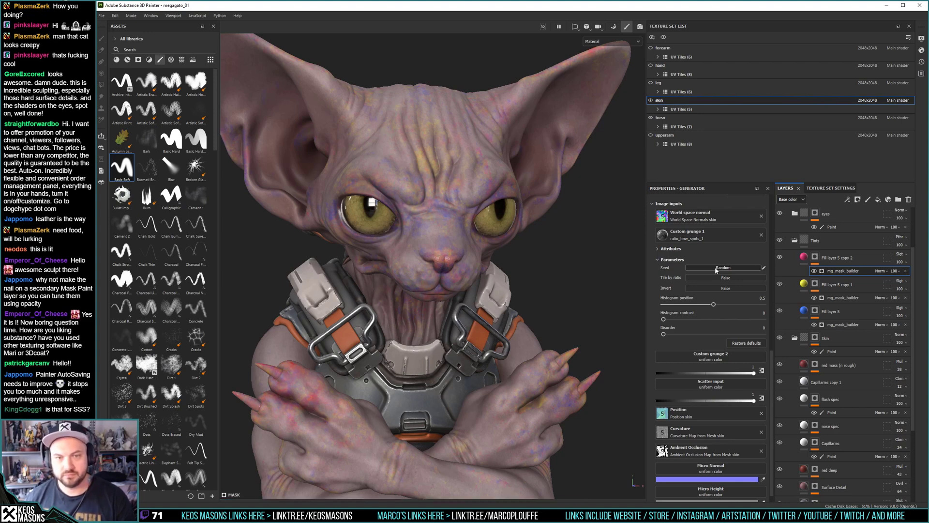
{"action": "left_click", "coordinate": [715, 269]}
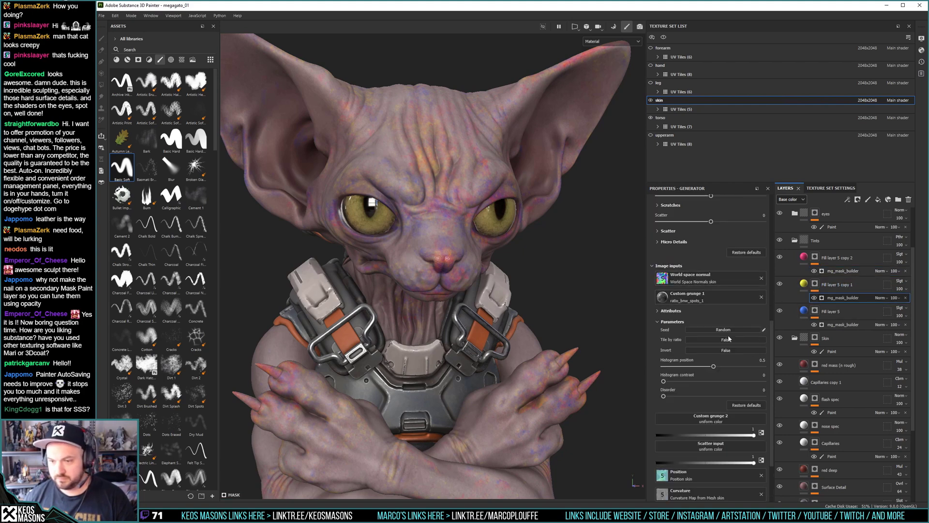
{"action": "left_click", "coordinate": [729, 331]}
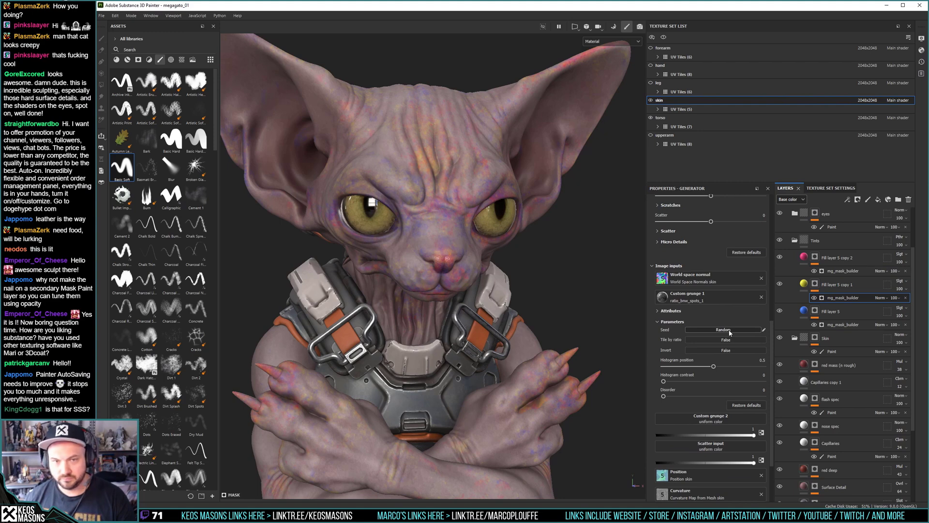
{"action": "left_click", "coordinate": [730, 330]}
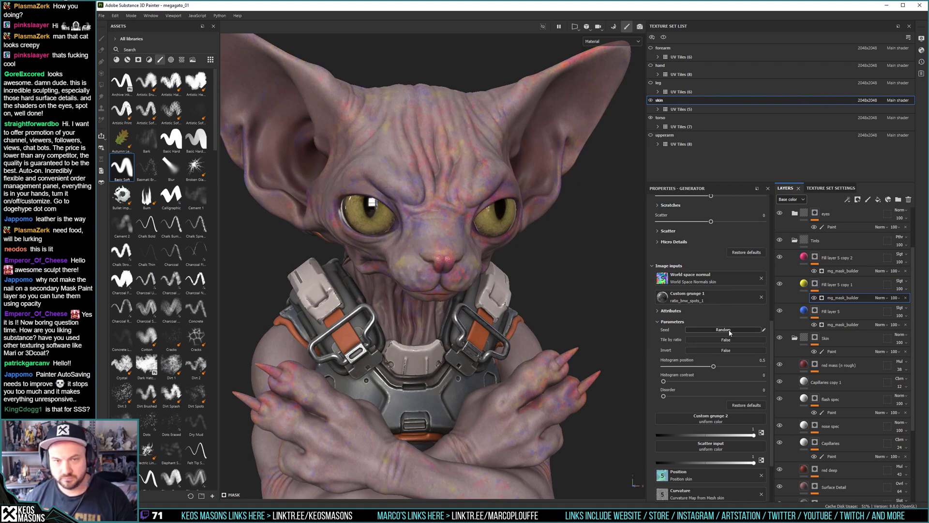
{"action": "left_click", "coordinate": [730, 331]}
{"action": "left_click", "coordinate": [729, 331]}
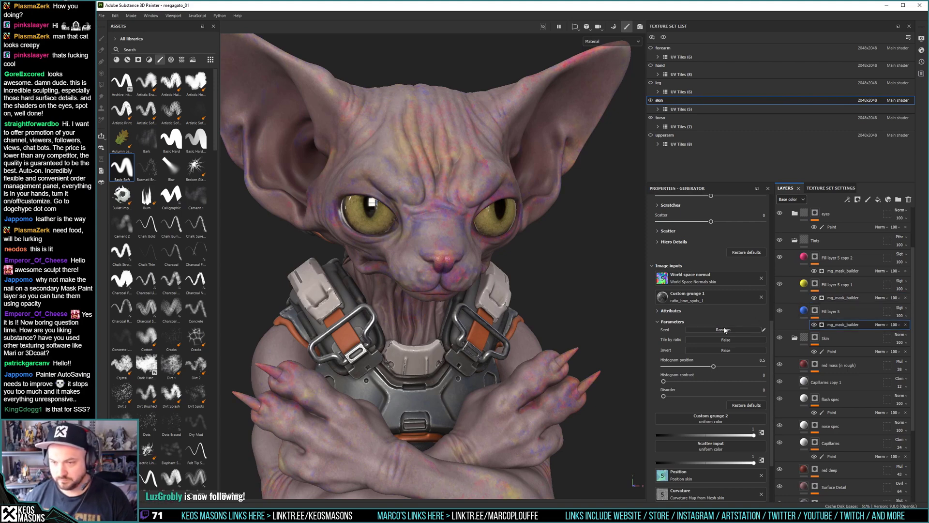
Randomize the custom grunge seed of the blue Fill layer 5's mask generator several times for a different spot pattern.
{"action": "left_click", "coordinate": [726, 331]}
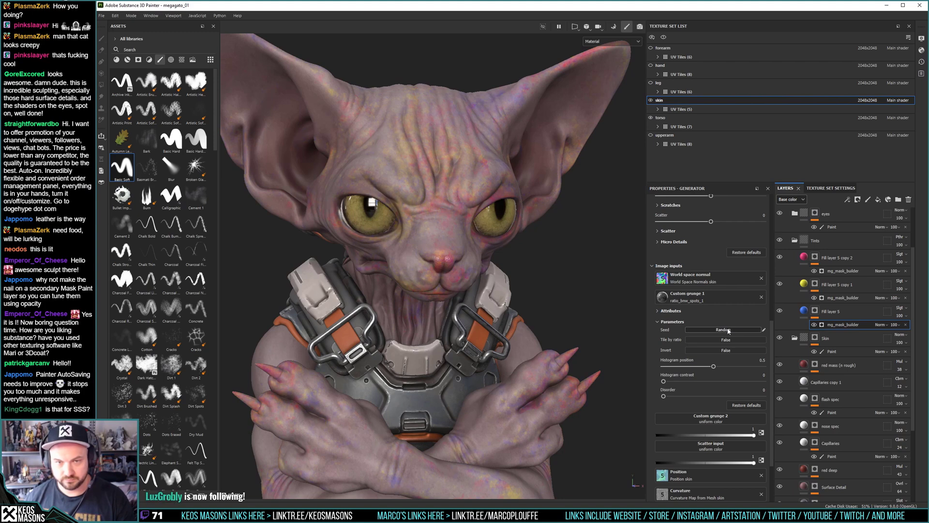
{"action": "left_click", "coordinate": [728, 331]}
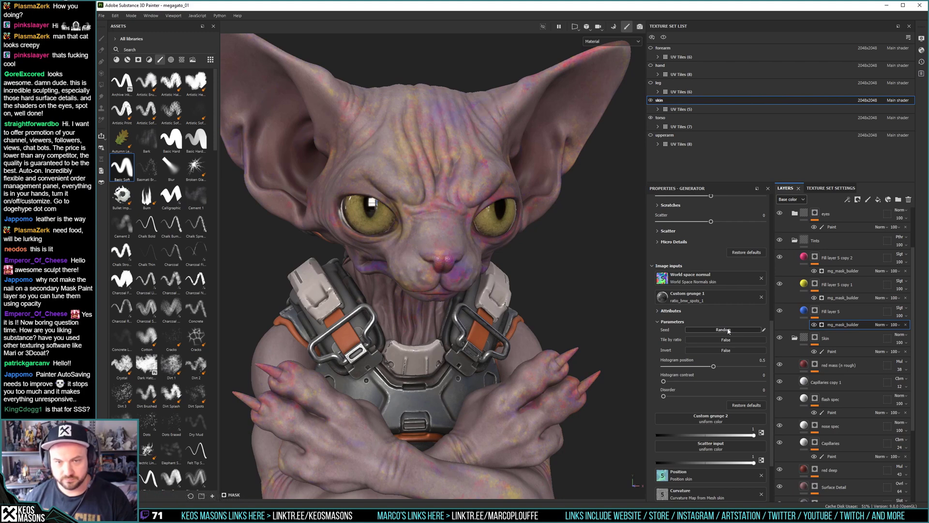
{"action": "left_click", "coordinate": [728, 330]}
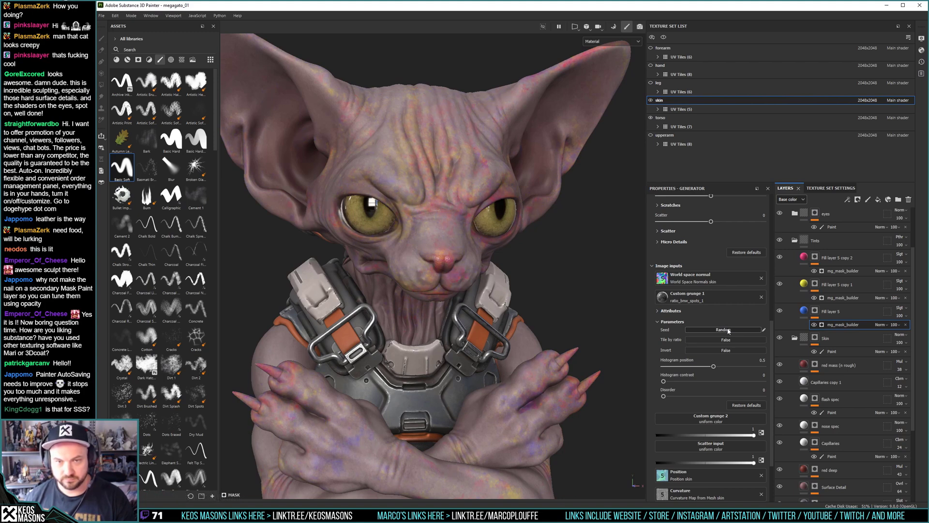
{"action": "left_click", "coordinate": [728, 330]}
{"action": "left_click", "coordinate": [728, 330]}
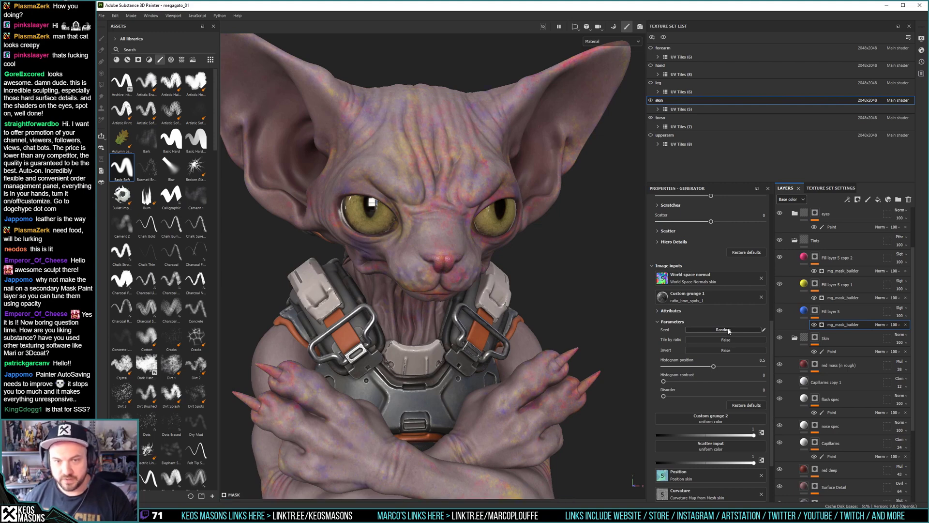
Preview the blue fill layer's mask, undo a trial Level increase, and set its generator Contrast to 0.15.
{"action": "scroll", "coordinate": [724, 292], "scroll_direction": "up", "scroll_amount": 5}
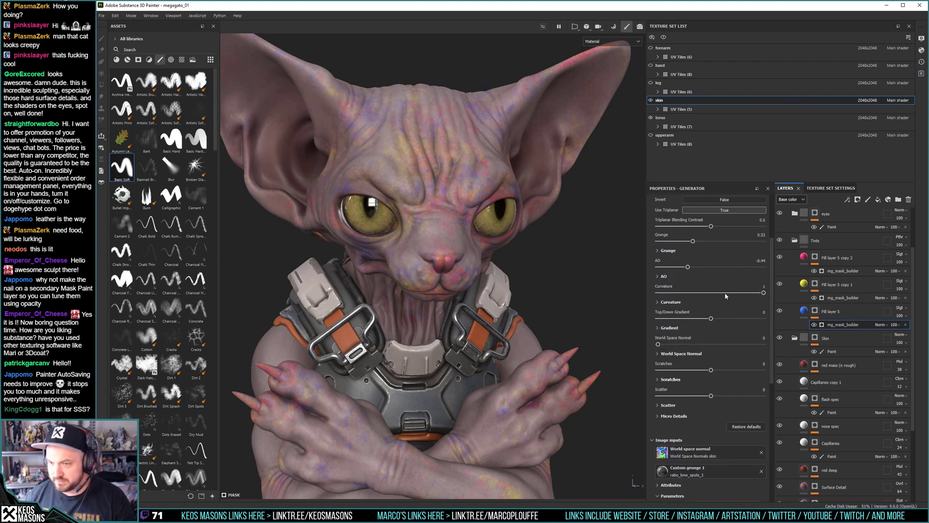
{"action": "scroll", "coordinate": [725, 299], "scroll_direction": "up", "scroll_amount": 2}
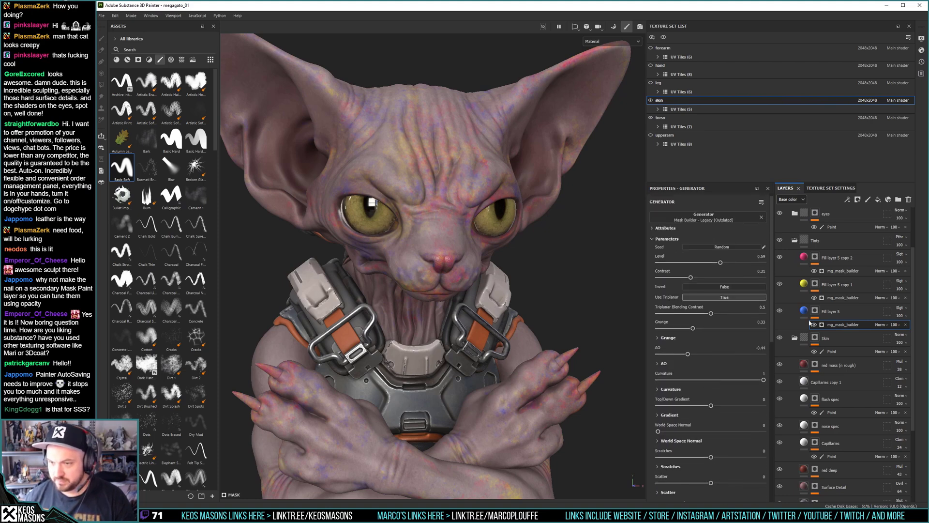
{"action": "left_click", "coordinate": [816, 312], "text": "alt"}
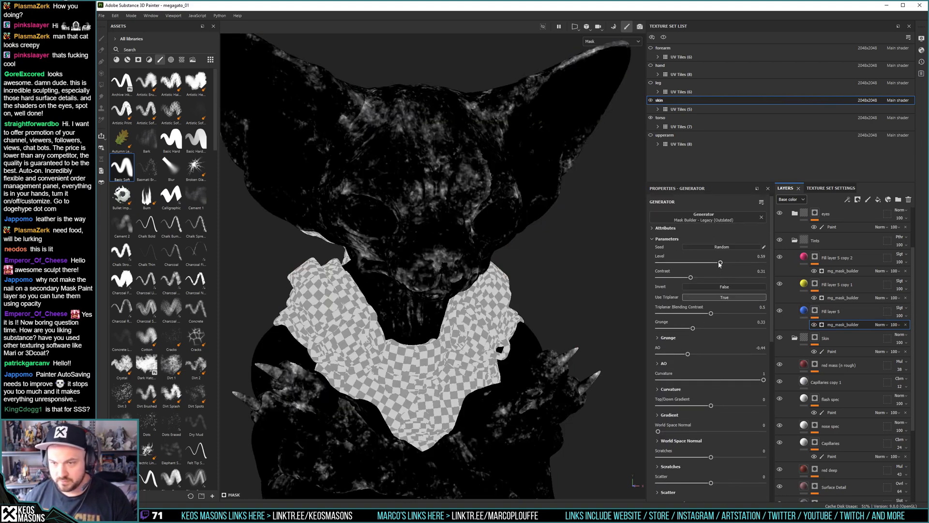
{"action": "left_click_drag", "start_coordinate": [720, 263], "coordinate": [725, 264]}
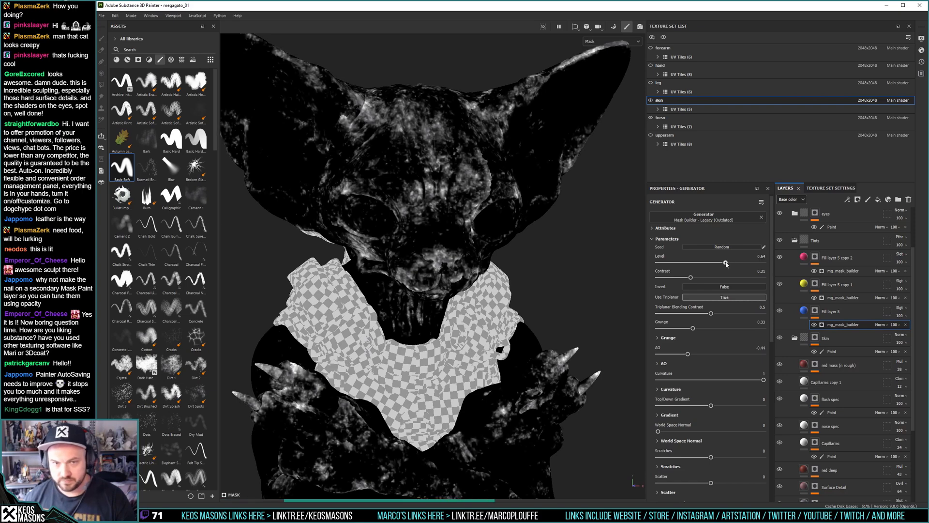
{"action": "key", "text": "ctrl+z"}
{"action": "left_click_drag", "start_coordinate": [691, 277], "coordinate": [673, 278]}
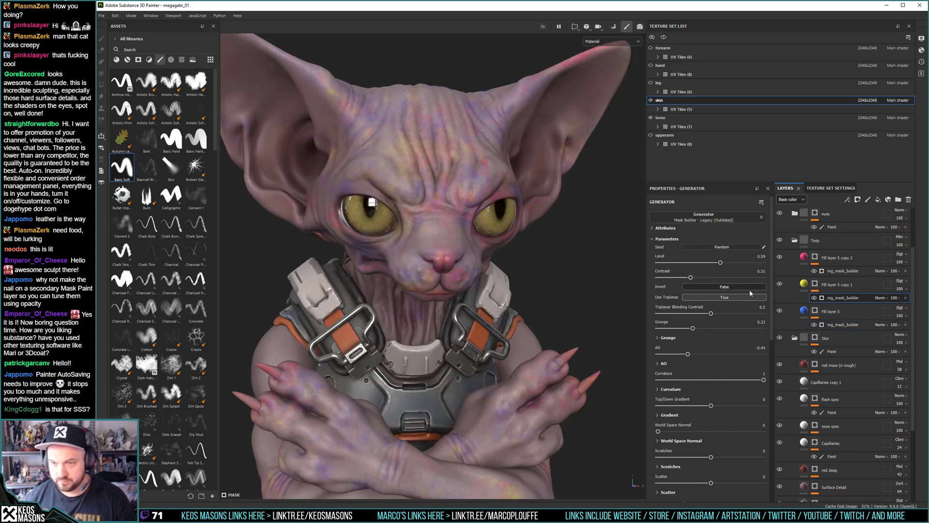
Set the mask generator Contrast to 0.18 on the yellow fill layer and 0.16 on the red one.
{"action": "left_click", "coordinate": [815, 284], "text": "alt"}
{"action": "left_click_drag", "start_coordinate": [690, 278], "coordinate": [677, 280]}
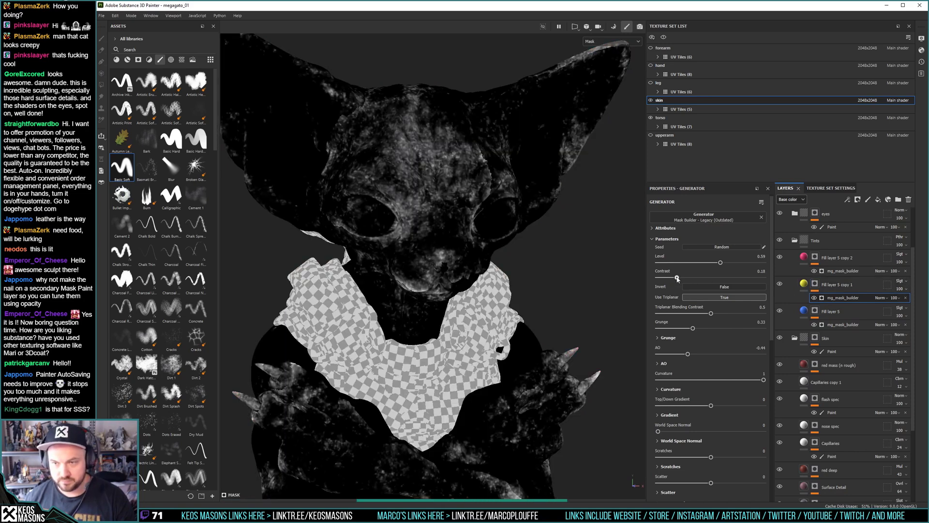
{"action": "left_click", "coordinate": [781, 270]}
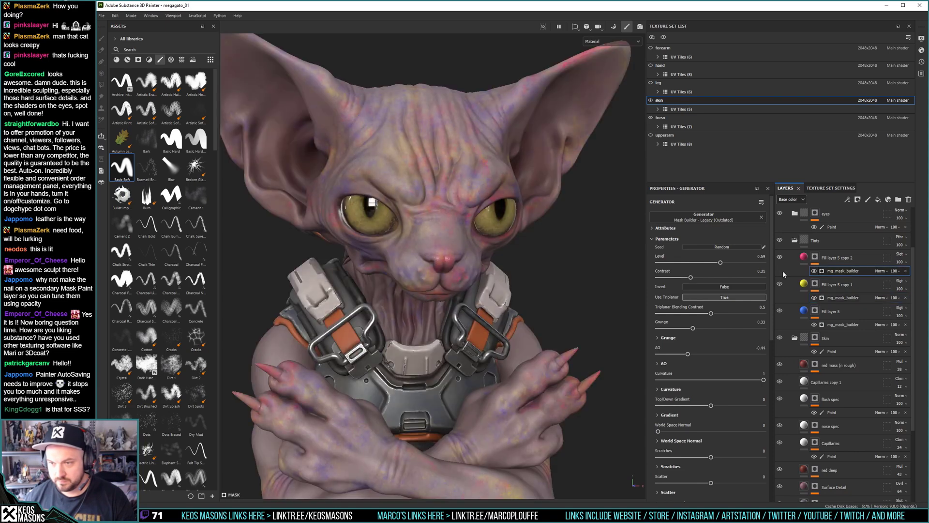
{"action": "key", "text": "m"}
{"action": "left_click_drag", "start_coordinate": [692, 279], "coordinate": [676, 279]}
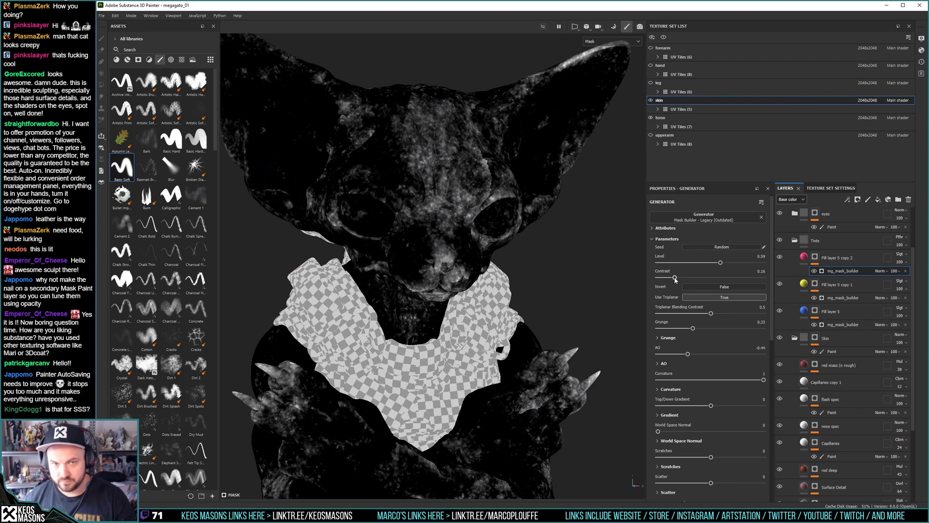
Set the Grunge Scale to 3 in the red fill layer's mask generator while previewing its mask.
{"action": "left_click", "coordinate": [805, 257]}
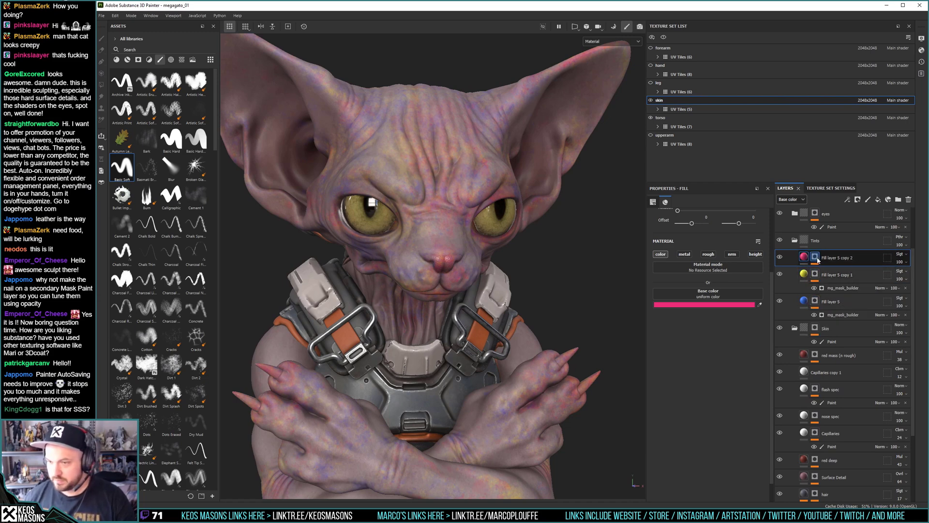
{"action": "left_click", "coordinate": [817, 259]}
{"action": "left_click", "coordinate": [842, 270]}
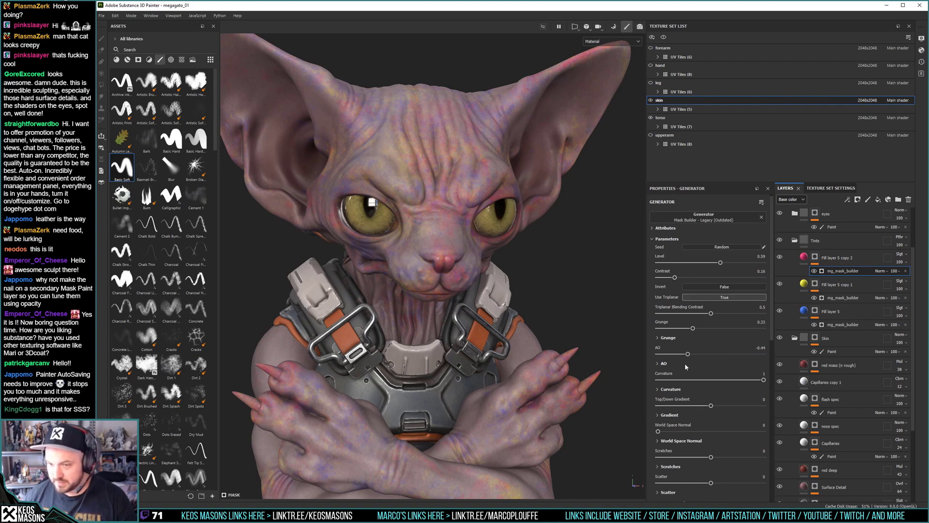
{"action": "left_click", "coordinate": [680, 338]}
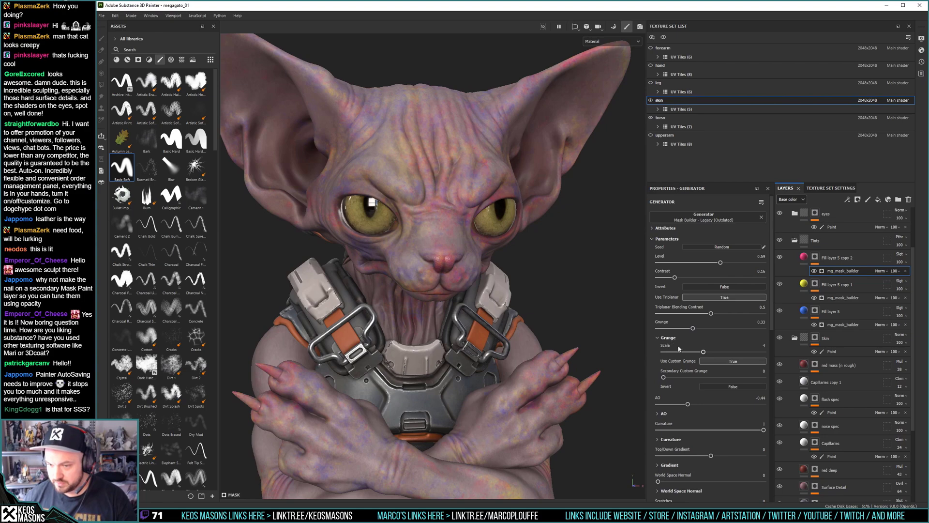
{"action": "left_click", "coordinate": [815, 257], "text": "alt"}
{"action": "left_click_drag", "start_coordinate": [708, 353], "coordinate": [684, 353]}
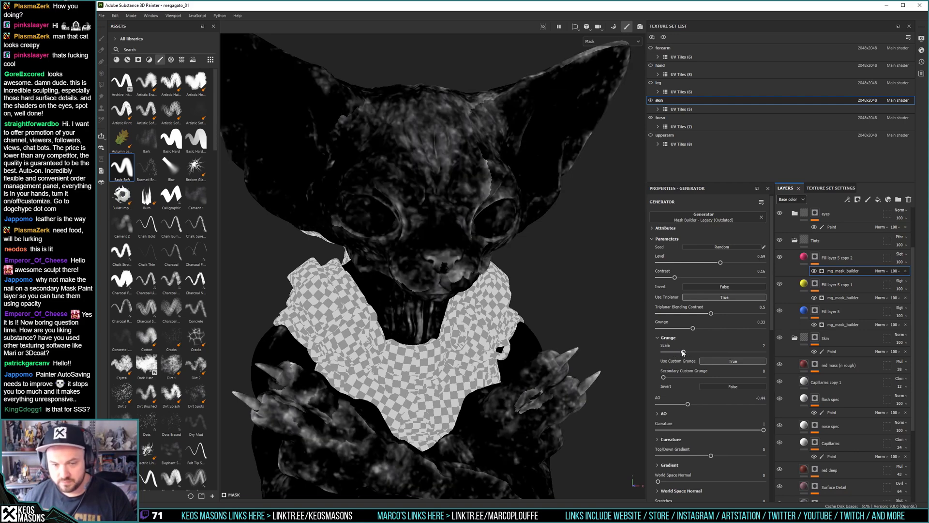
{"action": "left_click_drag", "start_coordinate": [686, 352], "coordinate": [690, 353]}
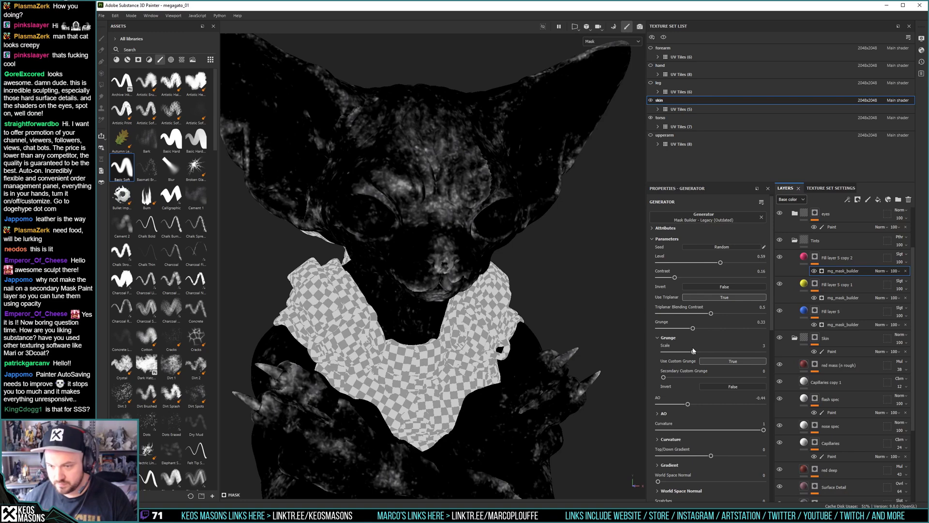
Test Secondary Custom Grunge and triplanar mapping on the red fill layer's mask, and set Triplanar Blending Contrast to 0.52.
{"action": "mouse_move", "coordinate": [663, 378]}
{"action": "left_mouse_down"}
{"action": "mouse_move", "coordinate": [719, 377]}
{"action": "mouse_move", "coordinate": [674, 377]}
{"action": "left_mouse_up"}
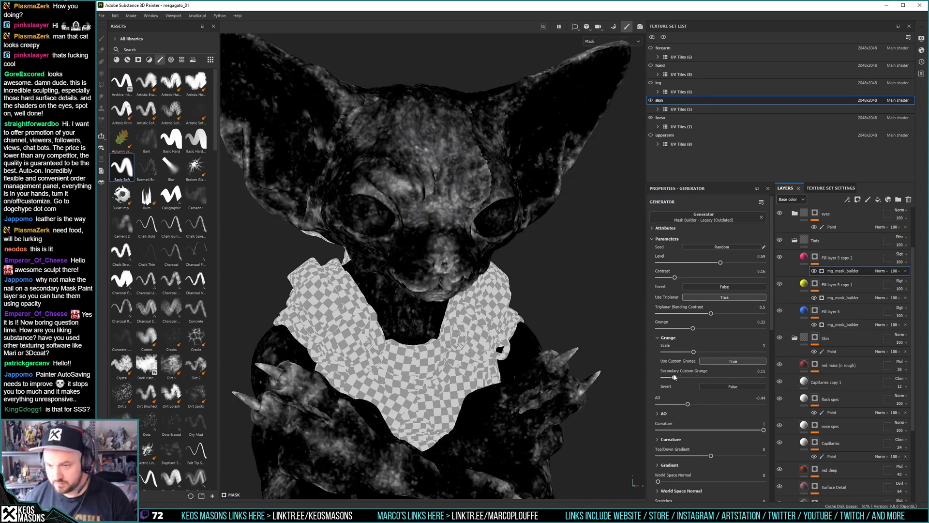
{"action": "left_click_drag", "start_coordinate": [673, 377], "coordinate": [655, 377]}
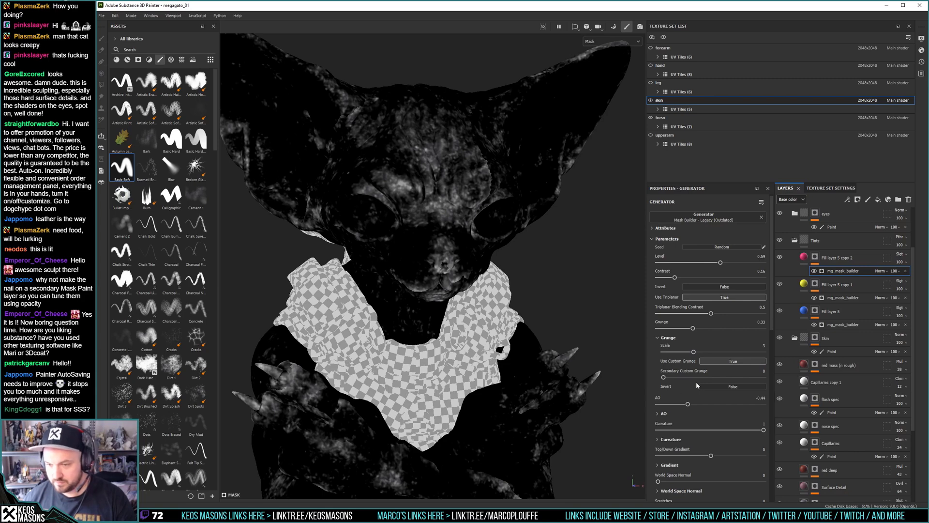
{"action": "left_click", "coordinate": [699, 298]}
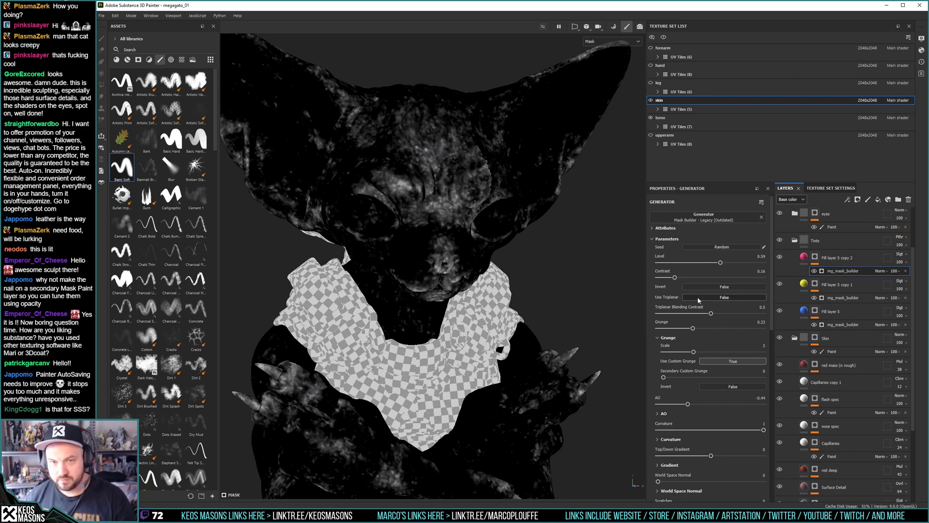
{"action": "left_click", "coordinate": [697, 297]}
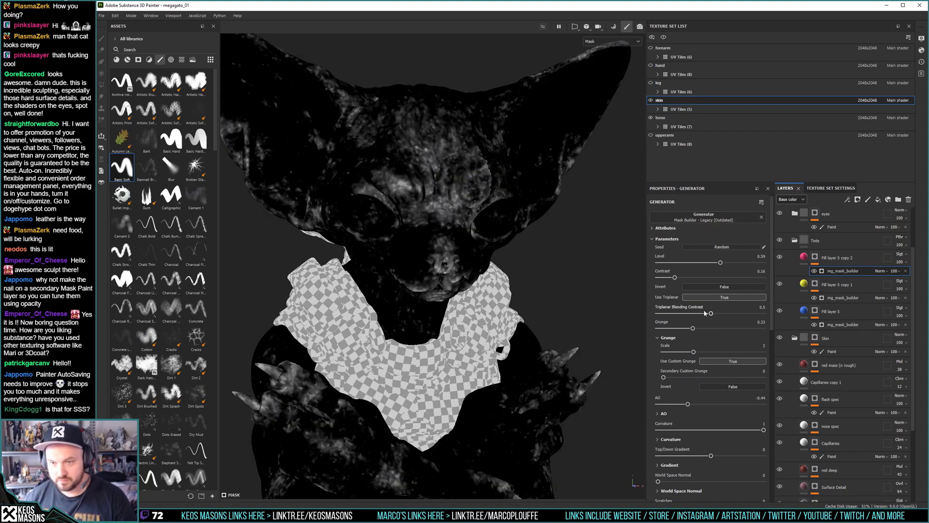
{"action": "mouse_move", "coordinate": [712, 314]}
{"action": "left_mouse_down"}
{"action": "mouse_move", "coordinate": [677, 315]}
{"action": "mouse_move", "coordinate": [754, 315]}
{"action": "mouse_move", "coordinate": [713, 316]}
{"action": "left_mouse_up"}
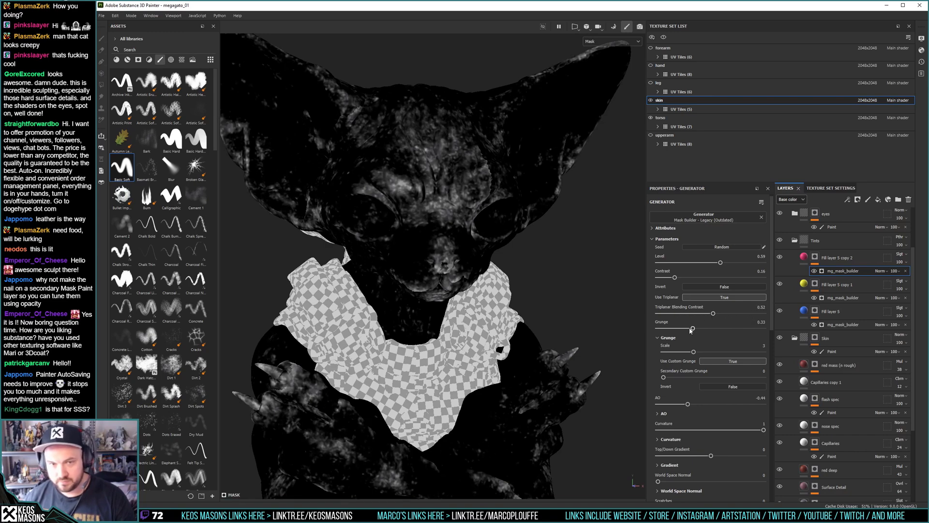
Adjust the Grunge Scale in the yellow fill layer's mask generator and set the blue one's to 3.
{"action": "left_click", "coordinate": [814, 285]}
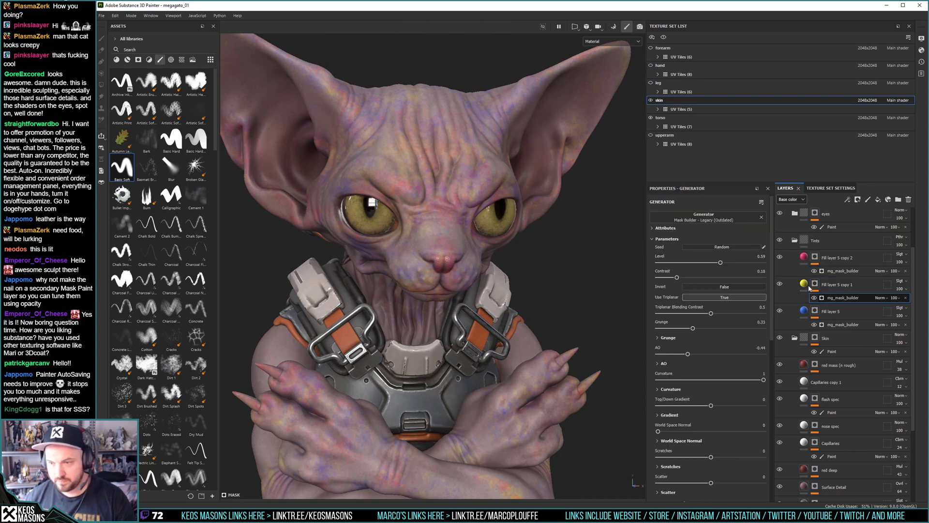
{"action": "left_click", "coordinate": [832, 300]}
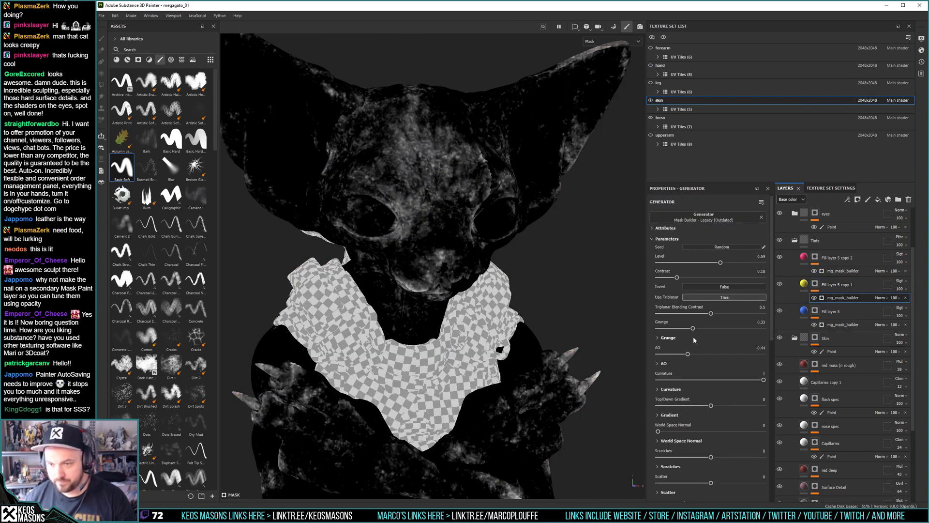
{"action": "left_click", "coordinate": [668, 338]}
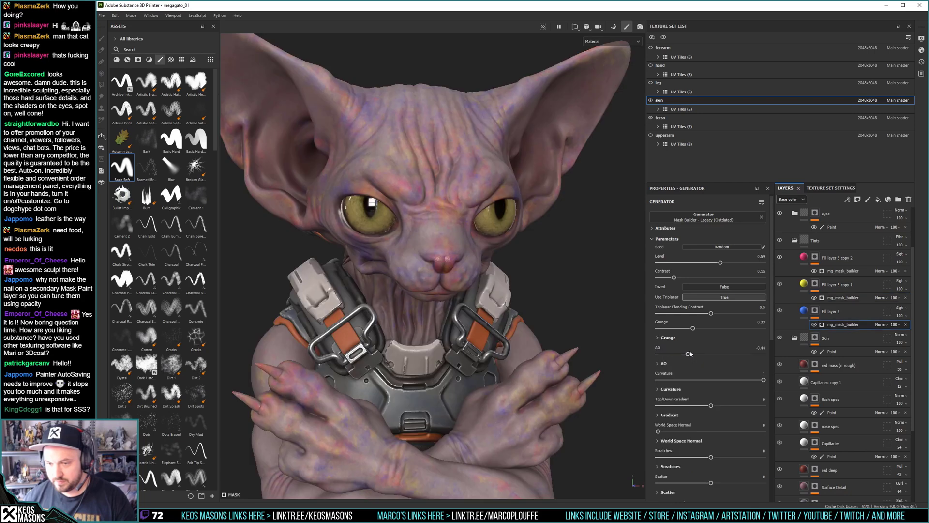
{"action": "left_click", "coordinate": [669, 338]}
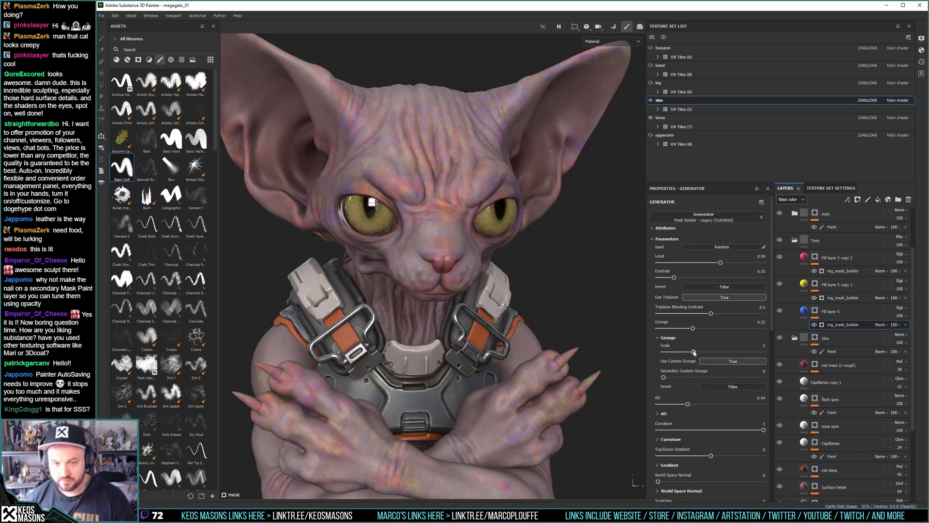
Review the tints across the cat's head, crossed arms and torso, and inspect the blue fill layer's mask.
{"action": "right_click_drag", "start_coordinate": [485, 245], "coordinate": [500, 306], "text": "alt"}
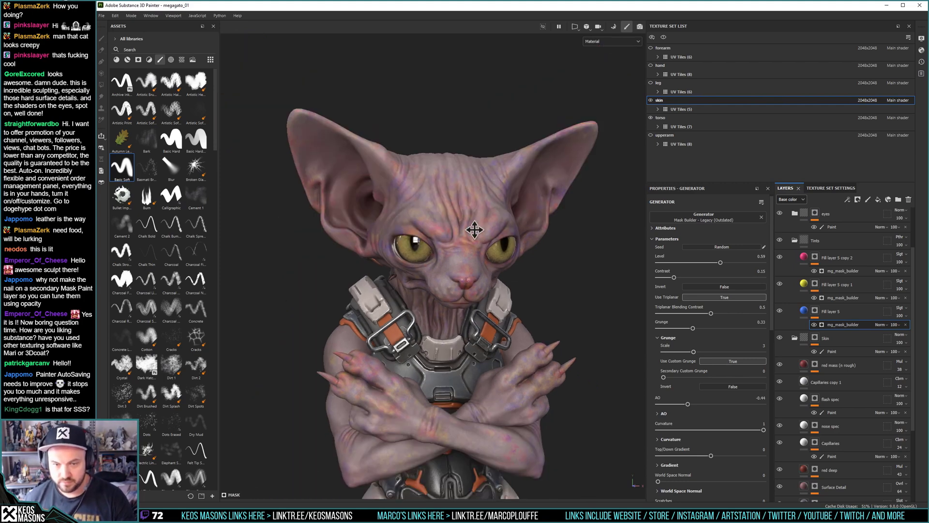
{"action": "middle_click_drag", "start_coordinate": [475, 236], "coordinate": [480, 149], "text": "alt"}
{"action": "left_click_drag", "start_coordinate": [477, 258], "coordinate": [617, 303], "text": "alt"}
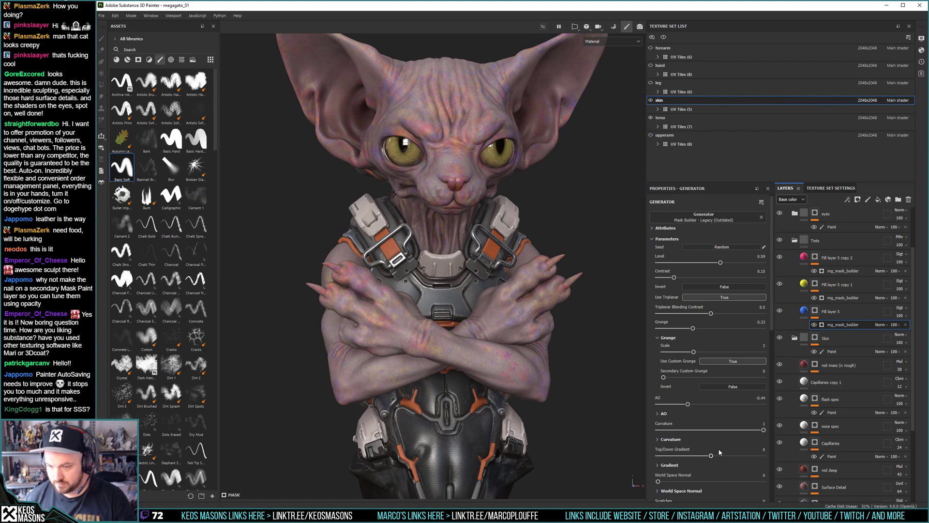
{"action": "left_click", "coordinate": [816, 311], "text": "alt"}
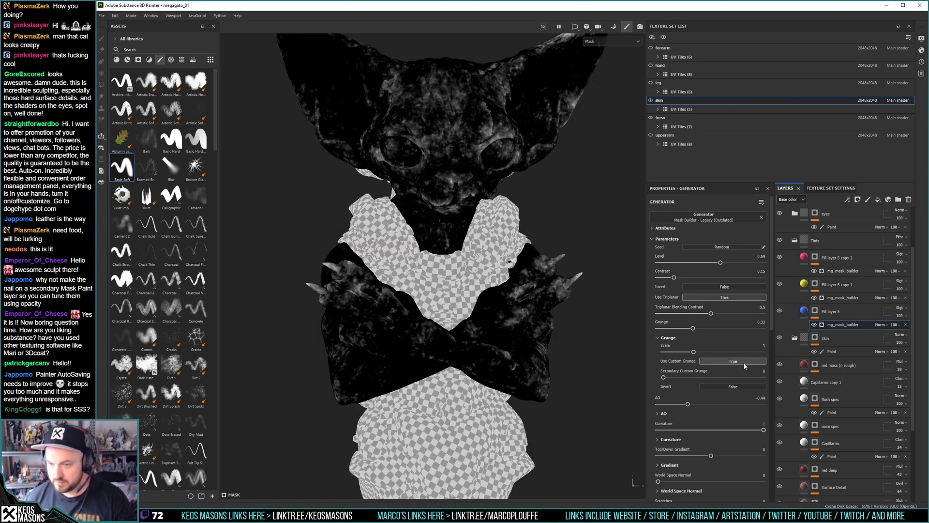
Set the AO value in the blue fill layer's mask generator to 0.04.
{"action": "scroll", "coordinate": [705, 367], "scroll_direction": "down", "scroll_amount": 3}
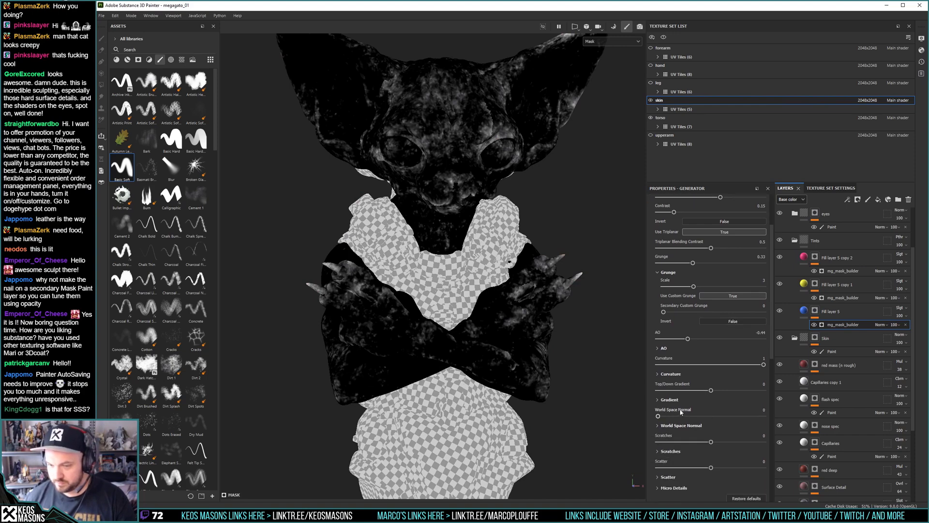
{"action": "scroll", "coordinate": [718, 461], "scroll_direction": "up", "scroll_amount": 1}
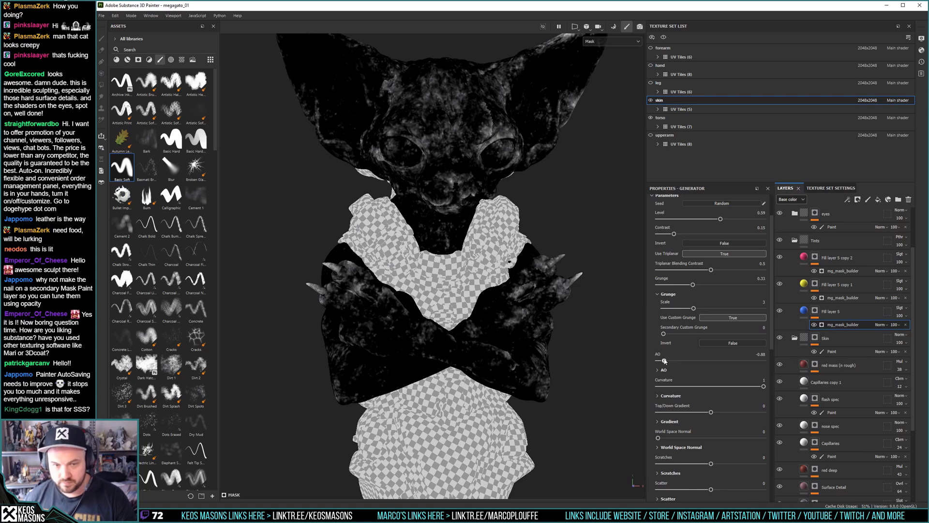
{"action": "mouse_move", "coordinate": [686, 360]}
{"action": "left_mouse_down"}
{"action": "mouse_move", "coordinate": [728, 361]}
{"action": "mouse_move", "coordinate": [714, 360]}
{"action": "left_mouse_up"}
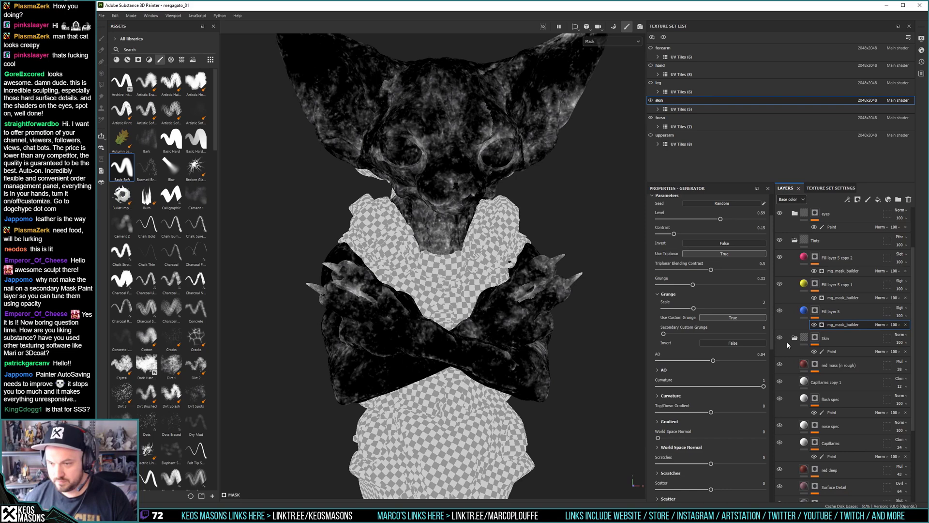
Randomize the seed of the ratio_bnw_spots_1 custom grunge in the blue fill layer's mask several times and return to the material view.
{"action": "scroll", "coordinate": [728, 380], "scroll_direction": "down", "scroll_amount": 5}
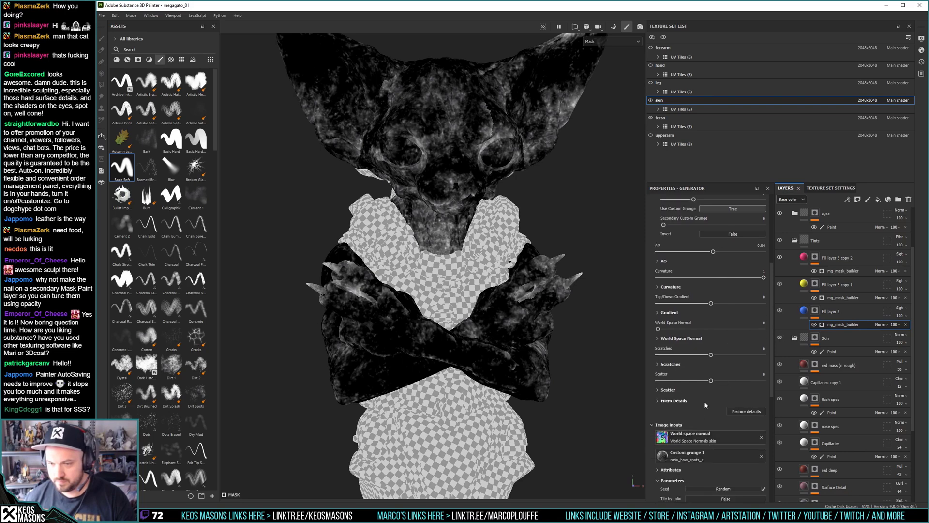
{"action": "scroll", "coordinate": [708, 396], "scroll_direction": "down", "scroll_amount": 4}
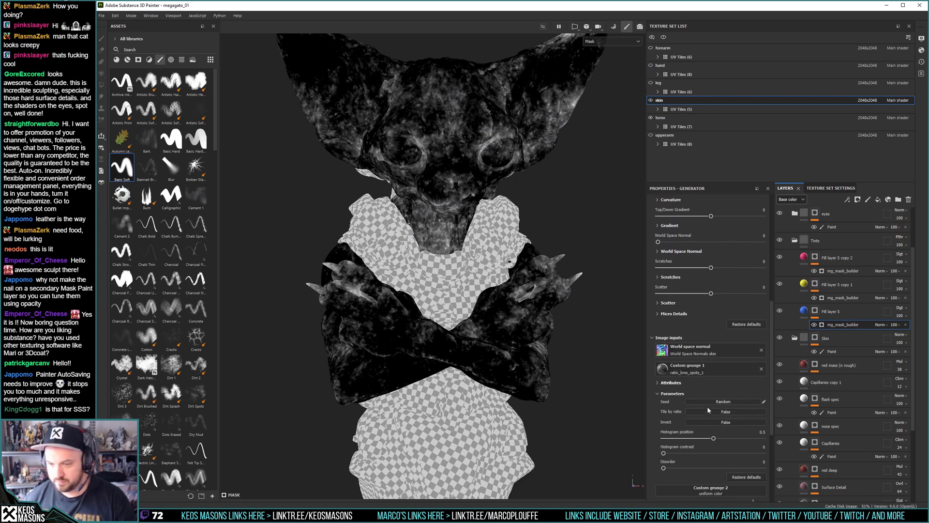
{"action": "left_click", "coordinate": [725, 402]}
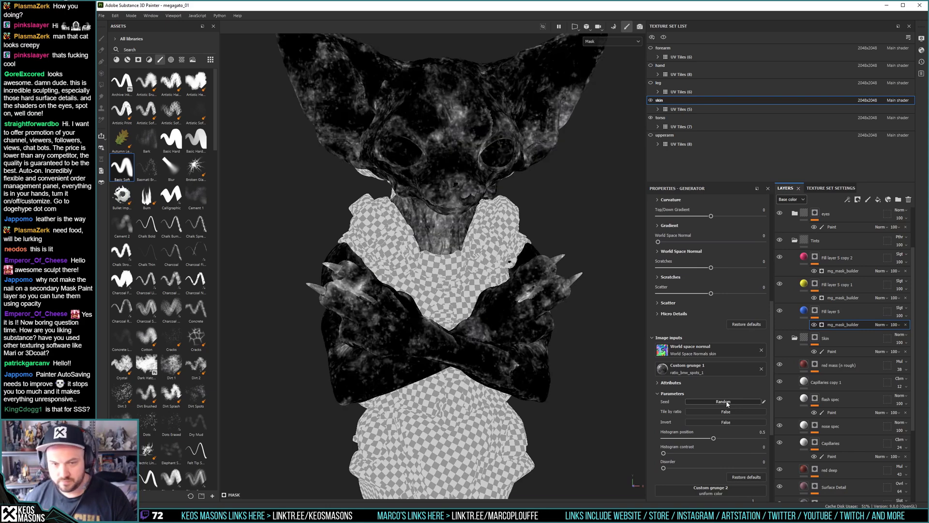
{"action": "left_click", "coordinate": [726, 402]}
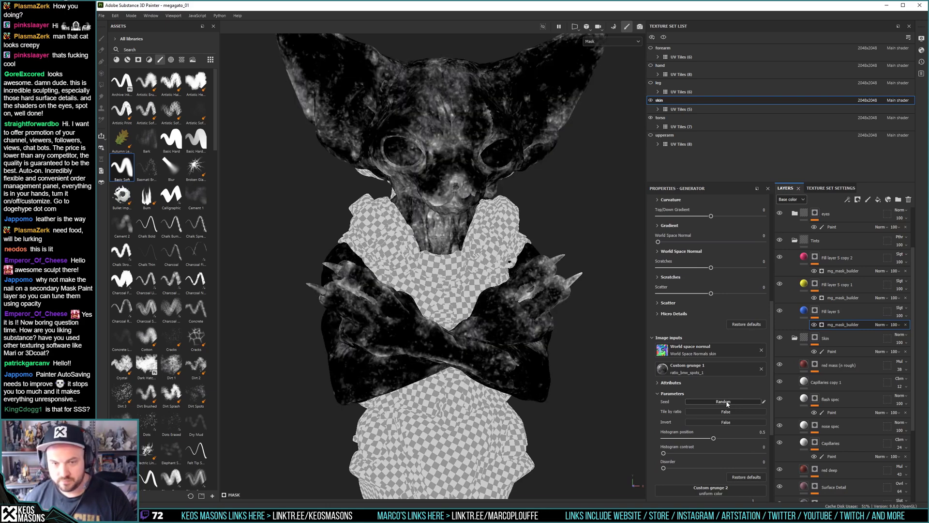
{"action": "left_click", "coordinate": [726, 402]}
{"action": "left_click", "coordinate": [725, 402]}
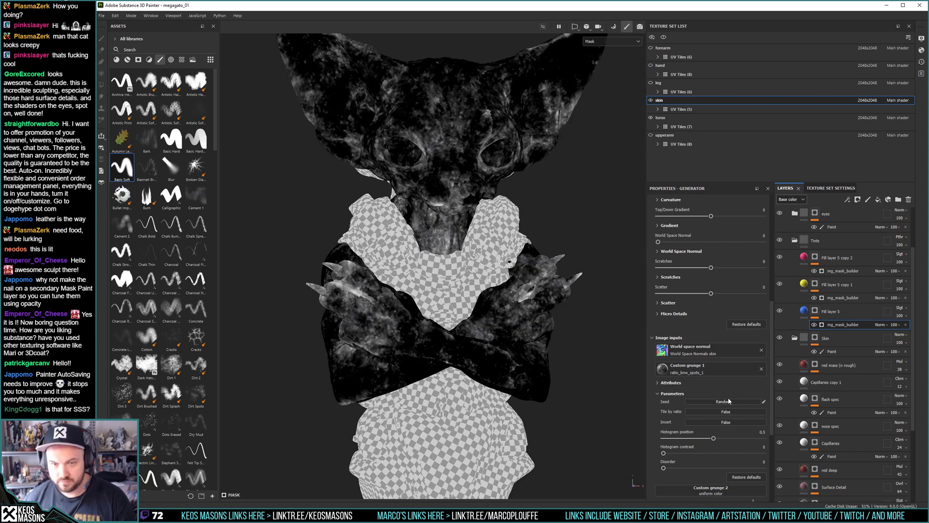
{"action": "key", "text": "m"}
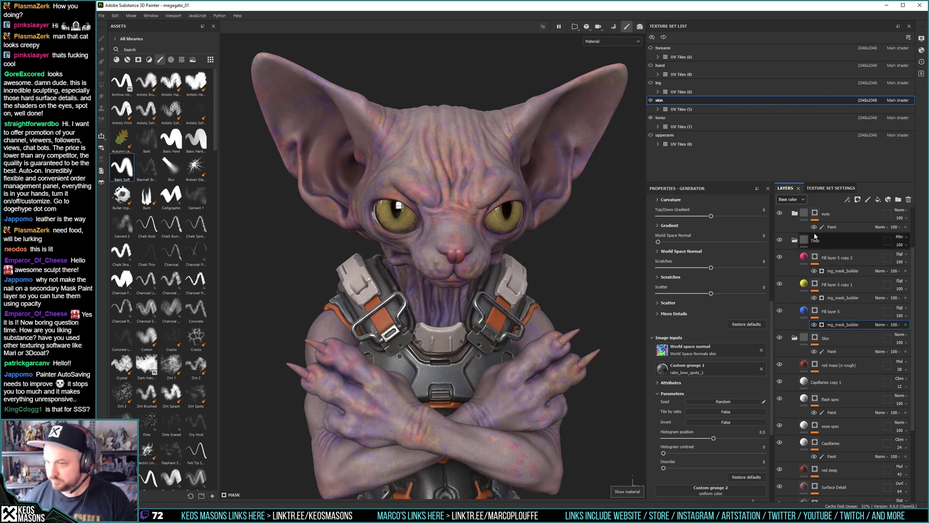
Collapse the Tints folder and lower its opacity to 14.
{"action": "scroll", "coordinate": [835, 263], "scroll_direction": "up", "scroll_amount": 1}
{"action": "scroll", "coordinate": [810, 242], "scroll_direction": "up", "scroll_amount": 1}
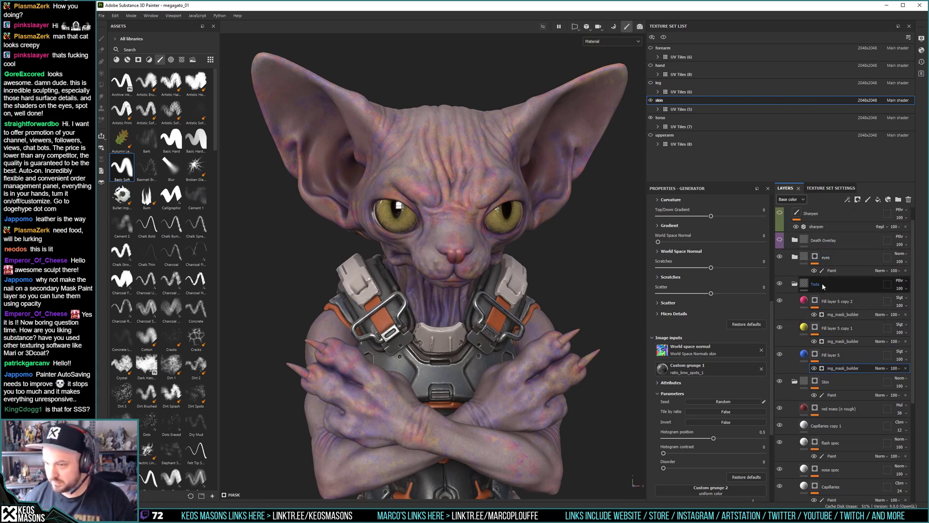
{"action": "left_click", "coordinate": [795, 284]}
{"action": "left_click", "coordinate": [899, 288]}
{"action": "left_click_drag", "start_coordinate": [925, 301], "coordinate": [897, 303]}
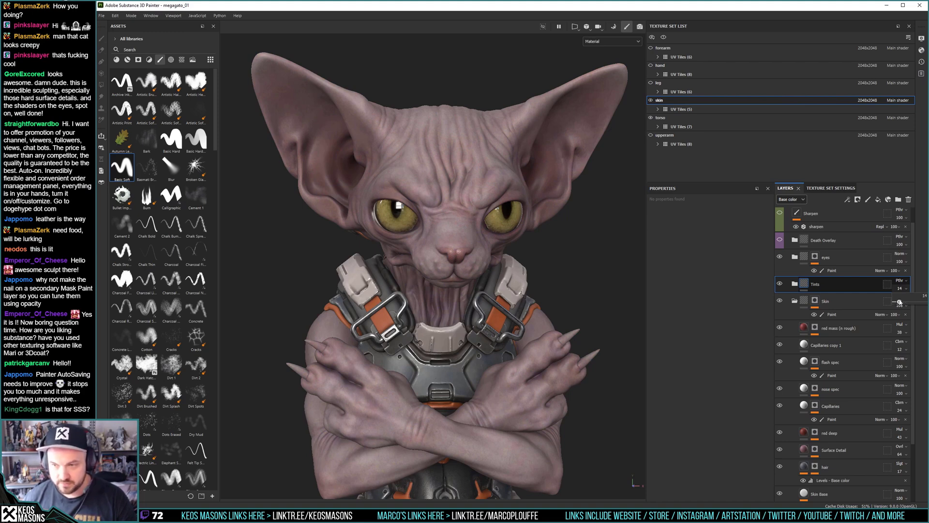
{"action": "left_click_drag", "start_coordinate": [899, 302], "coordinate": [899, 301]}
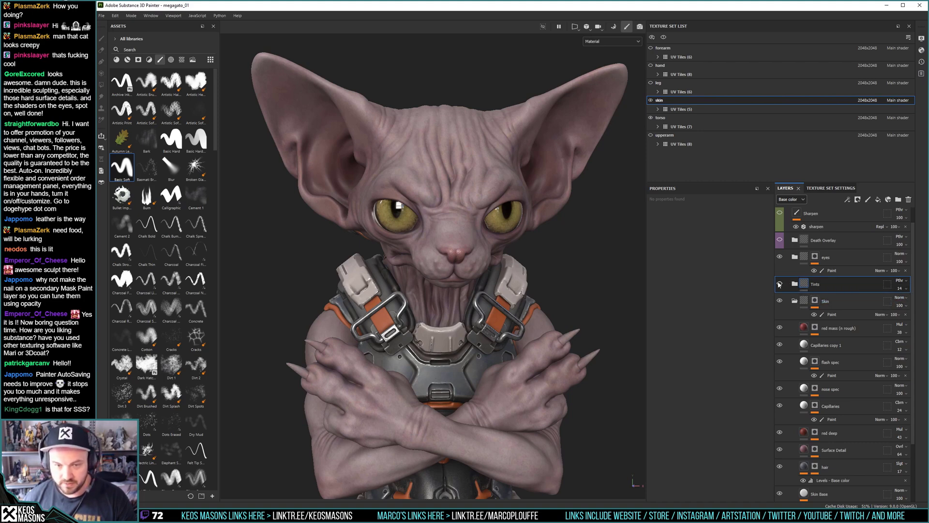
Turn on the depth layer and set its base color to dark red with hue 0, saturation 0.872 and value 0.311.
{"action": "left_click_drag", "start_coordinate": [445, 261], "coordinate": [463, 300], "text": "alt"}
{"action": "scroll", "coordinate": [489, 303], "scroll_direction": "up", "scroll_amount": 2}
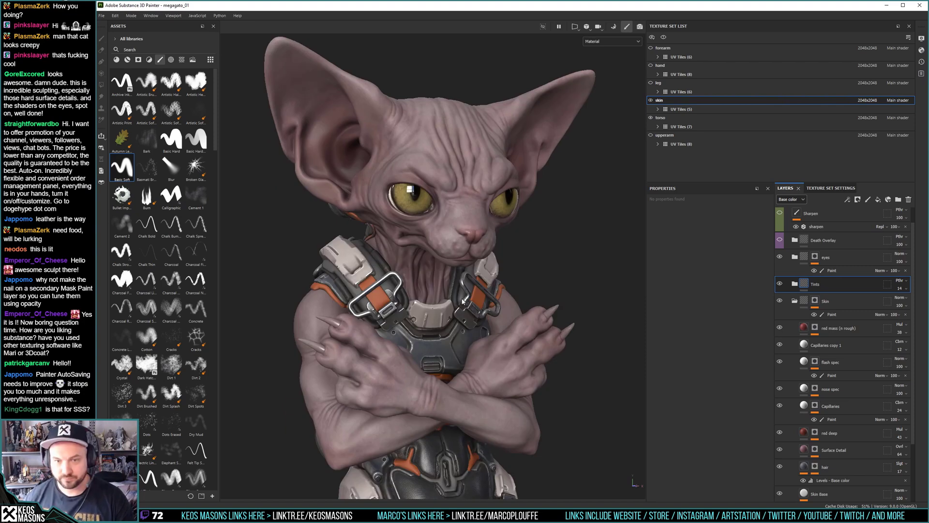
{"action": "scroll", "coordinate": [815, 307], "scroll_direction": "down", "scroll_amount": 3}
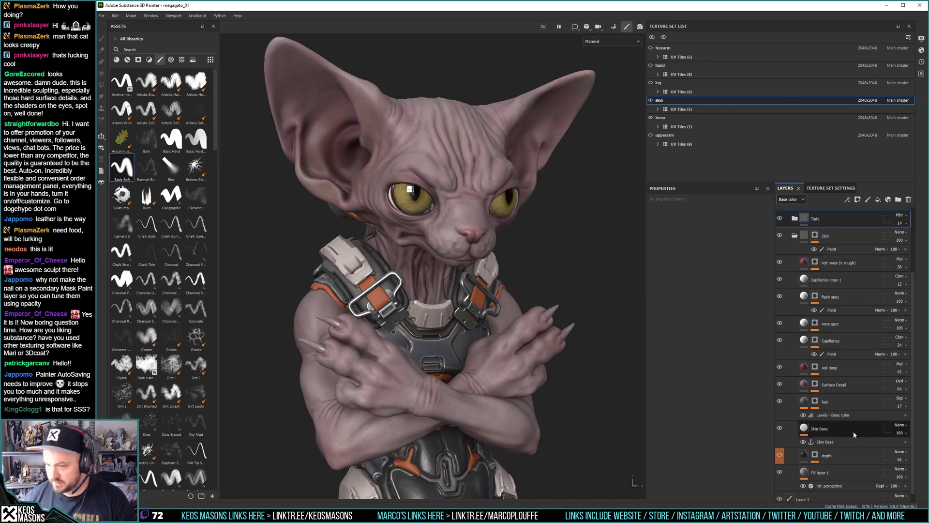
{"action": "left_click", "coordinate": [779, 445]}
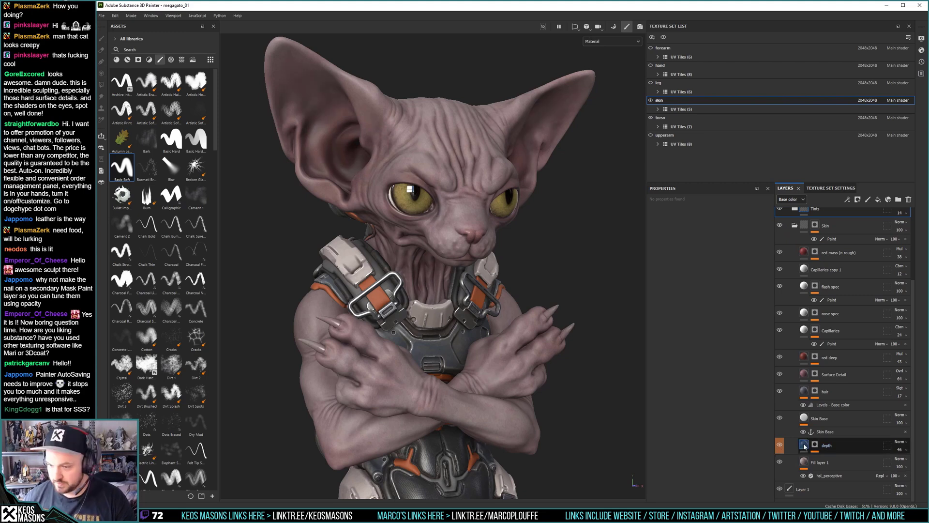
{"action": "left_click", "coordinate": [832, 445]}
{"action": "left_click", "coordinate": [717, 304]}
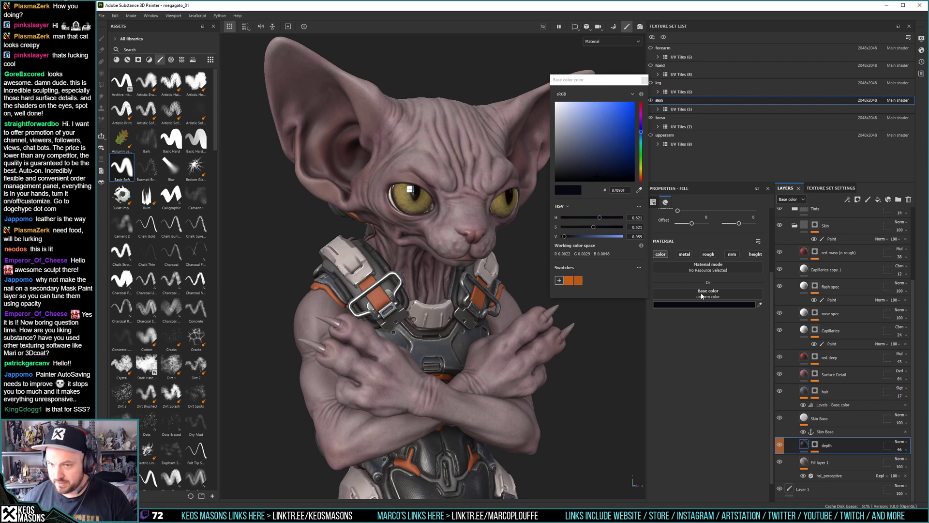
{"action": "left_click", "coordinate": [617, 158]}
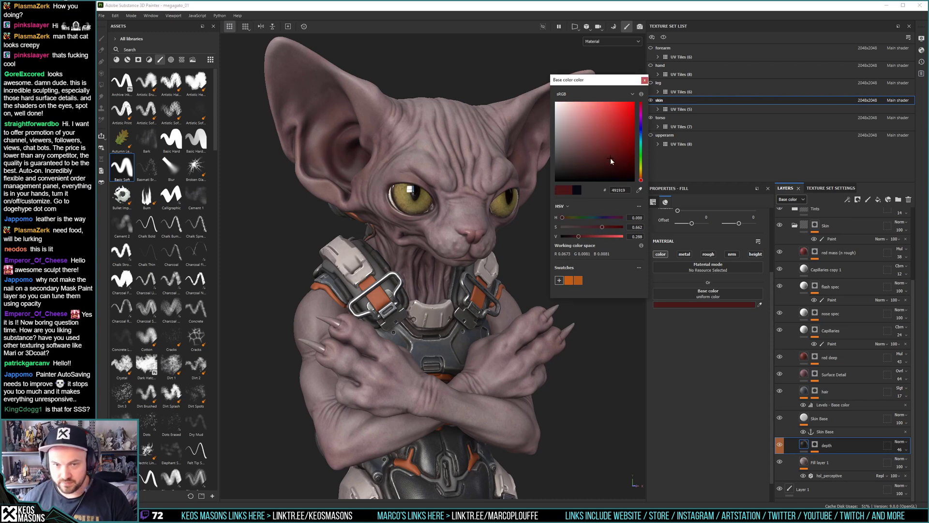
{"action": "left_click", "coordinate": [619, 158]}
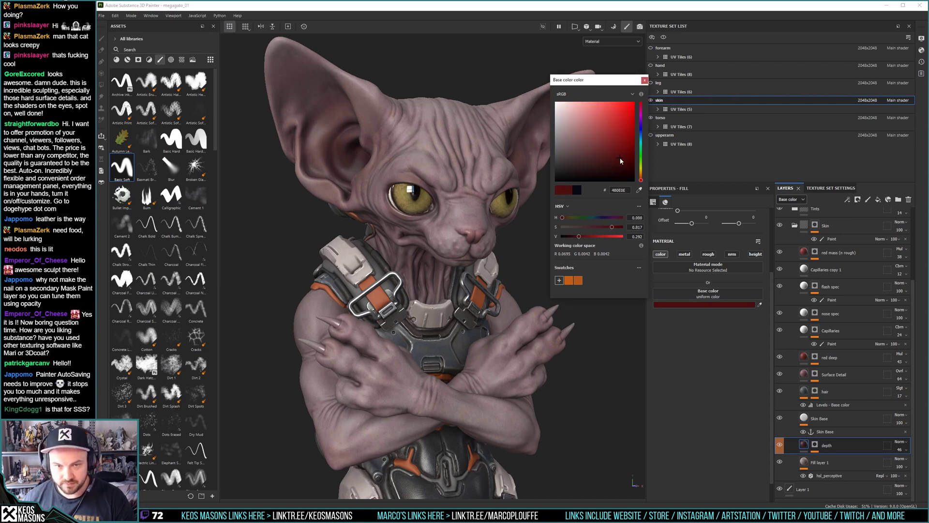
{"action": "left_click", "coordinate": [624, 156]}
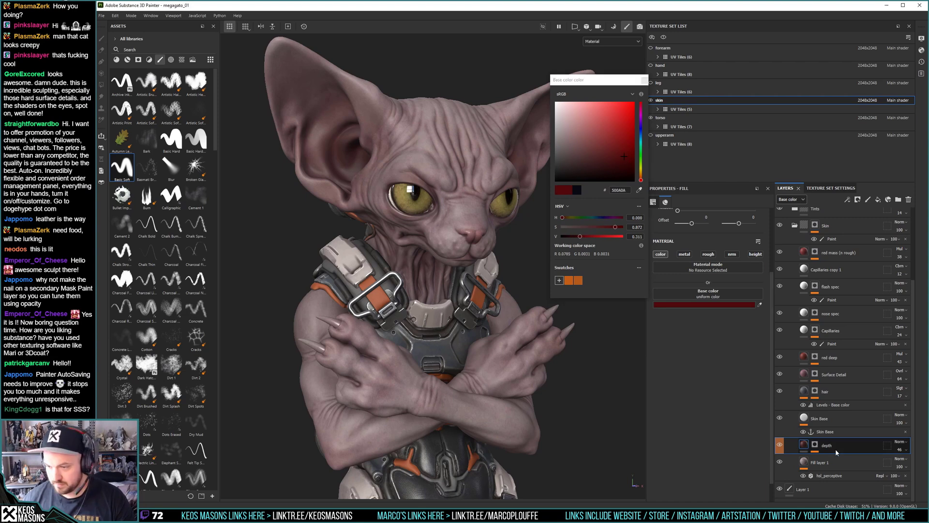
Check the depth layer's mask effects and reduce the layer's opacity to 18.
{"action": "left_click", "coordinate": [905, 450]}
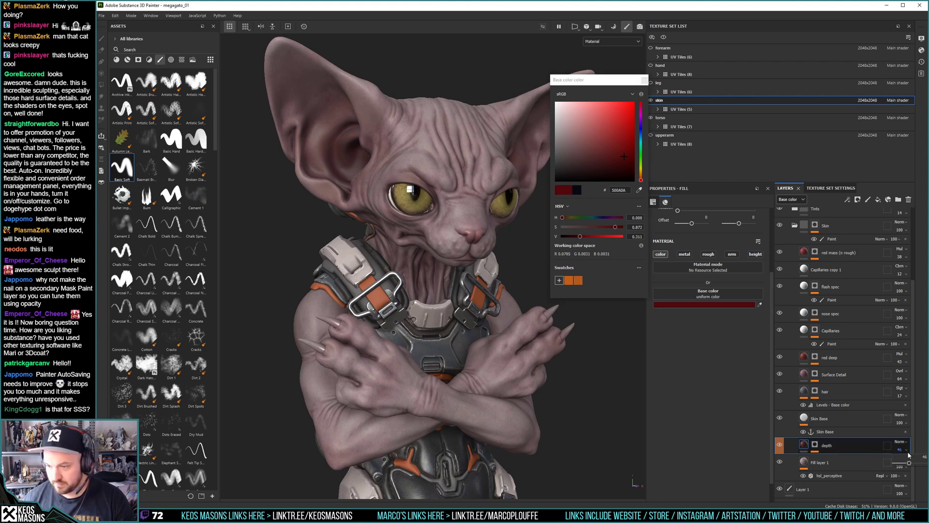
{"action": "left_click", "coordinate": [814, 445]}
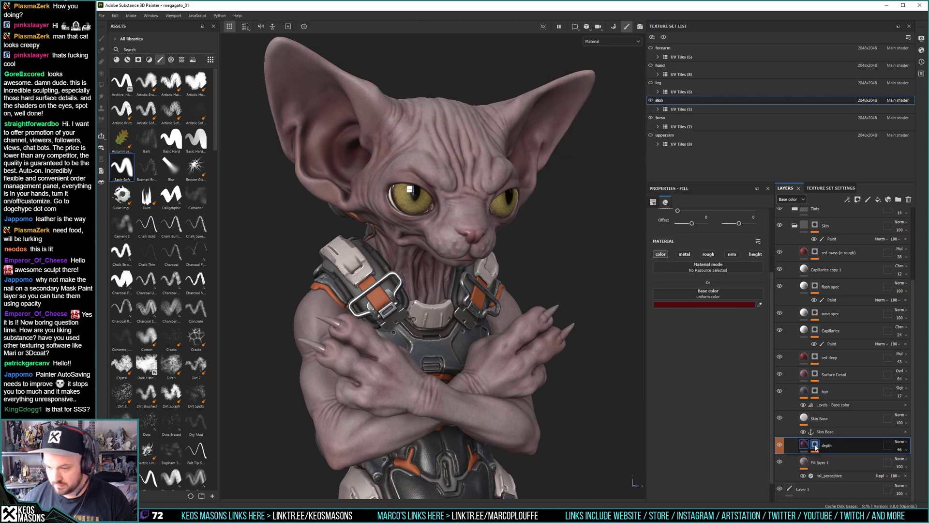
{"action": "left_click", "coordinate": [816, 445]}
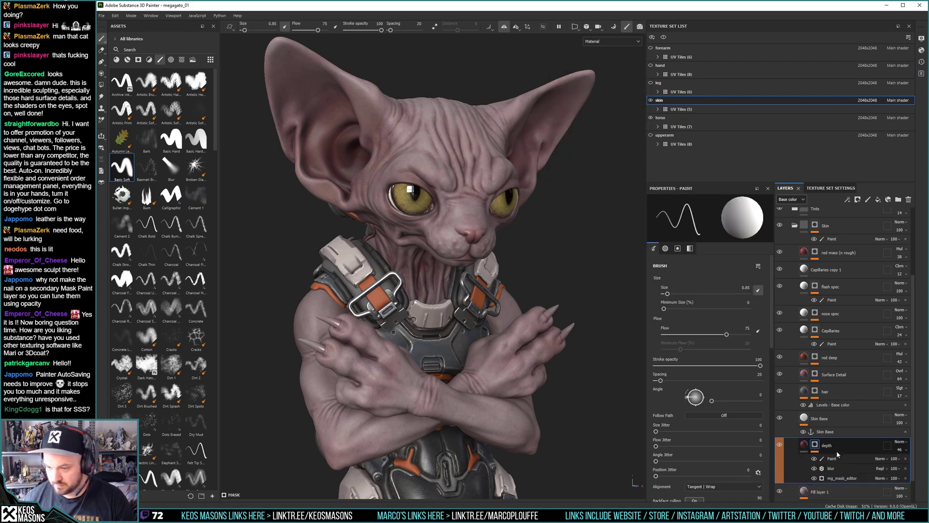
{"action": "left_click", "coordinate": [805, 447]}
{"action": "left_click", "coordinate": [906, 451]}
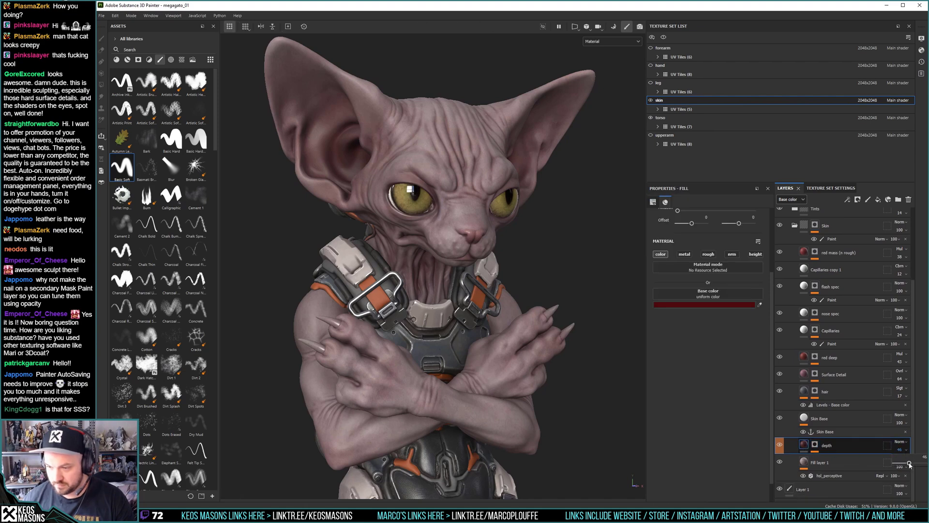
{"action": "mouse_move", "coordinate": [910, 464]}
{"action": "left_mouse_down"}
{"action": "mouse_move", "coordinate": [925, 463]}
{"action": "mouse_move", "coordinate": [888, 469]}
{"action": "mouse_move", "coordinate": [899, 469]}
{"action": "left_mouse_up"}
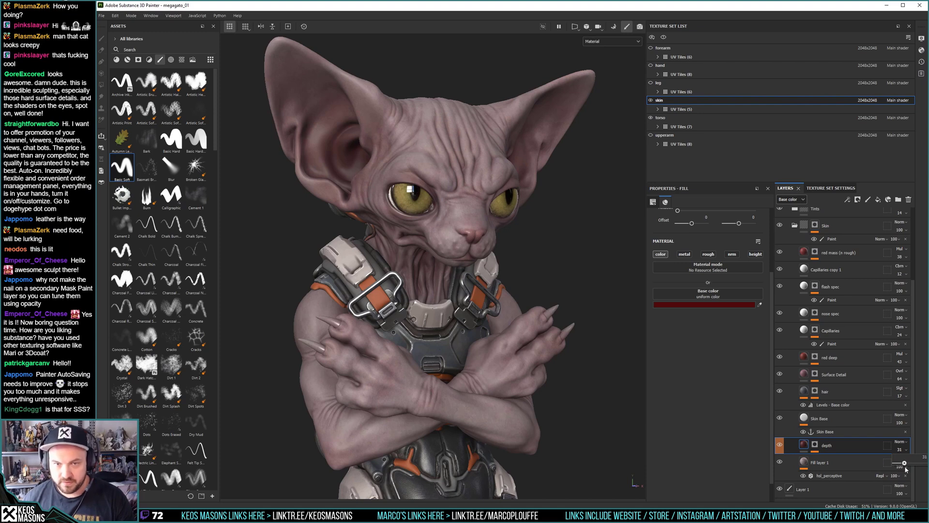
{"action": "left_click_drag", "start_coordinate": [485, 252], "coordinate": [459, 244], "text": "alt"}
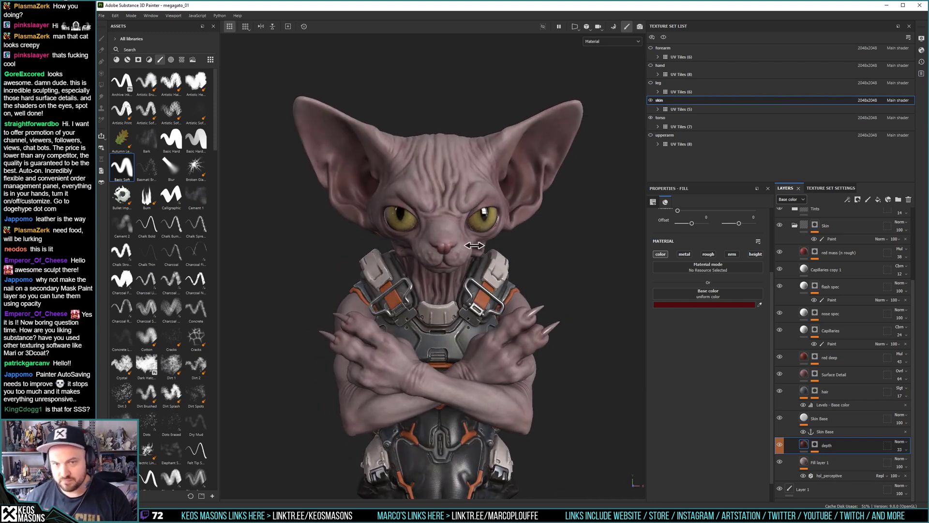
{"action": "right_click_drag", "start_coordinate": [459, 245], "coordinate": [469, 245], "text": "shift"}
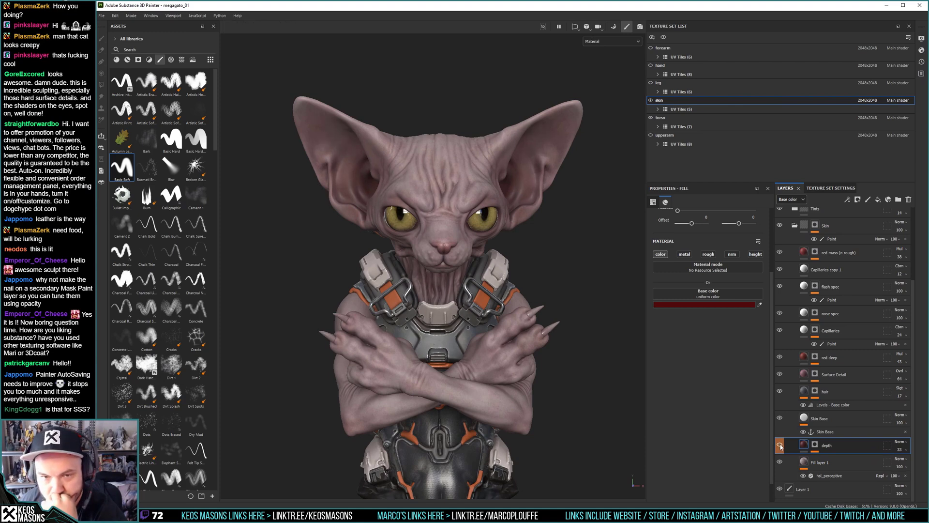
{"action": "left_click", "coordinate": [907, 450]}
{"action": "left_click_drag", "start_coordinate": [901, 467], "coordinate": [894, 467]}
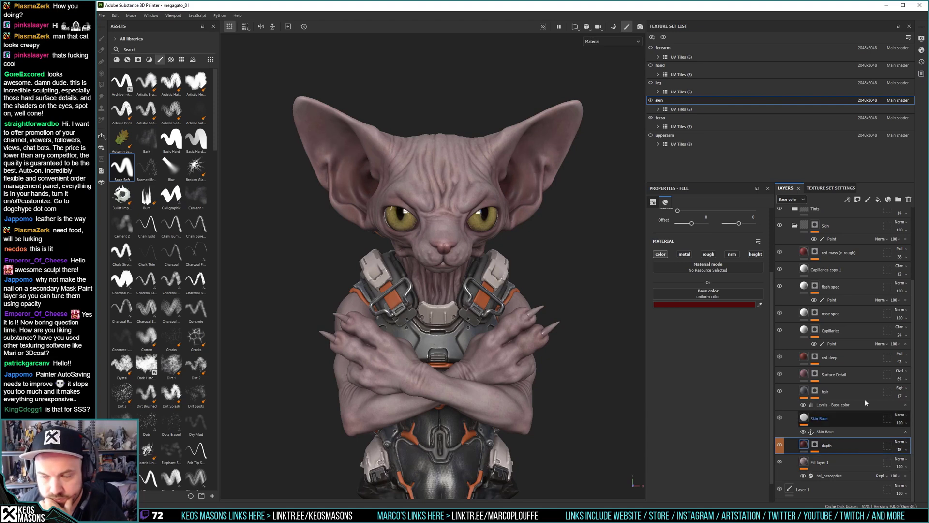
Compare the skin with and without the Death Overlay folder and leave the folder visible.
{"action": "scroll", "coordinate": [793, 290], "scroll_direction": "up", "scroll_amount": 3}
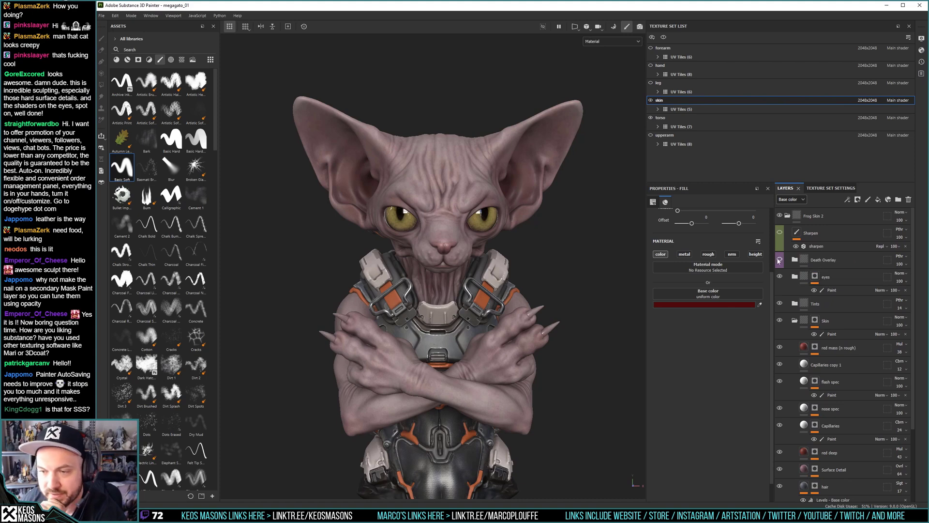
{"action": "left_click", "coordinate": [779, 260]}
{"action": "left_click", "coordinate": [780, 260]}
{"action": "left_click", "coordinate": [780, 260]}
{"action": "left_click", "coordinate": [780, 260]}
{"action": "left_click", "coordinate": [779, 260]}
{"action": "left_click", "coordinate": [780, 260]}
{"action": "left_click", "coordinate": [780, 259]}
Examine the blended skin on the cat's face, ears and crossed arms from the front and from an angle.
{"action": "left_click_drag", "start_coordinate": [454, 172], "coordinate": [477, 178], "text": "alt"}
{"action": "right_click_drag", "start_coordinate": [459, 281], "coordinate": [461, 226], "text": "alt"}
{"action": "middle_click_drag", "start_coordinate": [461, 226], "coordinate": [462, 261], "text": "alt"}
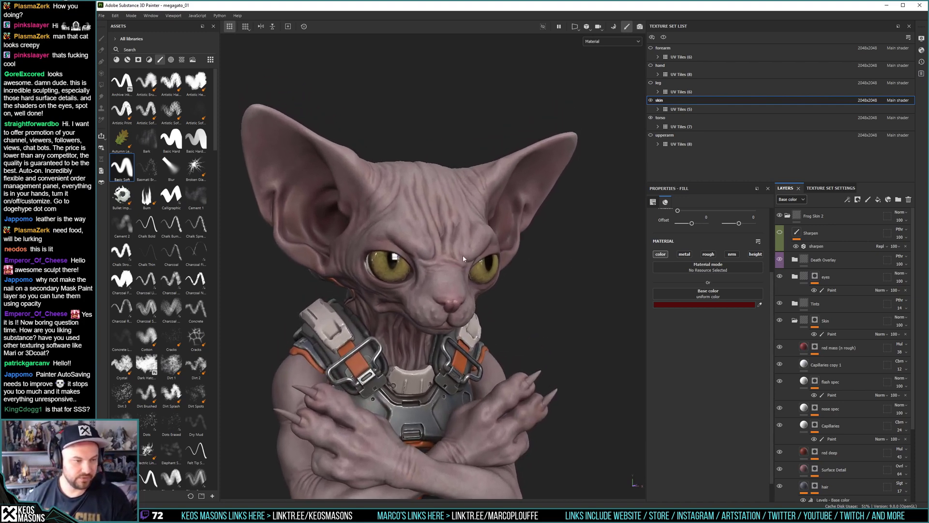
{"action": "left_click_drag", "start_coordinate": [445, 252], "coordinate": [401, 132], "text": "alt"}
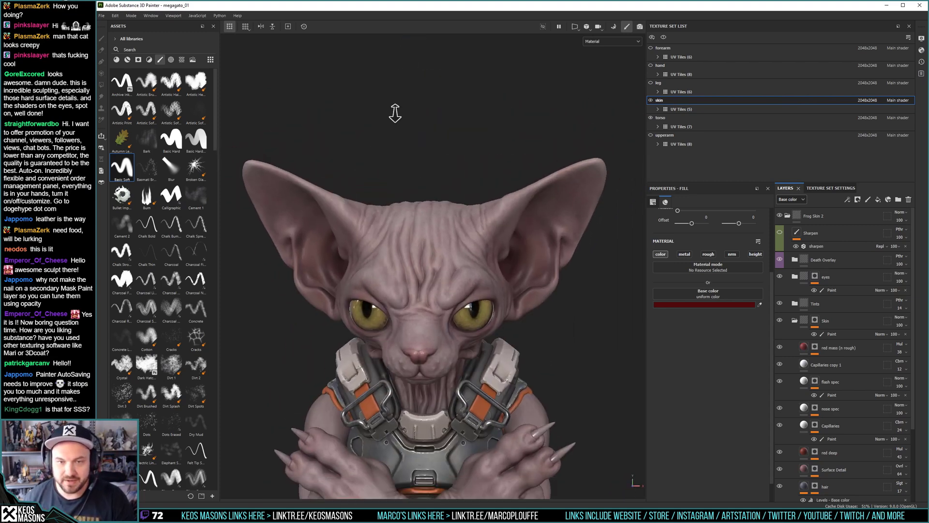
{"action": "right_click_drag", "start_coordinate": [401, 131], "coordinate": [407, 154], "text": "alt"}
{"action": "left_click_drag", "start_coordinate": [406, 155], "coordinate": [450, 243], "text": "alt"}
{"action": "mouse_move", "coordinate": [450, 243]}
{"action": "right_mouse_down", "text": "alt"}
{"action": "mouse_move", "coordinate": [446, 271]}
{"action": "mouse_move", "coordinate": [447, 259]}
{"action": "right_mouse_up", "text": "alt"}
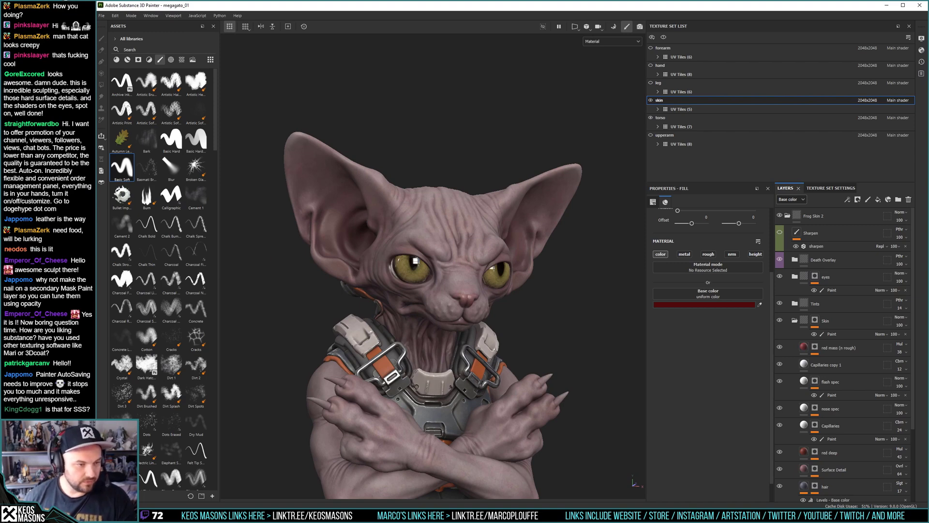
{"action": "mouse_move", "coordinate": [158, 350]}
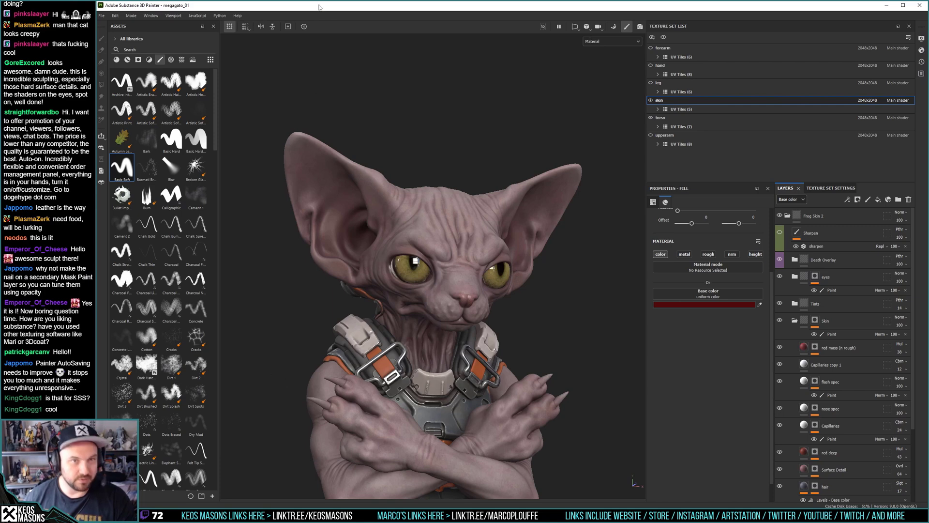
{"action": "left_click_drag", "start_coordinate": [414, 206], "coordinate": [389, 227], "text": "alt"}
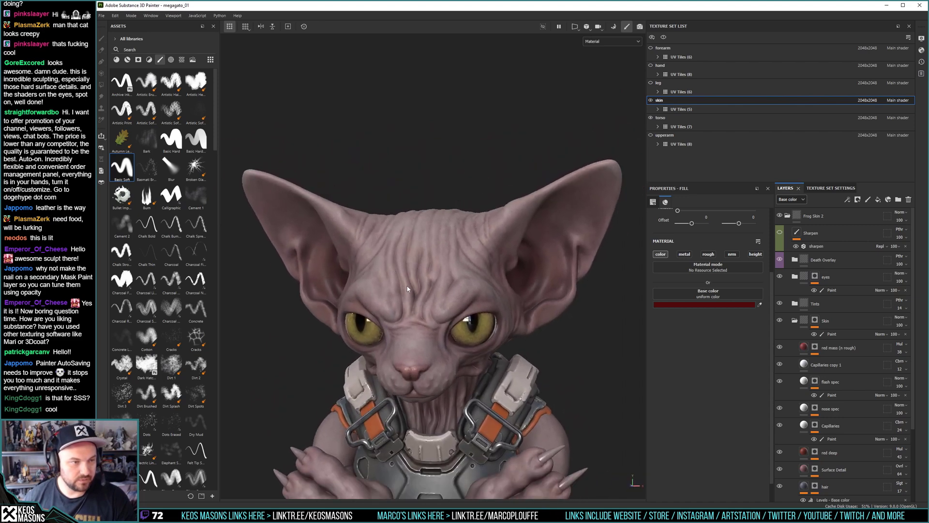
{"action": "middle_click_drag", "start_coordinate": [403, 287], "coordinate": [405, 270], "text": "alt"}
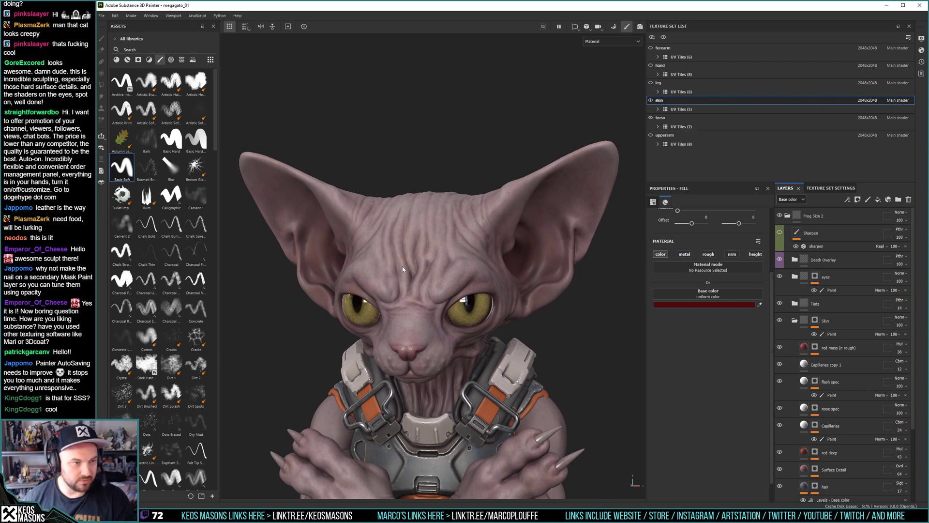
{"action": "middle_click_drag", "start_coordinate": [408, 279], "coordinate": [406, 233], "text": "alt"}
{"action": "left_click_drag", "start_coordinate": [460, 225], "coordinate": [473, 166], "text": "alt"}
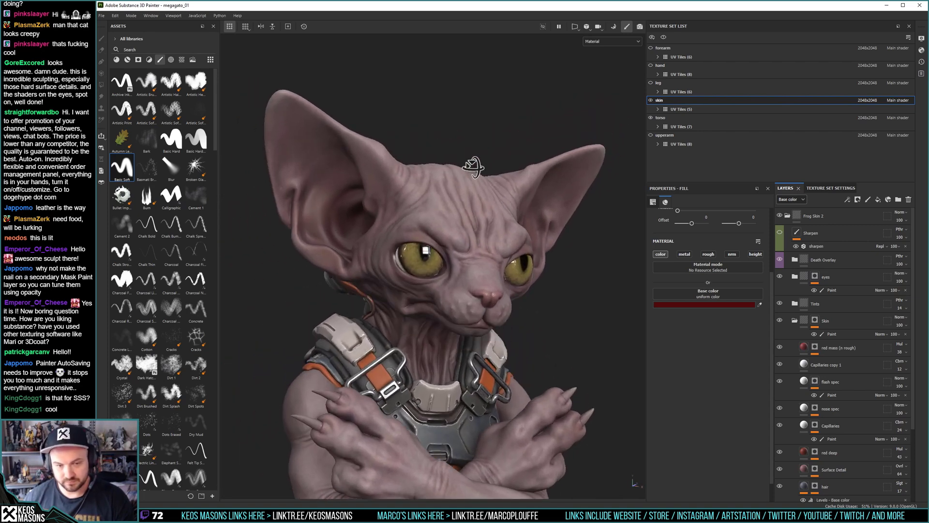
Rotate the environment lighting and examine the cat's skin on the head, ears and crossed arms from several angles.
{"action": "mouse_move", "coordinate": [454, 186]}
{"action": "right_mouse_down", "text": "shift"}
{"action": "mouse_move", "coordinate": [440, 184]}
{"action": "mouse_move", "coordinate": [452, 184]}
{"action": "right_mouse_up", "text": "shift"}
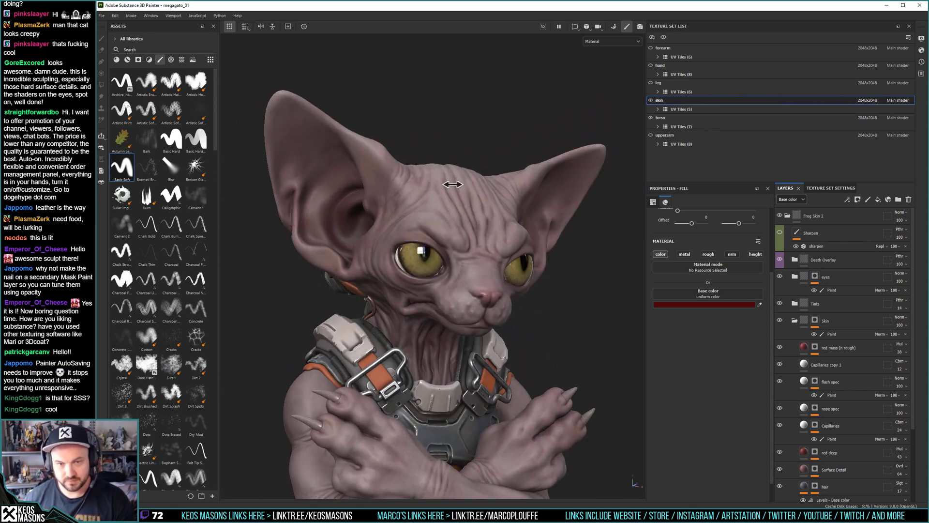
{"action": "left_click_drag", "start_coordinate": [452, 184], "coordinate": [421, 158], "text": "alt"}
{"action": "right_click_drag", "start_coordinate": [421, 158], "coordinate": [466, 230], "text": "alt"}
{"action": "left_click_drag", "start_coordinate": [466, 229], "coordinate": [468, 152], "text": "alt"}
{"action": "mouse_move", "coordinate": [468, 153]}
{"action": "right_mouse_down", "text": "shift"}
{"action": "mouse_move", "coordinate": [468, 145]}
{"action": "mouse_move", "coordinate": [473, 159]}
{"action": "right_mouse_up", "text": "shift"}
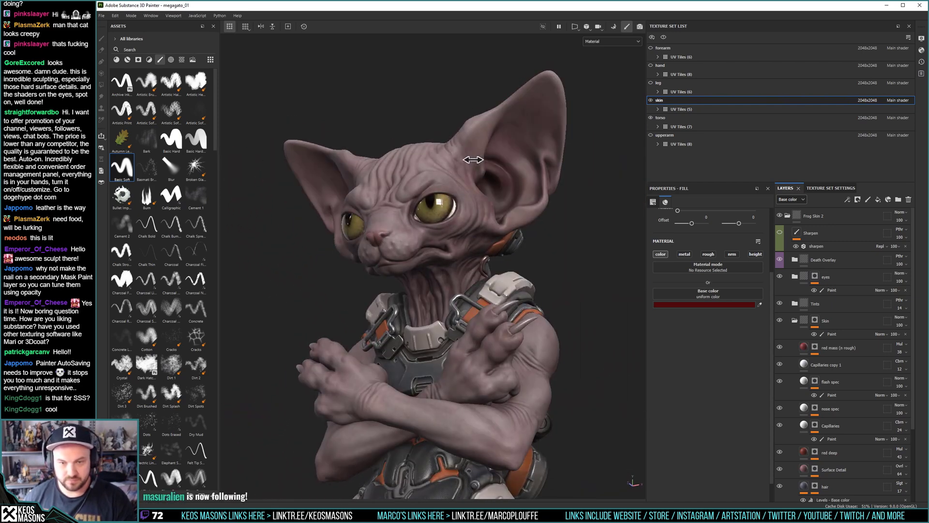
{"action": "mouse_move", "coordinate": [448, 167]}
{"action": "left_mouse_down", "text": "alt"}
{"action": "mouse_move", "coordinate": [482, 213]}
{"action": "mouse_move", "coordinate": [481, 145]}
{"action": "mouse_move", "coordinate": [465, 121]}
{"action": "mouse_move", "coordinate": [481, 158]}
{"action": "mouse_move", "coordinate": [474, 90]}
{"action": "mouse_move", "coordinate": [441, 159]}
{"action": "left_mouse_up", "text": "alt"}
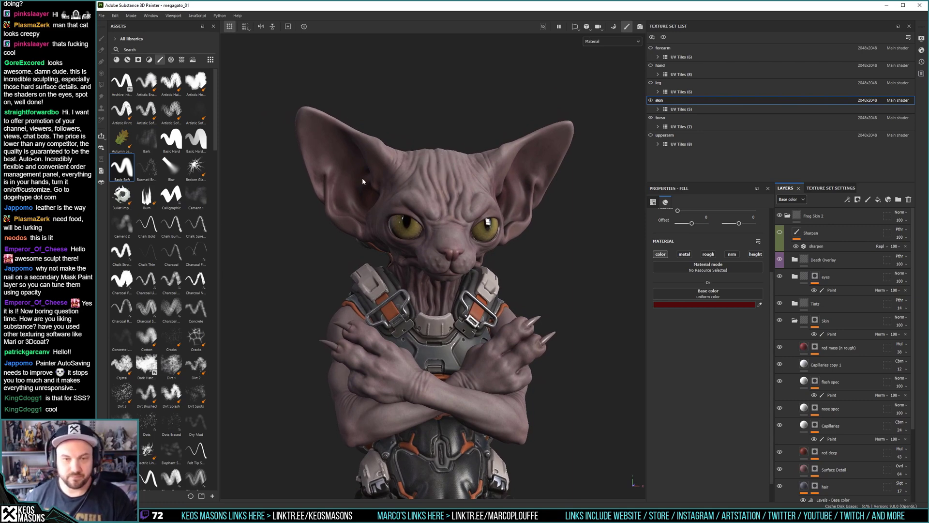
{"action": "left_click_drag", "start_coordinate": [373, 170], "coordinate": [438, 257], "text": "alt"}
{"action": "left_click_drag", "start_coordinate": [417, 219], "coordinate": [468, 191], "text": "alt"}
{"action": "middle_click_drag", "start_coordinate": [467, 191], "coordinate": [460, 247], "text": "alt"}
{"action": "right_click_drag", "start_coordinate": [461, 247], "coordinate": [435, 202], "text": "alt"}
{"action": "left_click_drag", "start_coordinate": [405, 189], "coordinate": [477, 209], "text": "alt"}
{"action": "left_click_drag", "start_coordinate": [366, 213], "coordinate": [436, 196], "text": "alt"}
Inspect the masks of the red mass, flash spec and red deep layers in the Skin folder.
{"action": "scroll", "coordinate": [853, 359], "scroll_direction": "down", "scroll_amount": 1}
{"action": "scroll", "coordinate": [854, 359], "scroll_direction": "down", "scroll_amount": 1}
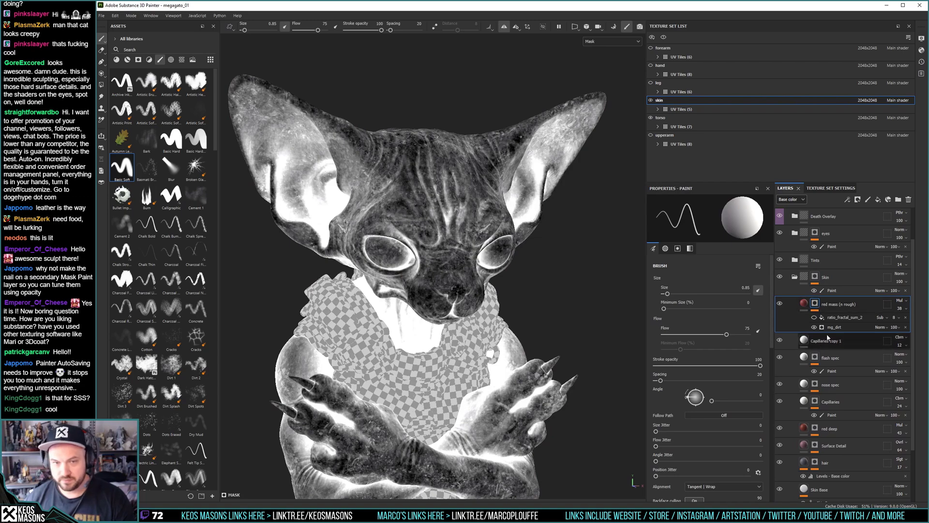
{"action": "left_click", "coordinate": [816, 358]}
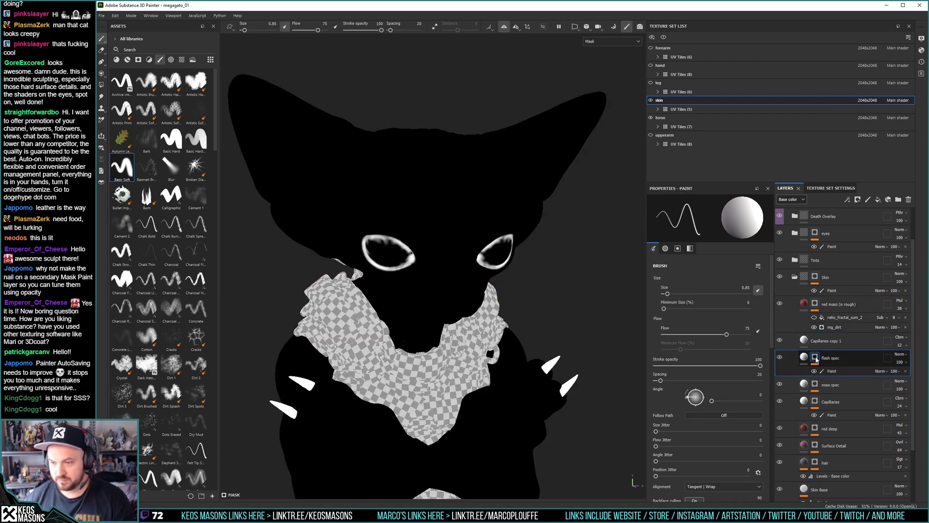
{"action": "left_click", "coordinate": [814, 428]}
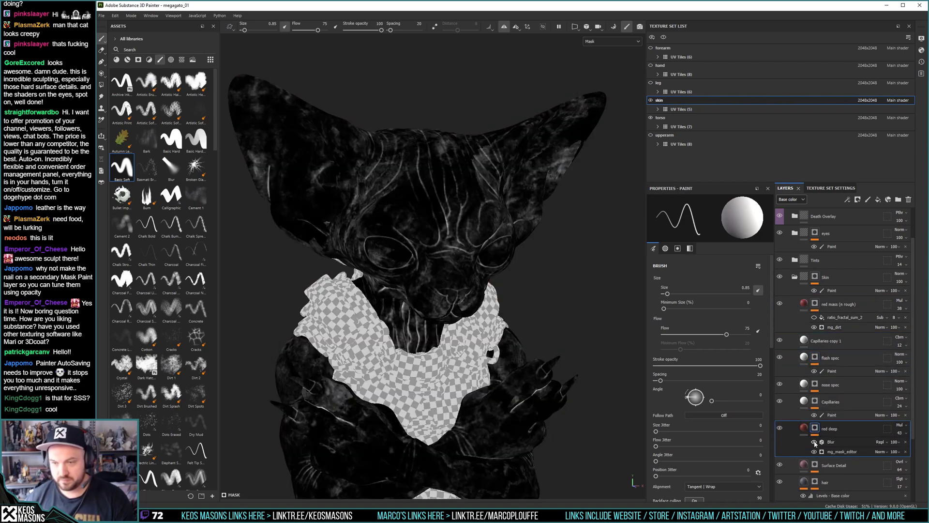
Compare the skin with and without the red deep layer on the face and arms.
{"action": "left_click", "coordinate": [804, 427]}
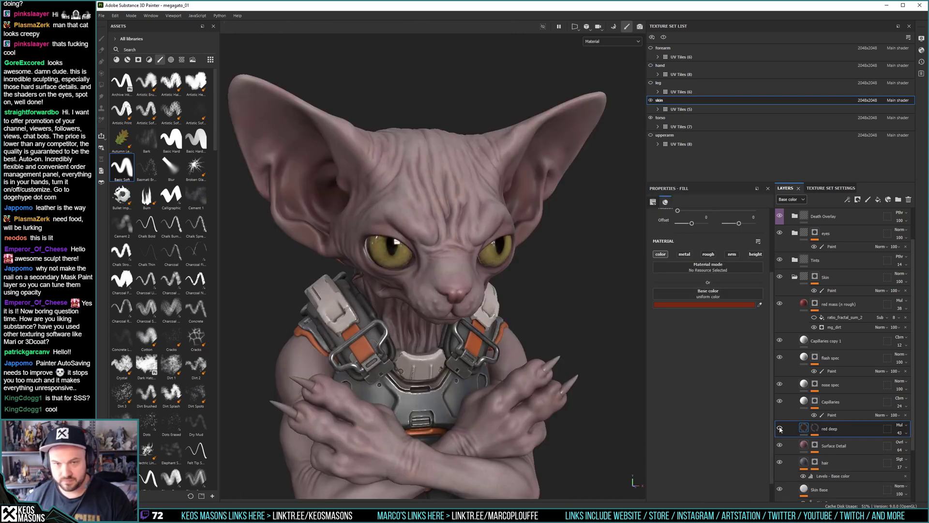
{"action": "left_click", "coordinate": [779, 428]}
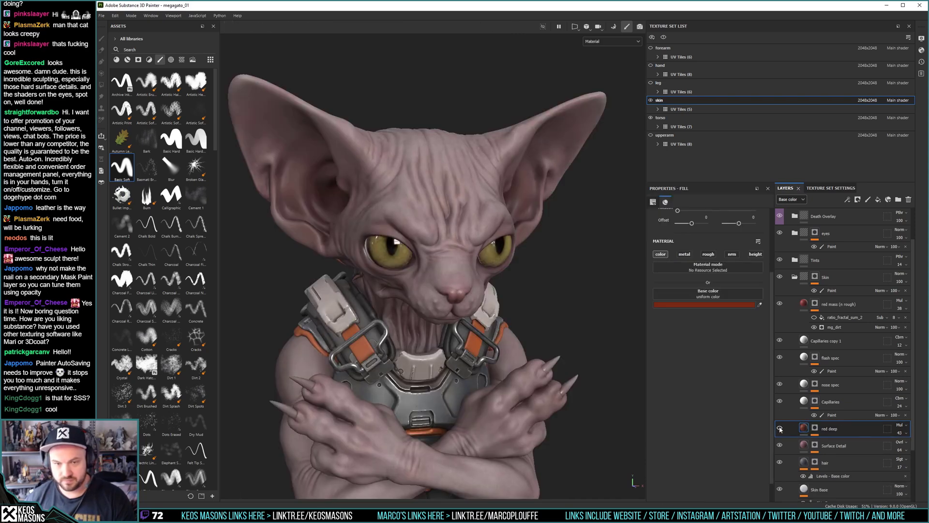
{"action": "mouse_move", "coordinate": [489, 208]}
{"action": "left_mouse_down", "text": "alt"}
{"action": "mouse_move", "coordinate": [492, 270]}
{"action": "mouse_move", "coordinate": [488, 193]}
{"action": "left_mouse_up", "text": "alt"}
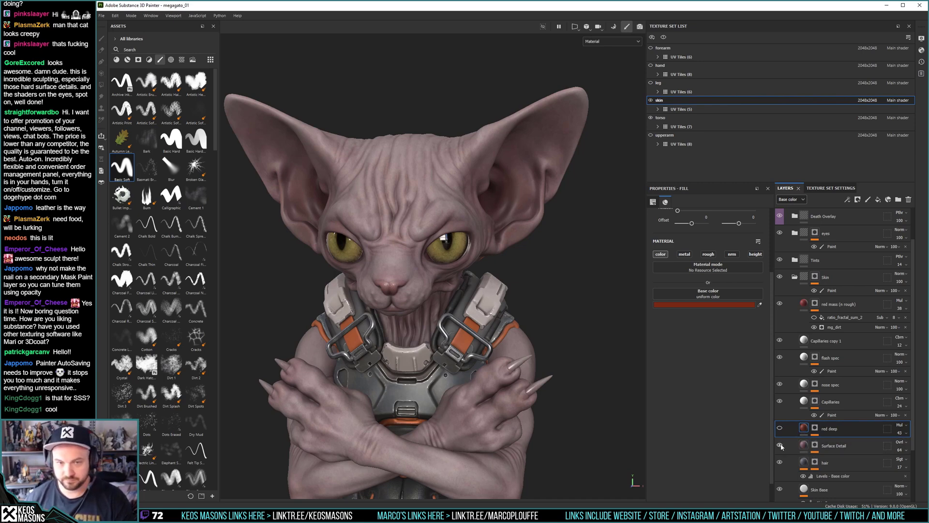
Lower the opacity of the red mass layer to 23 and of the red deep layer to 26.
{"action": "scroll", "coordinate": [807, 464], "scroll_direction": "down", "scroll_amount": 2}
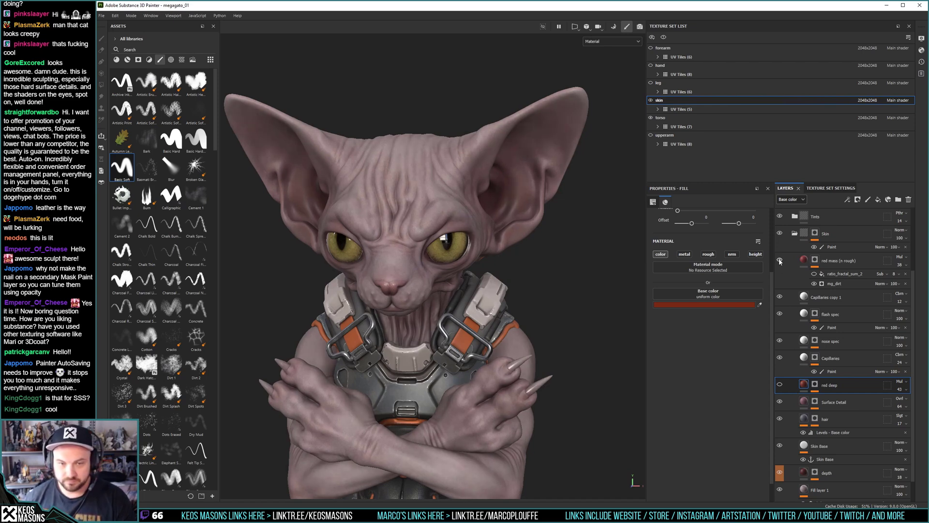
{"action": "left_click", "coordinate": [900, 265]}
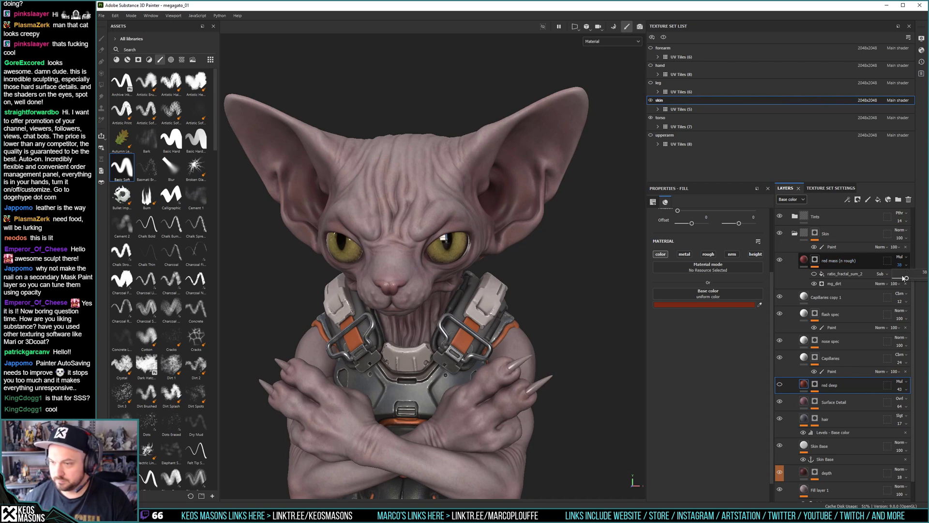
{"action": "left_click_drag", "start_coordinate": [907, 280], "coordinate": [901, 280]}
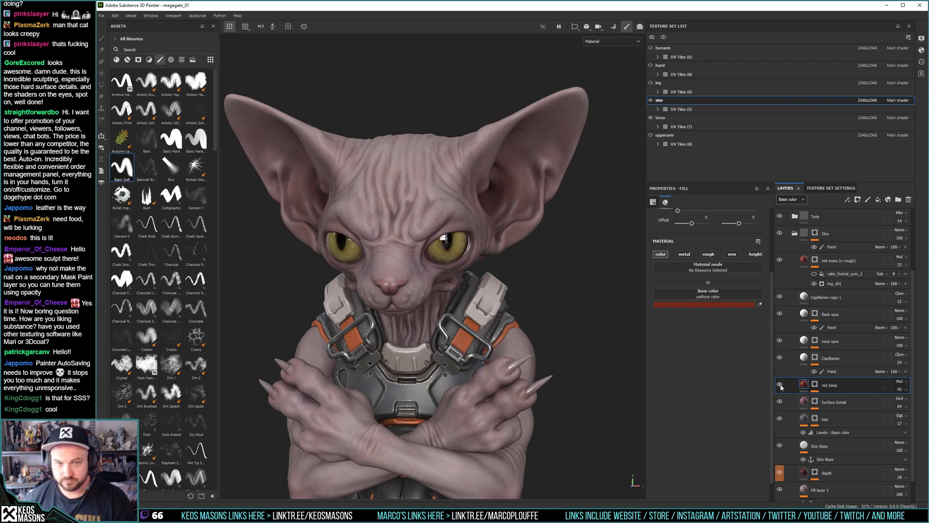
{"action": "left_click", "coordinate": [903, 390]}
{"action": "left_click", "coordinate": [900, 403]}
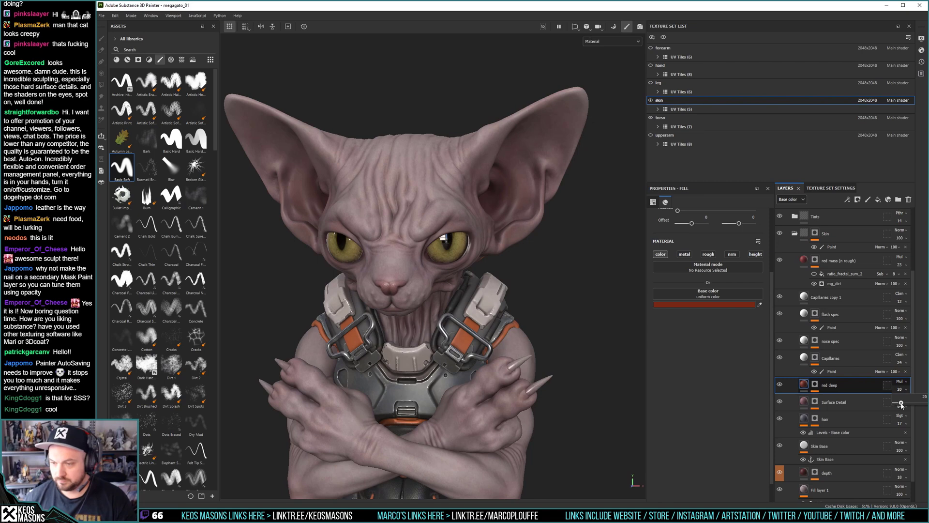
Select the Capillaries copy 1 layer and examine the skin on the cat's face and chest up close.
{"action": "left_click", "coordinate": [831, 297]}
{"action": "left_click_drag", "start_coordinate": [506, 261], "coordinate": [496, 276], "text": "alt"}
{"action": "scroll", "coordinate": [491, 283], "scroll_direction": "up", "scroll_amount": 4}
{"action": "middle_click_drag", "start_coordinate": [489, 286], "coordinate": [474, 262], "text": "alt"}
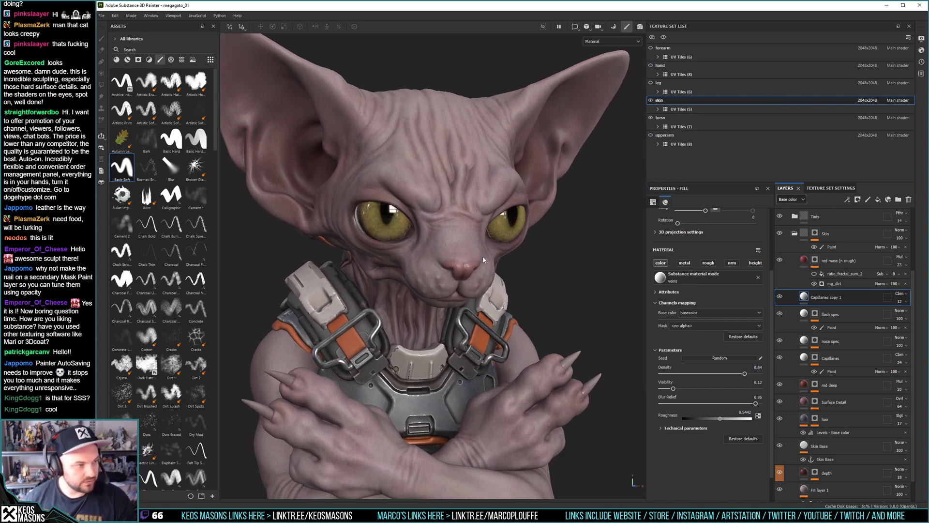
{"action": "left_click_drag", "start_coordinate": [482, 257], "coordinate": [460, 280], "text": "alt"}
{"action": "middle_click_drag", "start_coordinate": [460, 280], "coordinate": [478, 275], "text": "alt"}
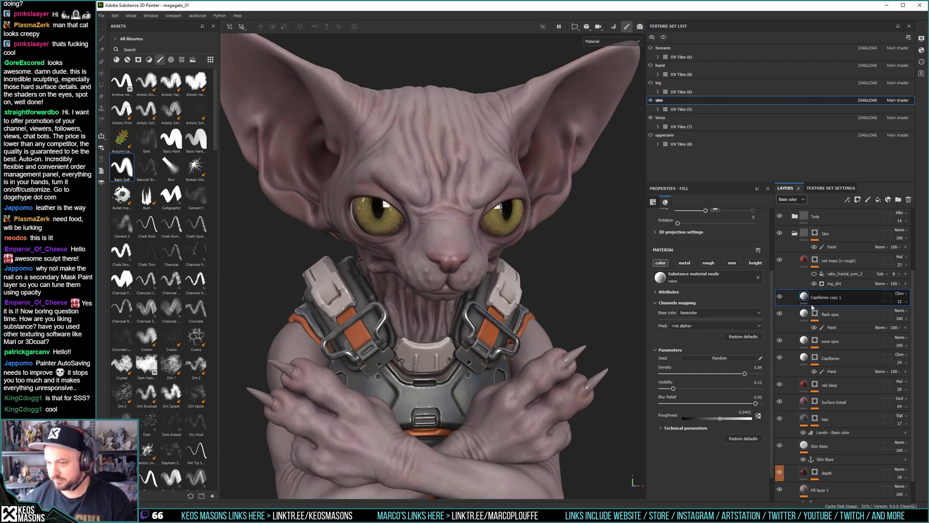
Add a new fill layer directly above the red mass layer in the Skin folder.
{"action": "left_click", "coordinate": [803, 261]}
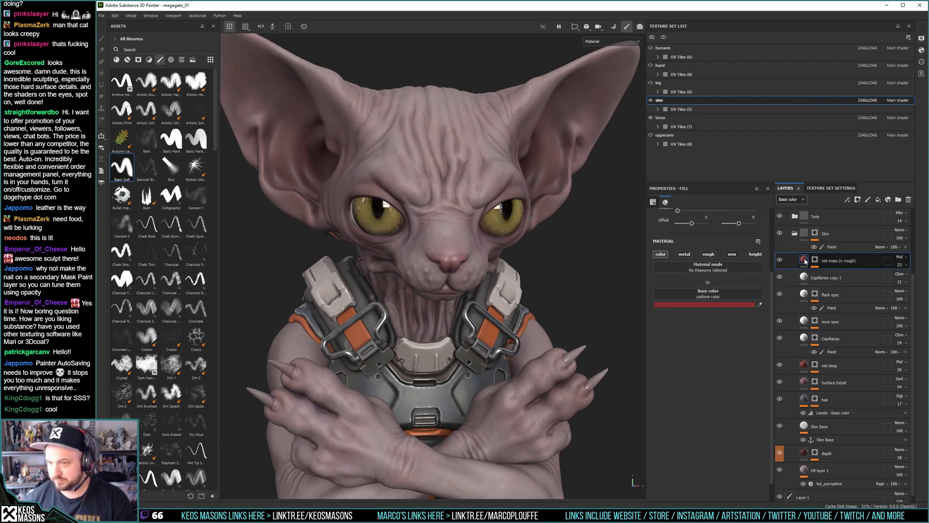
{"action": "right_click", "coordinate": [804, 261]}
{"action": "left_click", "coordinate": [829, 263]}
{"action": "right_click", "coordinate": [836, 259]}
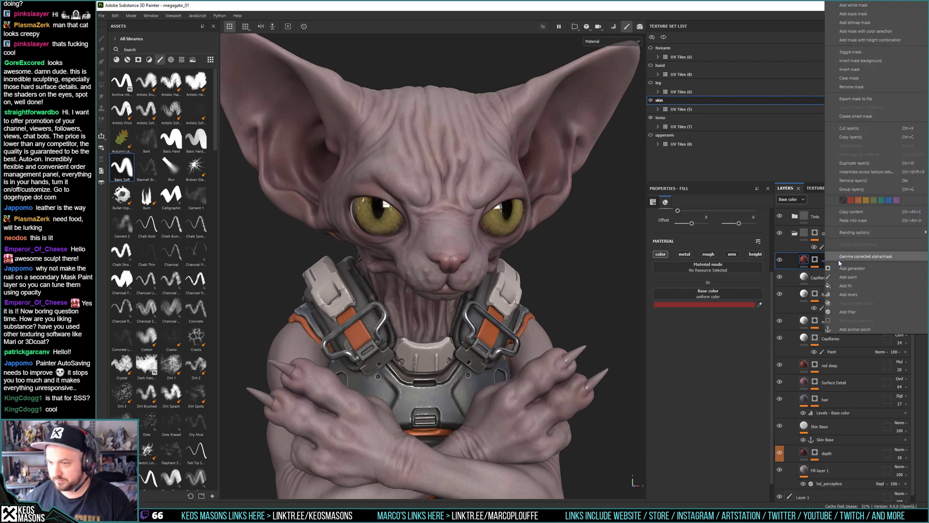
{"action": "left_click", "coordinate": [789, 189]}
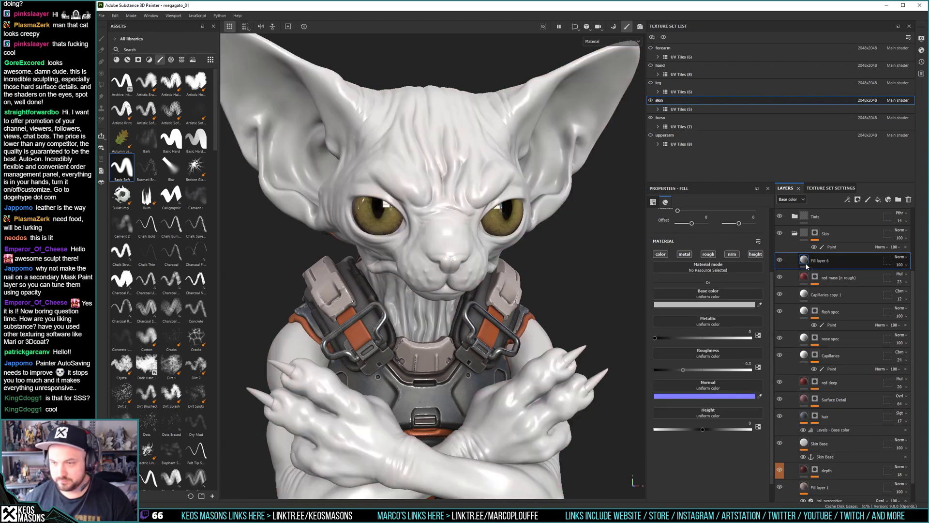
Restrict the new fill layer to the color channel by disabling metal, rough, nrm and height.
{"action": "right_click", "coordinate": [805, 262]}
{"action": "left_click", "coordinate": [684, 254]}
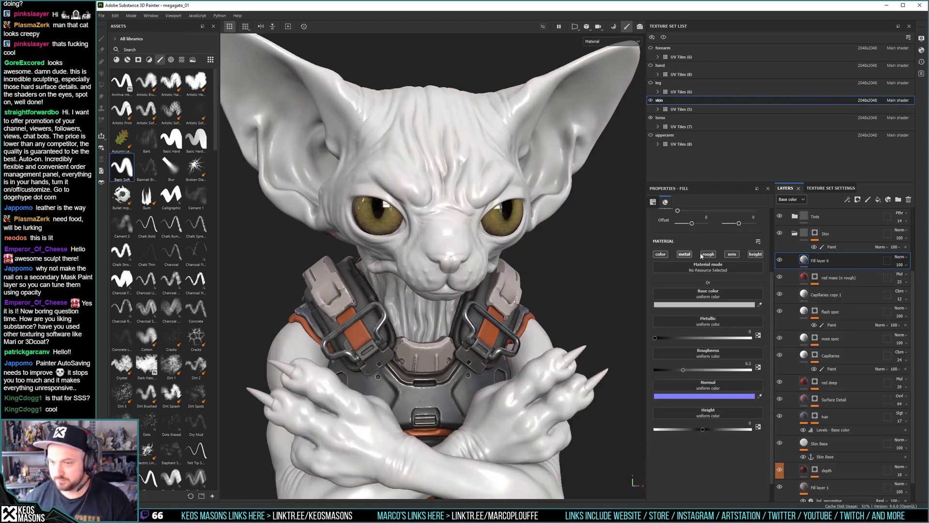
{"action": "left_click", "coordinate": [755, 254]}
{"action": "left_click", "coordinate": [731, 254]}
{"action": "left_click", "coordinate": [708, 254]}
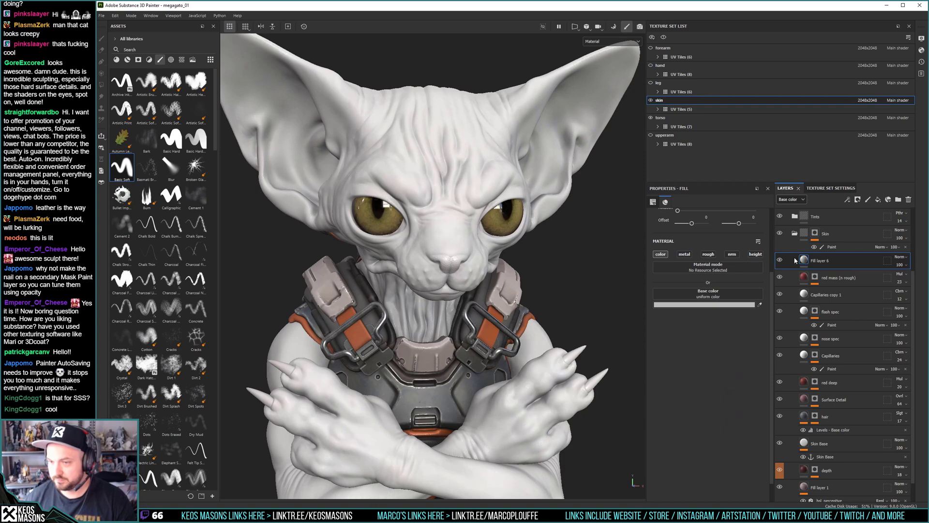
Give the new fill layer a black mask and add a paint effect to that mask.
{"action": "right_click", "coordinate": [804, 261]}
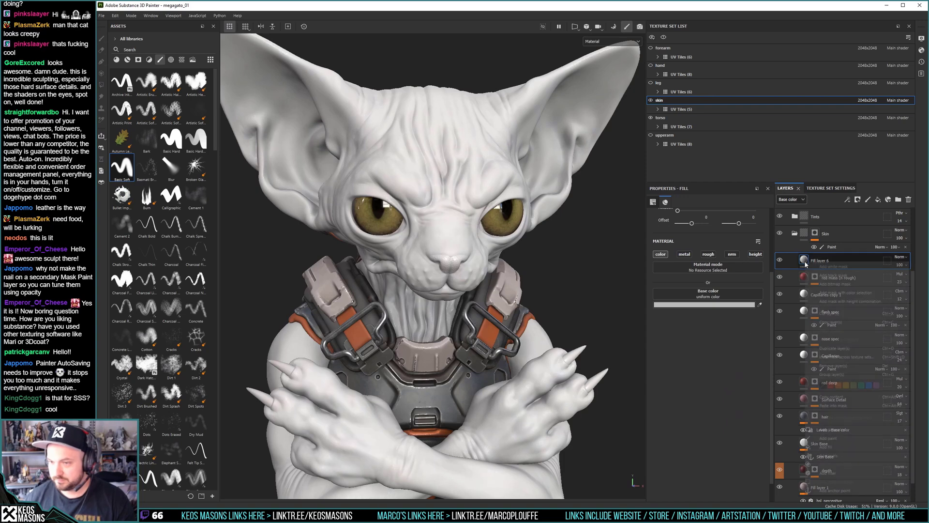
{"action": "left_click", "coordinate": [834, 275]}
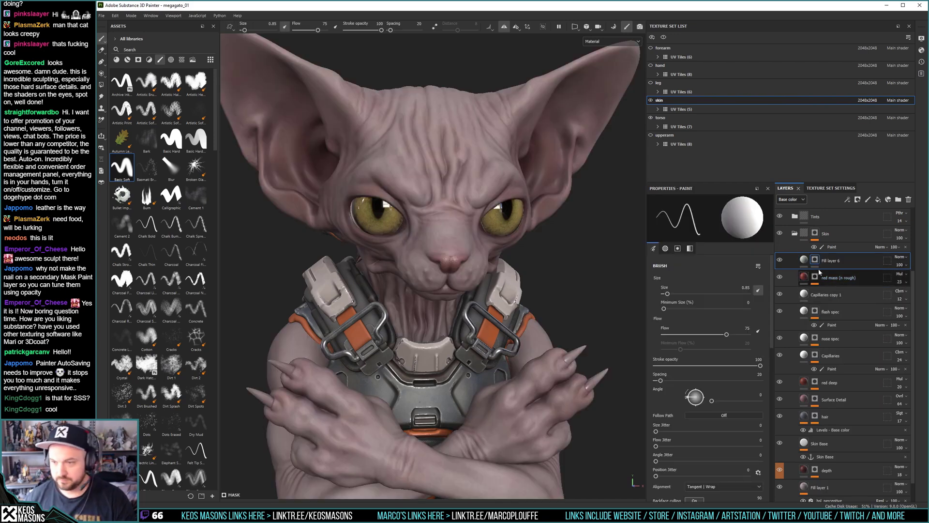
{"action": "right_click", "coordinate": [816, 260]}
{"action": "left_click", "coordinate": [838, 244]}
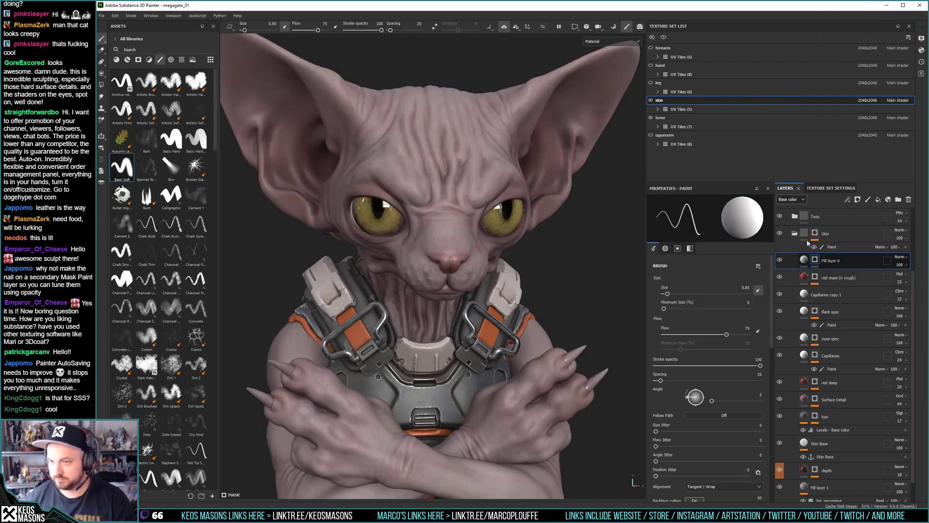
{"action": "mouse_move", "coordinate": [479, 252]}
{"action": "left_mouse_down", "text": "alt"}
{"action": "mouse_move", "coordinate": [460, 242]}
{"action": "mouse_move", "coordinate": [491, 256]}
{"action": "left_mouse_up", "text": "alt"}
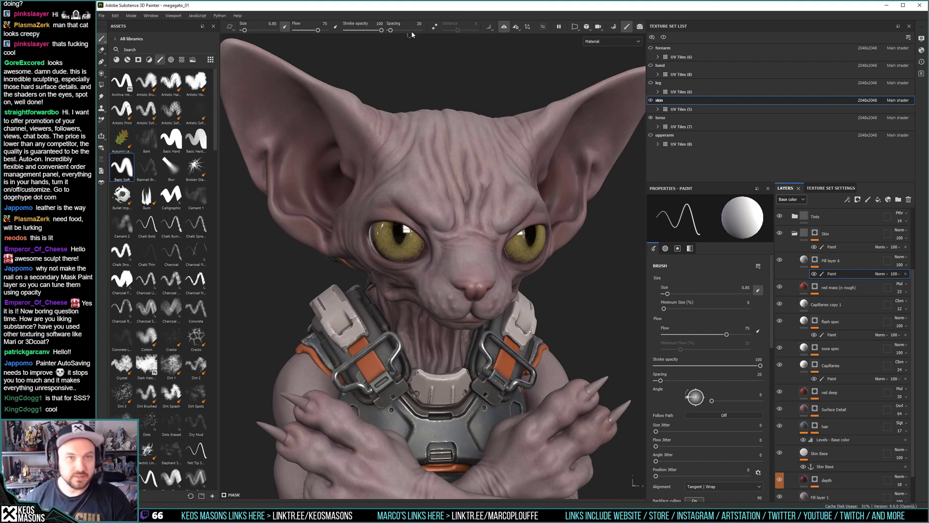
Choose the Dots Erased brush for the fill layer's mask and reduce its size to 18.
{"action": "left_click_drag", "start_coordinate": [407, 209], "coordinate": [459, 205], "text": "alt"}
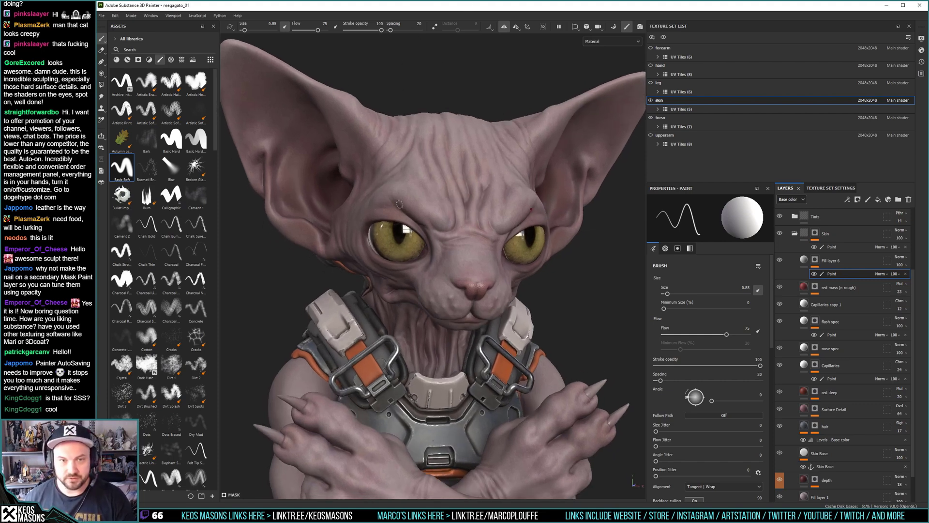
{"action": "scroll", "coordinate": [173, 192], "scroll_direction": "down", "scroll_amount": 5}
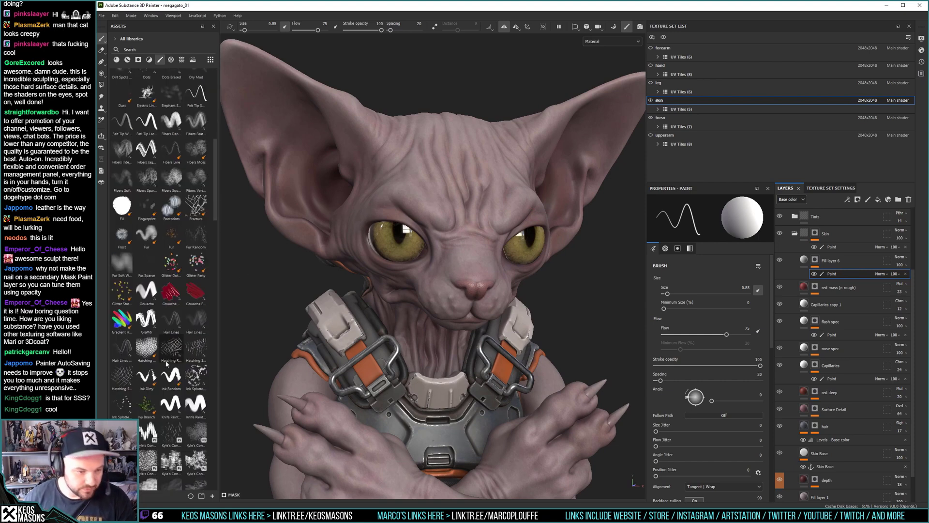
{"action": "left_click", "coordinate": [172, 155]}
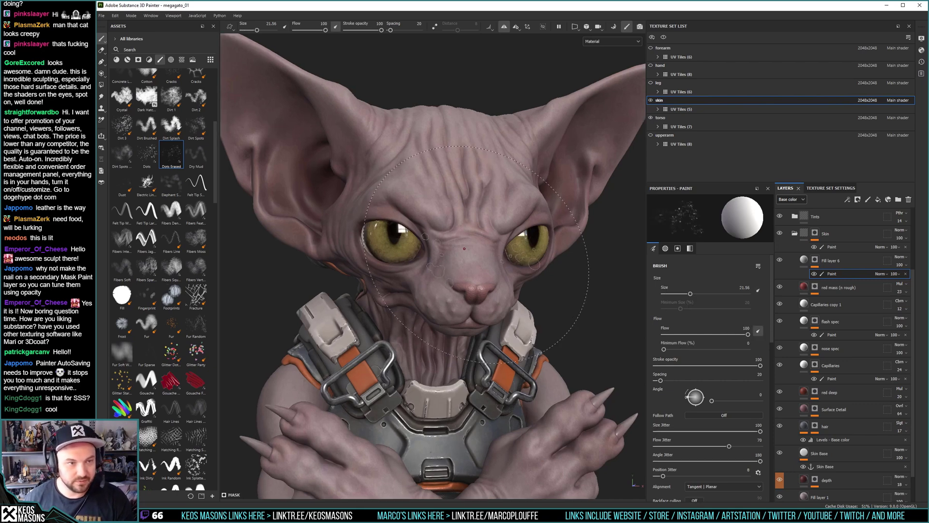
{"action": "mouse_move", "coordinate": [481, 252]}
{"action": "left_mouse_down", "text": "alt"}
{"action": "mouse_move", "coordinate": [455, 224]}
{"action": "mouse_move", "coordinate": [488, 232]}
{"action": "left_mouse_up", "text": "alt"}
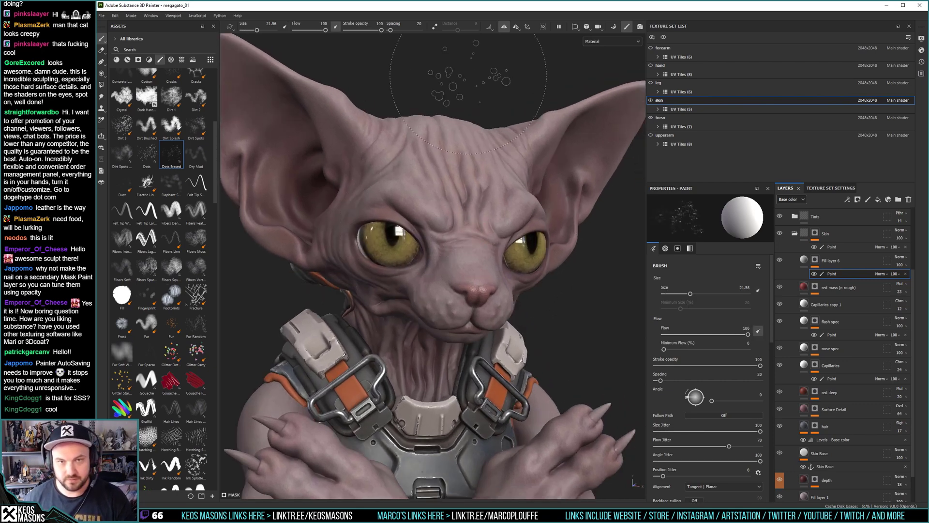
{"action": "key", "text": "bracketleft"}
{"action": "key", "text": "bracketleft"}
{"action": "key", "text": "bracketleft"}
{"action": "key", "text": "bracketleft"}
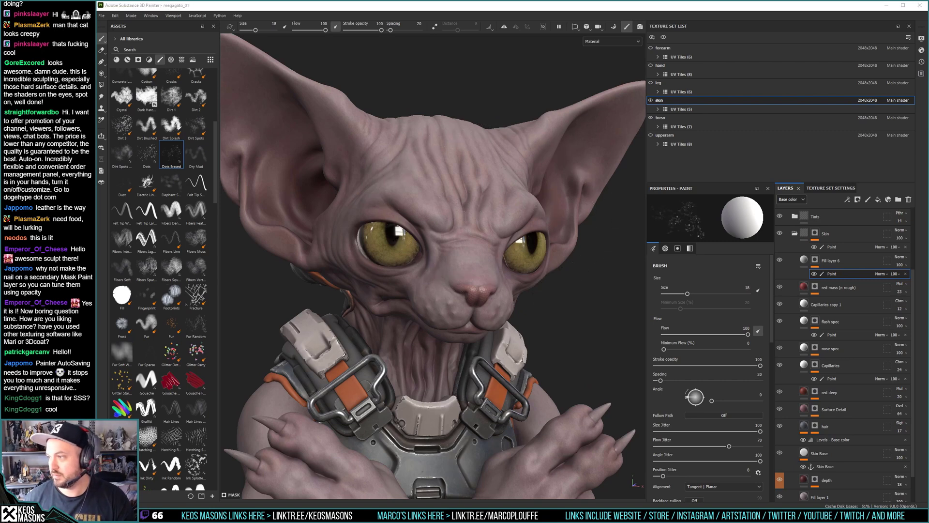
Try painting light dots around the cat's brow at brush size 11.84, and undo the strokes.
{"action": "left_click", "coordinate": [567, 4]}
{"action": "right_click_drag", "start_coordinate": [442, 194], "coordinate": [409, 195], "text": "ctrl"}
{"action": "mouse_move", "coordinate": [406, 198]}
{"action": "left_mouse_down"}
{"action": "mouse_move", "coordinate": [518, 251]}
{"action": "mouse_move", "coordinate": [537, 276]}
{"action": "mouse_move", "coordinate": [487, 229]}
{"action": "mouse_move", "coordinate": [377, 237]}
{"action": "mouse_move", "coordinate": [416, 238]}
{"action": "left_mouse_up"}
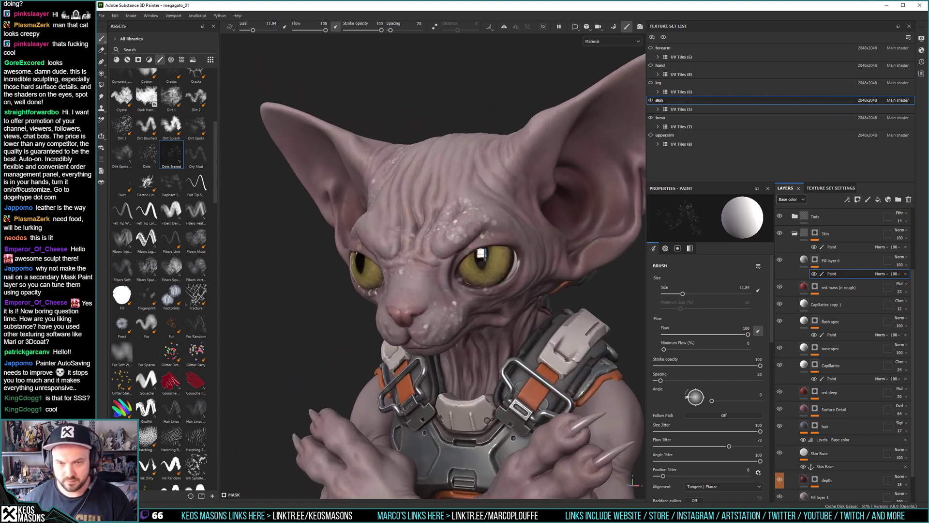
{"action": "left_click_drag", "start_coordinate": [464, 290], "coordinate": [507, 306], "text": "alt"}
{"action": "key", "text": "ctrl+z"}
{"action": "key", "text": "ctrl+z"}
{"action": "key", "text": "ctrl+z"}
{"action": "left_click_drag", "start_coordinate": [454, 234], "coordinate": [468, 222], "text": "alt"}
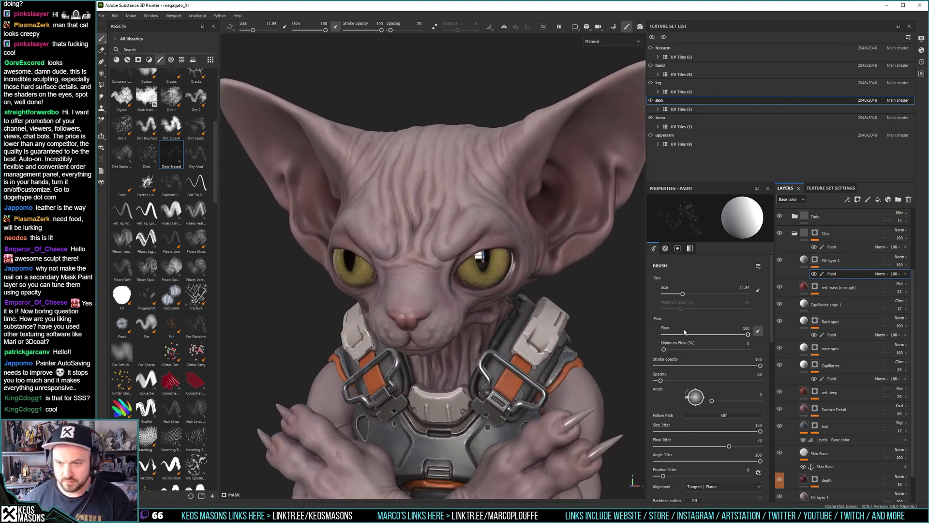
Set the Dots Erased brush to spacing 45, flow 44 and size 5.82.
{"action": "mouse_move", "coordinate": [660, 382]}
{"action": "left_mouse_down"}
{"action": "mouse_move", "coordinate": [689, 382]}
{"action": "mouse_move", "coordinate": [669, 382]}
{"action": "left_mouse_up"}
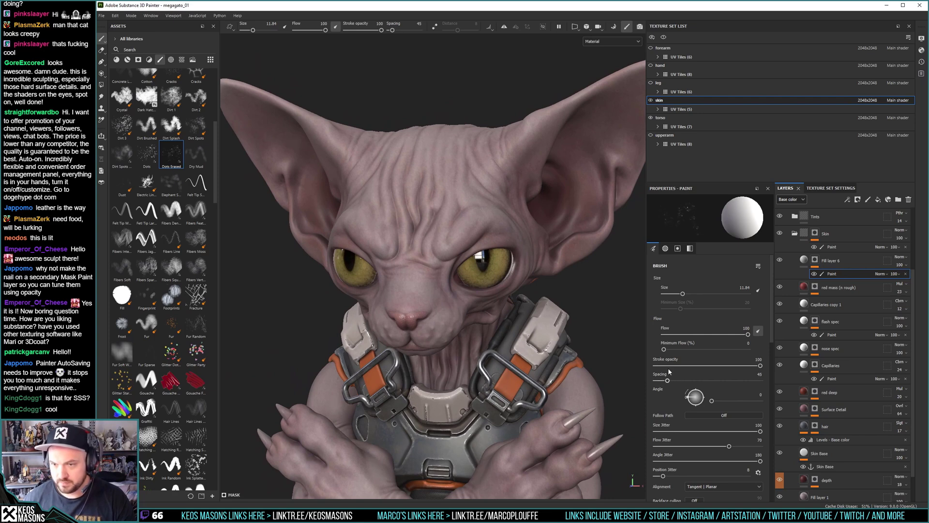
{"action": "left_click_drag", "start_coordinate": [747, 335], "coordinate": [700, 334]}
{"action": "mouse_move", "coordinate": [685, 294]}
{"action": "left_mouse_down"}
{"action": "mouse_move", "coordinate": [677, 295]}
{"action": "mouse_move", "coordinate": [697, 296]}
{"action": "left_mouse_up"}
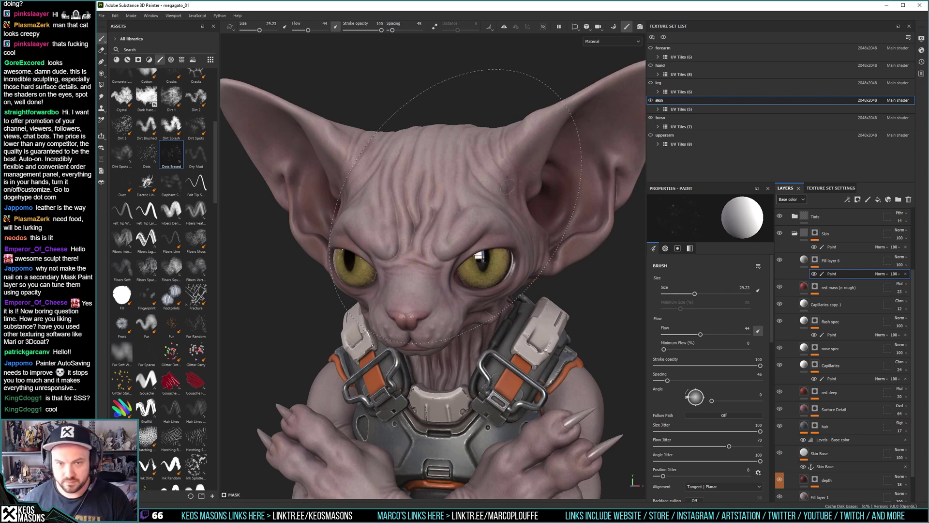
{"action": "key", "text": "bracketleft"}
{"action": "key", "text": "bracketleft"}
{"action": "key", "text": "bracketleft"}
{"action": "key", "text": "bracketleft"}
{"action": "key", "text": "bracketleft"}
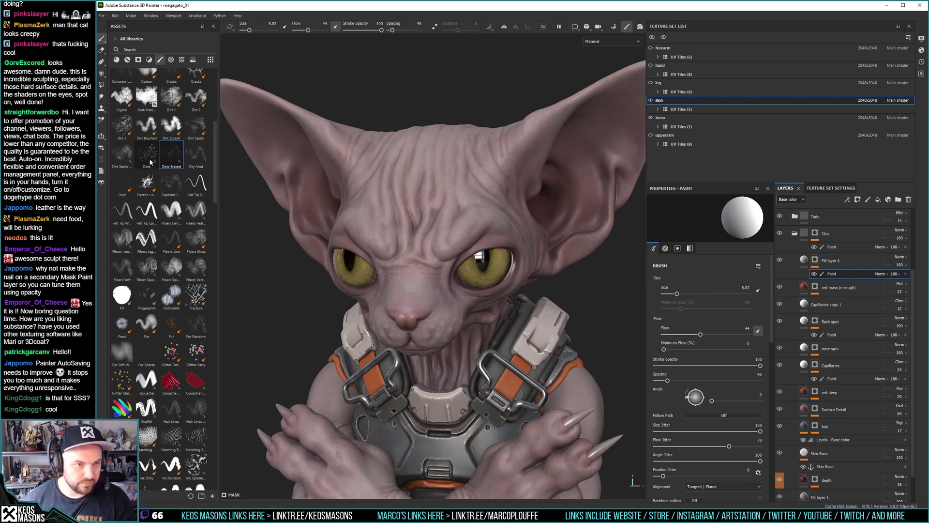
Choose the Dust brush for the mask and set the base color of Fill layer 6 to dark red.
{"action": "left_click", "coordinate": [122, 184]}
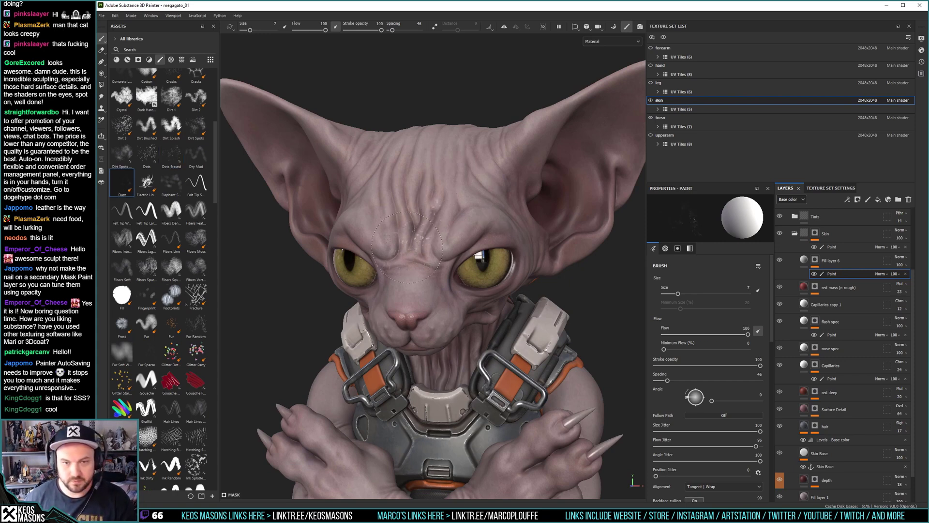
{"action": "scroll", "coordinate": [183, 326], "scroll_direction": "down", "scroll_amount": 3}
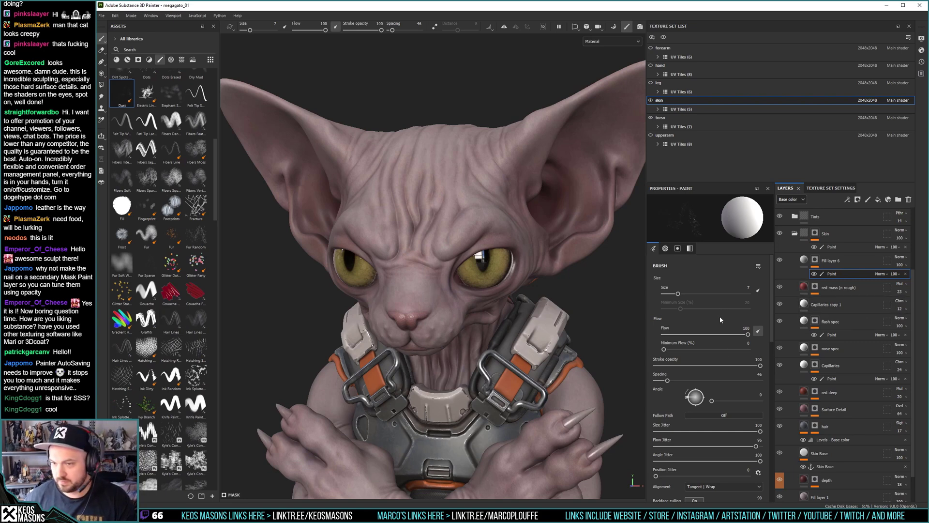
{"action": "left_click", "coordinate": [805, 262]}
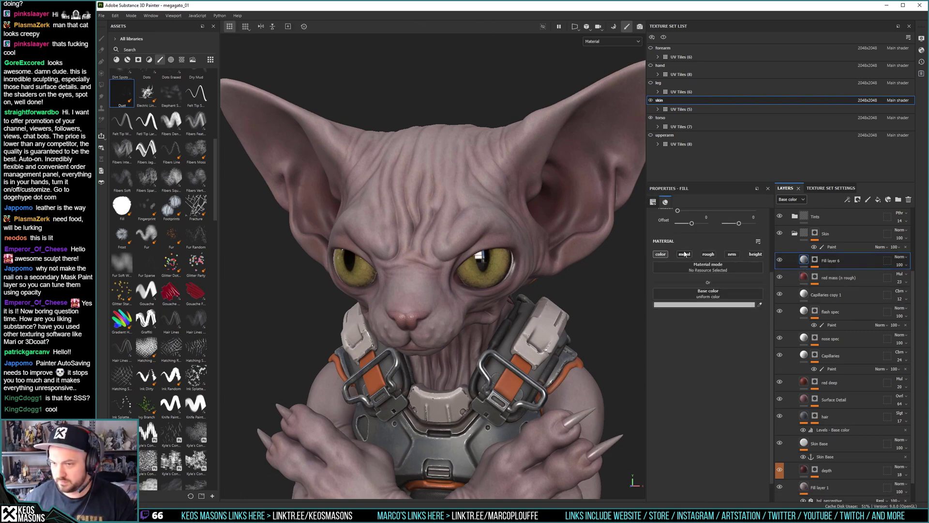
{"action": "left_click", "coordinate": [735, 307]}
{"action": "left_click", "coordinate": [629, 155]}
Return to the mask of Fill layer 6 and set the Dust brush to size 9.28 and flow 32.
{"action": "left_click", "coordinate": [815, 261]}
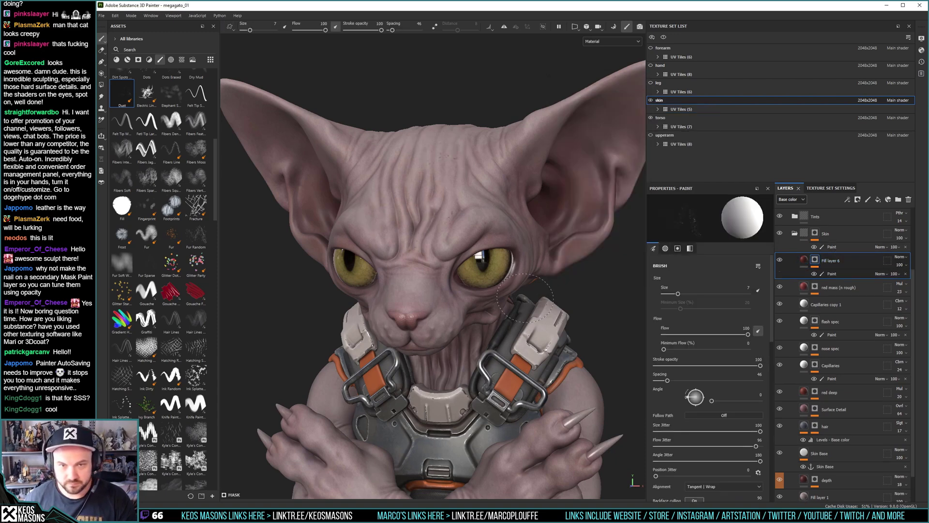
{"action": "left_click_drag", "start_coordinate": [447, 310], "coordinate": [481, 302], "text": "alt"}
{"action": "right_click_drag", "start_coordinate": [410, 198], "coordinate": [426, 198], "text": "ctrl"}
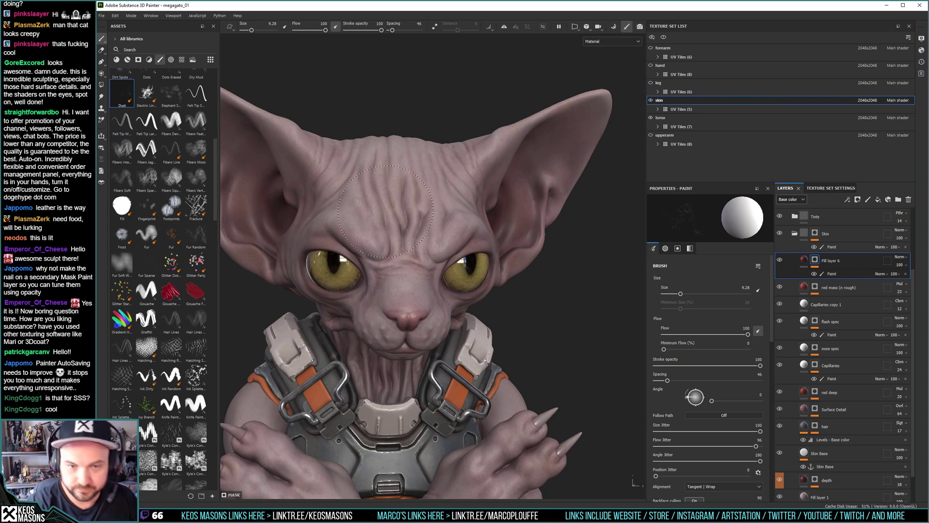
{"action": "left_click_drag", "start_coordinate": [600, 330], "coordinate": [575, 330], "text": "ctrl"}
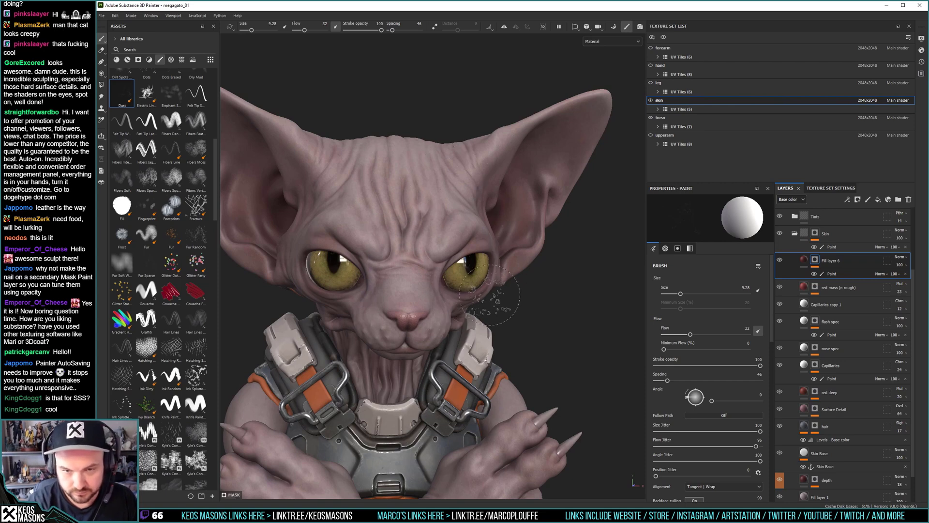
Set the base color of Fill layer 6 to the near-black 1D1717.
{"action": "left_click", "coordinate": [805, 260]}
{"action": "left_click", "coordinate": [720, 304]}
{"action": "left_click_drag", "start_coordinate": [582, 168], "coordinate": [570, 170]}
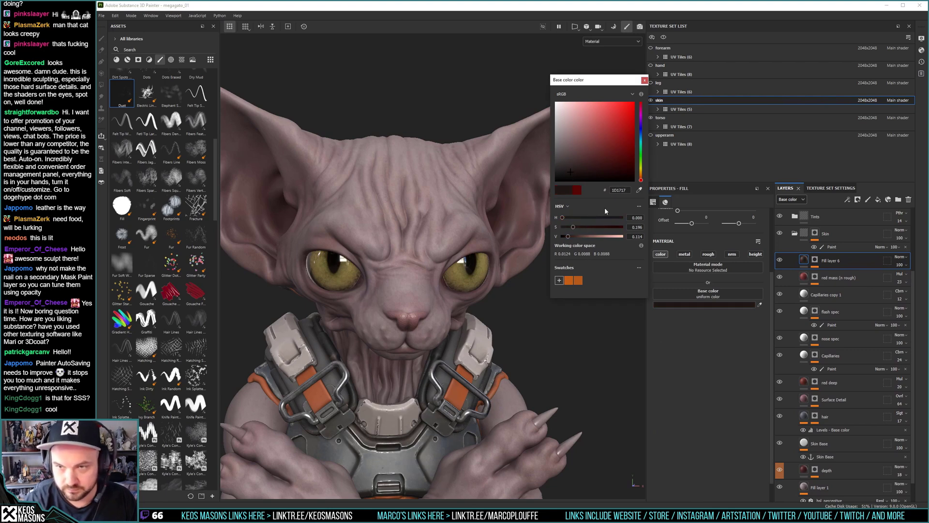
{"action": "left_click", "coordinate": [644, 81]}
Select the paint effect in Fill layer 6's mask and set the Dust brush to size 7 and flow 62.
{"action": "left_click_drag", "start_coordinate": [397, 318], "coordinate": [421, 321], "text": "alt"}
{"action": "middle_click_drag", "start_coordinate": [420, 321], "coordinate": [468, 278], "text": "alt"}
{"action": "mouse_move", "coordinate": [468, 278]}
{"action": "left_mouse_down", "text": "alt"}
{"action": "mouse_move", "coordinate": [441, 290]}
{"action": "mouse_move", "coordinate": [454, 288]}
{"action": "left_mouse_up", "text": "alt"}
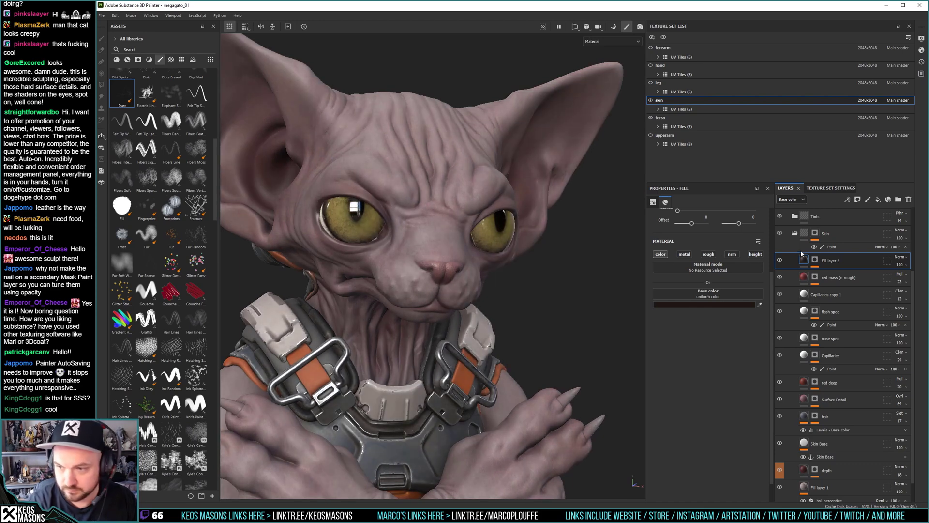
{"action": "left_click", "coordinate": [815, 262]}
{"action": "left_click", "coordinate": [831, 274]}
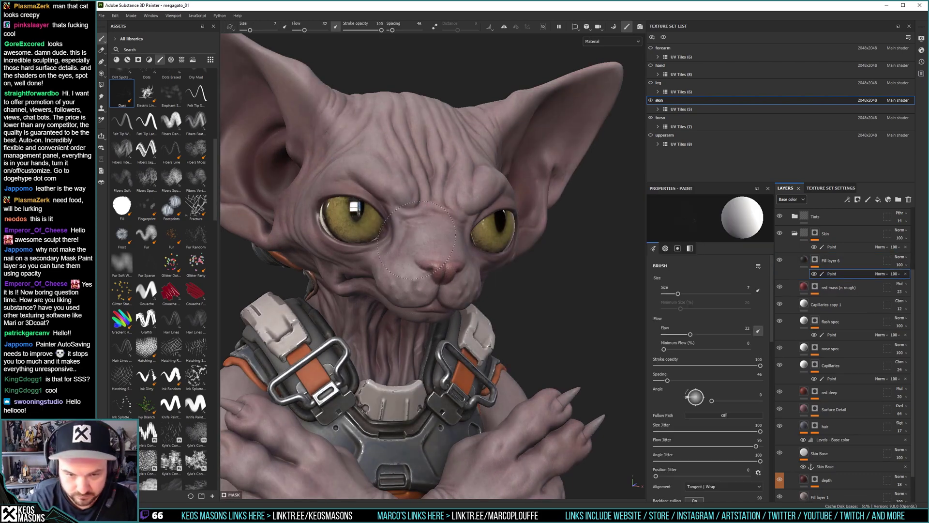
{"action": "key", "text": "bracketleft"}
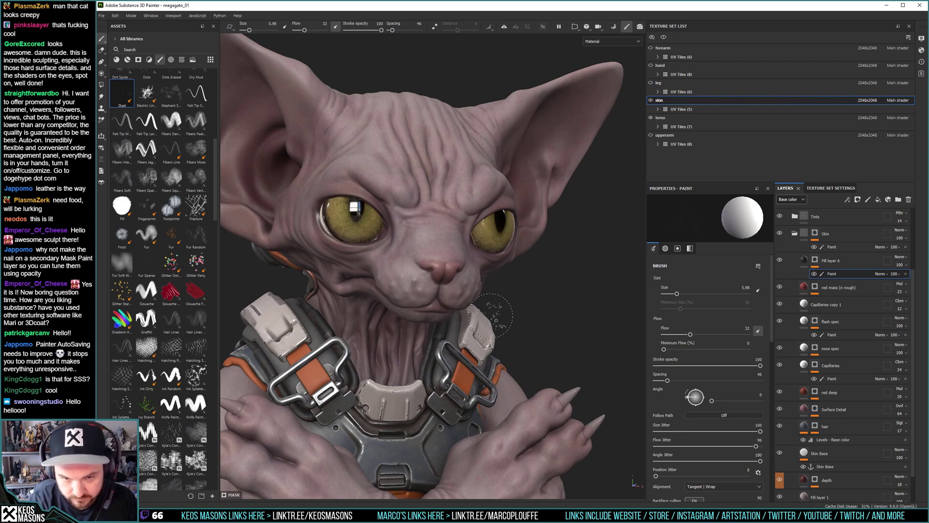
{"action": "left_click_drag", "start_coordinate": [691, 336], "coordinate": [715, 334]}
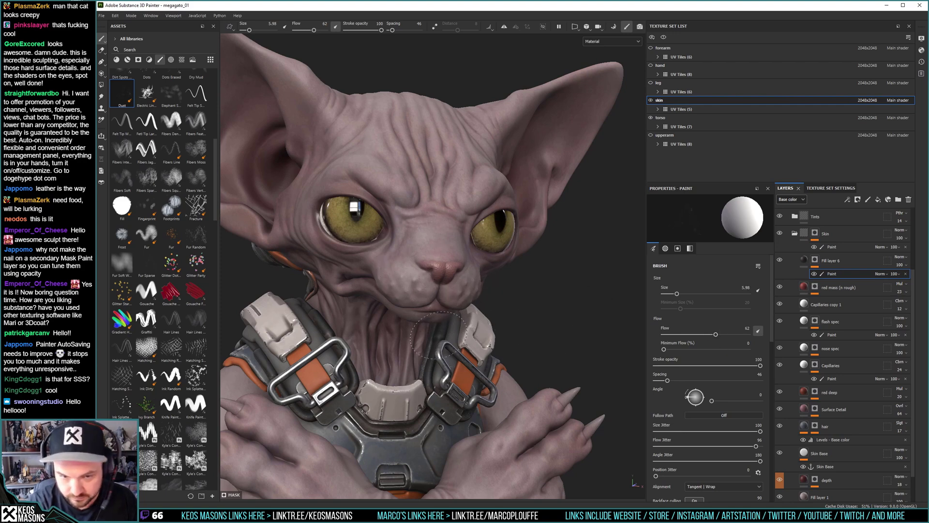
{"action": "mouse_move", "coordinate": [445, 321]}
{"action": "left_mouse_down", "text": "alt"}
{"action": "mouse_move", "coordinate": [420, 288]}
{"action": "mouse_move", "coordinate": [528, 259]}
{"action": "left_mouse_up", "text": "alt"}
{"action": "key", "text": "bracketright"}
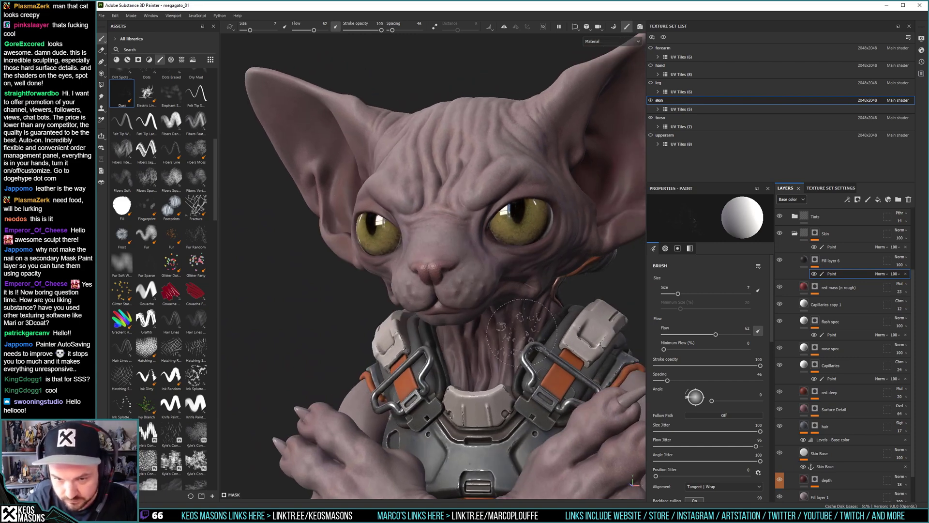
Change the base color of Fill layer 6 to a dark brown with a slightly shifted red hue.
{"action": "left_click", "coordinate": [808, 260]}
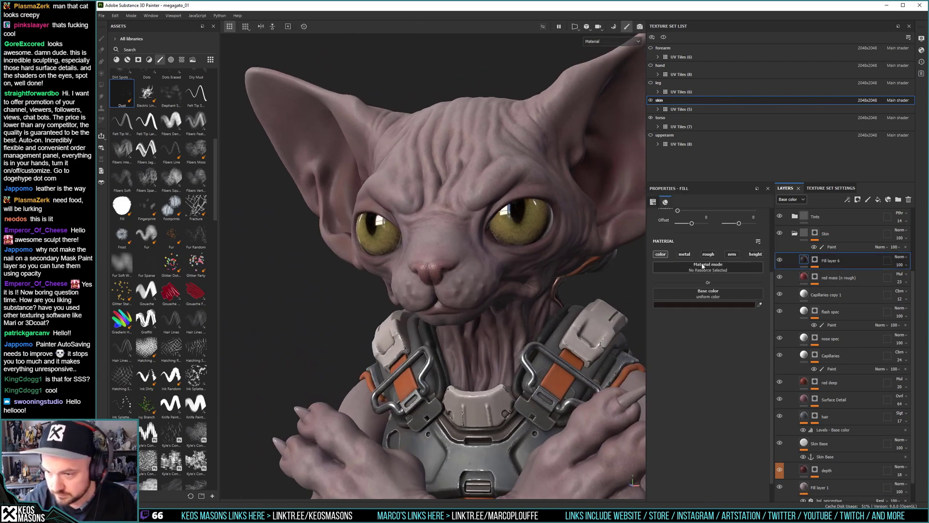
{"action": "left_click", "coordinate": [700, 293]}
{"action": "left_click", "coordinate": [589, 168]}
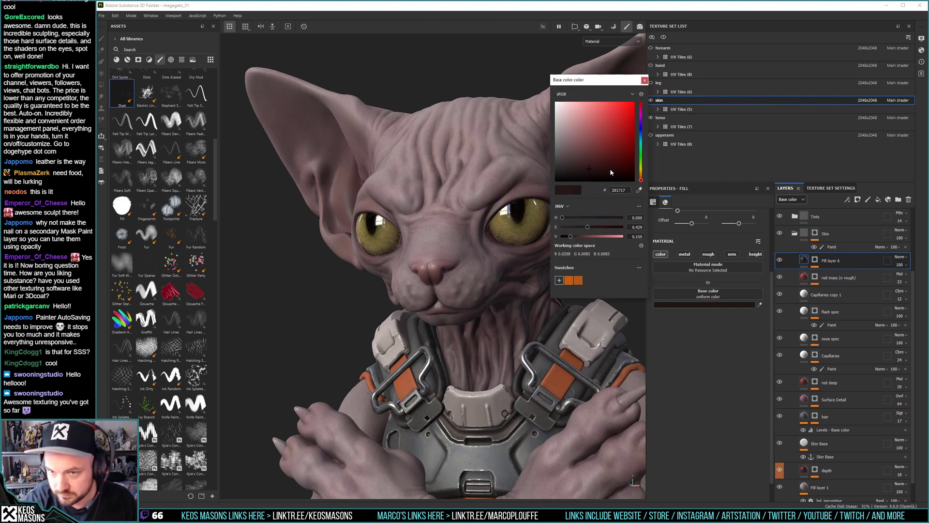
{"action": "left_click_drag", "start_coordinate": [641, 179], "coordinate": [641, 176]}
{"action": "left_click", "coordinate": [644, 80]}
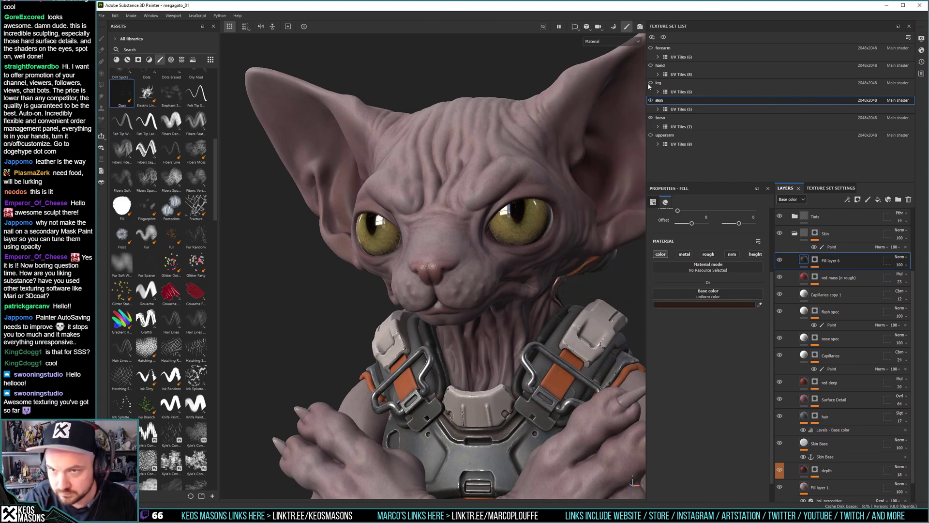
Reselect the mask's paint effect and enlarge the Dust brush to size 10.54 for speckling the cat's face.
{"action": "left_click", "coordinate": [815, 265]}
{"action": "left_click", "coordinate": [831, 275]}
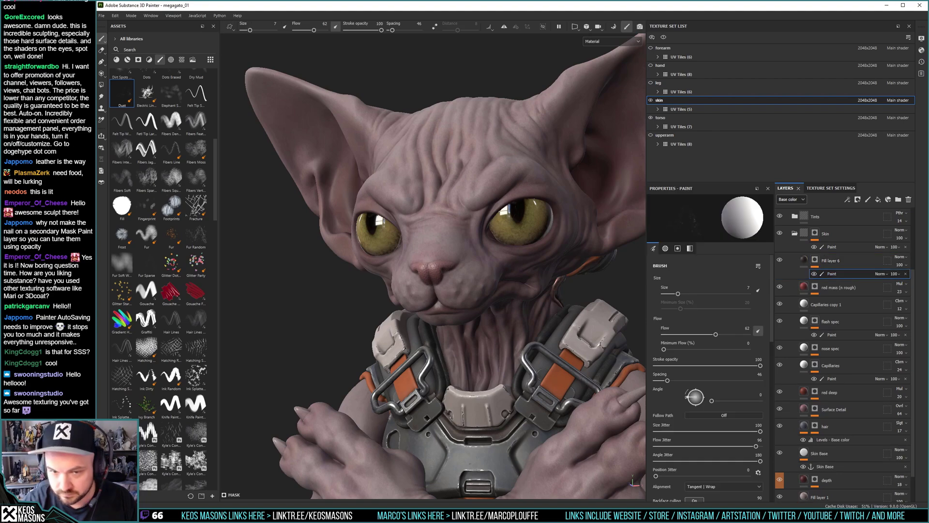
{"action": "mouse_move", "coordinate": [528, 285]}
{"action": "left_mouse_down", "text": "alt"}
{"action": "mouse_move", "coordinate": [426, 301]}
{"action": "mouse_move", "coordinate": [523, 296]}
{"action": "left_mouse_up", "text": "alt"}
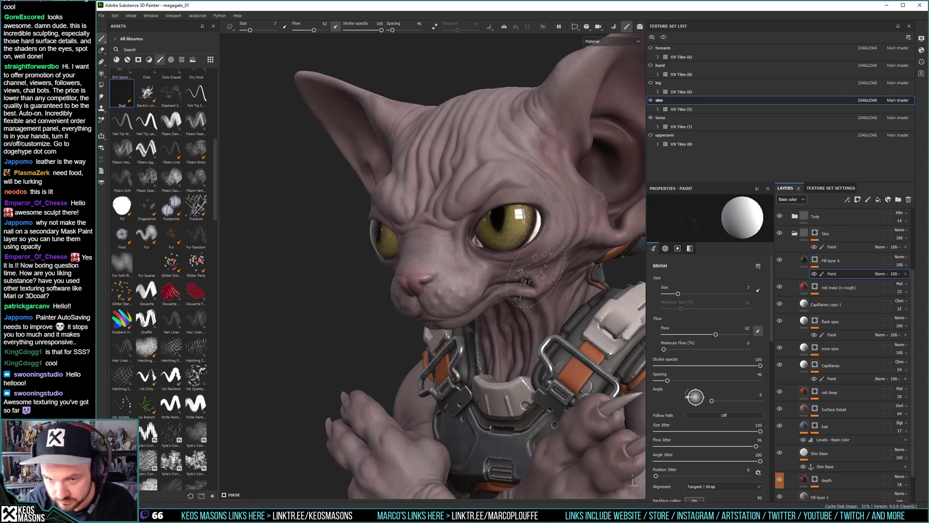
{"action": "left_click_drag", "start_coordinate": [436, 285], "coordinate": [517, 288], "text": "alt"}
{"action": "right_click_drag", "start_coordinate": [467, 183], "coordinate": [479, 183], "text": "ctrl"}
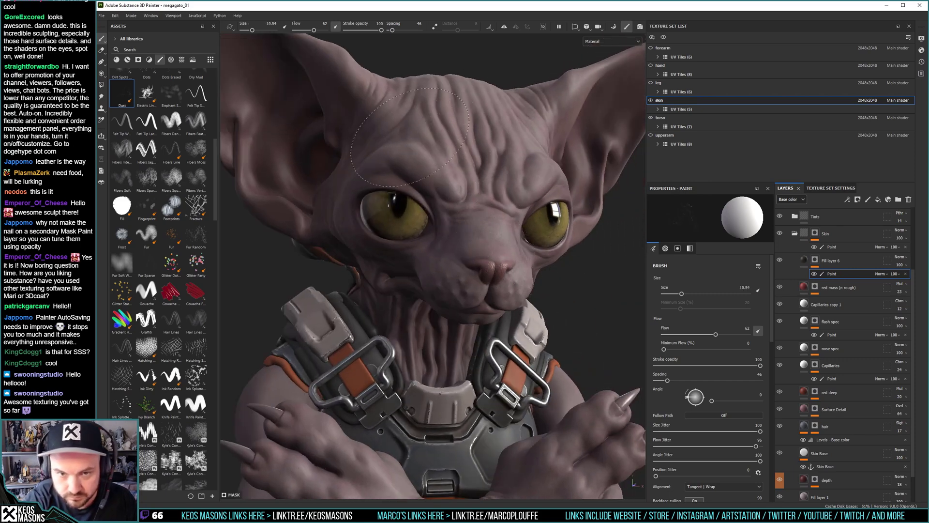
{"action": "left_click_drag", "start_coordinate": [426, 208], "coordinate": [436, 184], "text": "alt"}
{"action": "key", "text": "]"}
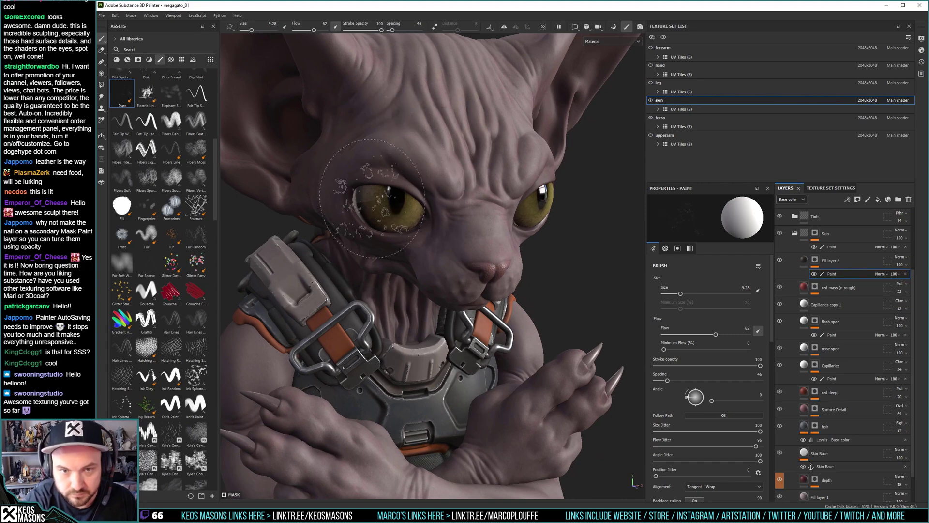
{"action": "left_click_drag", "start_coordinate": [443, 247], "coordinate": [437, 223], "text": "alt"}
{"action": "left_click_drag", "start_coordinate": [556, 257], "coordinate": [540, 295], "text": "alt"}
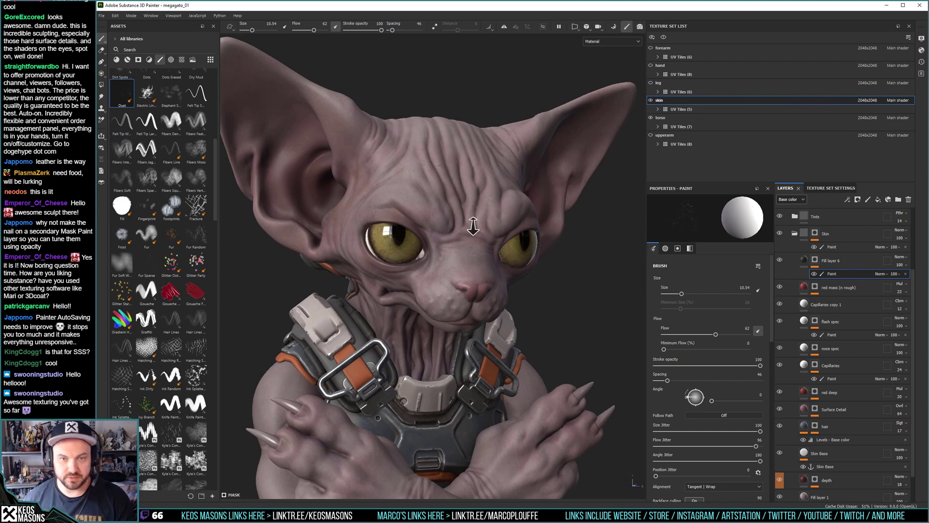
{"action": "scroll", "coordinate": [439, 225], "scroll_direction": "up", "scroll_amount": 2}
{"action": "left_click_drag", "start_coordinate": [438, 225], "coordinate": [493, 206], "text": "alt"}
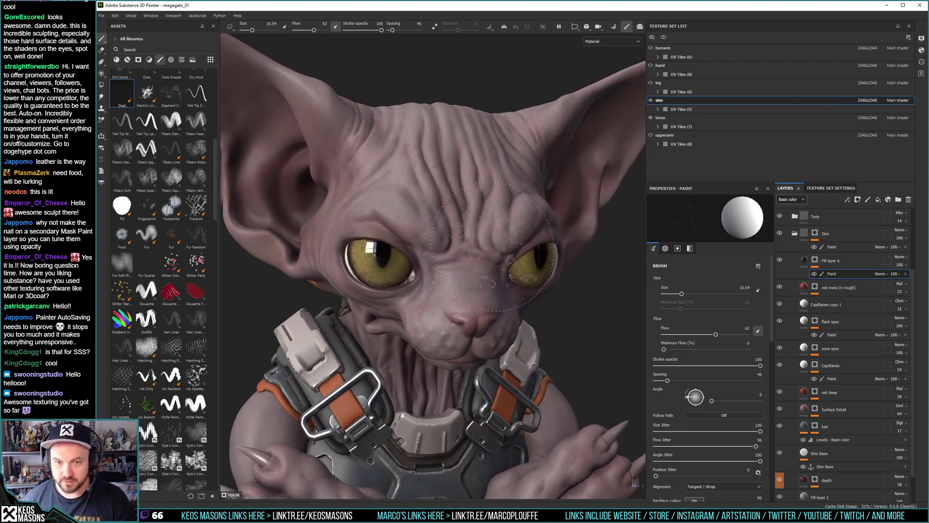
Mark Fill layer 6 with a blue color label in the layer stack.
{"action": "left_click", "coordinate": [777, 262]}
{"action": "right_click", "coordinate": [776, 262]}
{"action": "key", "text": "Escape"}
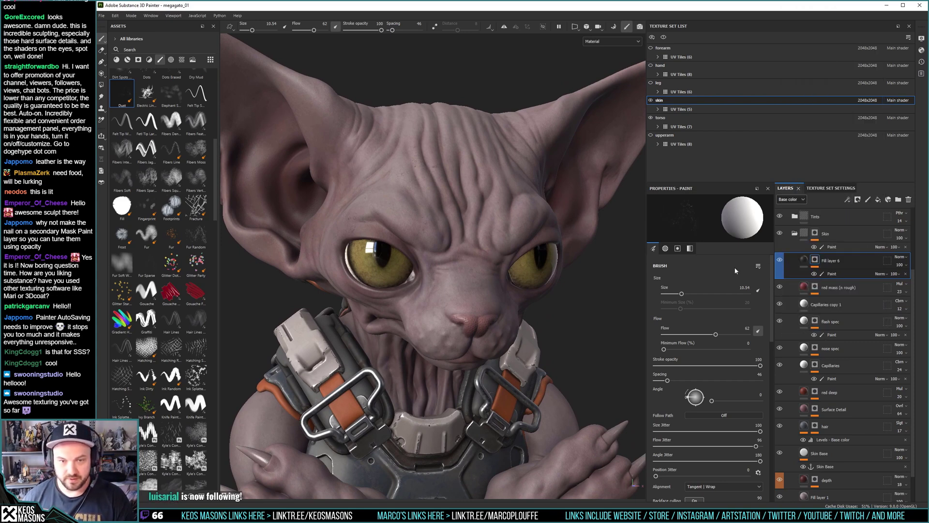
{"action": "scroll", "coordinate": [421, 214], "scroll_direction": "down", "scroll_amount": 5}
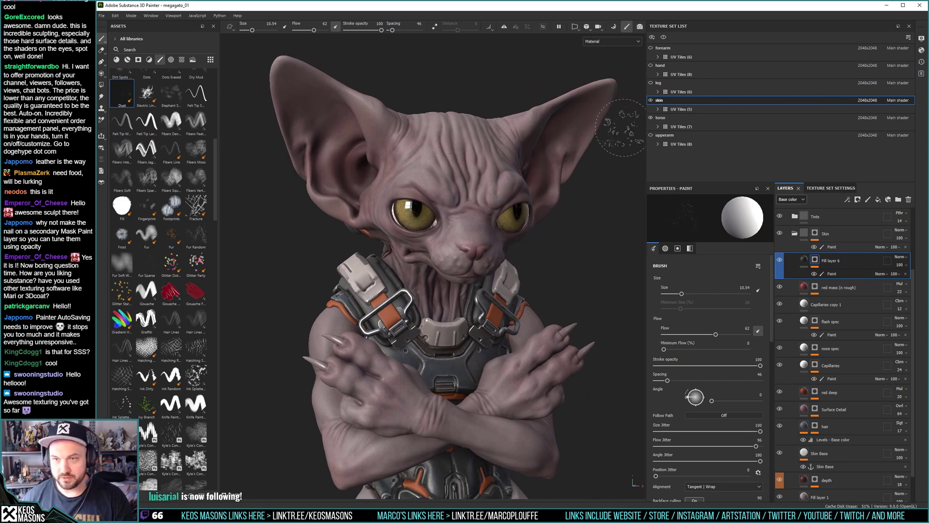
{"action": "scroll", "coordinate": [468, 238], "scroll_direction": "up", "scroll_amount": 3}
{"action": "middle_click_drag", "start_coordinate": [468, 239], "coordinate": [489, 251]}
{"action": "mouse_move", "coordinate": [488, 250]}
{"action": "left_mouse_down", "text": "alt"}
{"action": "mouse_move", "coordinate": [442, 234]}
{"action": "mouse_move", "coordinate": [484, 249]}
{"action": "left_mouse_up", "text": "alt"}
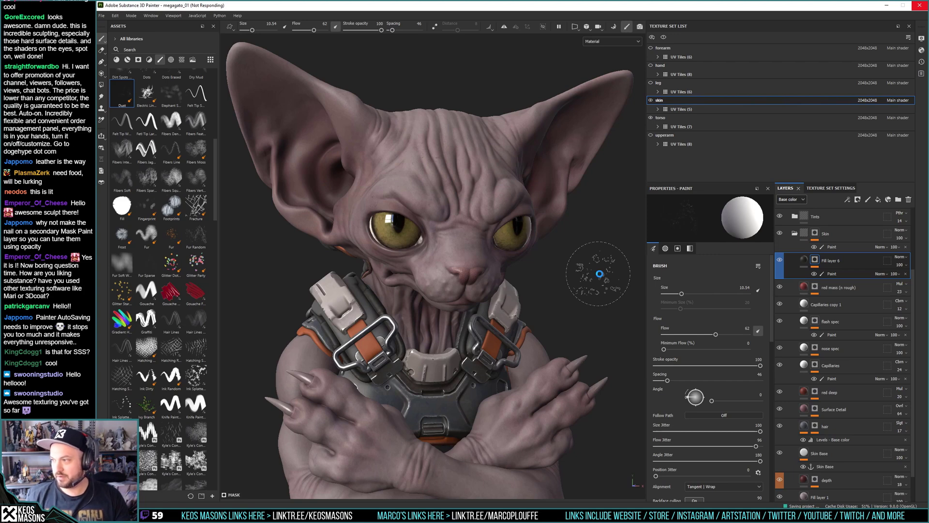
{"action": "key", "text": "ctrl"}
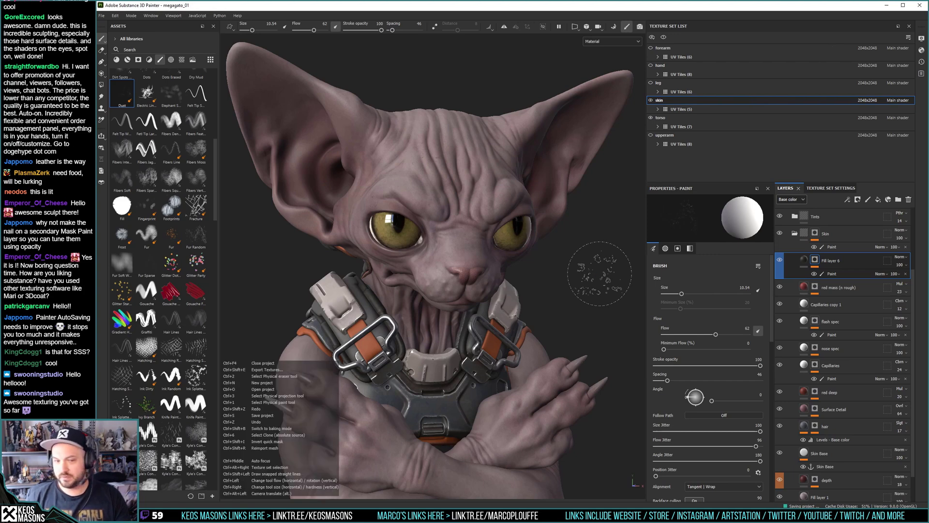